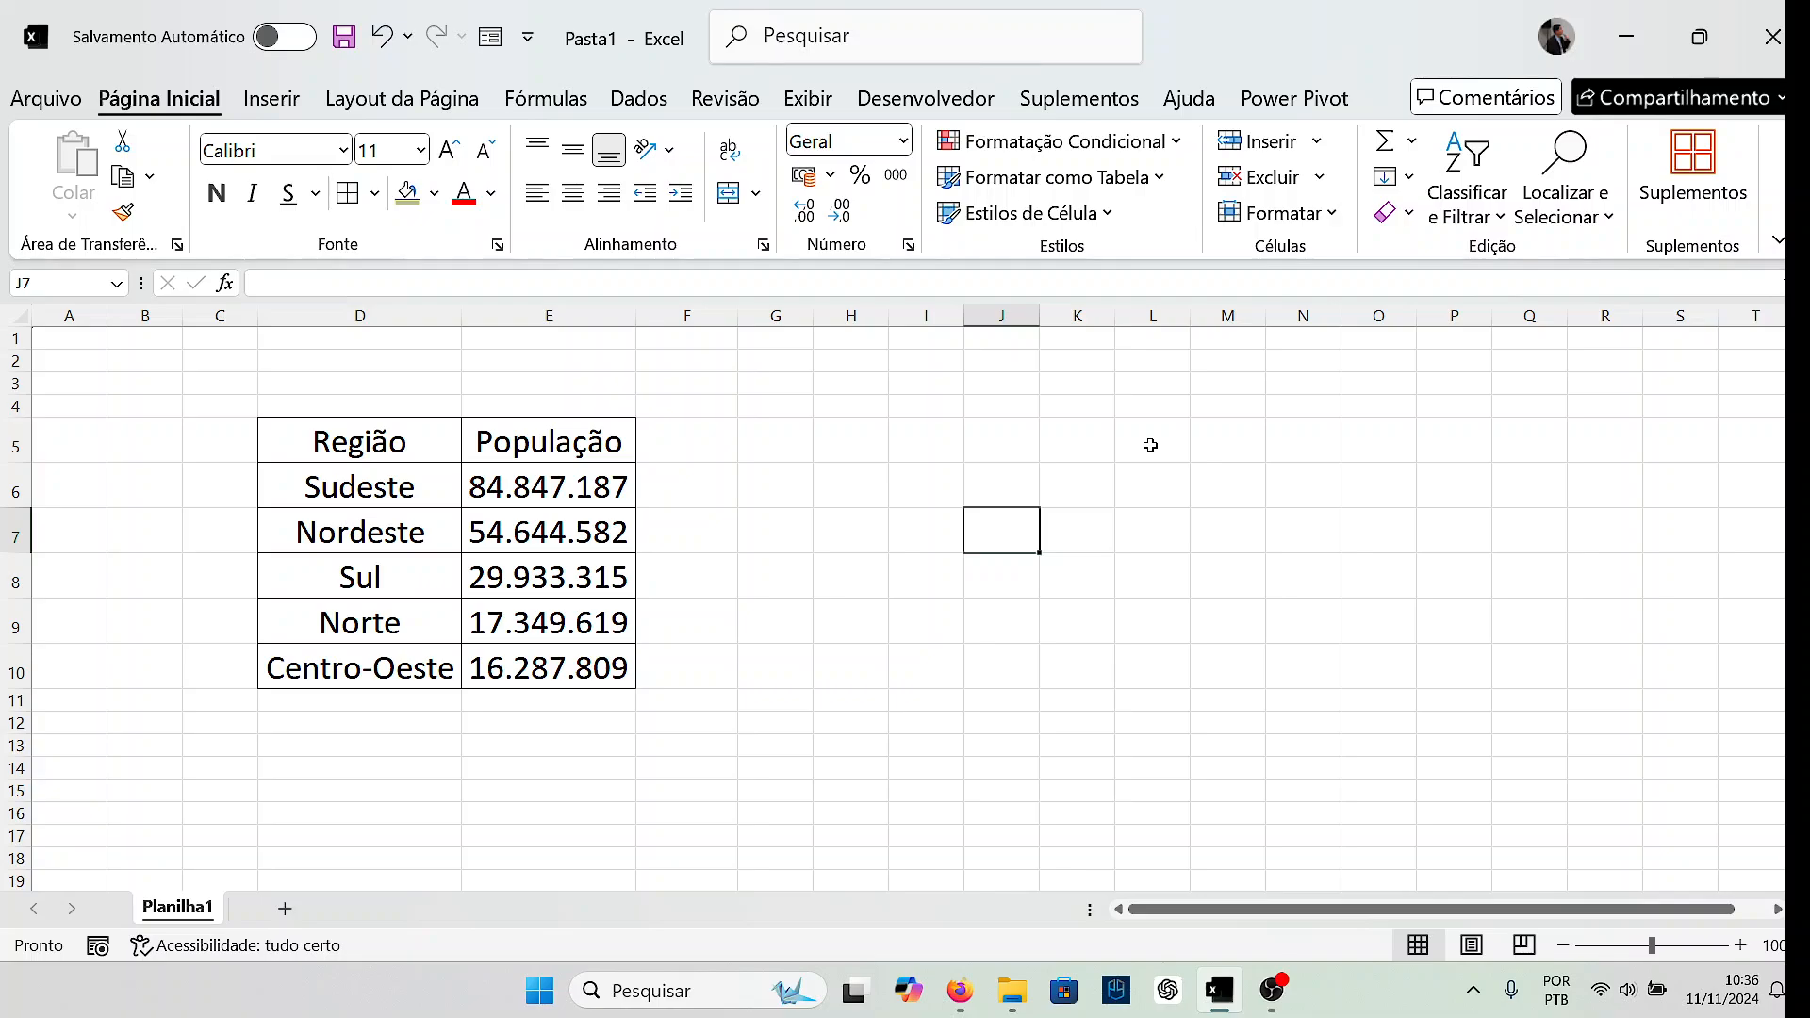
pyautogui.click(930, 407)
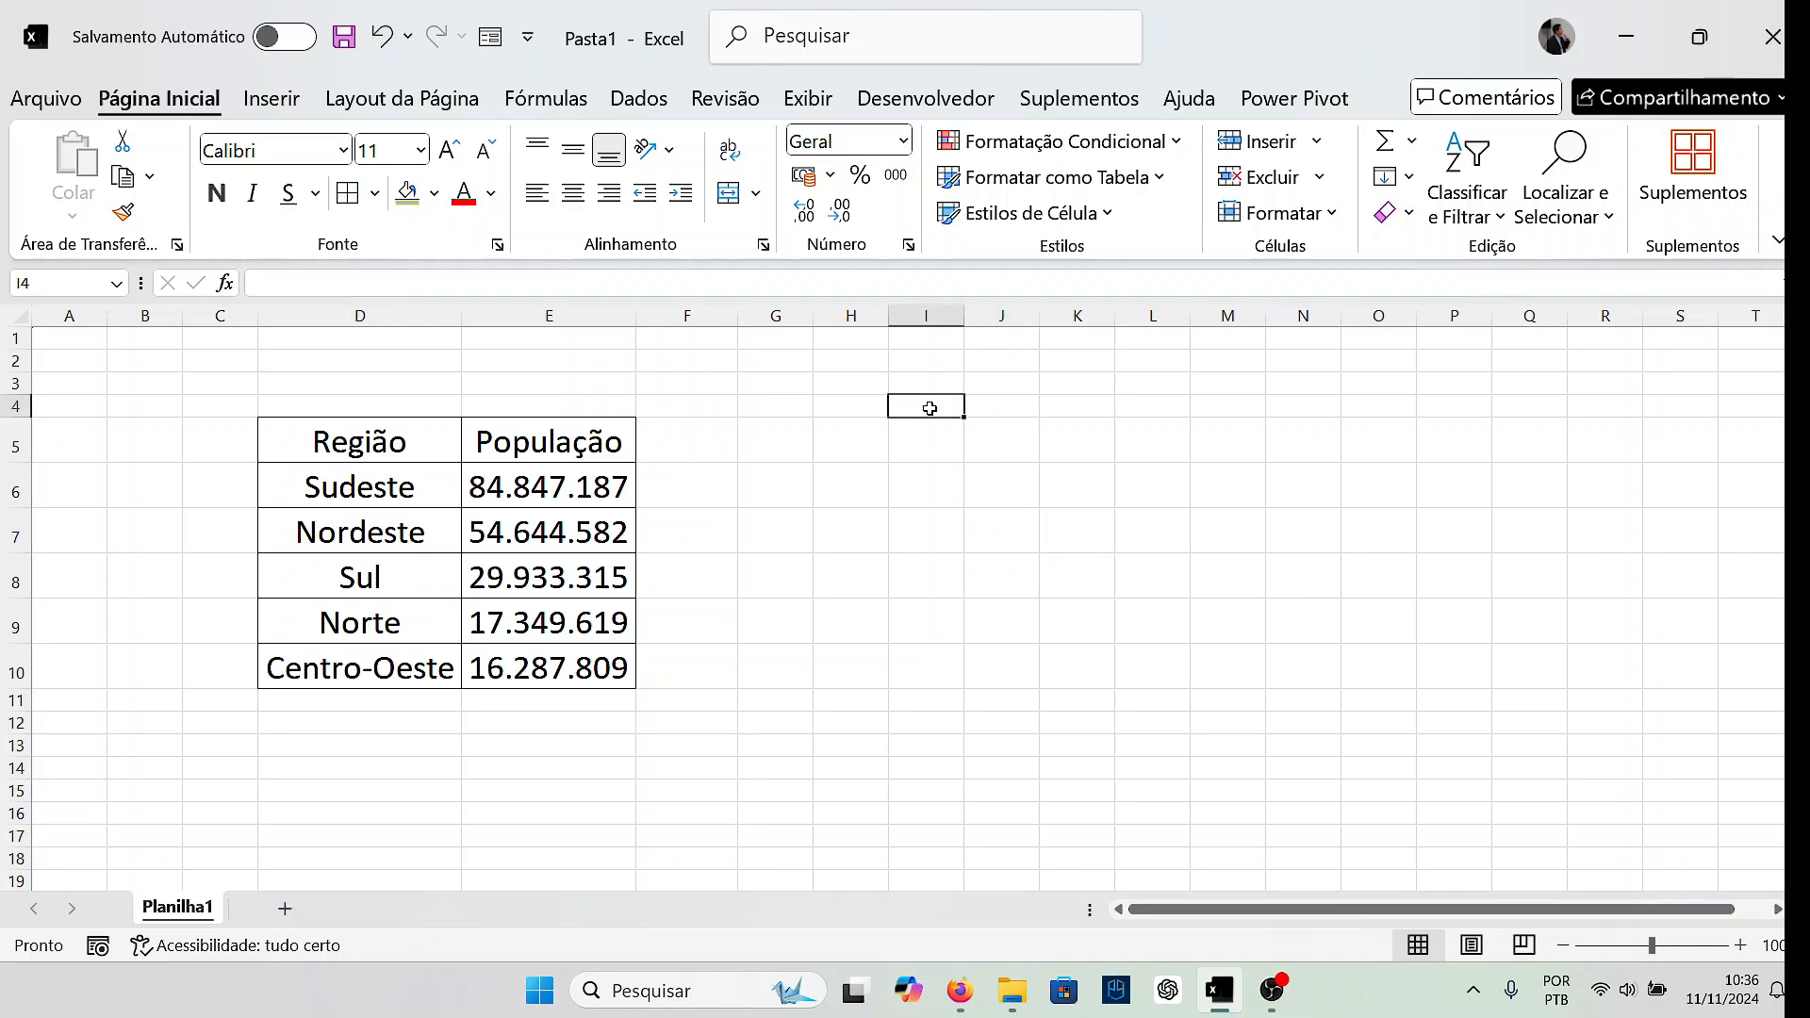
pyautogui.click(932, 386)
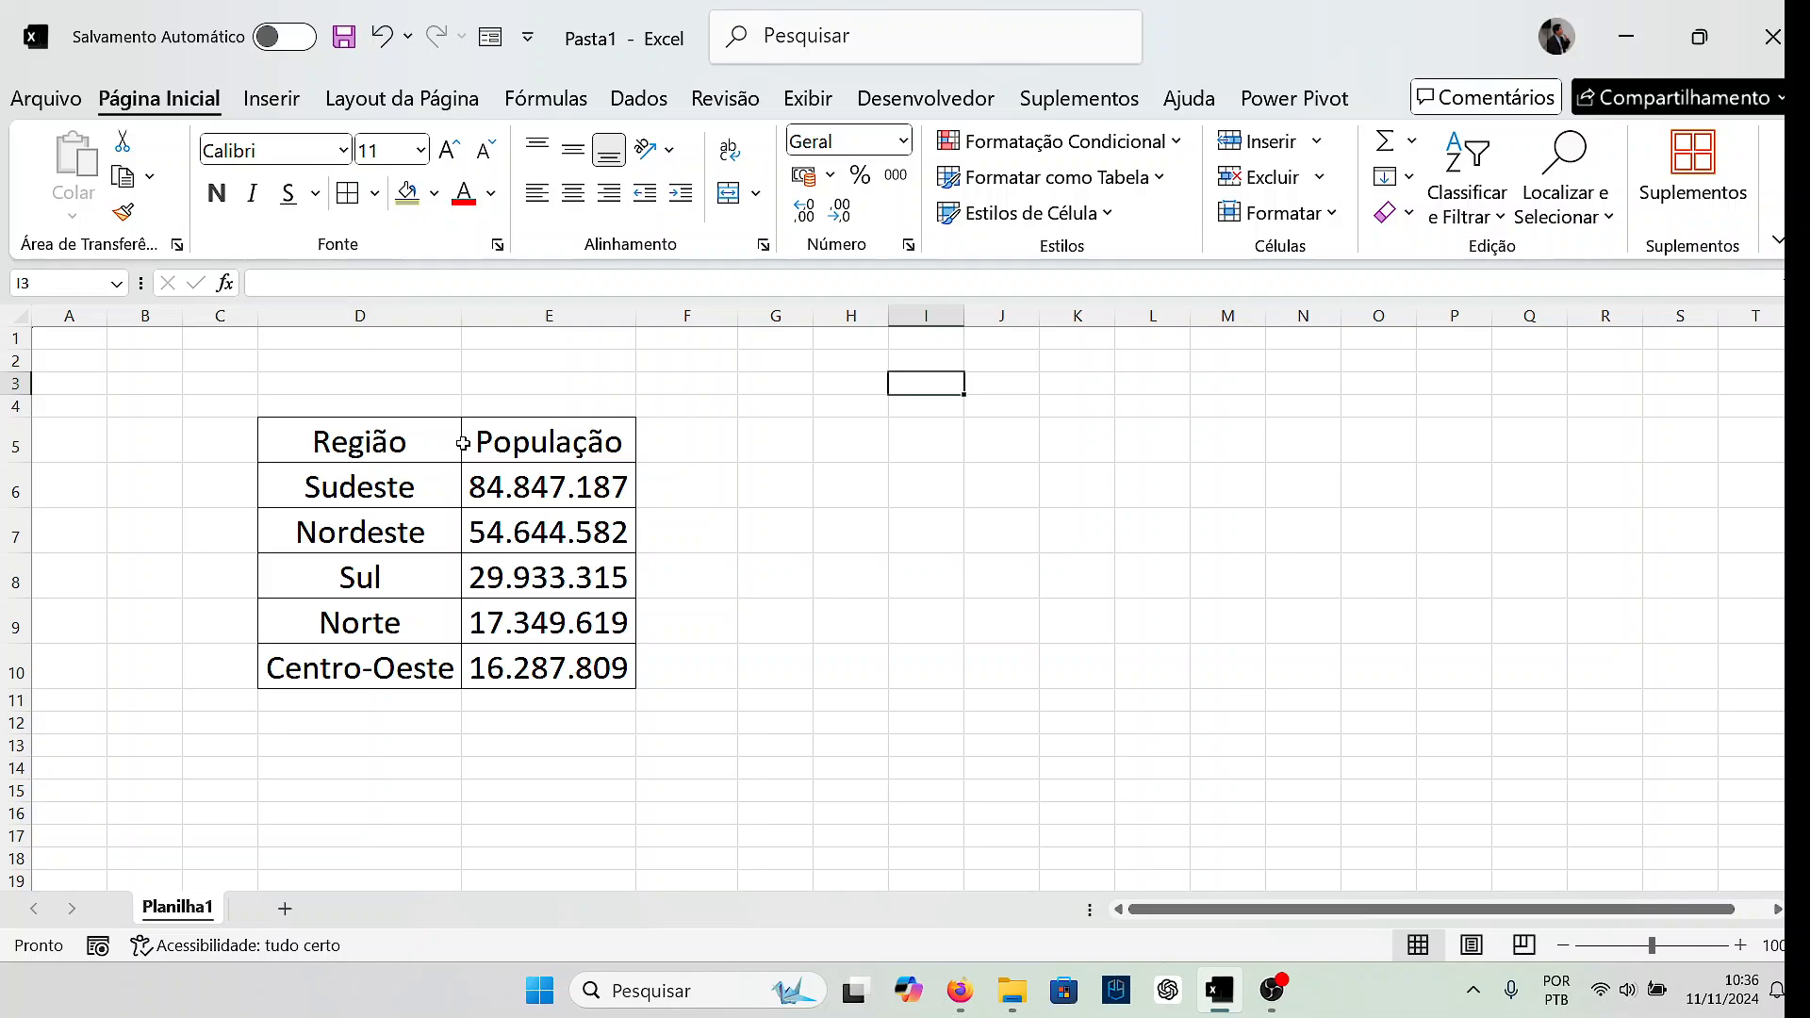
pyautogui.click(411, 428)
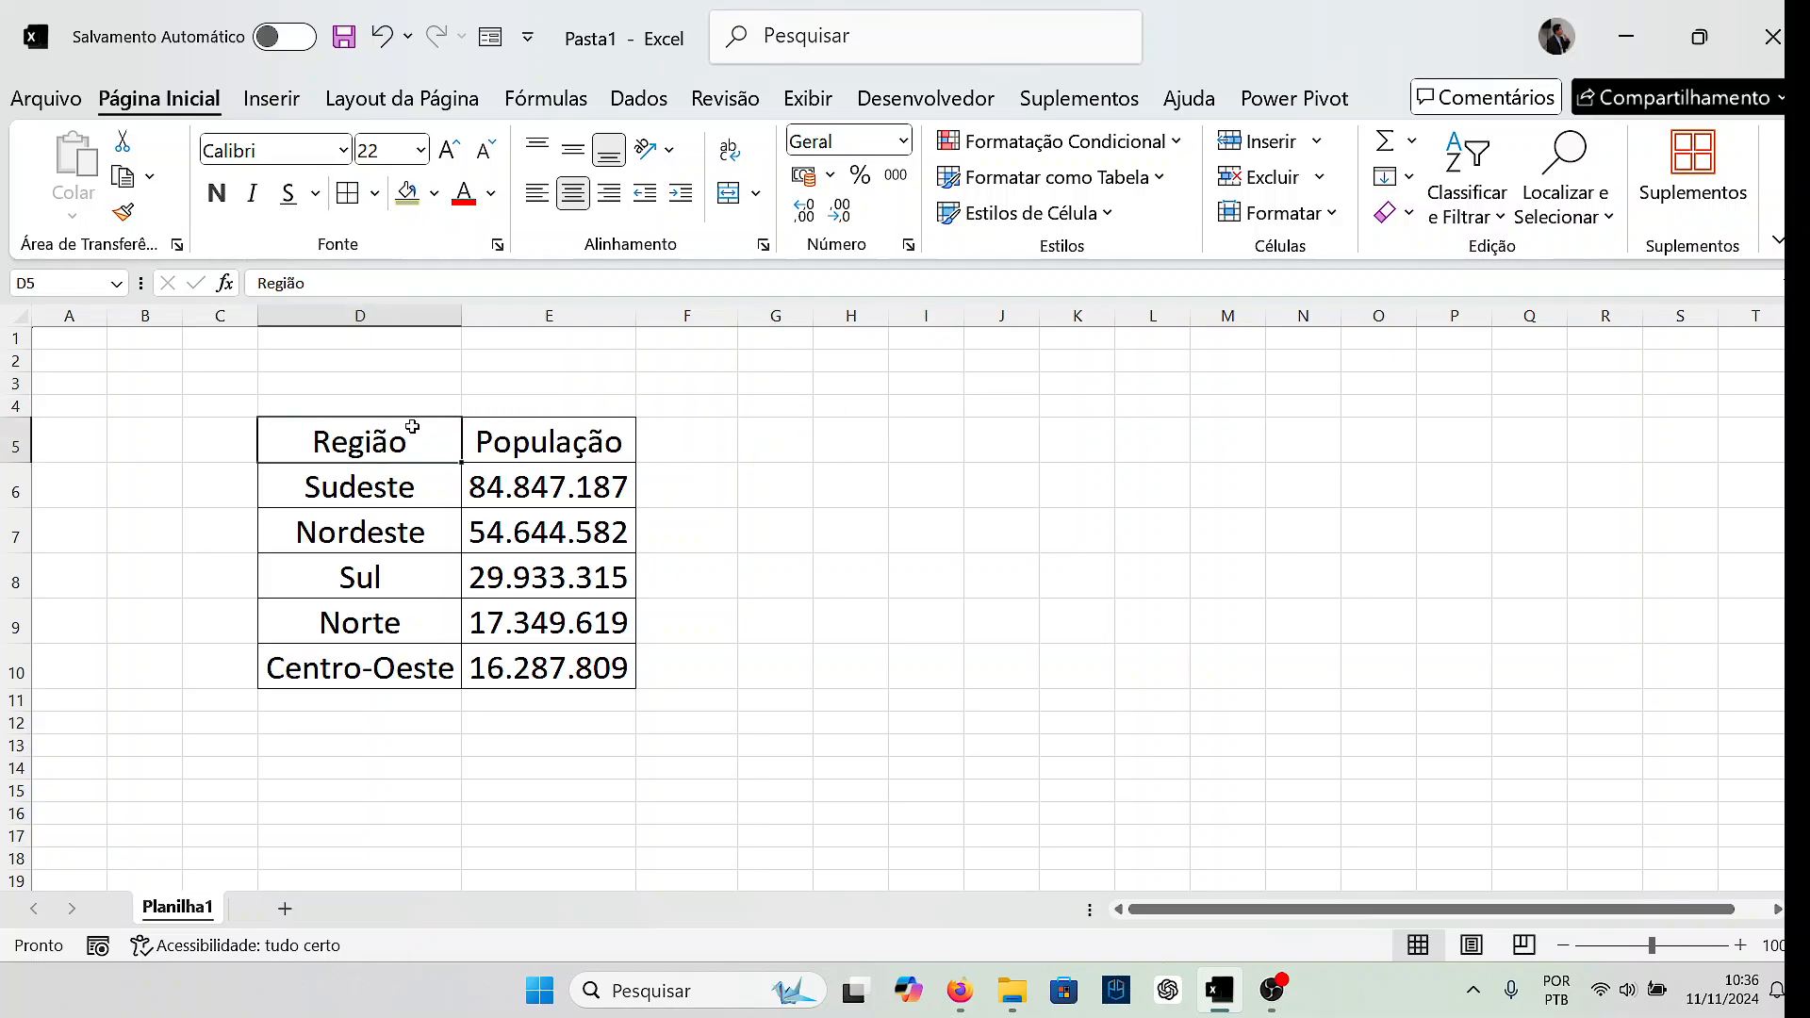
pyautogui.click(661, 454)
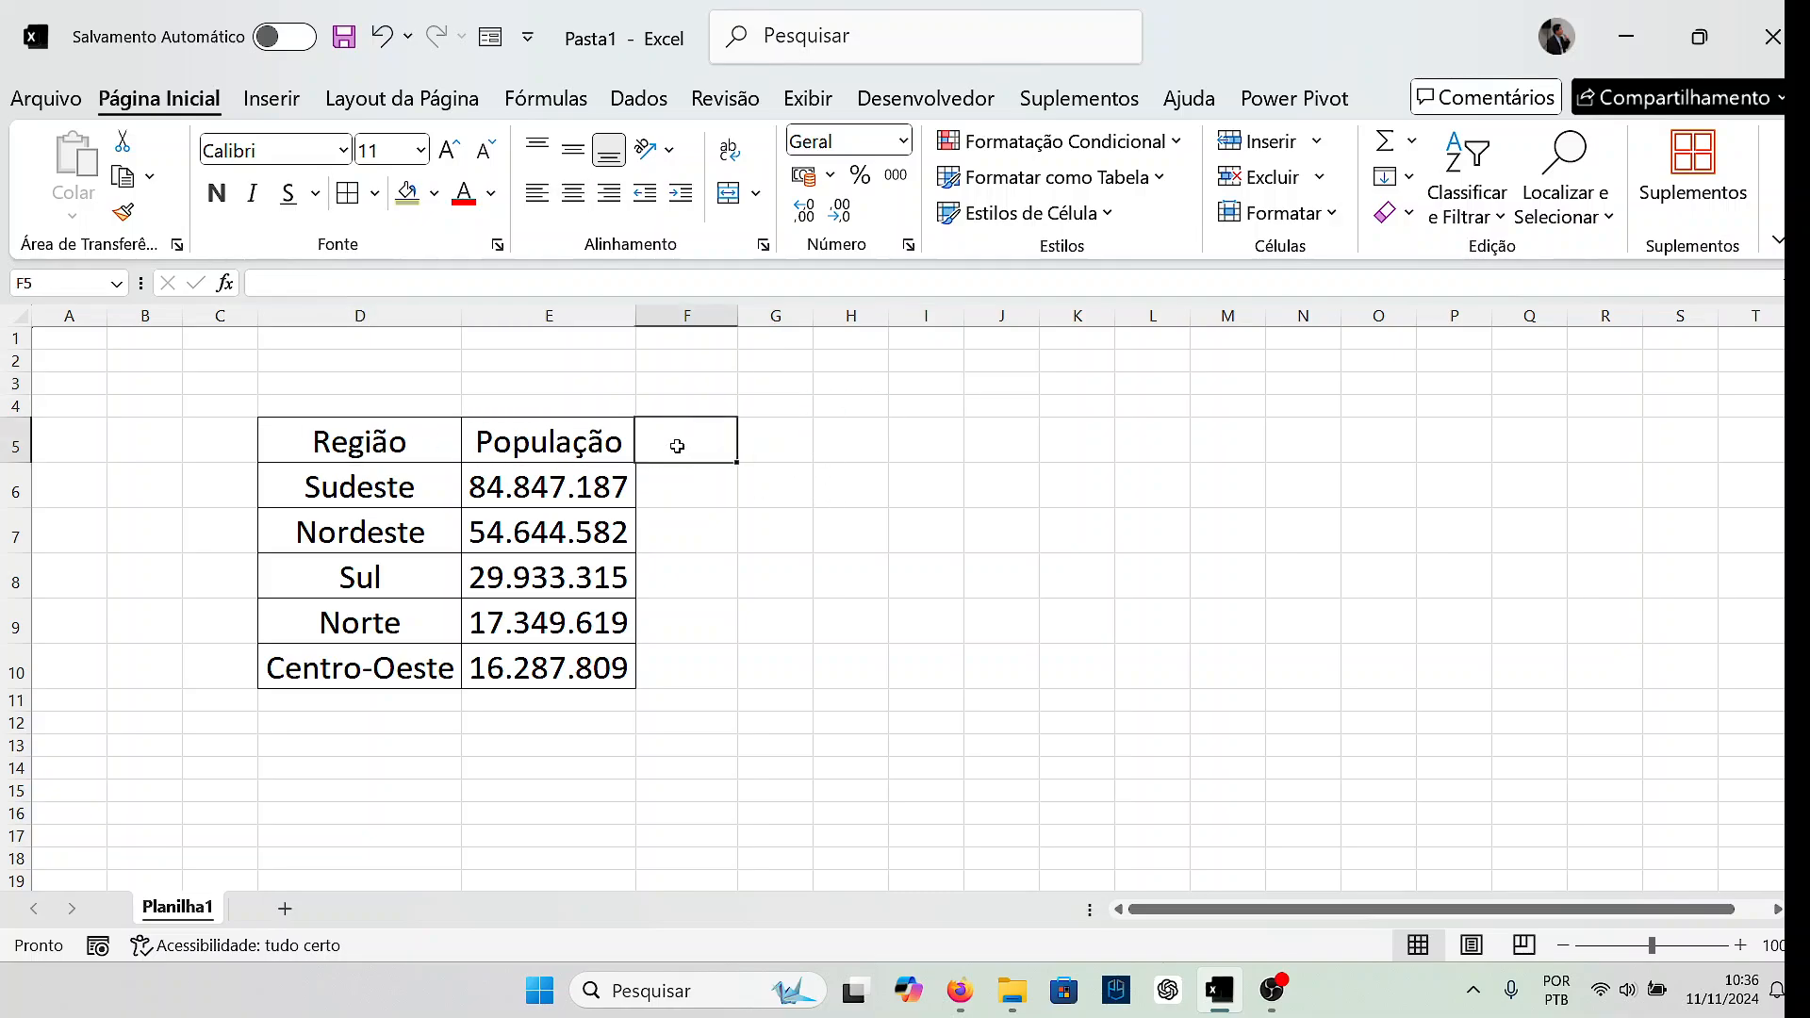
pyautogui.click(424, 458)
pyautogui.click(502, 545)
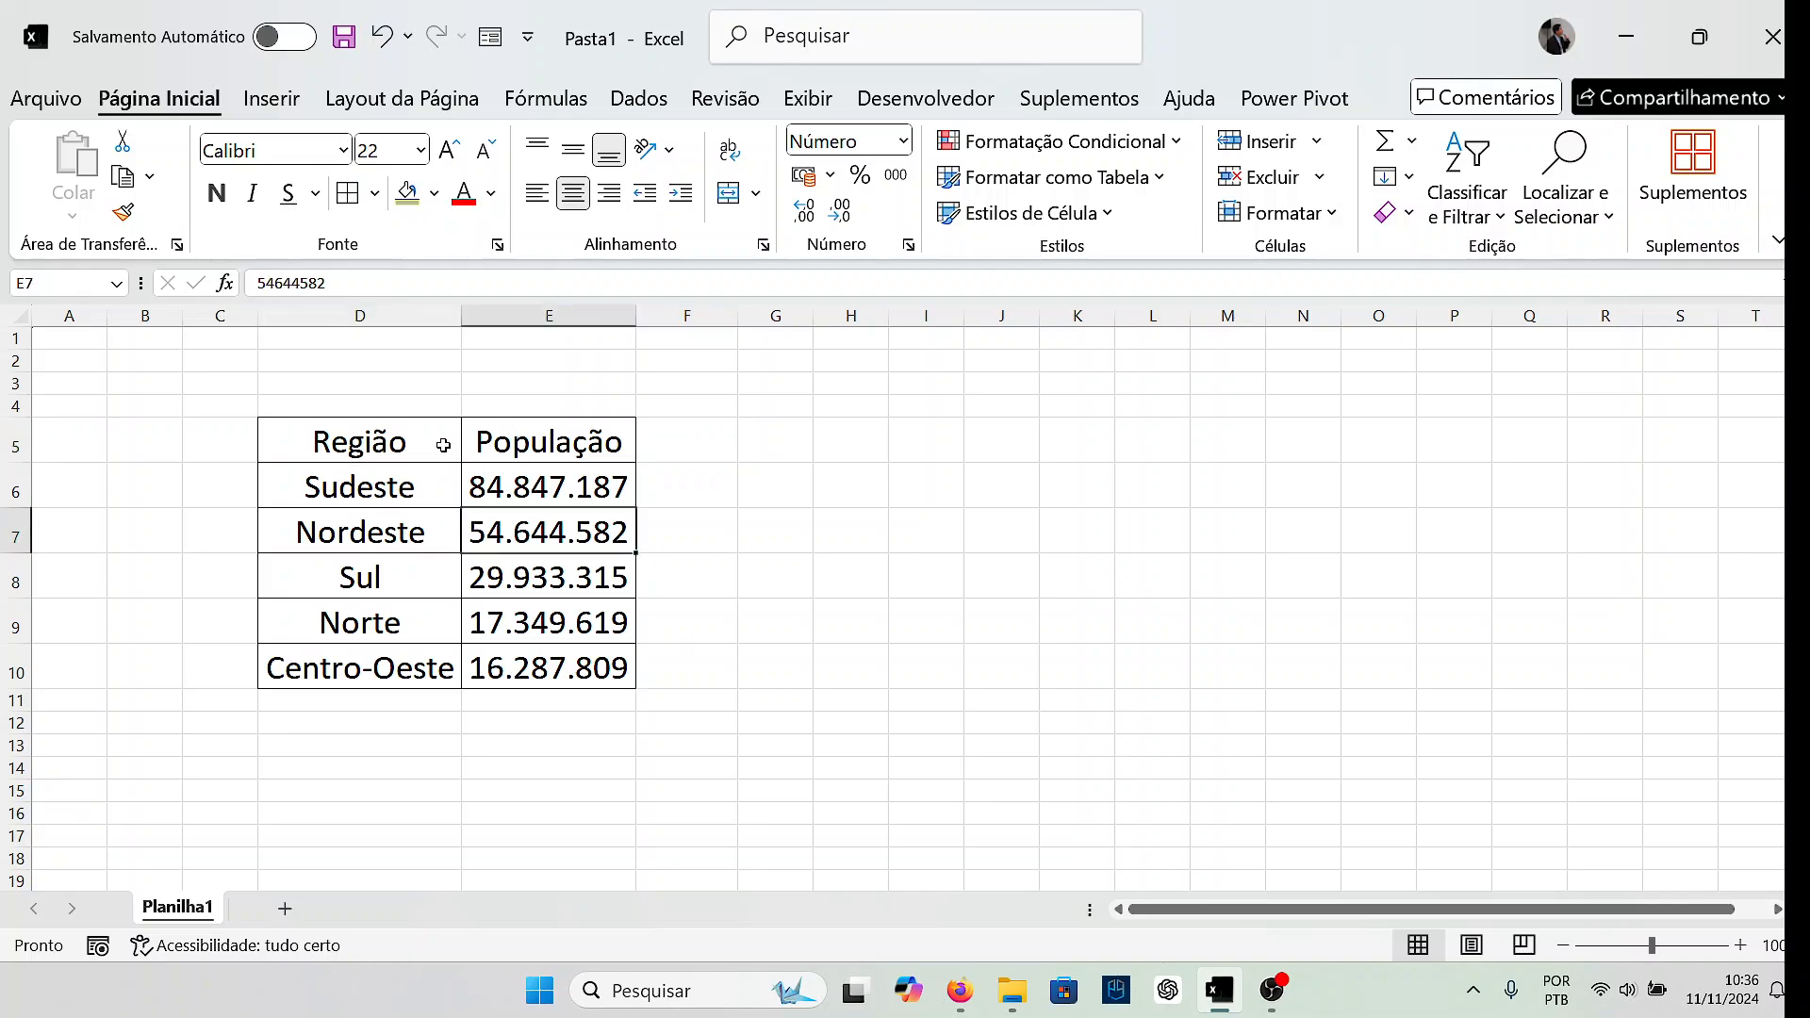
# Insert a 2D pie chart from the Região and População table (D5:E10) and move it clear of the table.
pyautogui.moveTo(444, 445); pyautogui.dragTo(552, 657)
pyautogui.click(277, 102)
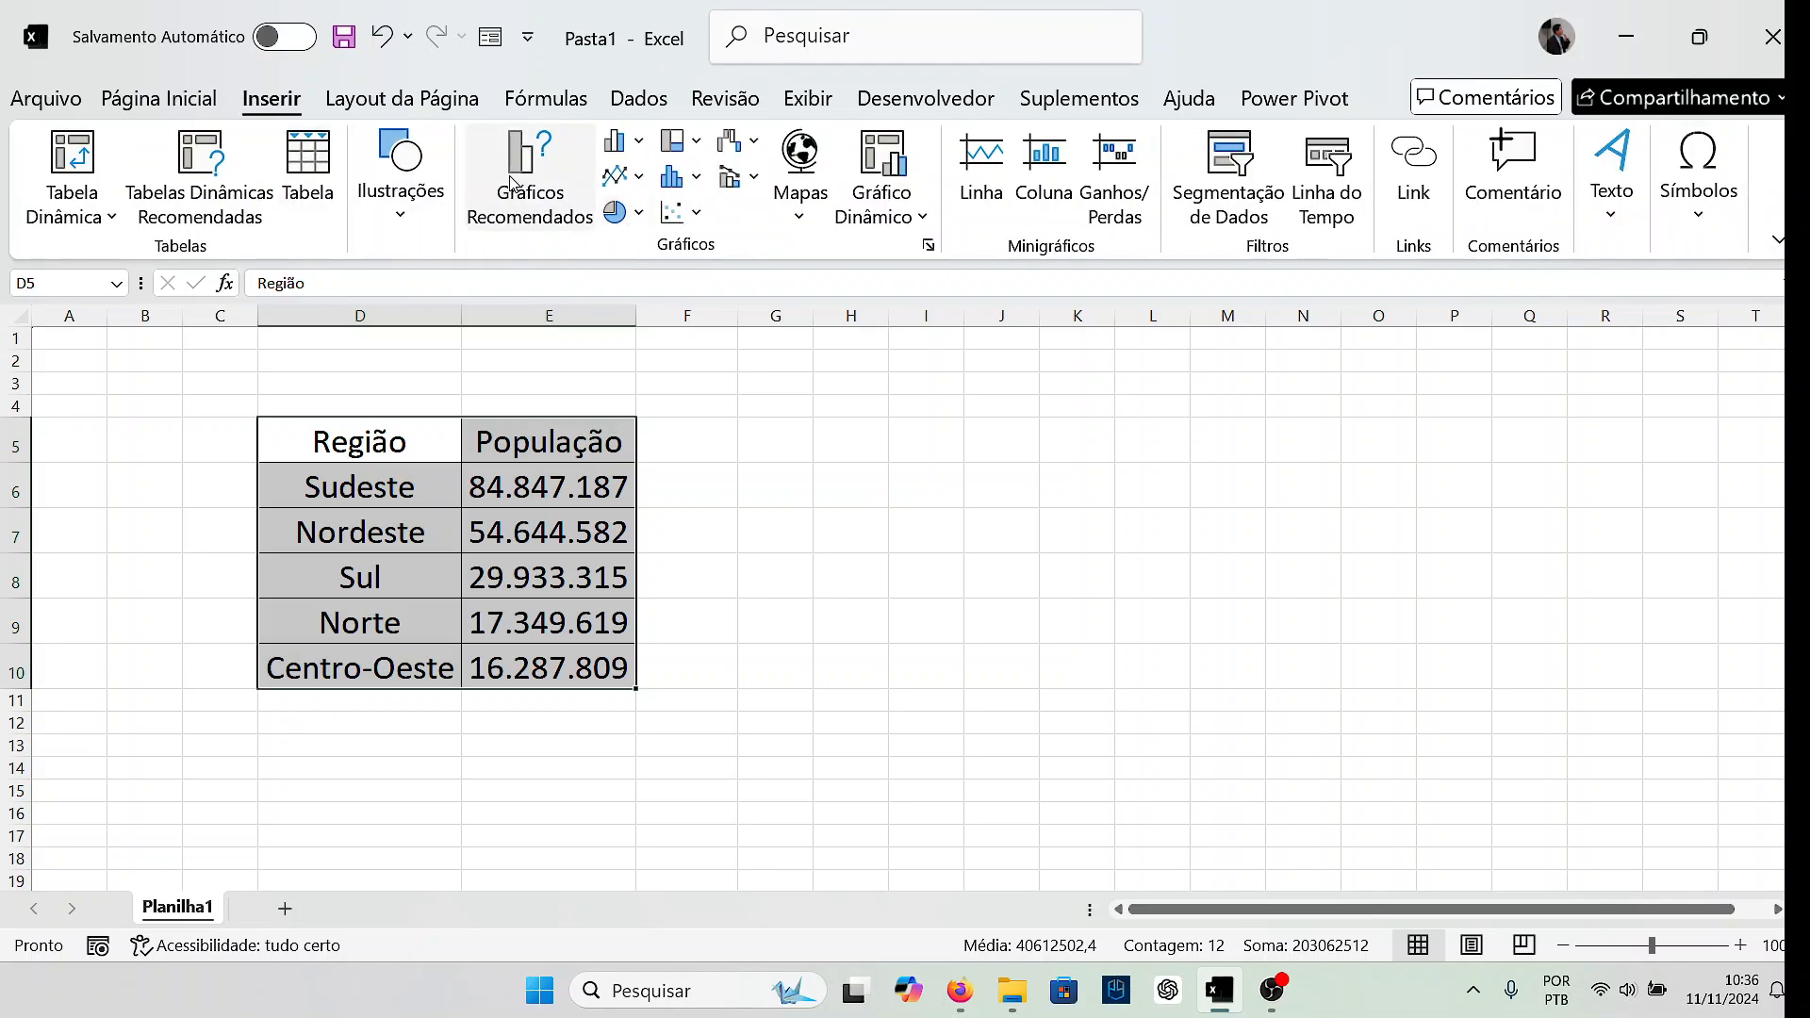
pyautogui.click(633, 214)
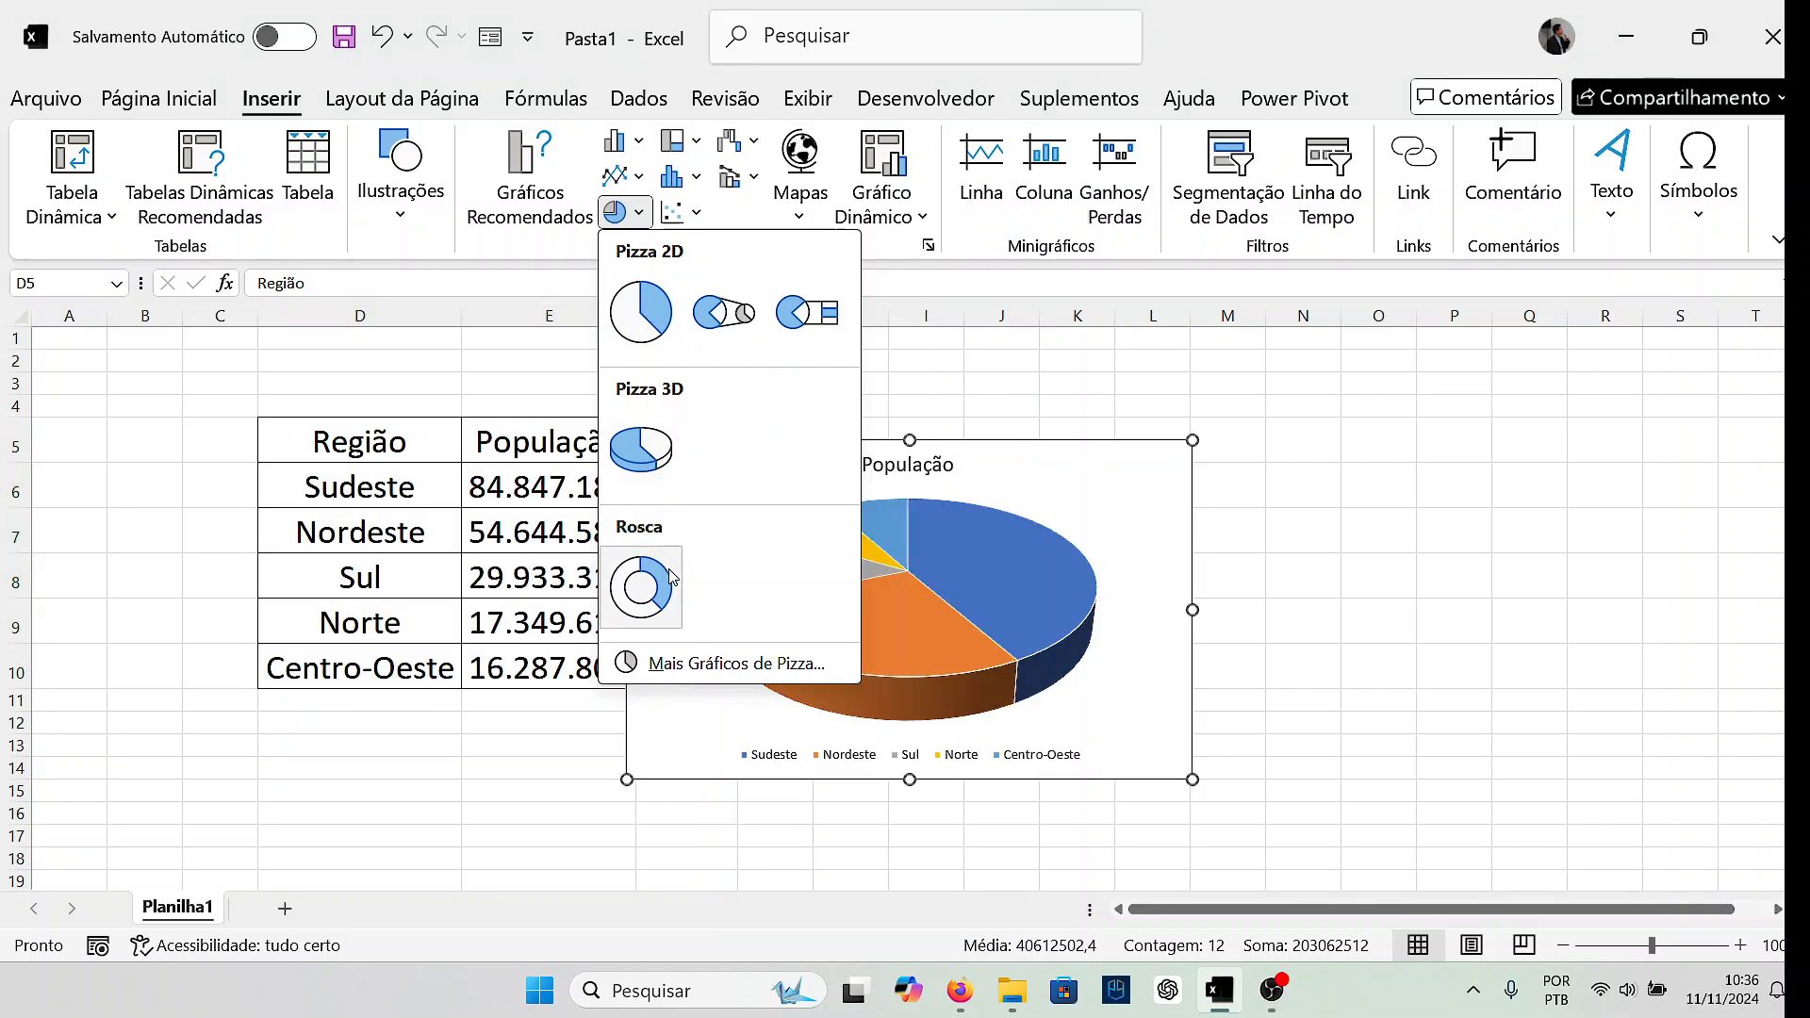
pyautogui.click(648, 328)
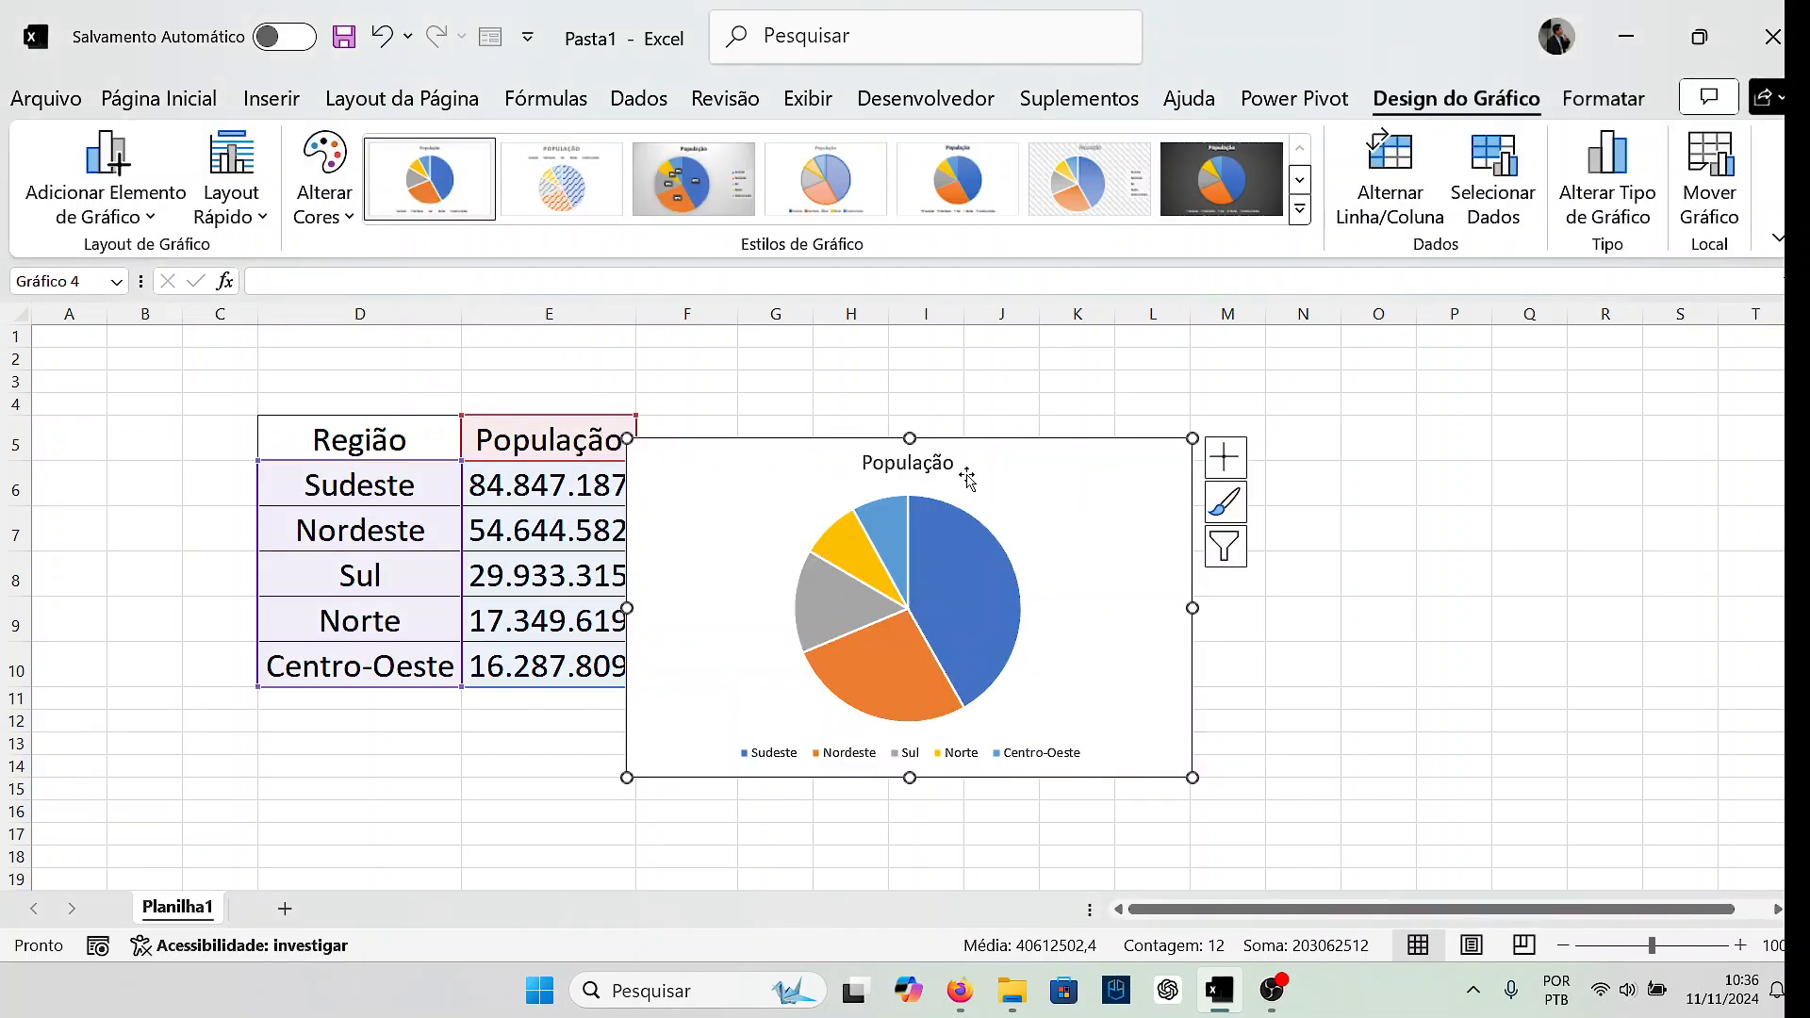
pyautogui.moveTo(1021, 436); pyautogui.dragTo(1239, 422)
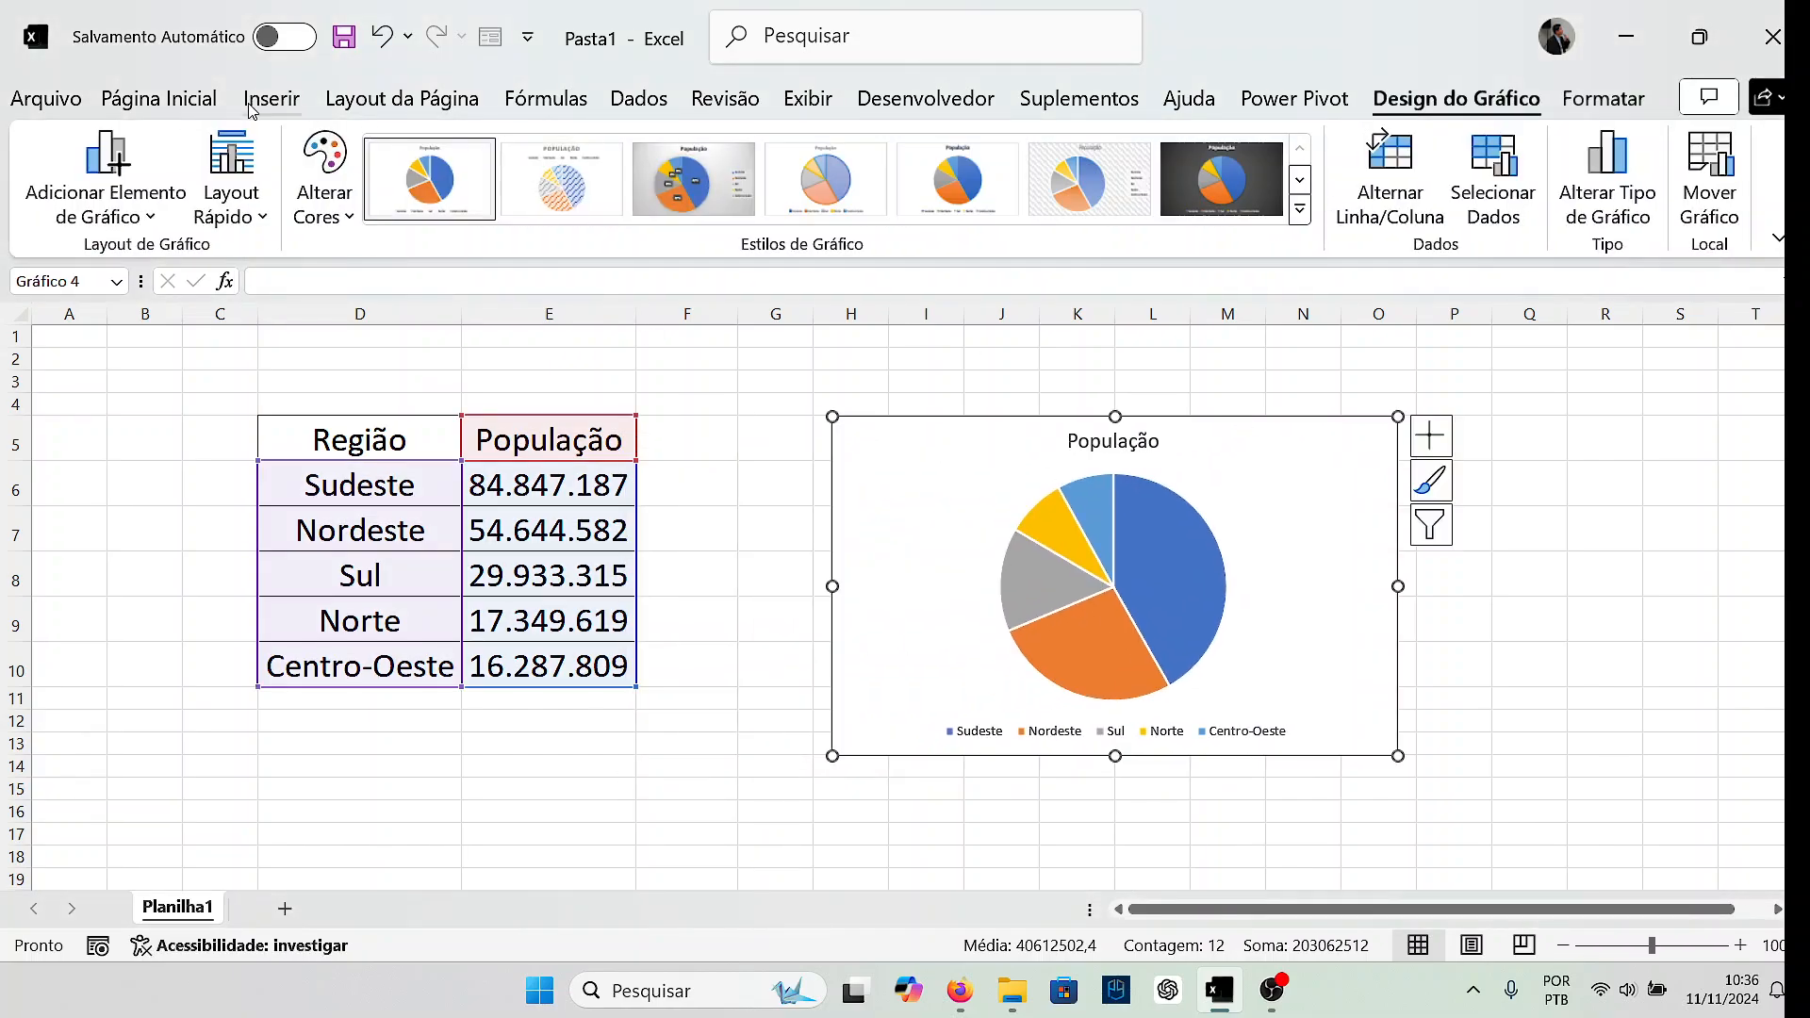
# Set the chart's font size to 16, then enlarge the chart and place it over about columns G to P, rows 2 to 15.
pyautogui.click(158, 98)
pyautogui.click(420, 151)
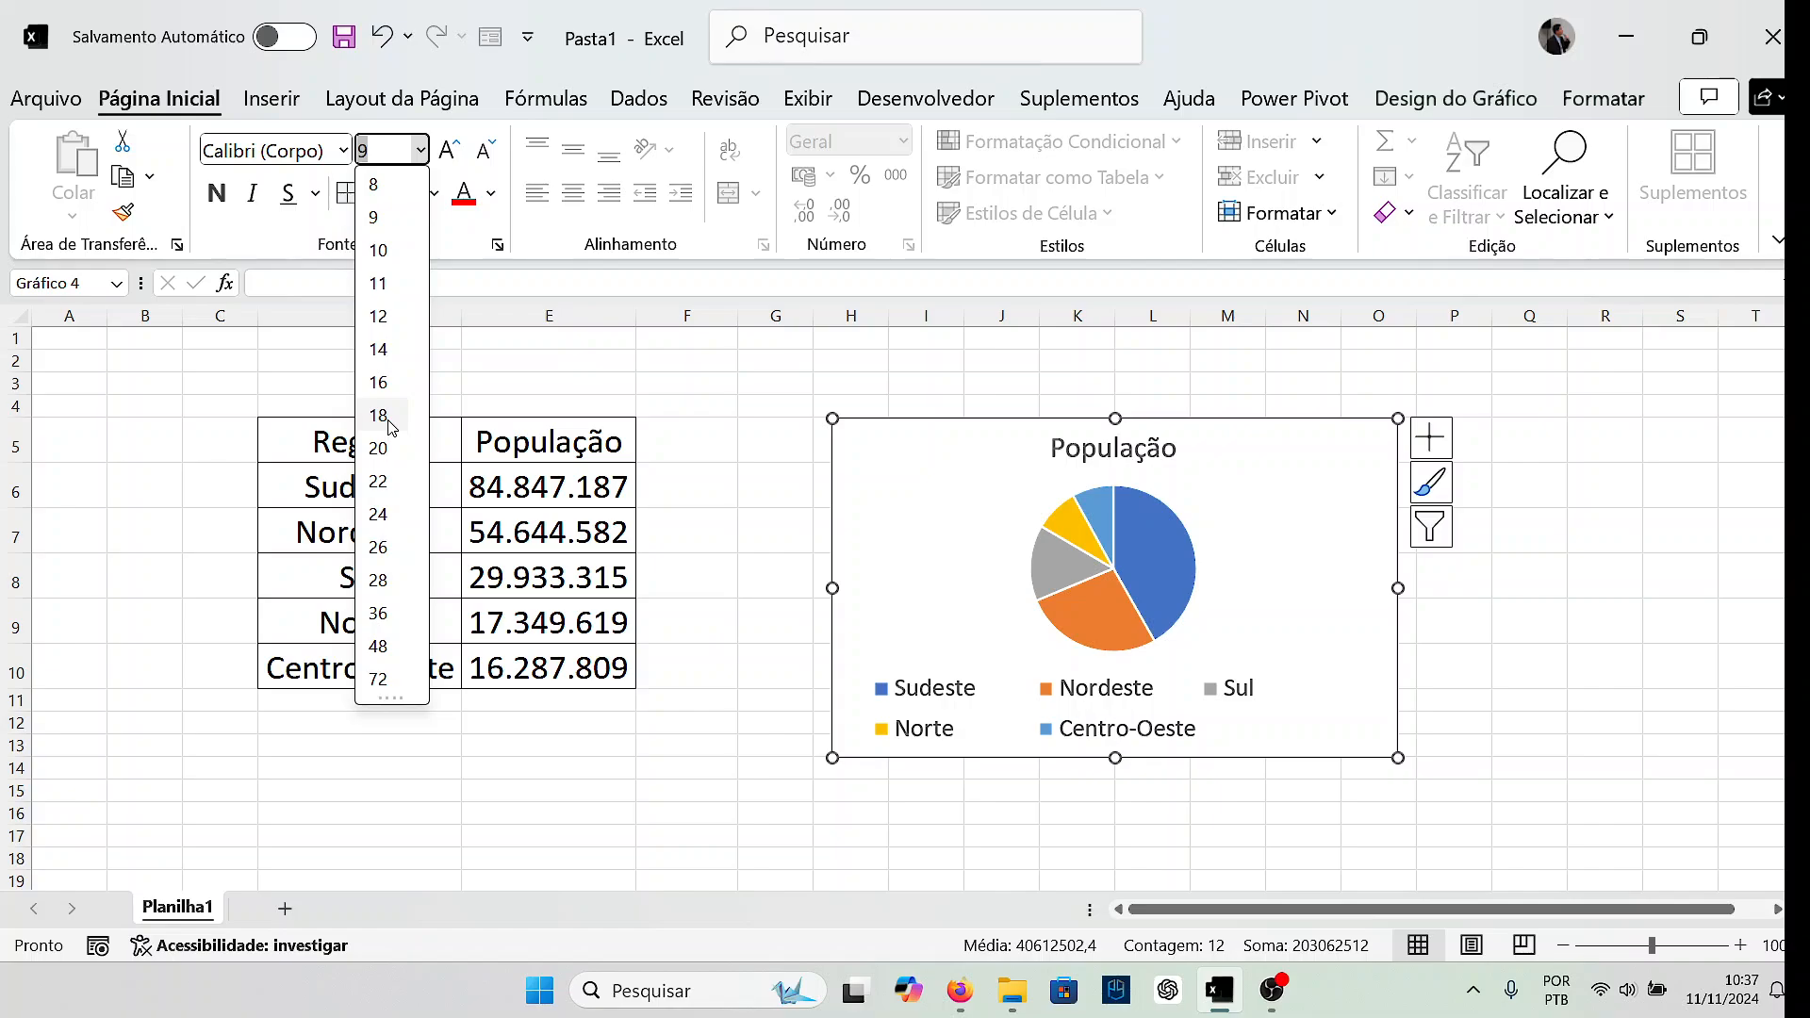
pyautogui.click(378, 383)
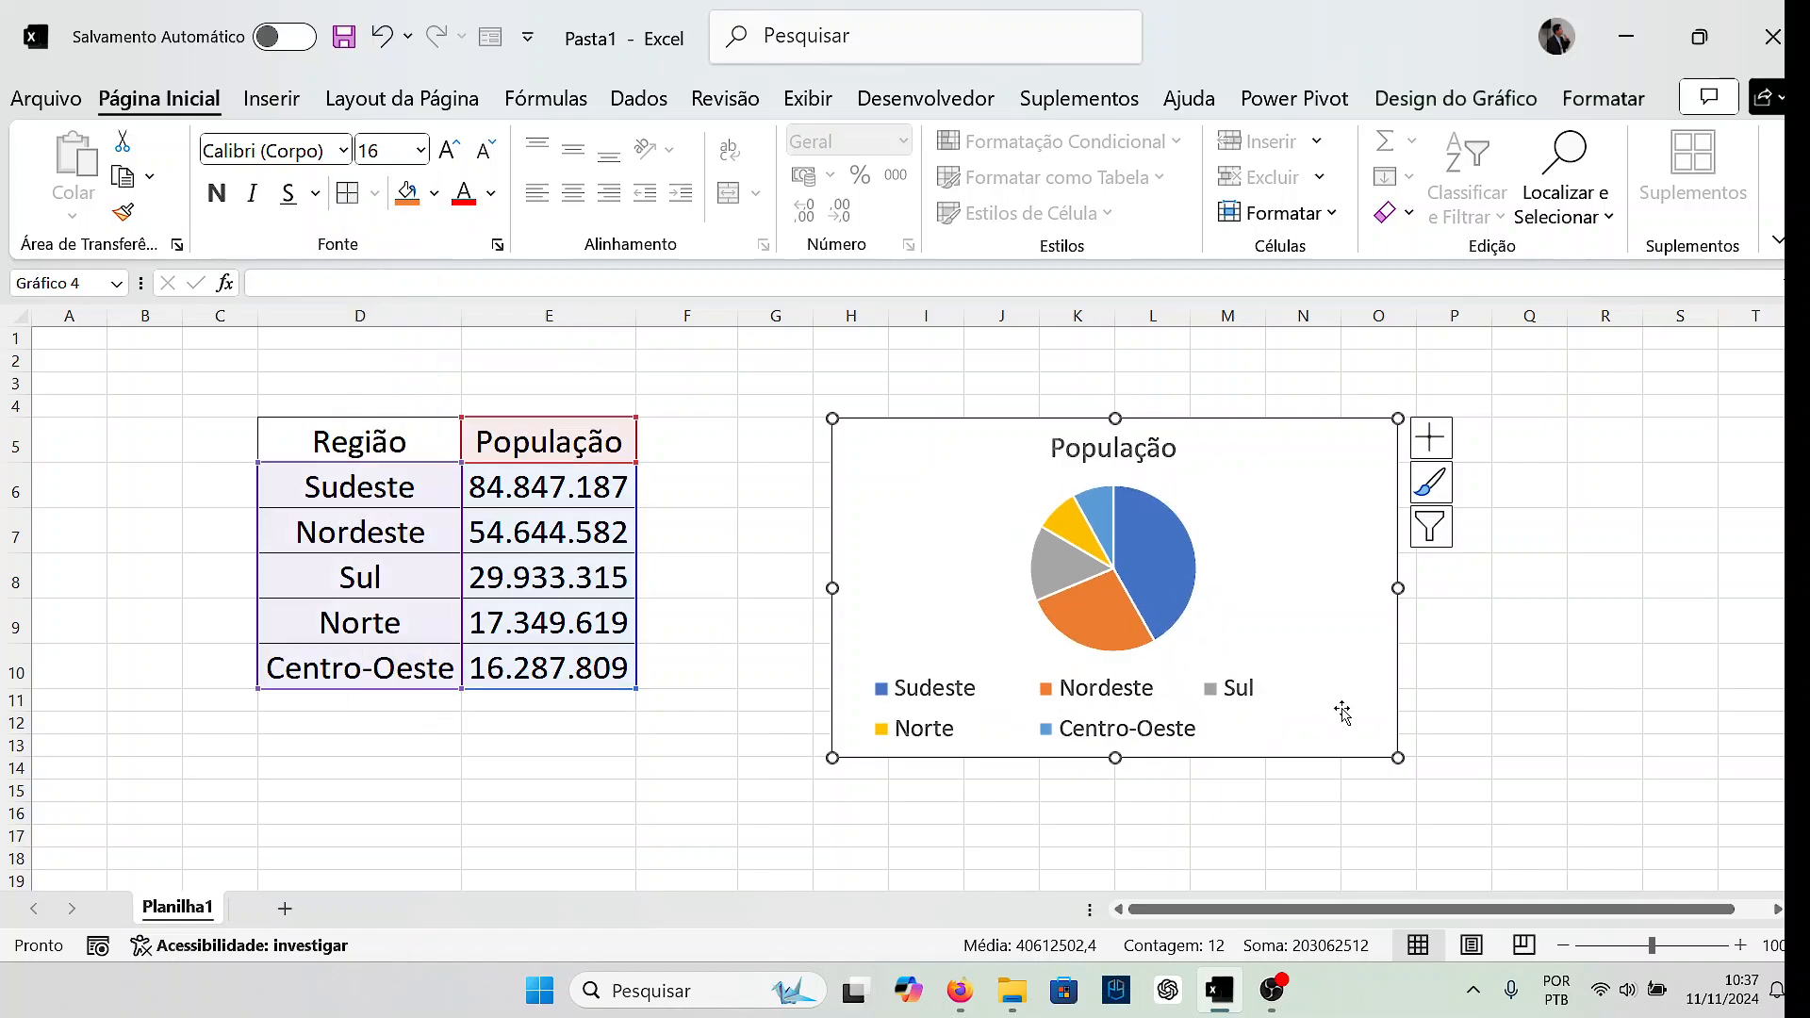
pyautogui.moveTo(1398, 758); pyautogui.dragTo(1551, 849)
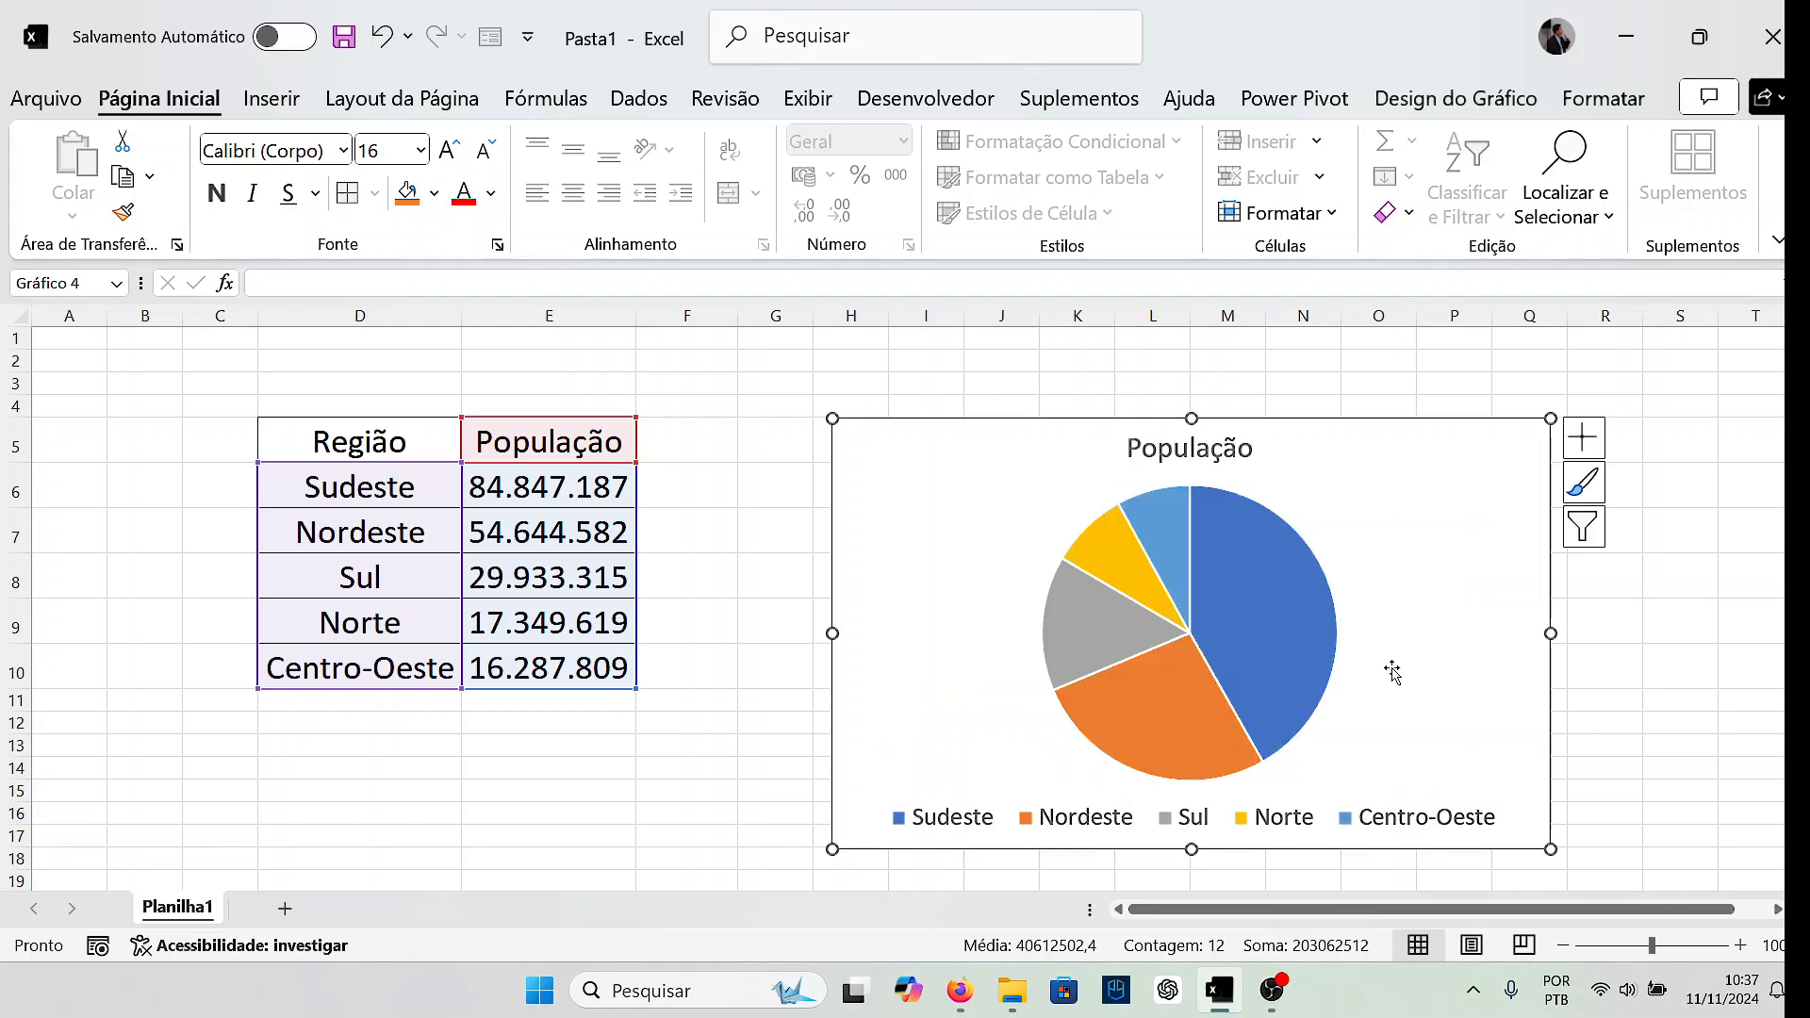
pyautogui.moveTo(1291, 420); pyautogui.dragTo(1204, 371)
pyautogui.click(1633, 530)
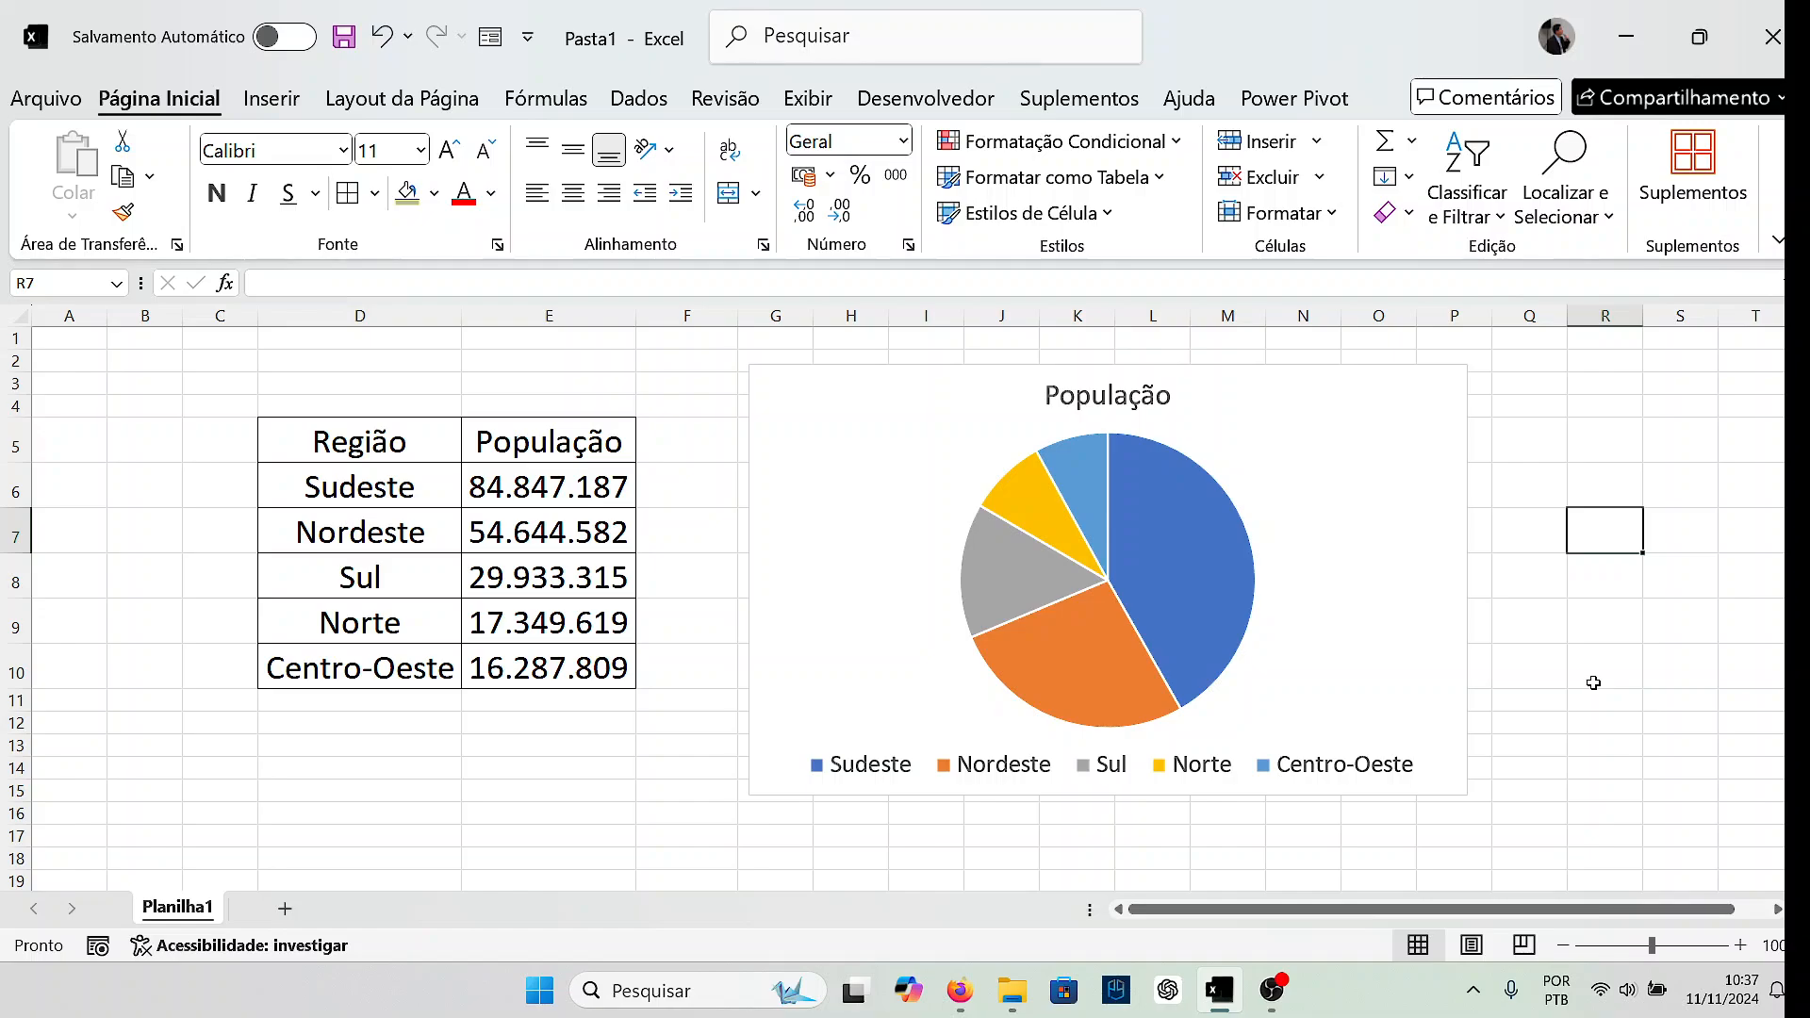
pyautogui.click(1378, 373)
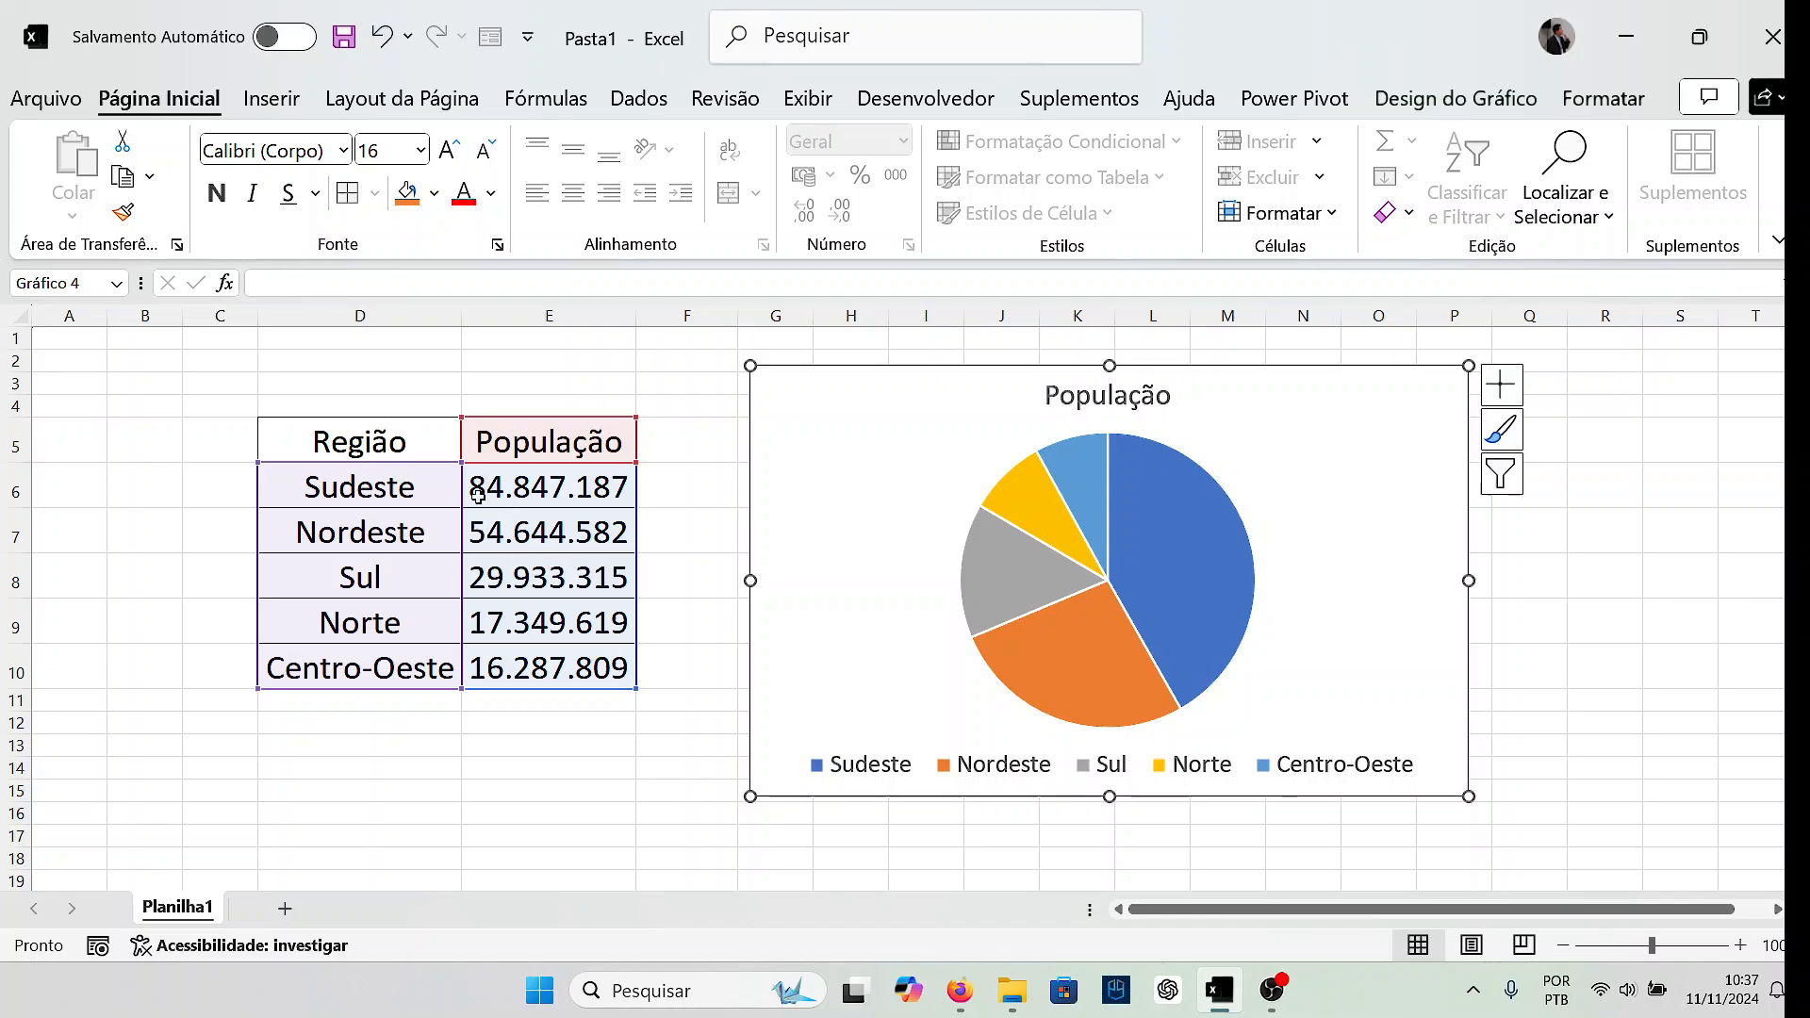
pyautogui.click(401, 486)
pyautogui.click(420, 524)
pyautogui.click(426, 479)
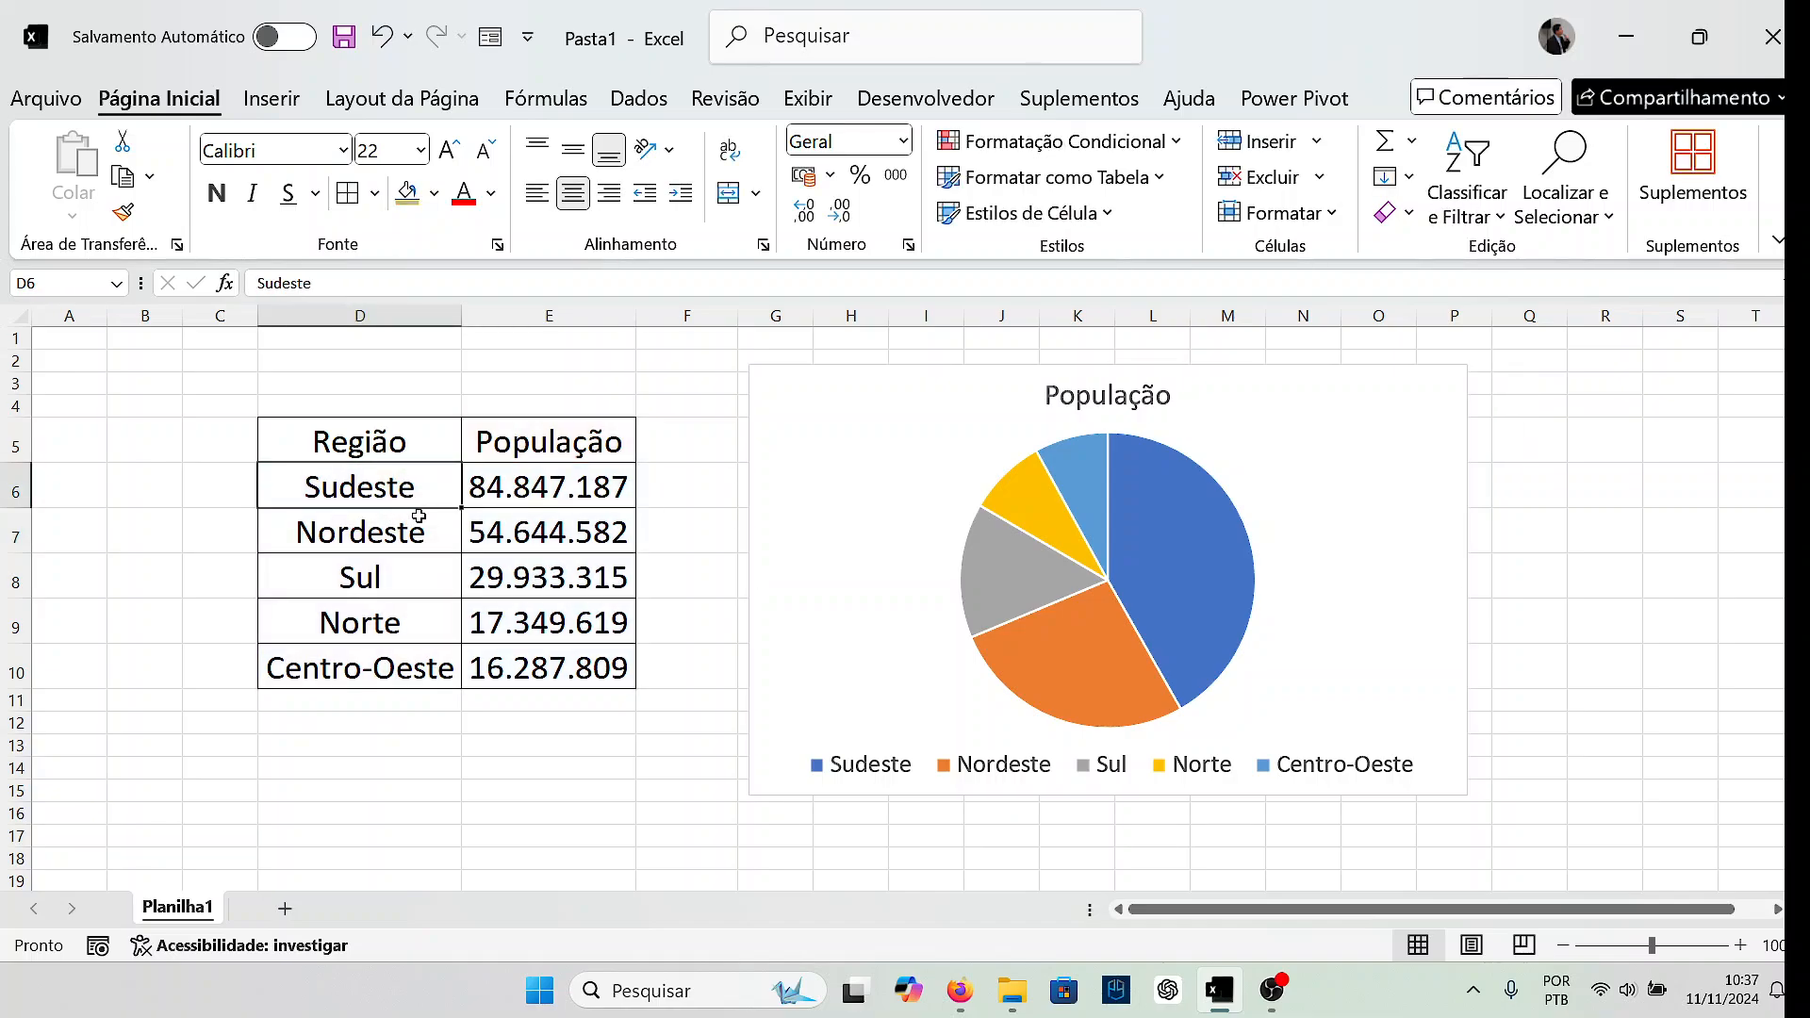
pyautogui.click(419, 523)
pyautogui.click(422, 489)
pyautogui.click(420, 532)
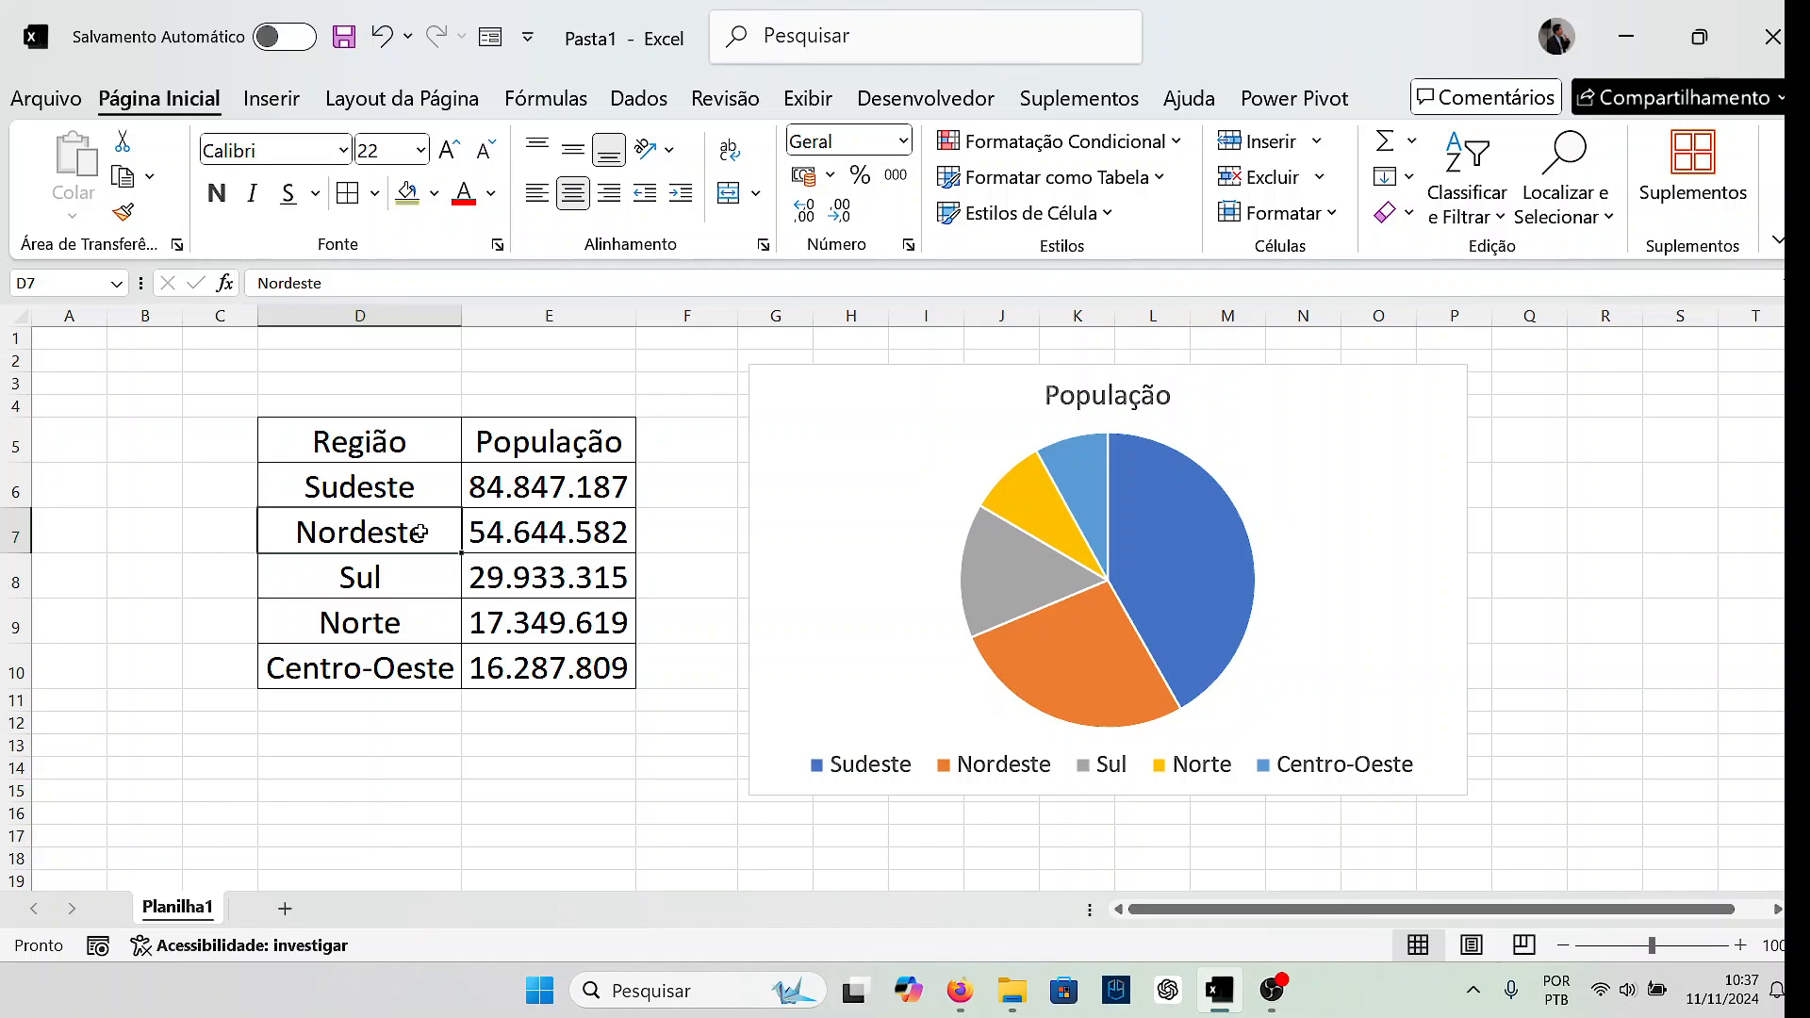
pyautogui.click(422, 489)
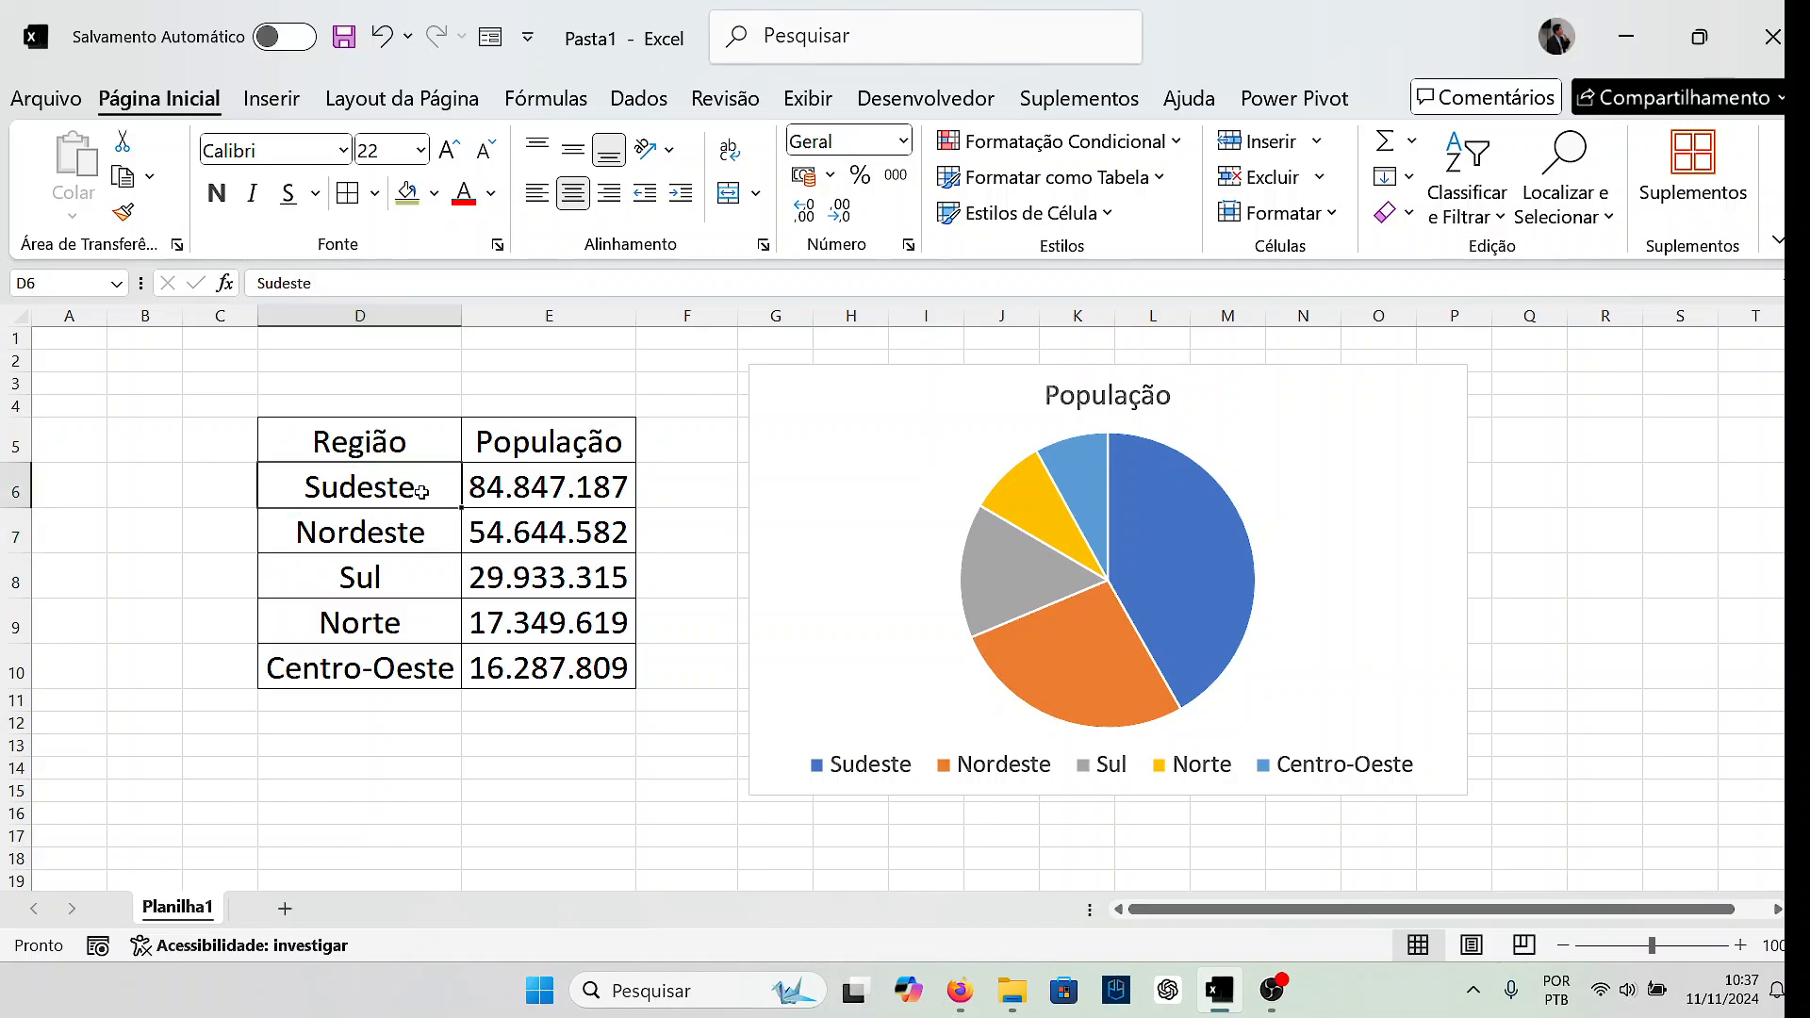
pyautogui.click(429, 524)
pyautogui.click(432, 494)
pyautogui.click(425, 582)
pyautogui.click(428, 629)
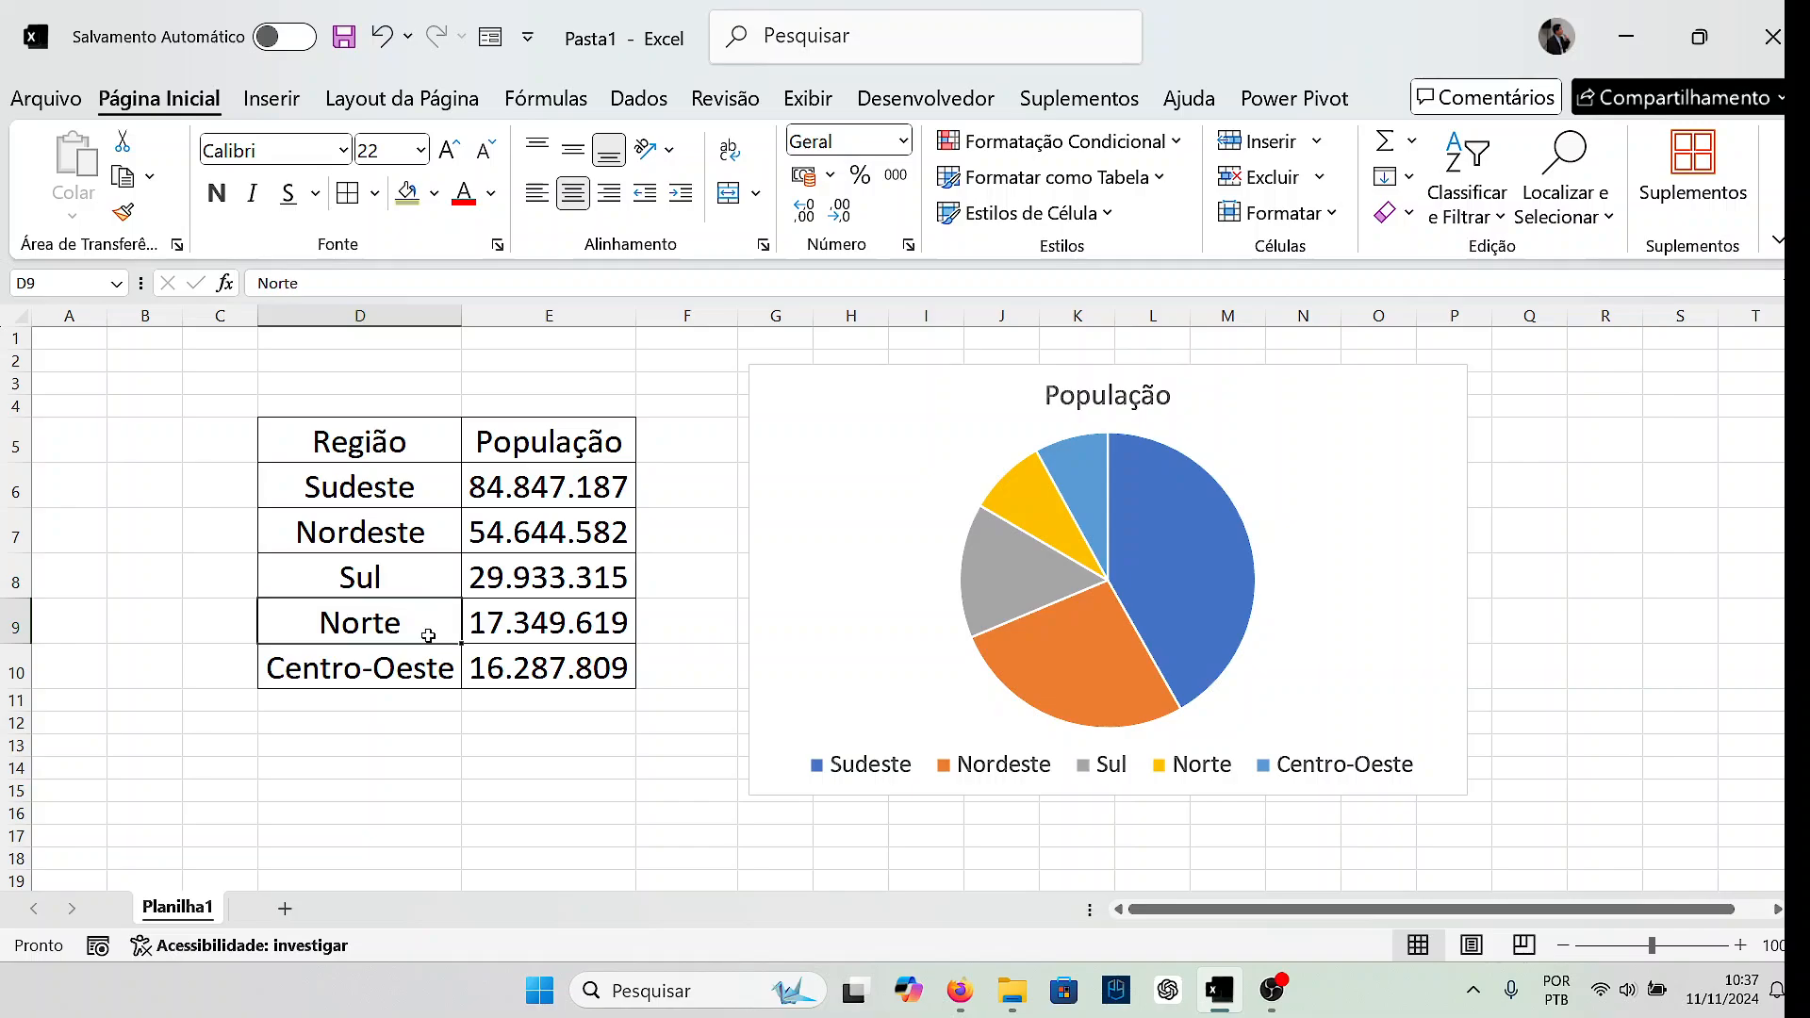
# Add data labels to the pie chart as data callouts (Texto Explicativo de Dados) and enlarge the chart to about columns F to P.
pyautogui.click(1391, 443)
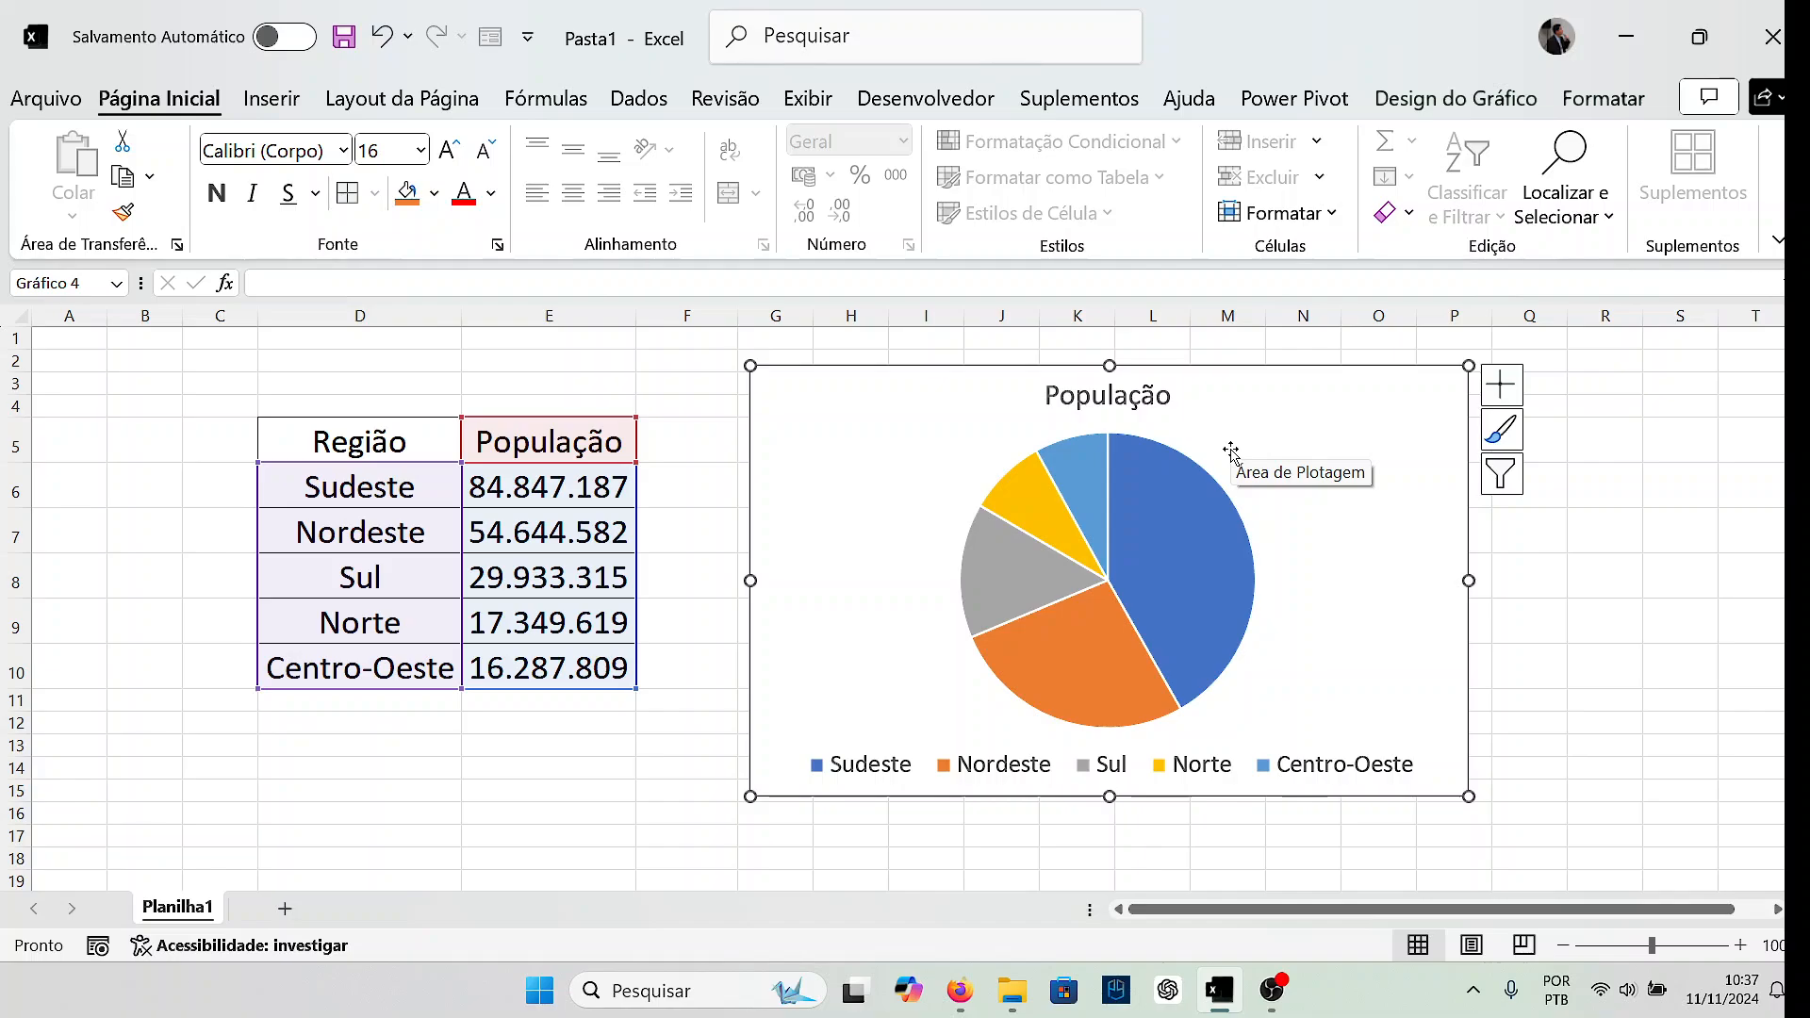
pyautogui.click(1500, 387)
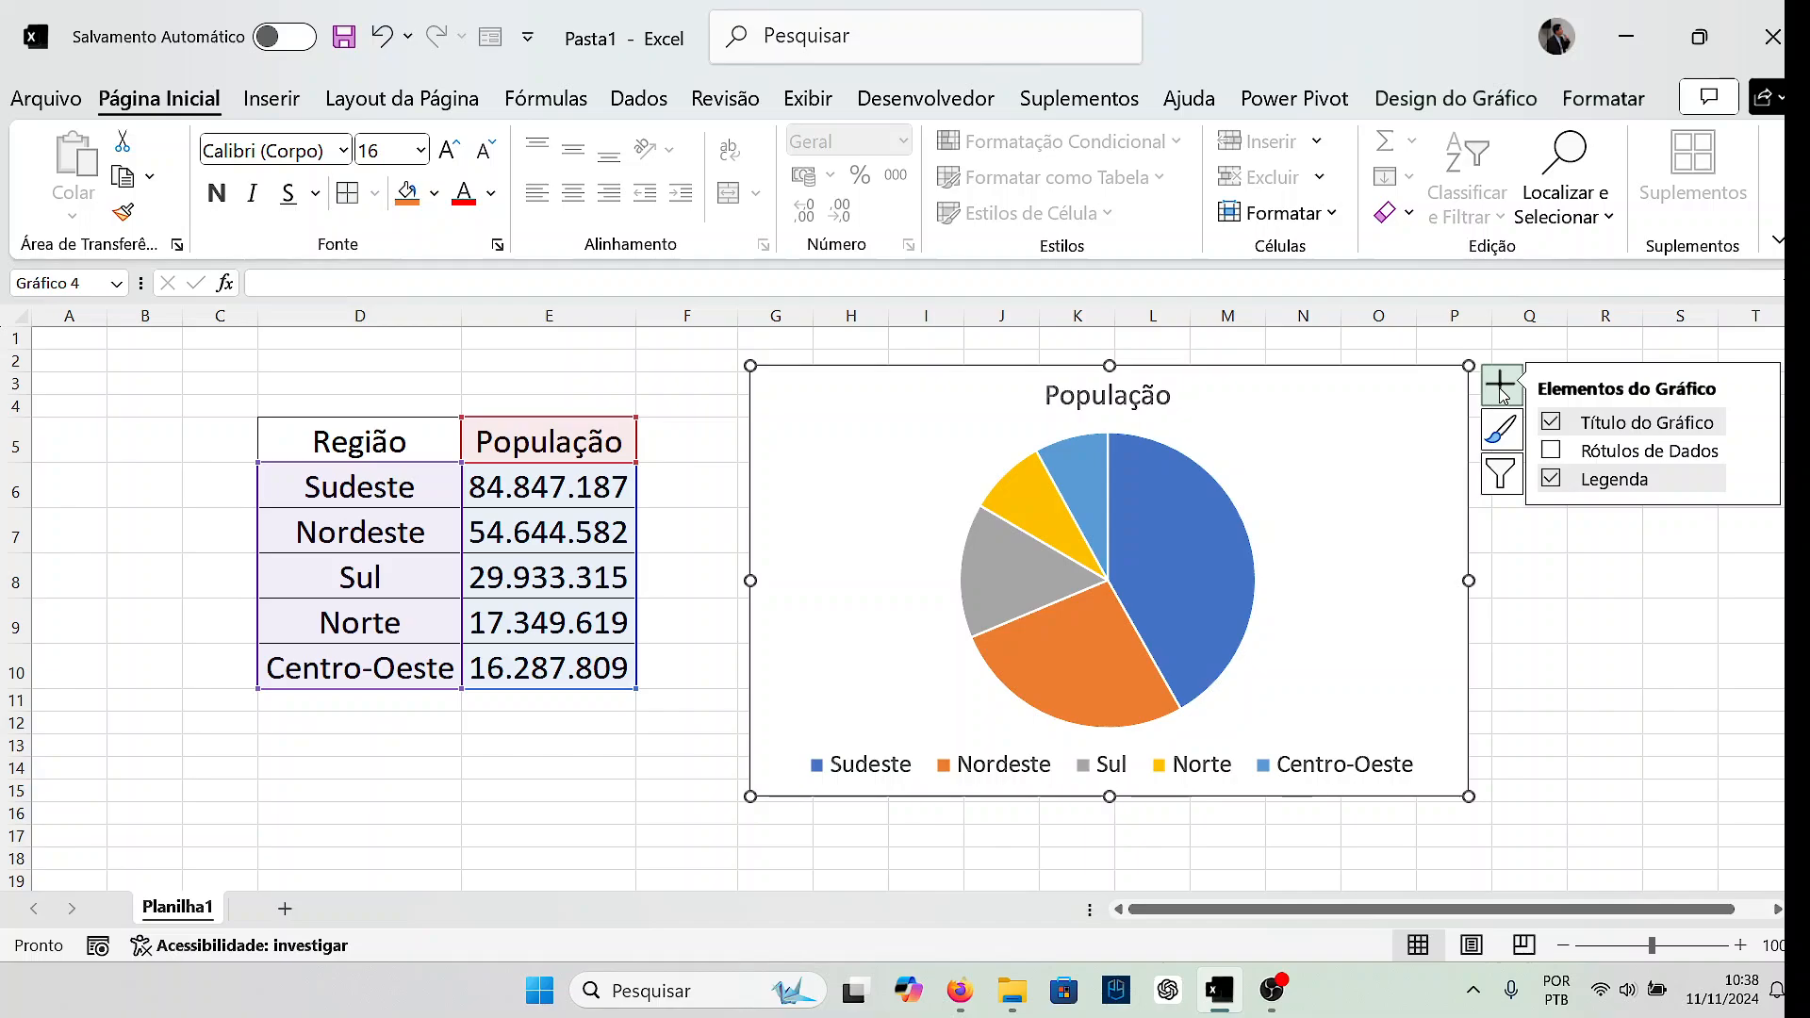
pyautogui.click(1552, 452)
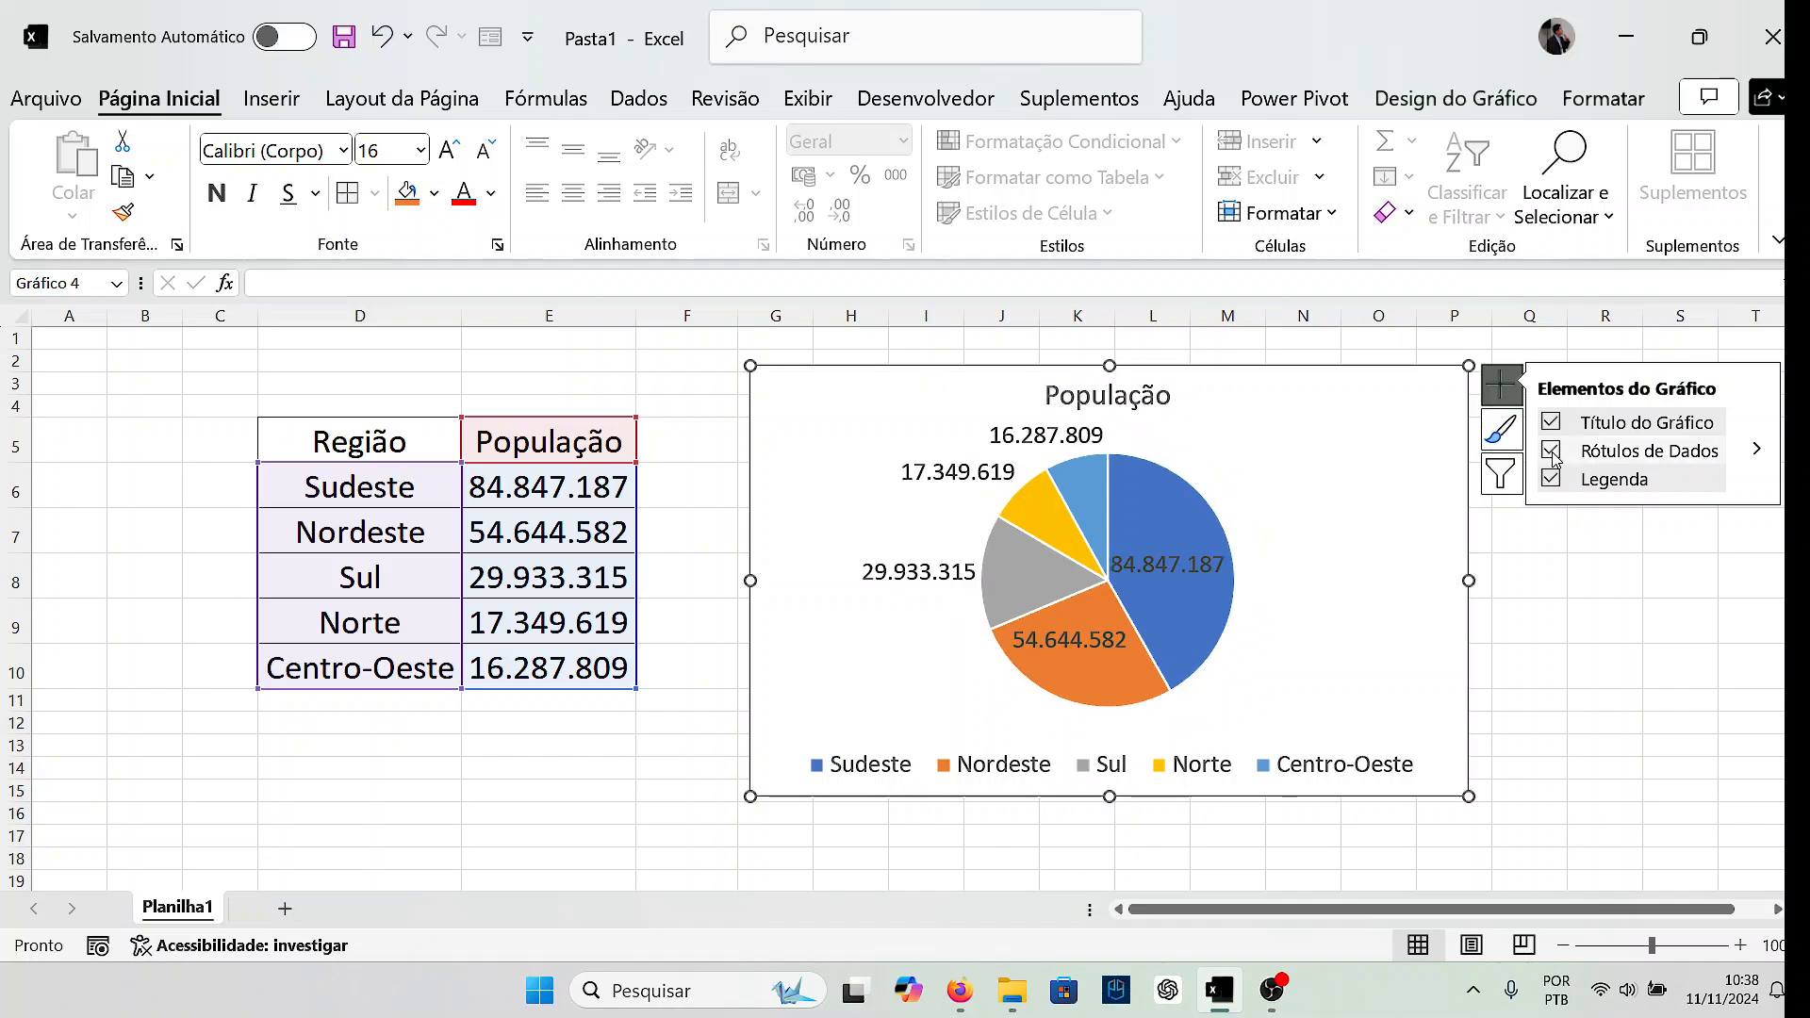
pyautogui.click(1757, 451)
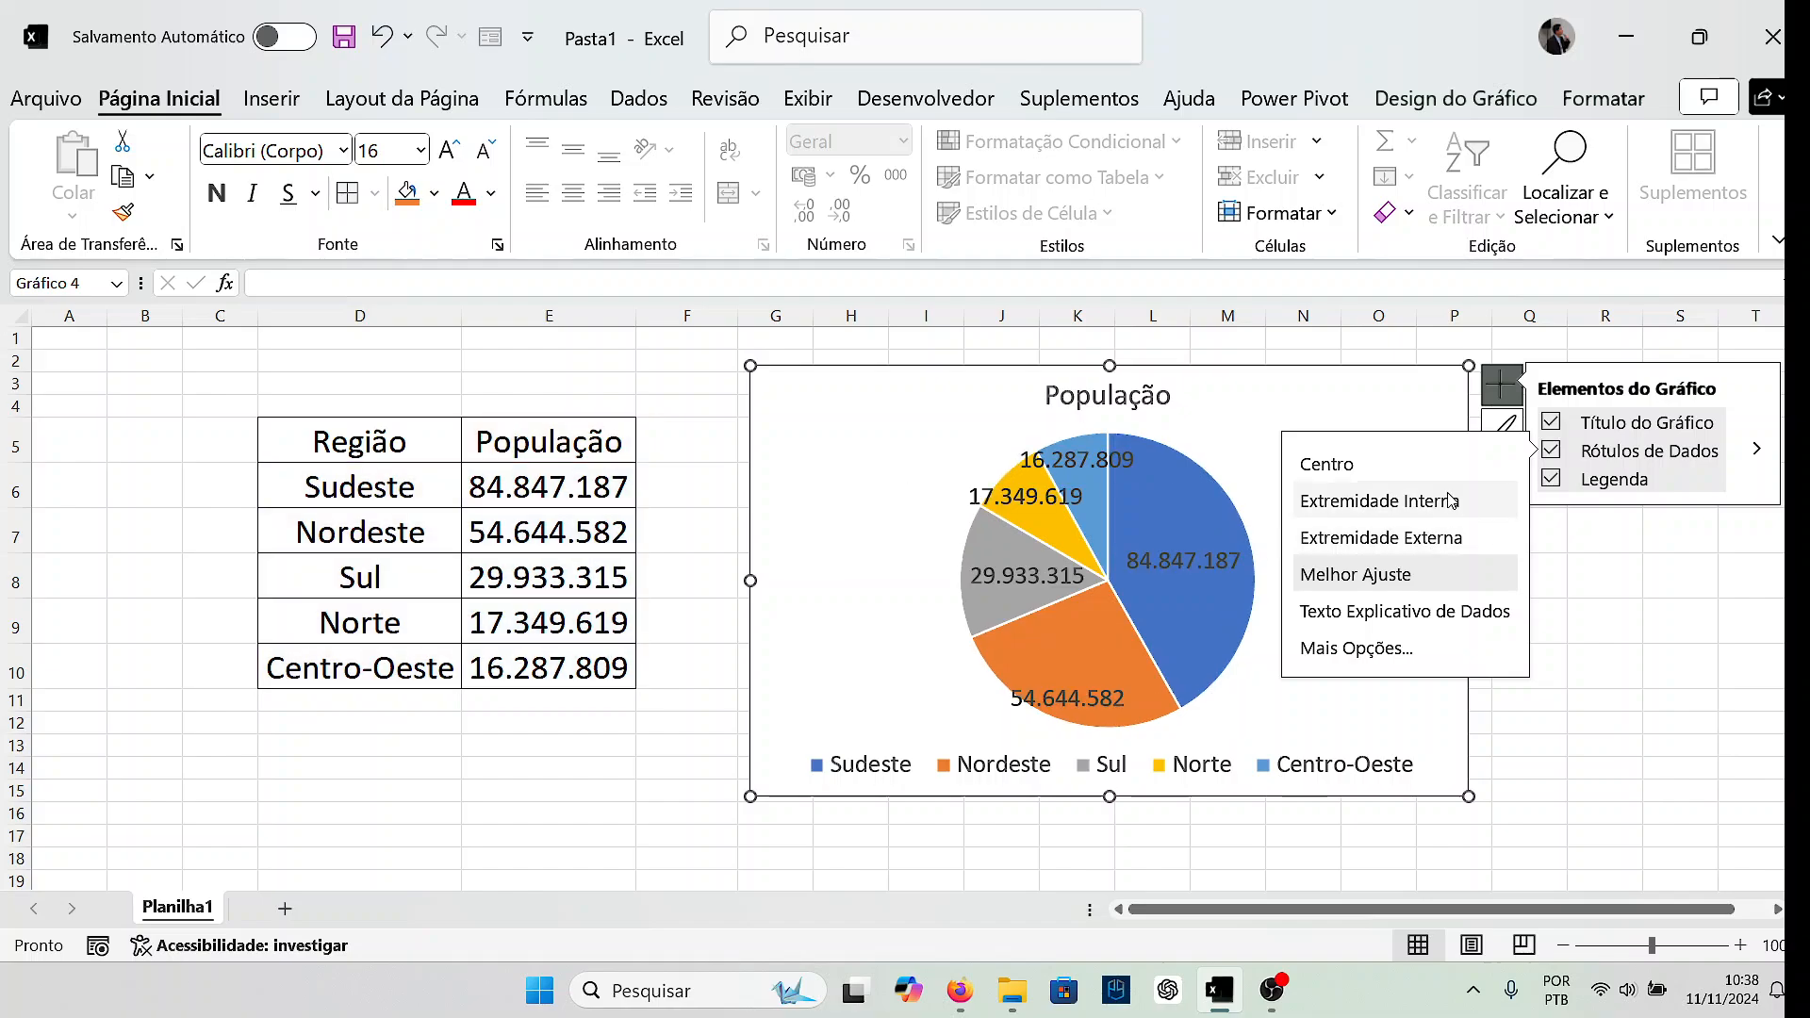
pyautogui.click(1406, 610)
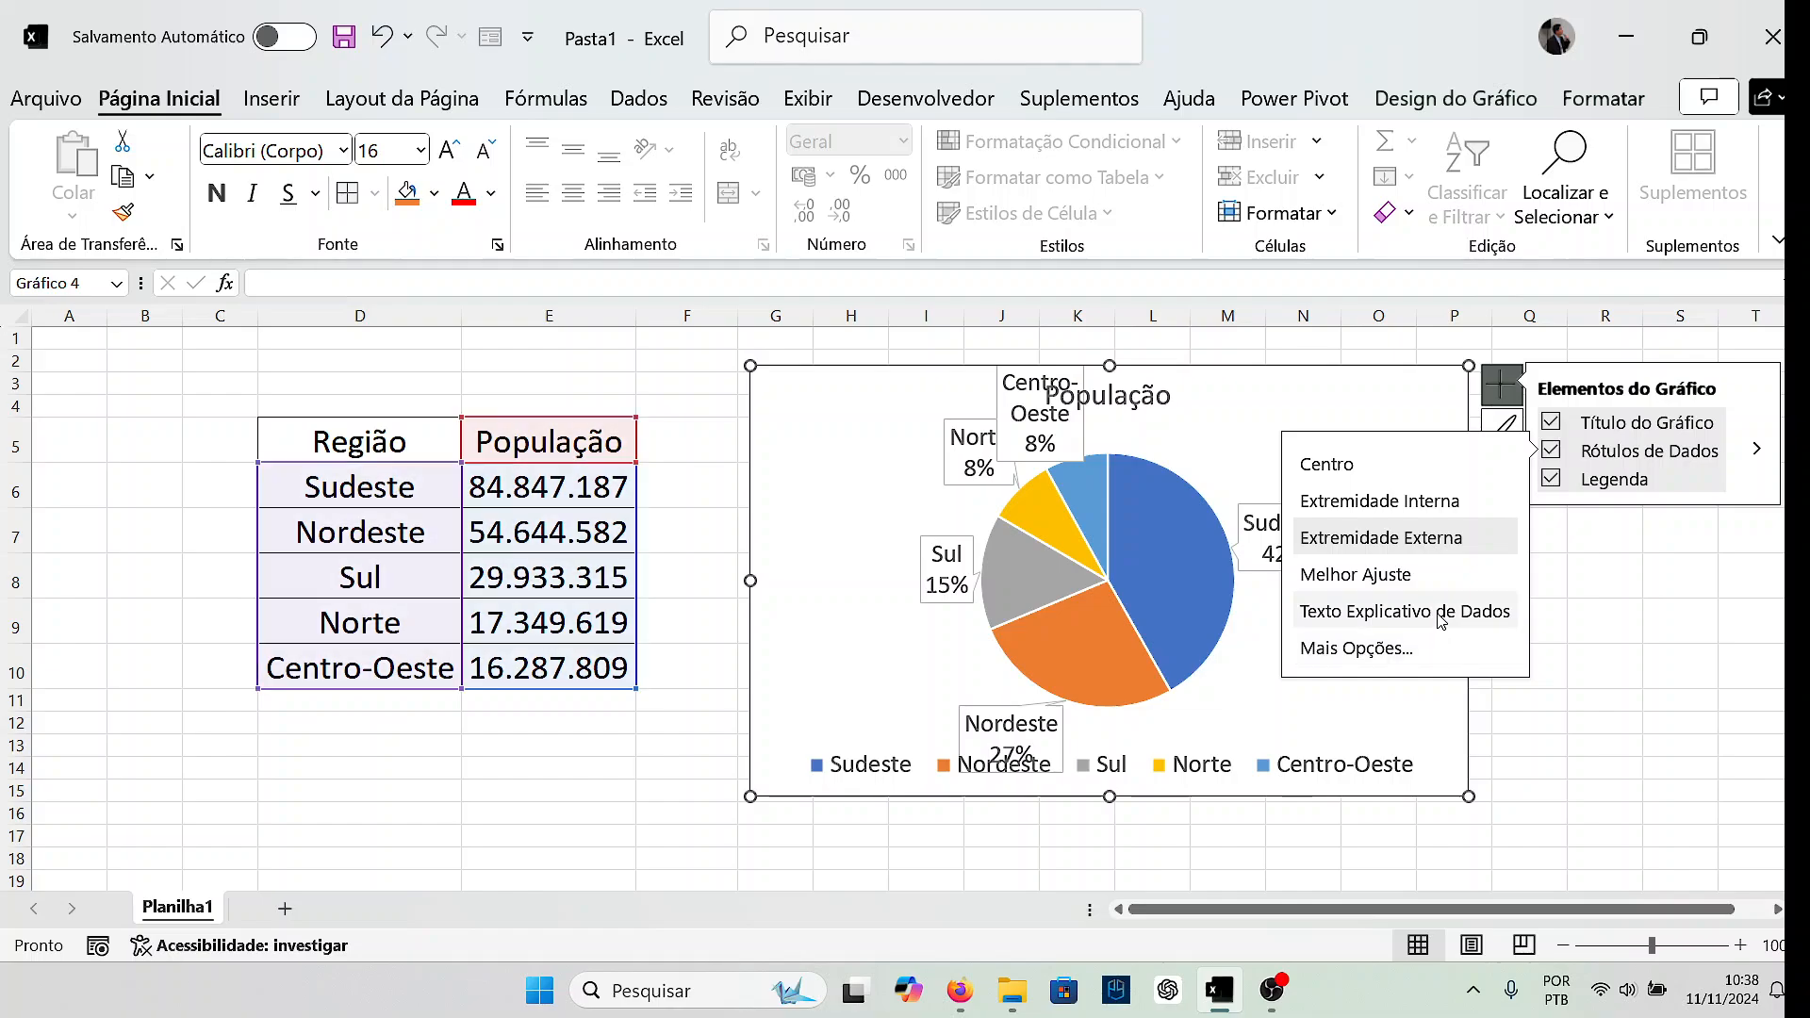
pyautogui.click(1588, 622)
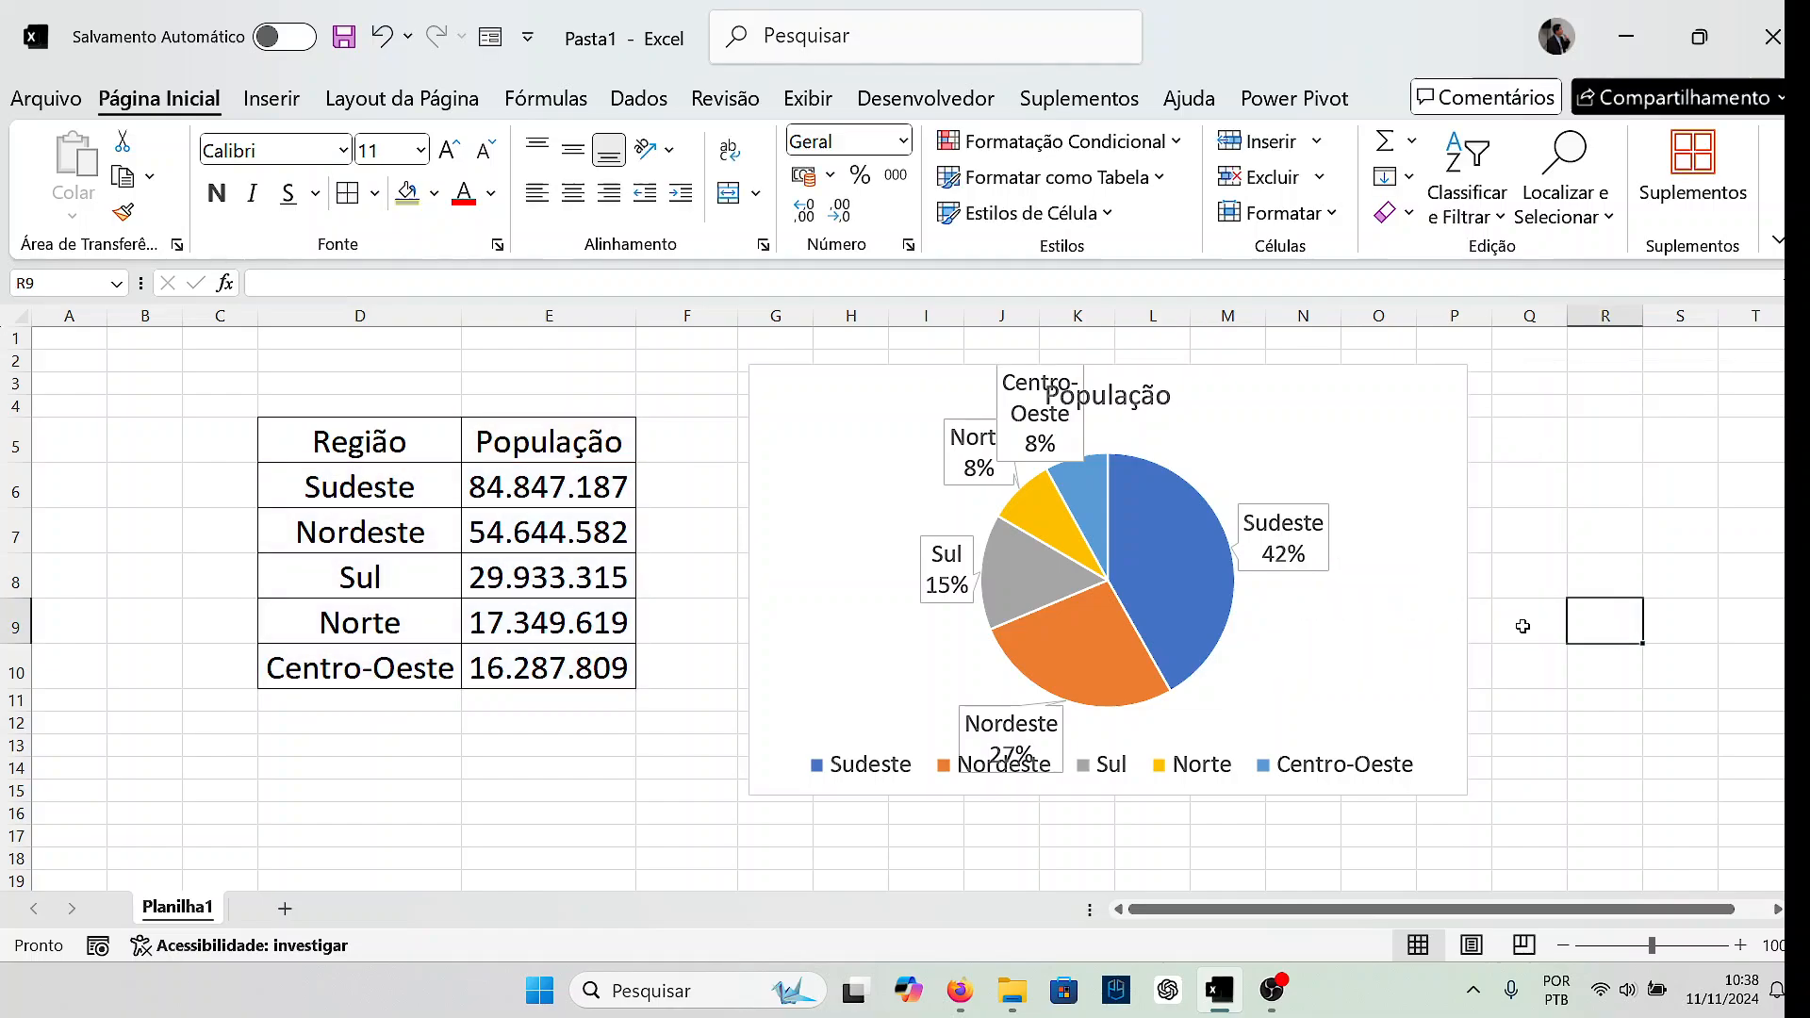
pyautogui.click(792, 723)
pyautogui.moveTo(750, 797); pyautogui.dragTo(673, 844)
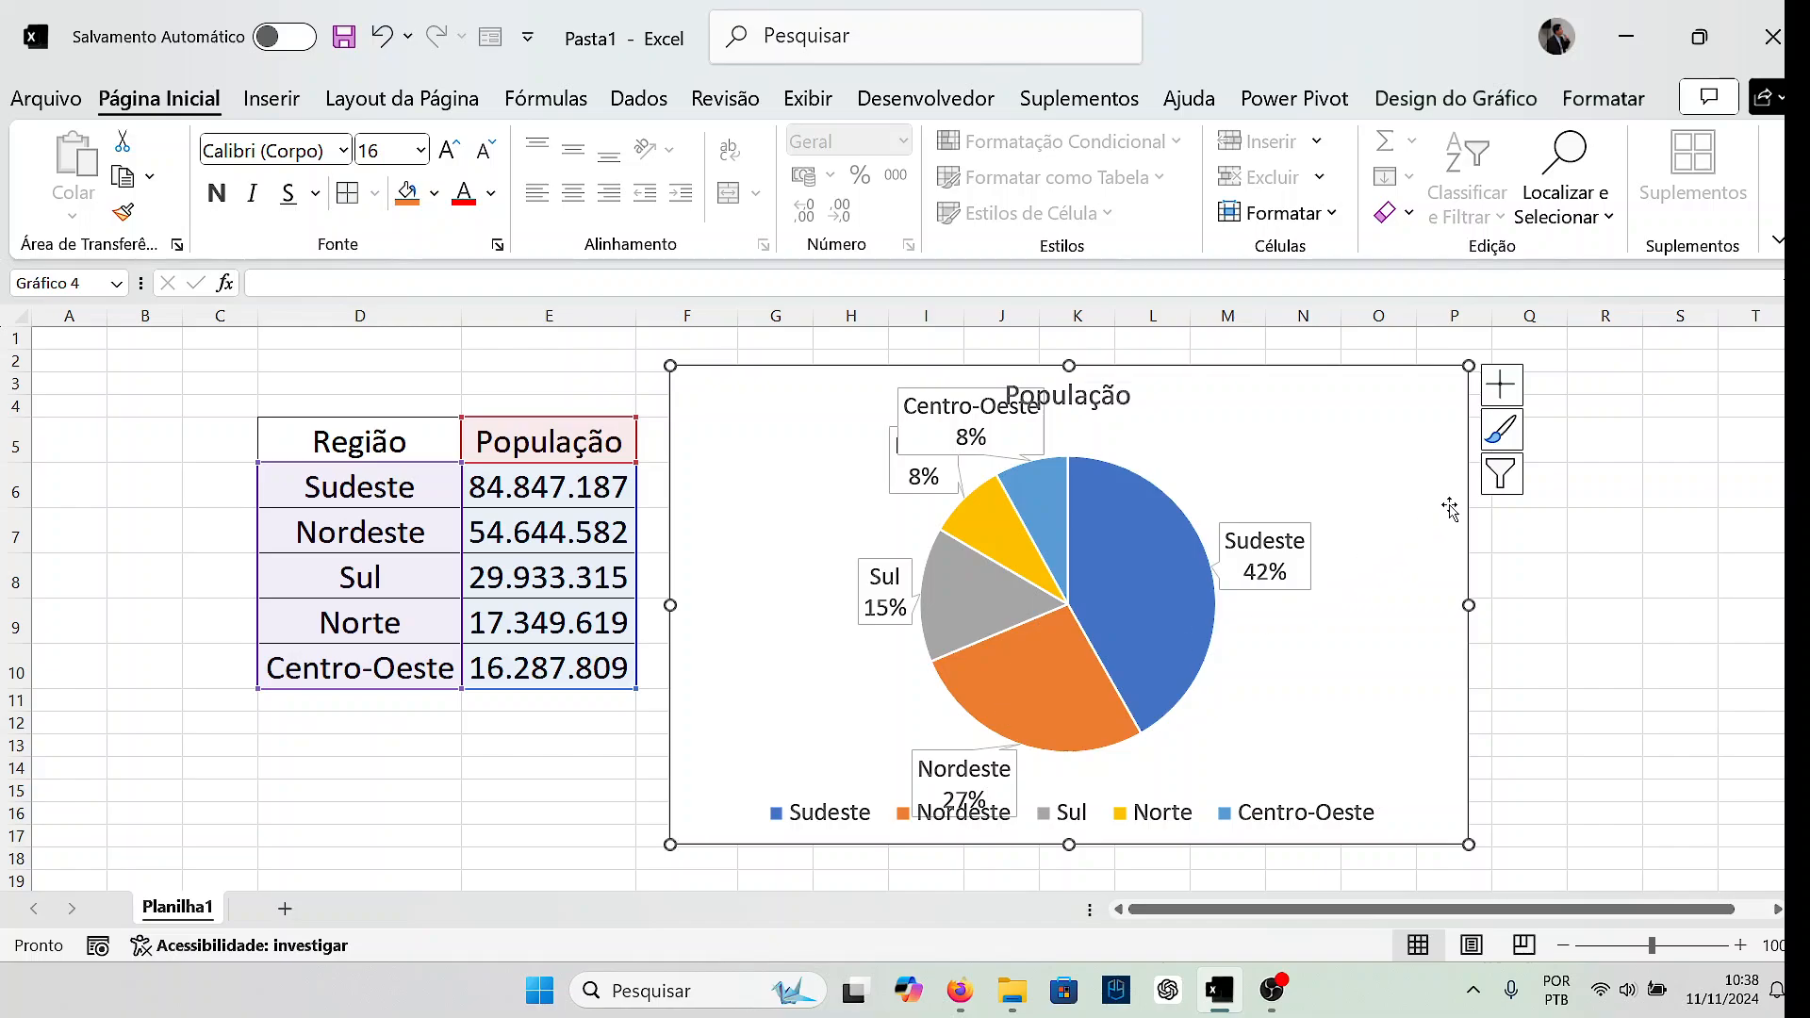
# Open the detailed formatting options for the pie chart's data labels.
pyautogui.click(1507, 394)
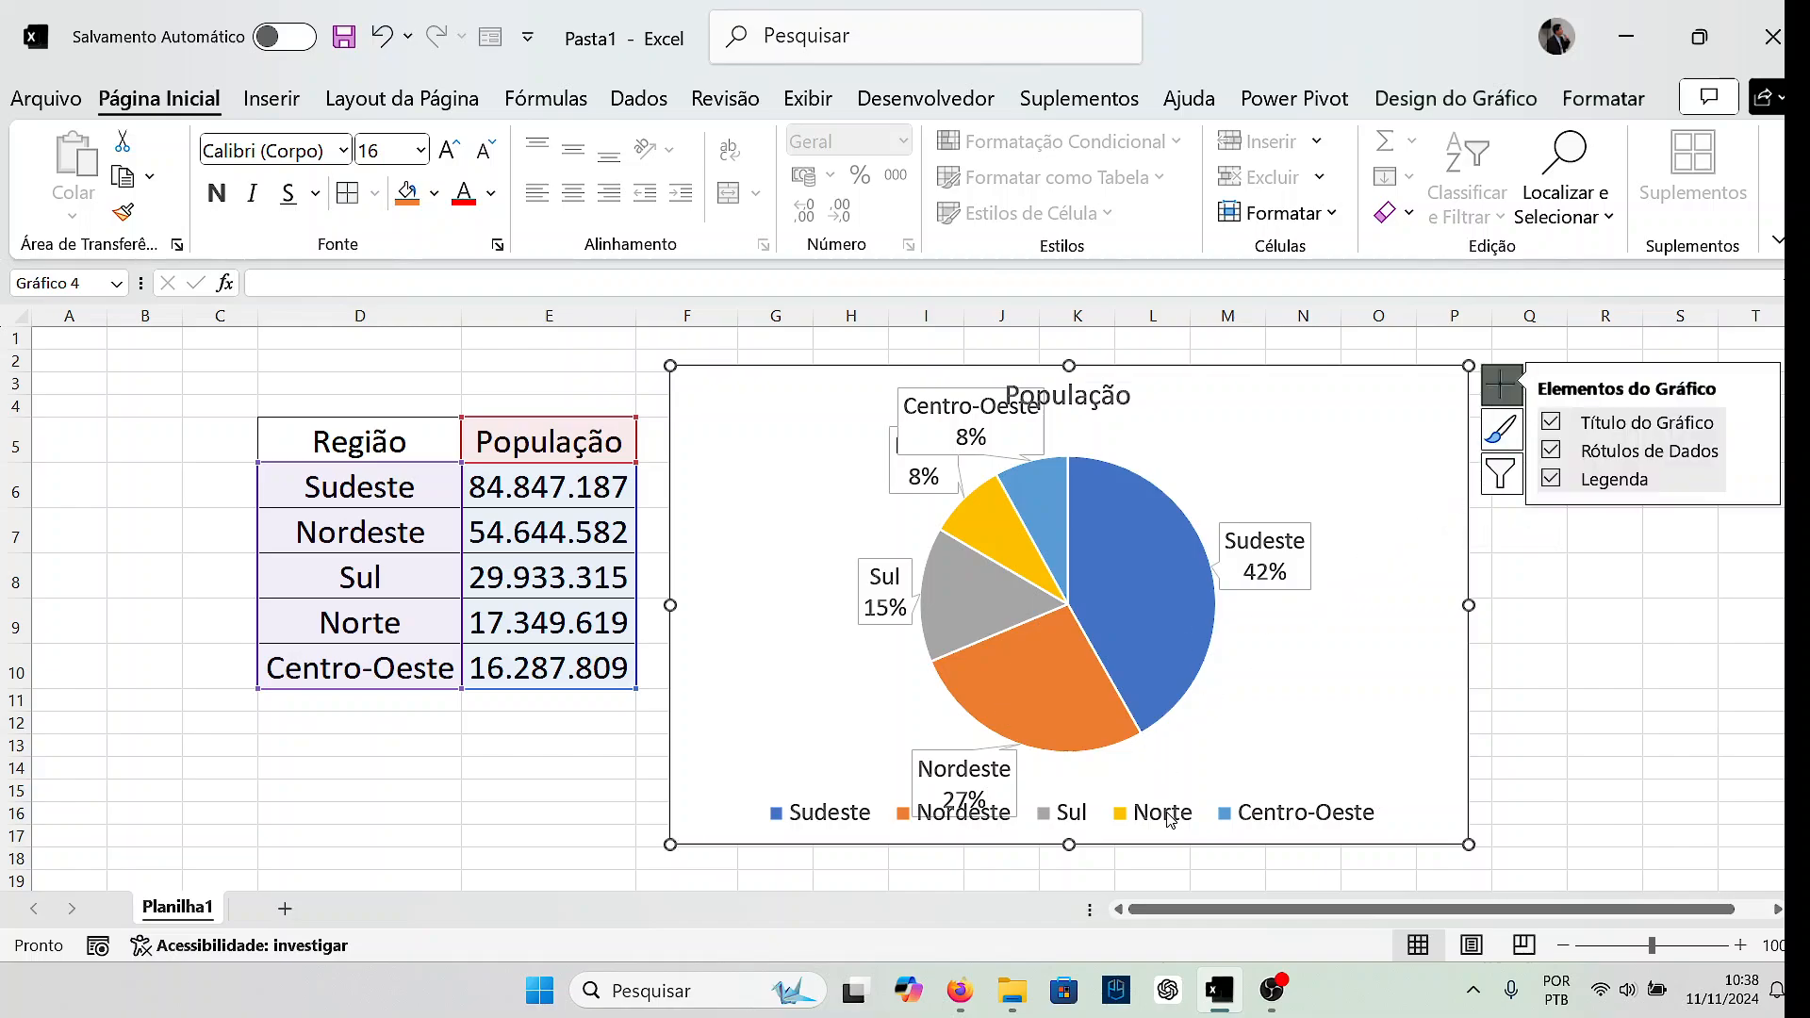
pyautogui.click(1757, 449)
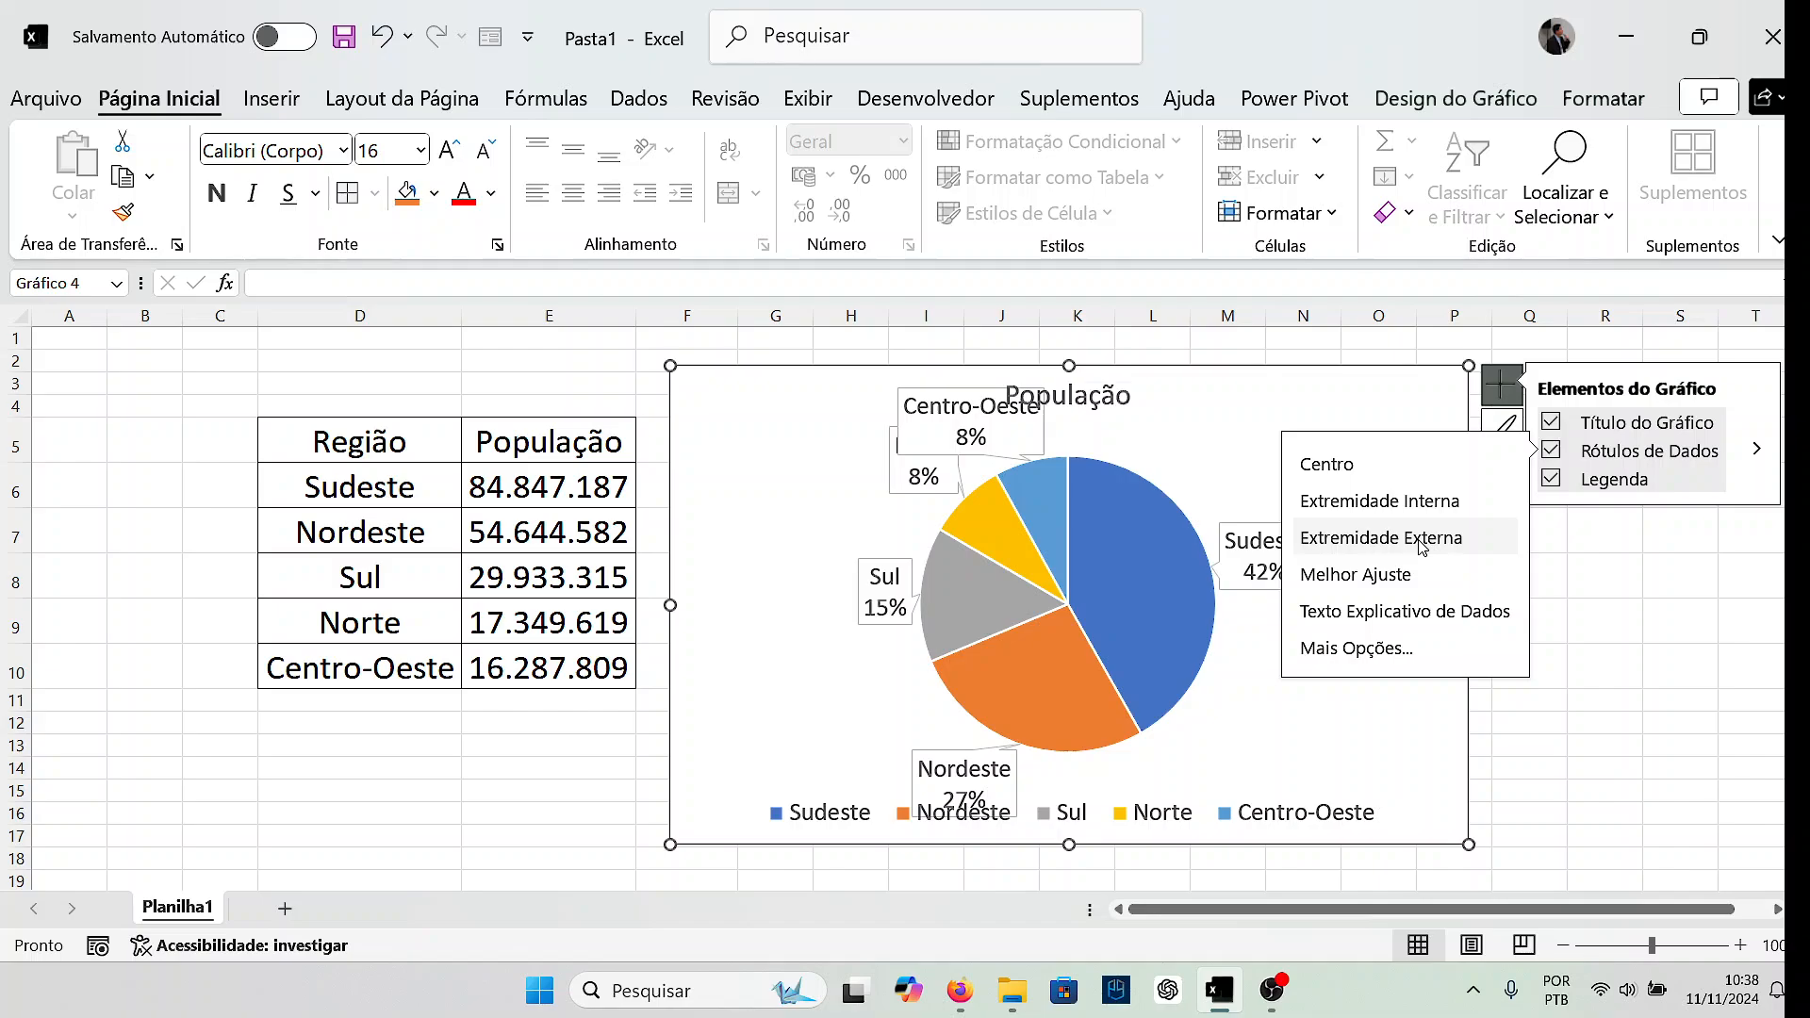
pyautogui.click(1390, 651)
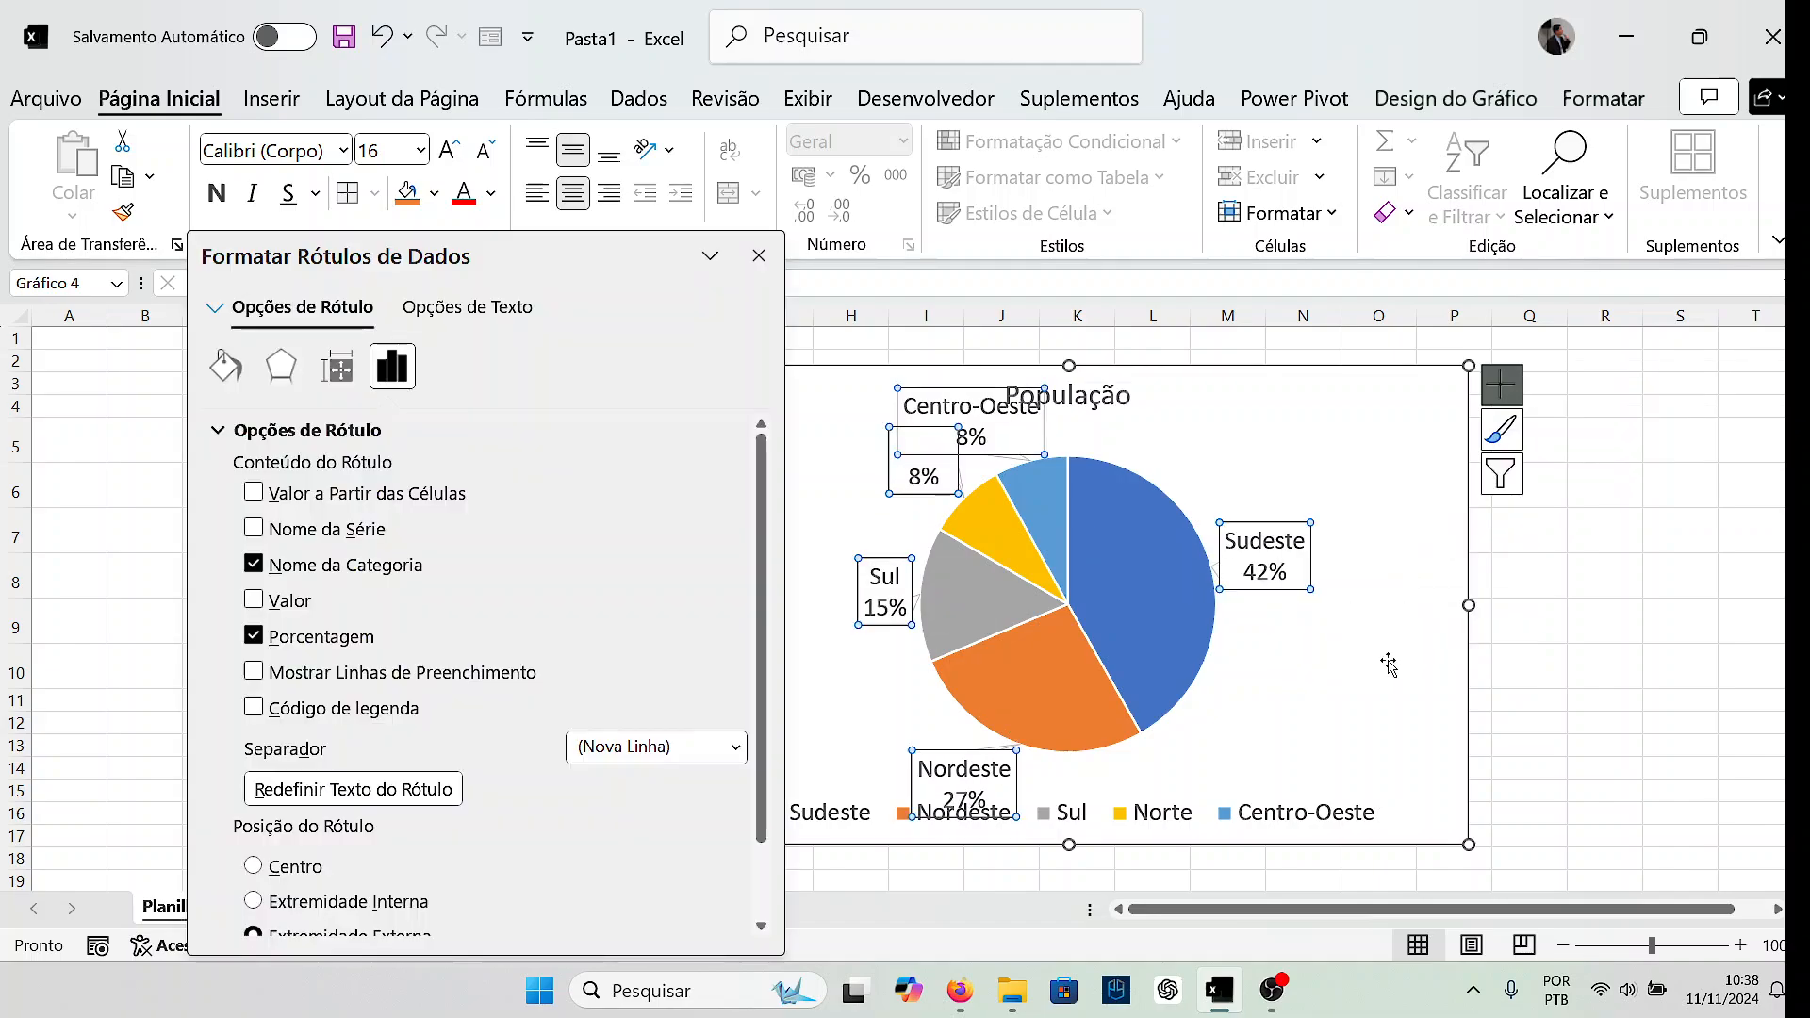
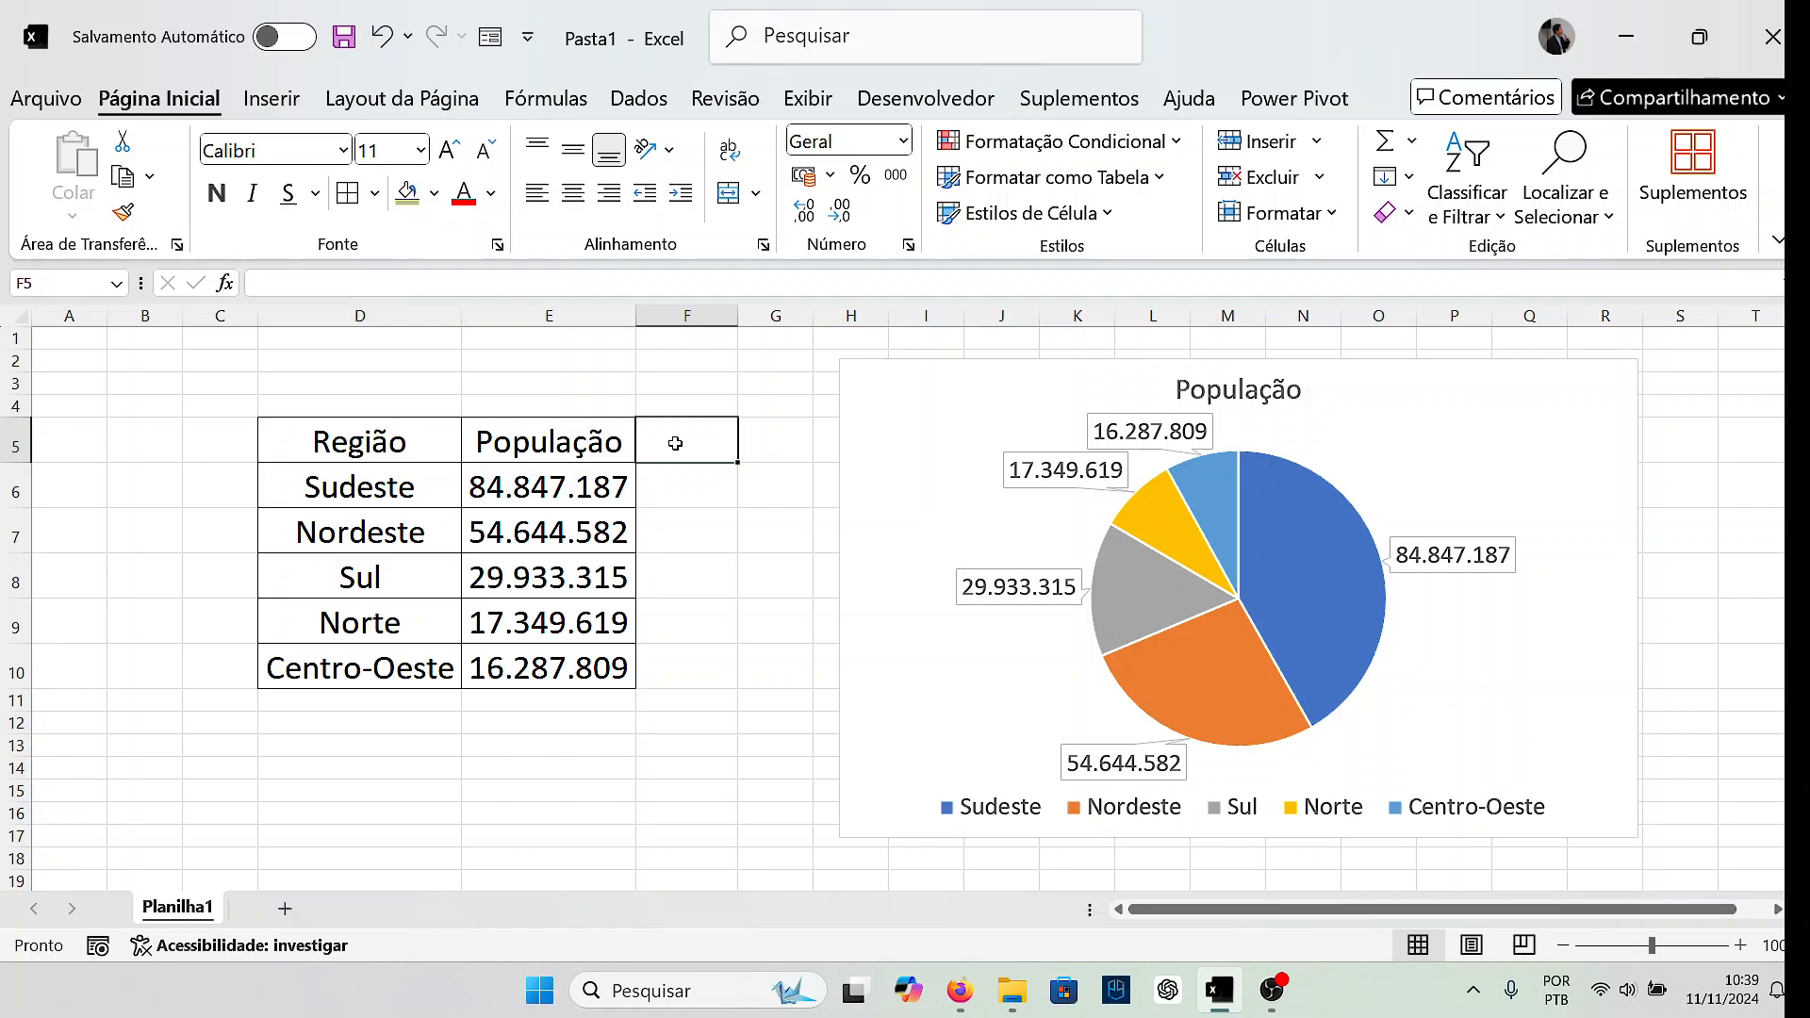
# Enter the heading "porcentagem" in cell F5, beside the População column.
pyautogui.write('po')
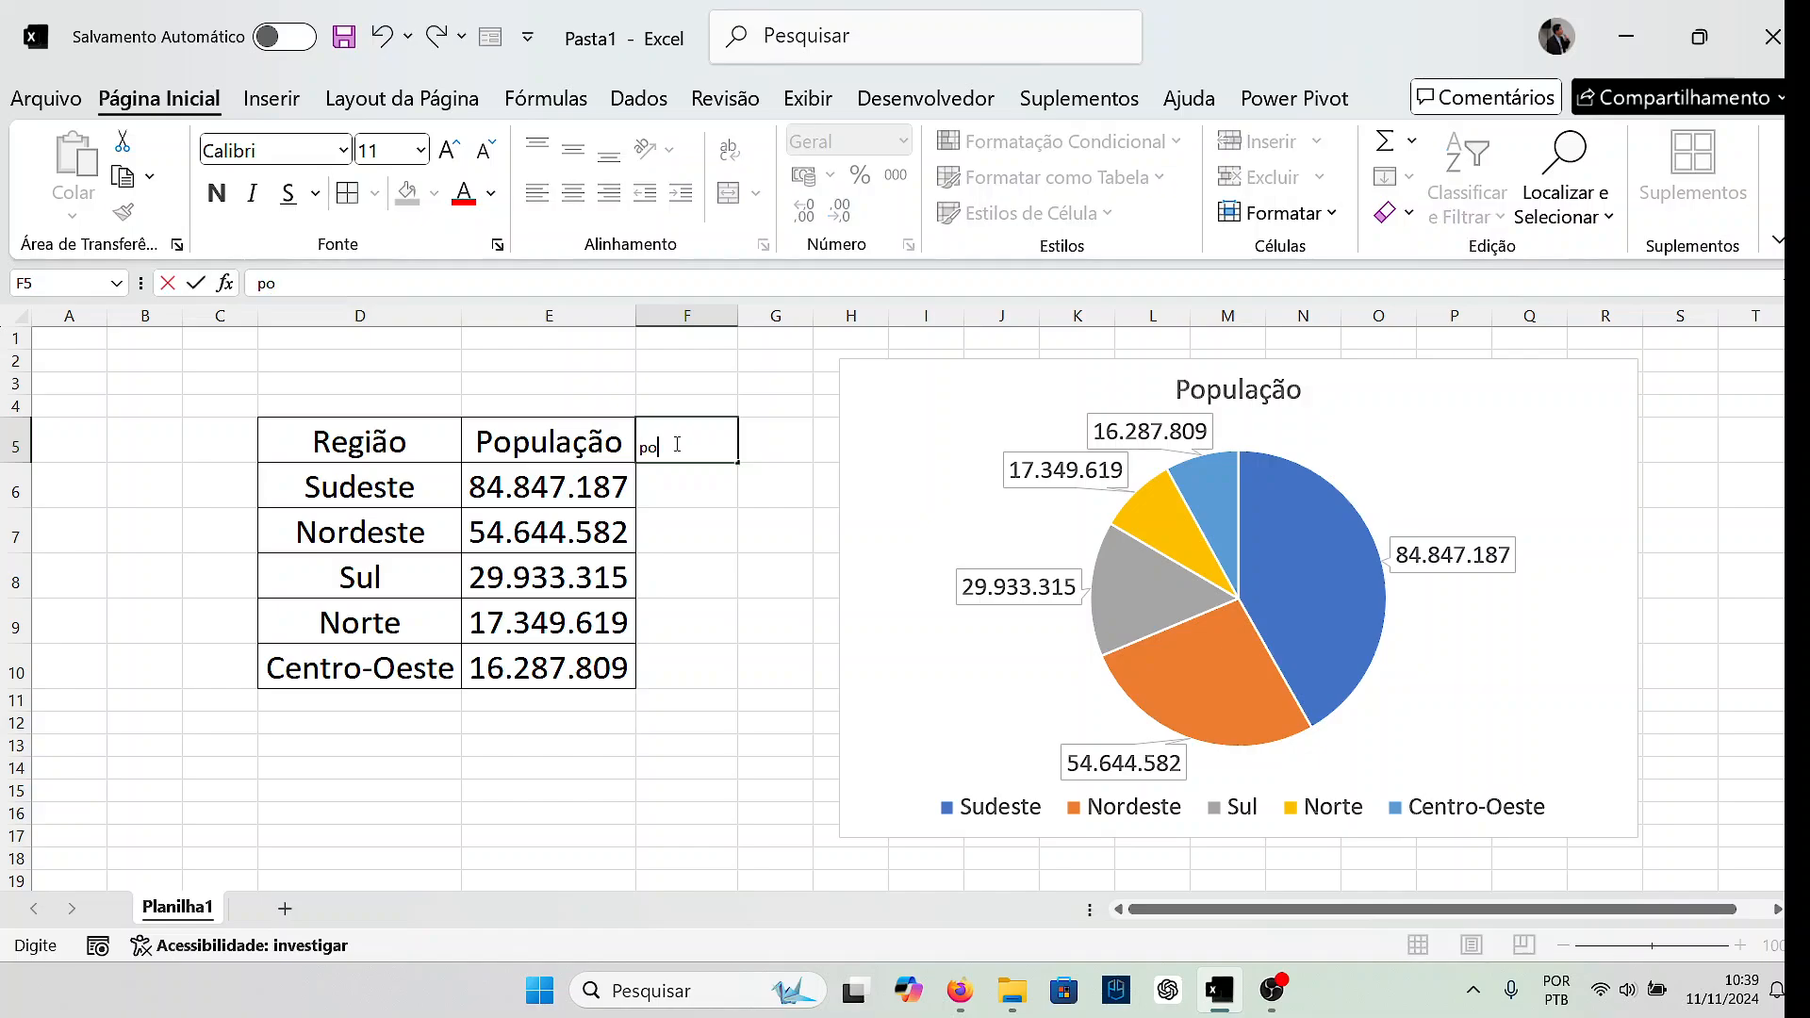
pyautogui.write('rcentagem')
pyautogui.press('Return')
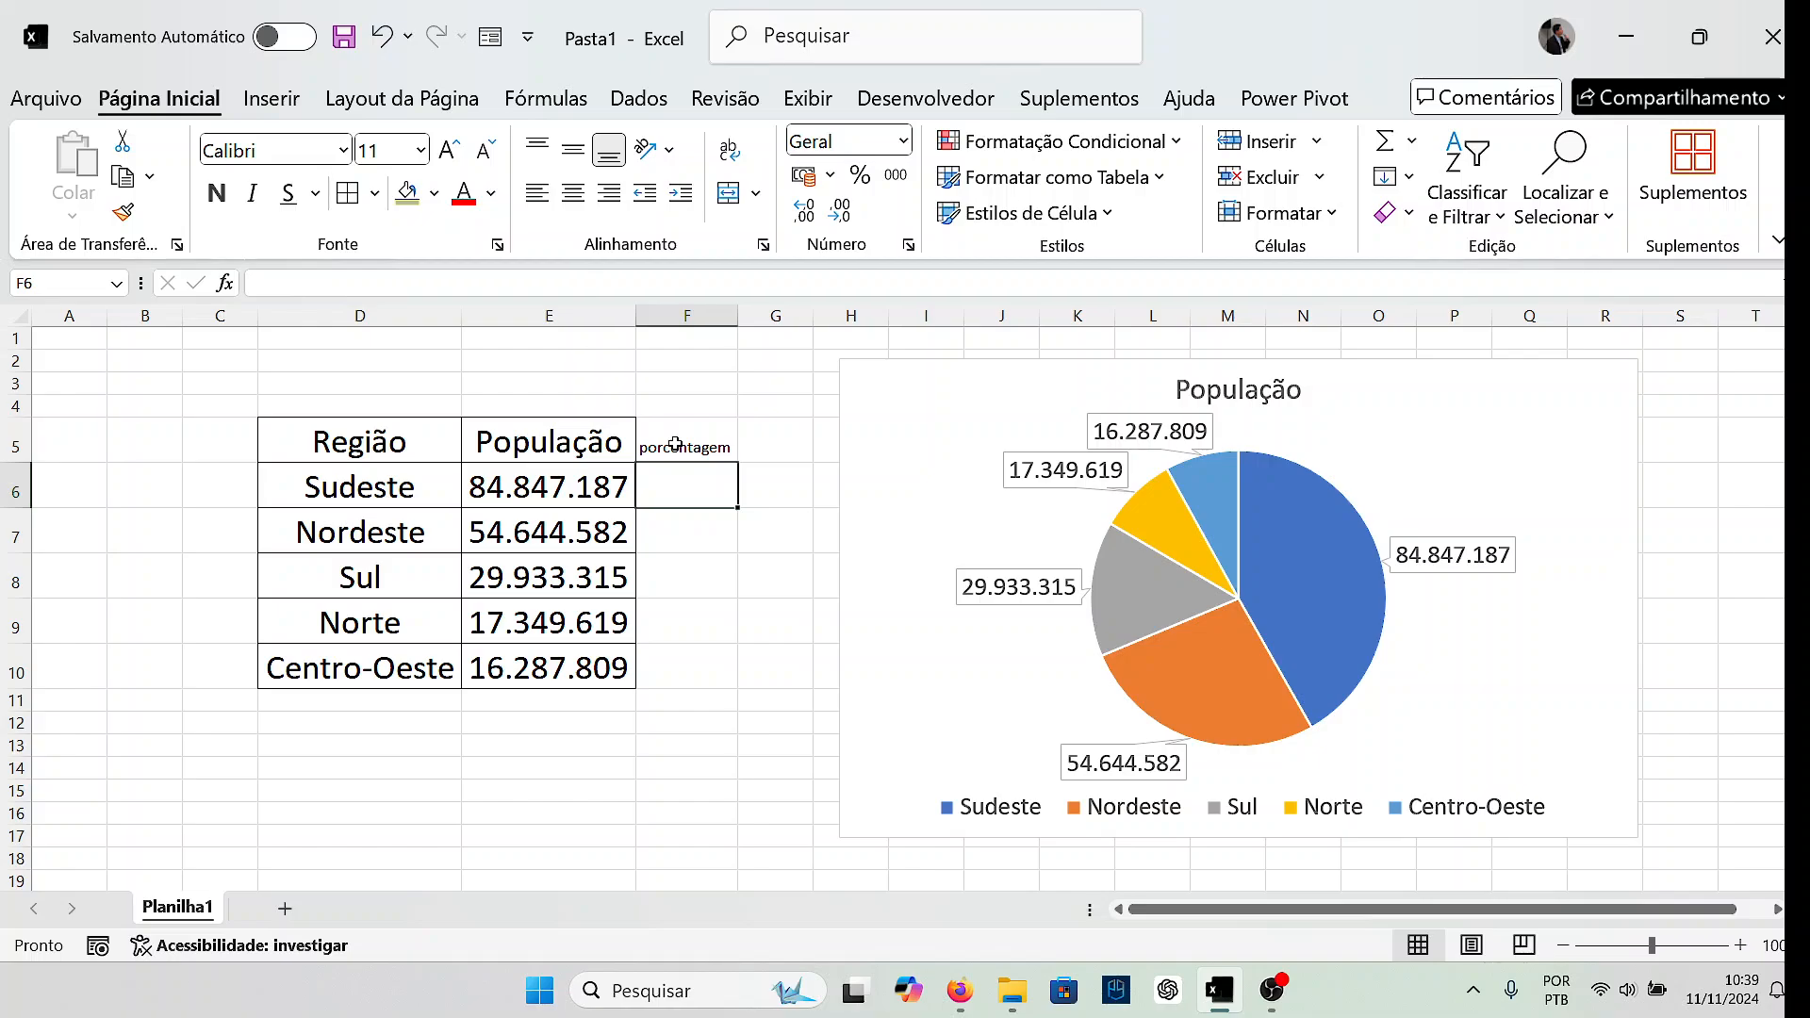
# Enter the formula =100*(E6/(SOMA(E6:E10))) in cell F6 to calculate Sudeste's percentage, accepting the proposed bracket correction.
pyautogui.write('=100*(')
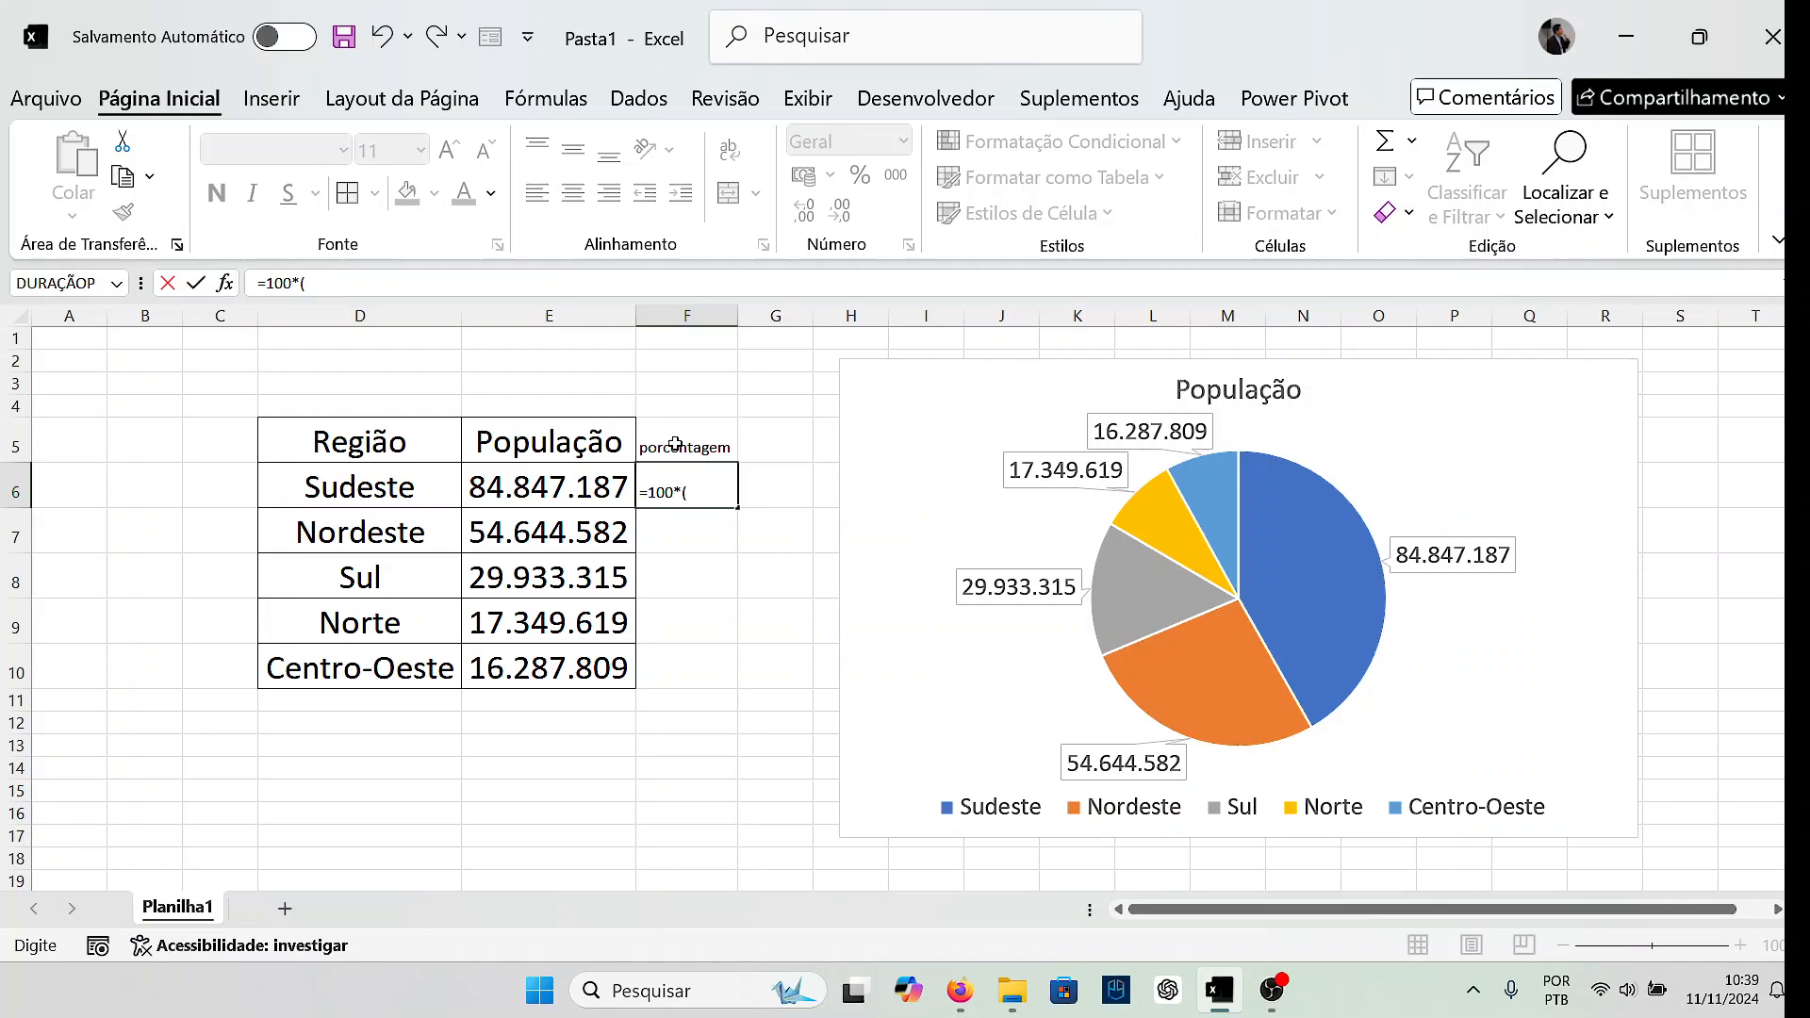
pyautogui.write('e6')
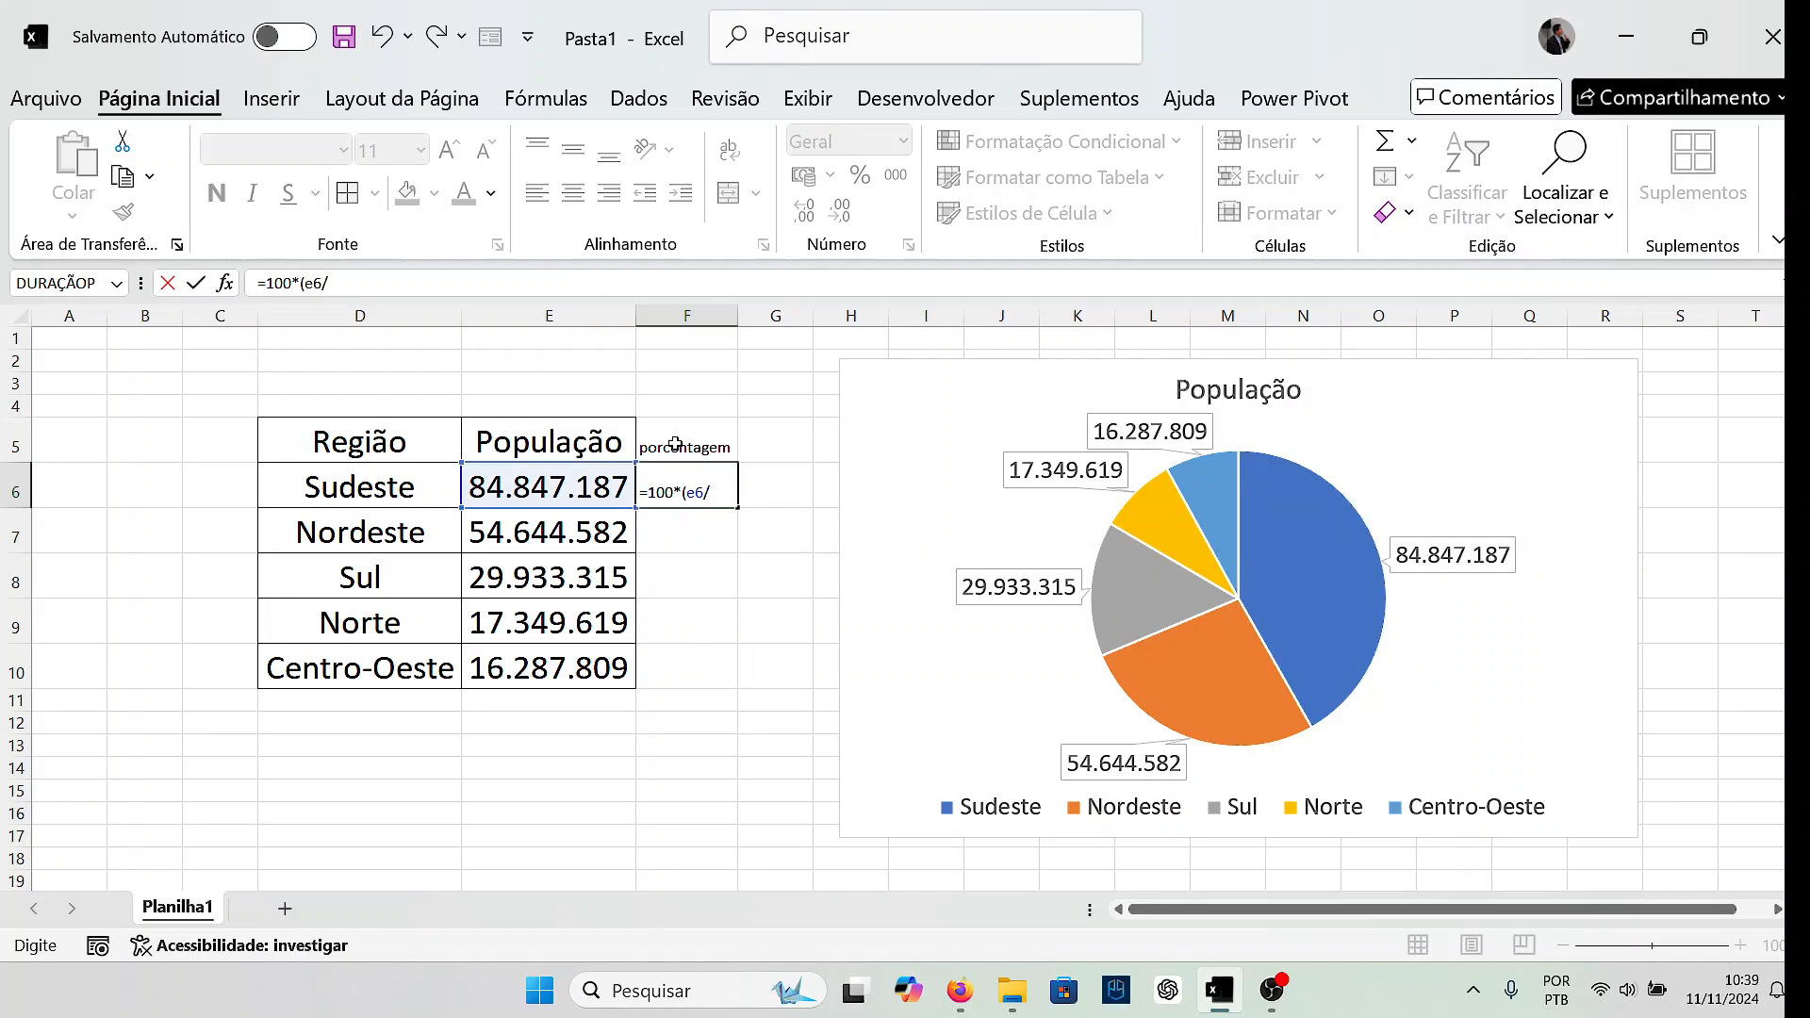
pyautogui.write('/(soma(')
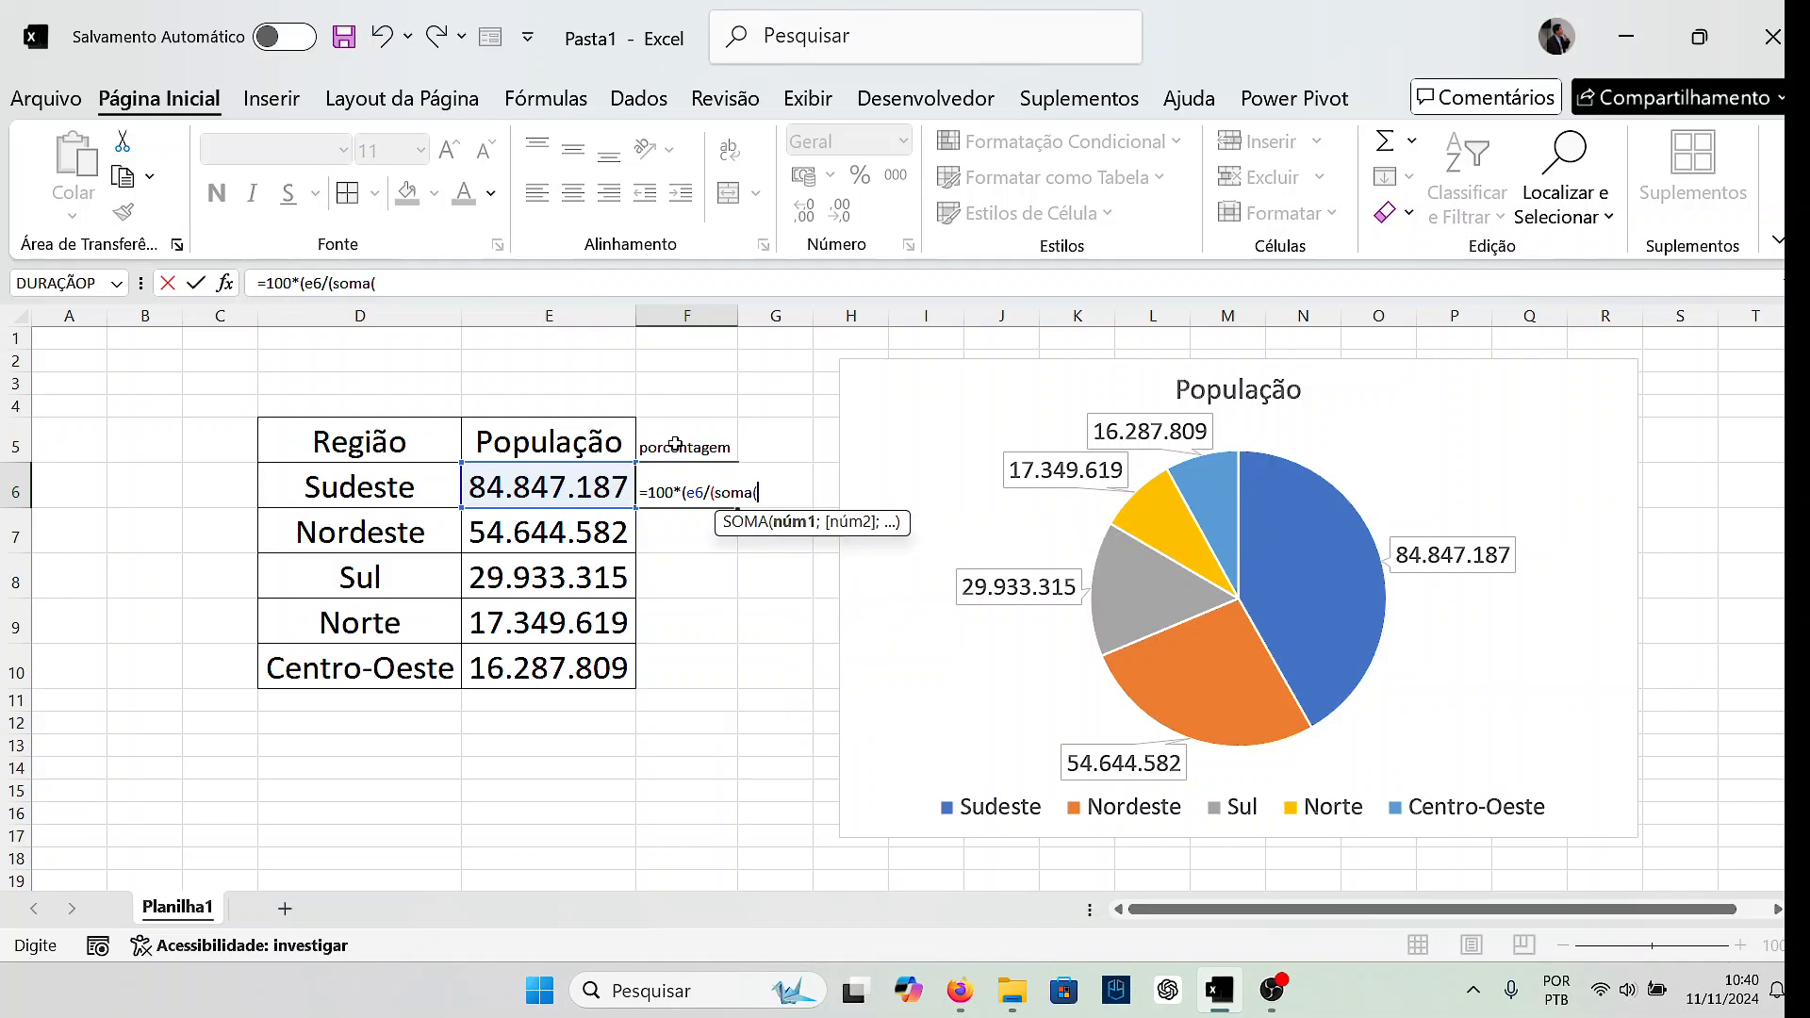
pyautogui.write('e6')
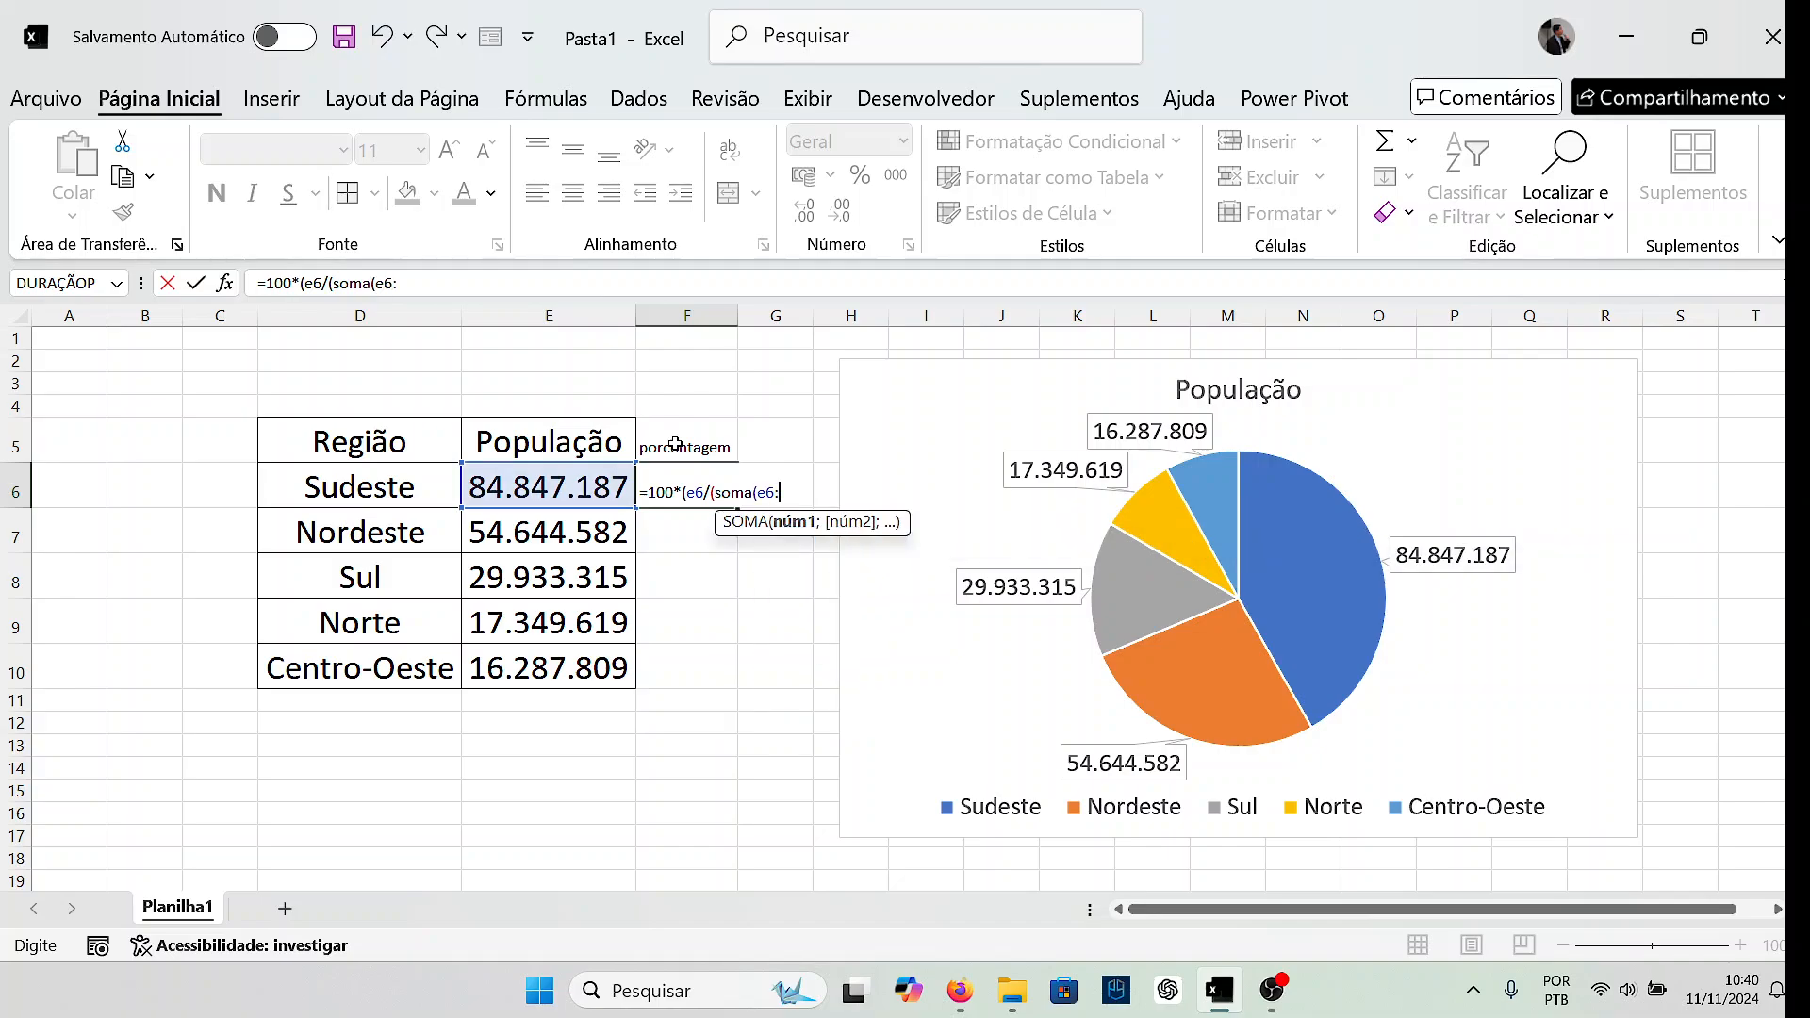
pyautogui.write(':e10))')
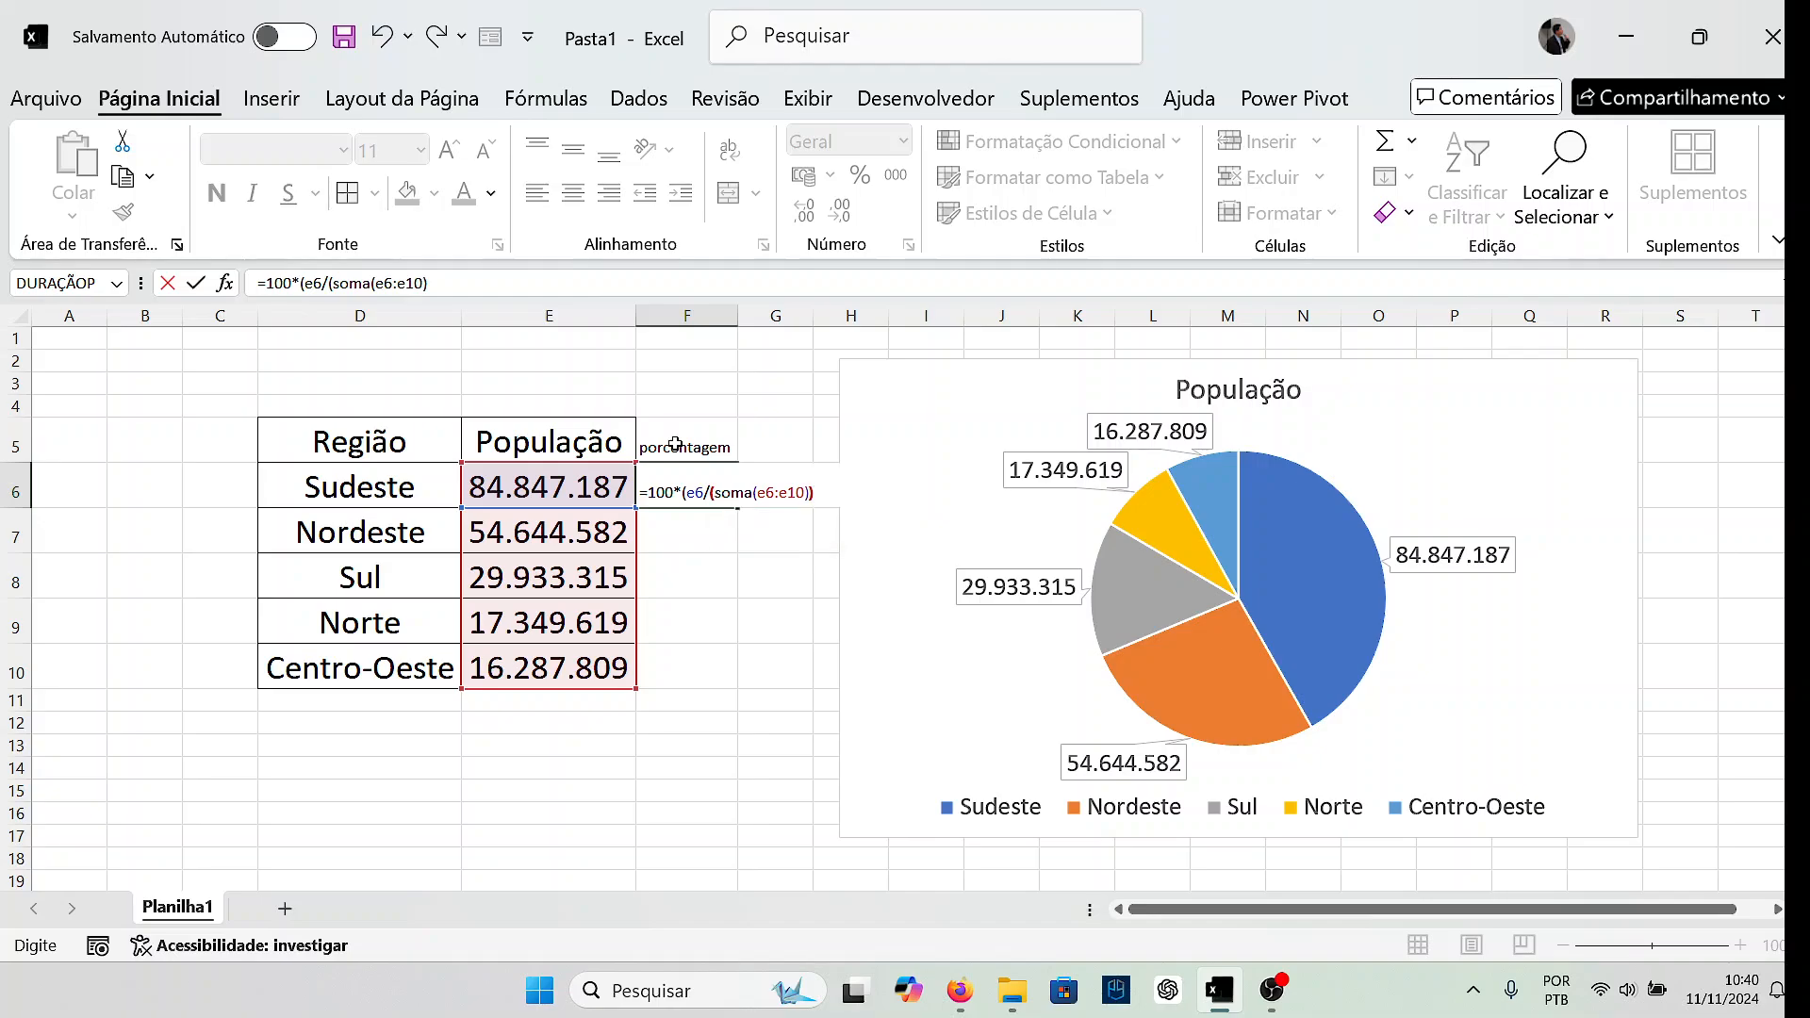
pyautogui.press('Return')
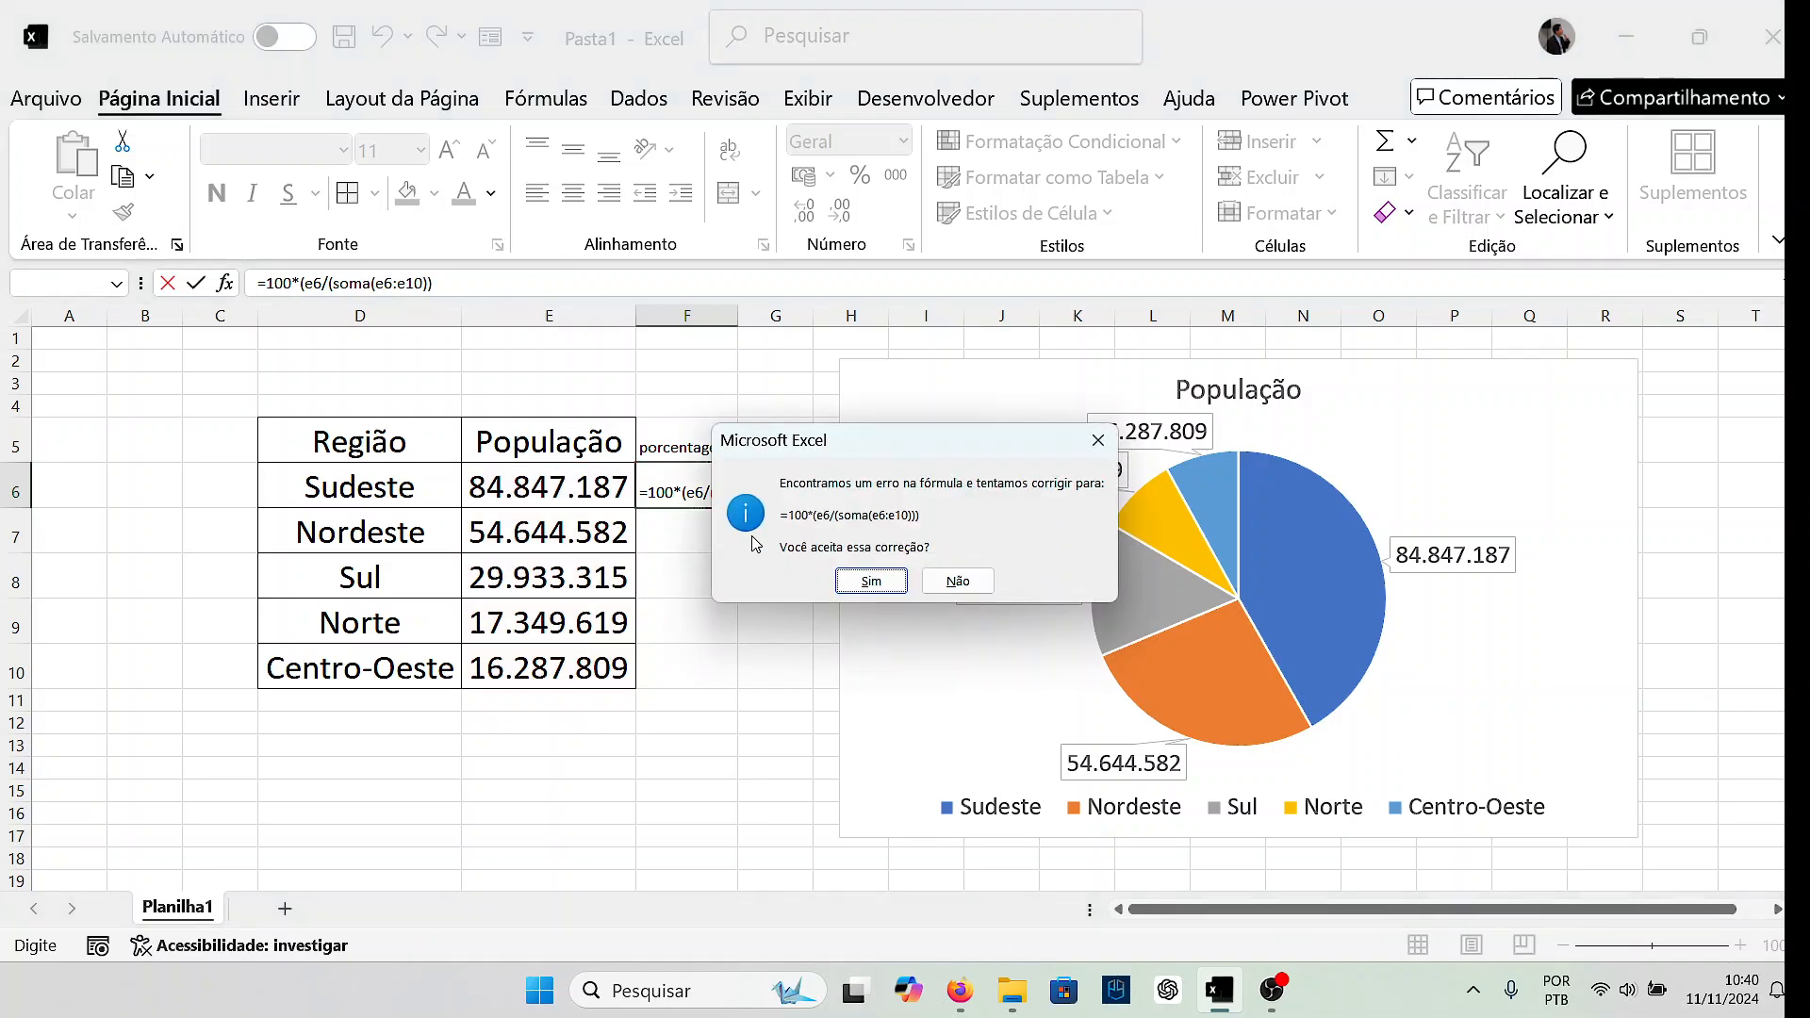
pyautogui.click(870, 580)
# Fill the F6 percentage formula down to F10 and check the references in the copied cells.
pyautogui.click(735, 504)
pyautogui.doubleClick(739, 507)
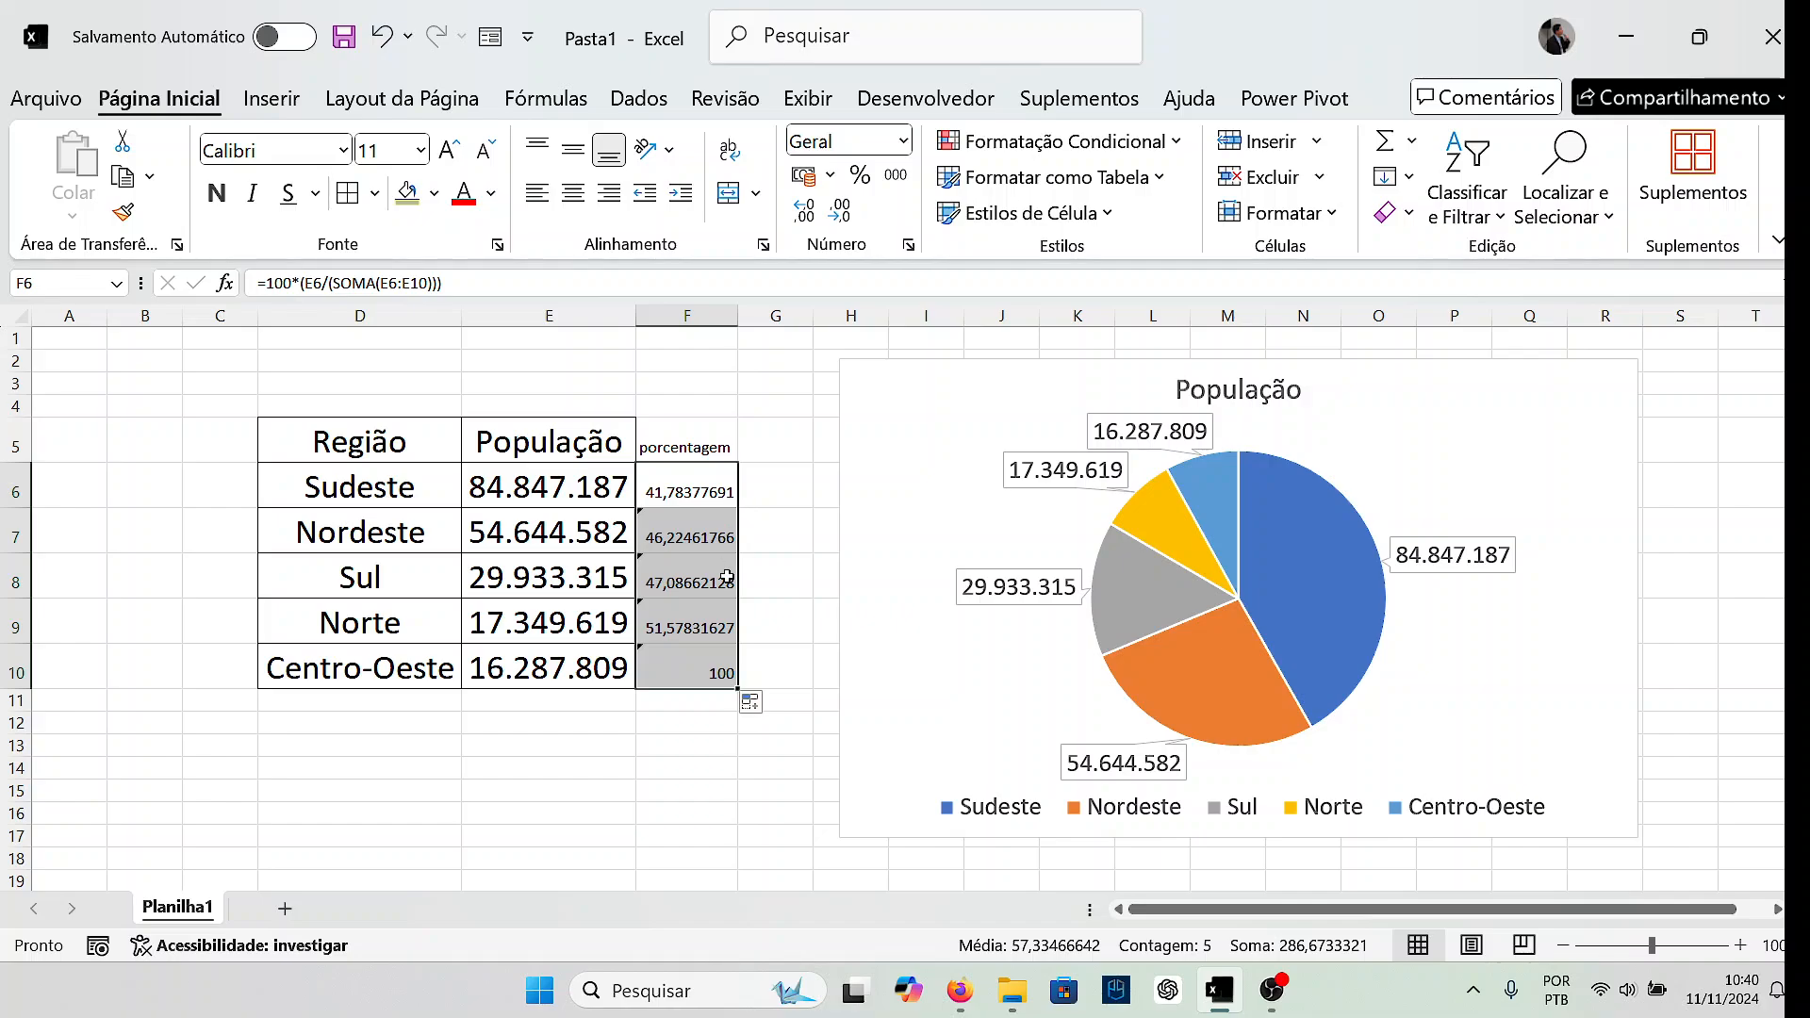
pyautogui.click(690, 496)
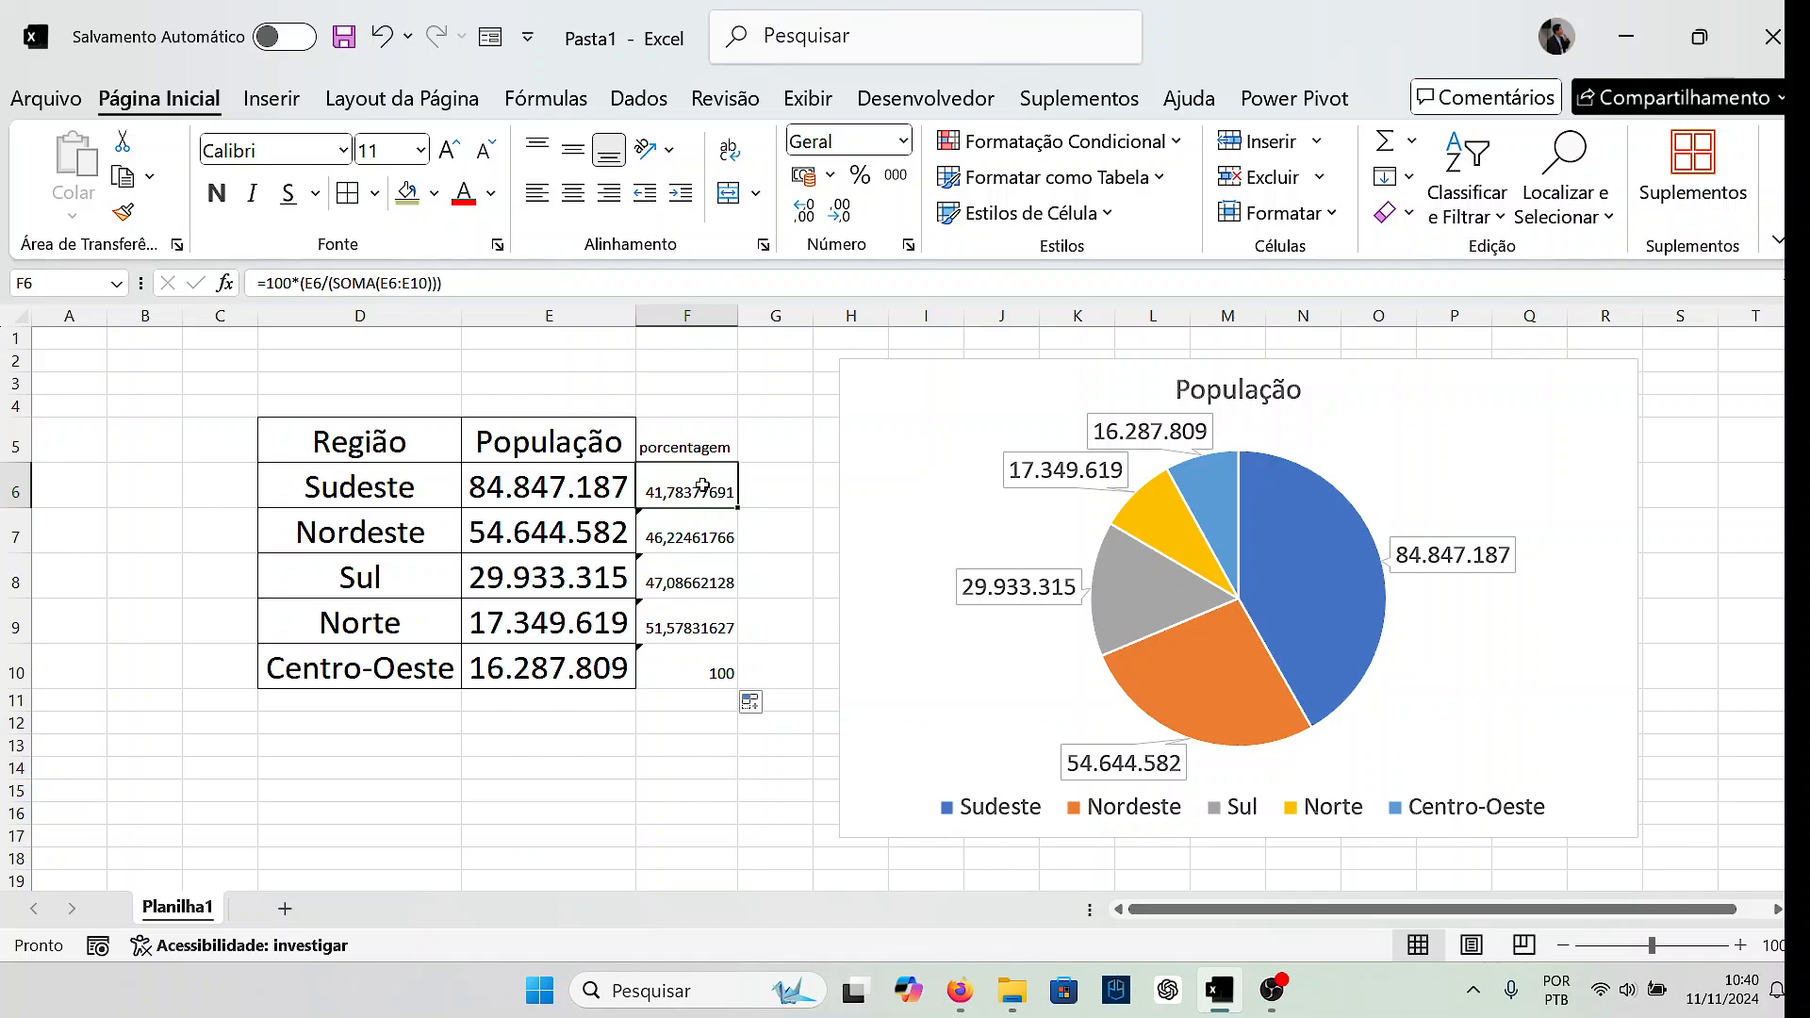
pyautogui.click(719, 534)
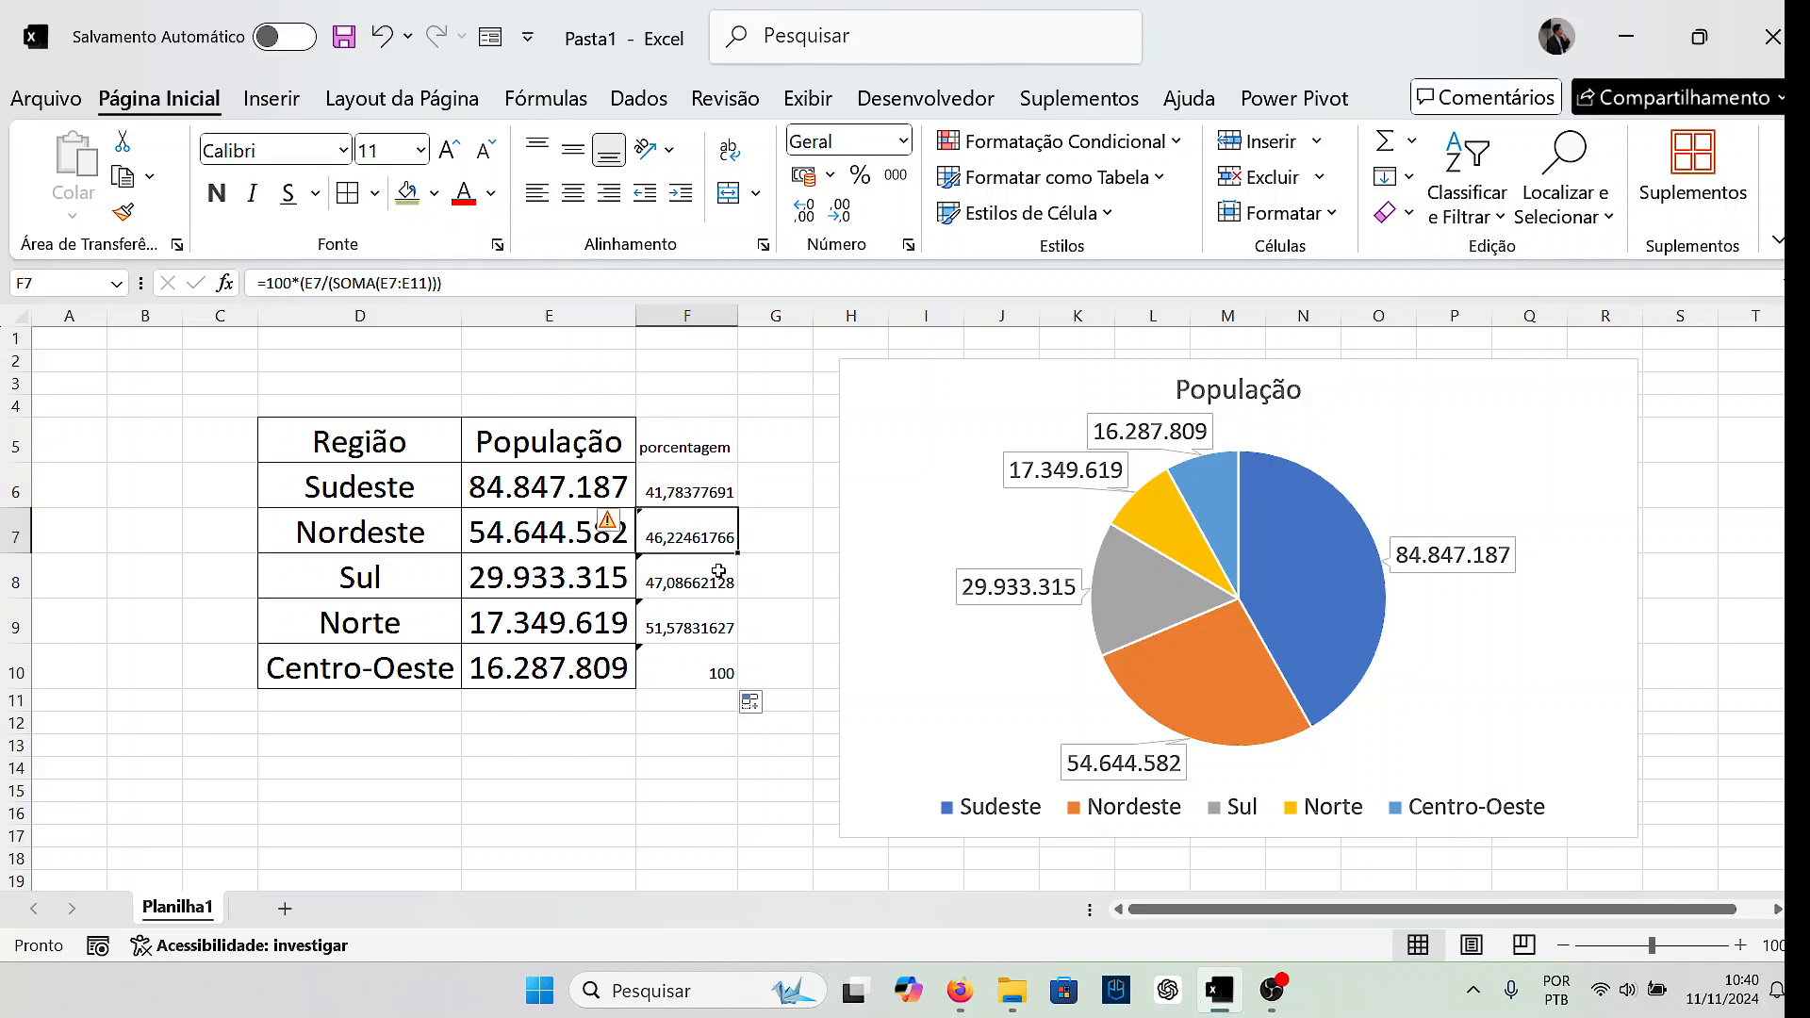
pyautogui.click(720, 573)
pyautogui.click(719, 622)
# Anchor the sum range in F6 so the formula reads =100*(E6/(SOMA($E6:$E$10))).
pyautogui.click(712, 498)
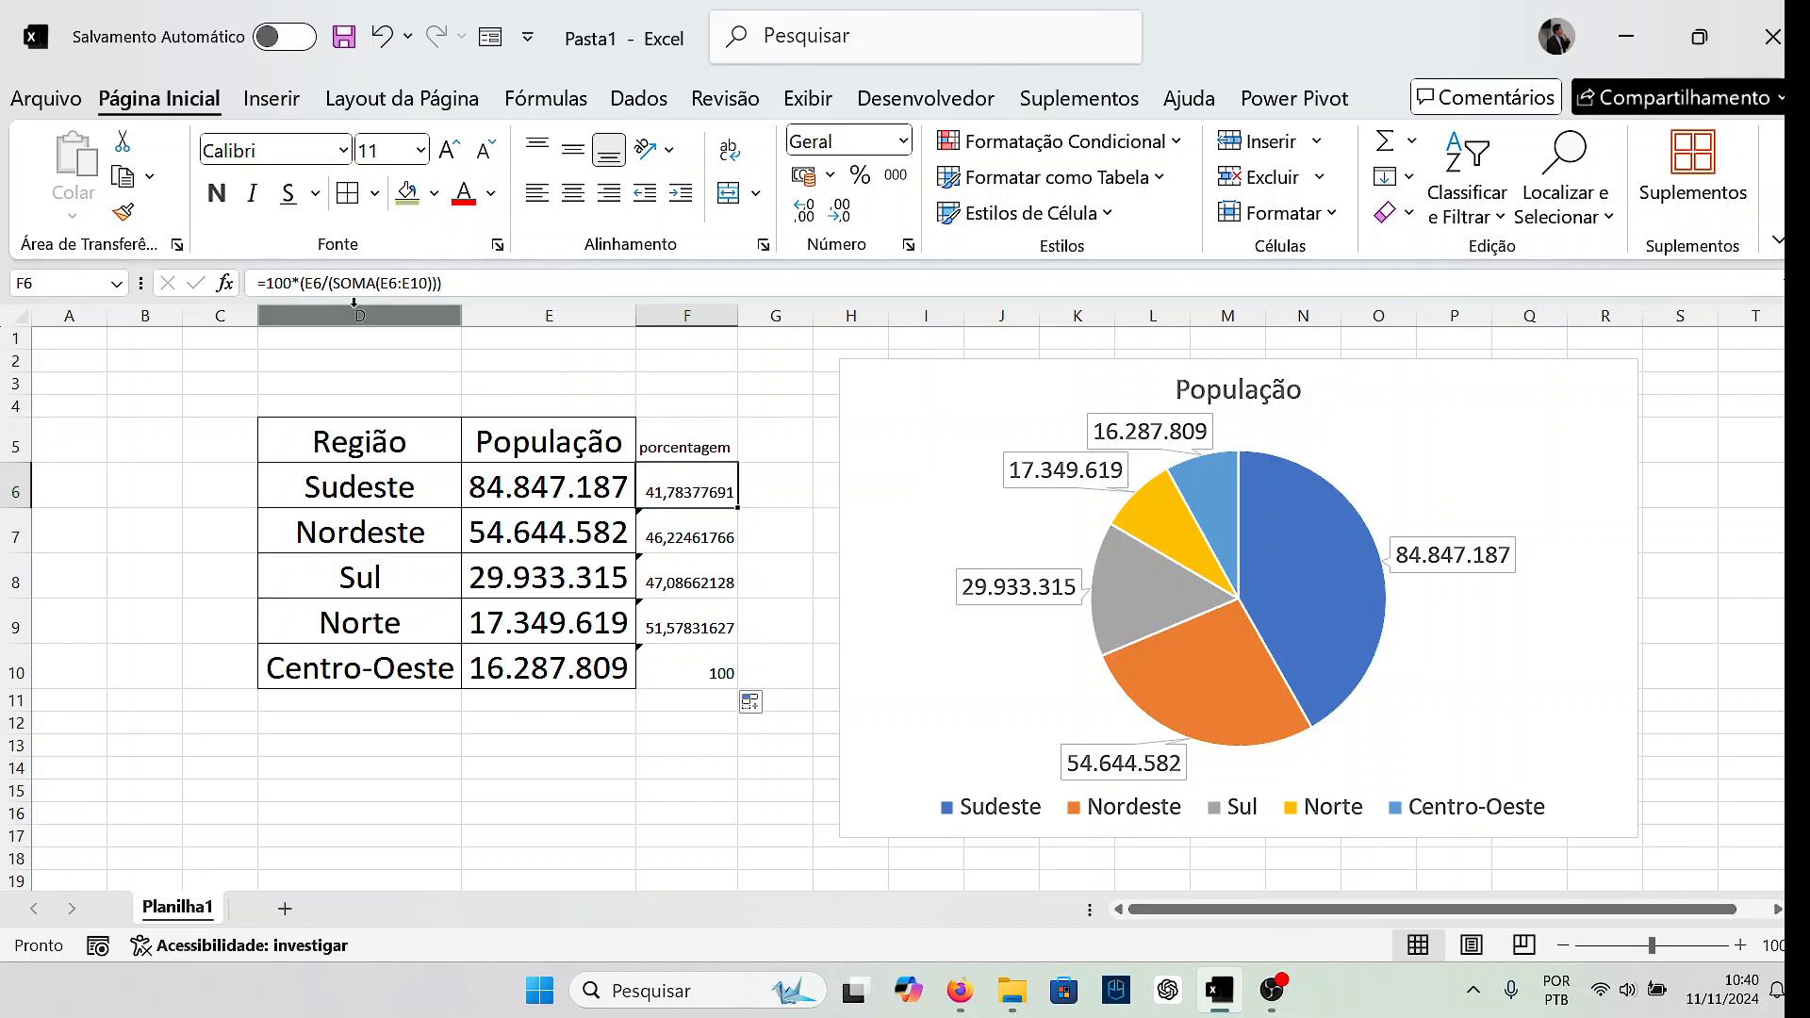
pyautogui.click(381, 283)
pyautogui.write('$')
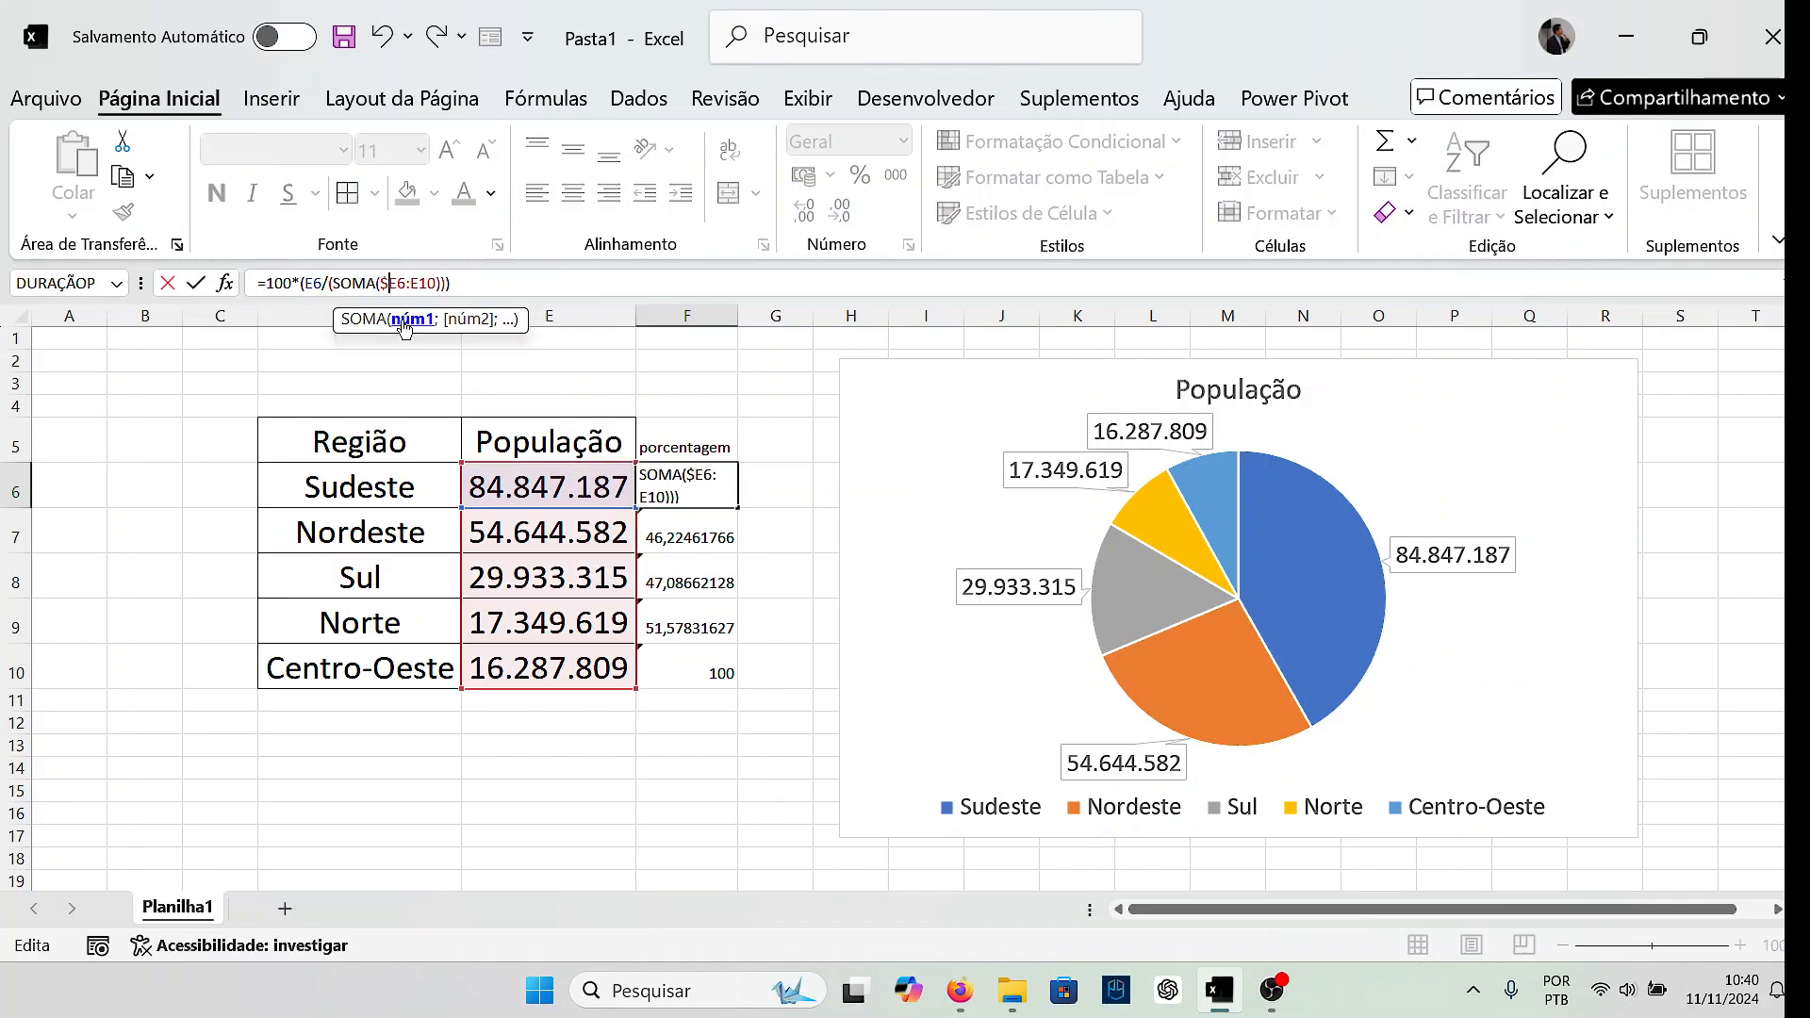
pyautogui.press('Right')
pyautogui.write('$')
pyautogui.press('Right')
pyautogui.write('$')
pyautogui.press('Return')
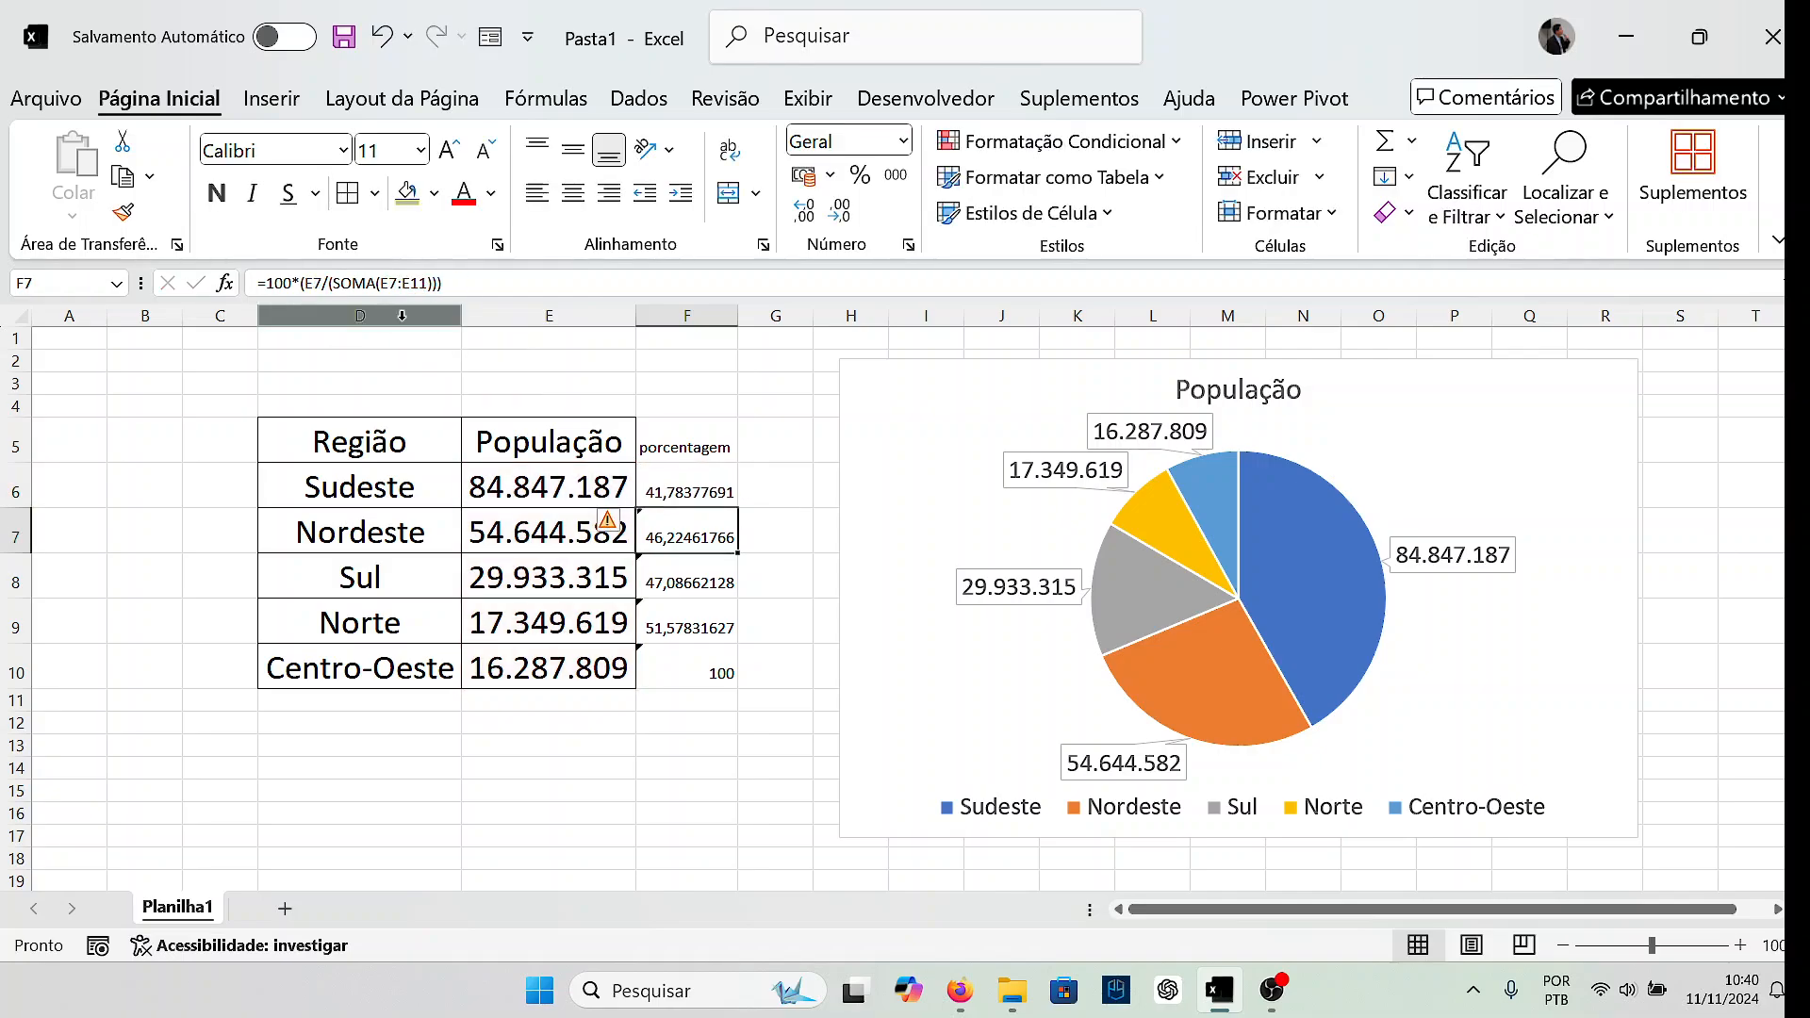
# Fill the partly anchored F6 formula down to F10 and check the copied formula in F7.
pyautogui.click(528, 487)
pyautogui.hotkey('ctrl', 'Down')
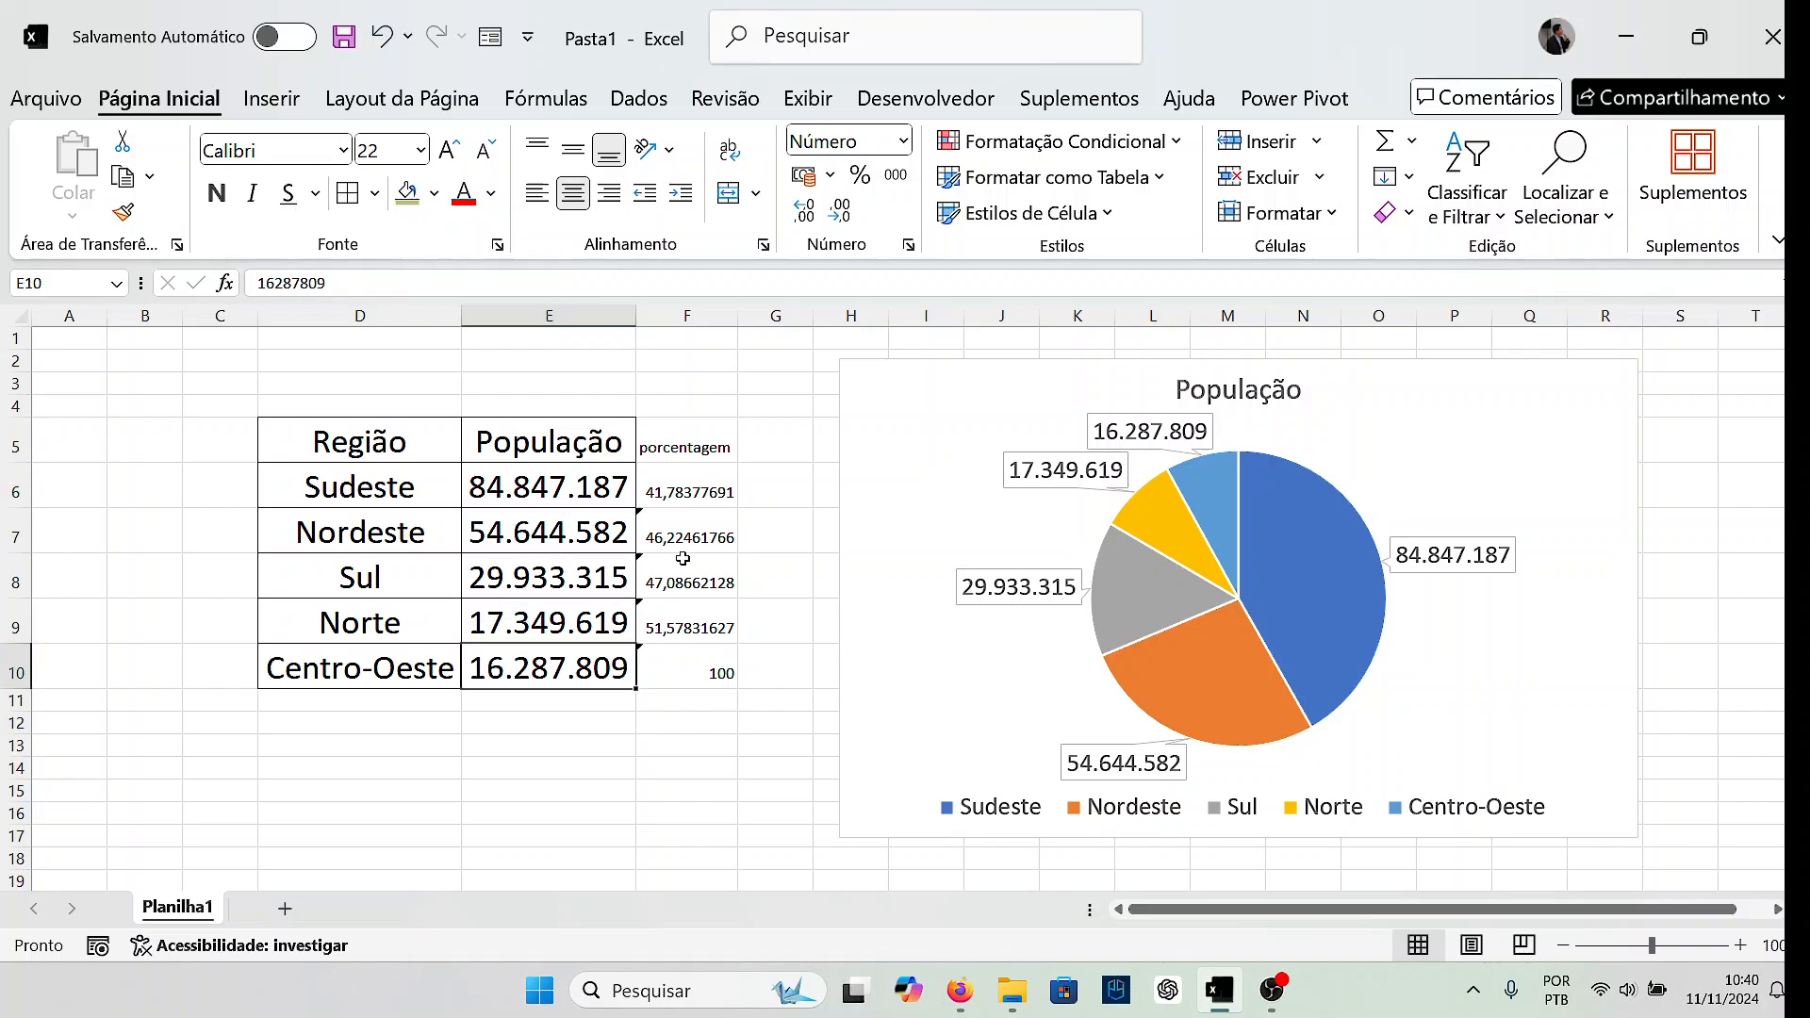
pyautogui.click(721, 492)
pyautogui.moveTo(740, 507); pyautogui.dragTo(740, 507)
pyautogui.doubleClick(741, 506)
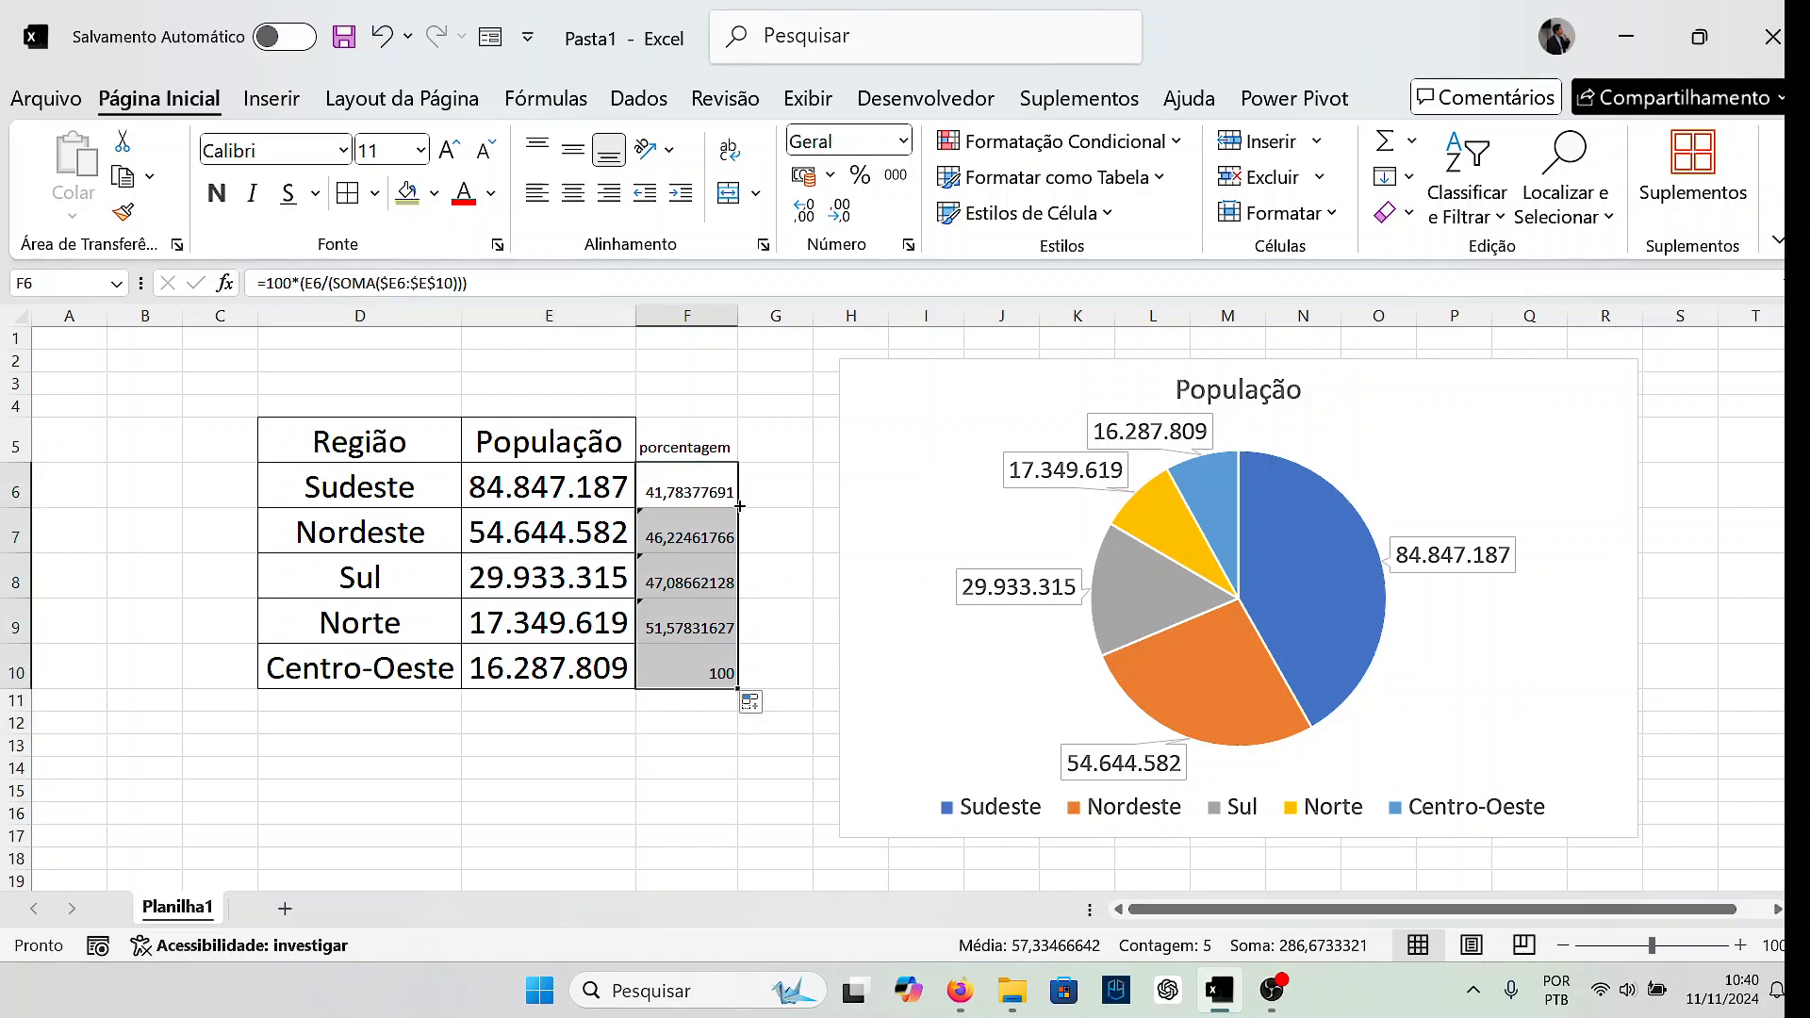
pyautogui.click(705, 486)
pyautogui.moveTo(738, 507); pyautogui.dragTo(722, 676)
pyautogui.click(709, 492)
pyautogui.click(706, 537)
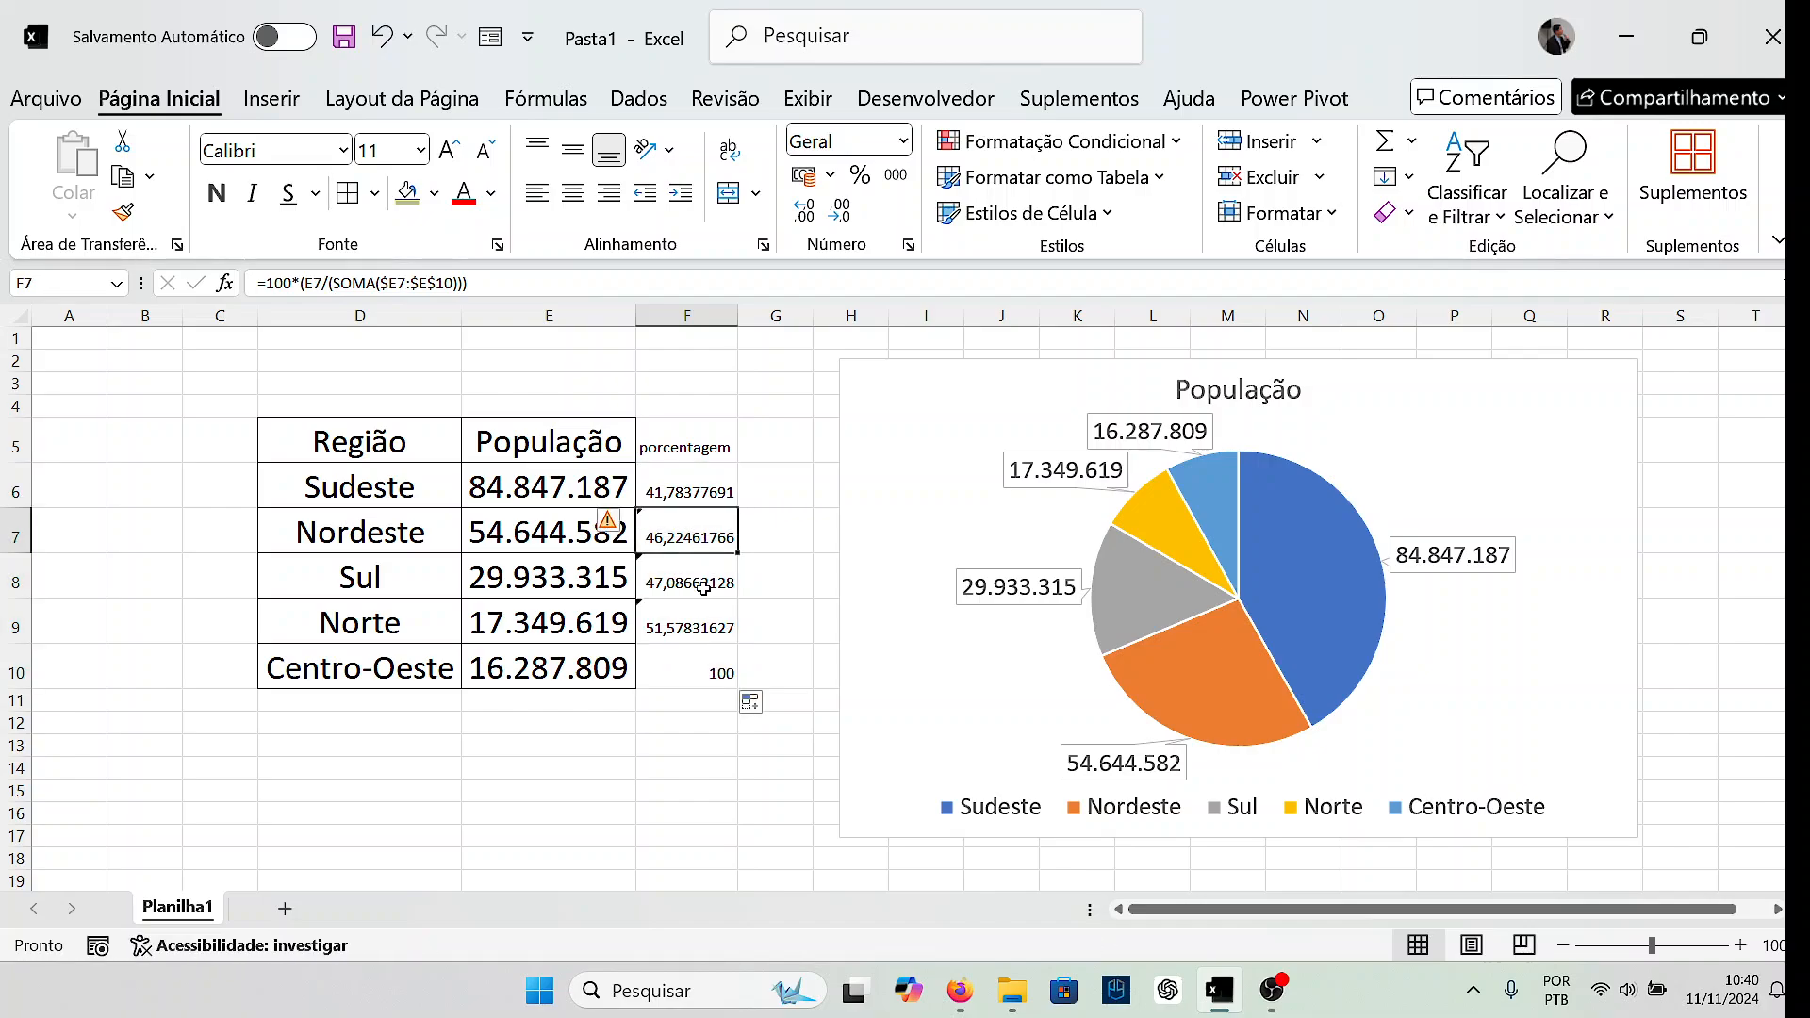
# Fully anchor the sum range in F6 as $E$6:$E$10, fill the formula down to F10 and check the copies.
pyautogui.click(702, 479)
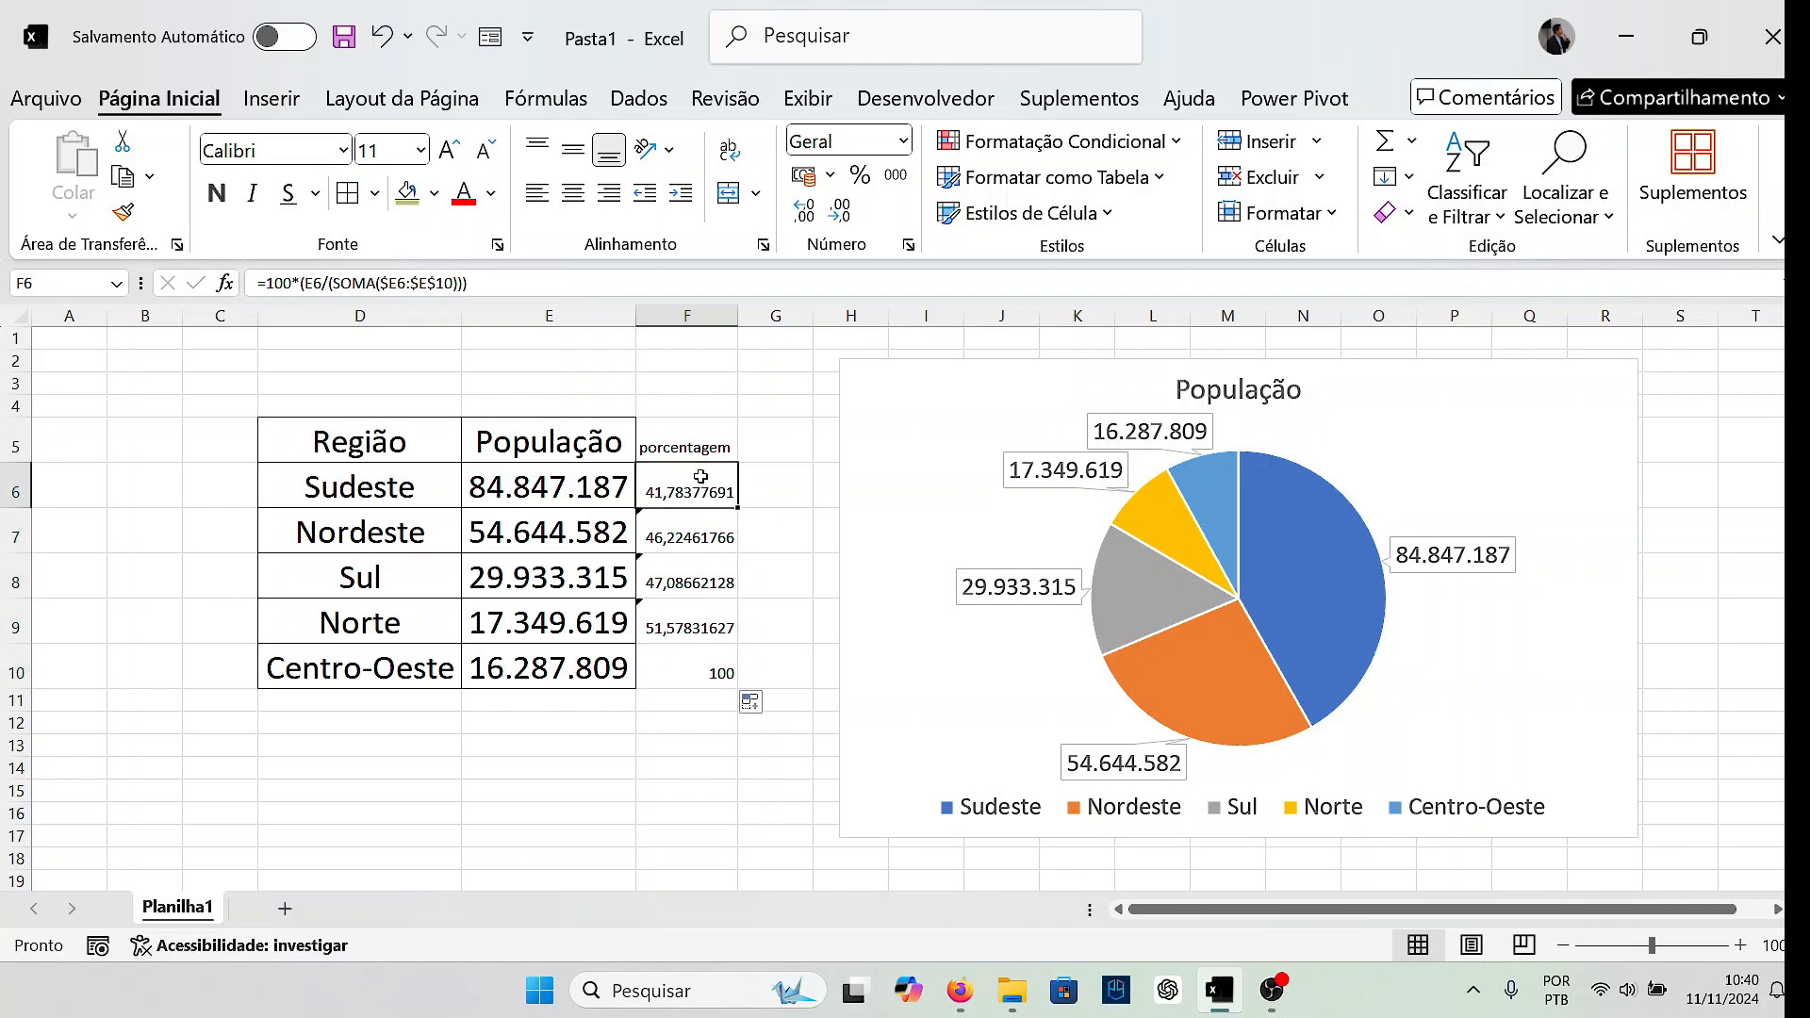
pyautogui.click(398, 284)
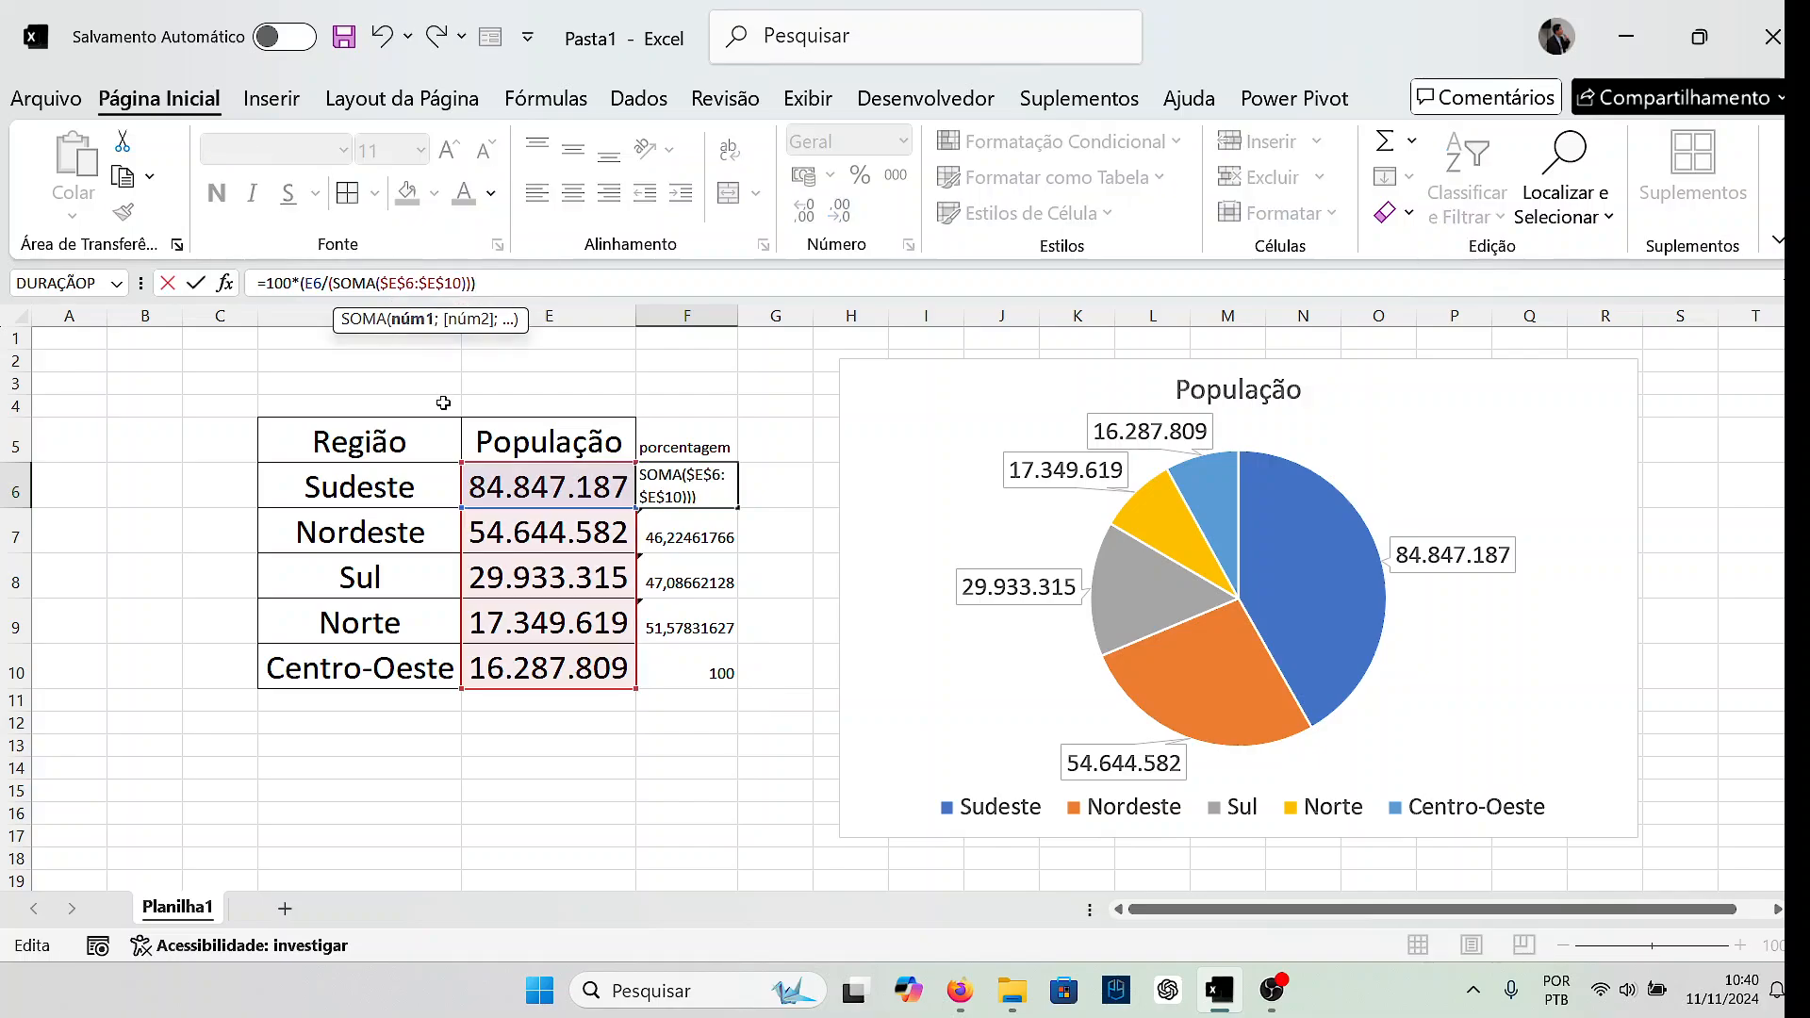
pyautogui.press('Return')
pyautogui.click(719, 500)
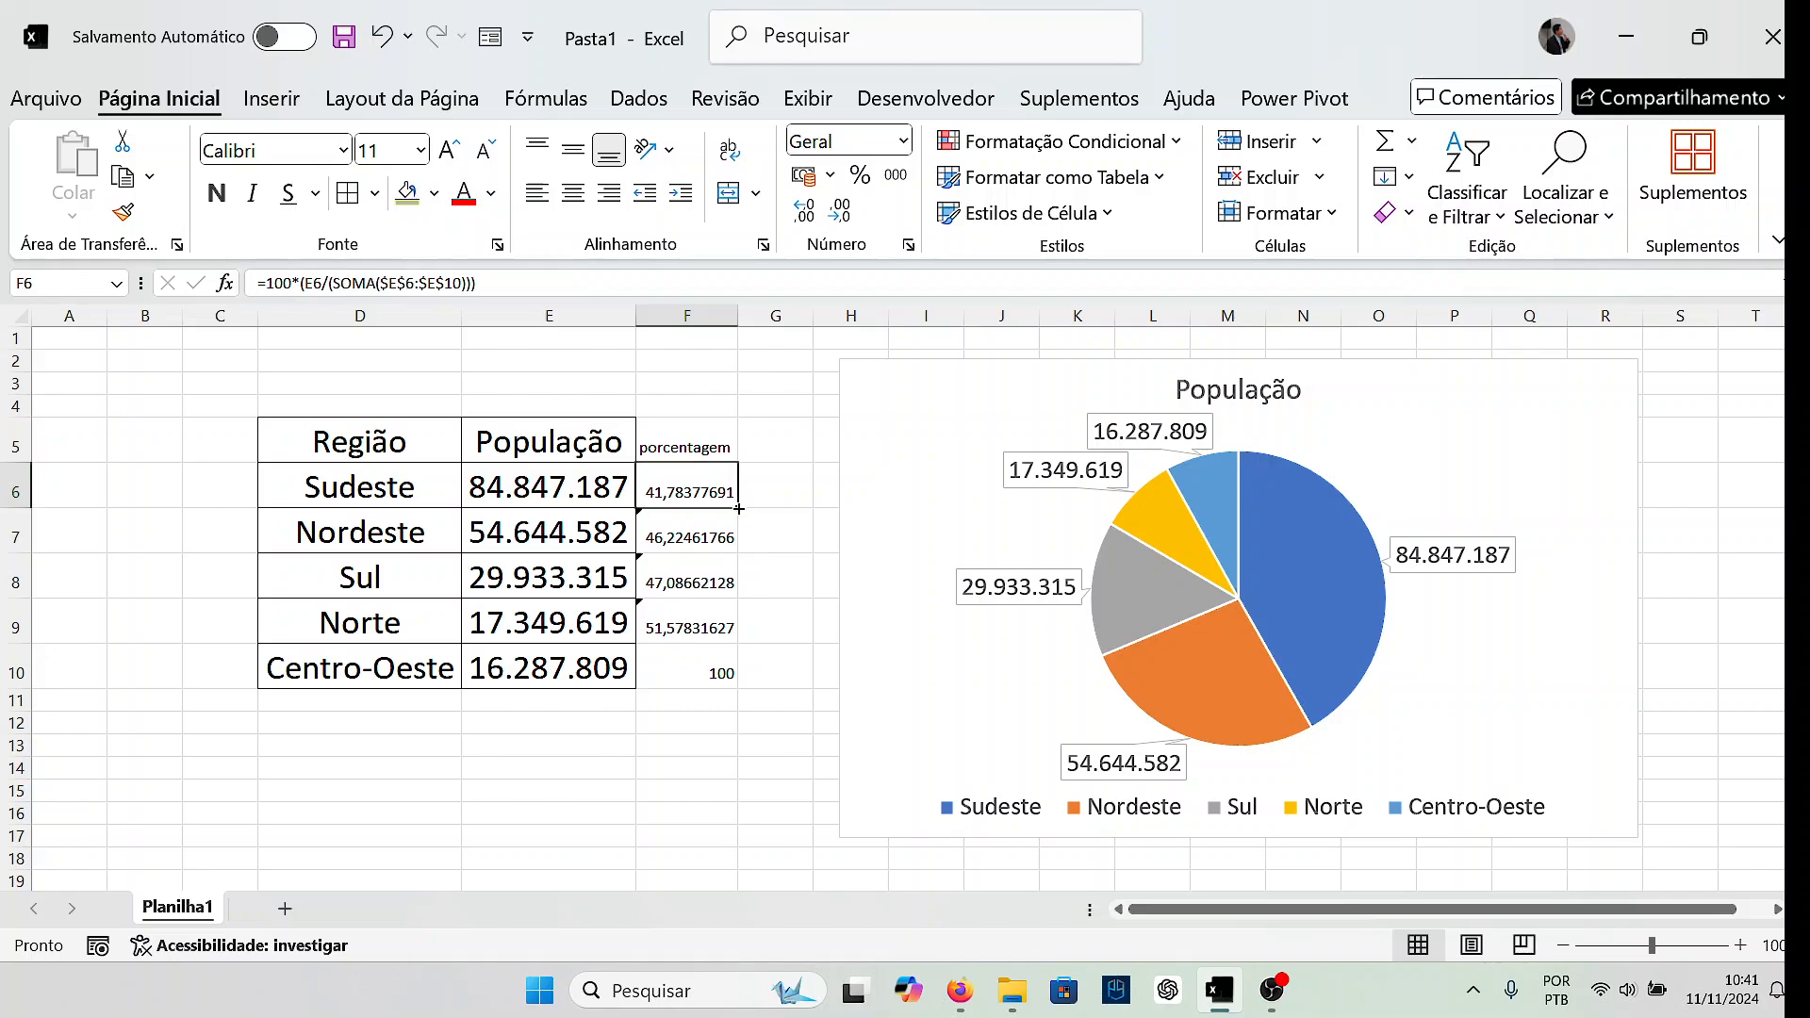
pyautogui.doubleClick(737, 507)
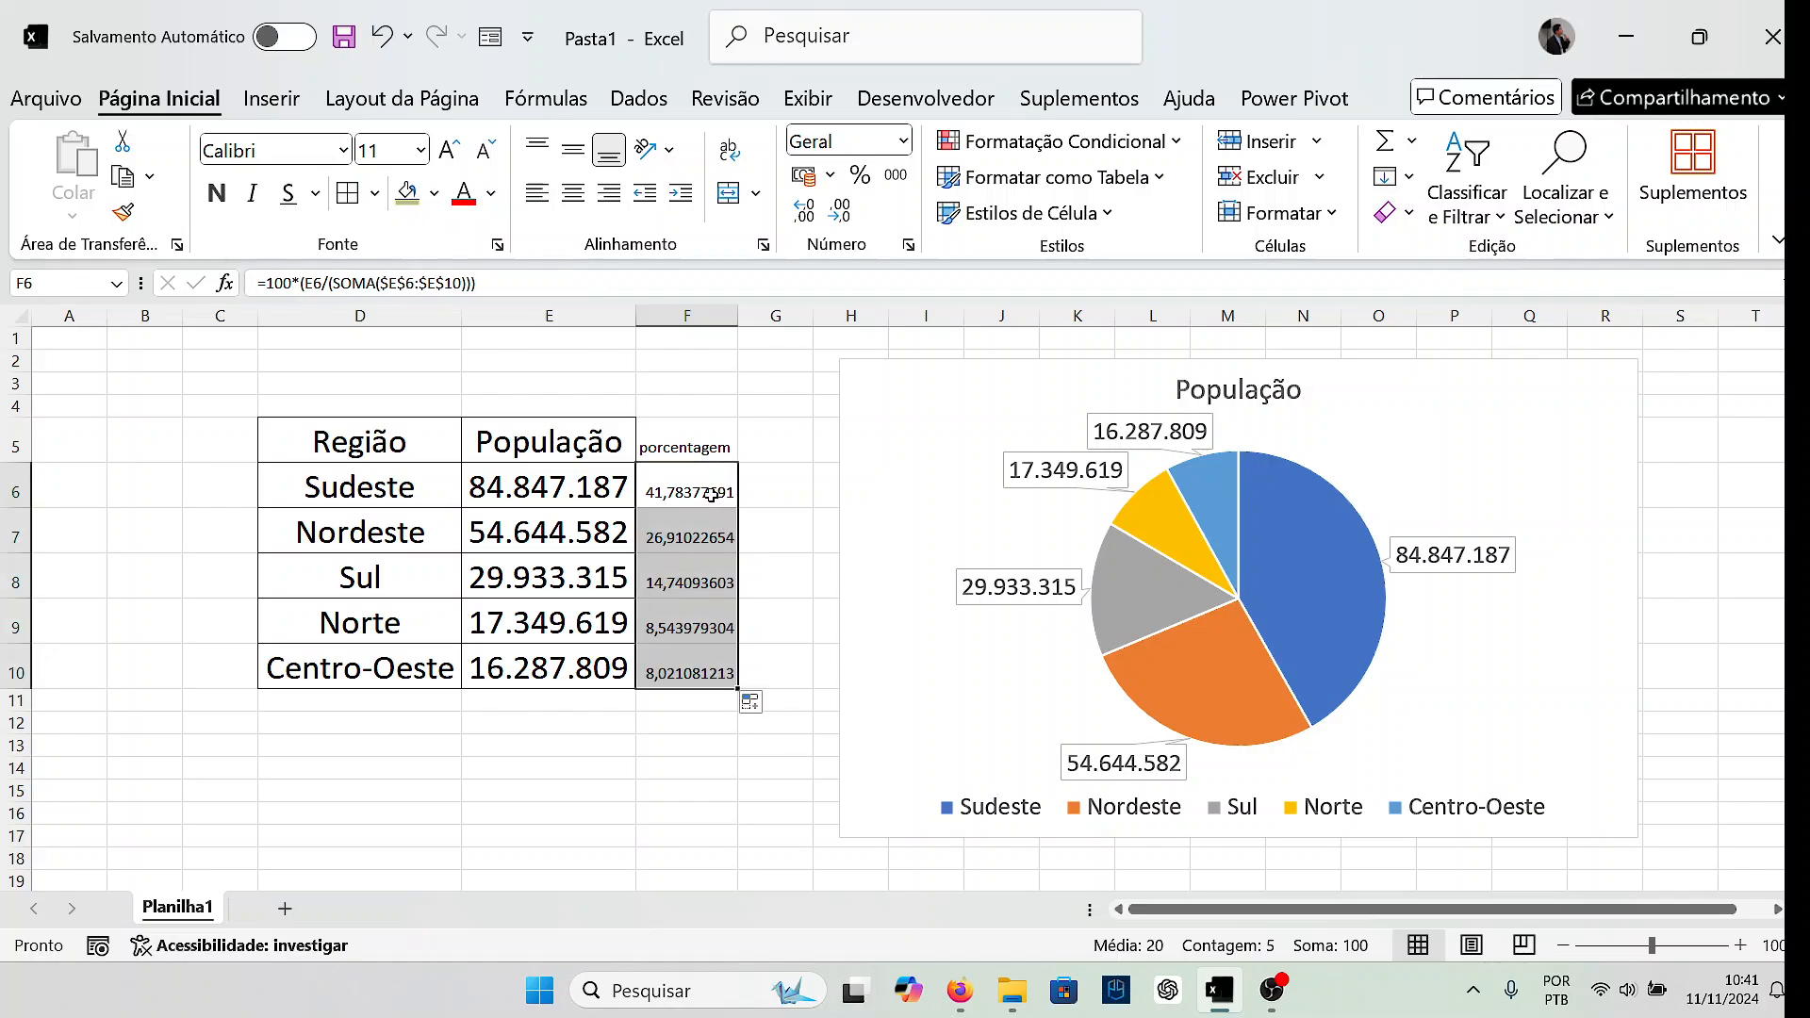
pyautogui.click(710, 494)
pyautogui.click(704, 528)
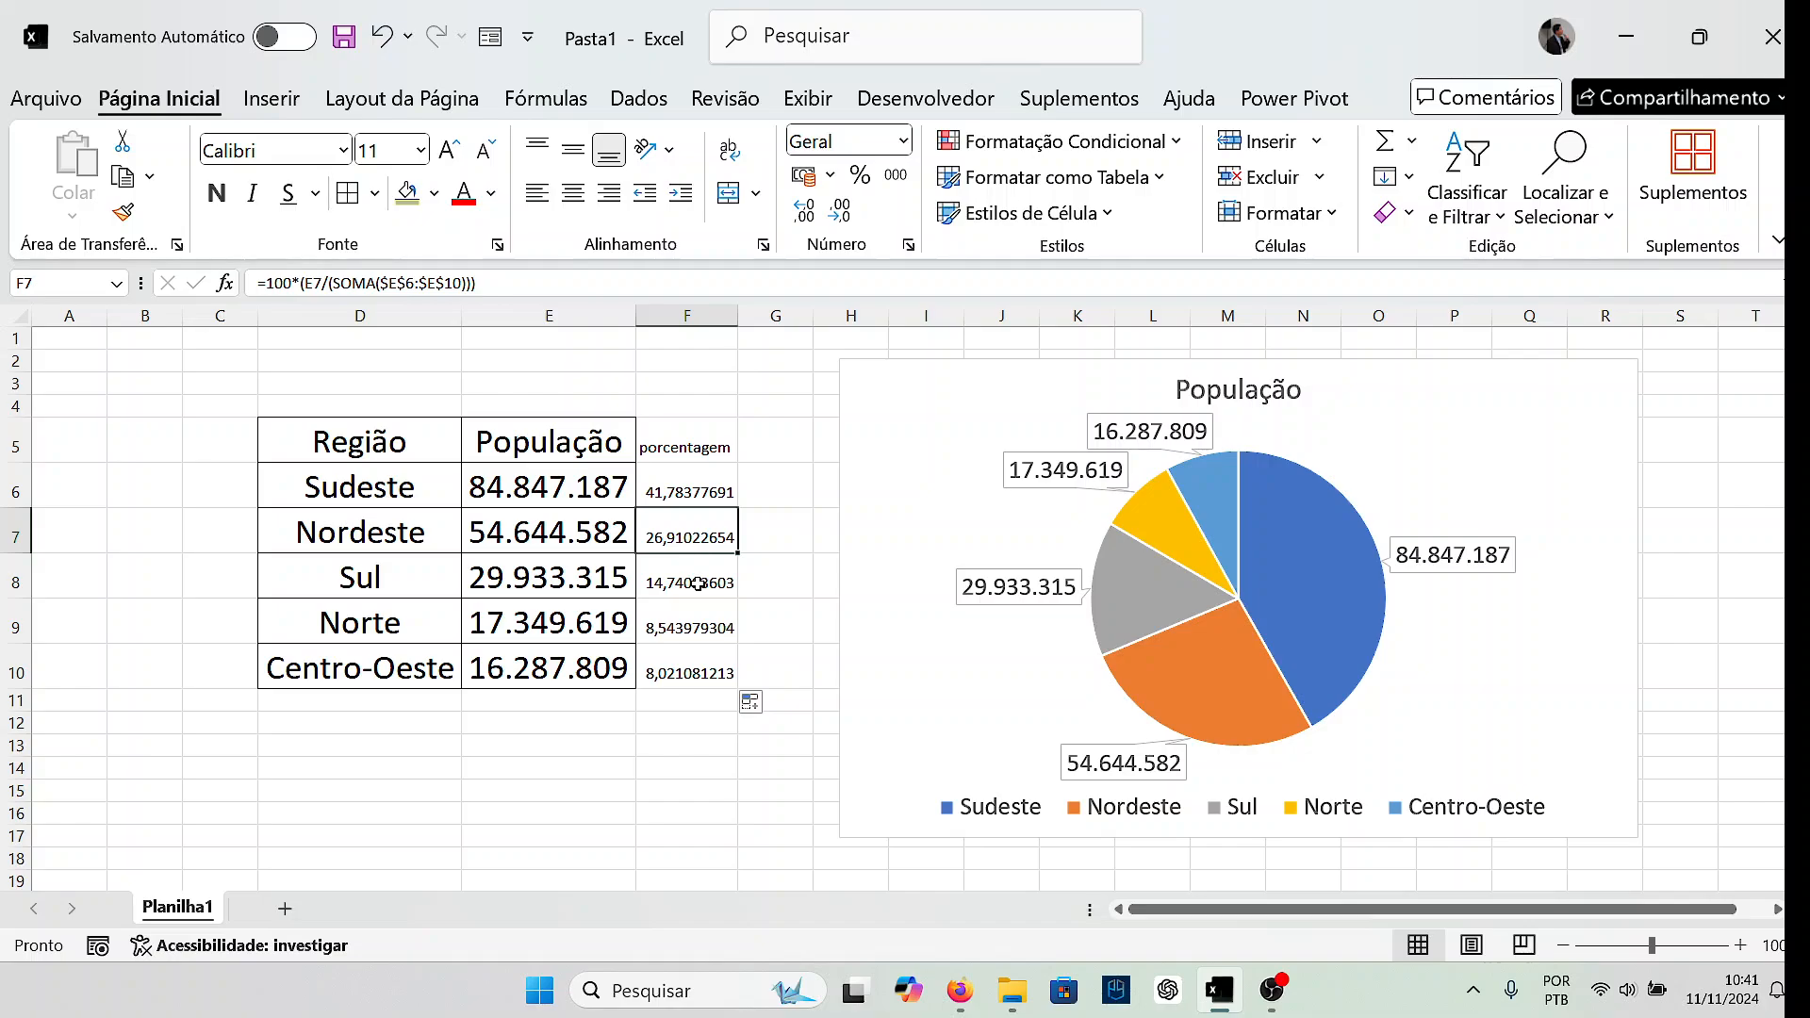
pyautogui.click(697, 583)
# Copy the formatting of the População heading in E5 to the porcentagem heading in F5.
pyautogui.click(579, 449)
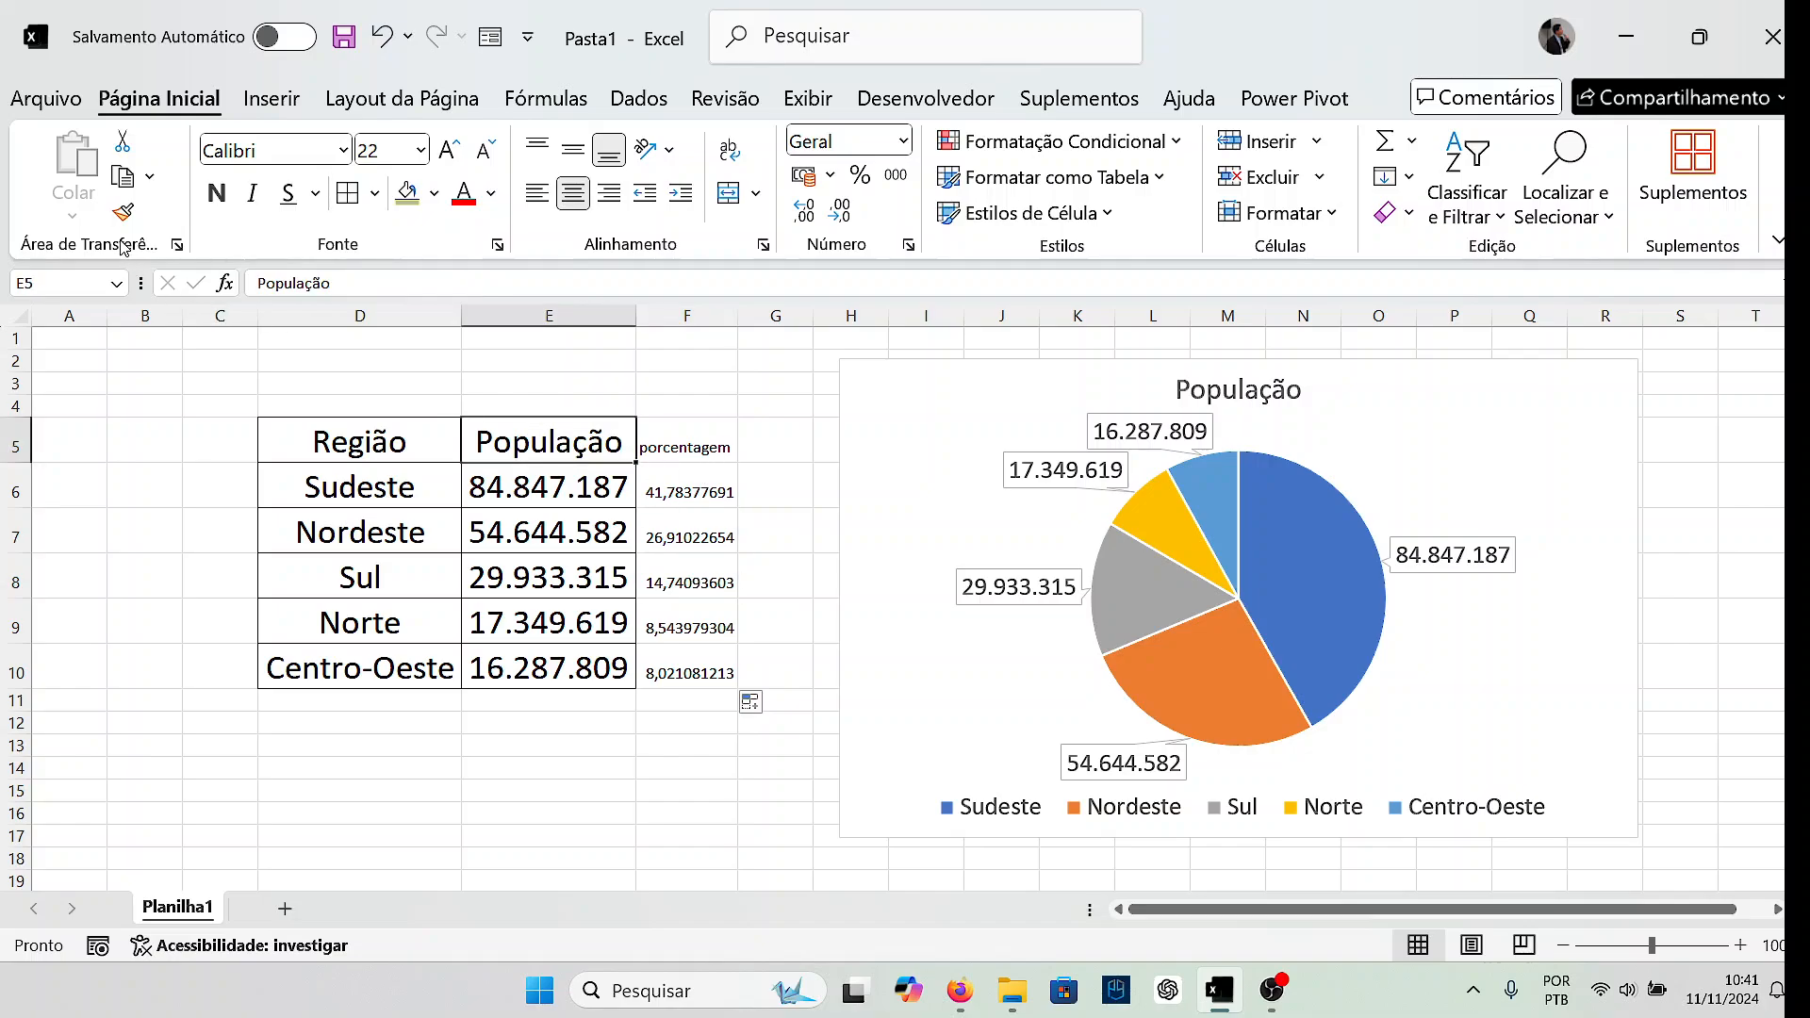
pyautogui.moveTo(665, 459); pyautogui.dragTo(701, 687)
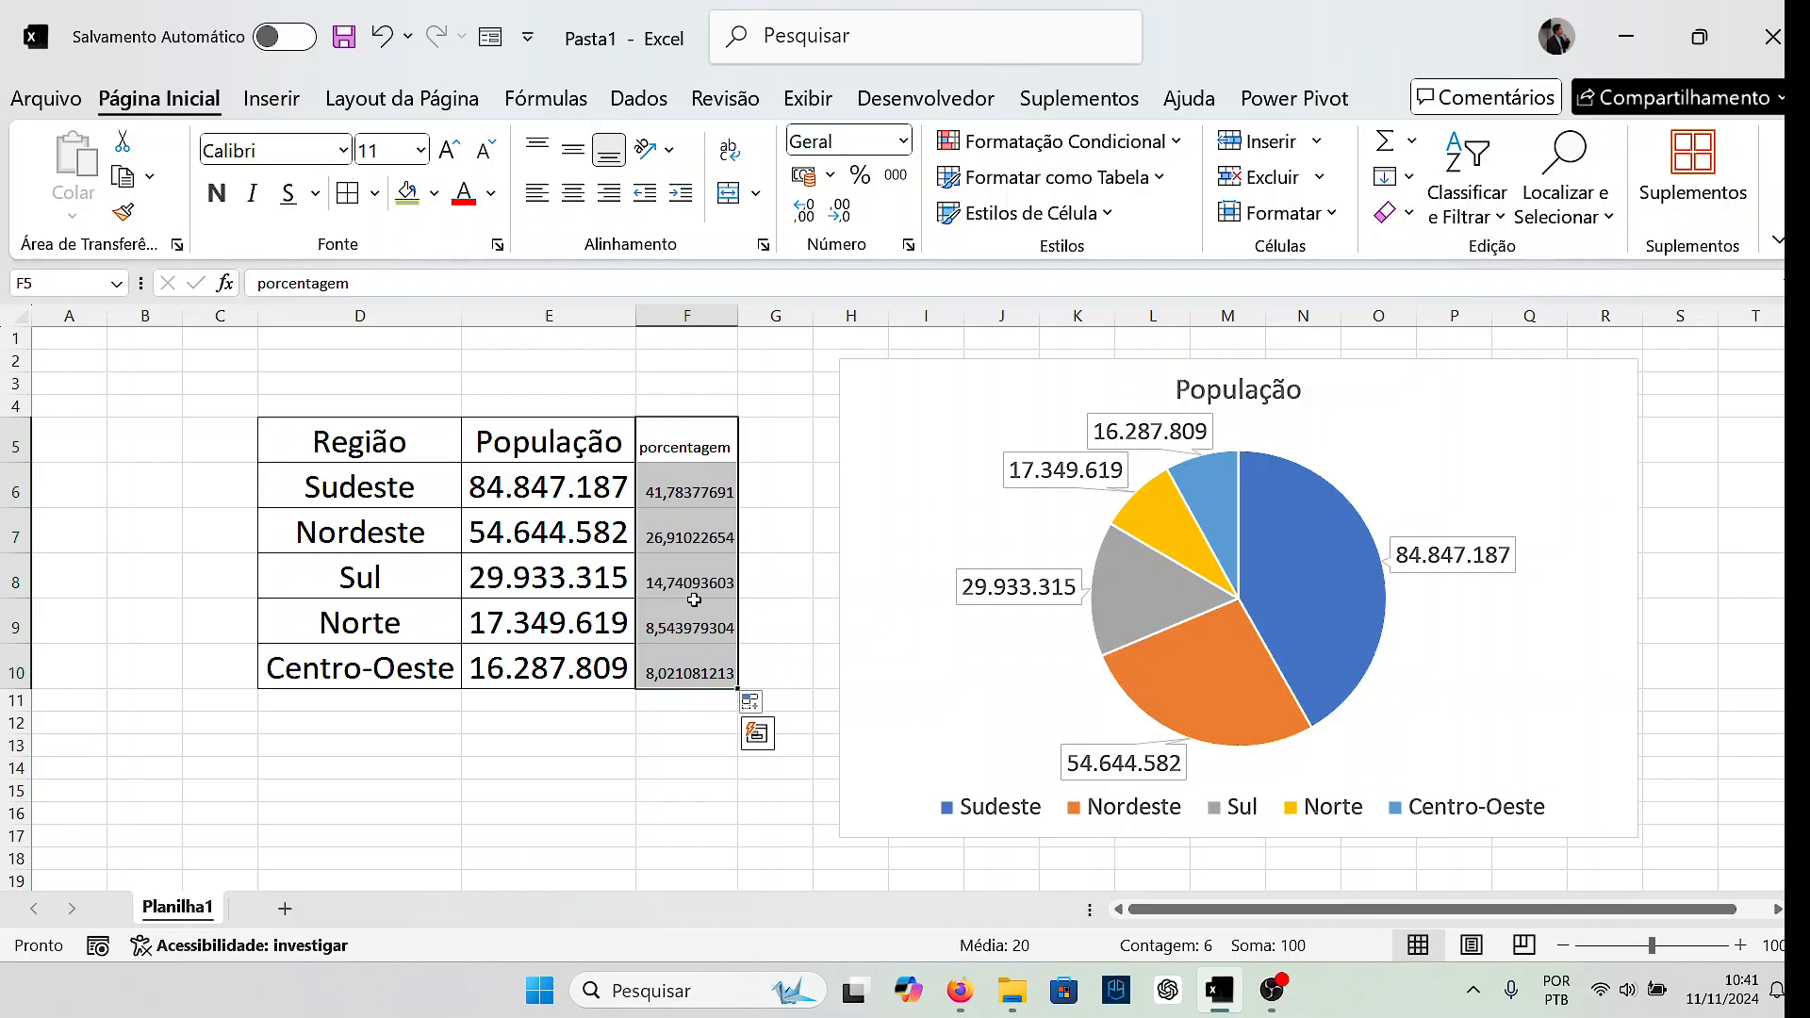
pyautogui.click(577, 456)
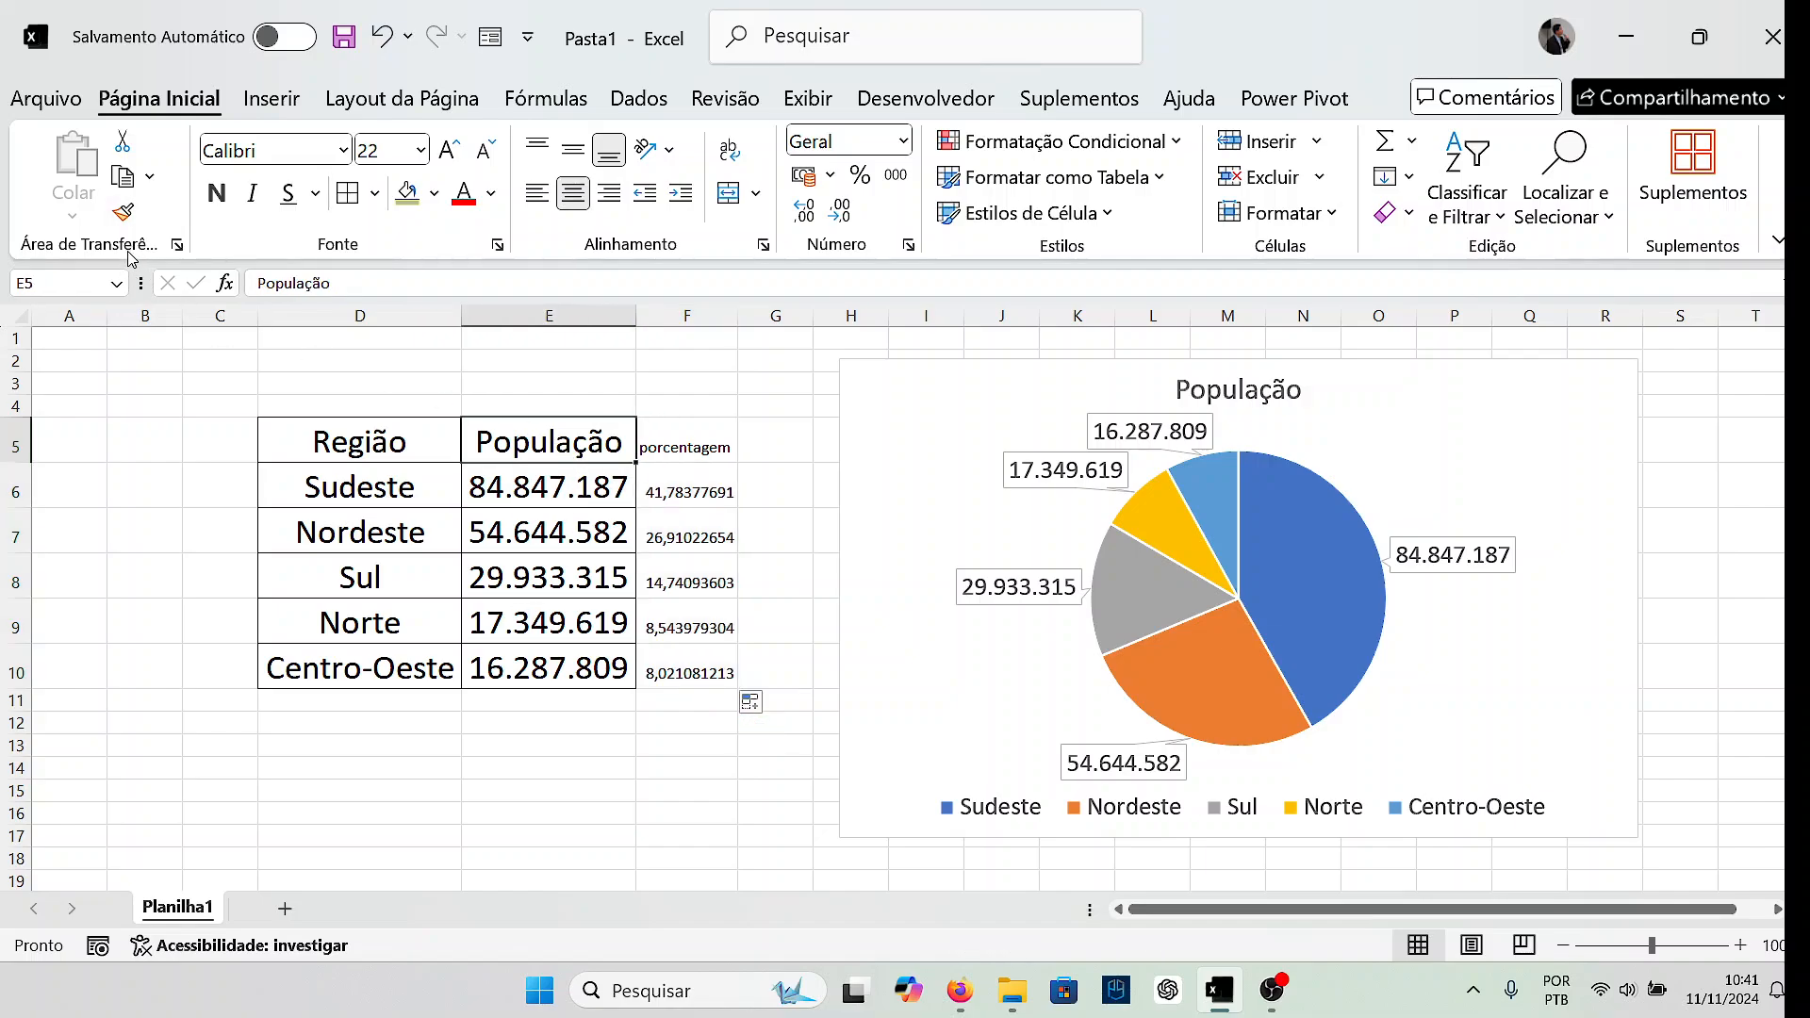
pyautogui.moveTo(711, 450); pyautogui.dragTo(693, 672)
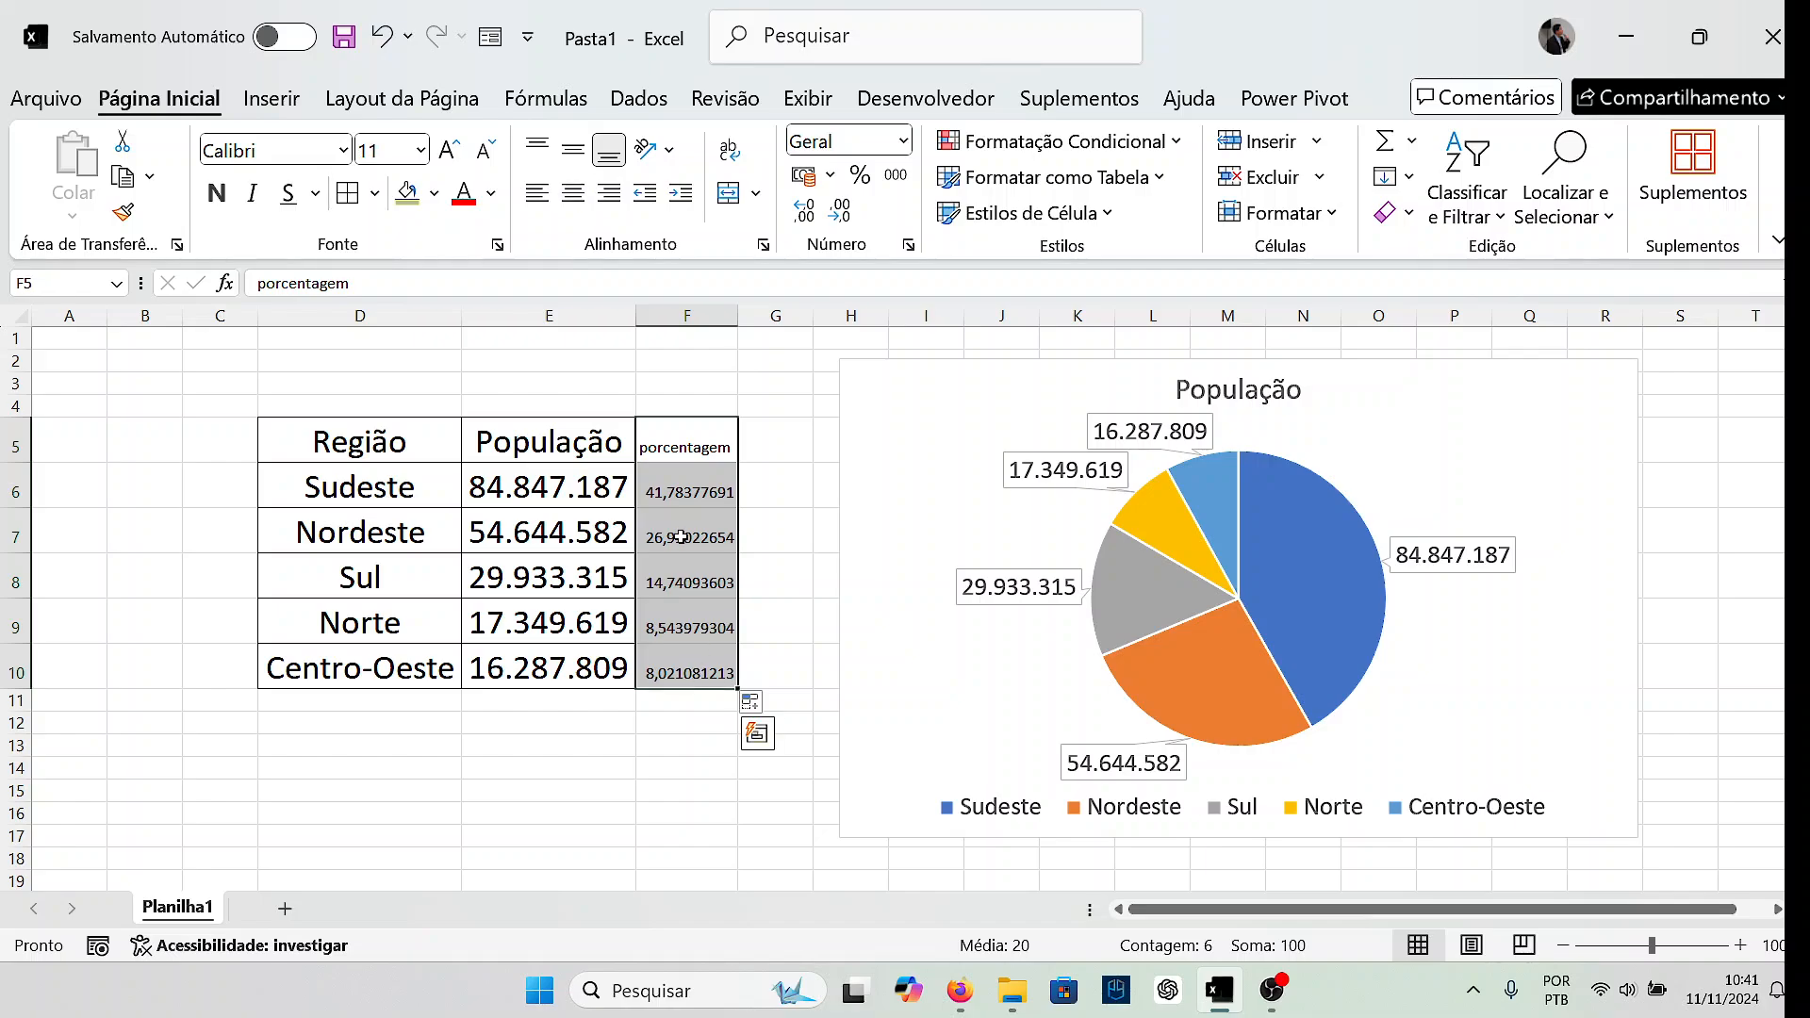
pyautogui.click(575, 451)
pyautogui.click(123, 214)
pyautogui.click(693, 456)
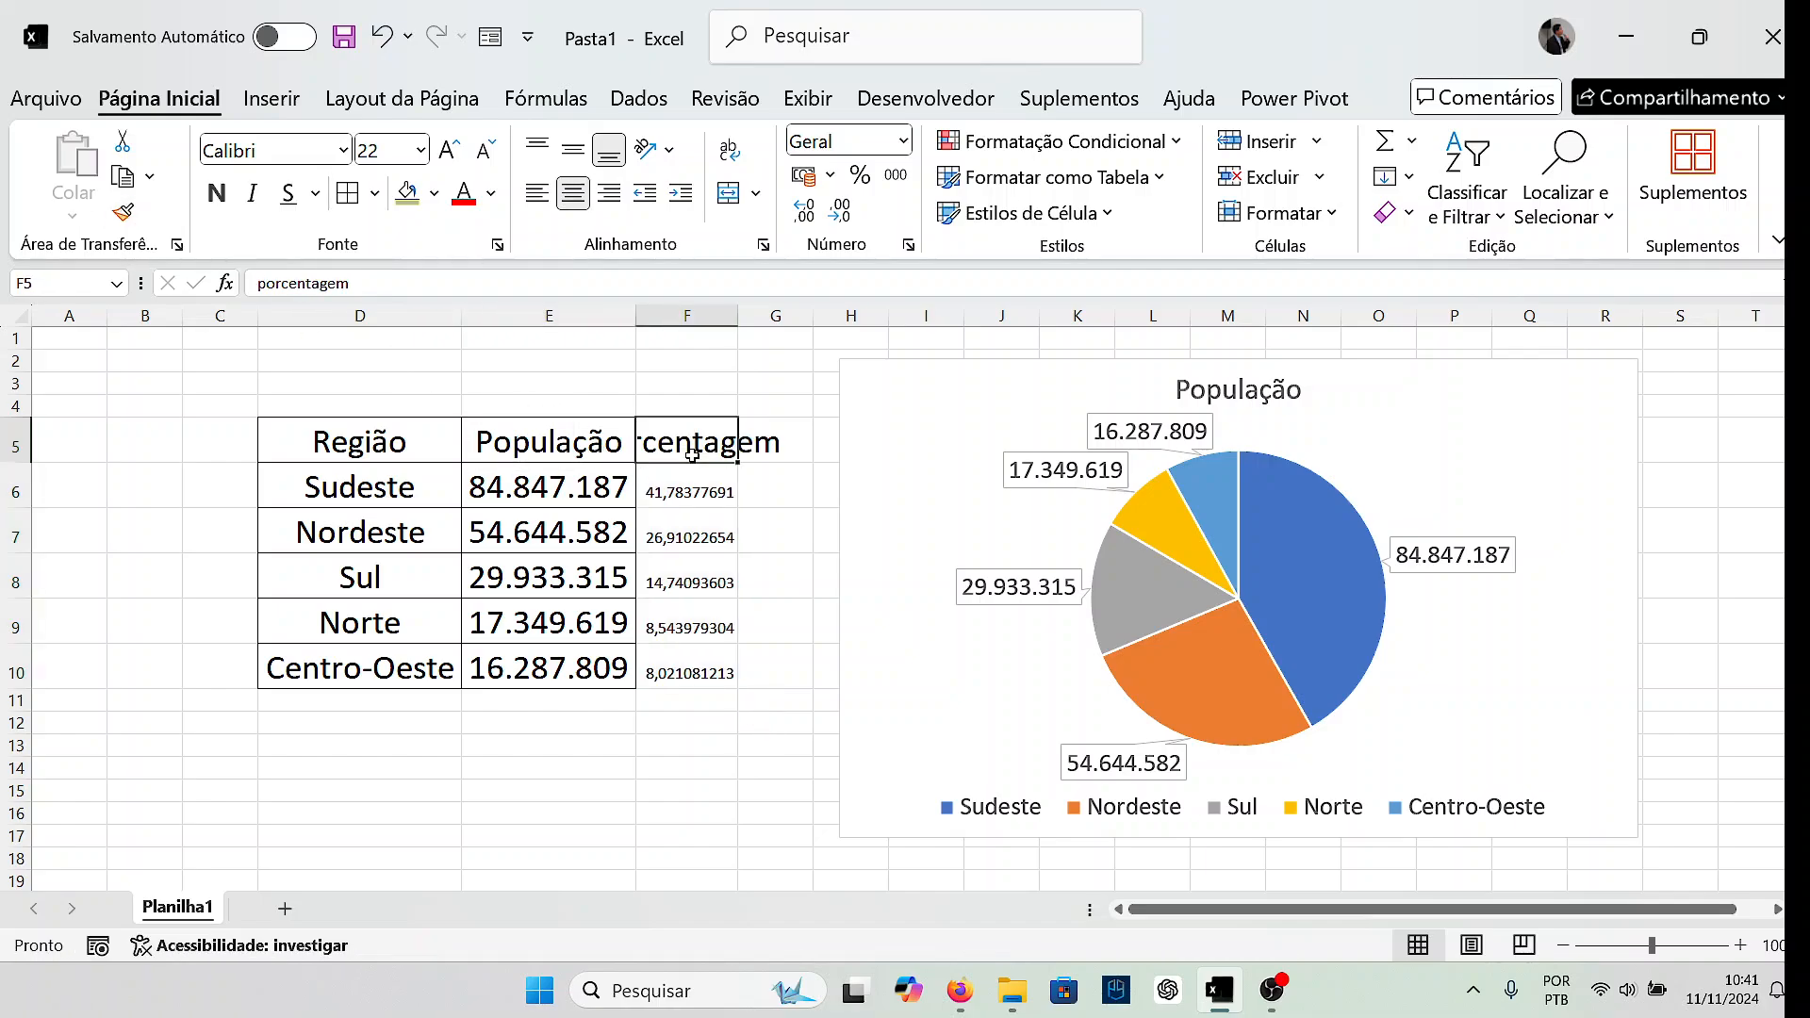
# Copy the formatting of cell E6 to the percentage cells F6:F10.
pyautogui.click(577, 495)
pyautogui.click(123, 214)
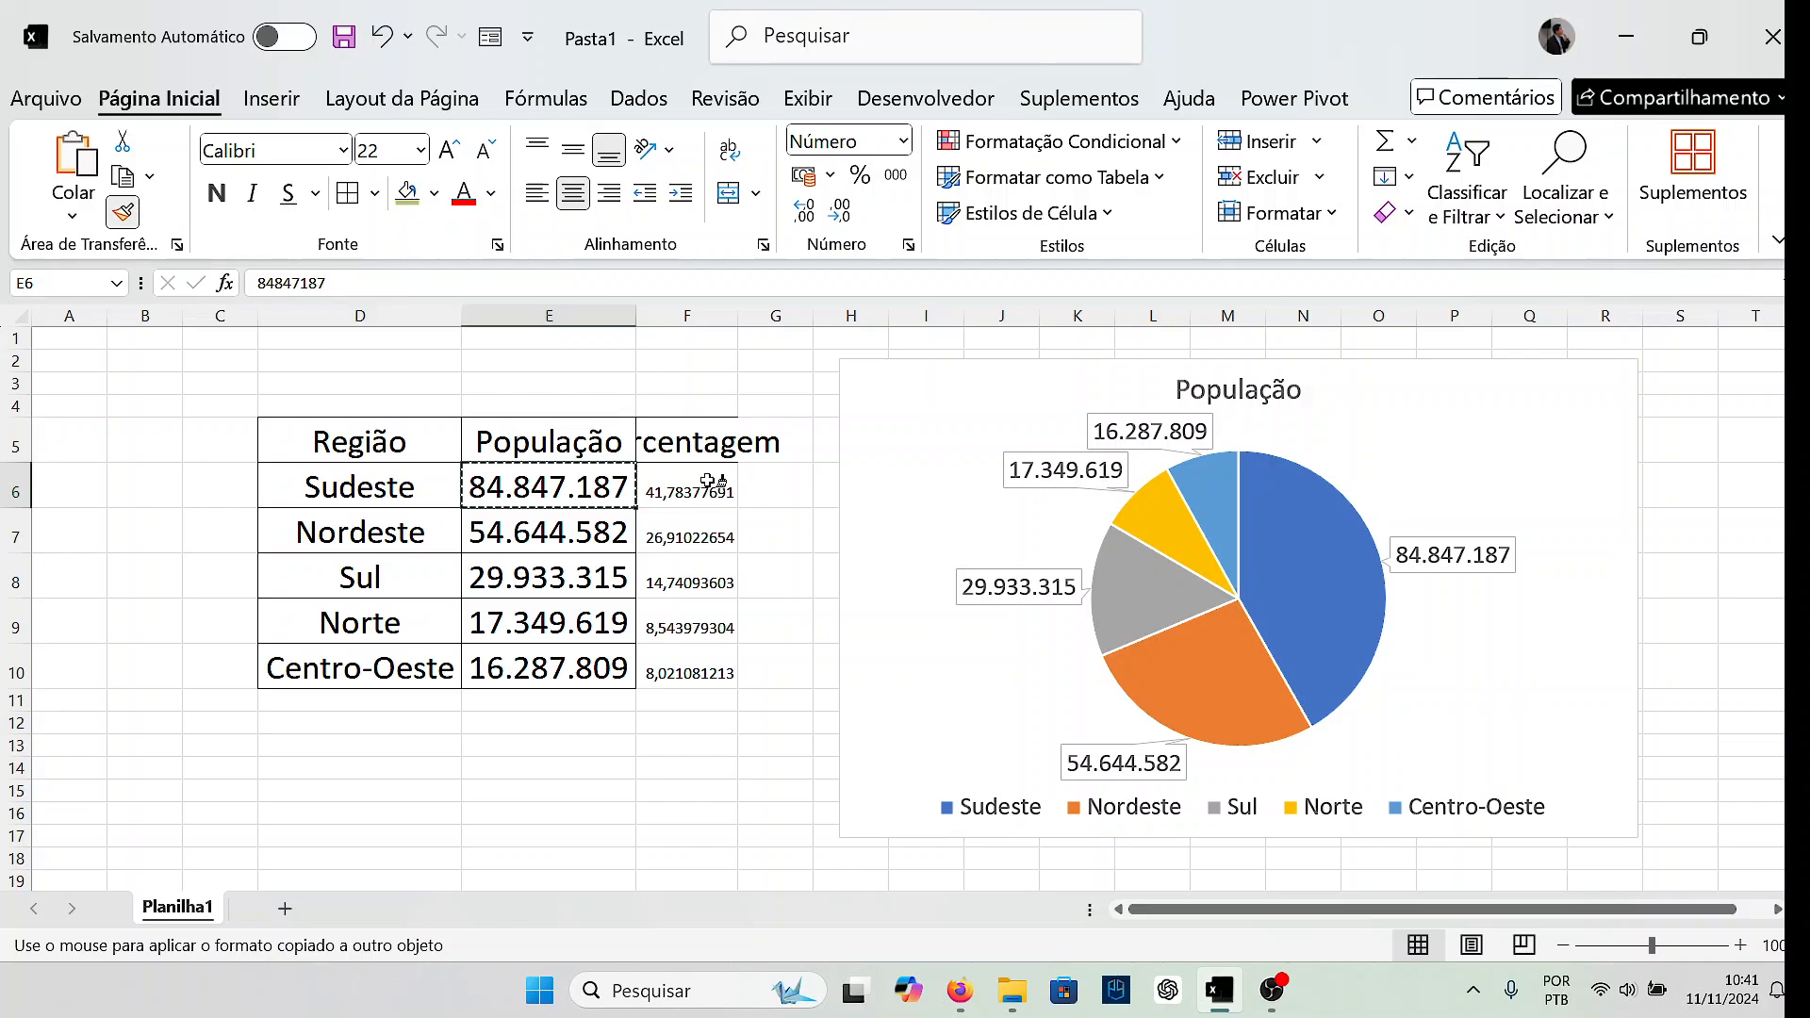
pyautogui.moveTo(693, 492); pyautogui.dragTo(719, 669)
# Fit column F's width to its contents and show the percentages in F6:F10 with one decimal place.
pyautogui.doubleClick(738, 316)
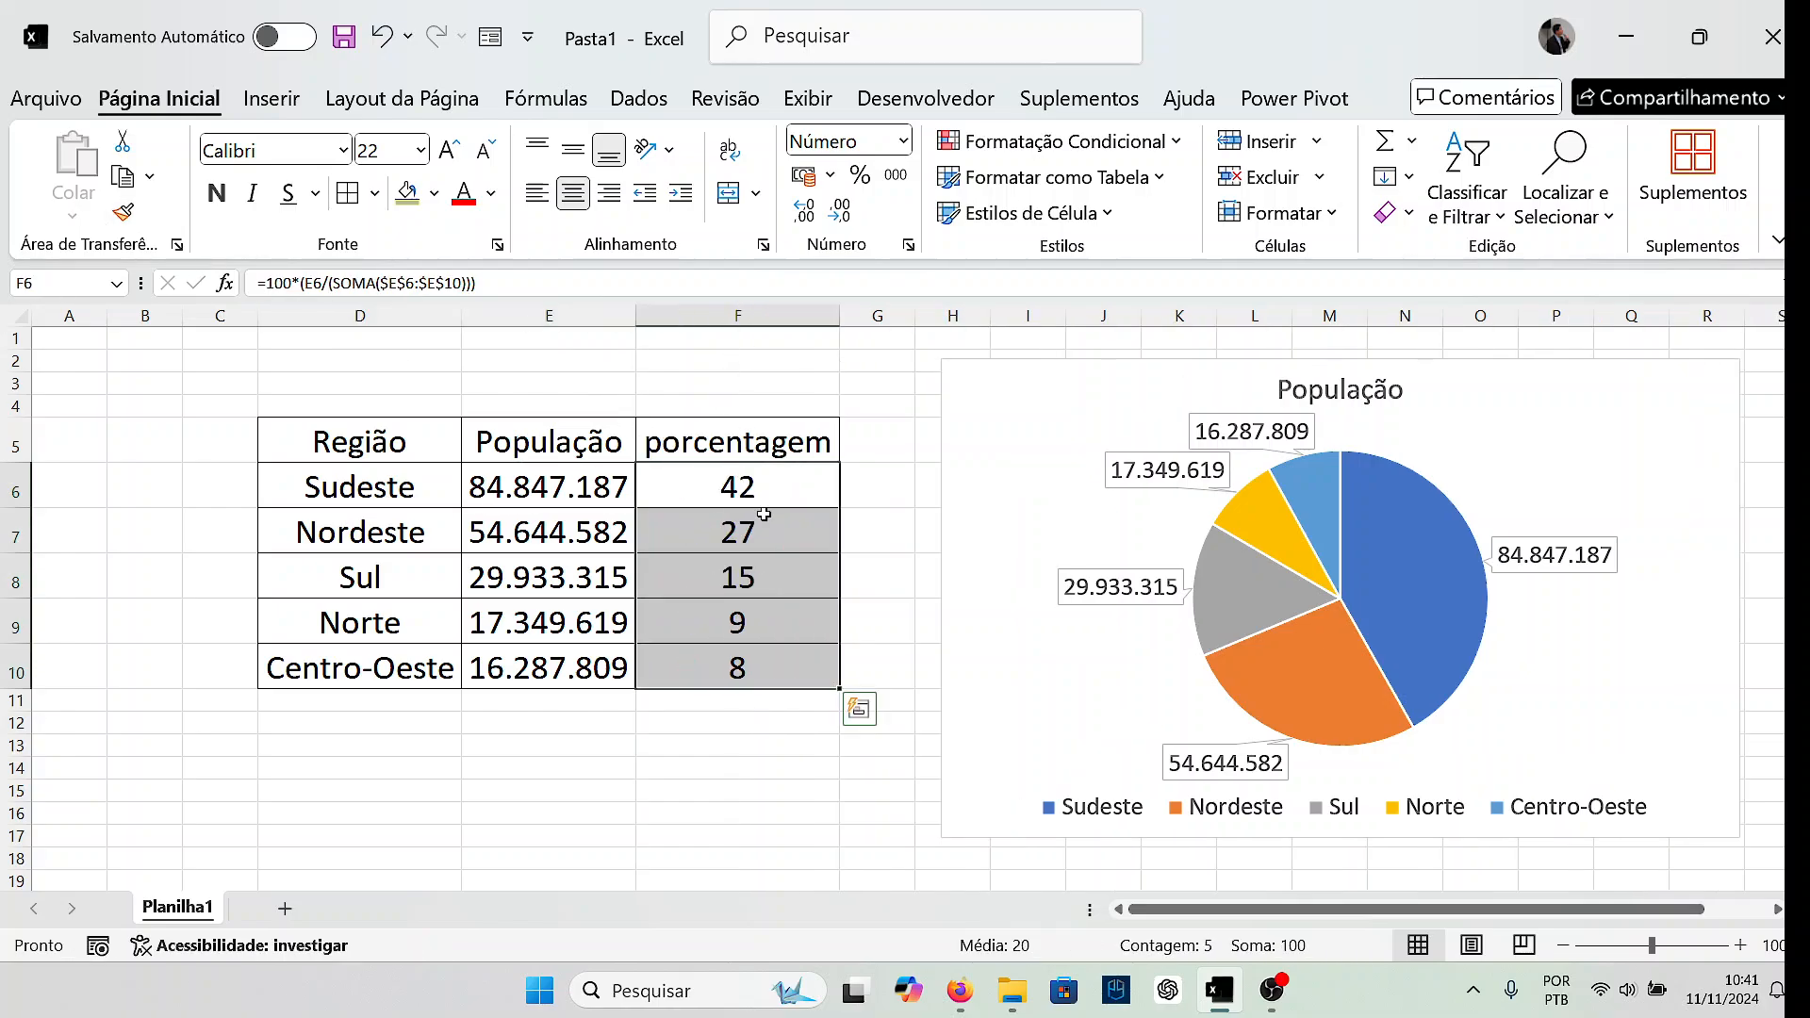
pyautogui.moveTo(805, 483); pyautogui.dragTo(803, 671)
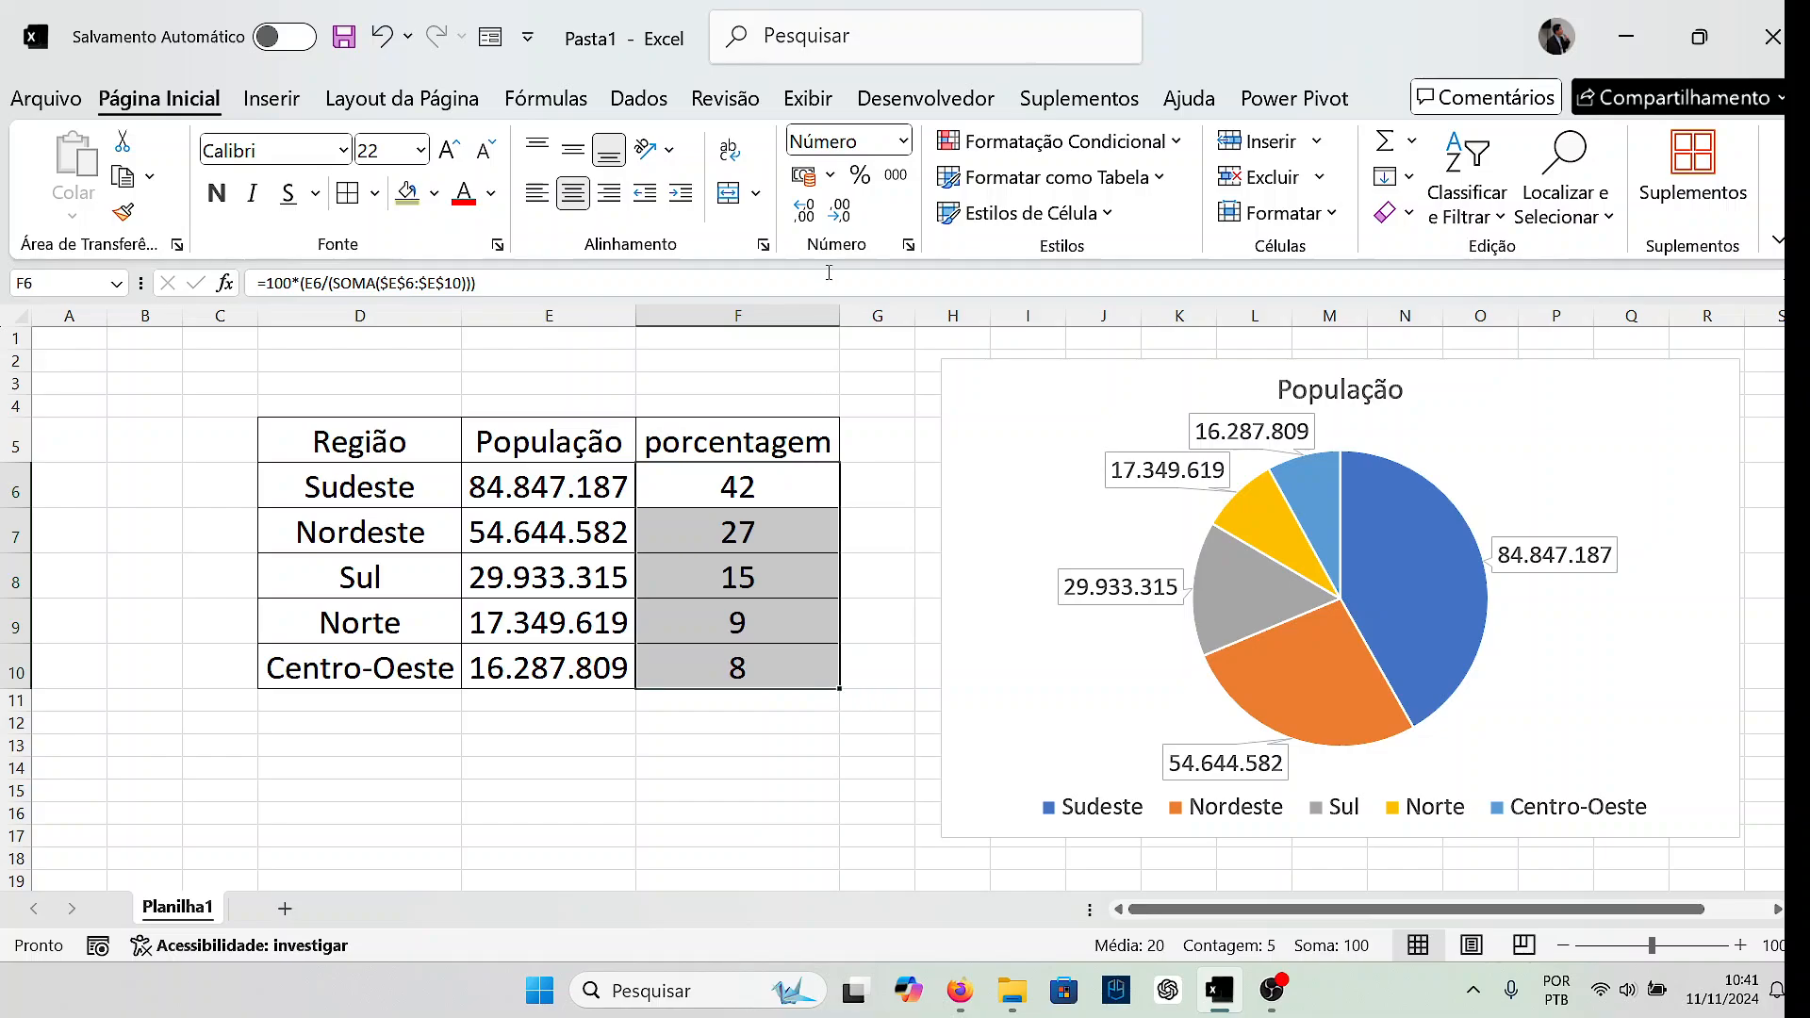
pyautogui.click(820, 214)
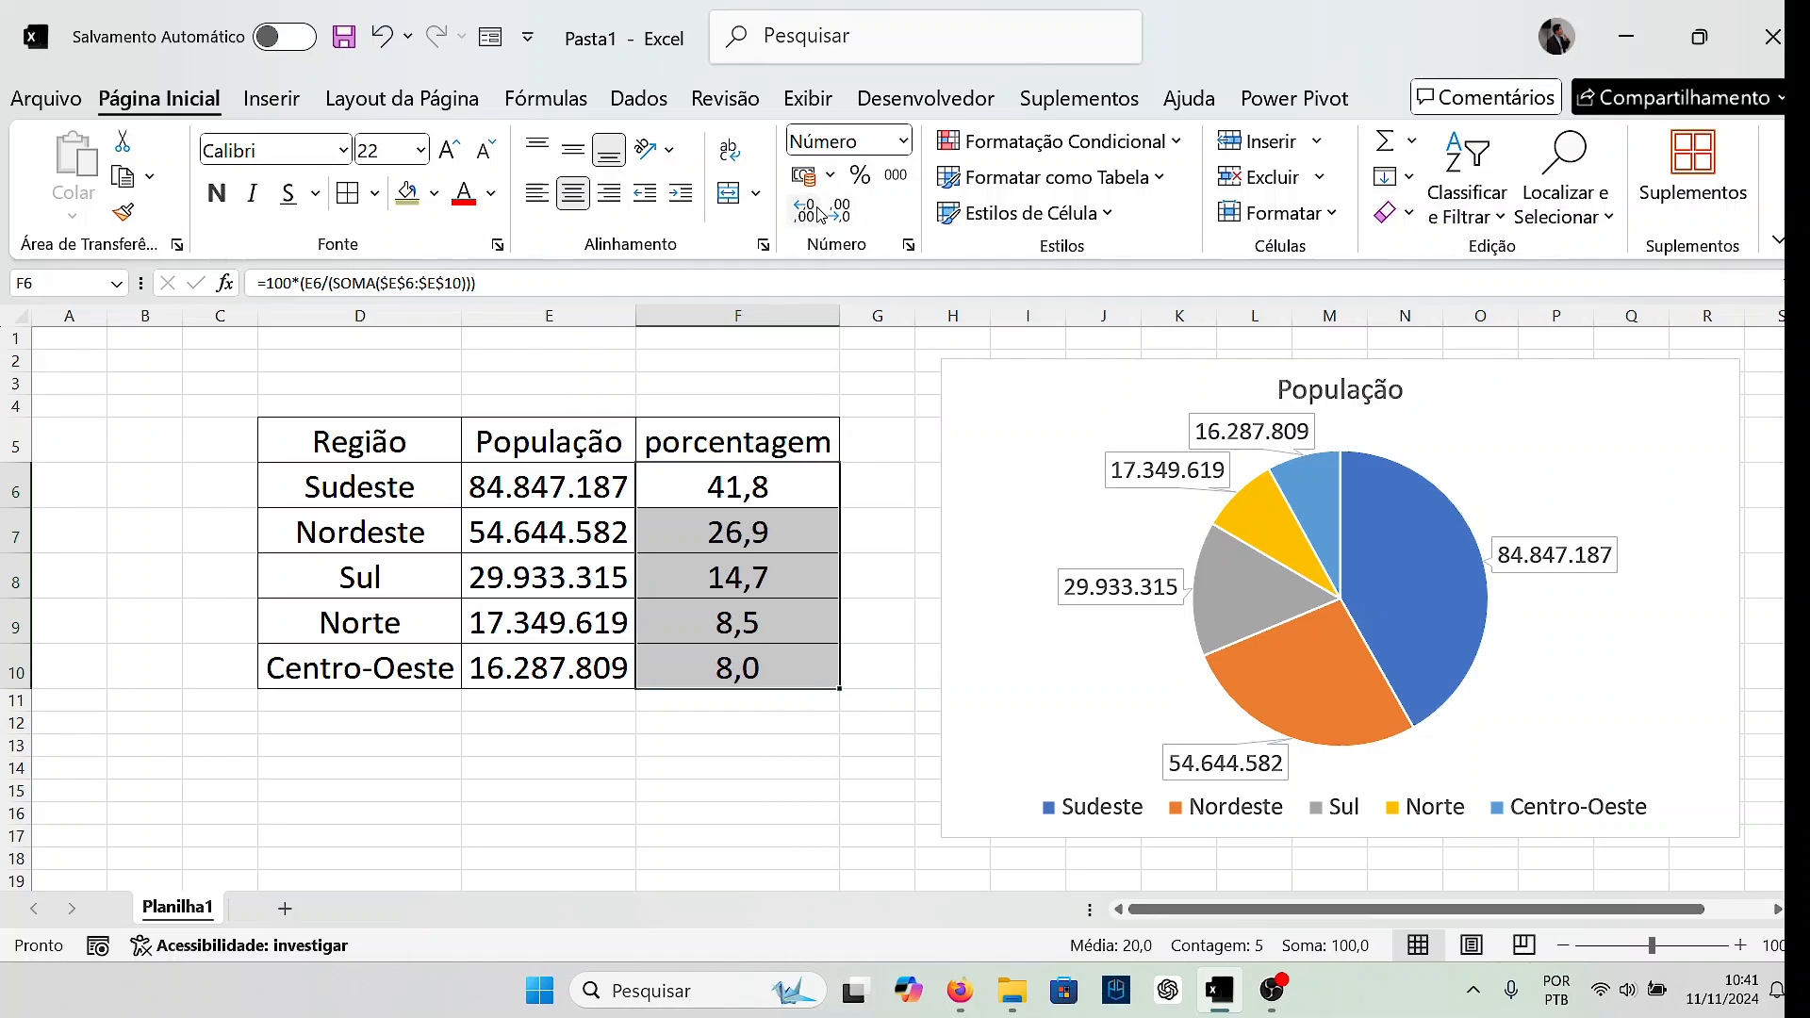
# Move the pie chart slightly away from the table and add the percentage (Porcentagem) to its data labels.
pyautogui.click(1156, 371)
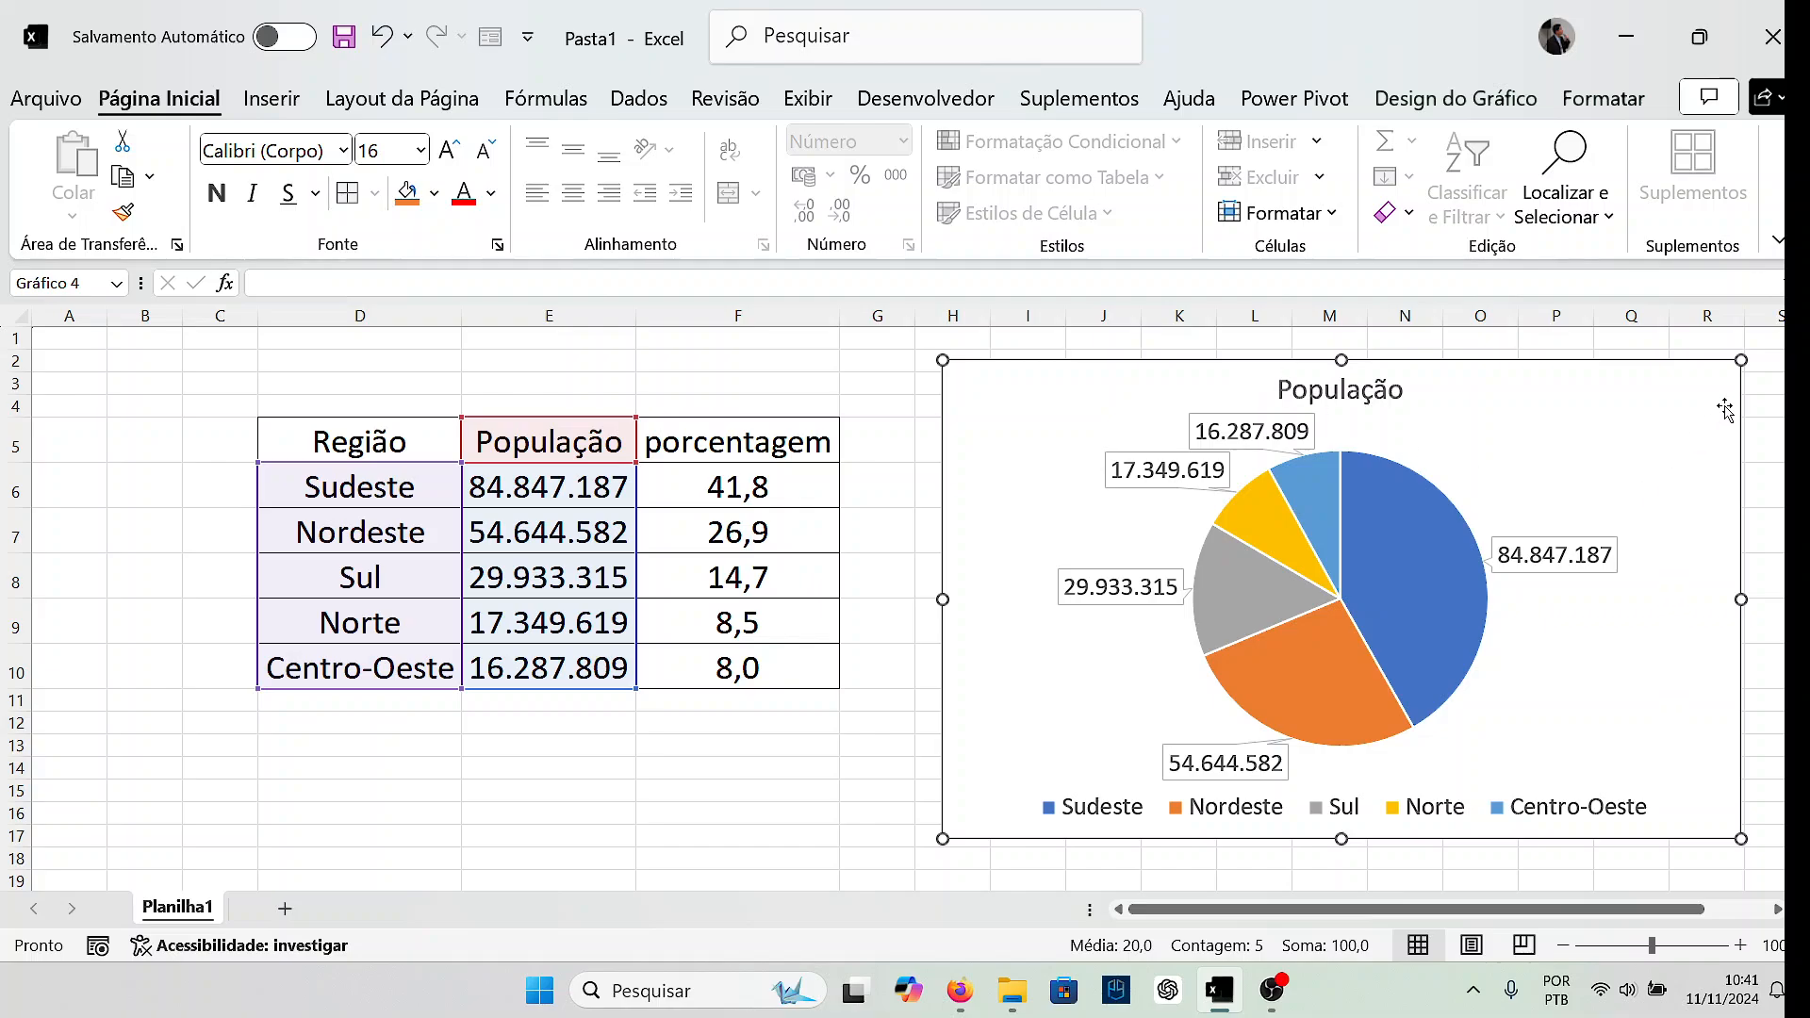
pyautogui.moveTo(1726, 410); pyautogui.dragTo(1745, 410)
pyautogui.click(933, 379)
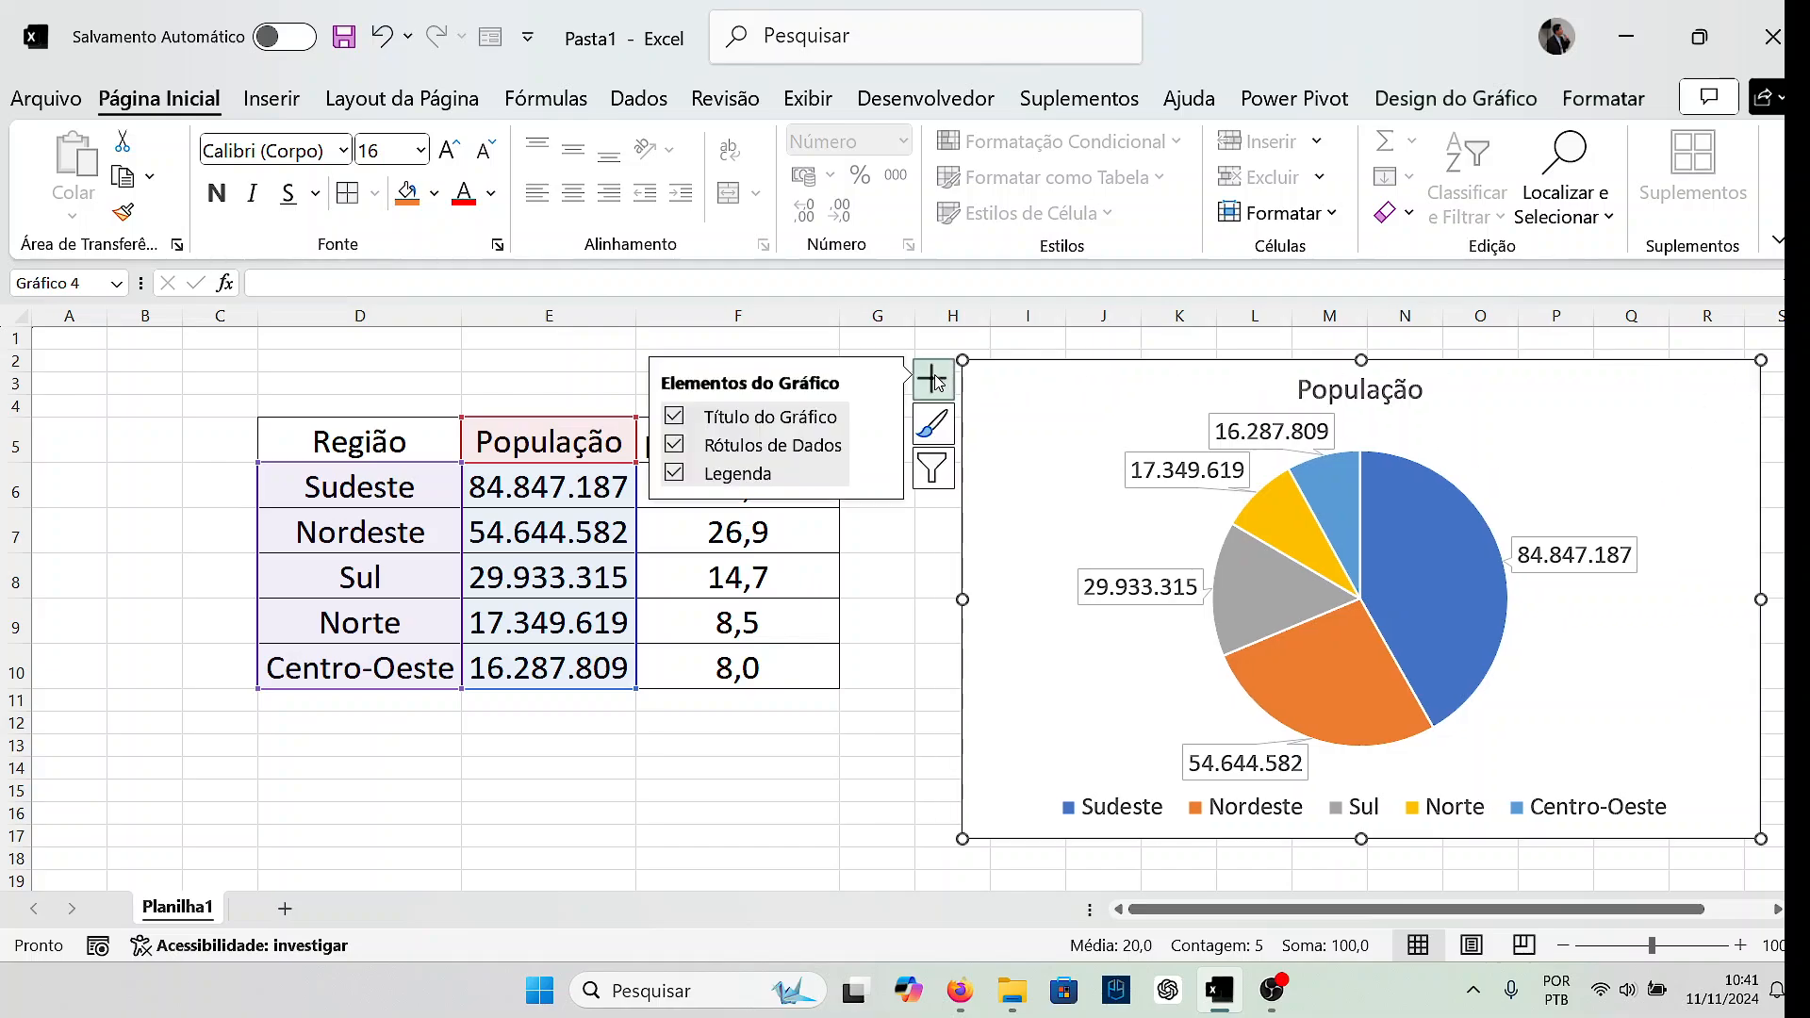
pyautogui.moveTo(884, 448)
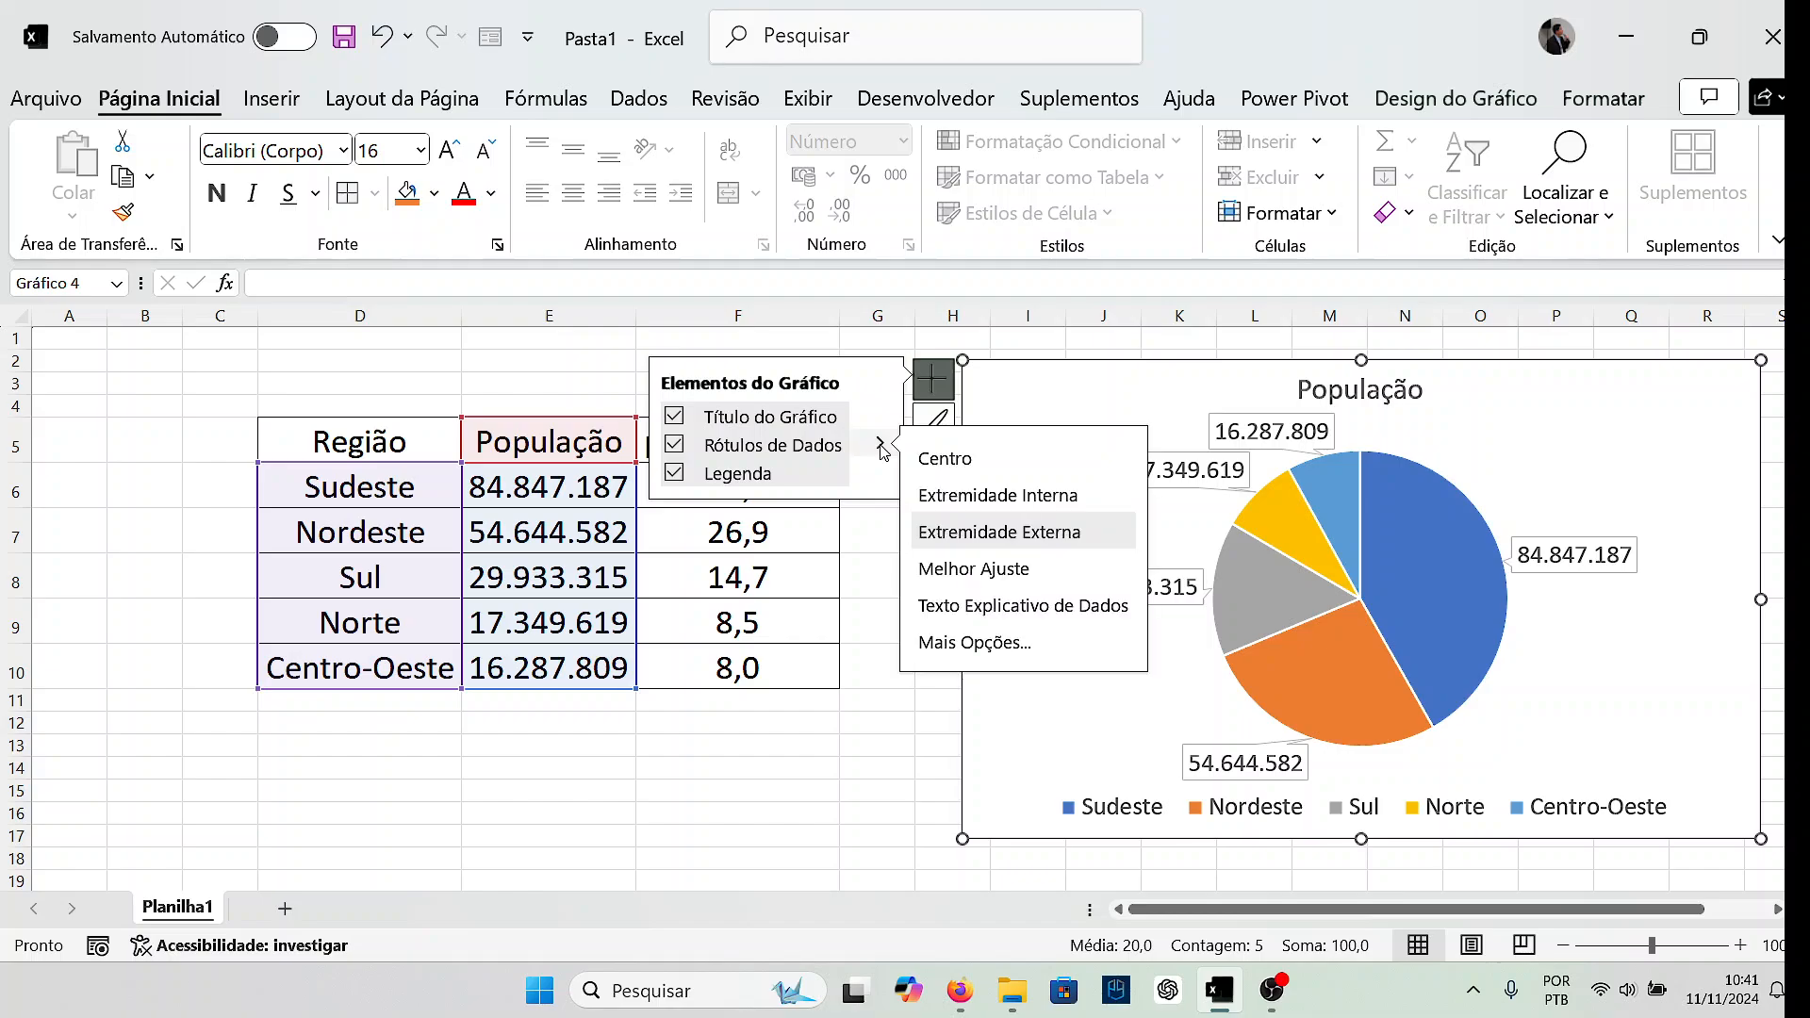
pyautogui.click(975, 642)
pyautogui.moveTo(572, 225); pyautogui.dragTo(843, 192)
pyautogui.click(710, 559)
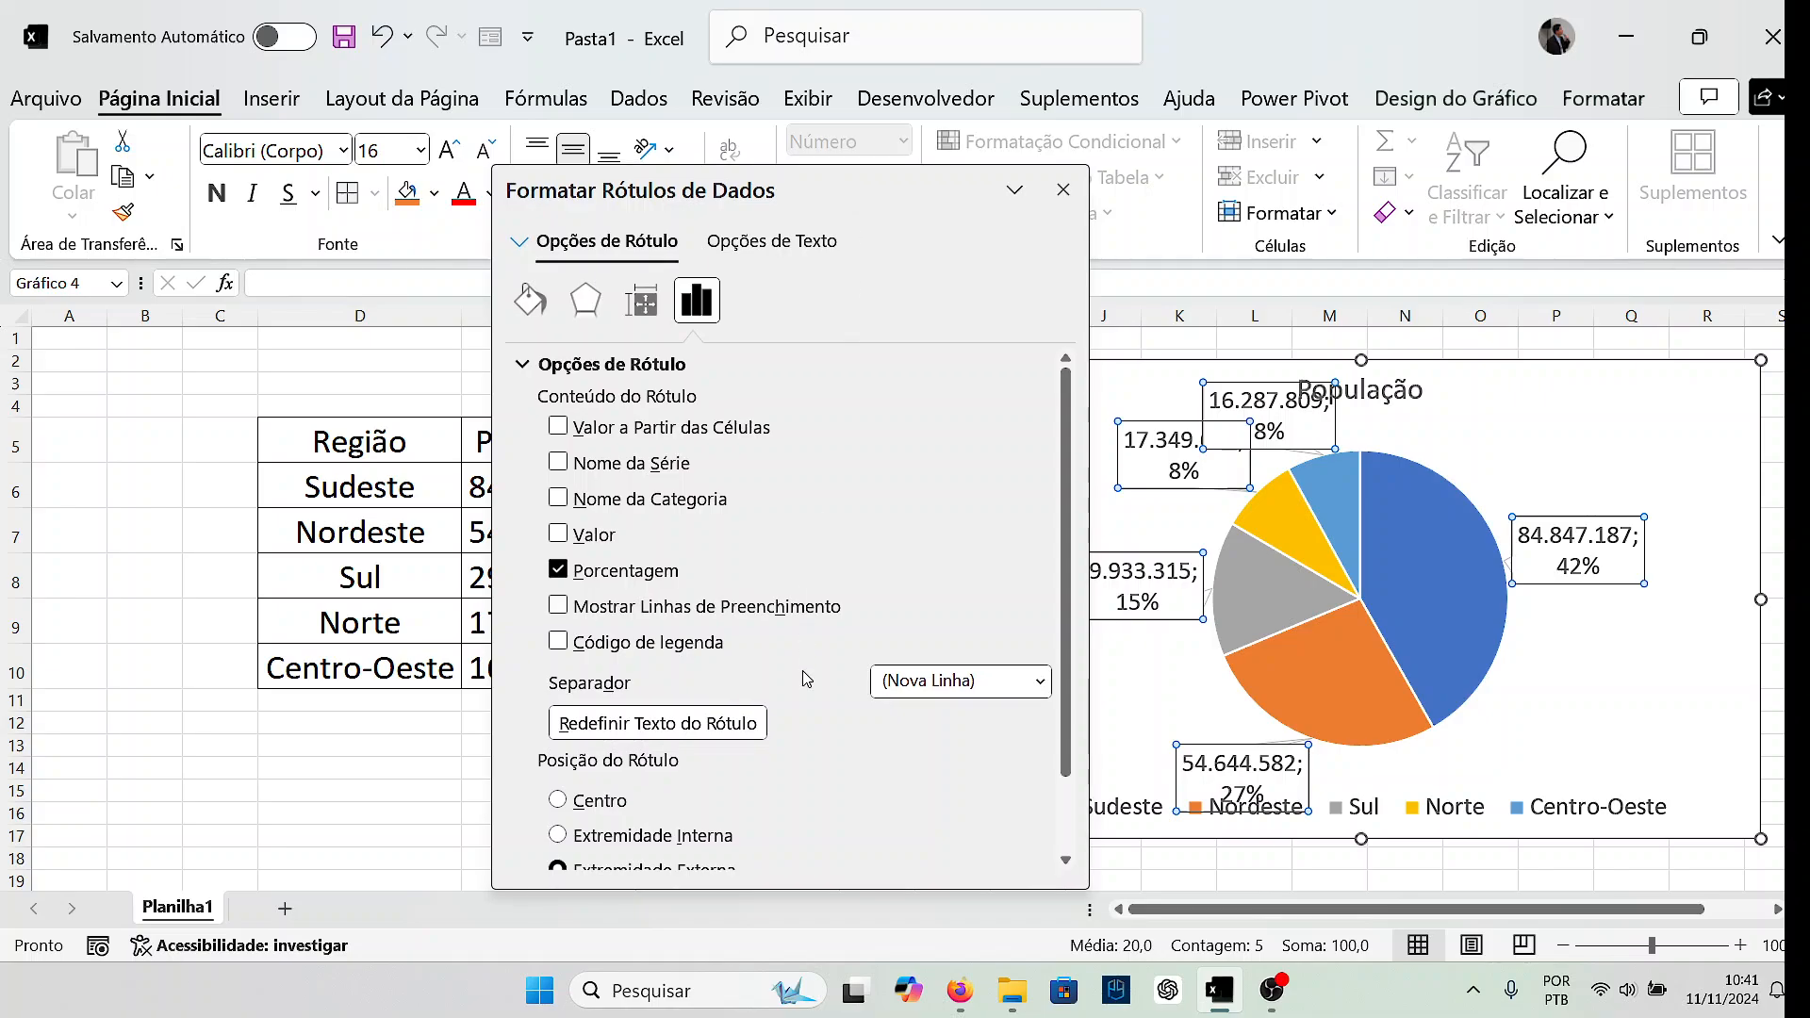
pyautogui.scroll(-1, 803, 589)
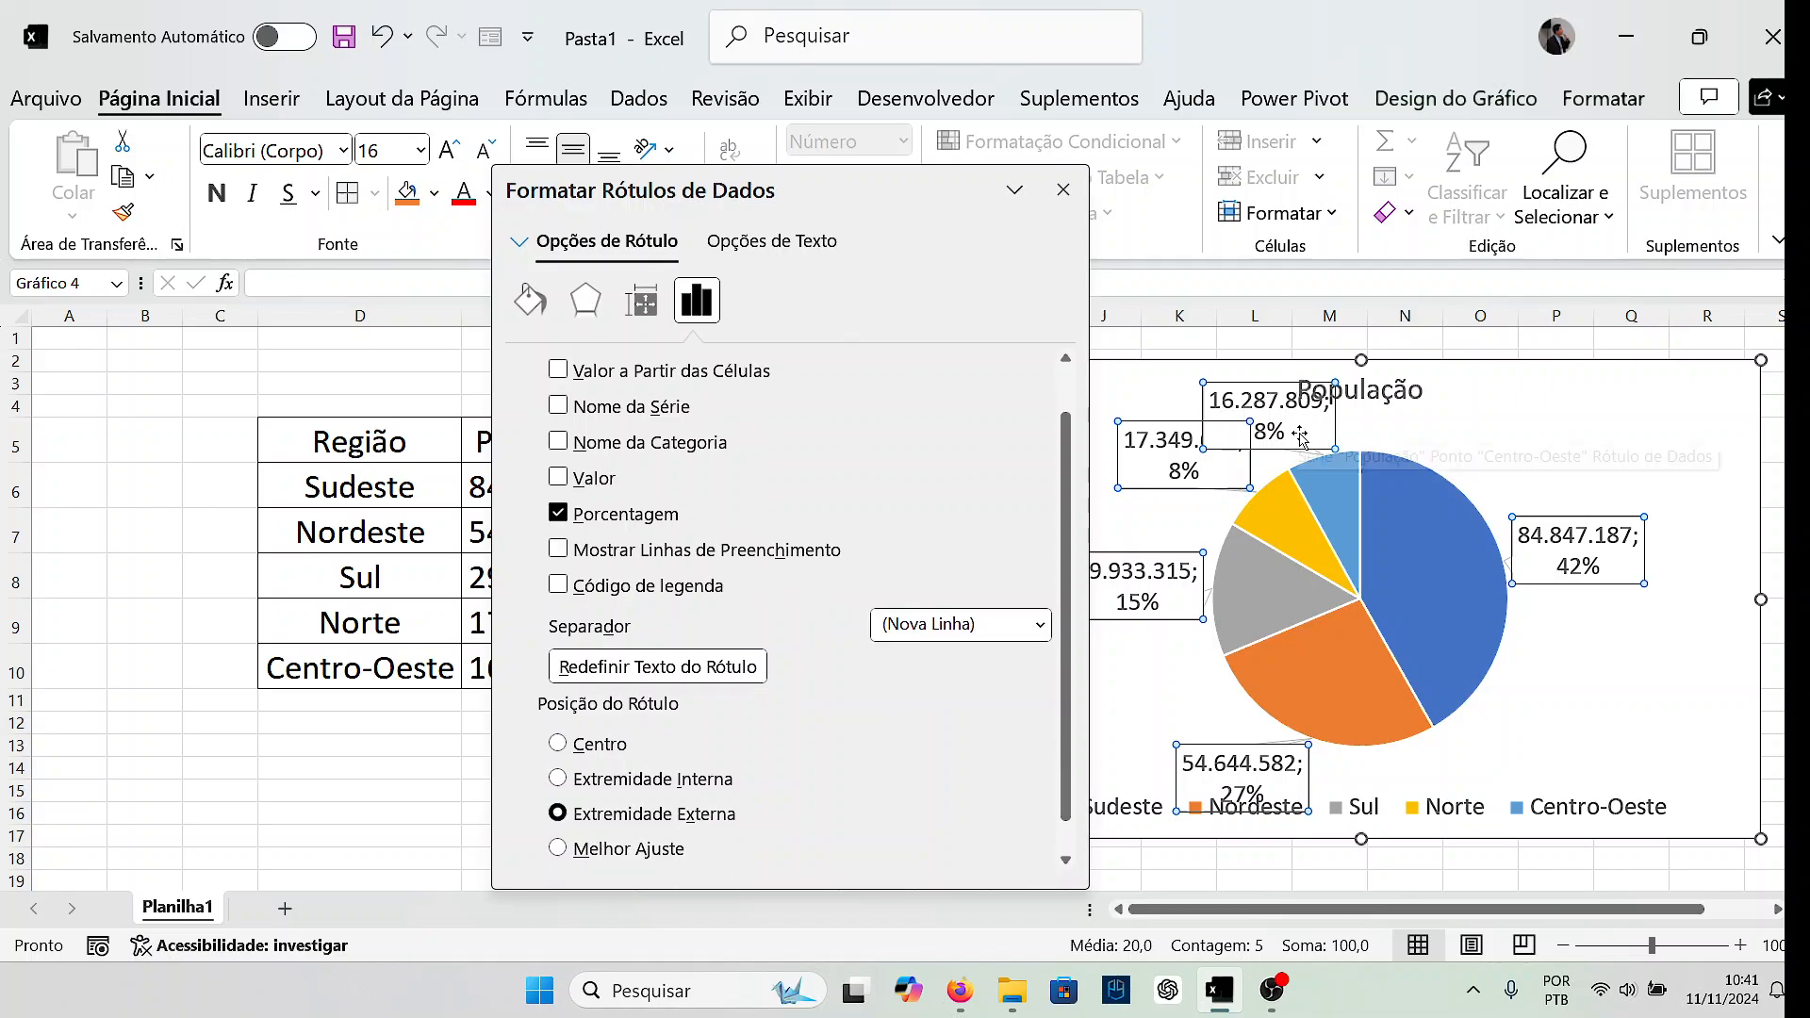
pyautogui.moveTo(931, 186); pyautogui.dragTo(798, 761)
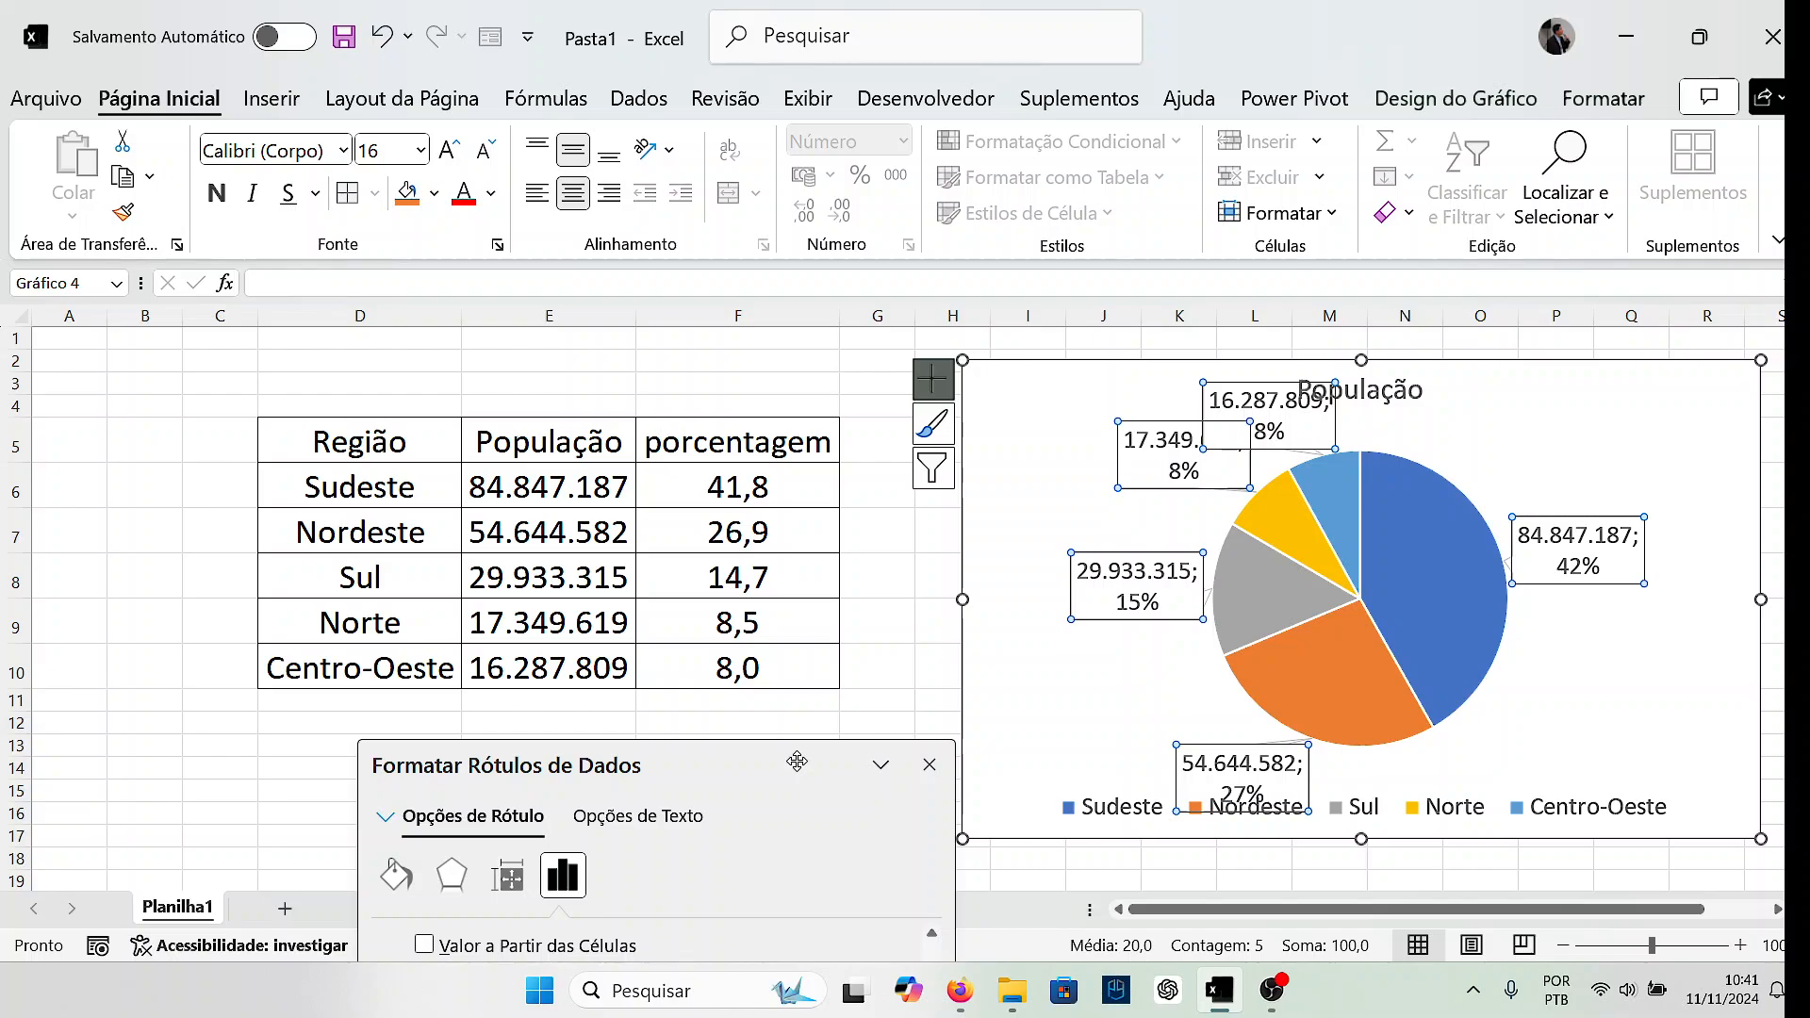
# Close the label formatting options and remove the data labels from the pie chart.
pyautogui.moveTo(797, 761); pyautogui.dragTo(874, 137)
pyautogui.click(1006, 141)
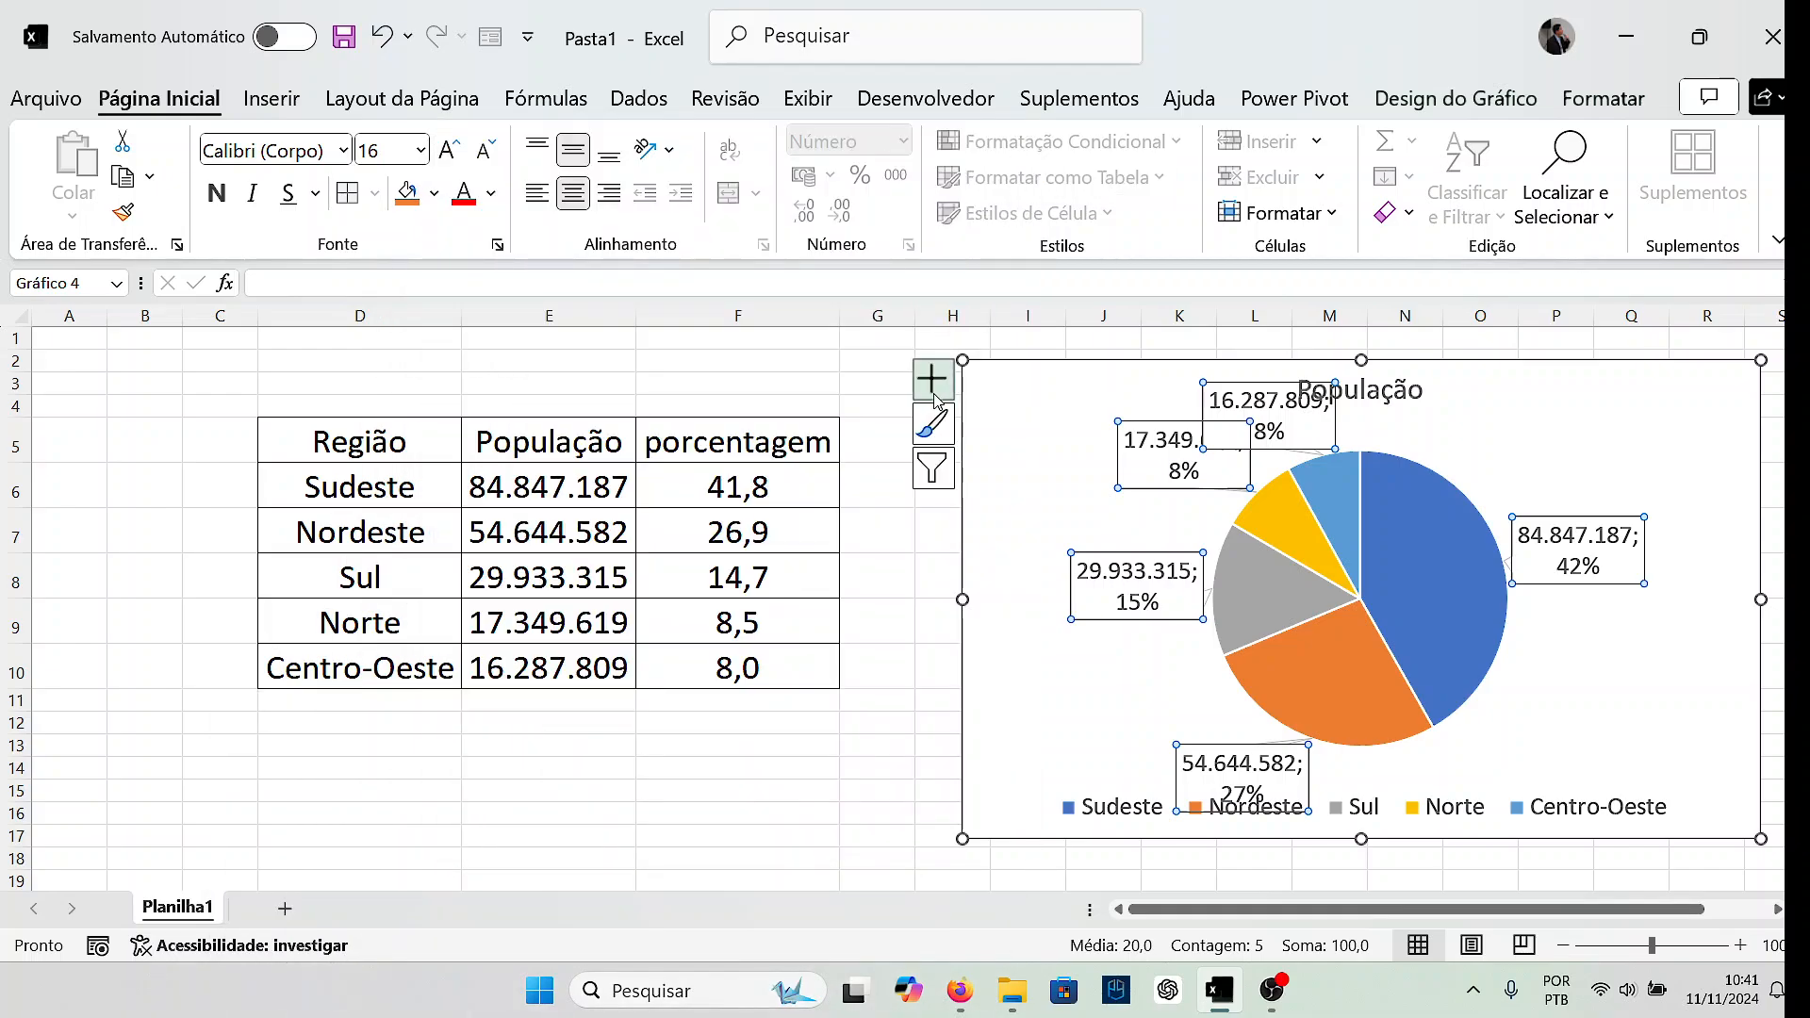
pyautogui.click(933, 381)
pyautogui.click(678, 451)
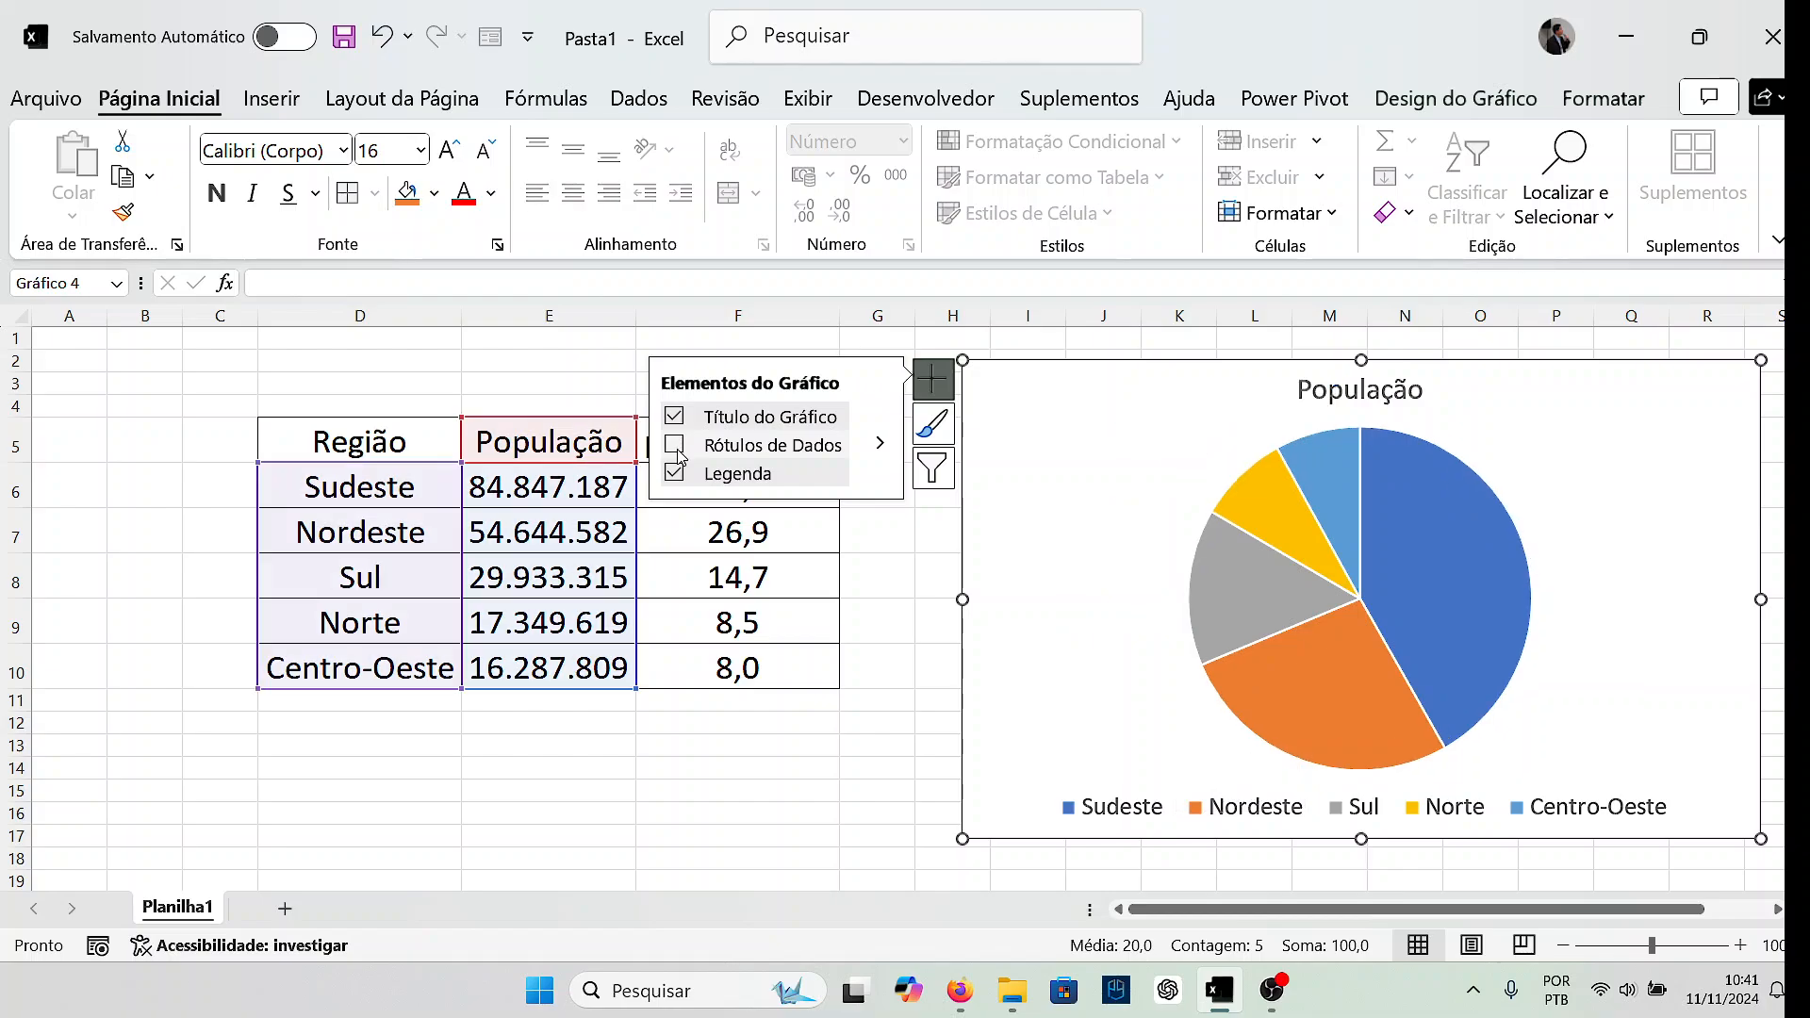
# Add callout data labels to the pie chart showing only the percentage (Porcentagem), without the category name.
pyautogui.click(879, 443)
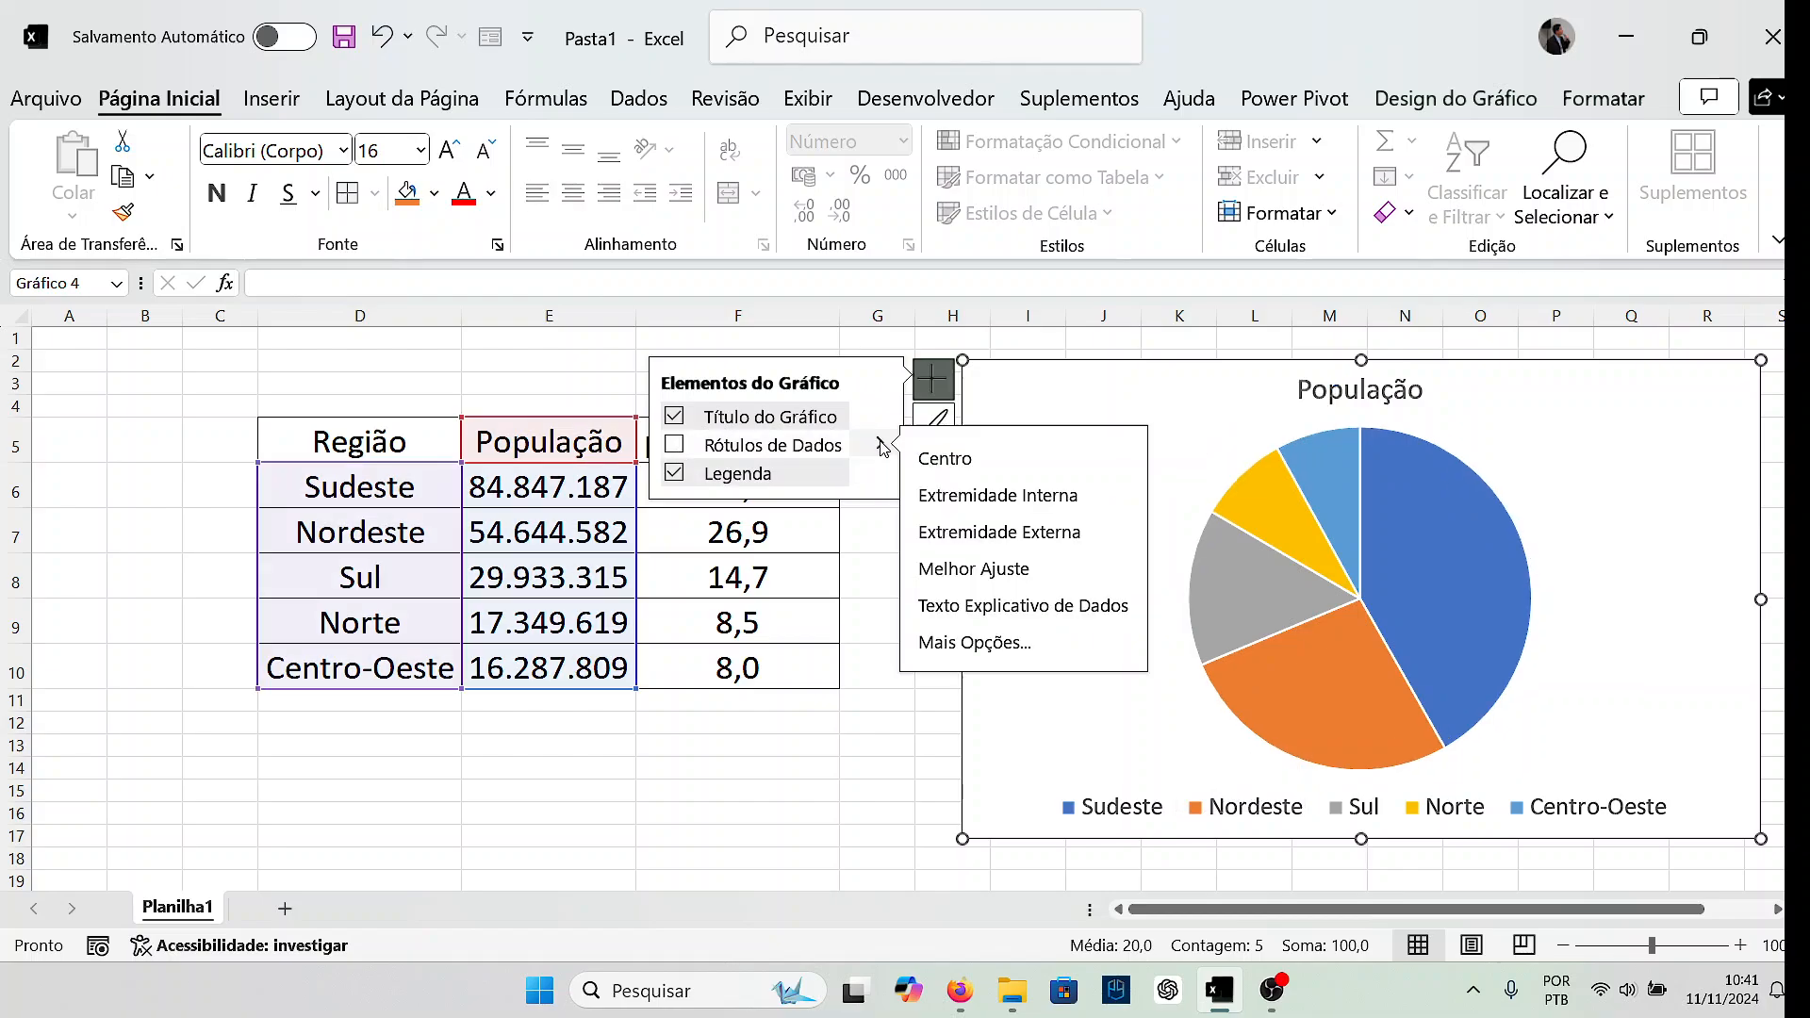
pyautogui.click(942, 641)
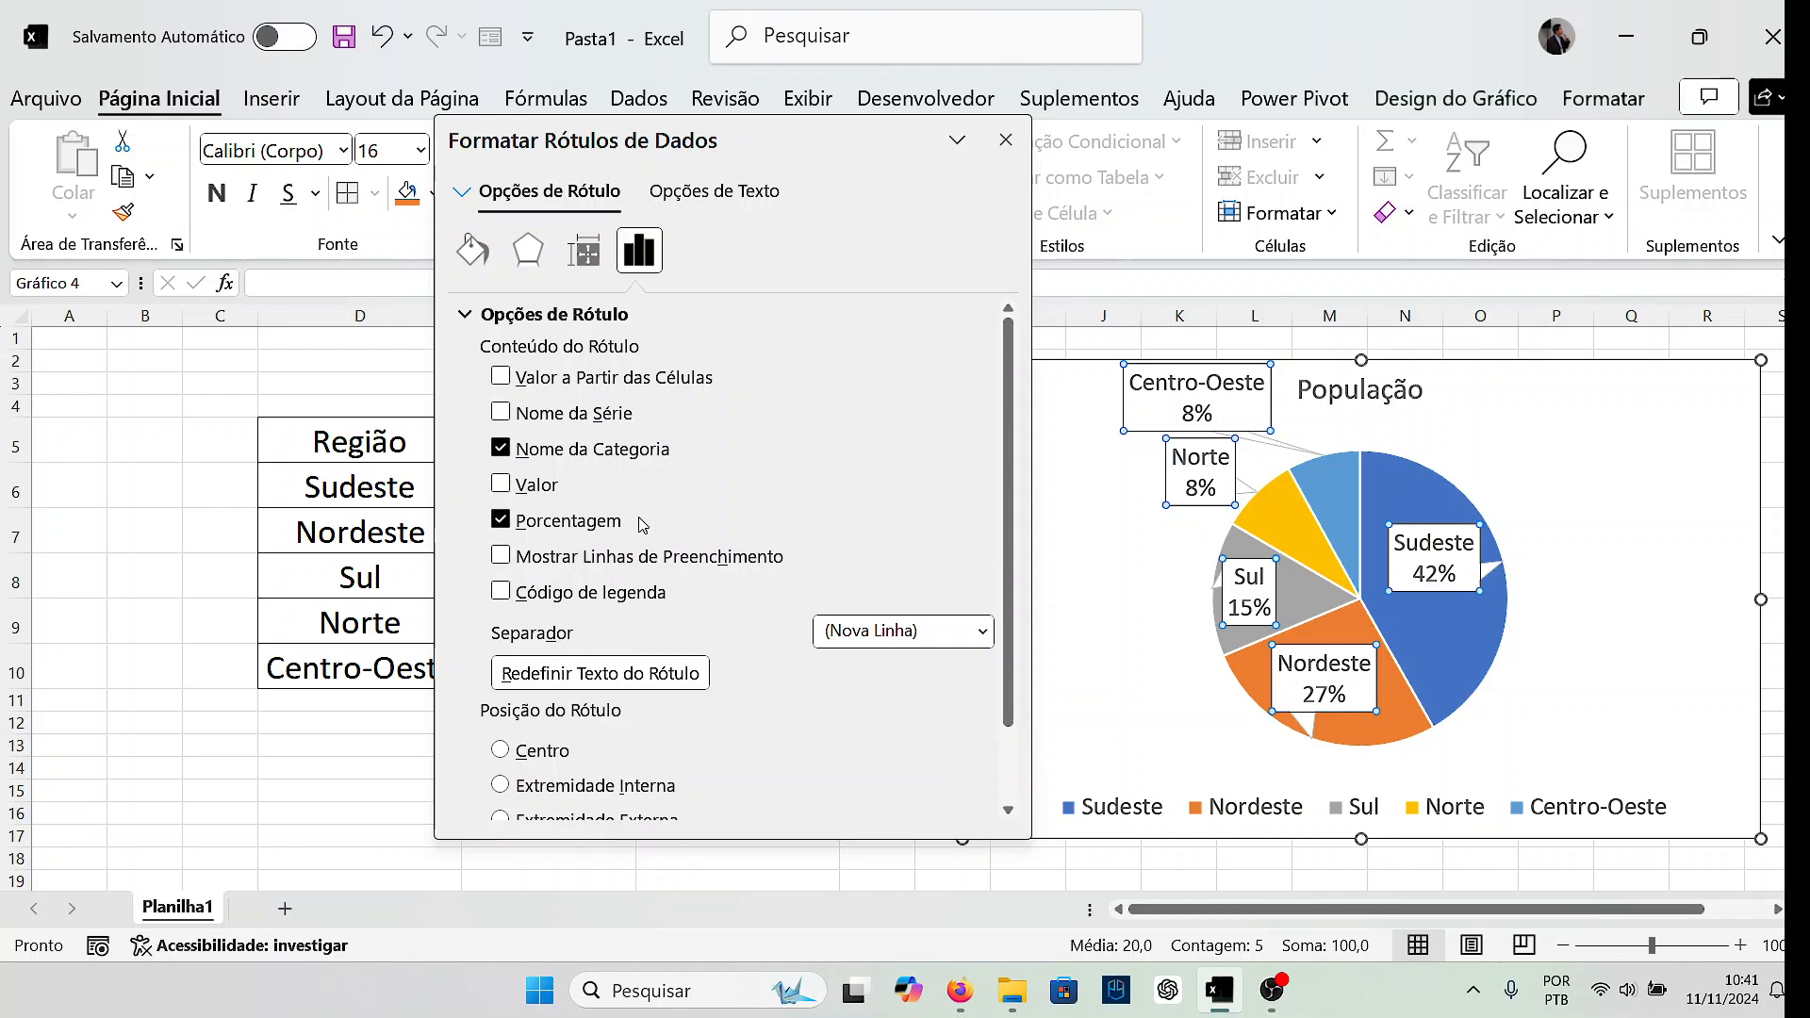
pyautogui.click(500, 448)
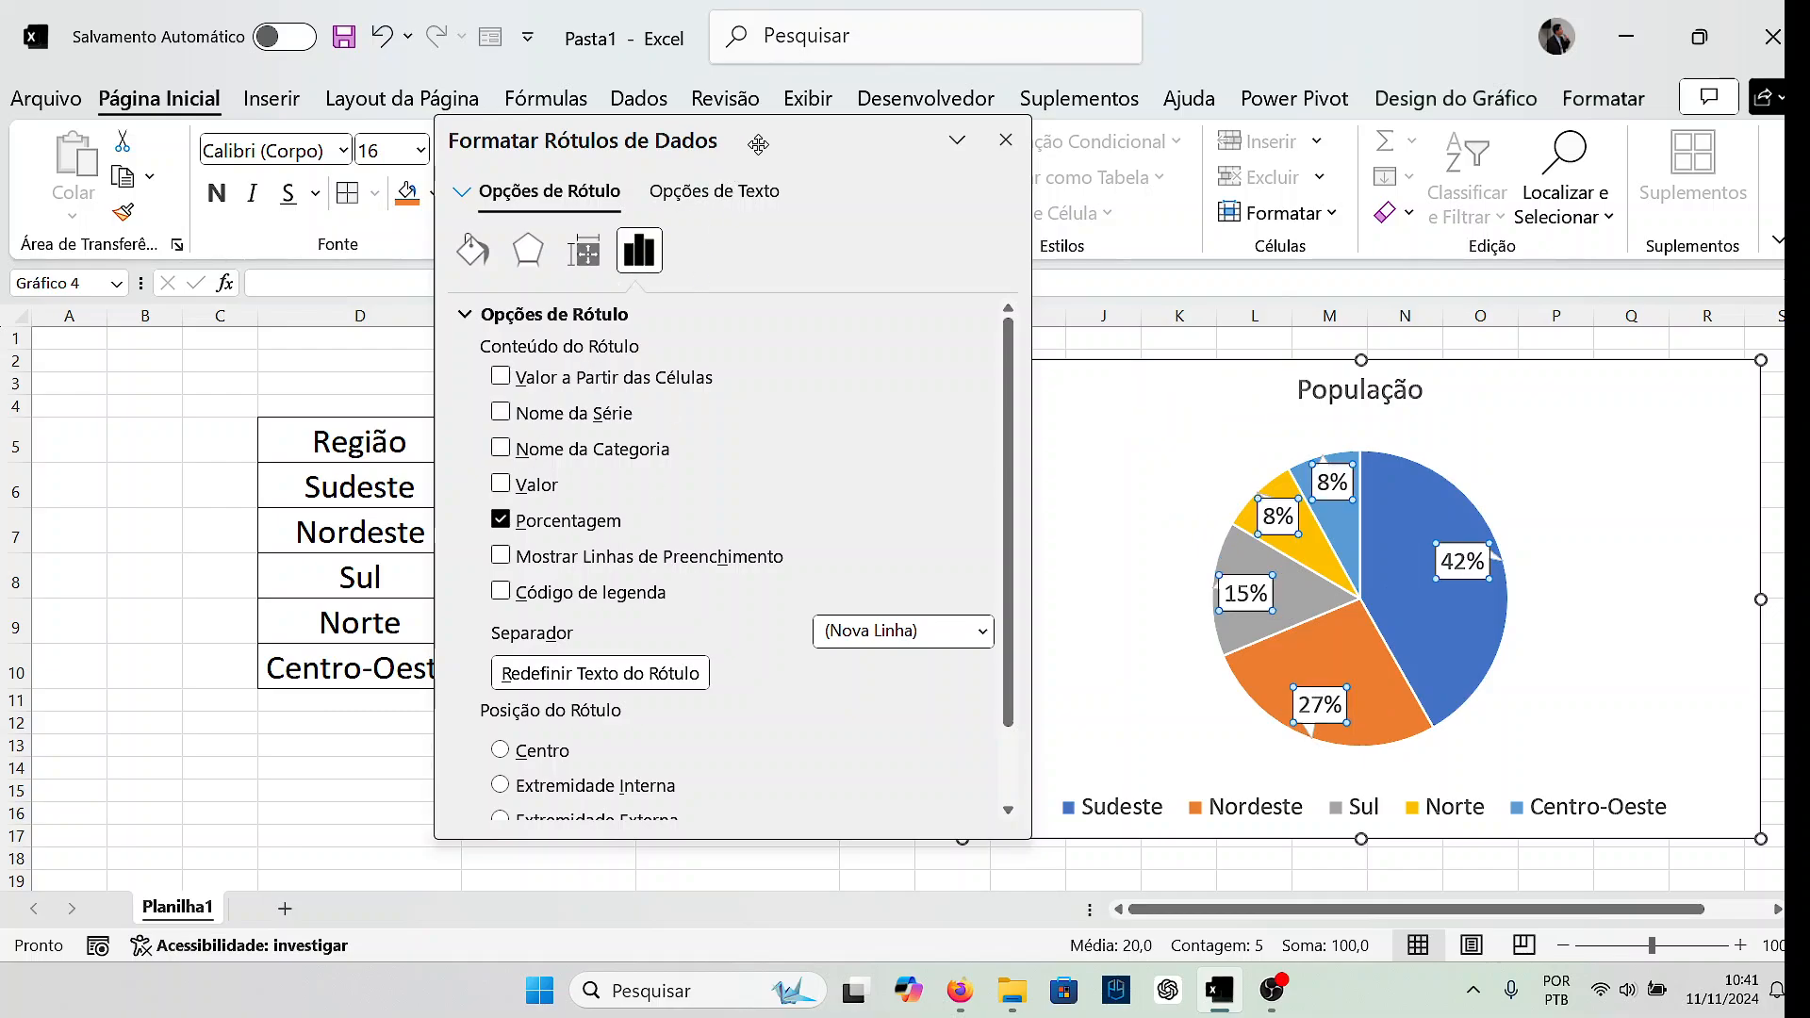
pyautogui.moveTo(759, 143); pyautogui.dragTo(387, 737)
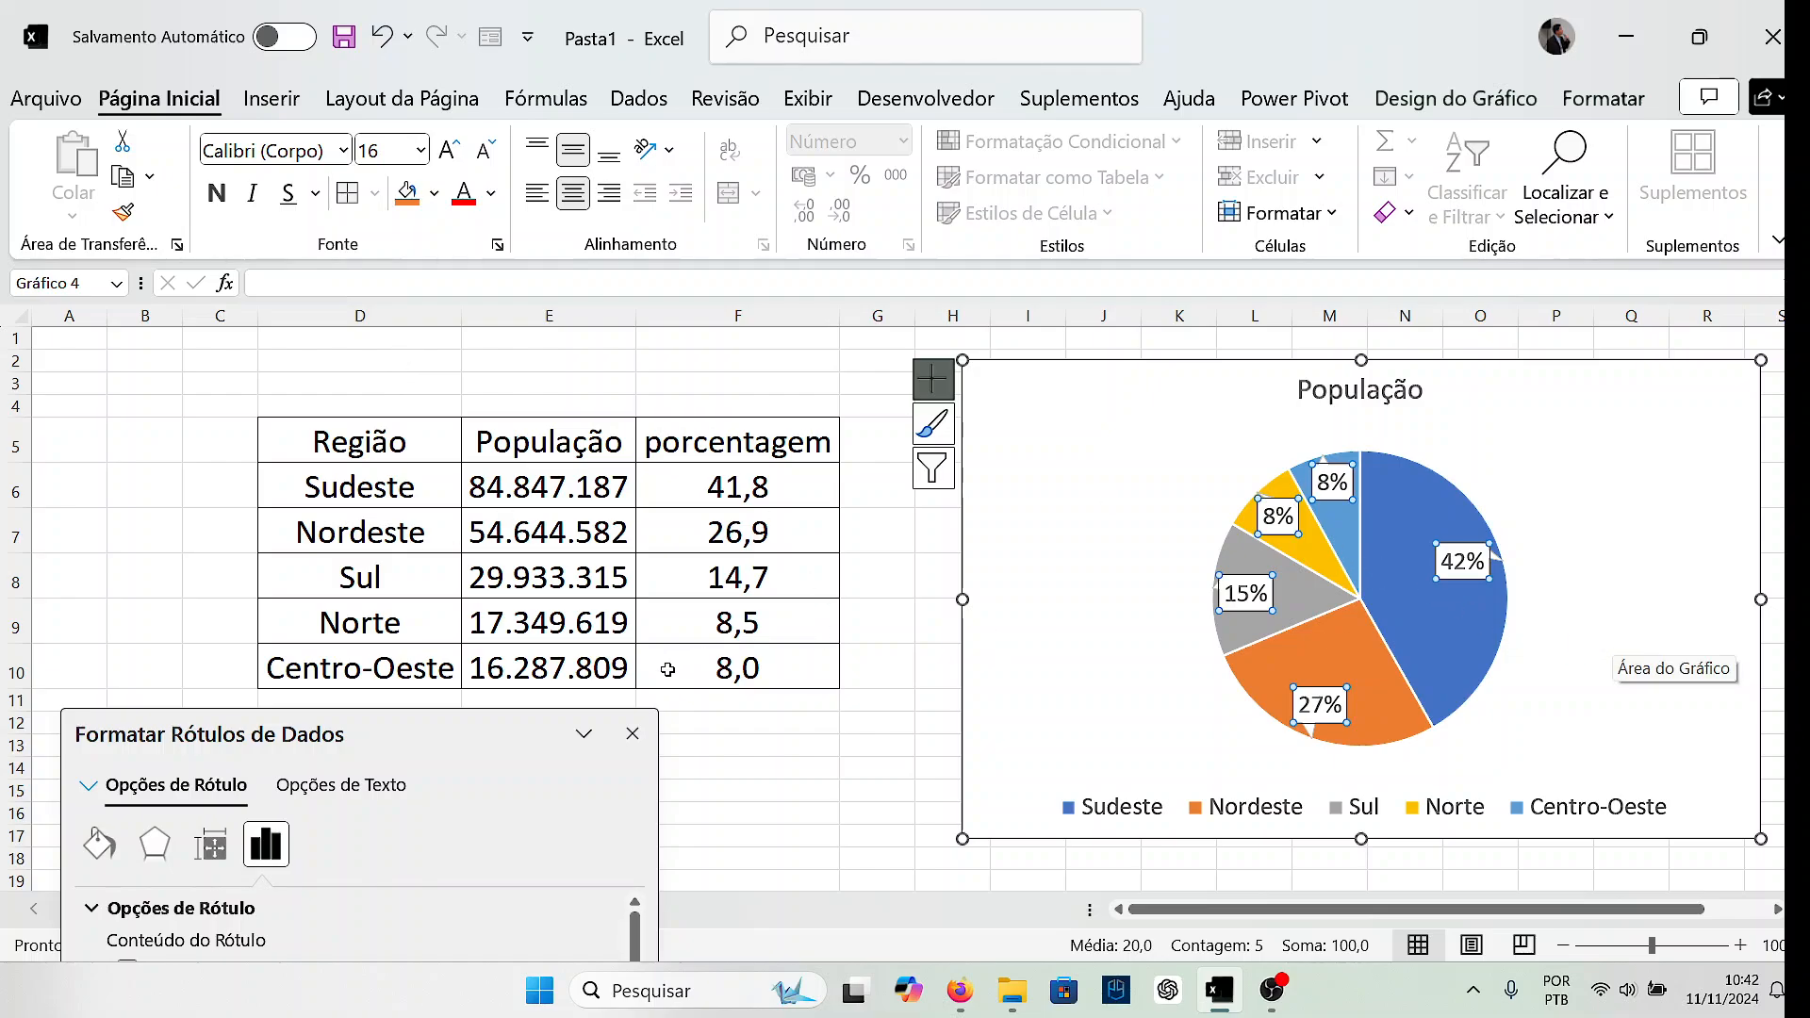
pyautogui.moveTo(506, 740); pyautogui.dragTo(711, 260)
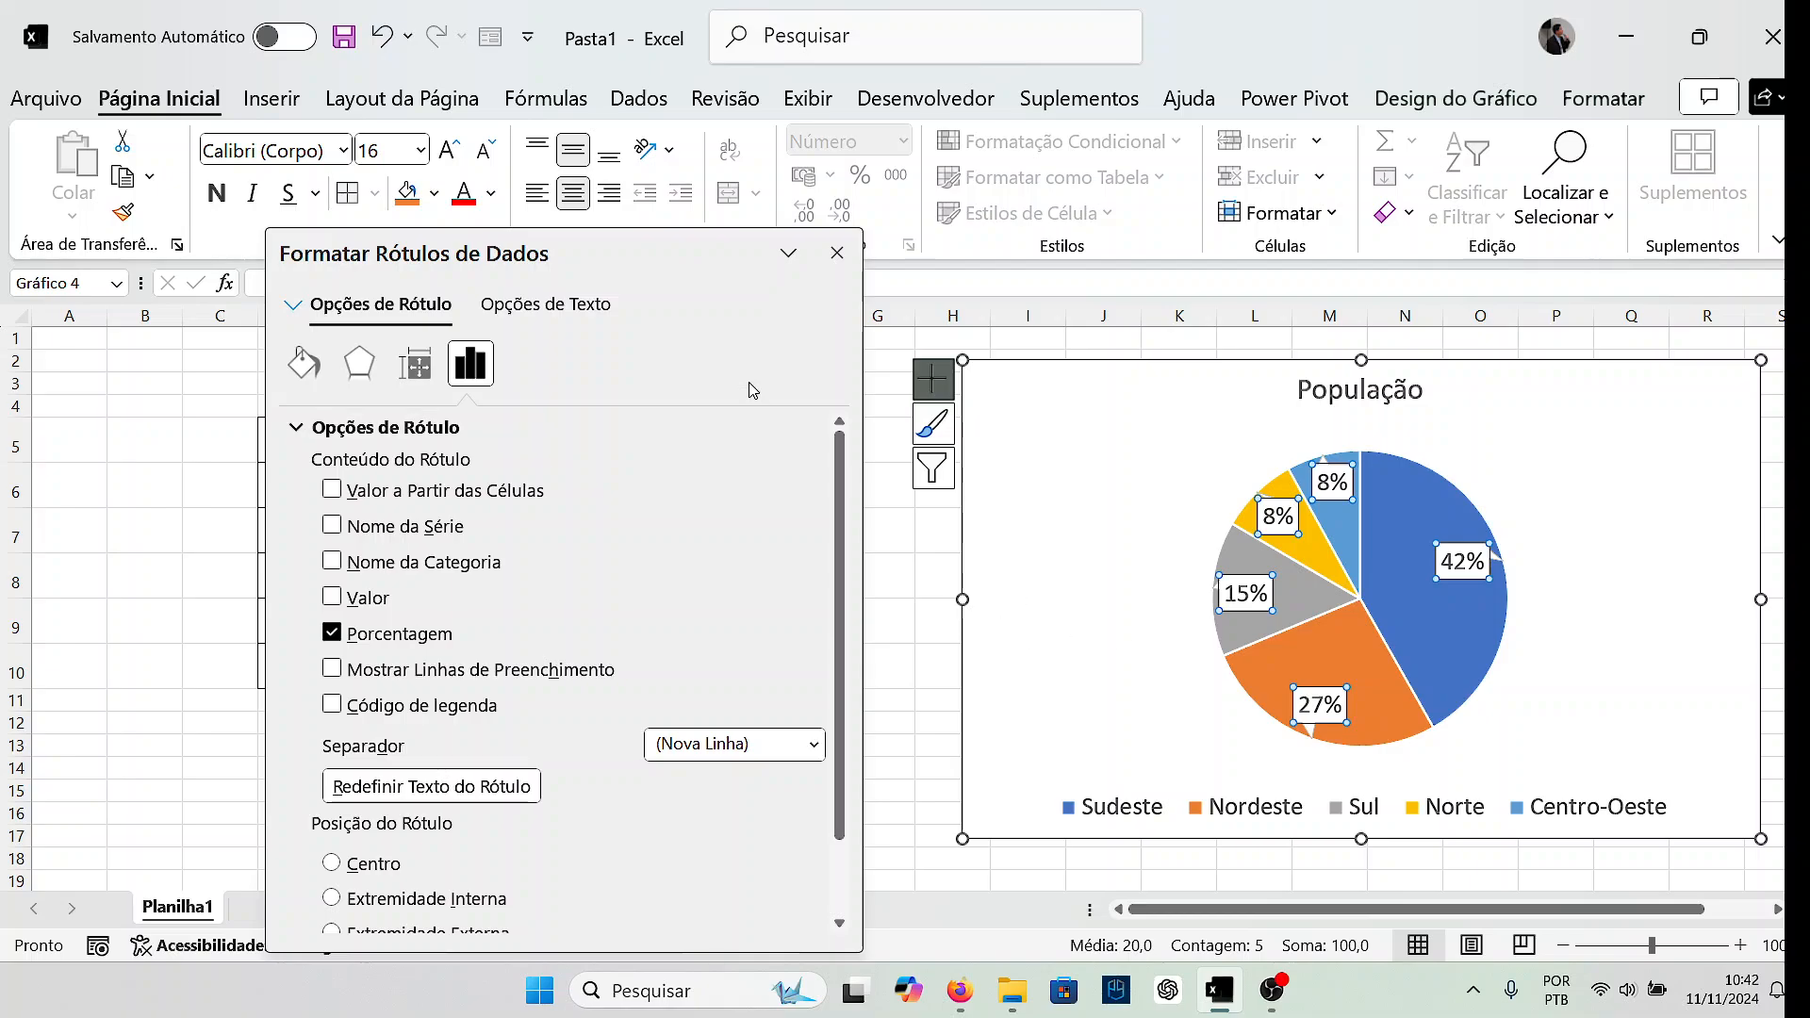
pyautogui.moveTo(693, 257); pyautogui.dragTo(575, 426)
pyautogui.click(698, 476)
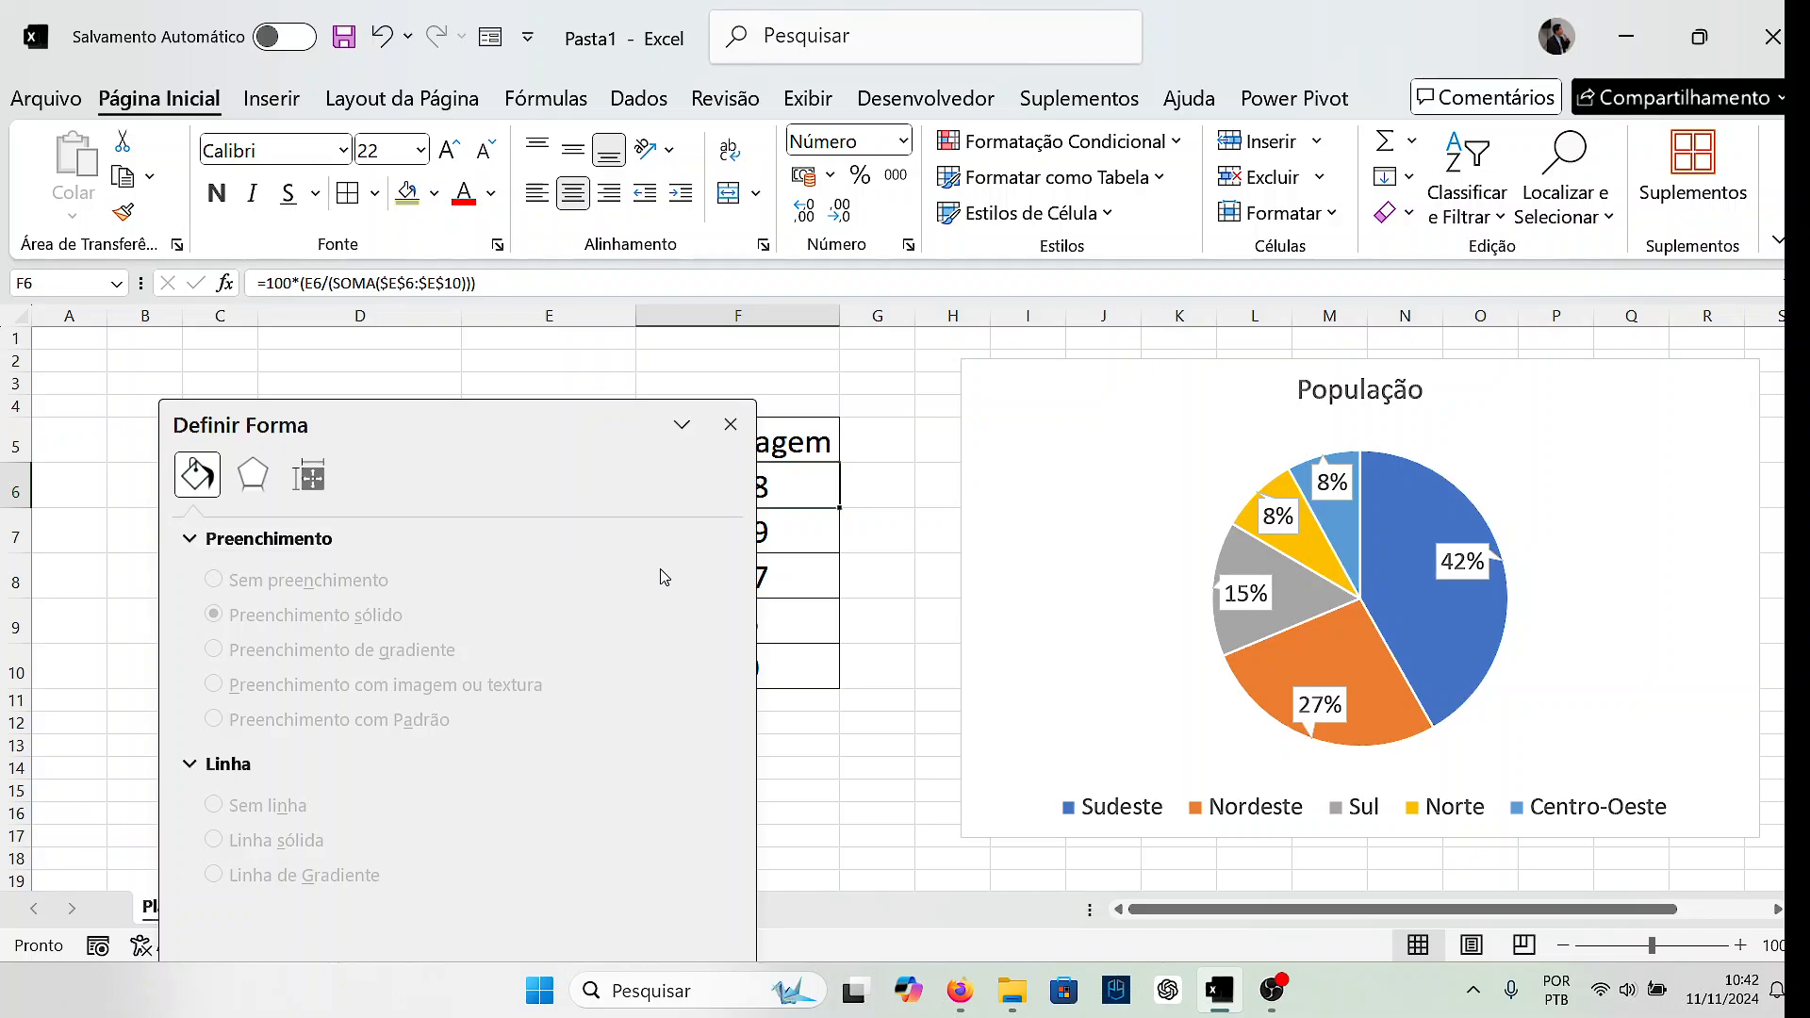
pyautogui.click(730, 424)
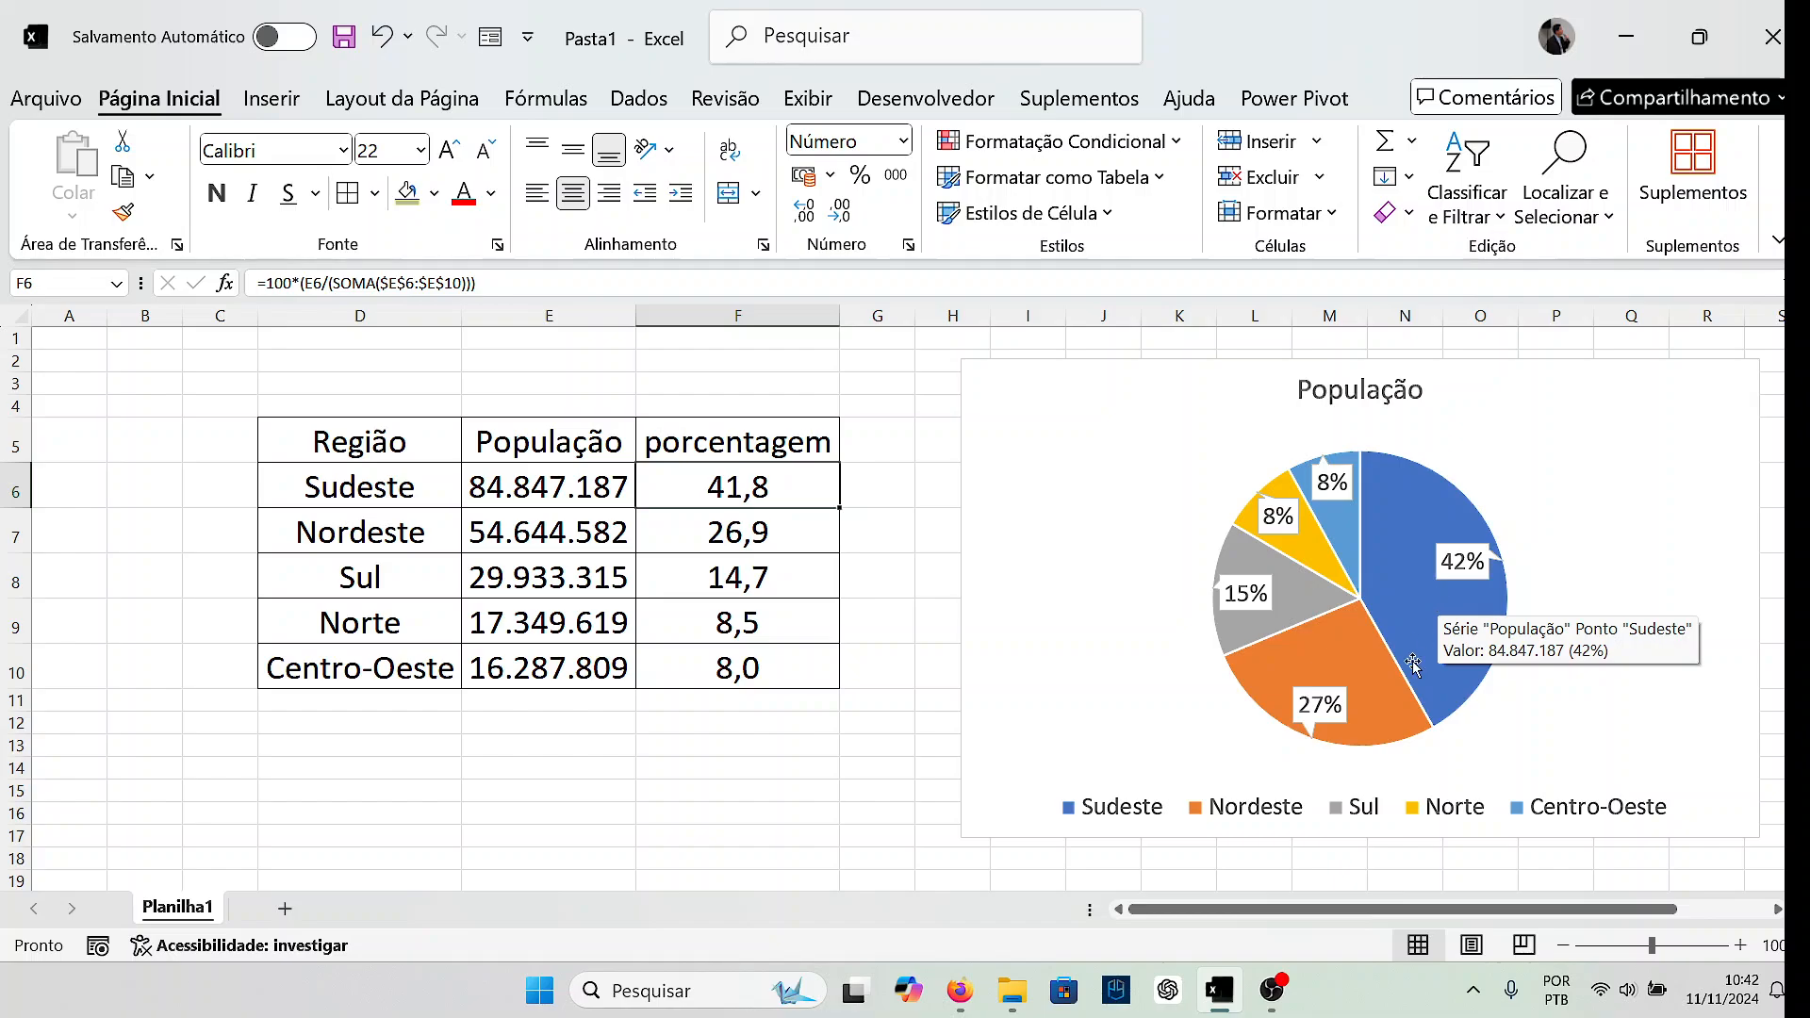
# Delete the porcentagem column F from the sheet.
pyautogui.click(1779, 911)
pyautogui.click(1779, 911)
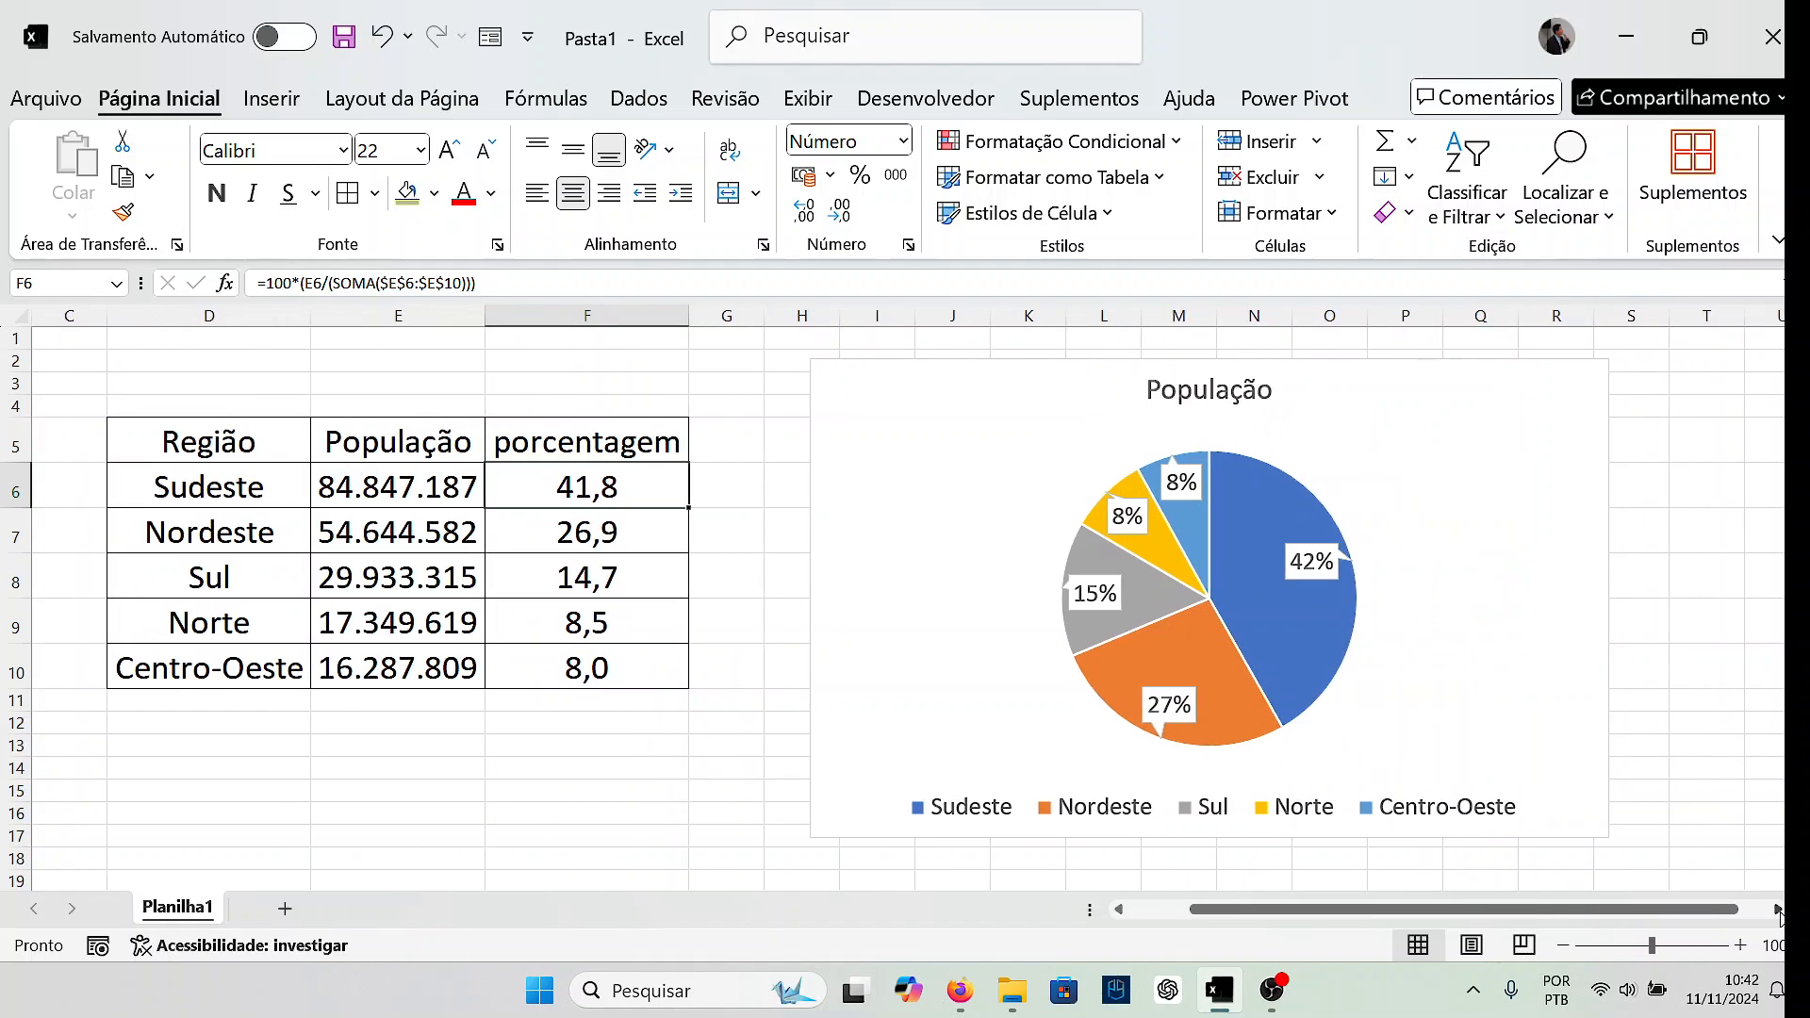
pyautogui.click(644, 317)
pyautogui.rightClick(650, 321)
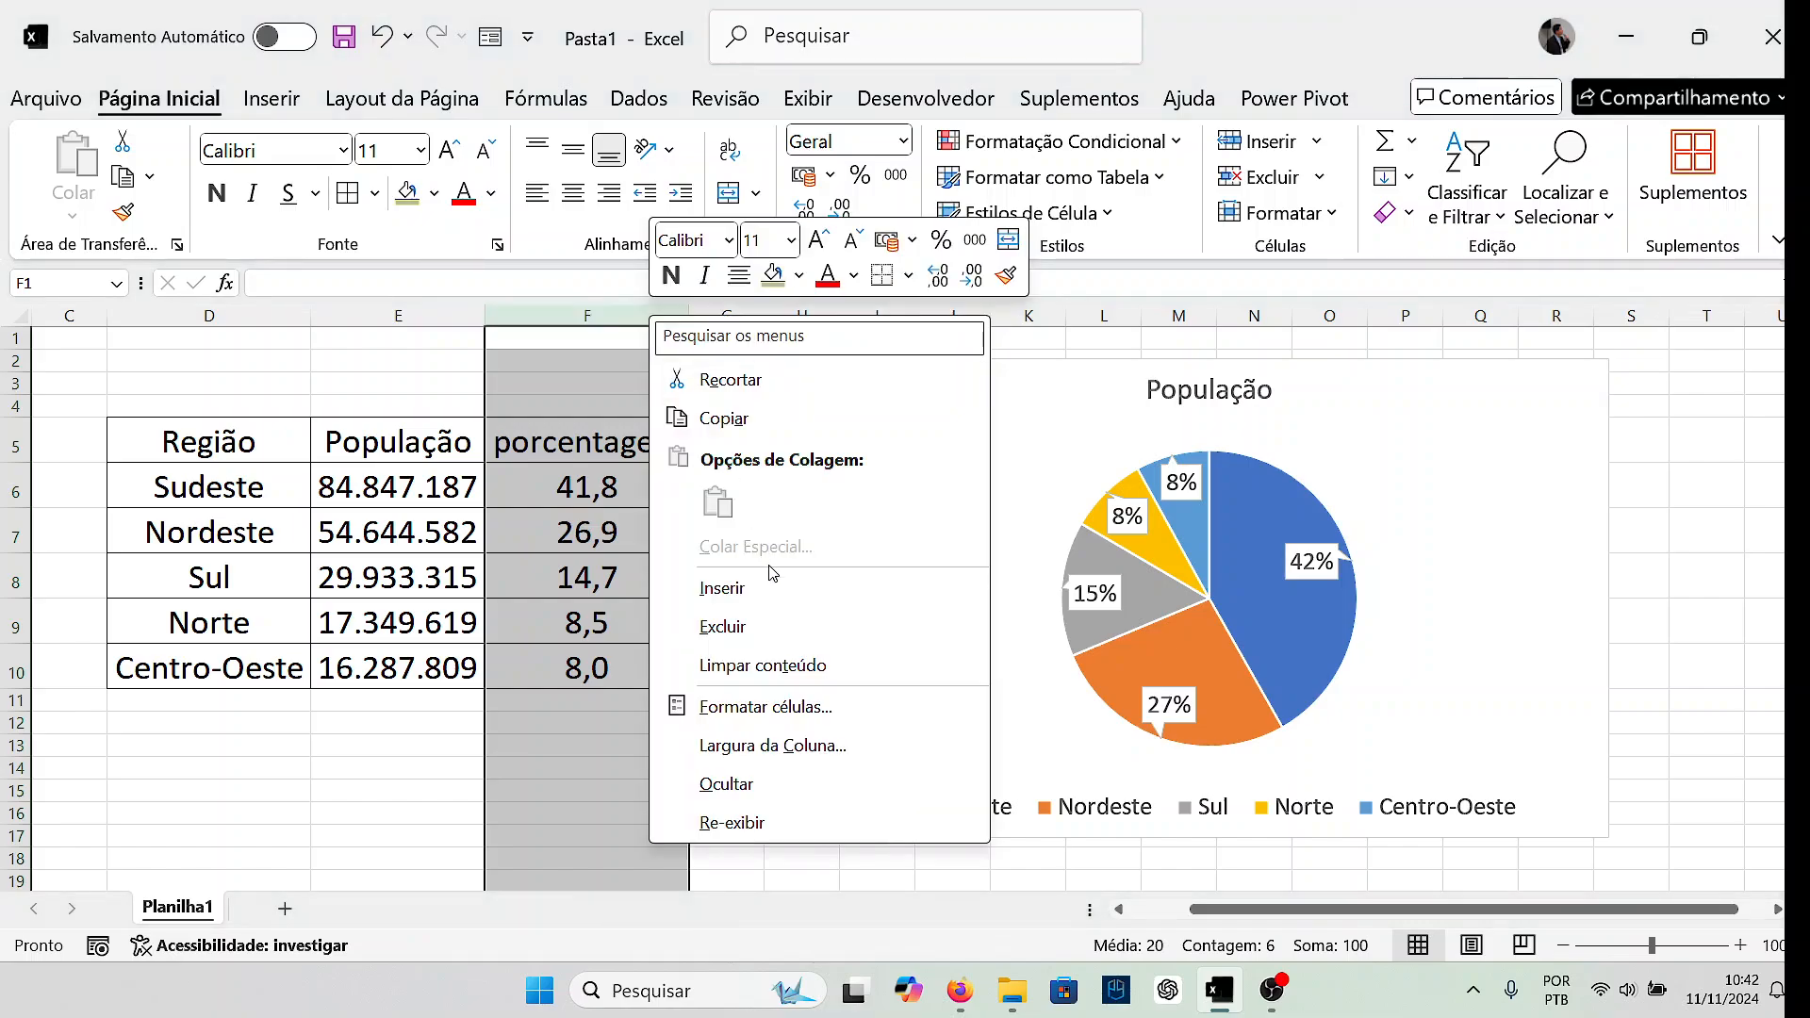
pyautogui.click(745, 623)
pyautogui.click(1450, 534)
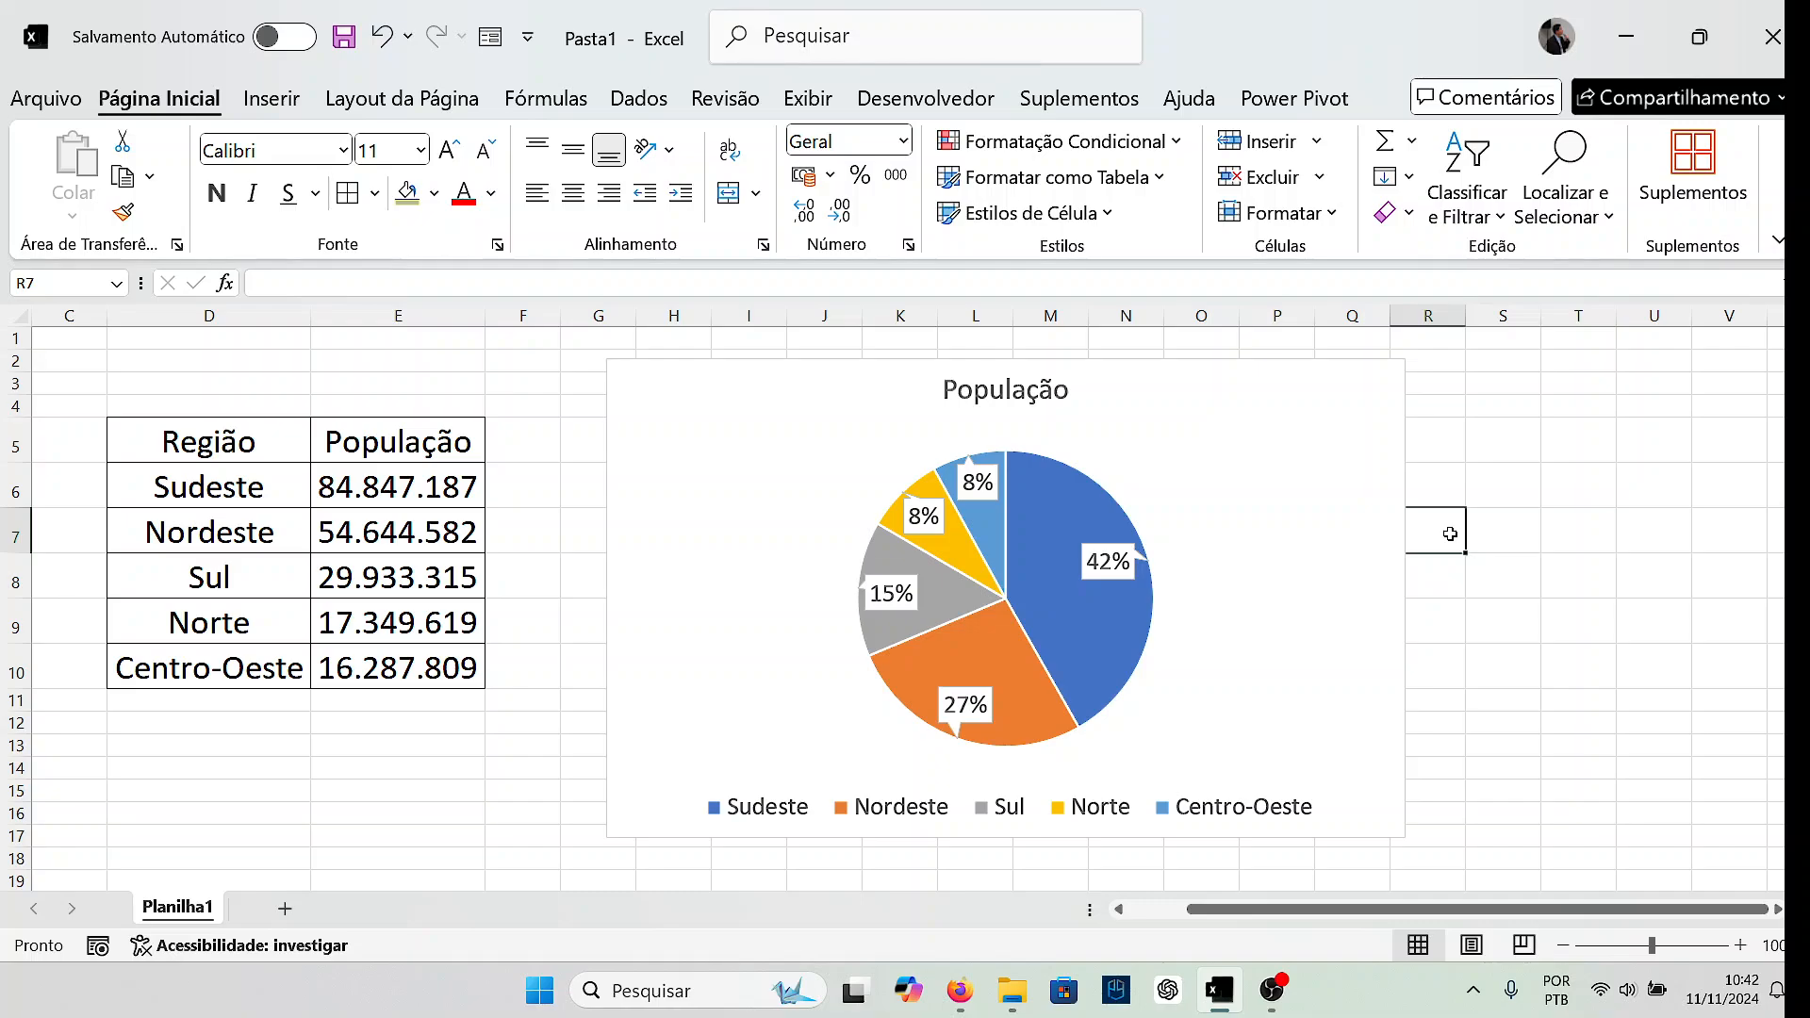
# Shrink the pie chart slightly so it ends near column Q and row 15.
pyautogui.click(1344, 374)
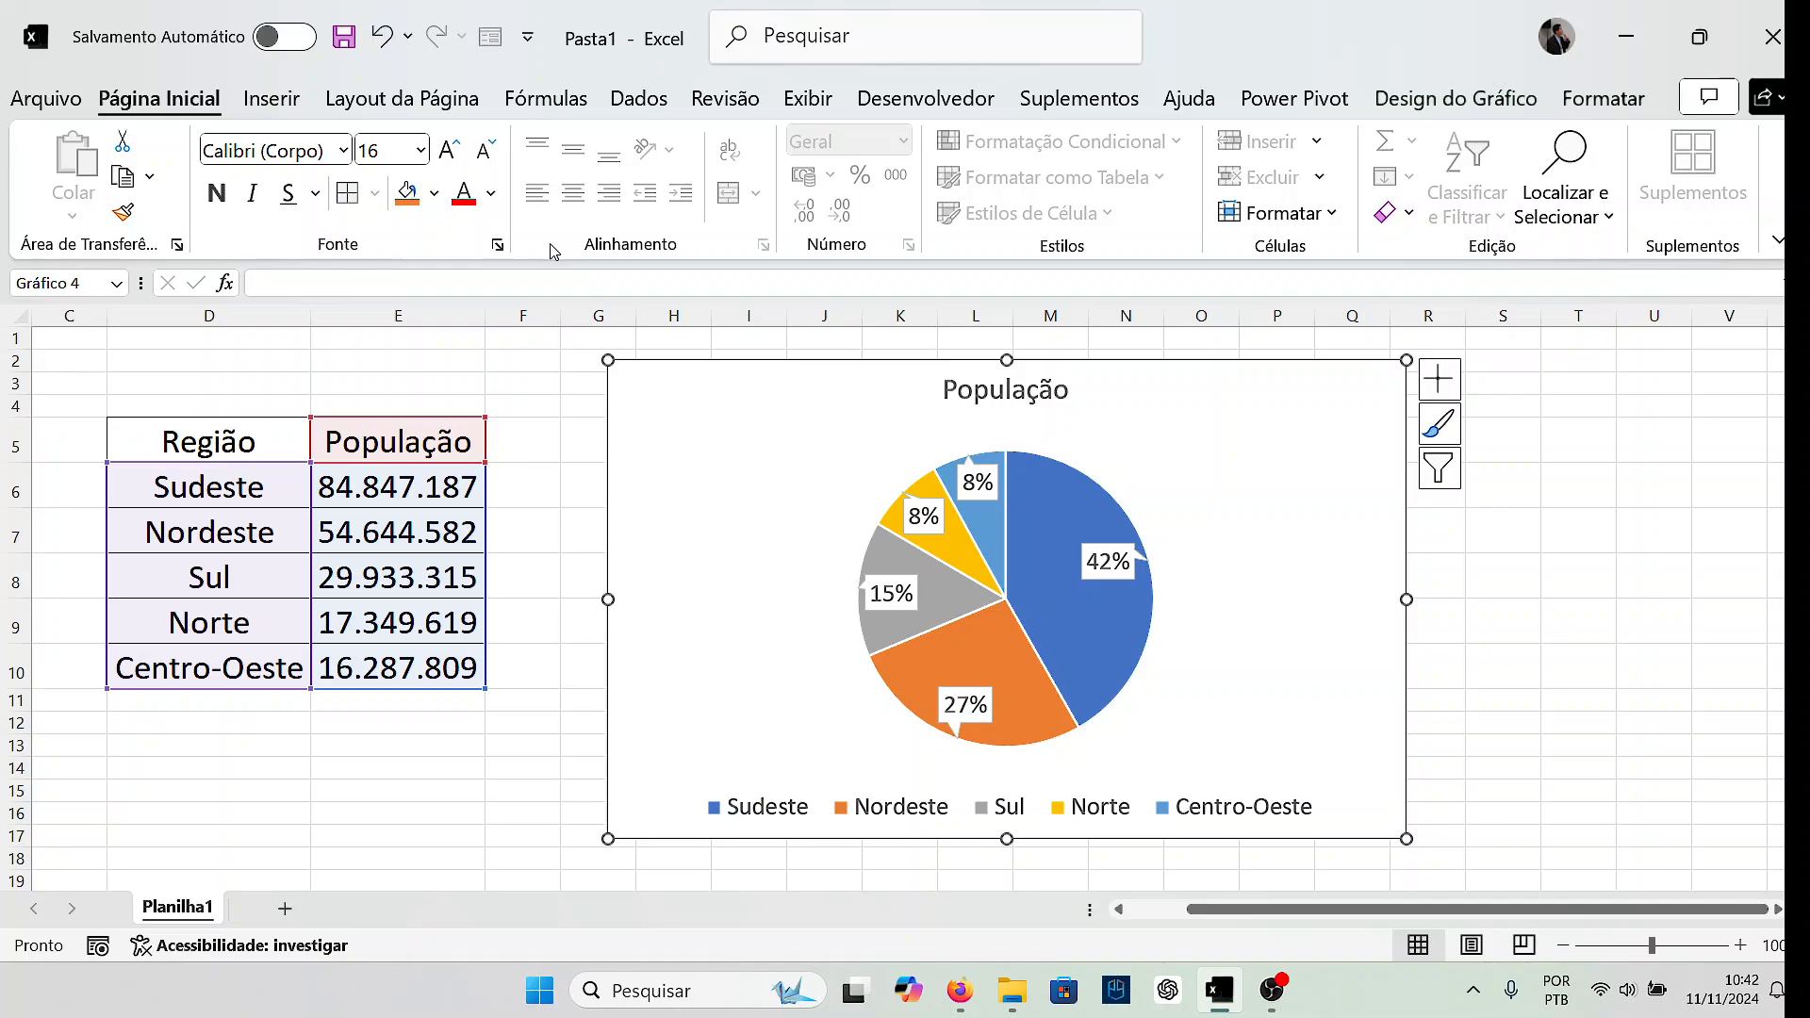
pyautogui.click(541, 377)
pyautogui.click(639, 360)
pyautogui.click(1471, 657)
pyautogui.moveTo(207, 441); pyautogui.dragTo(387, 654)
pyautogui.click(1273, 619)
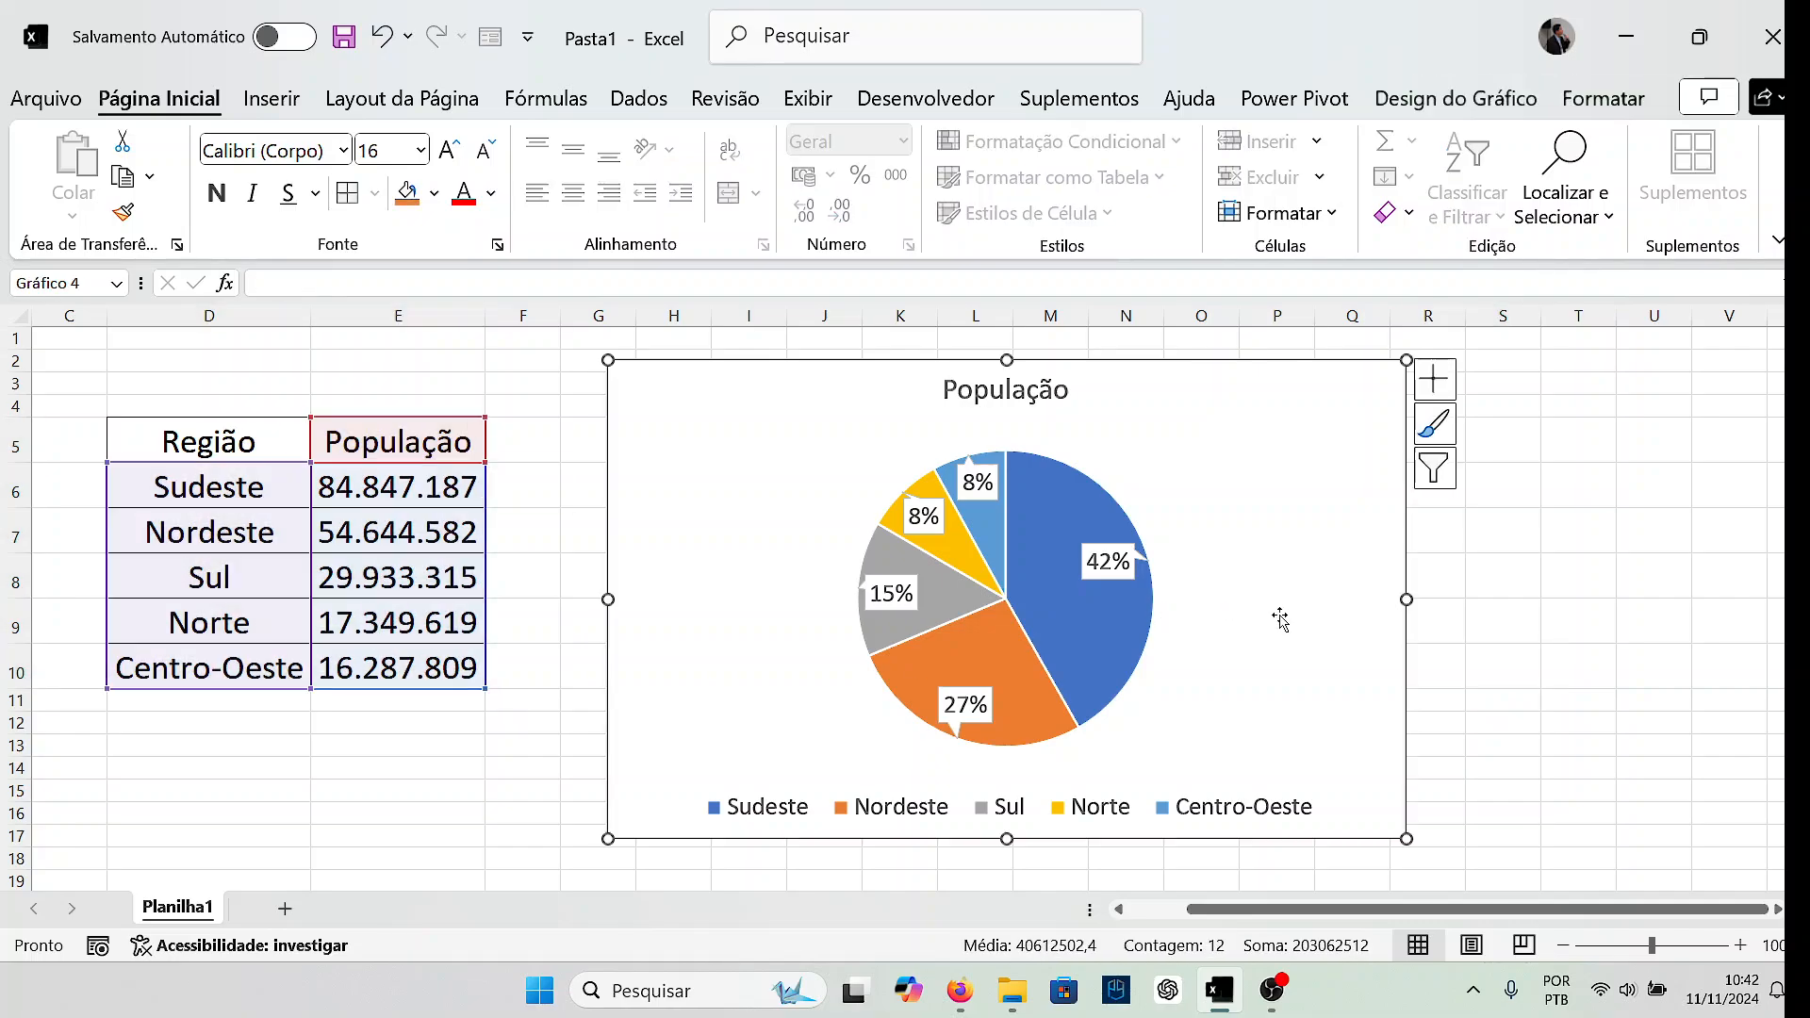
pyautogui.moveTo(1338, 827); pyautogui.dragTo(1356, 808)
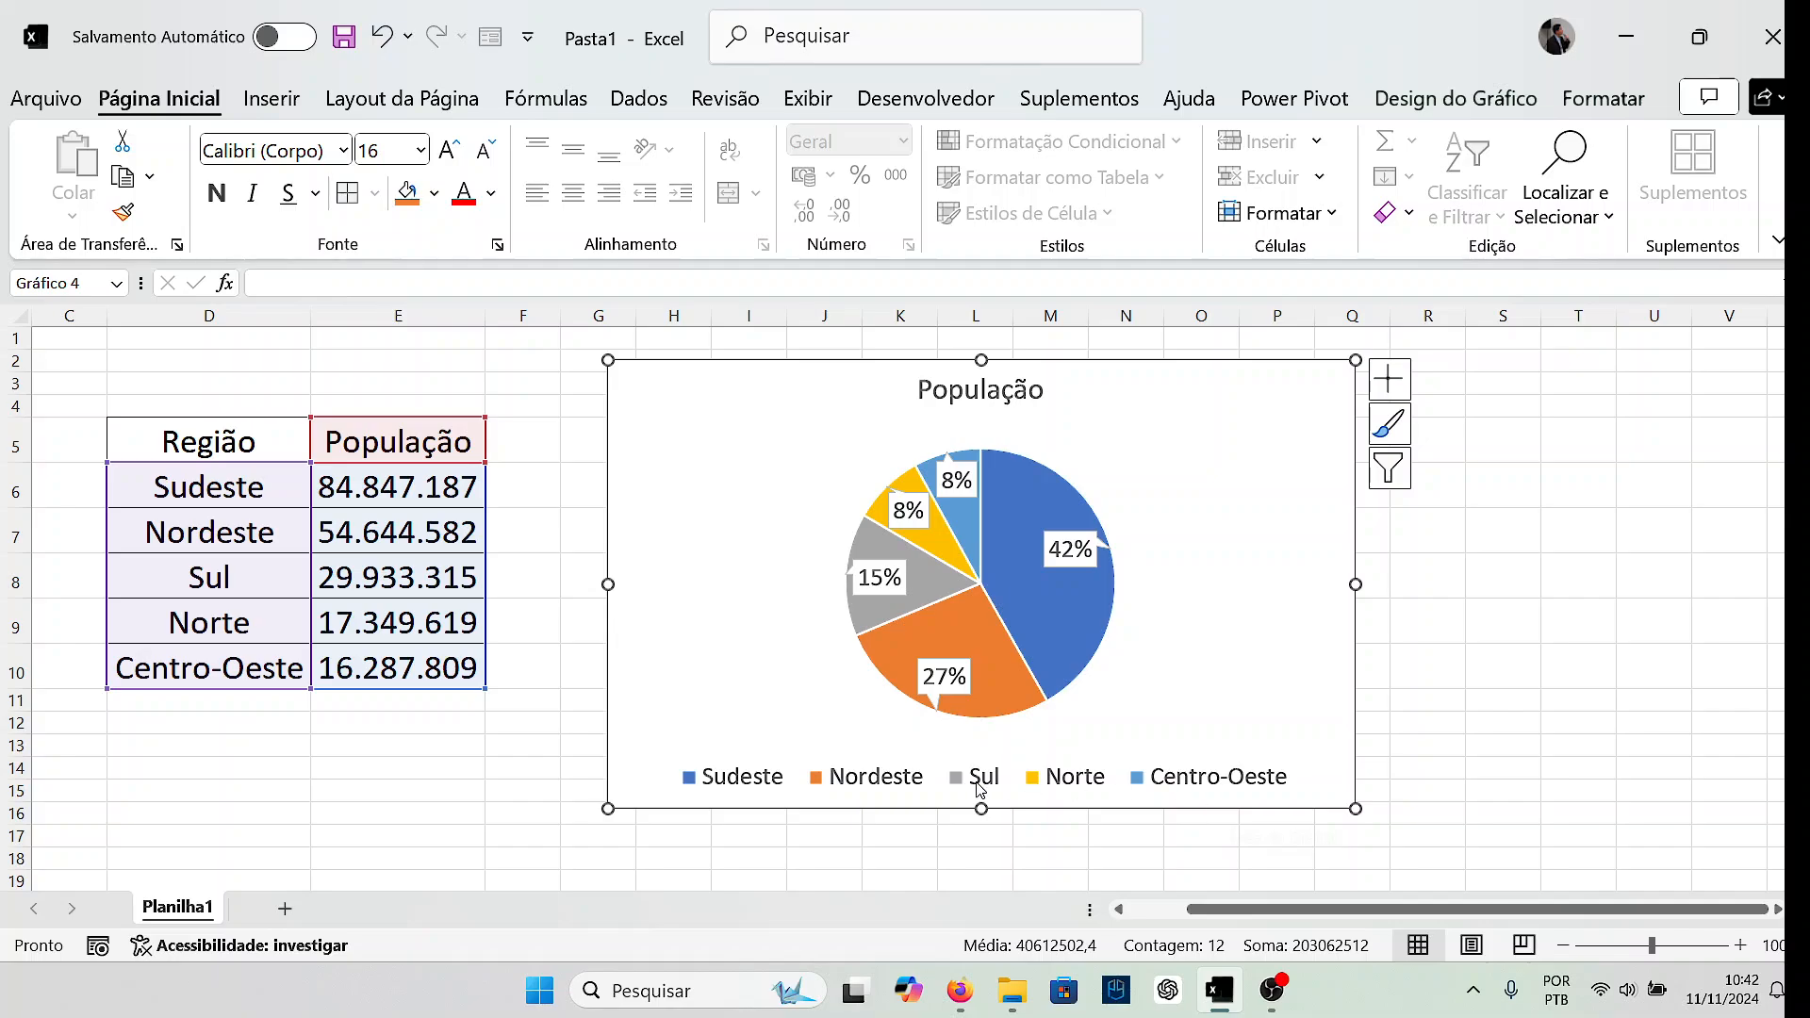
pyautogui.click(637, 819)
# Insert a 3-D pie chart from the table D5:E10 and move it to the far side of the existing pie chart.
pyautogui.moveTo(244, 447); pyautogui.dragTo(396, 672)
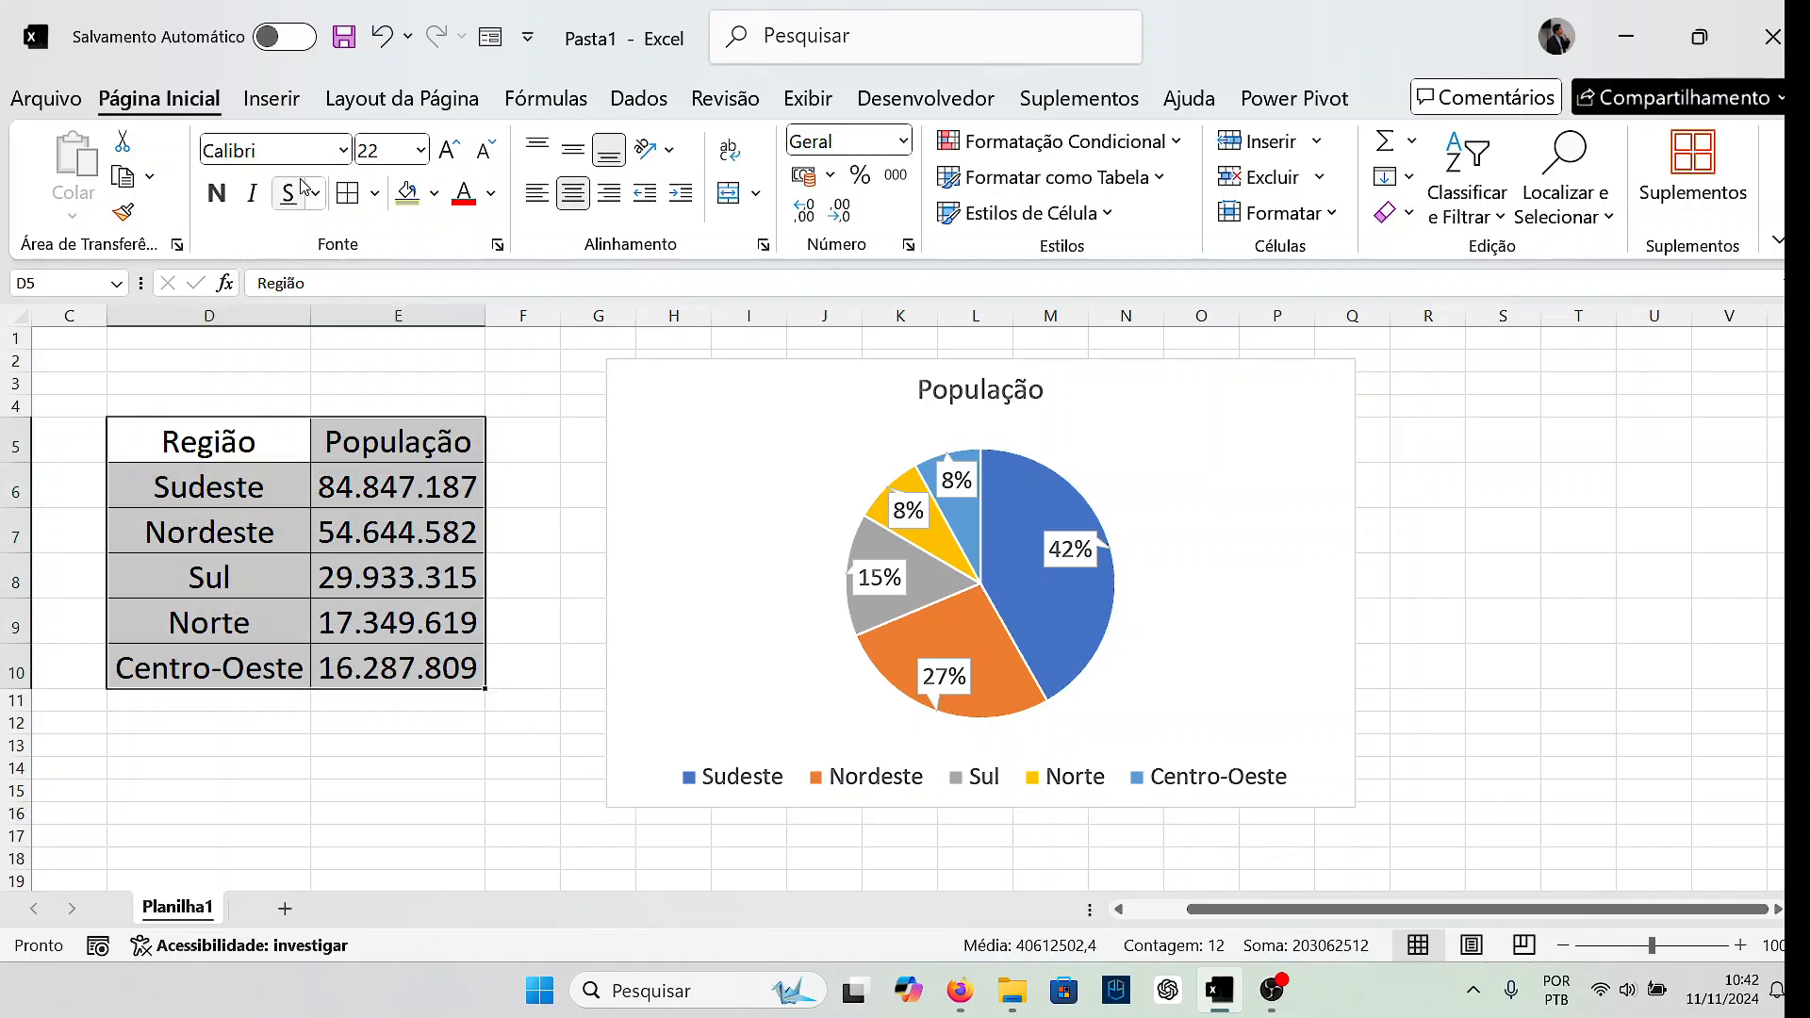
pyautogui.click(271, 99)
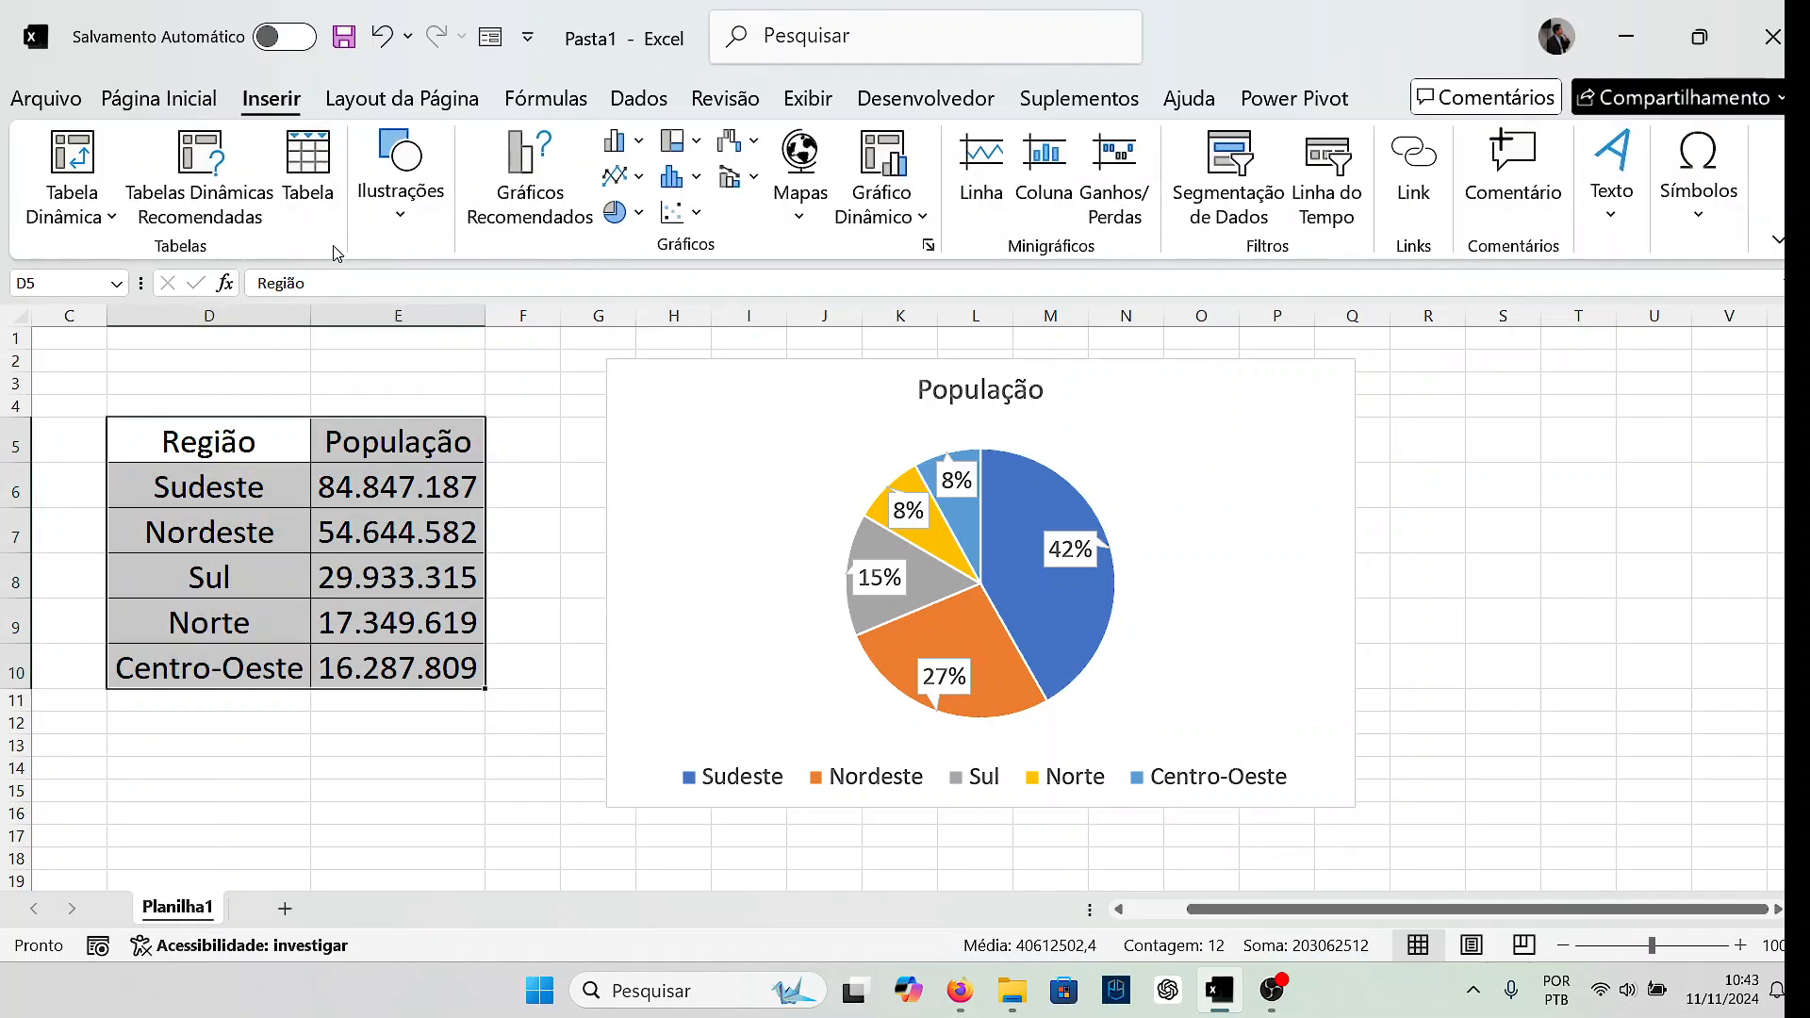
pyautogui.click(640, 213)
pyautogui.click(641, 449)
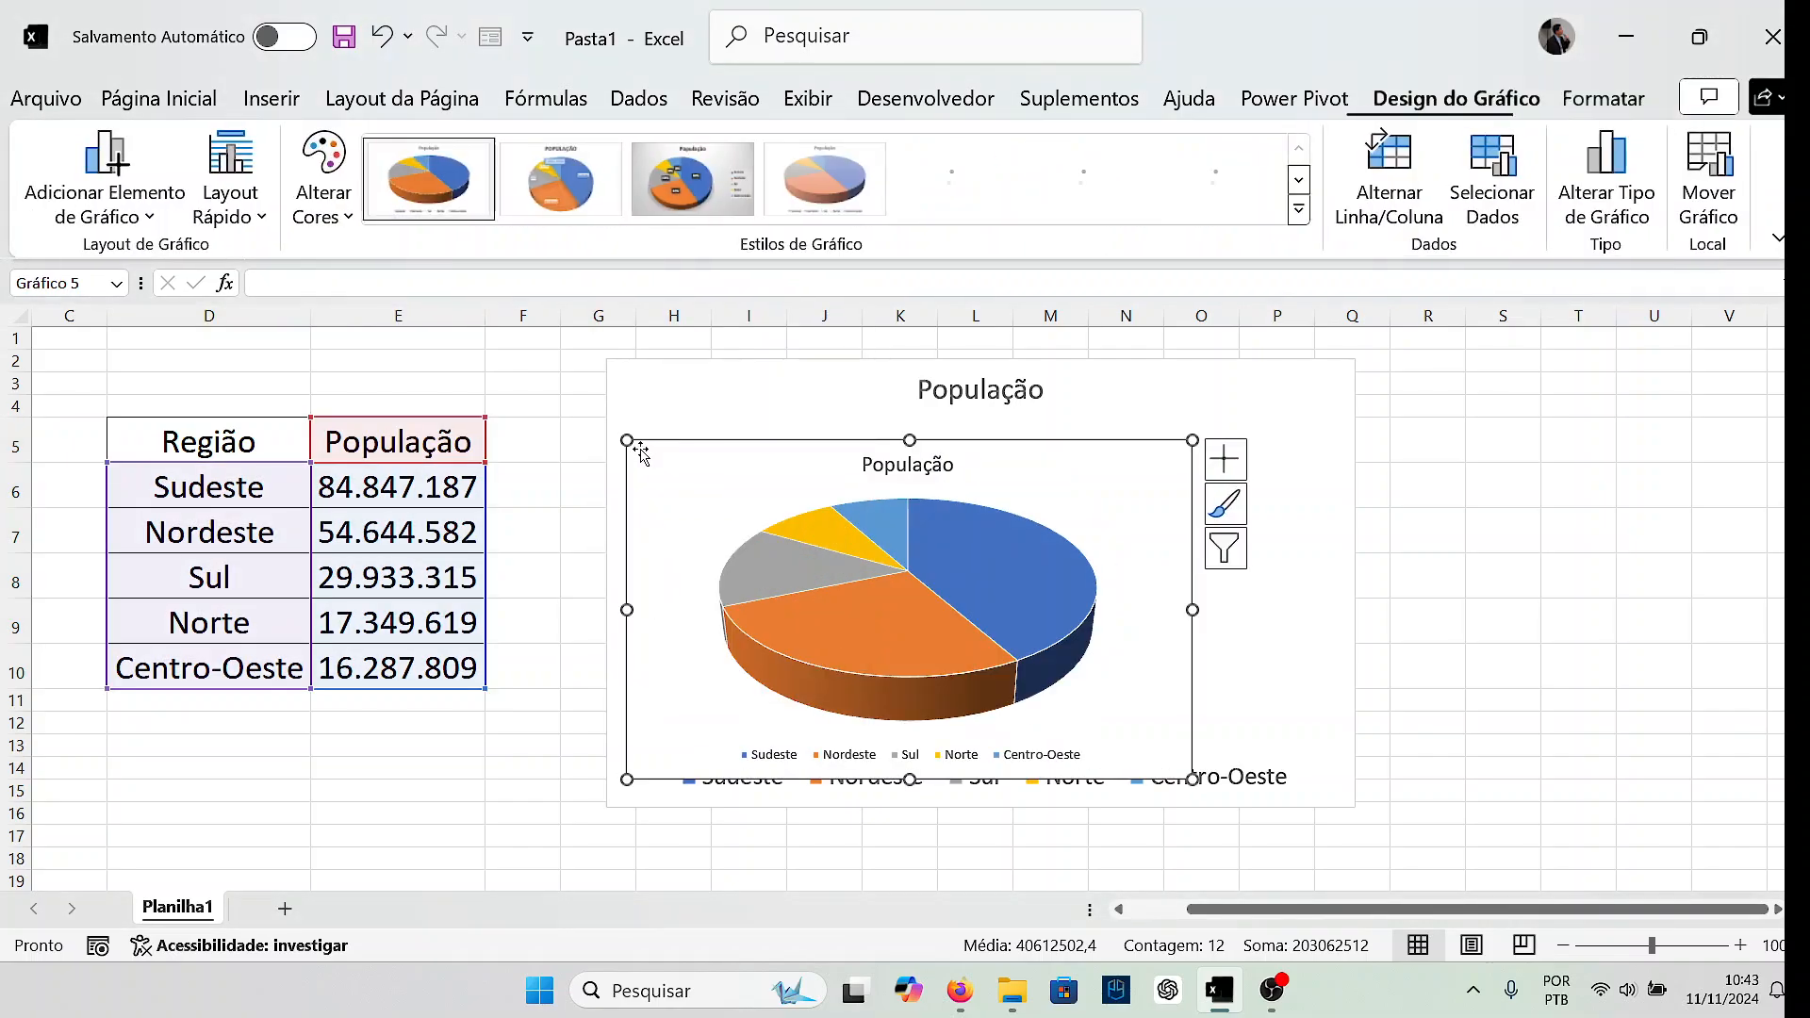
pyautogui.moveTo(801, 443); pyautogui.dragTo(1474, 493)
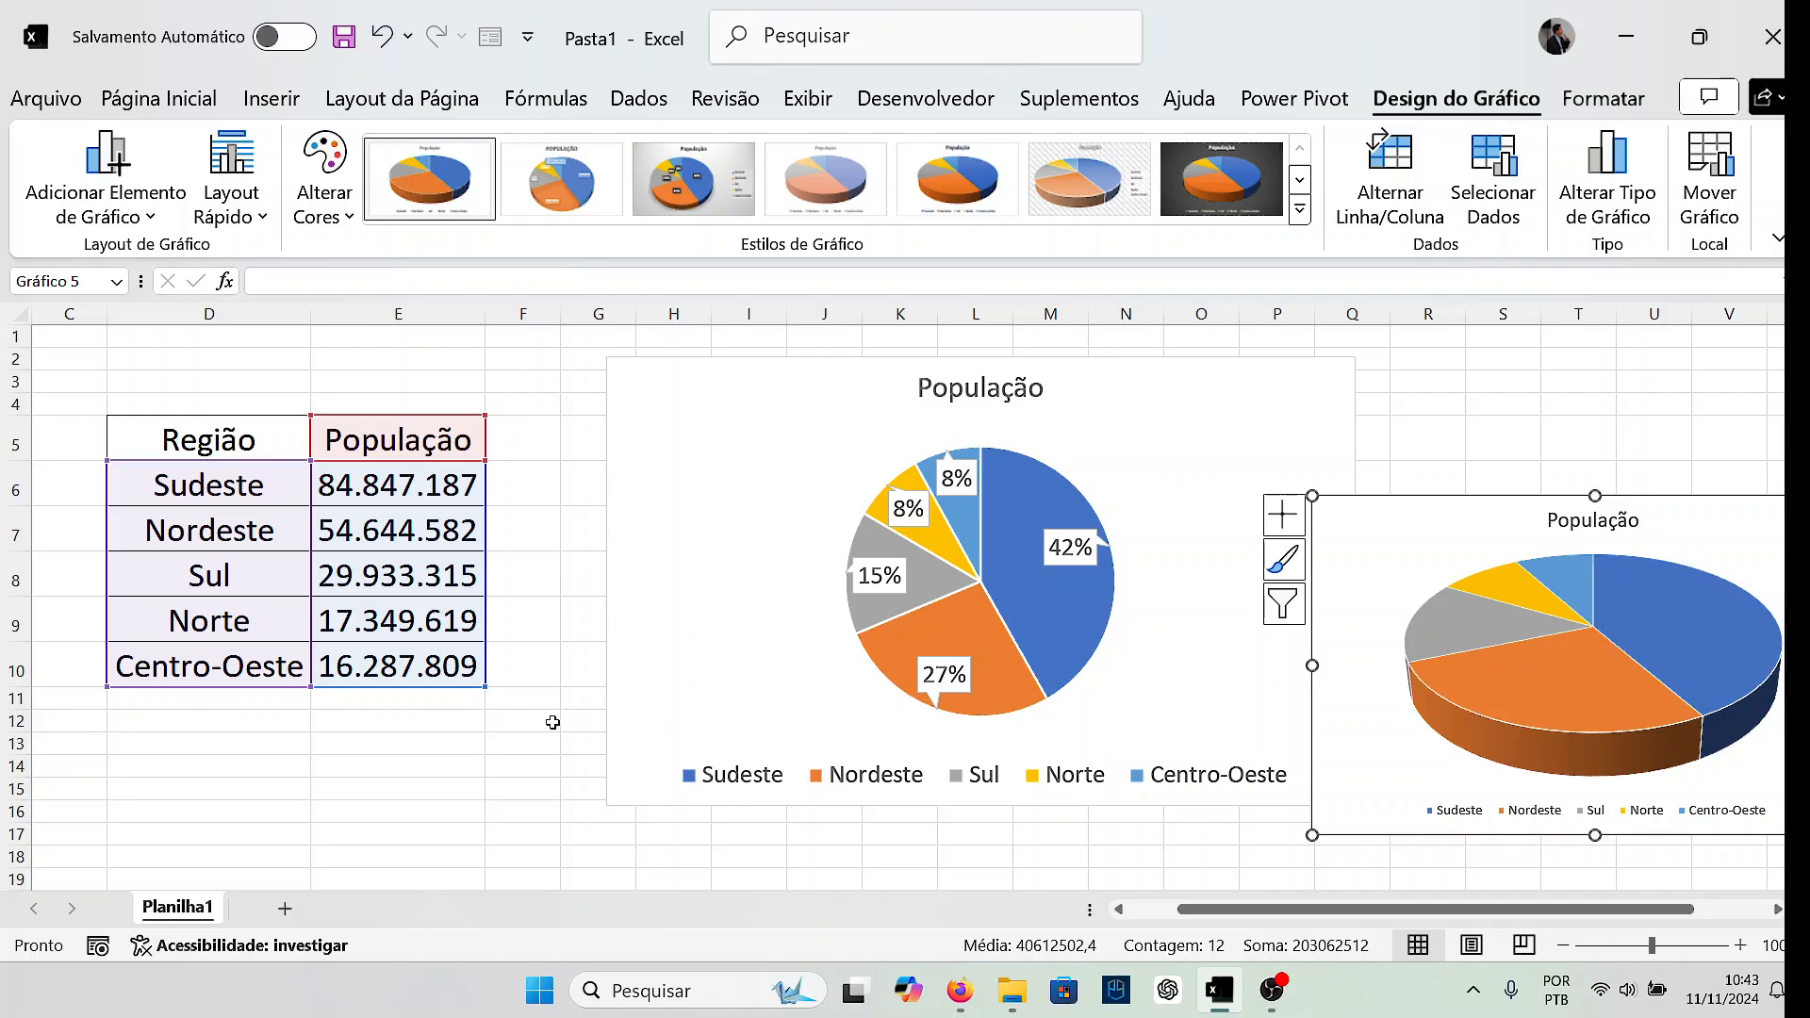
# Reduce the size of the flat pie chart, move it close to the table and place the 3-D pie chart beside it.
pyautogui.click(660, 788)
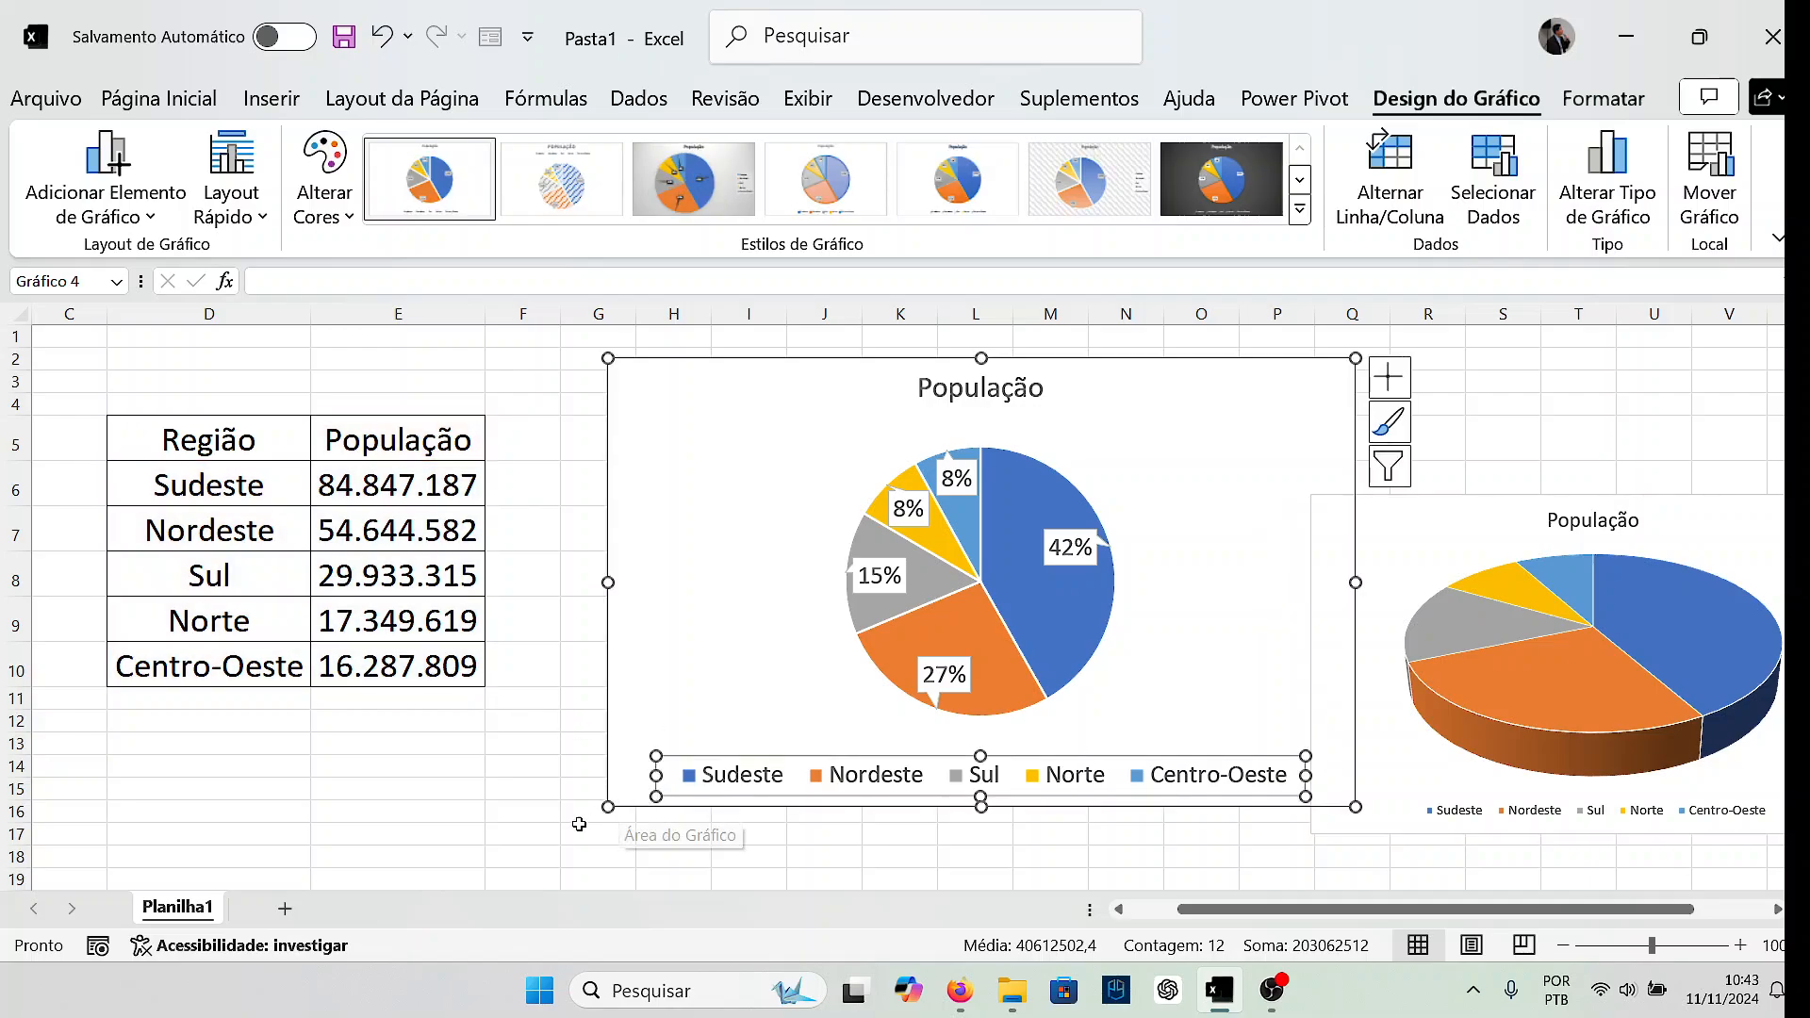
pyautogui.click(604, 831)
pyautogui.click(628, 798)
pyautogui.moveTo(608, 807); pyautogui.dragTo(744, 751)
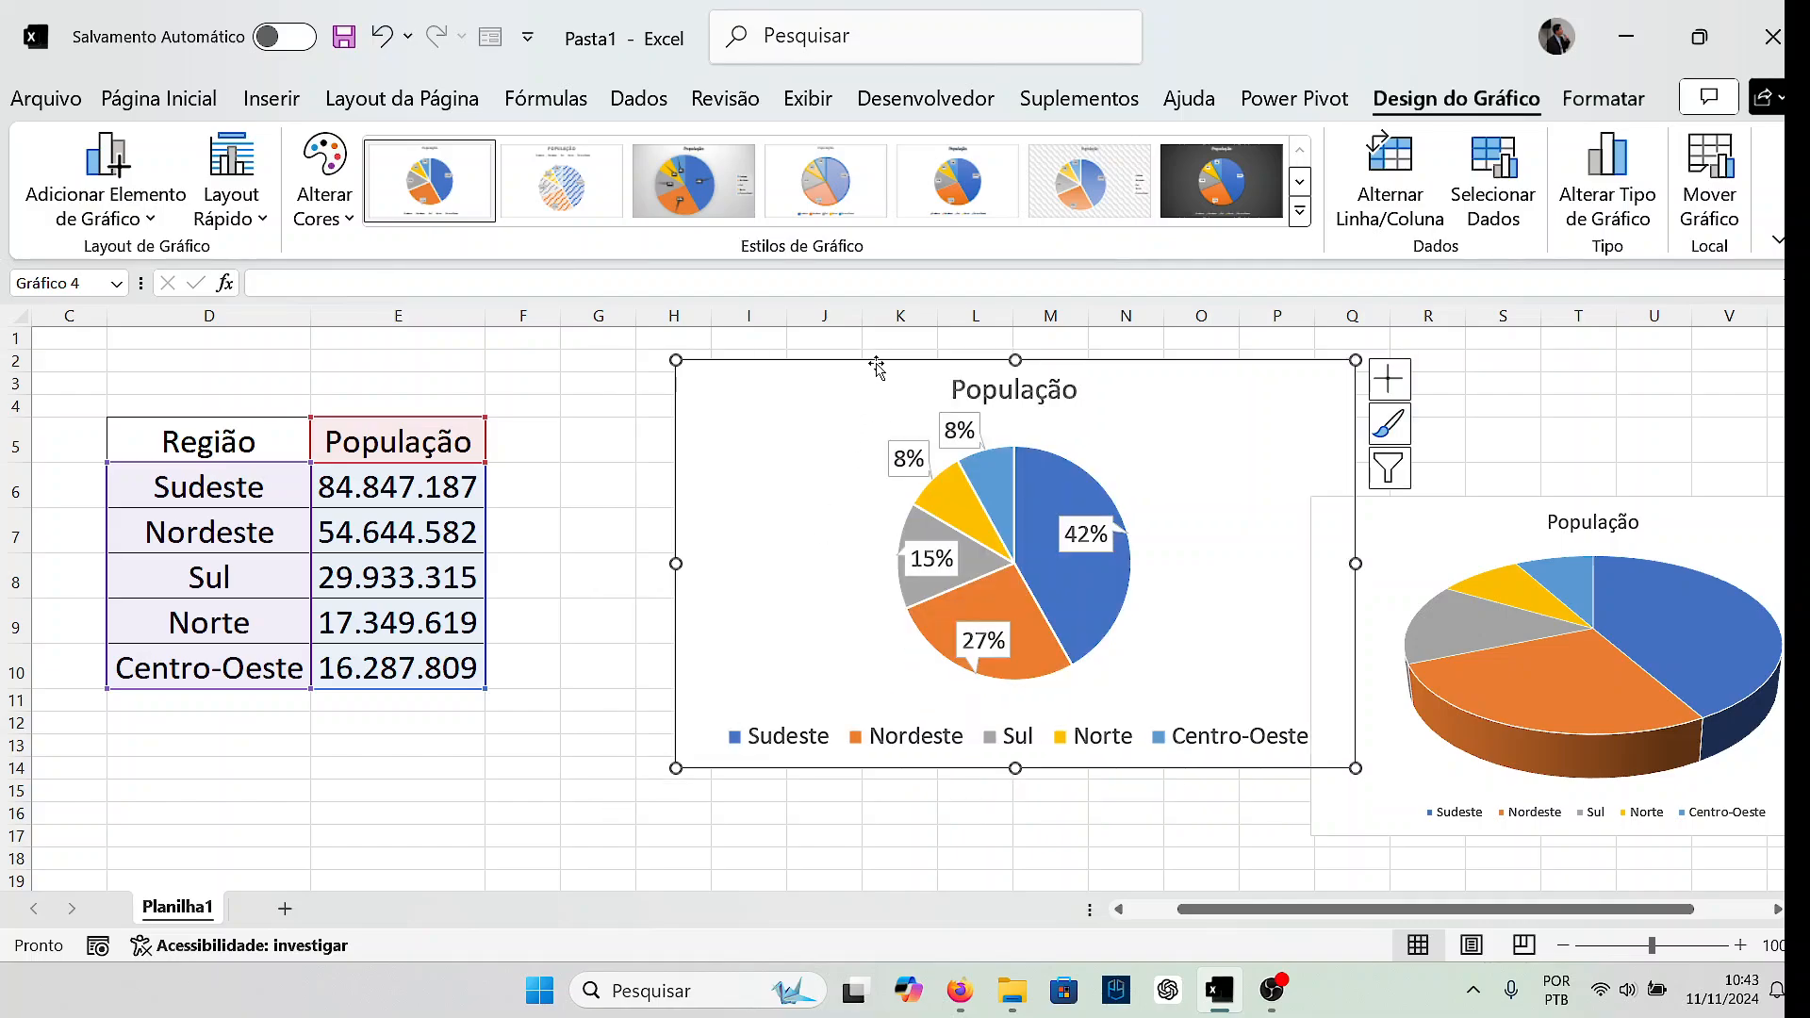
pyautogui.moveTo(870, 362); pyautogui.dragTo(697, 388)
pyautogui.moveTo(1415, 496); pyautogui.dragTo(1311, 373)
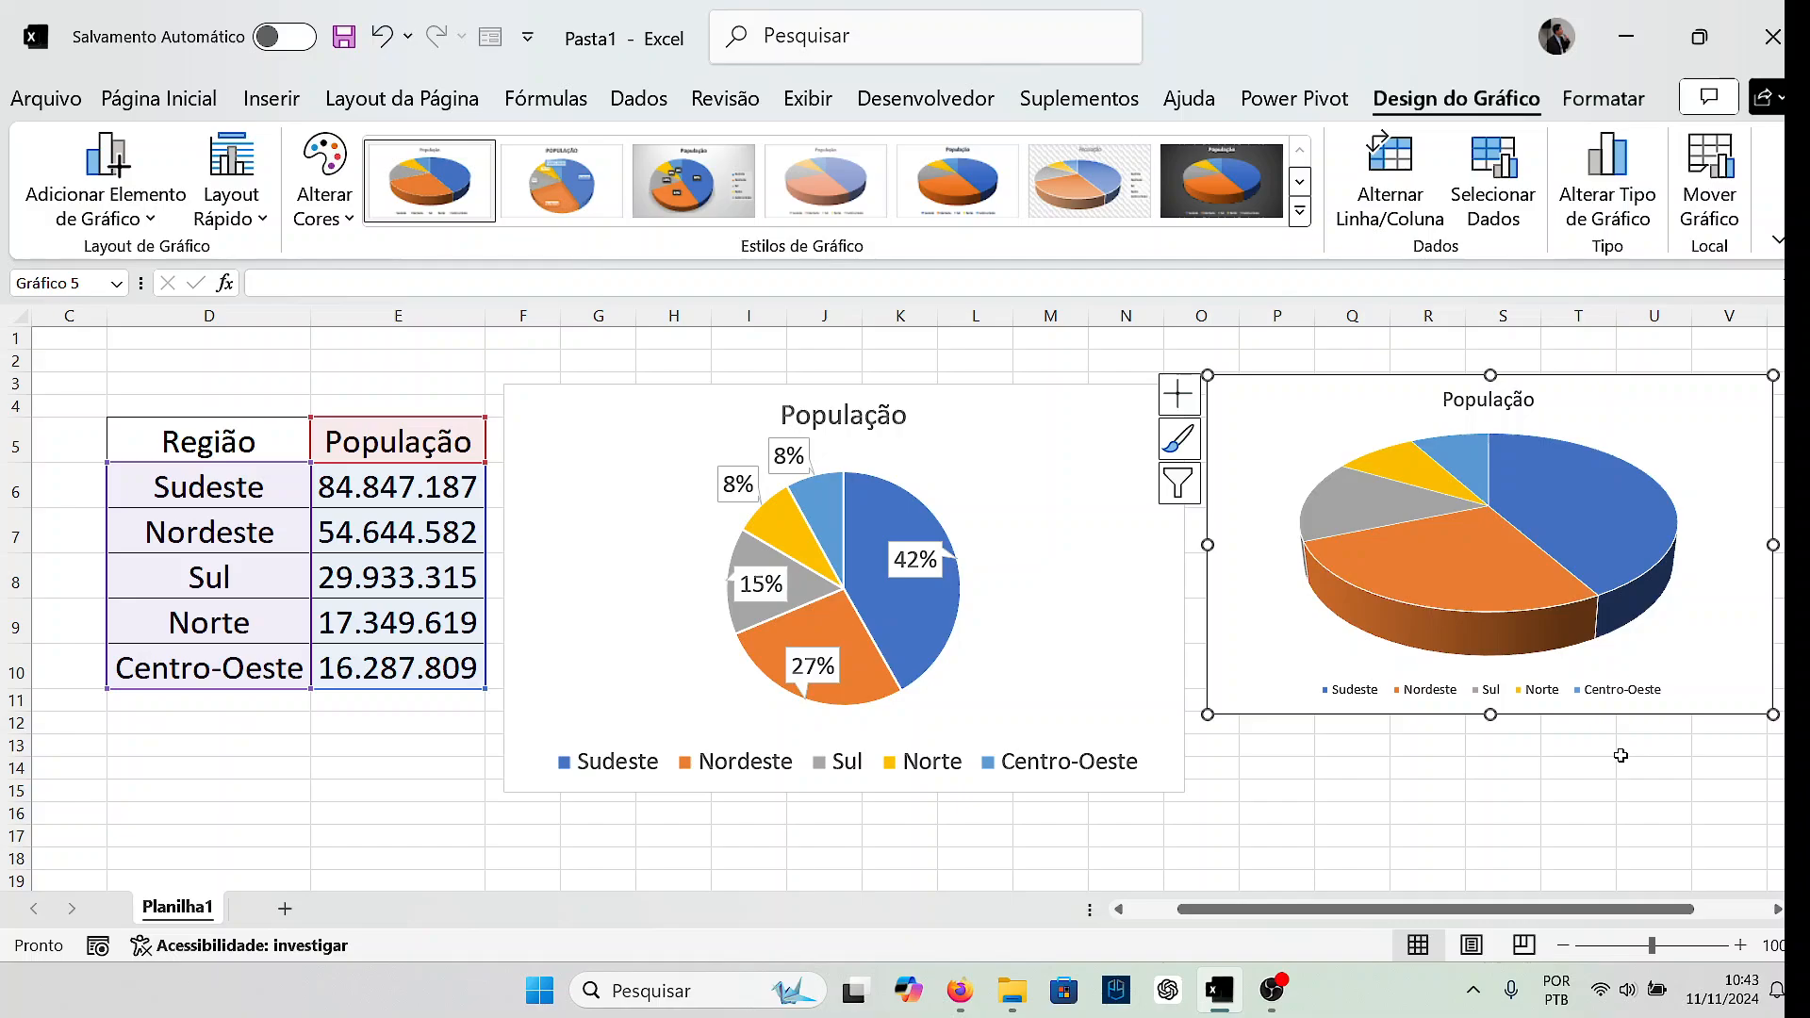
# Add data labels to the 3-D pie chart that show only the percentage (Porcentagem).
pyautogui.click(1179, 394)
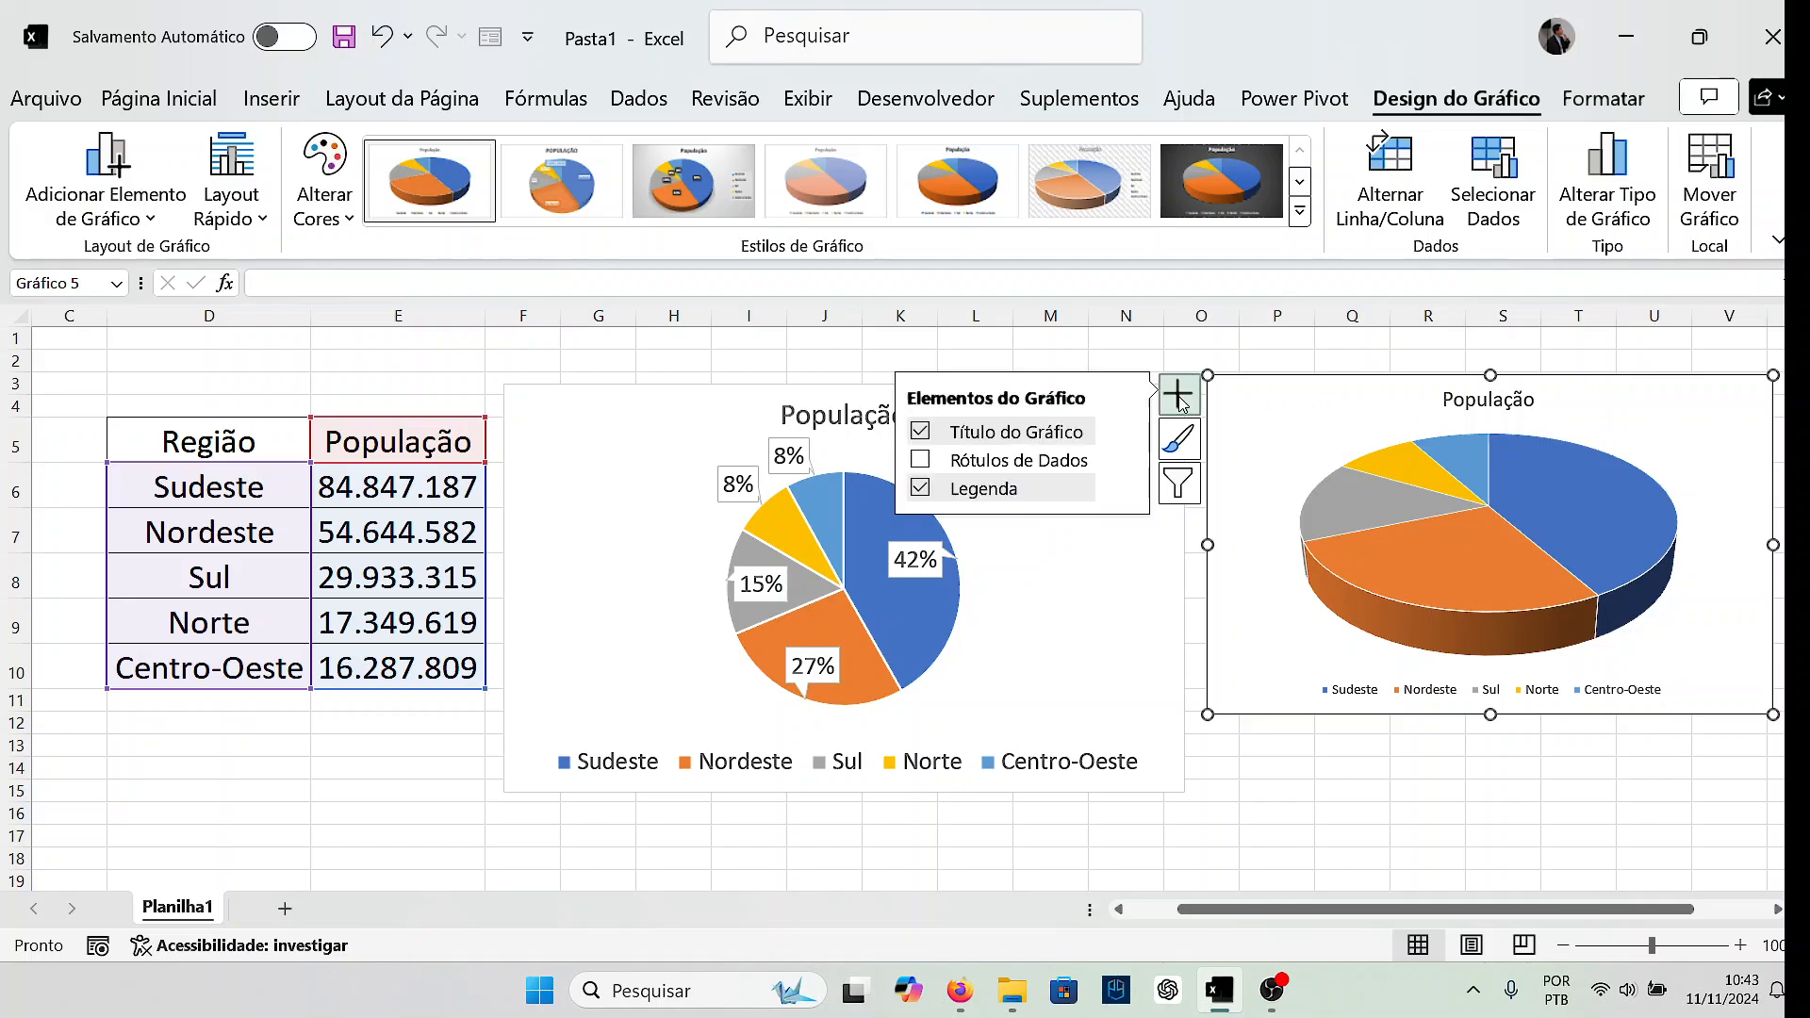
pyautogui.click(1127, 459)
pyautogui.click(1181, 657)
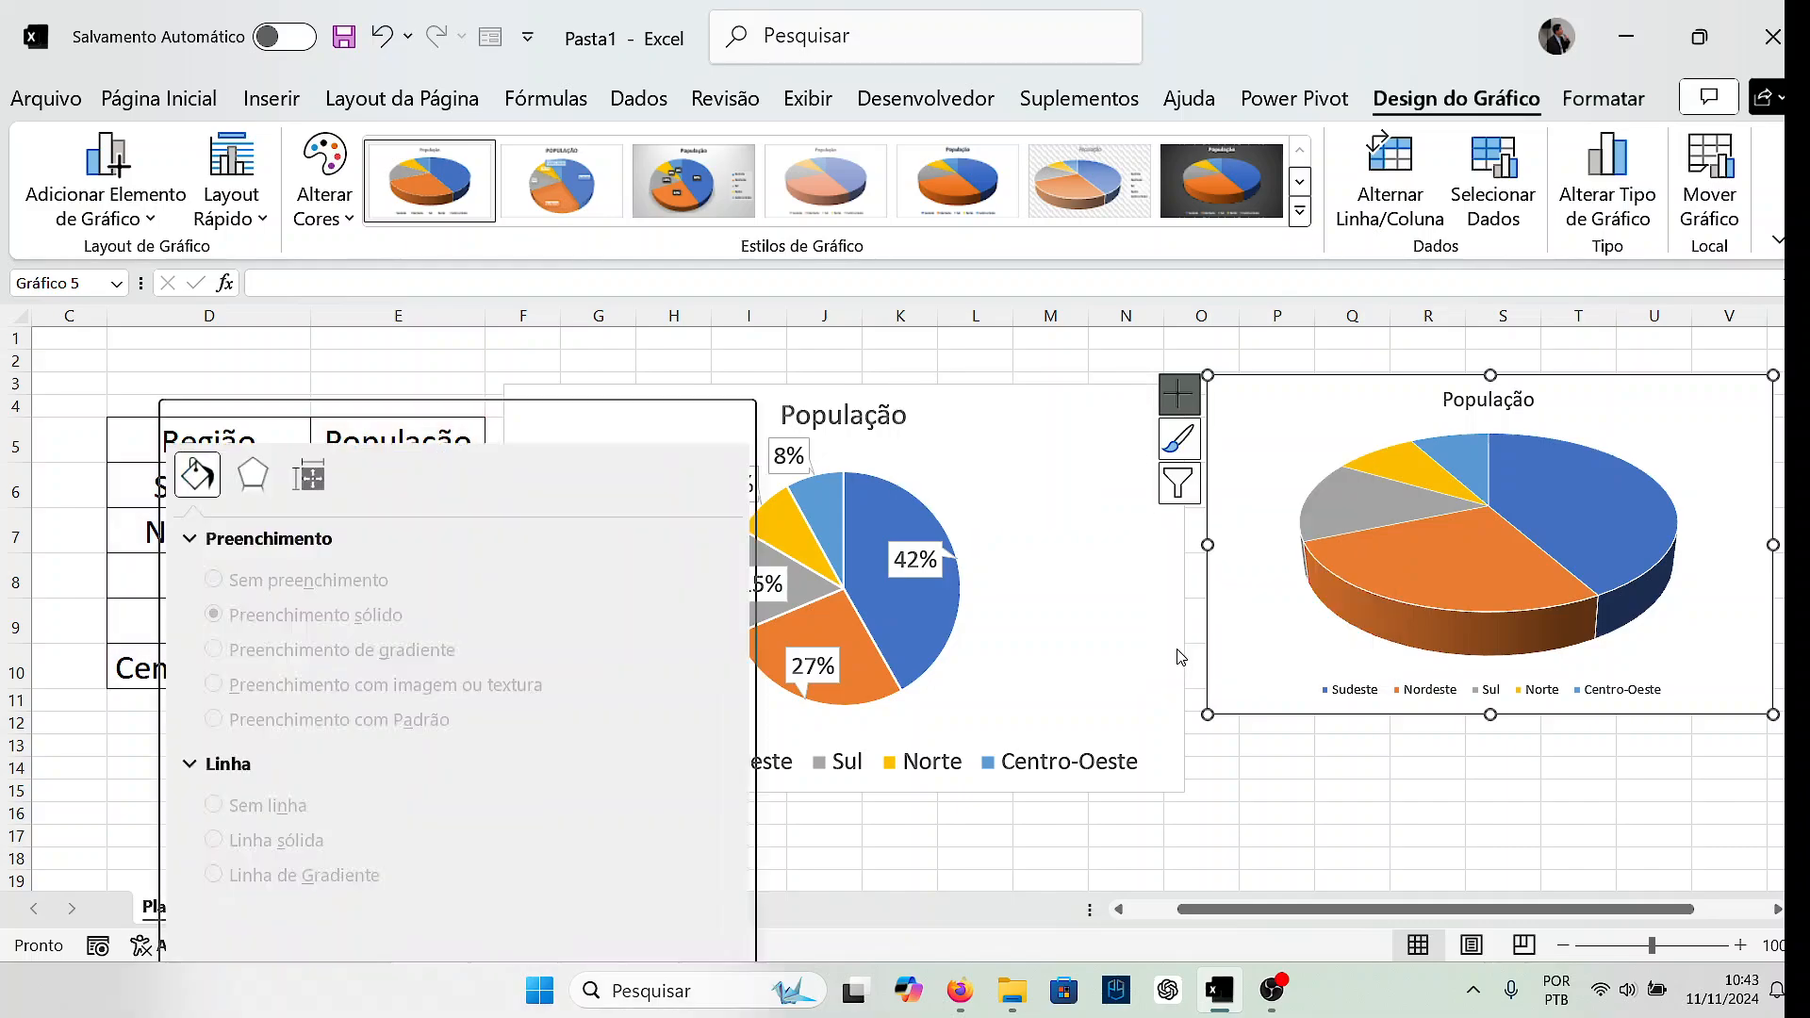
pyautogui.click(226, 771)
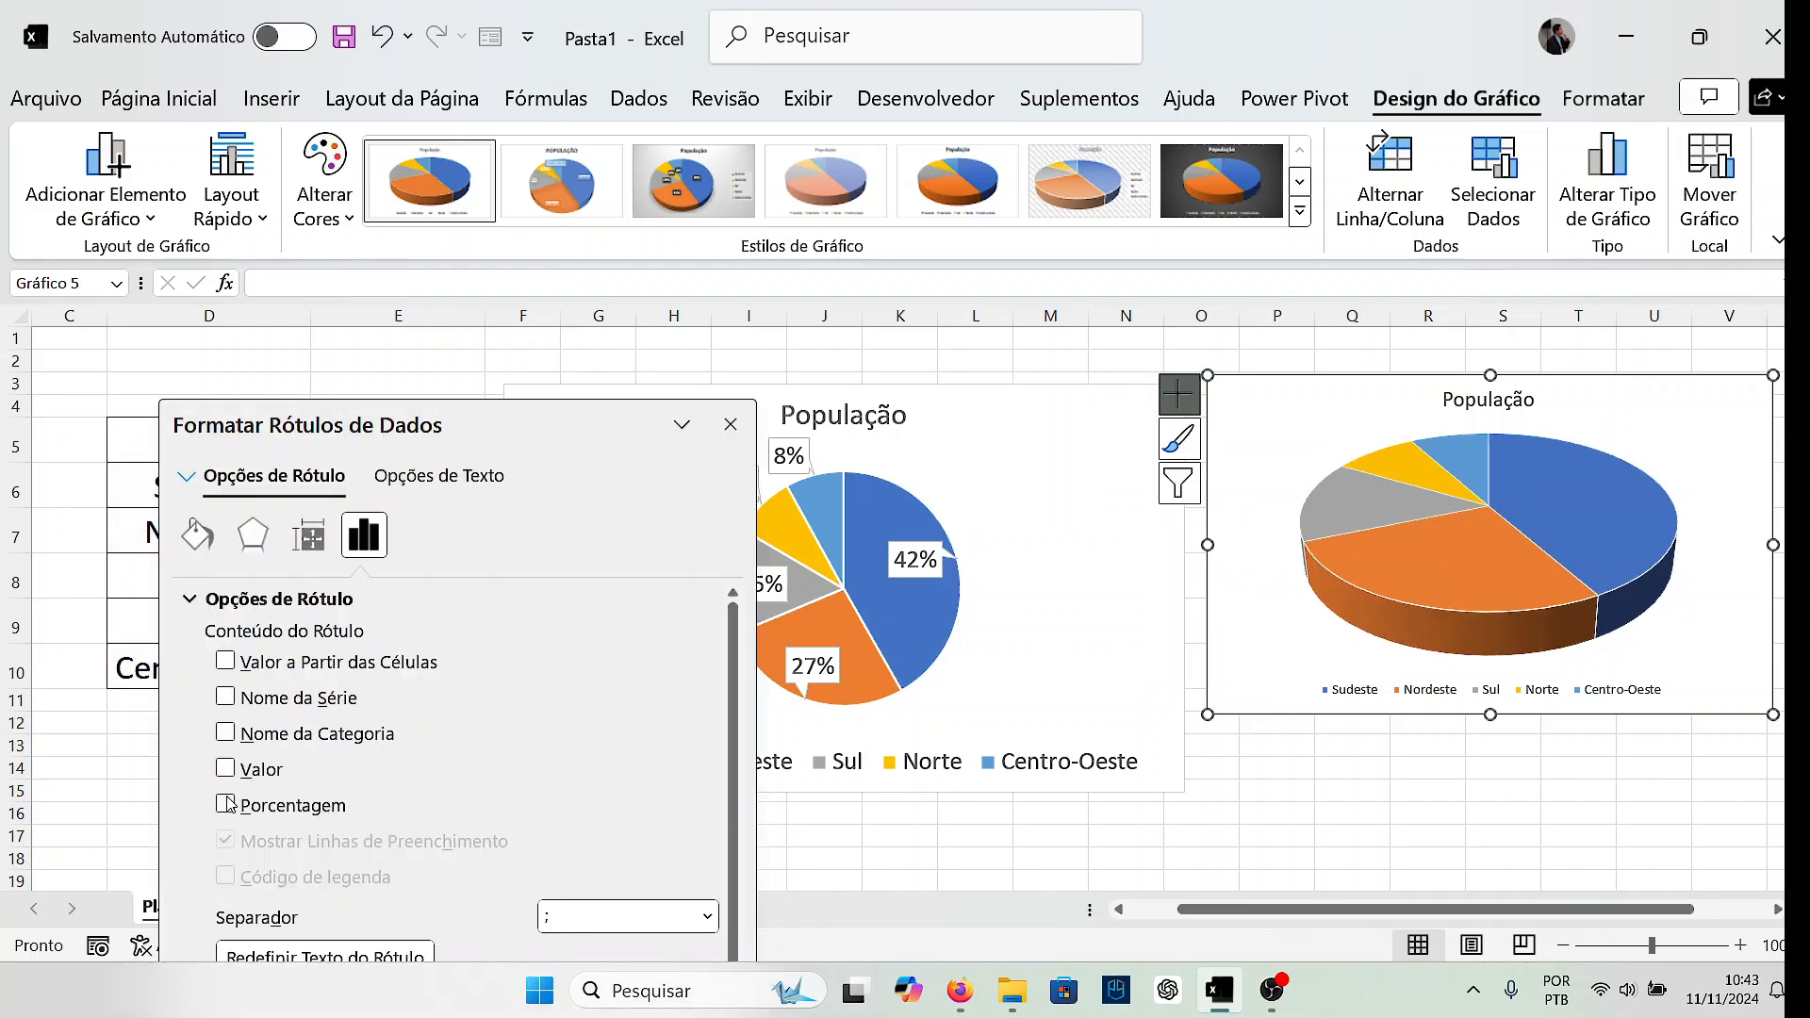
pyautogui.click(227, 804)
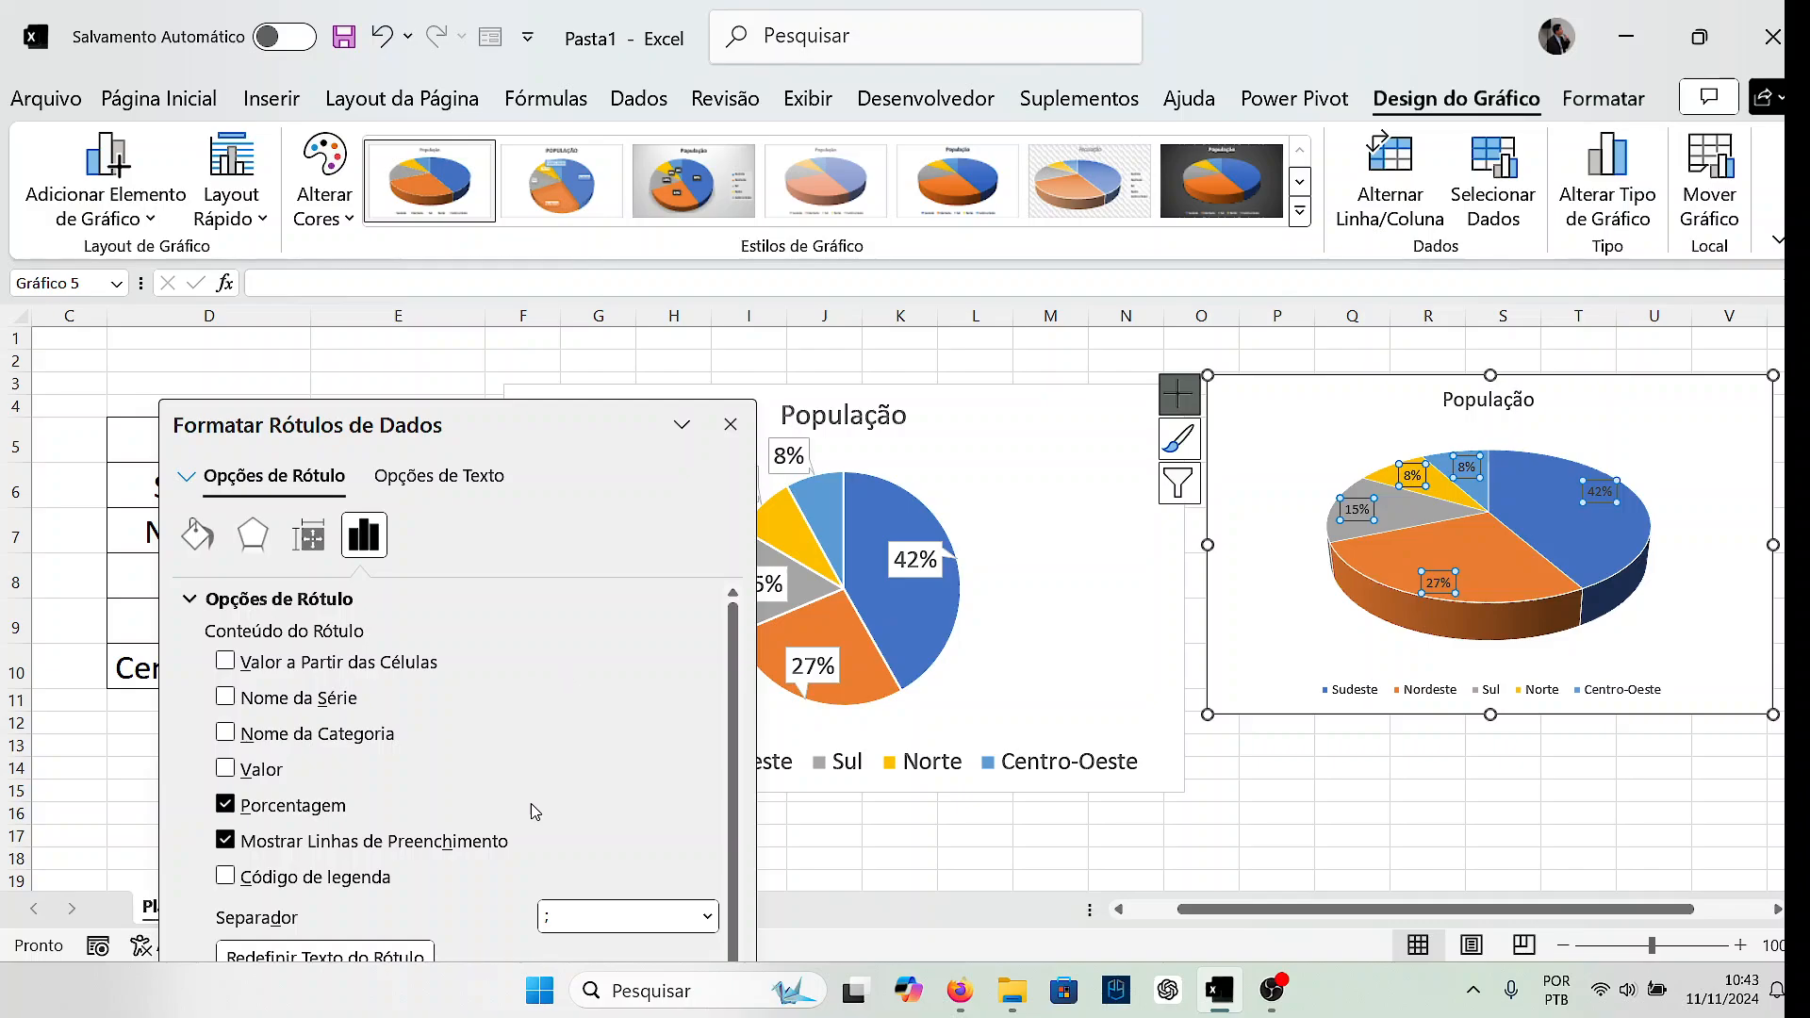
pyautogui.click(732, 425)
pyautogui.click(1424, 788)
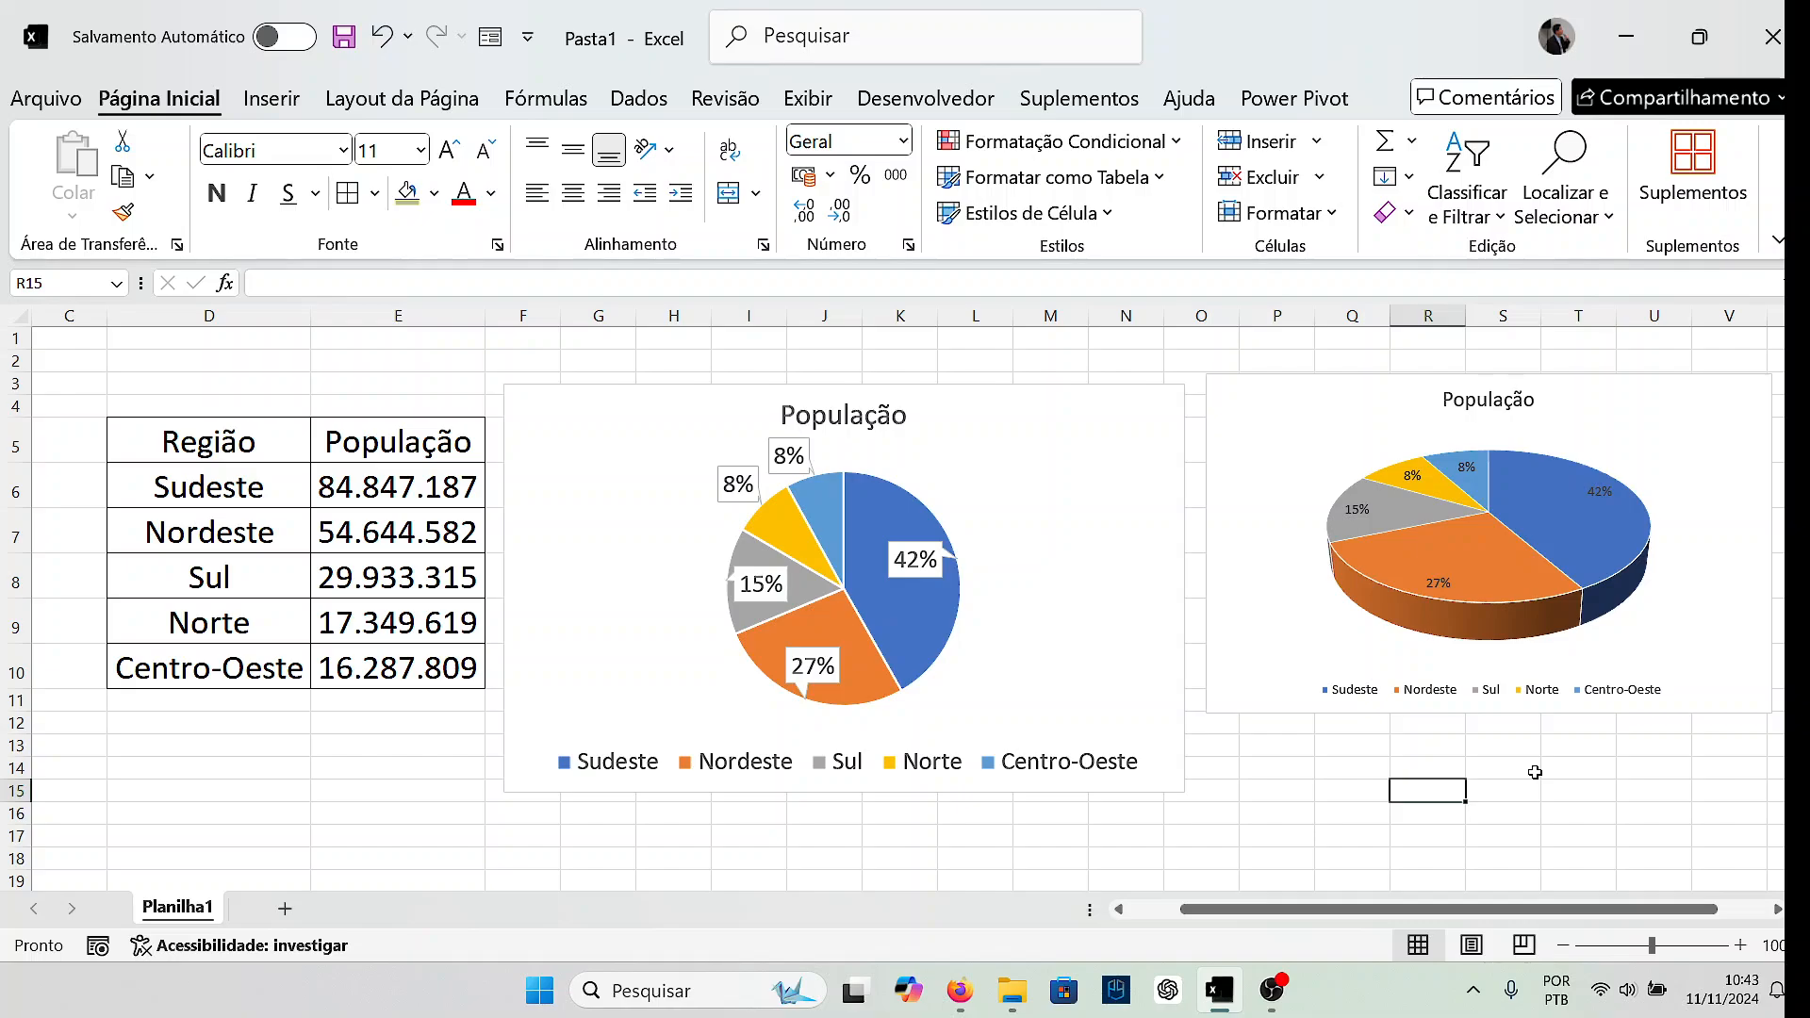
# Try several styles on the 3-D pie chart and apply the one with coloured region names and percentages around the pie and no legend.
pyautogui.click(1697, 394)
pyautogui.click(1169, 403)
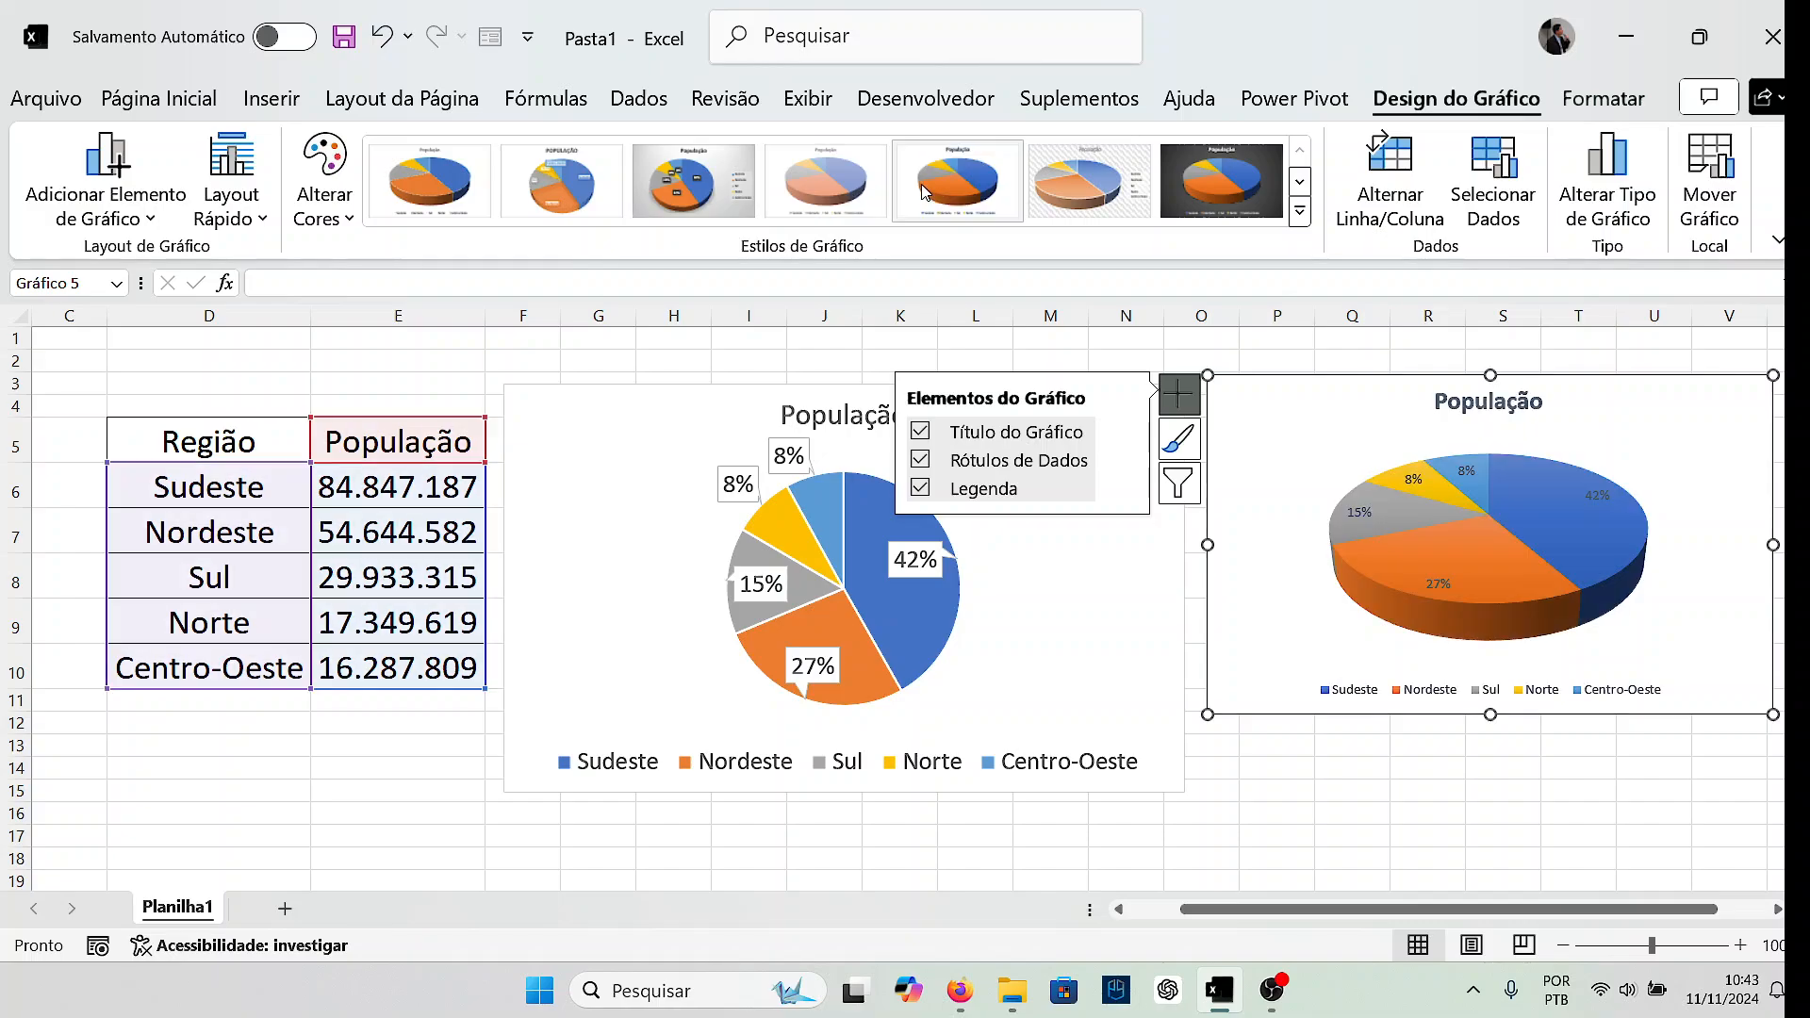
pyautogui.click(1089, 184)
pyautogui.click(1300, 211)
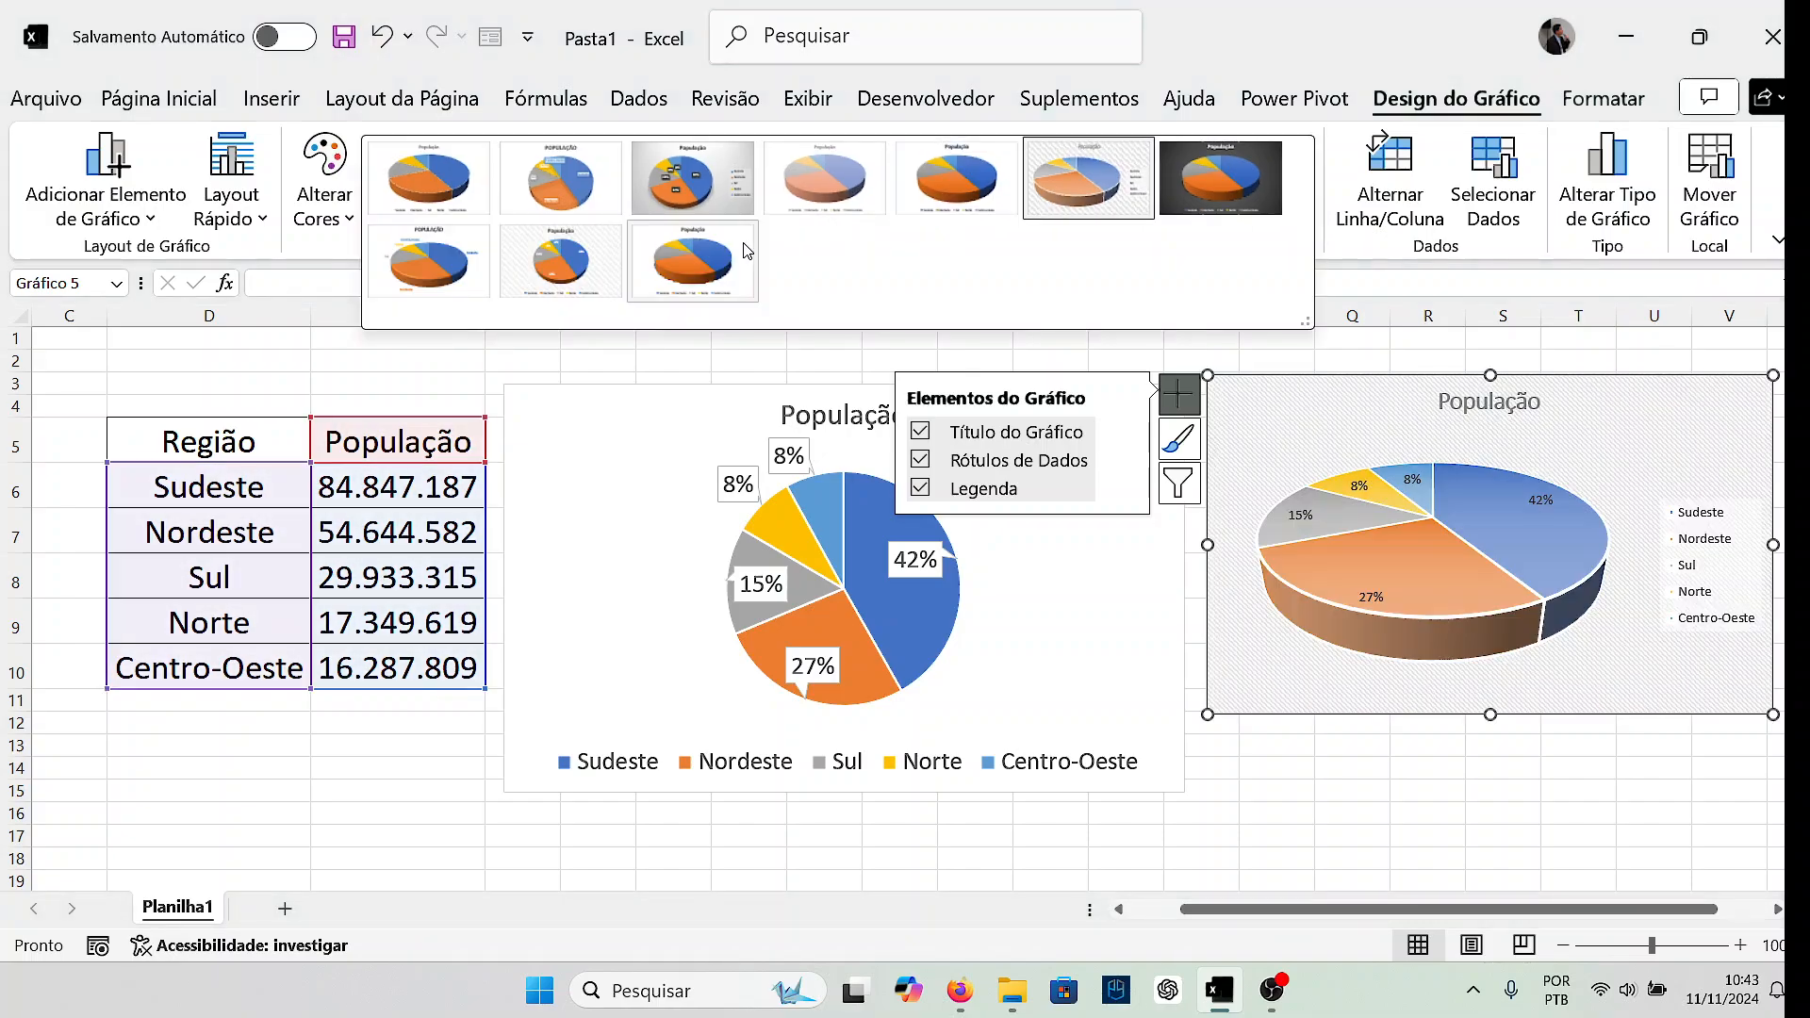
pyautogui.click(693, 260)
pyautogui.click(430, 194)
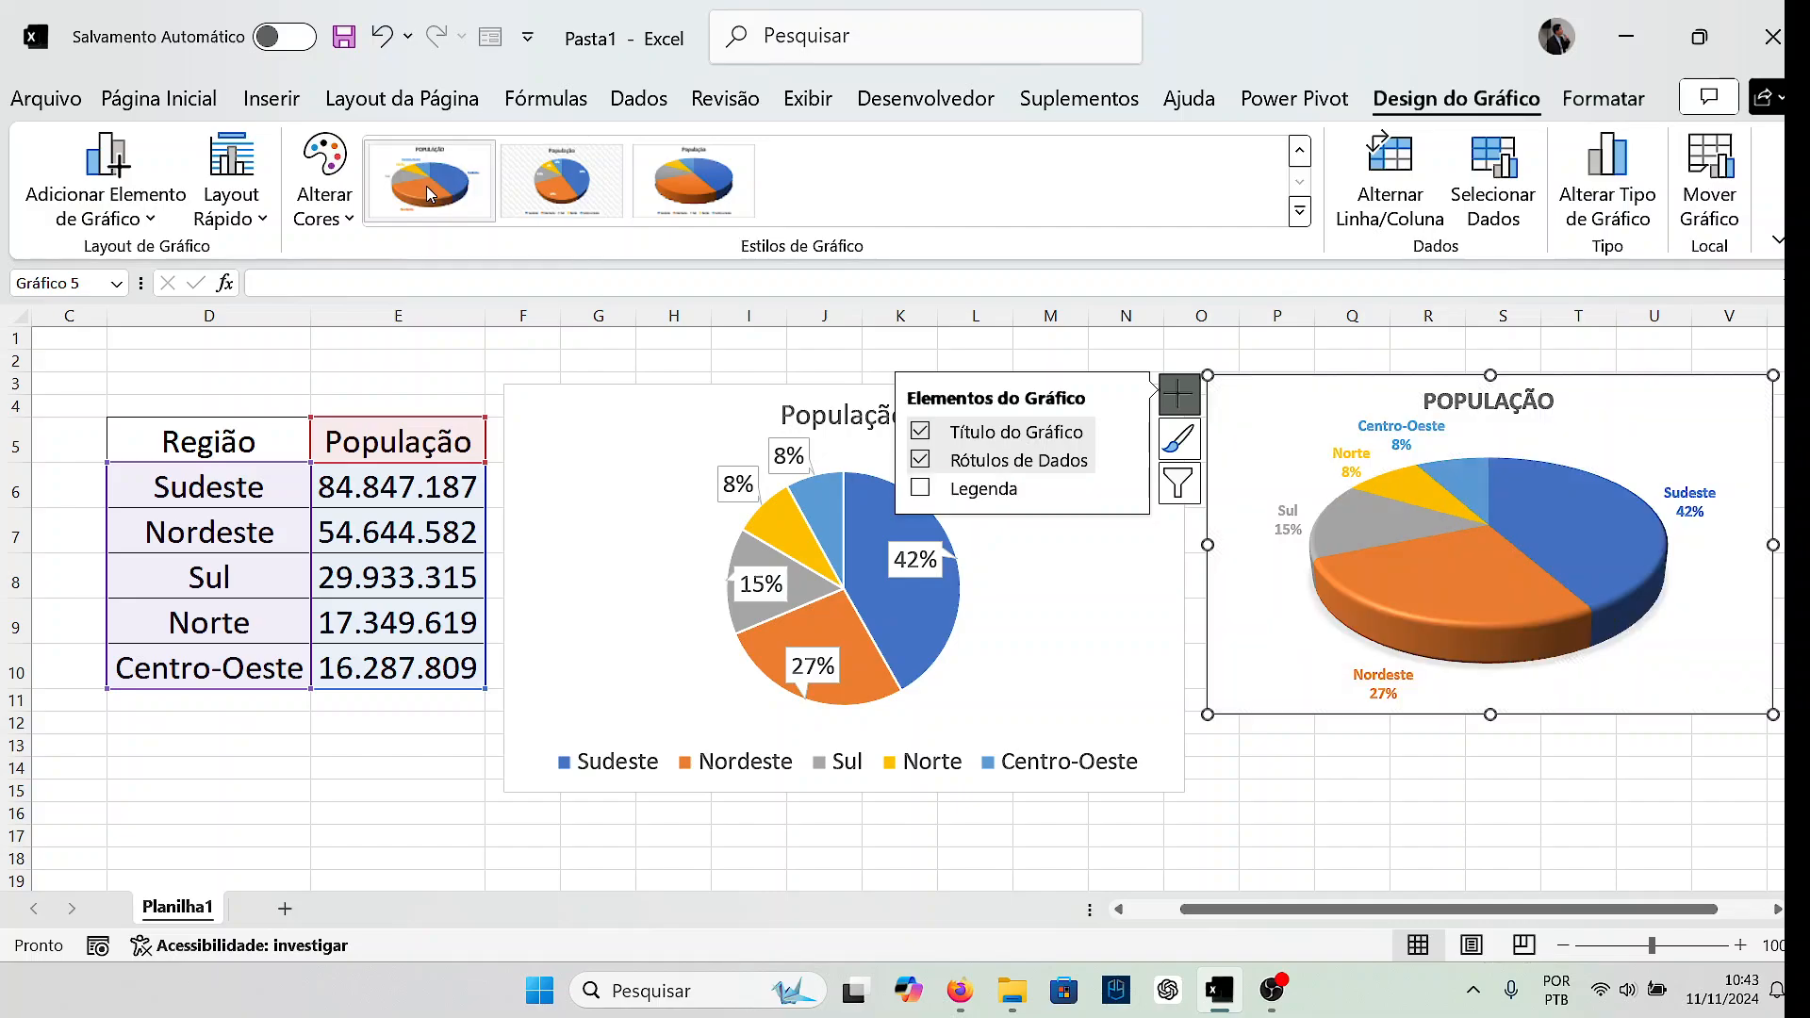
pyautogui.click(1580, 790)
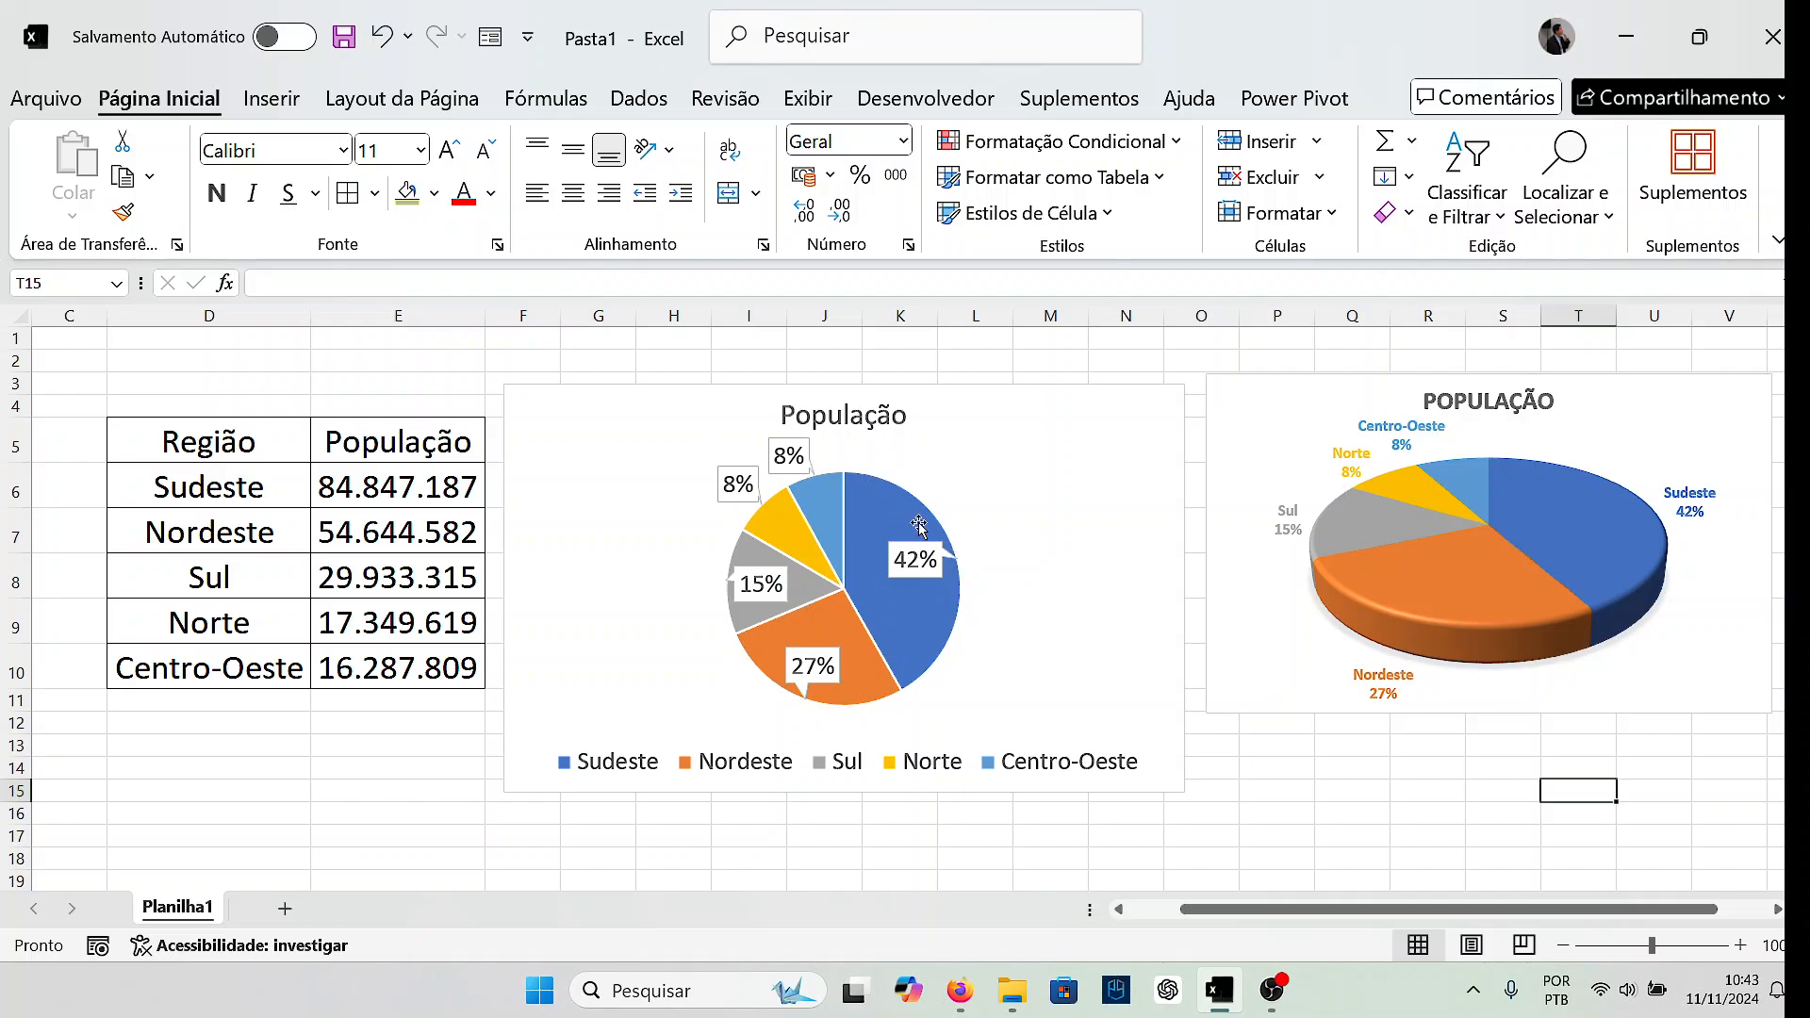
pyautogui.moveTo(917, 525)
pyautogui.moveTo(1507, 650)
pyautogui.moveTo(834, 618)
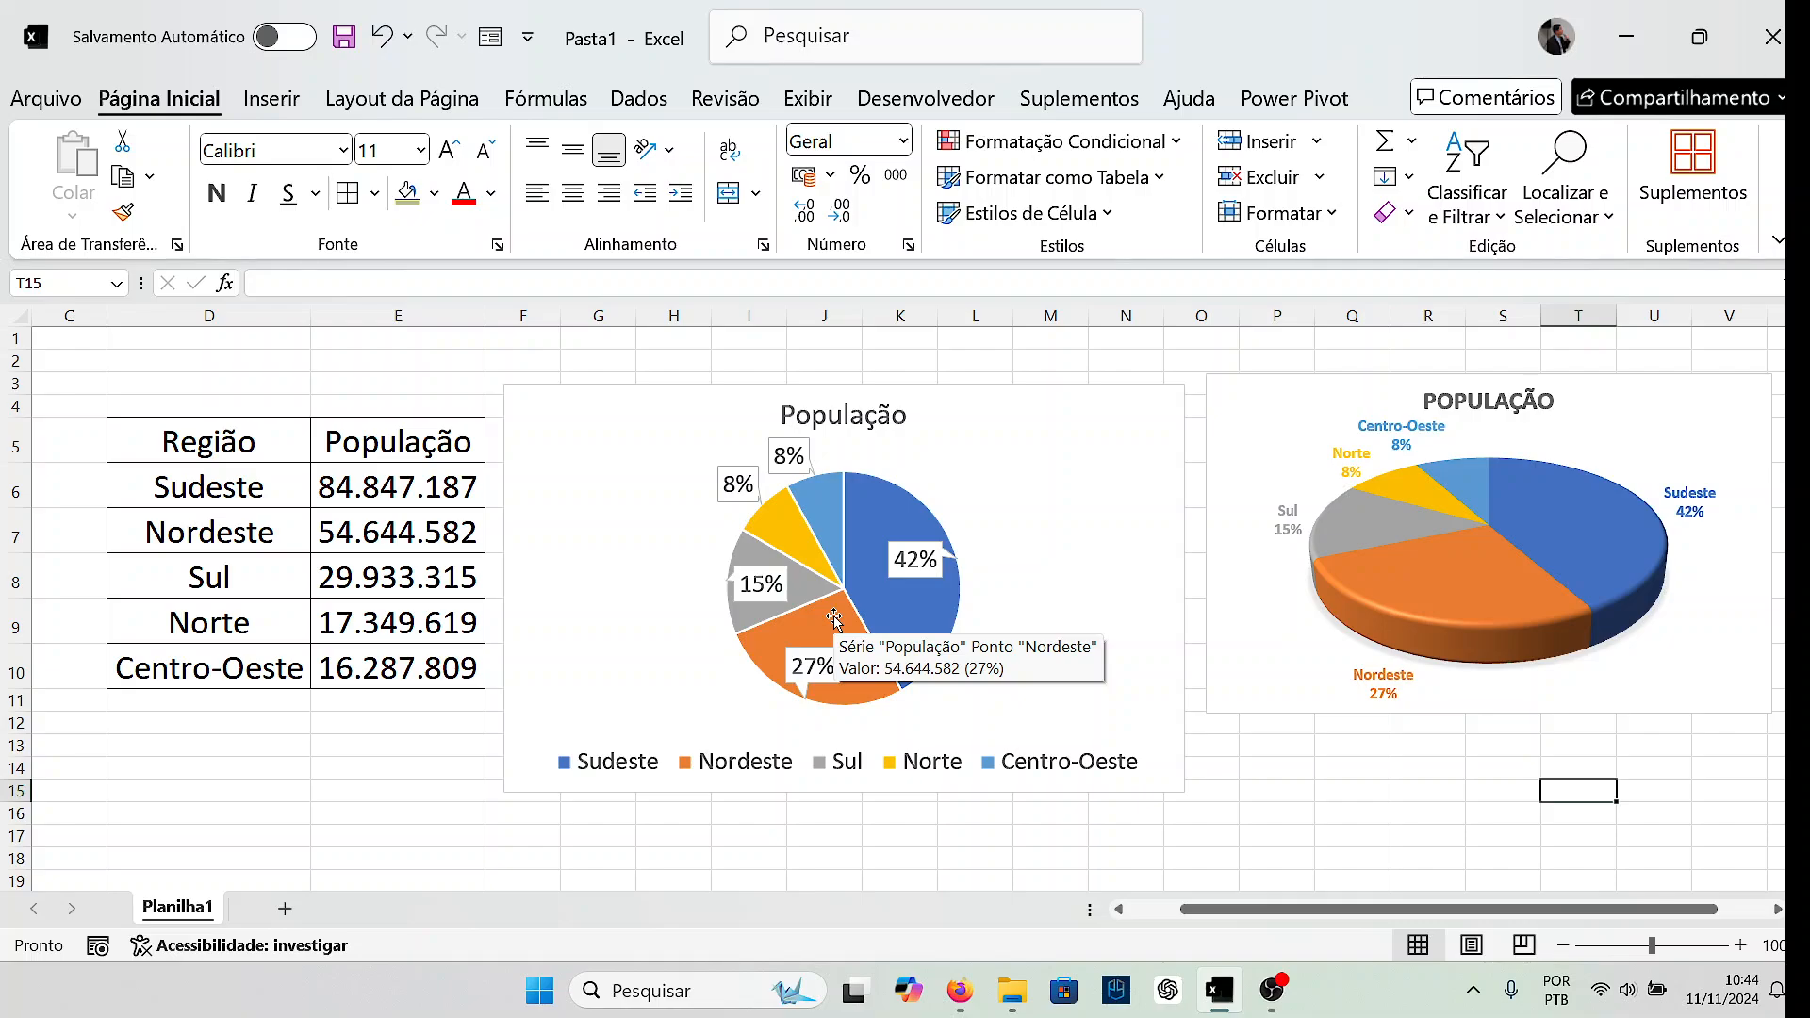
pyautogui.click(1638, 384)
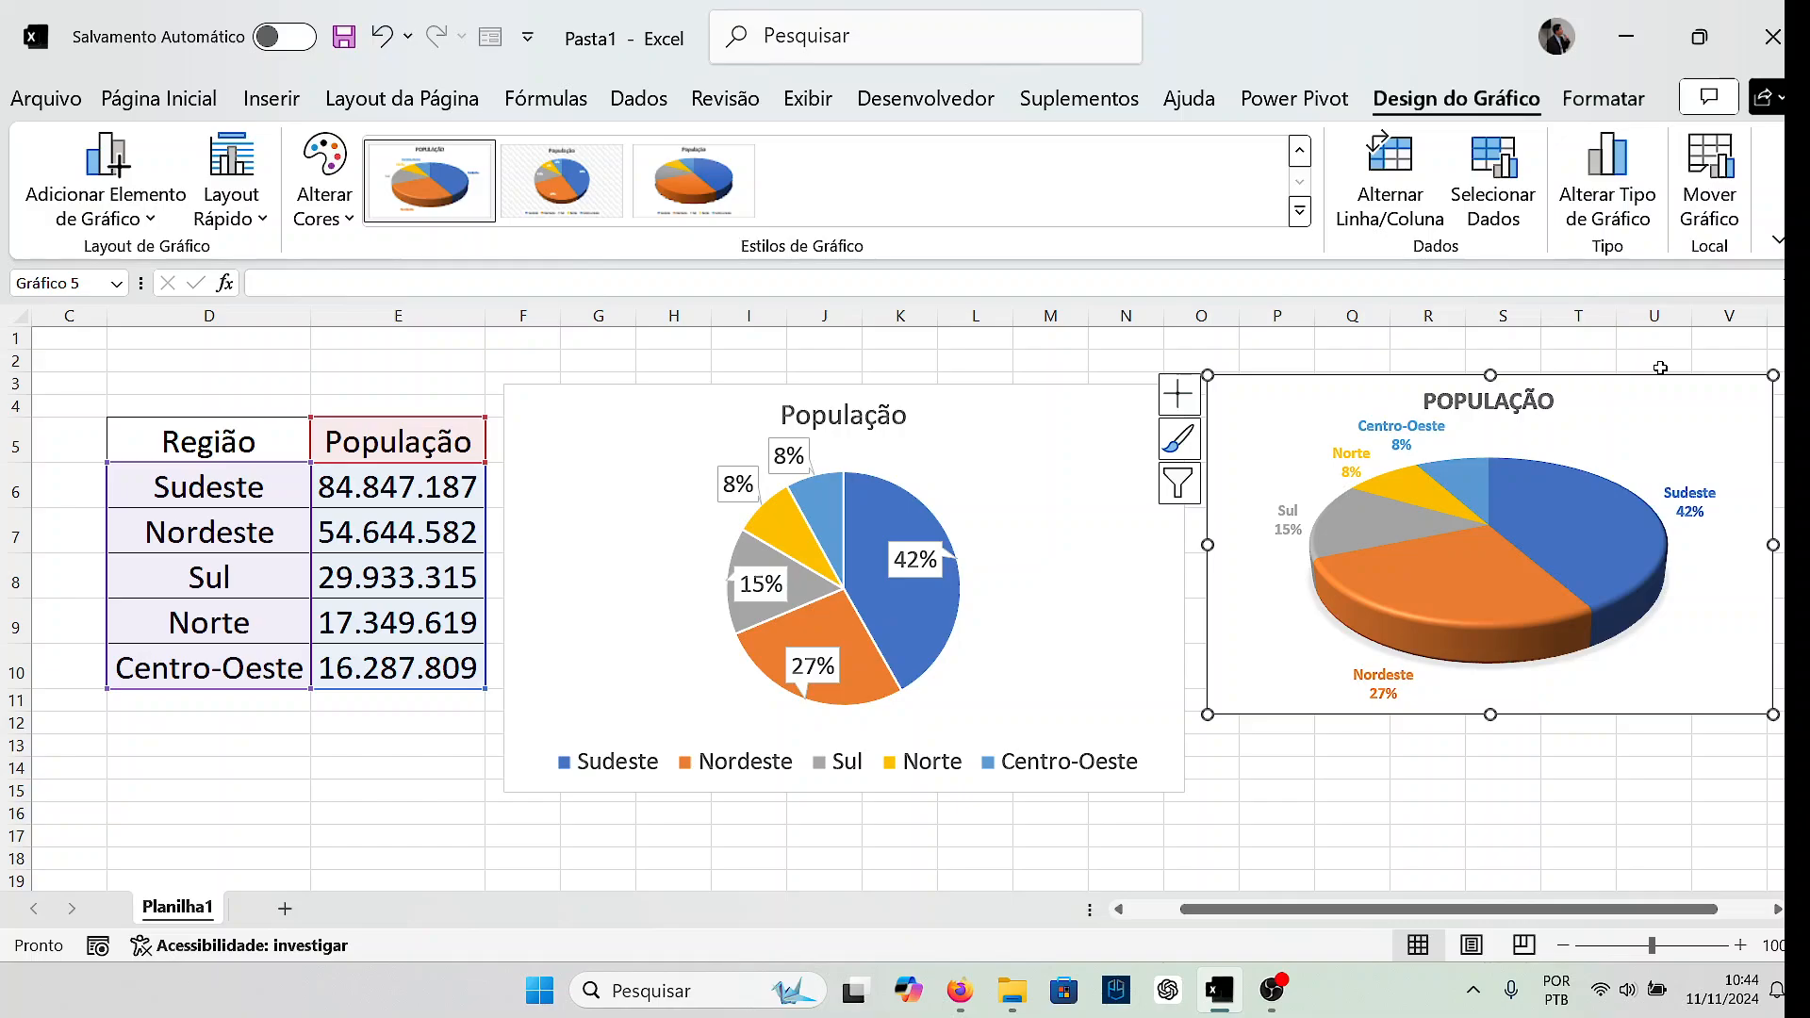
pyautogui.click(1426, 788)
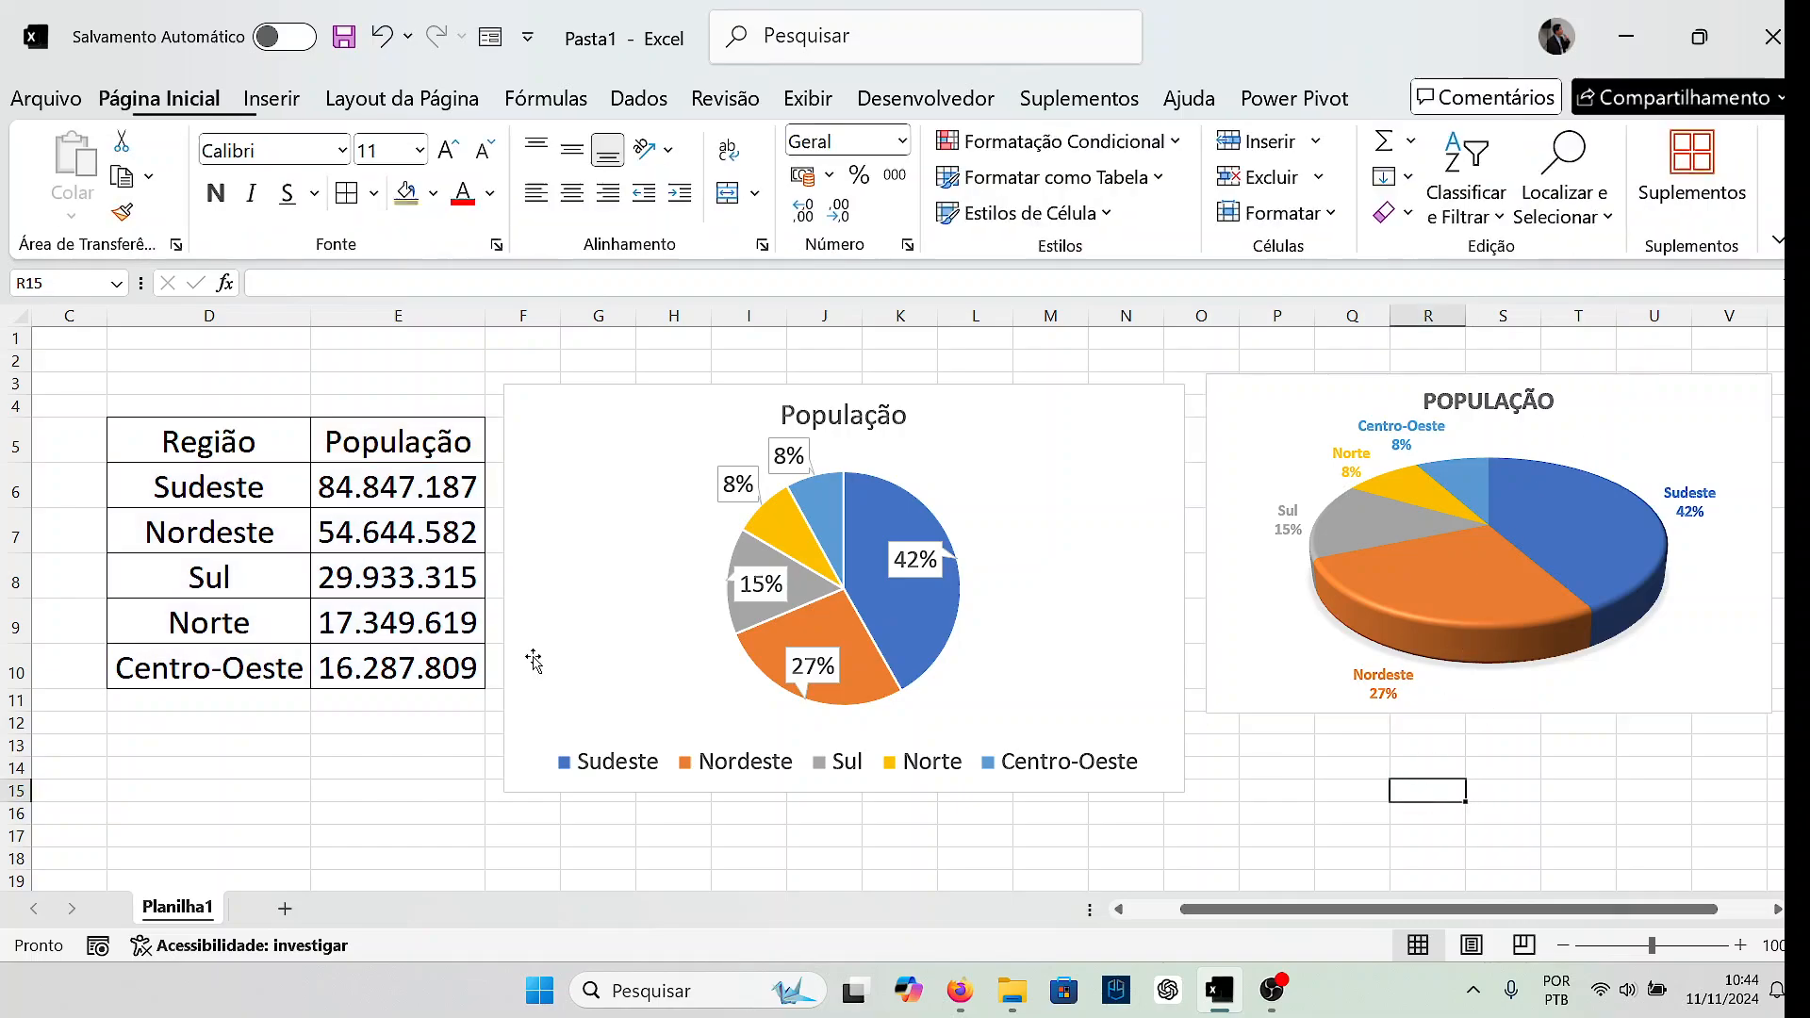
# Insert a doughnut chart (Rosca) from the region and population table D5:E10.
pyautogui.moveTo(246, 444); pyautogui.dragTo(403, 660)
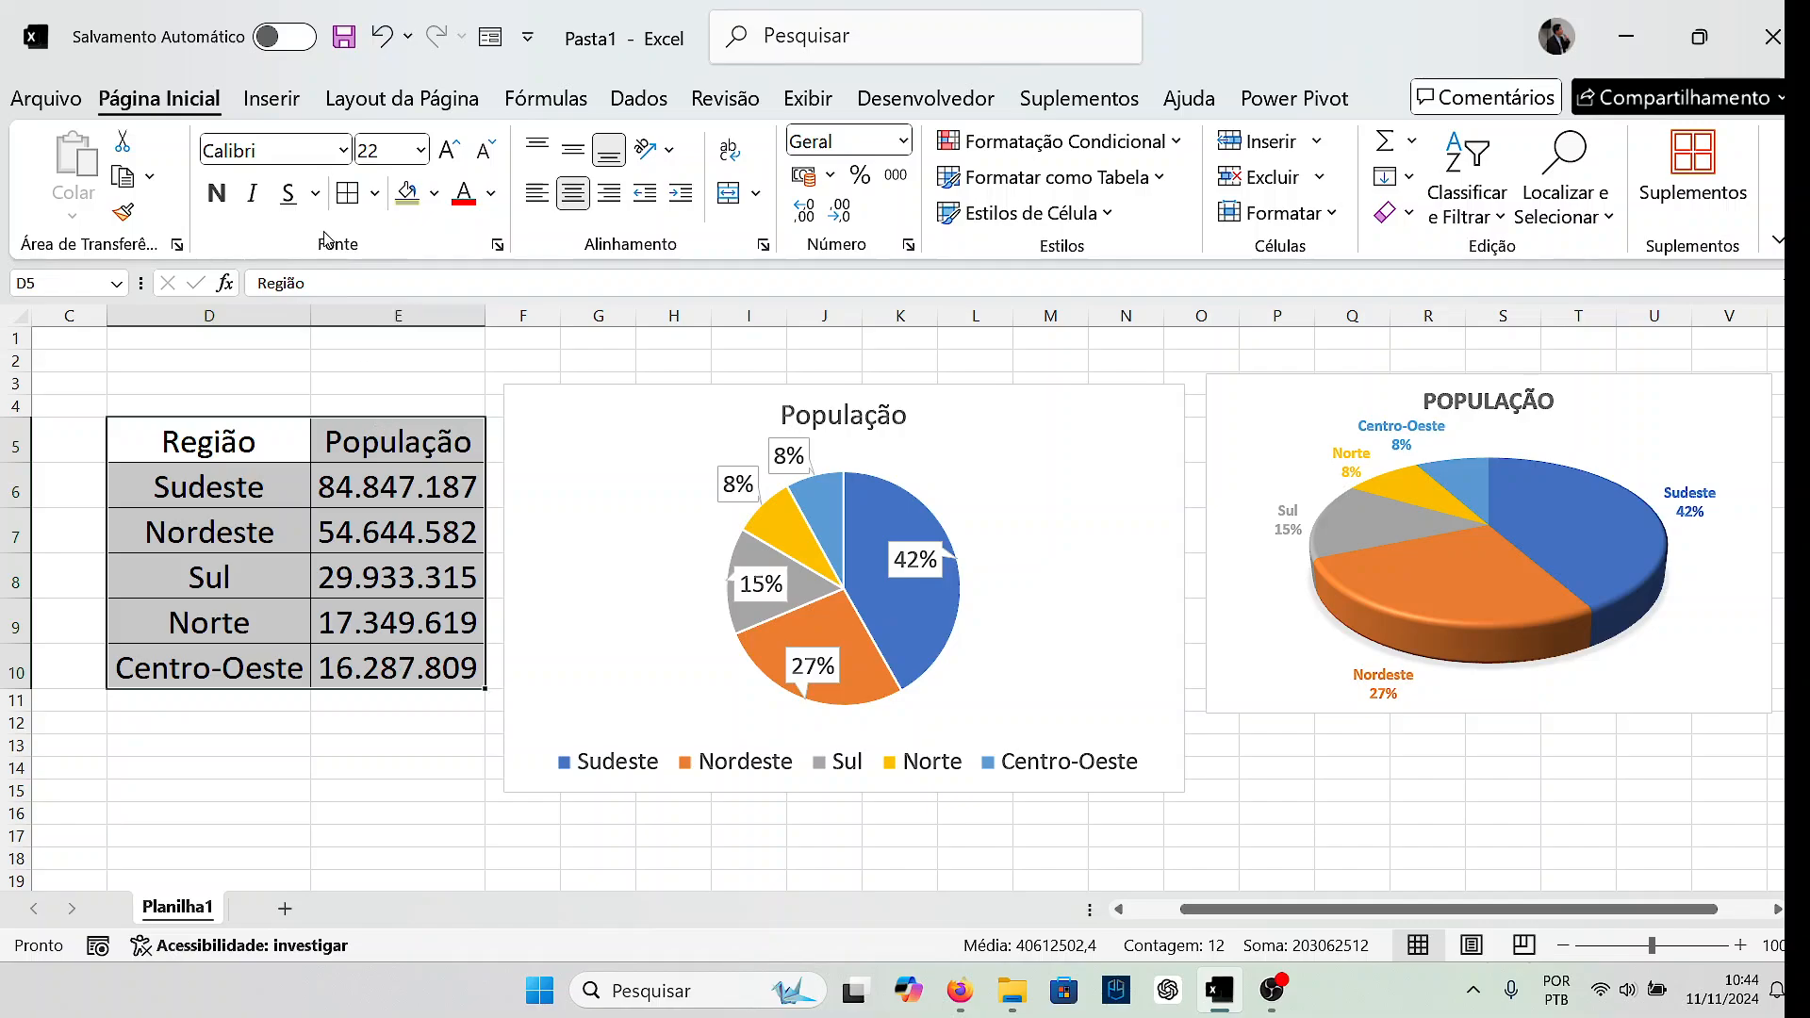
pyautogui.click(272, 98)
pyautogui.click(627, 213)
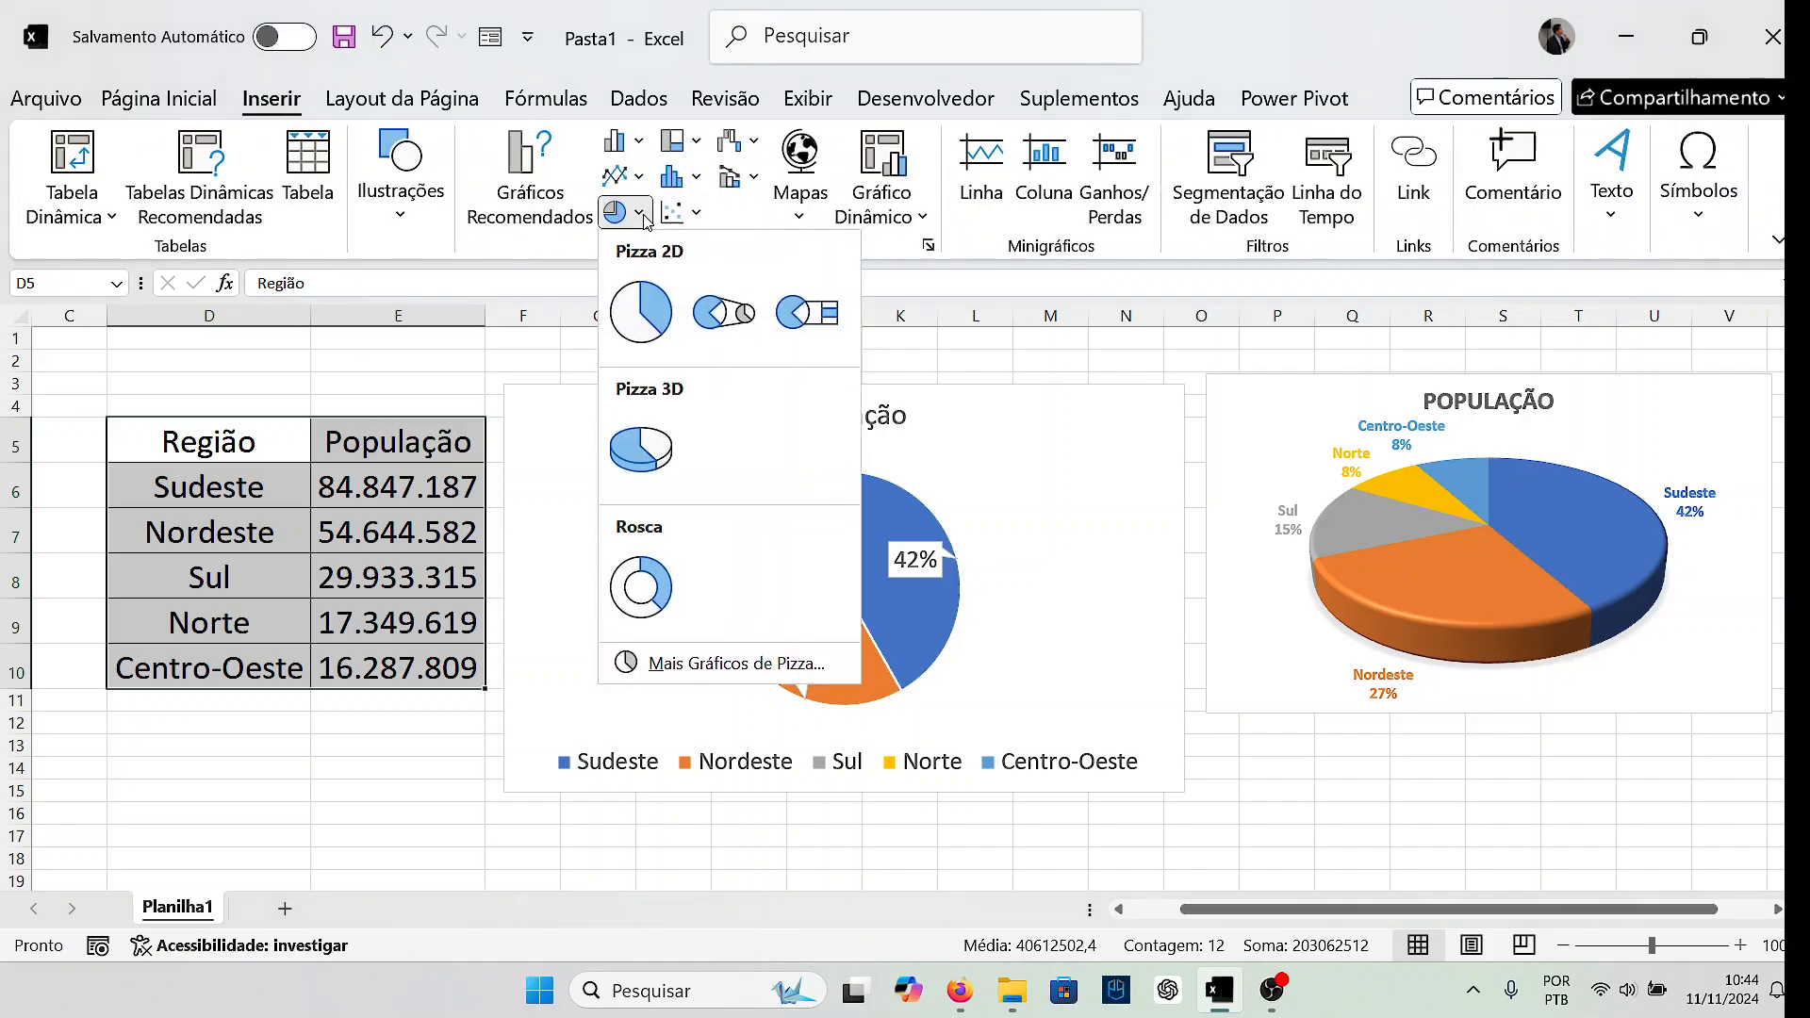
pyautogui.click(638, 586)
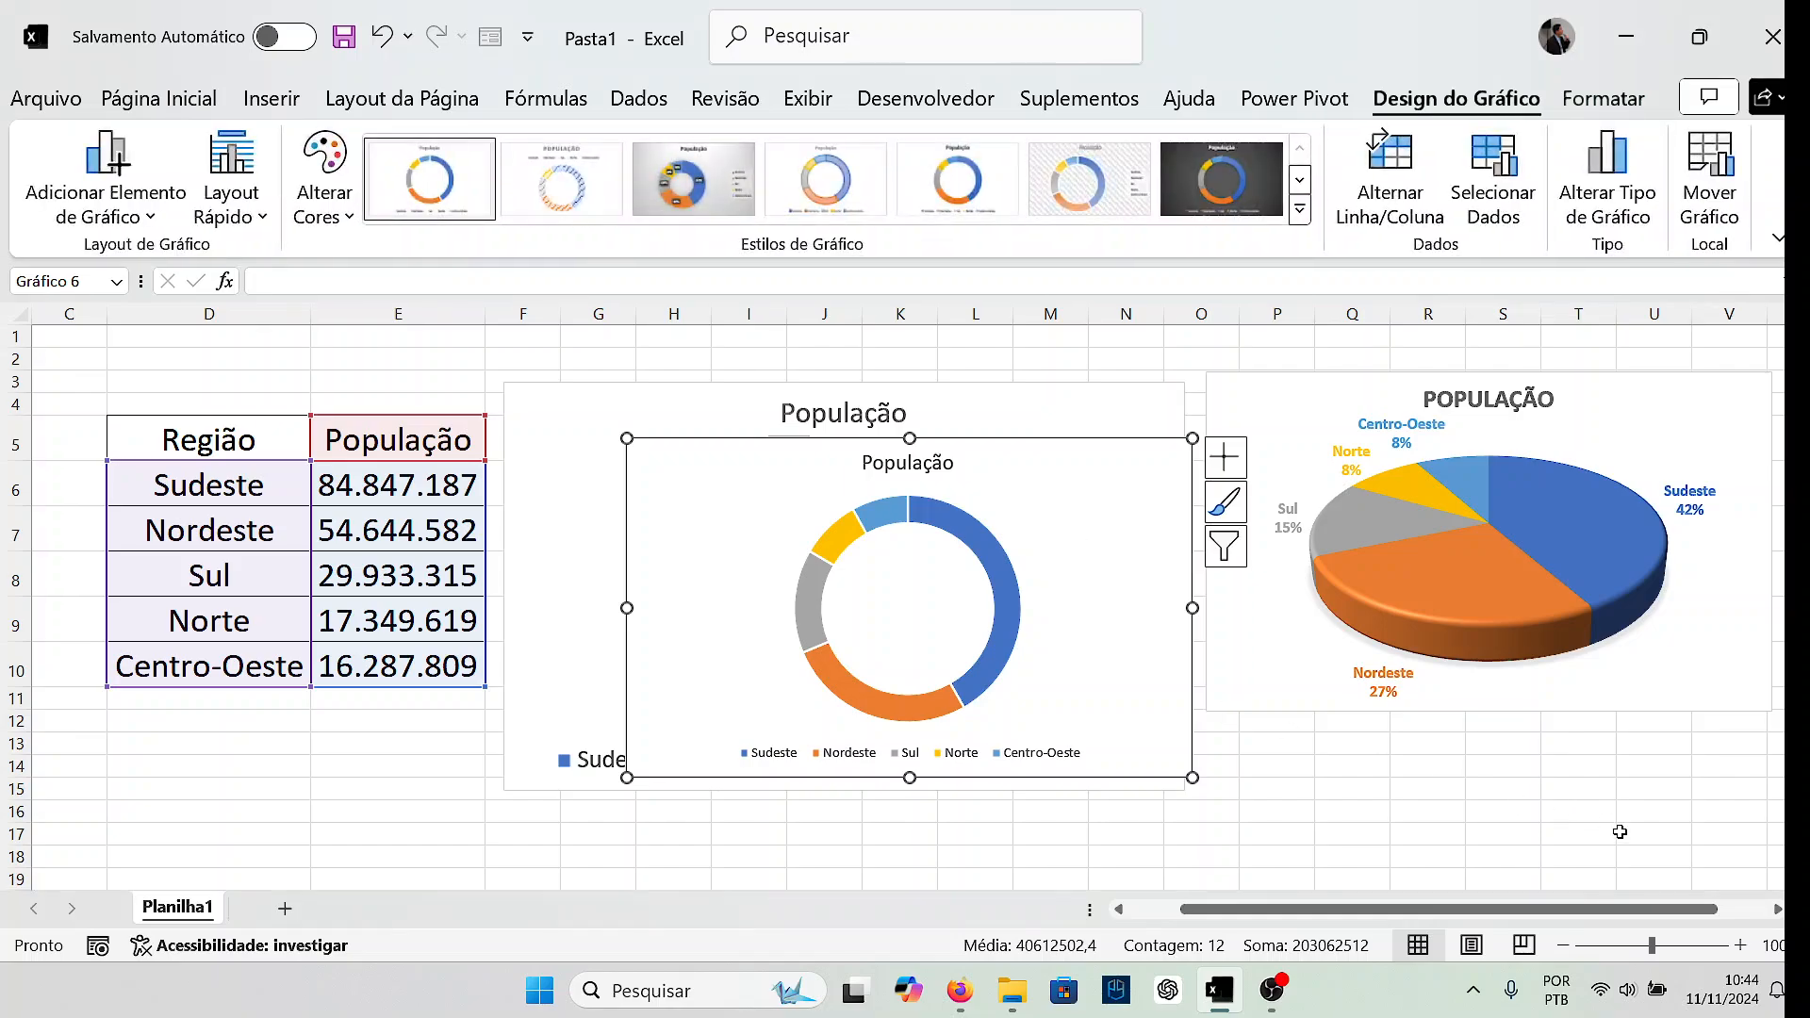
# Collapse the ribbon to show only its tab names and move the doughnut chart below the 3-D pie chart.
pyautogui.scroll(-1, 1619, 832)
pyautogui.click(1777, 237)
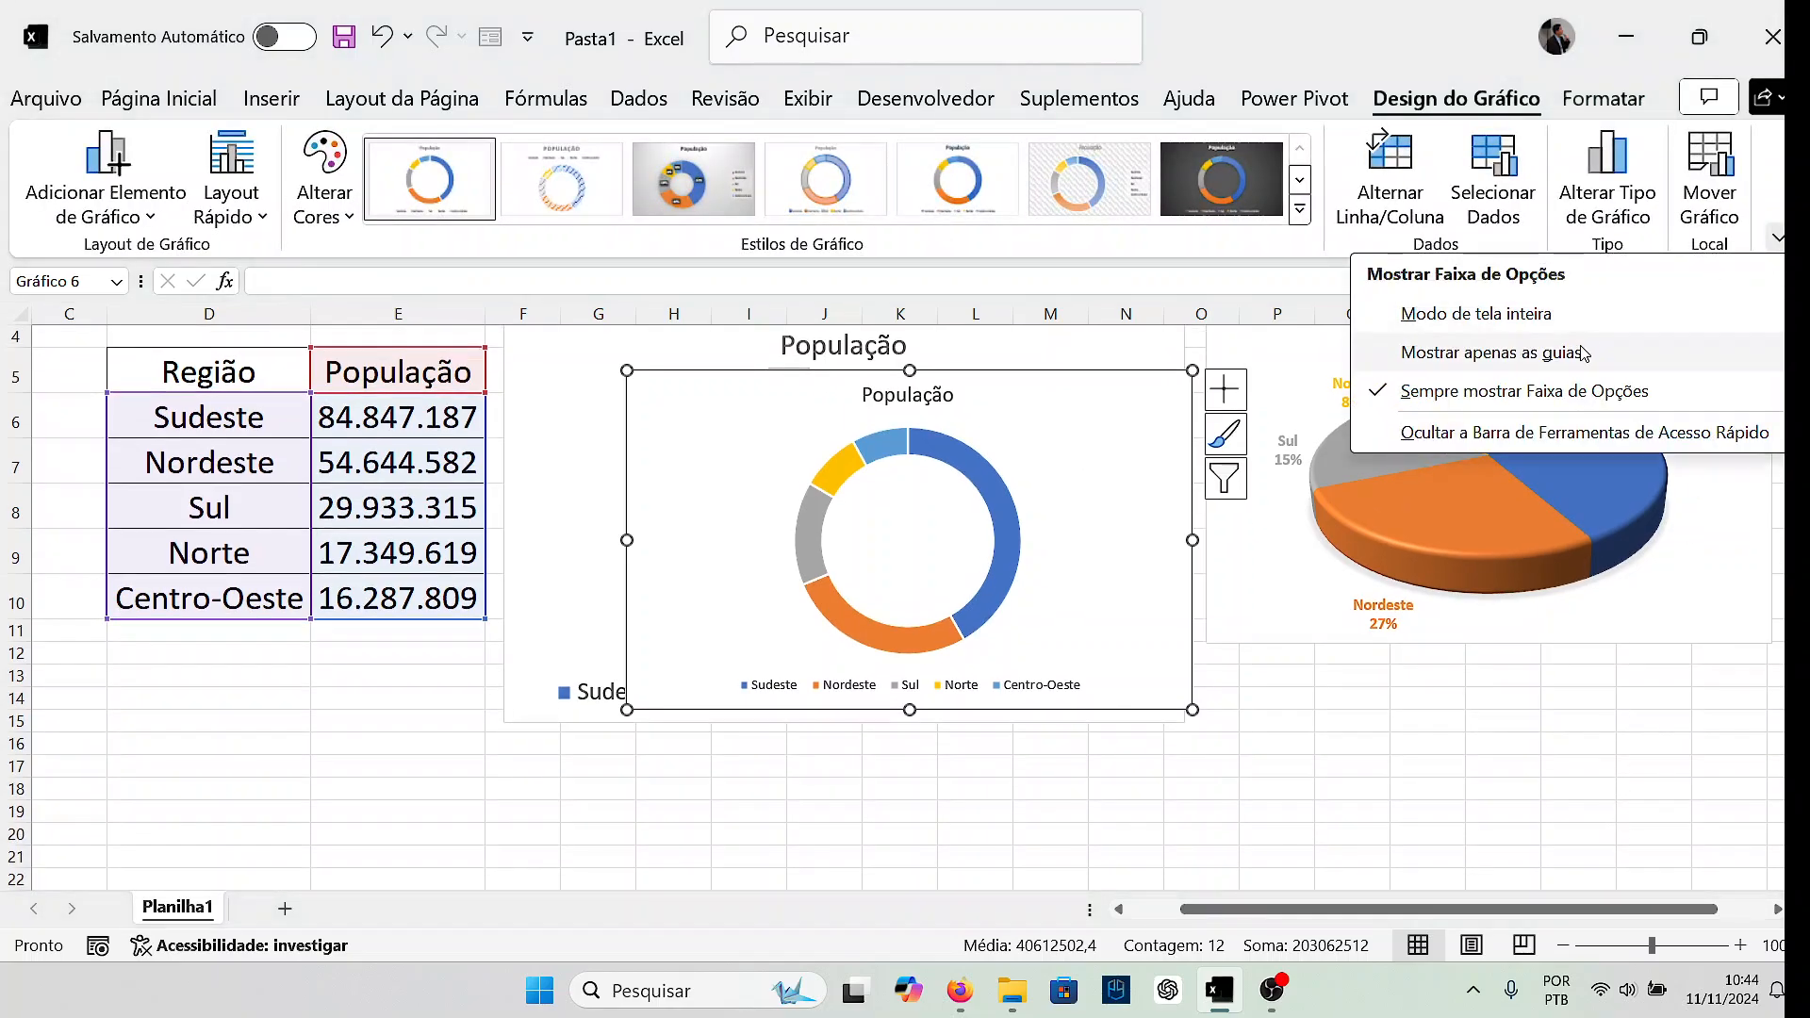
pyautogui.click(1603, 353)
pyautogui.moveTo(1146, 577); pyautogui.dragTo(1715, 781)
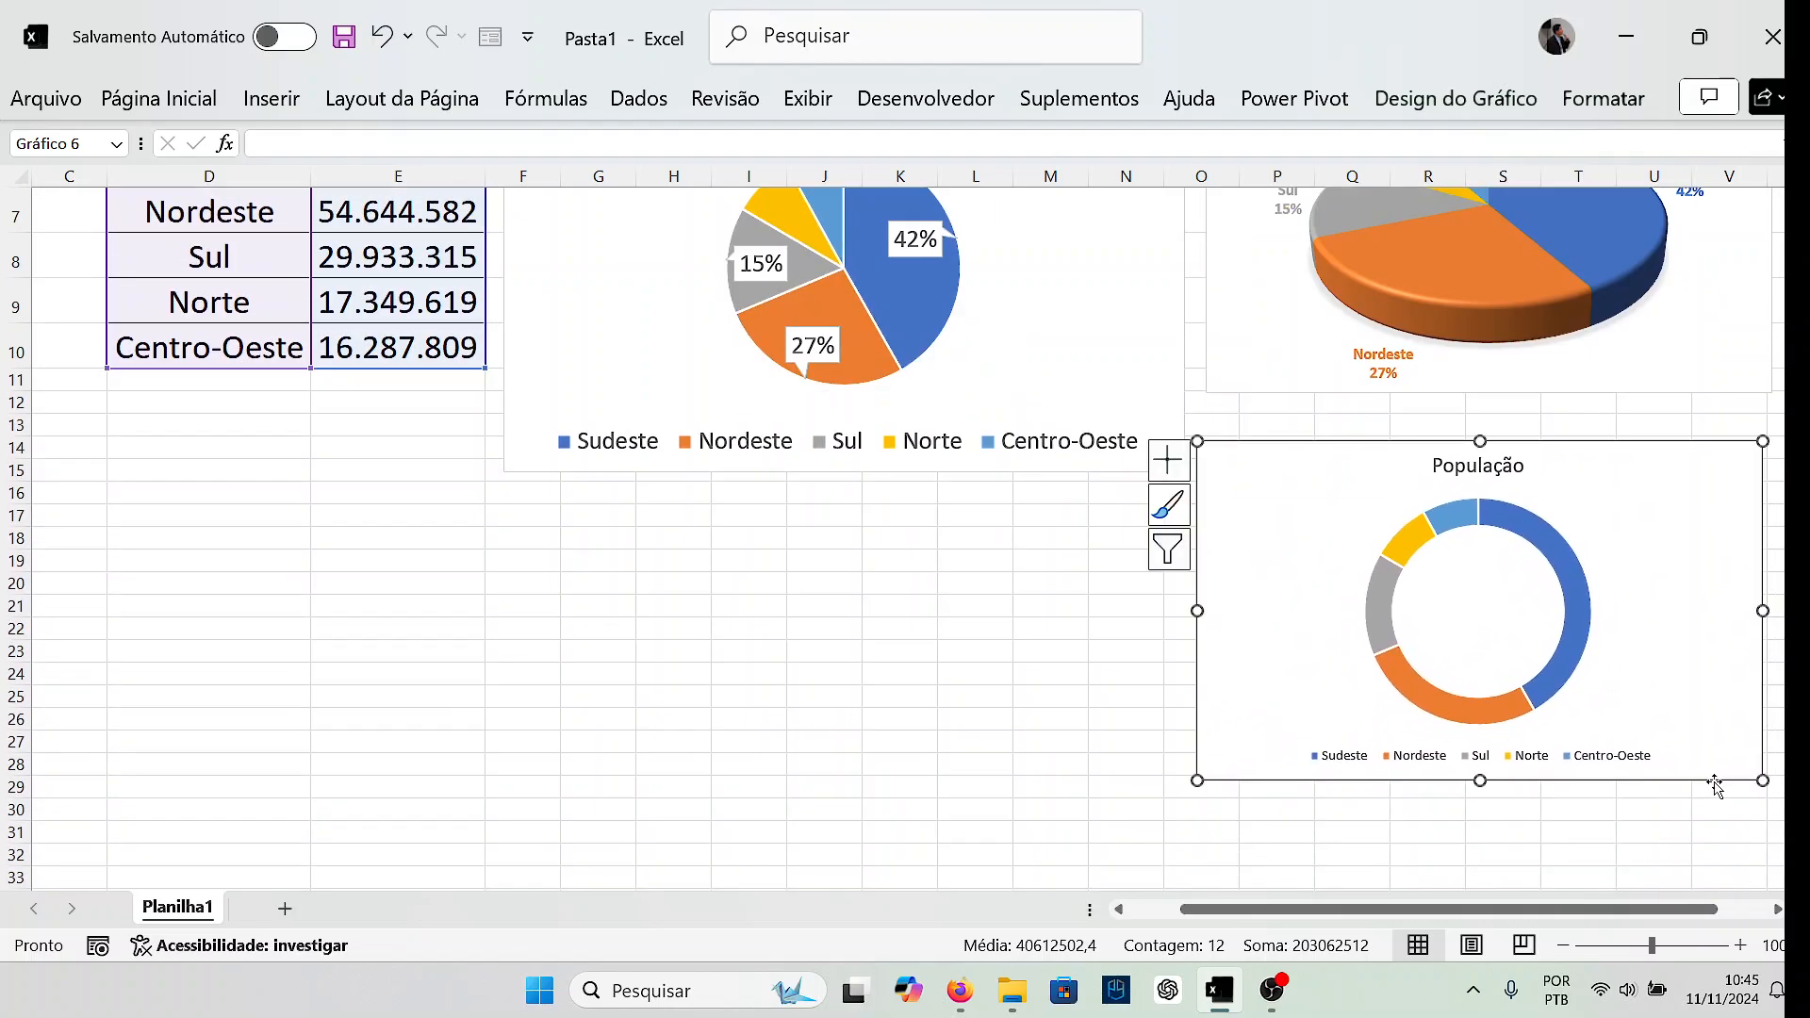
pyautogui.click(1169, 479)
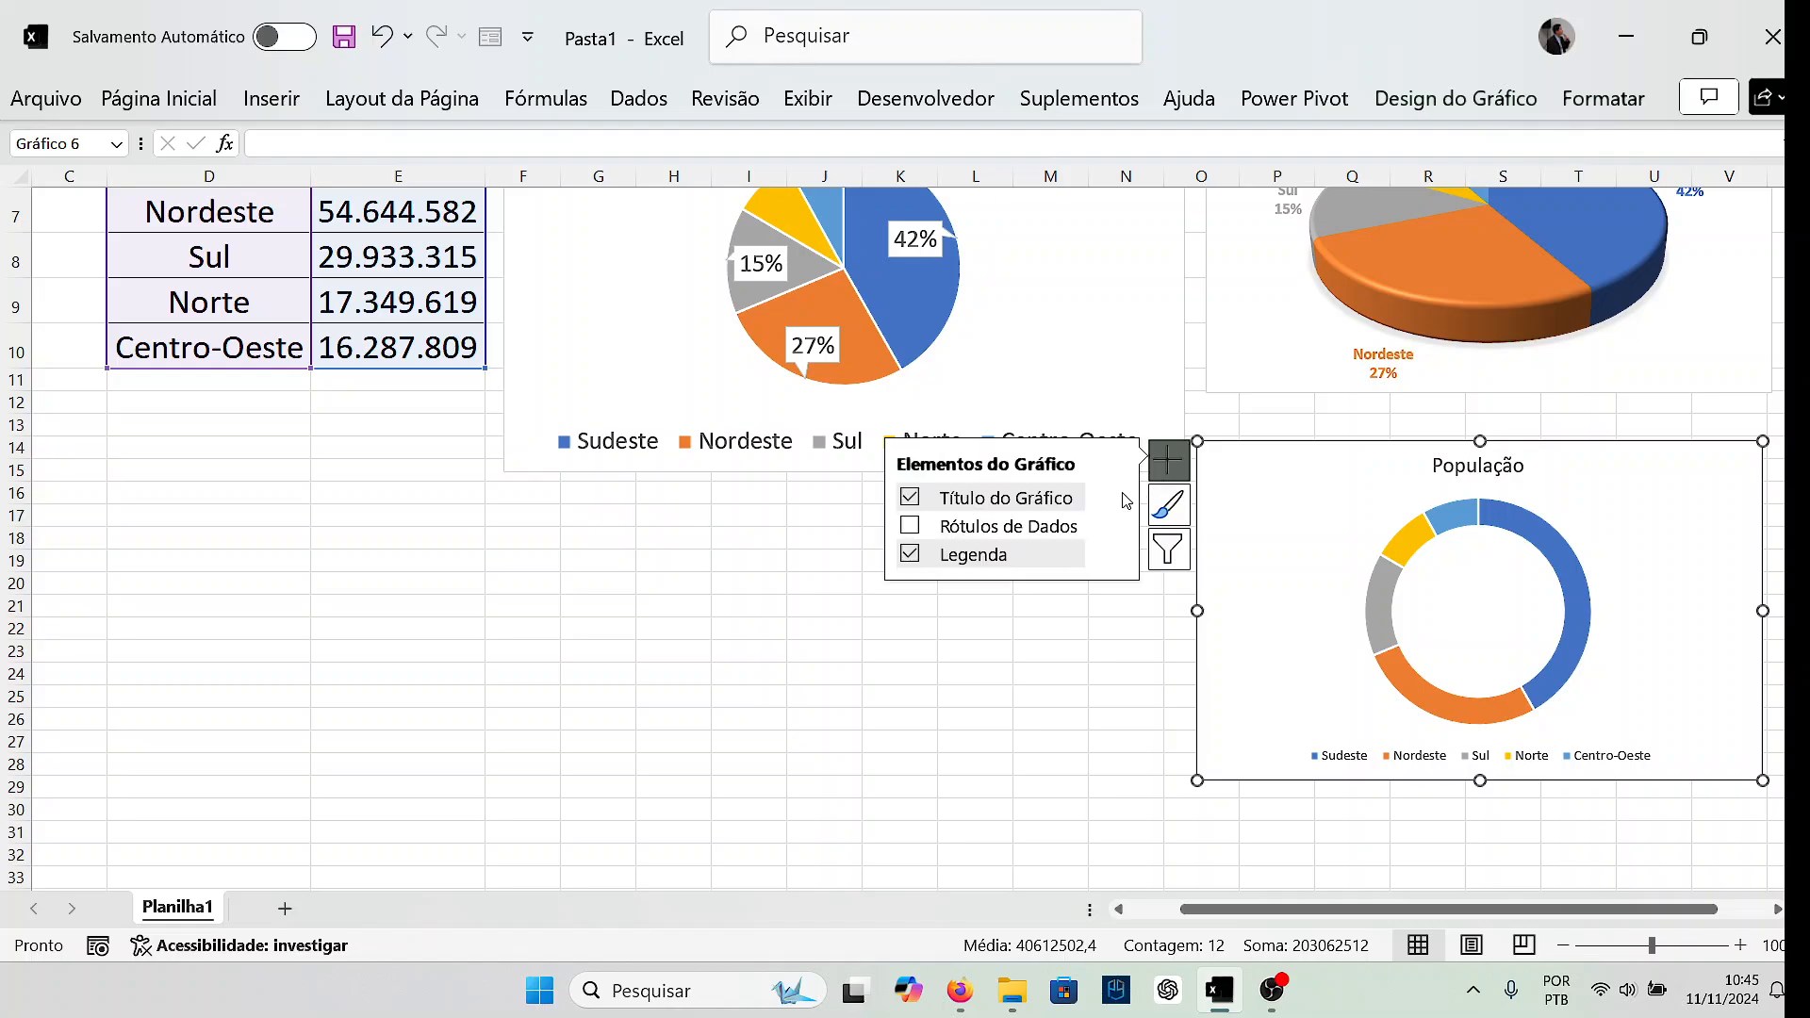
pyautogui.click(1115, 524)
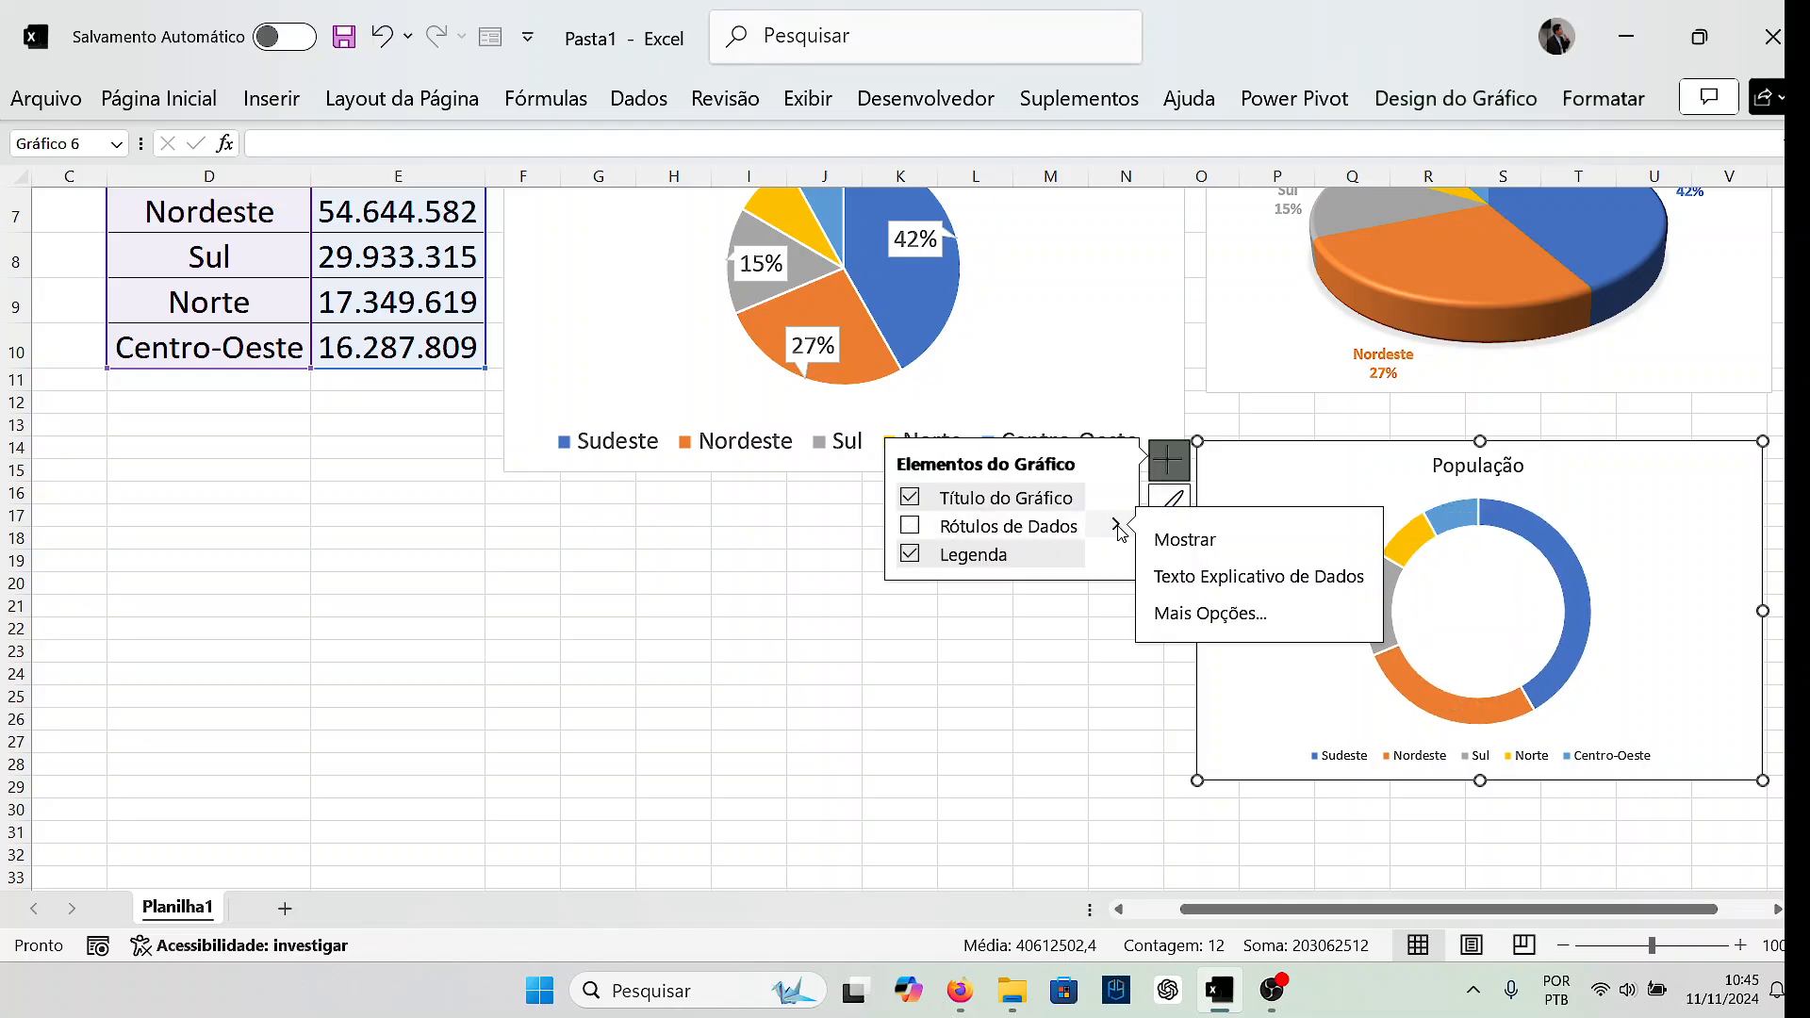
pyautogui.click(1190, 612)
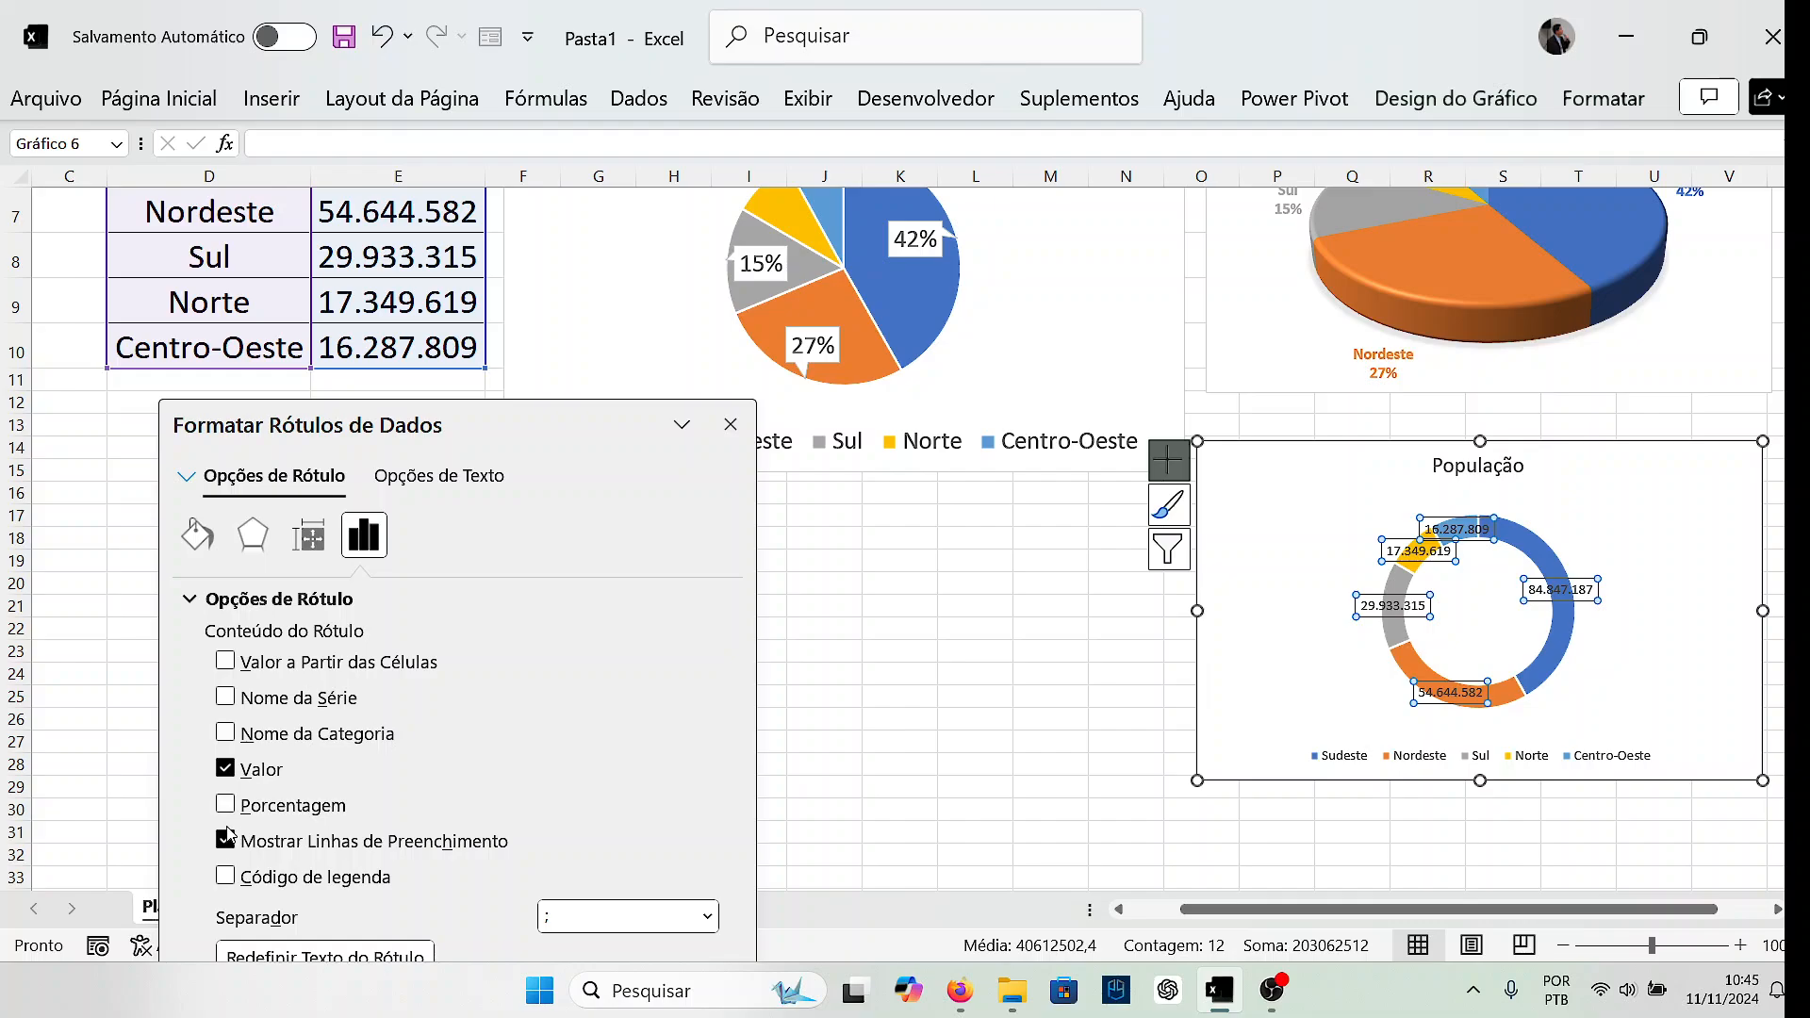
pyautogui.click(225, 768)
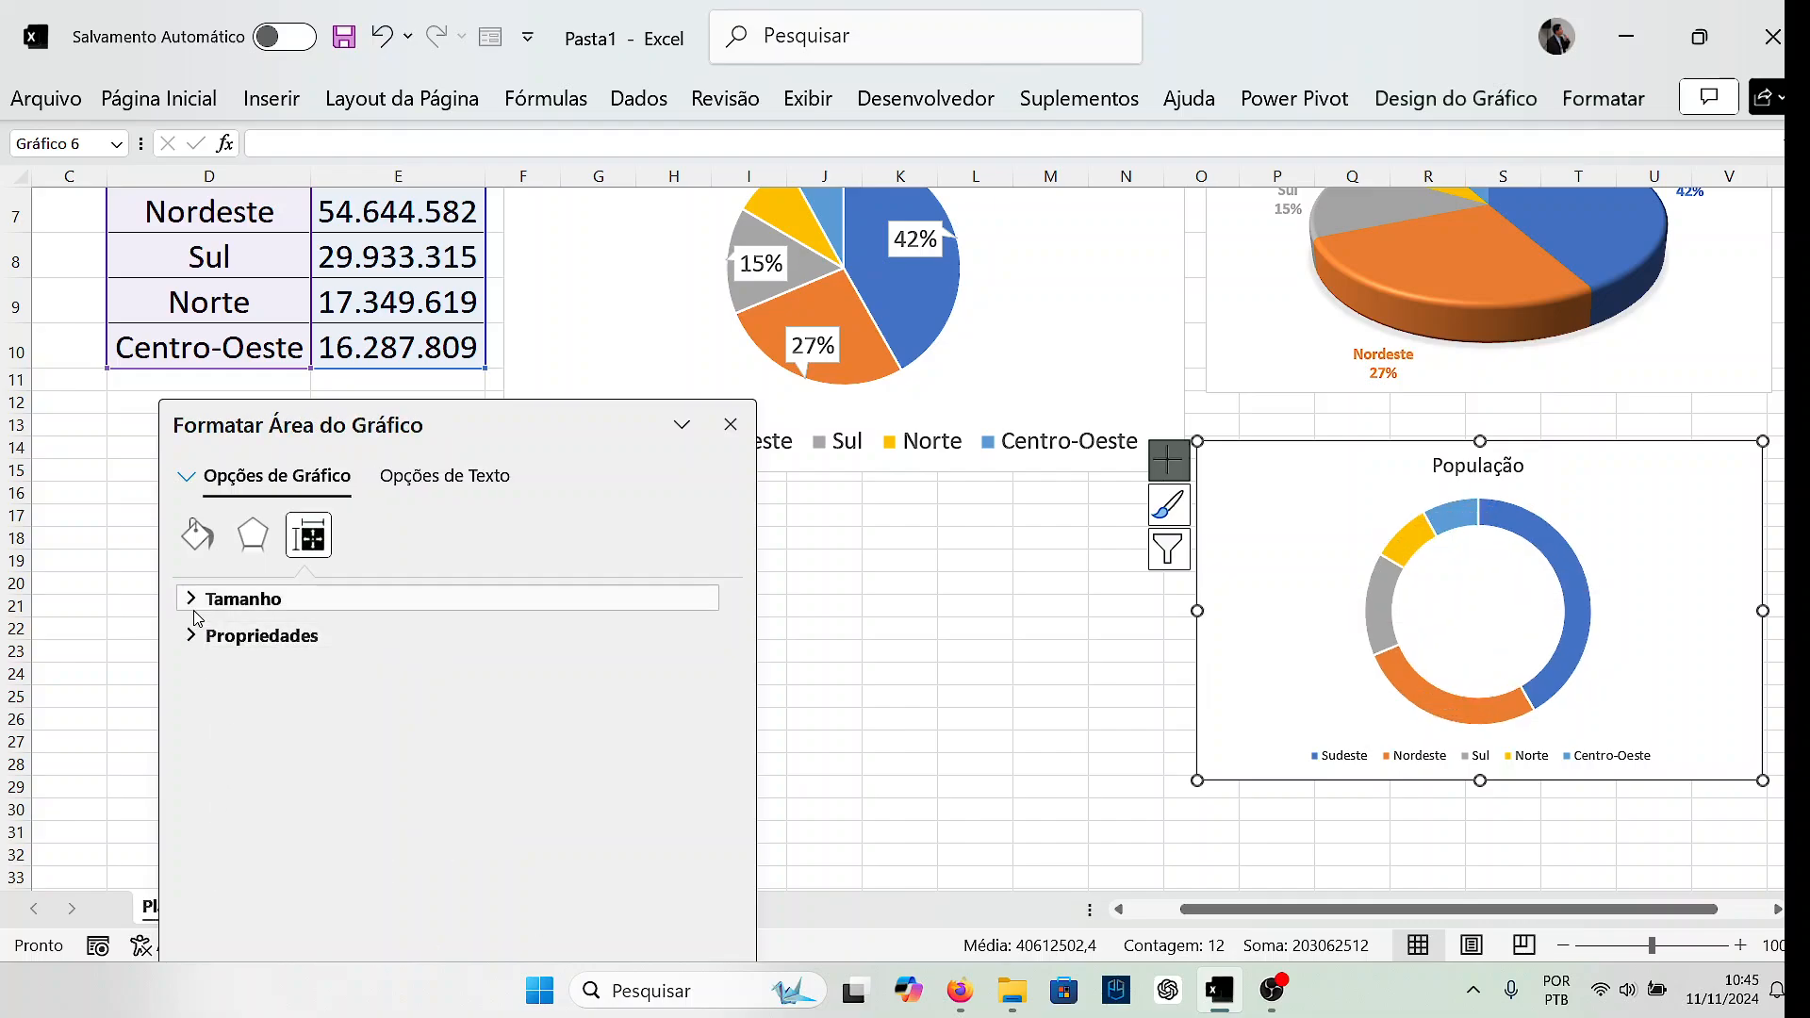
pyautogui.click(509, 599)
pyautogui.click(731, 425)
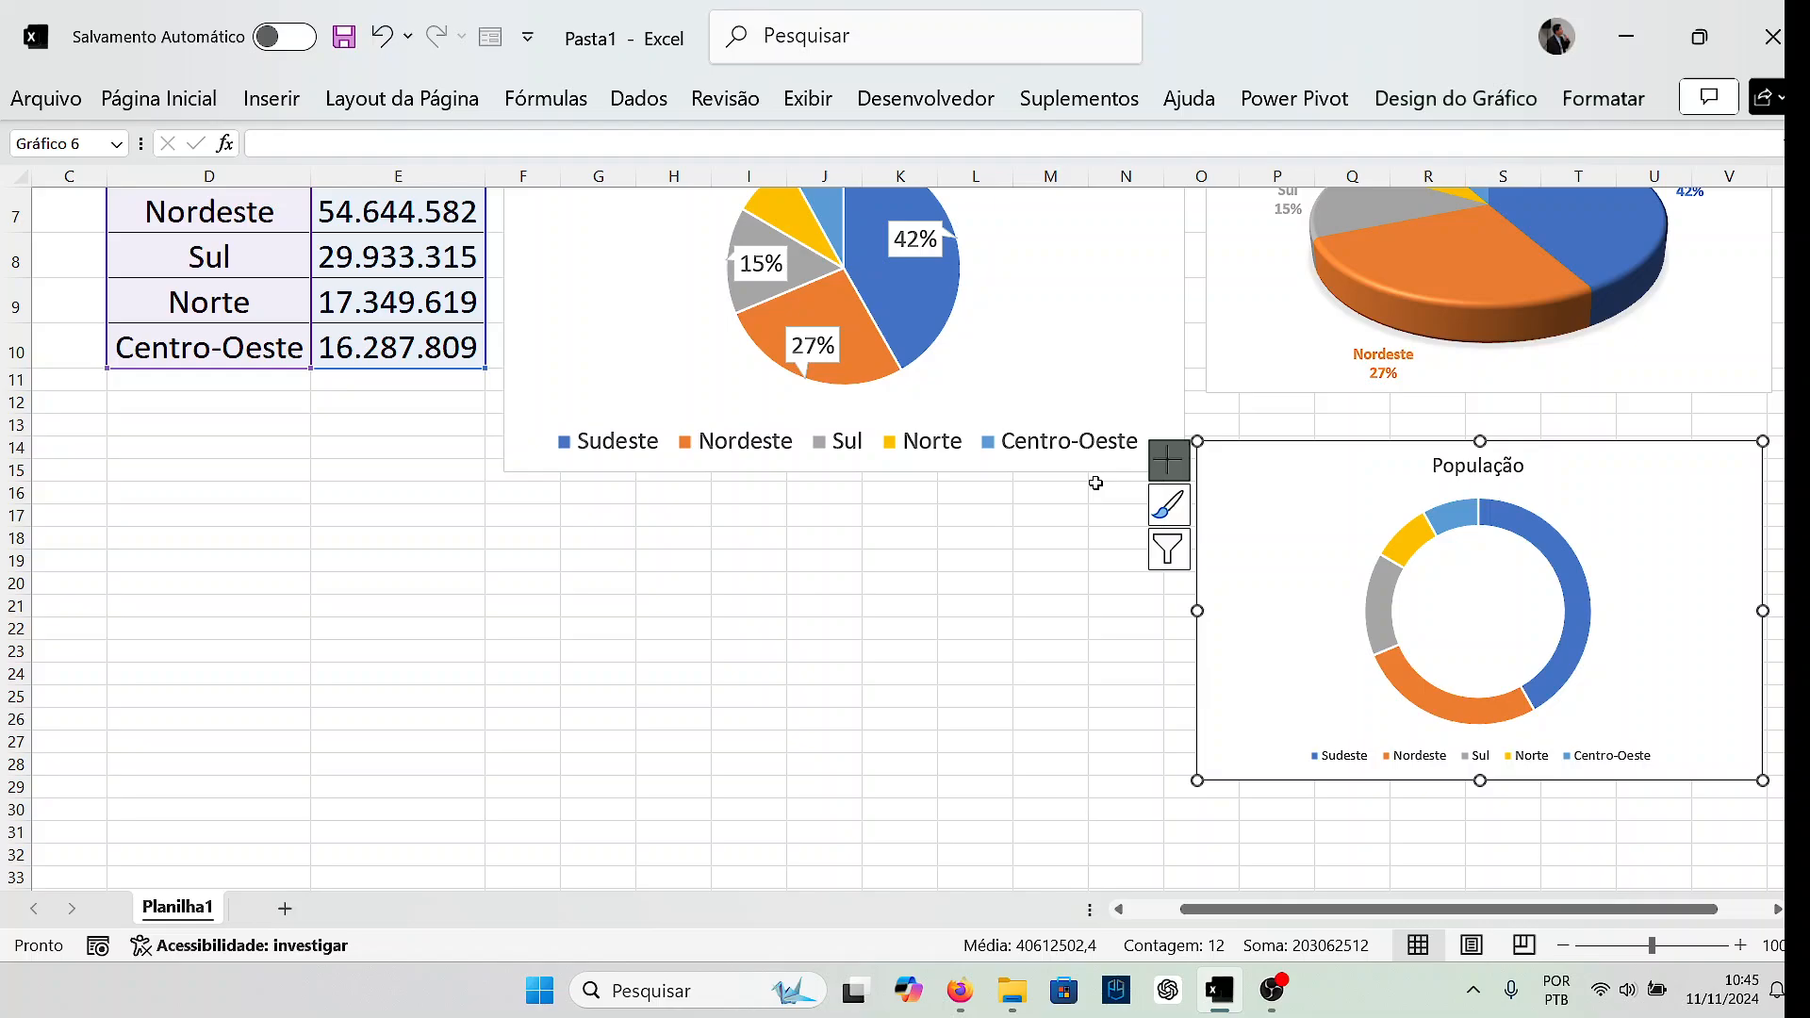
# Add data labels to the doughnut chart that show the percentage (Porcentagem) instead of the value (Valor).
pyautogui.click(1169, 460)
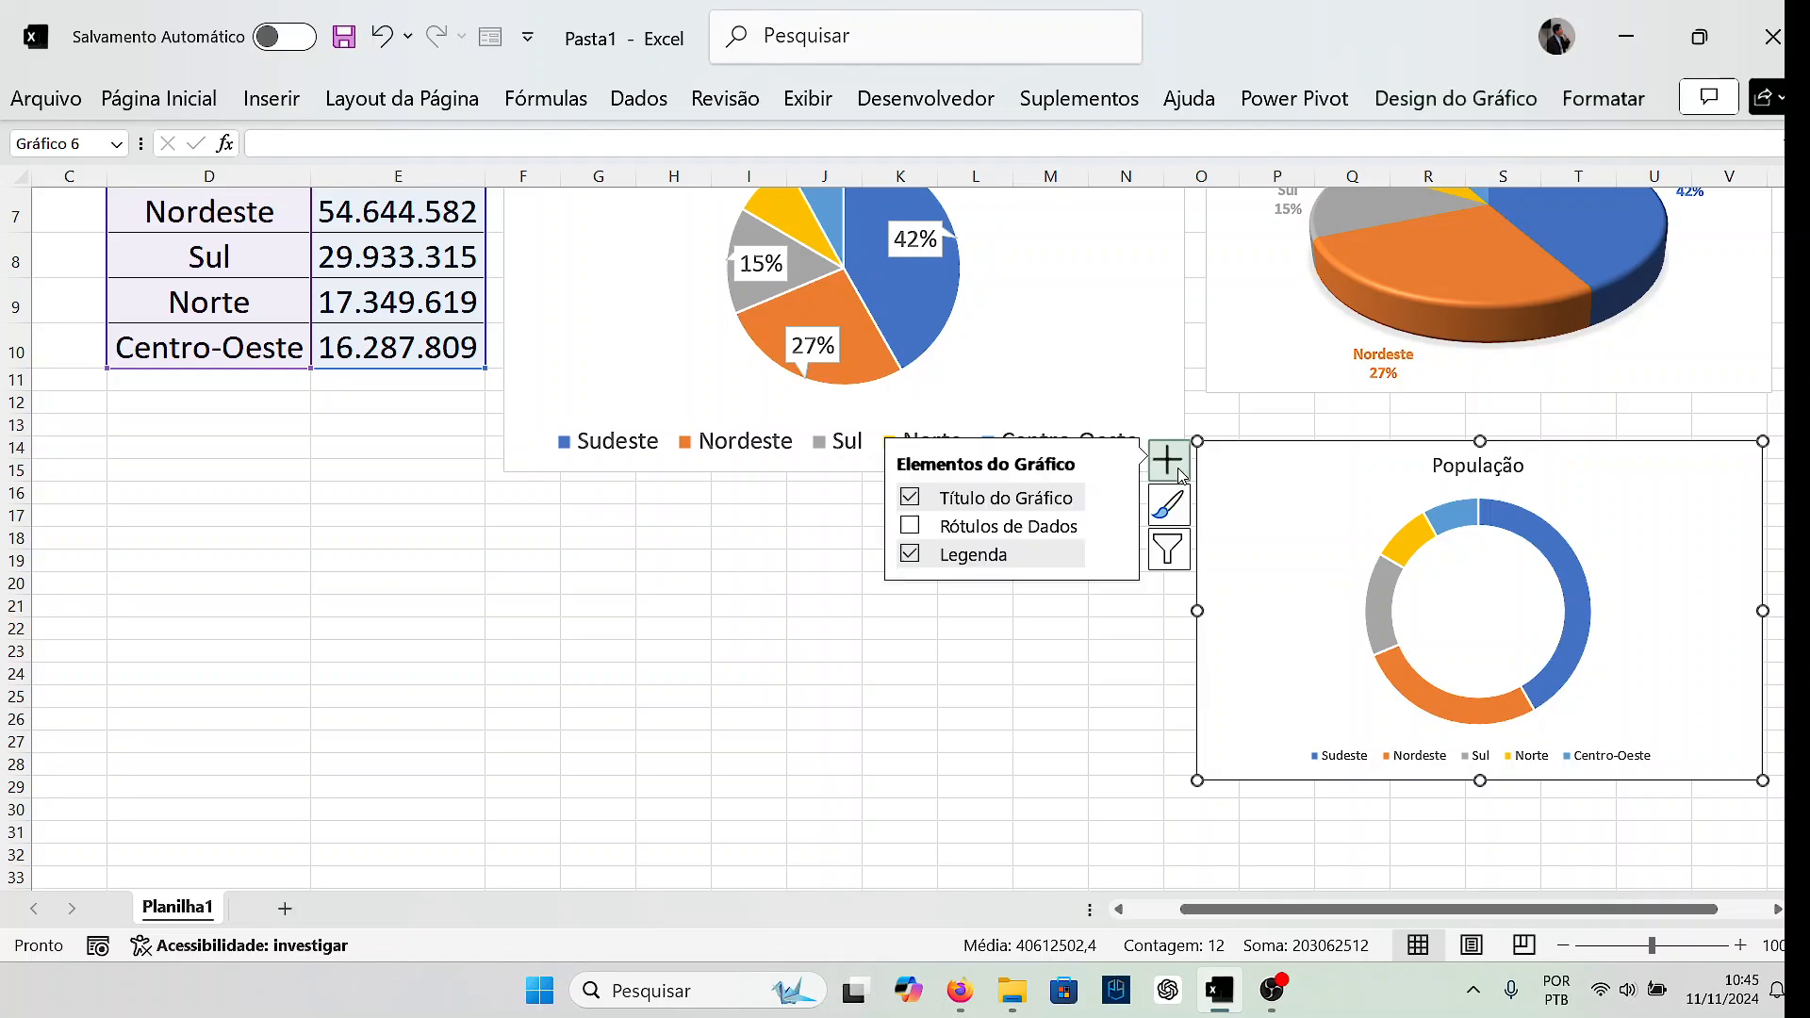
pyautogui.click(1115, 524)
pyautogui.click(1154, 614)
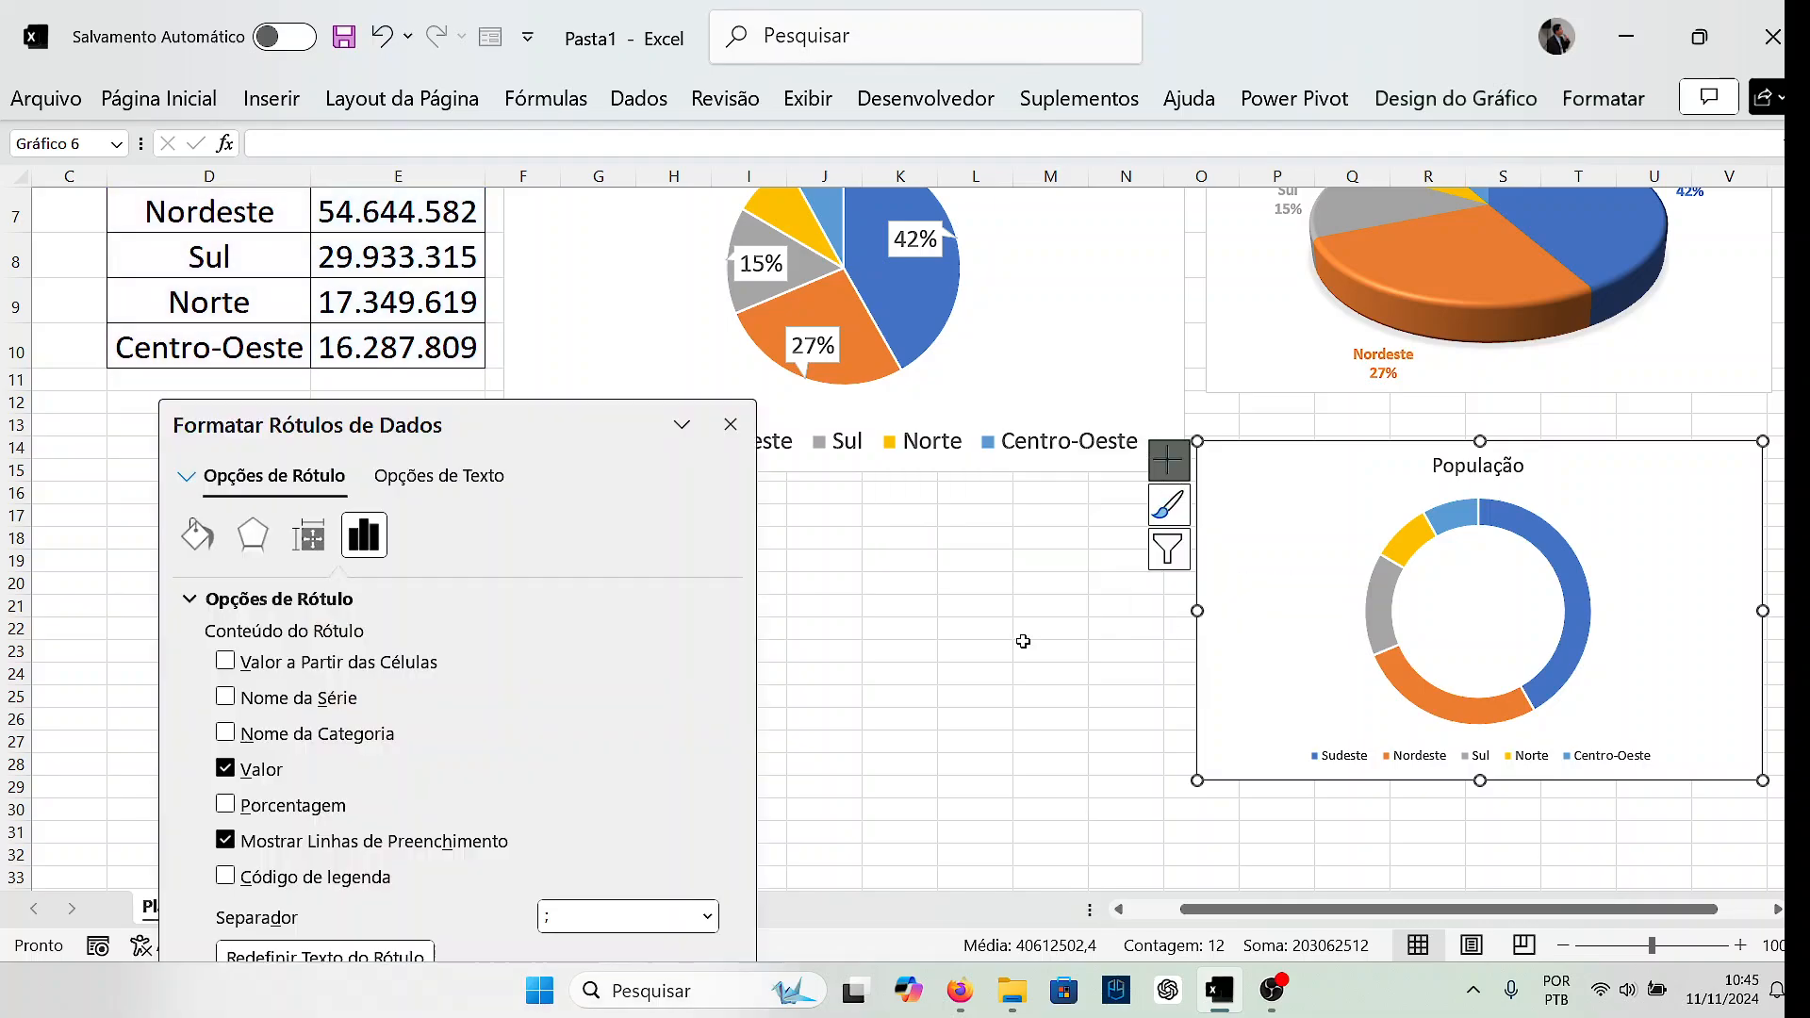
pyautogui.click(225, 768)
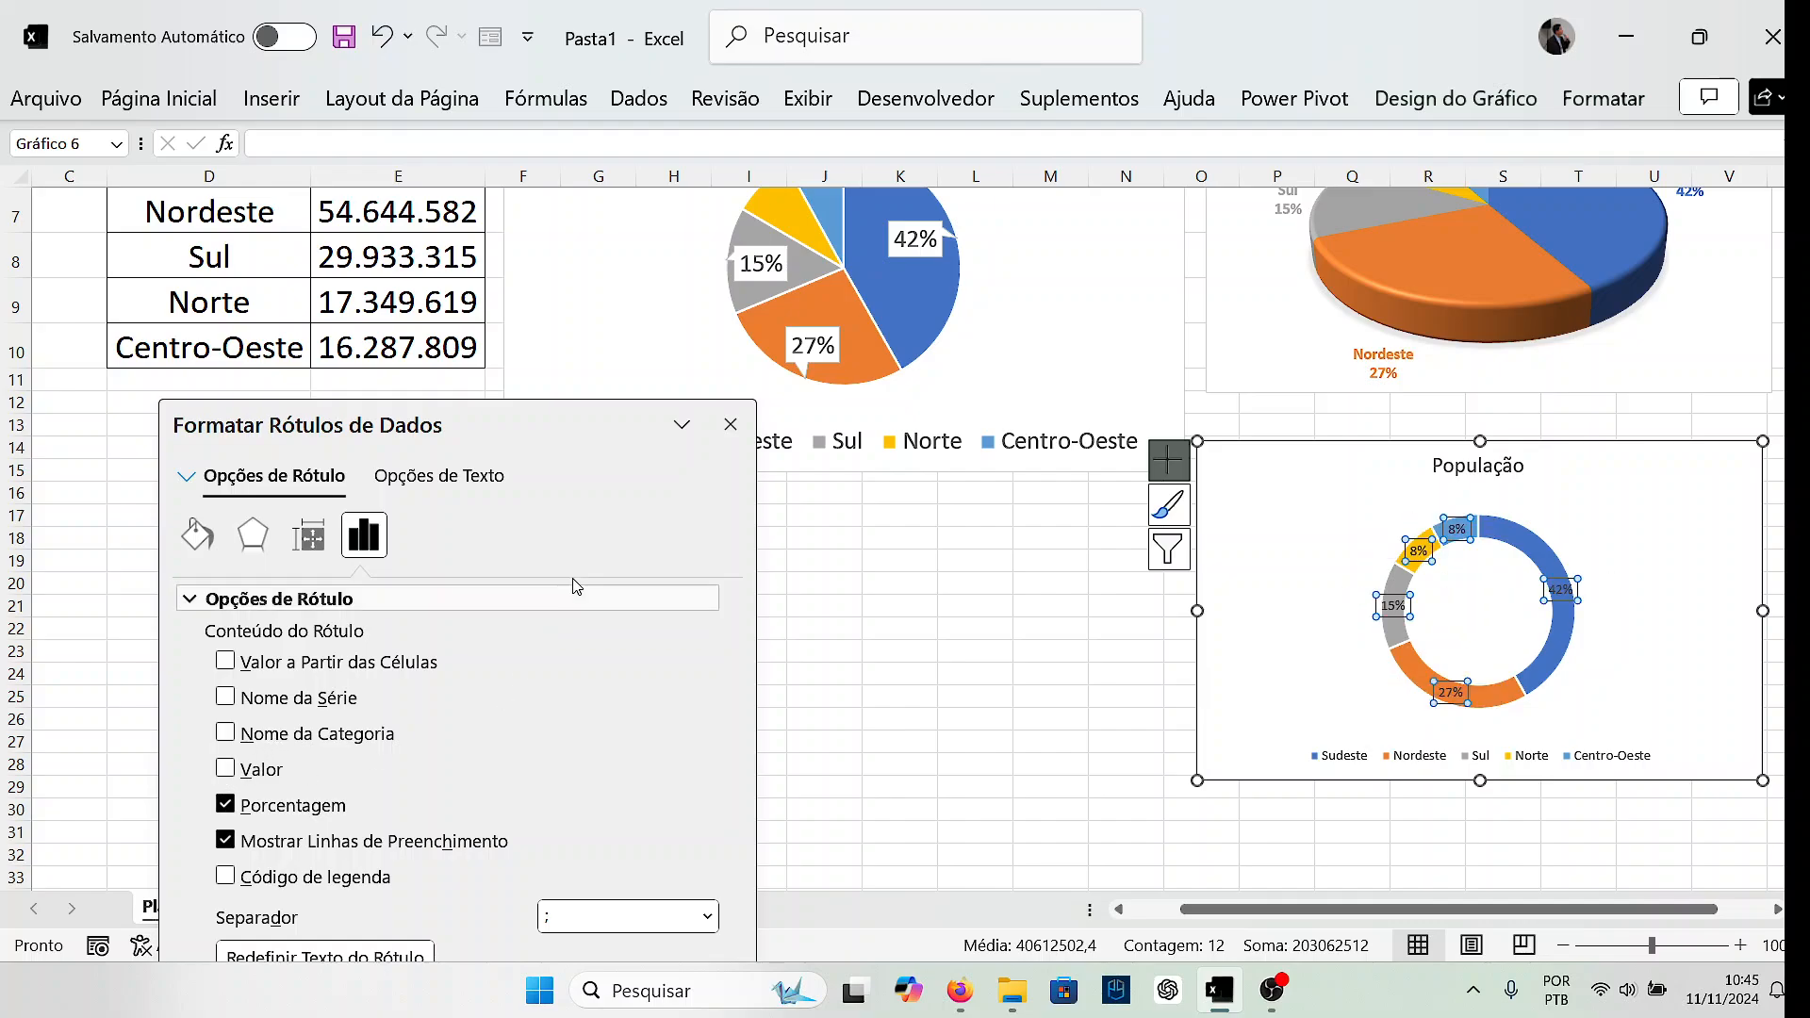
pyautogui.click(731, 425)
pyautogui.click(976, 583)
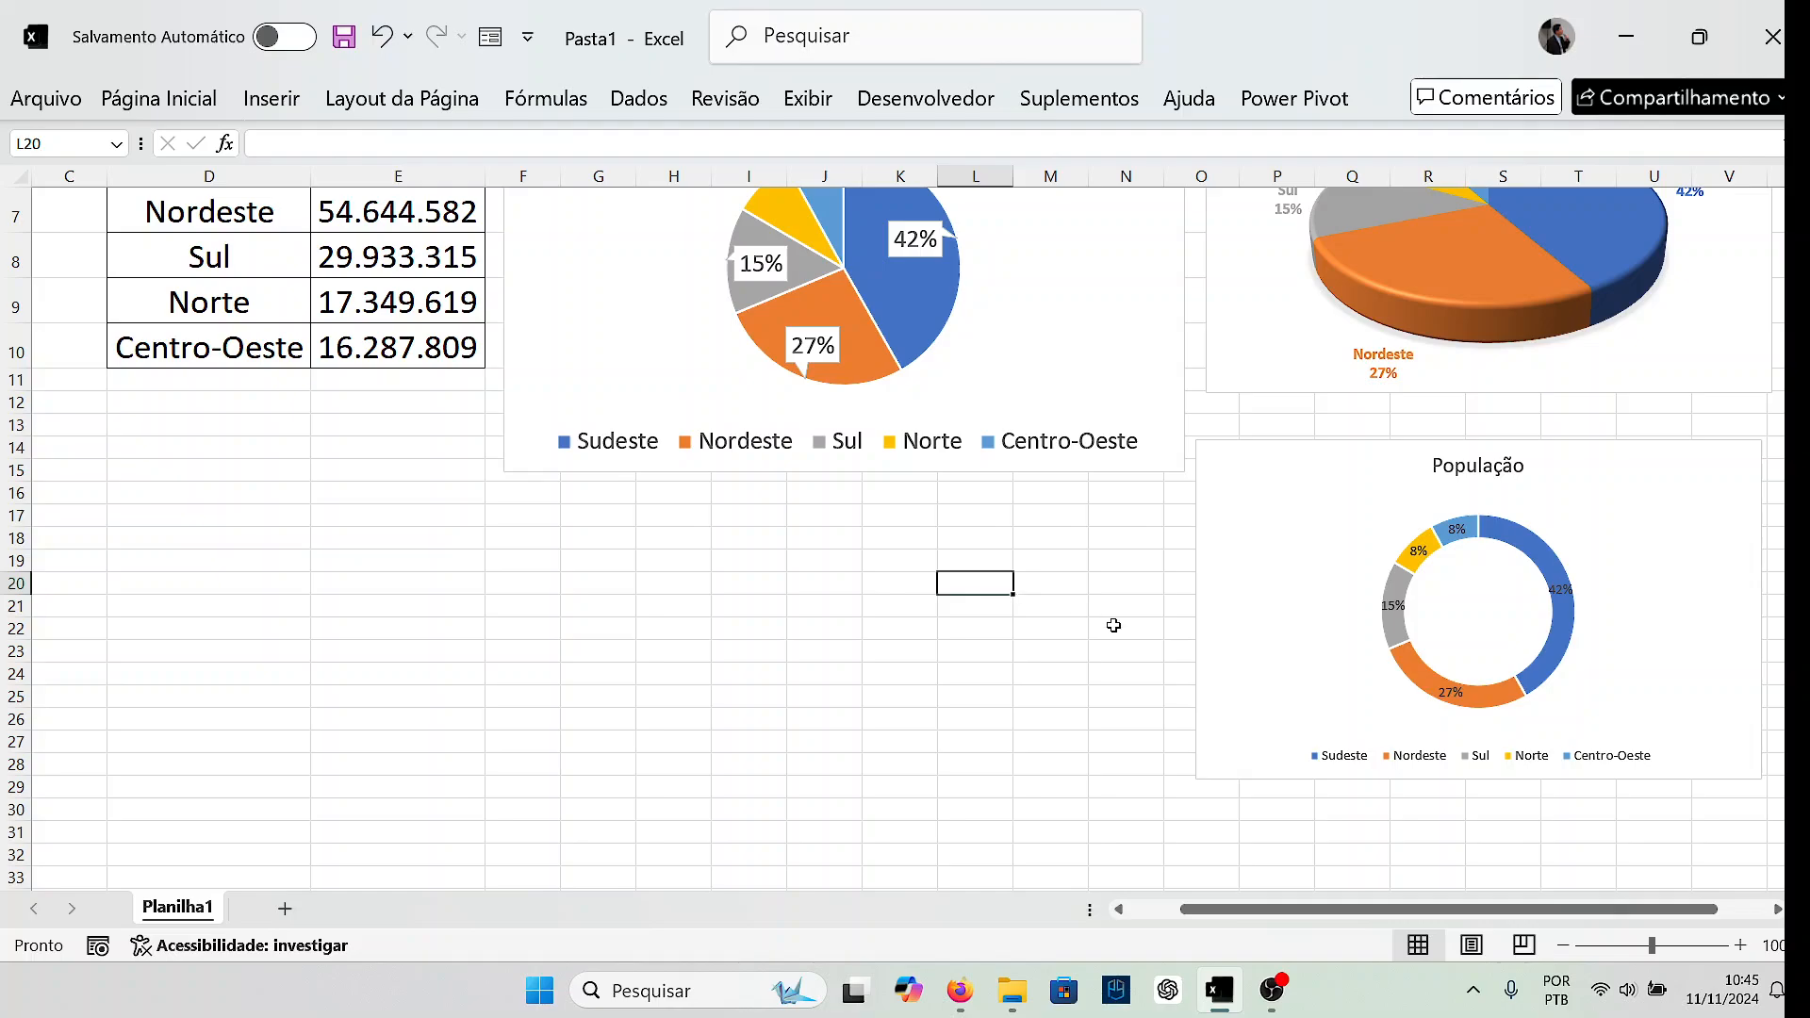
pyautogui.click(1348, 450)
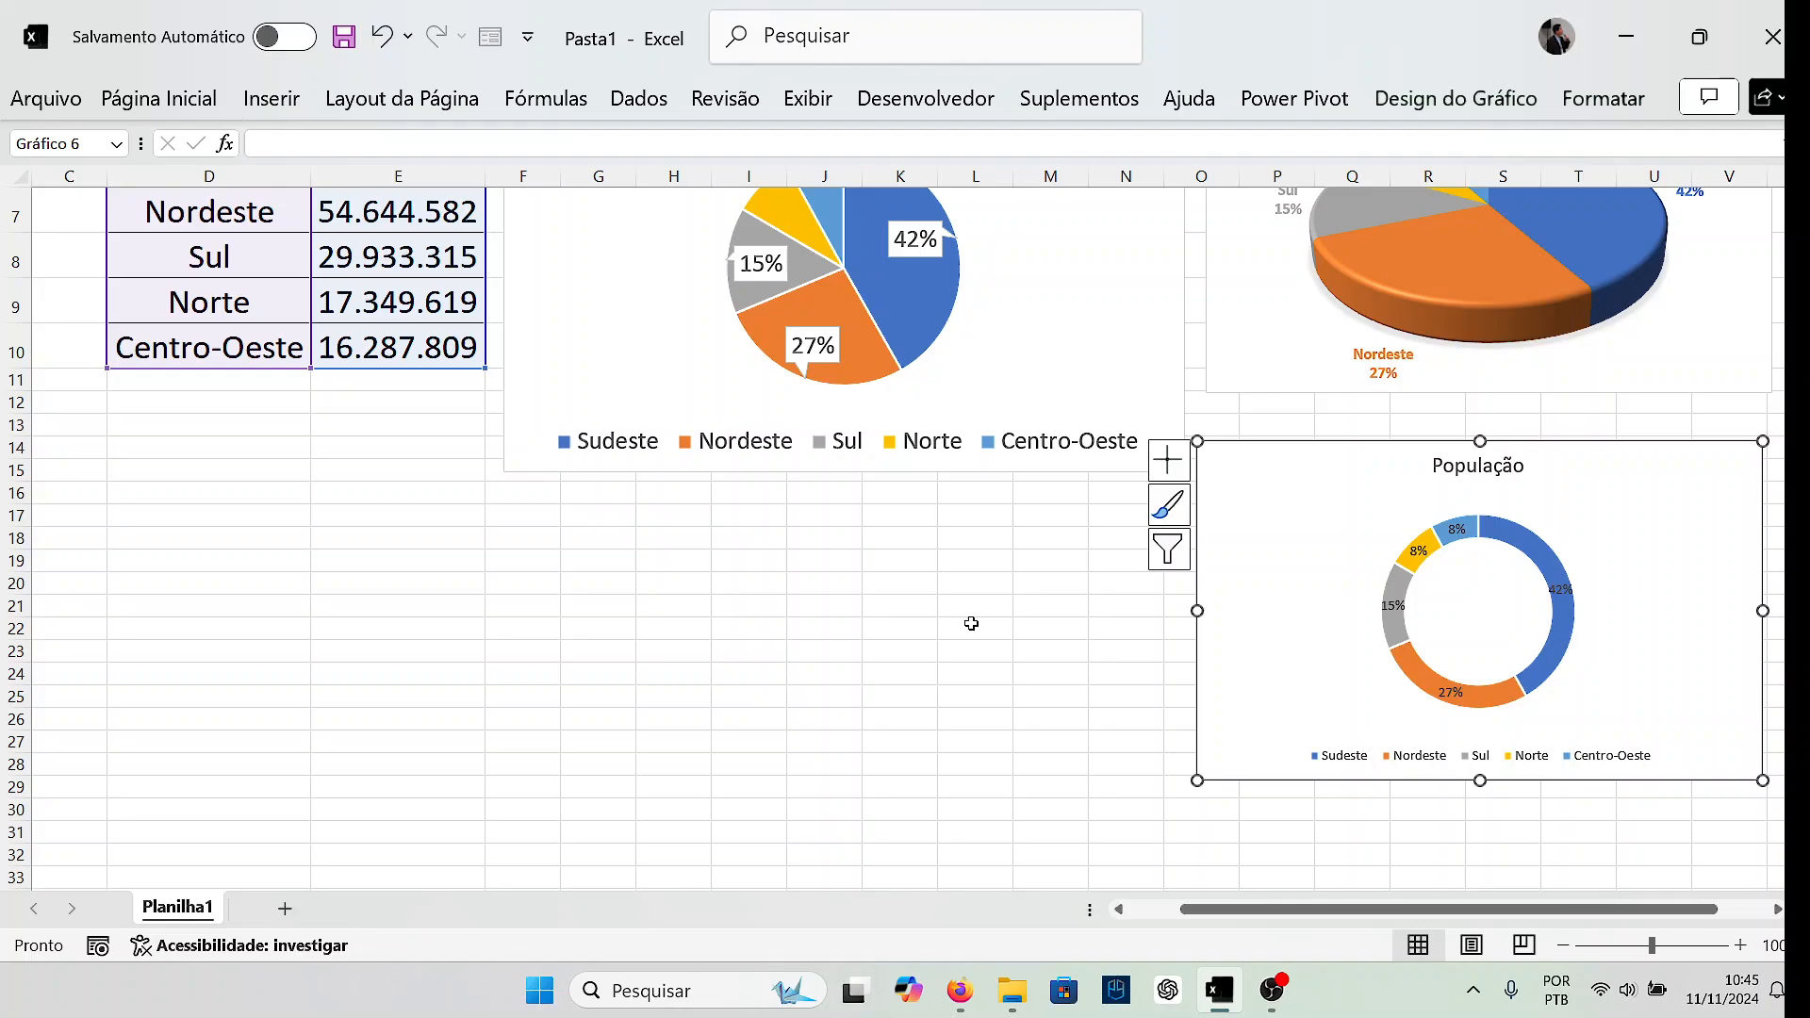
pyautogui.scroll(2, 971, 623)
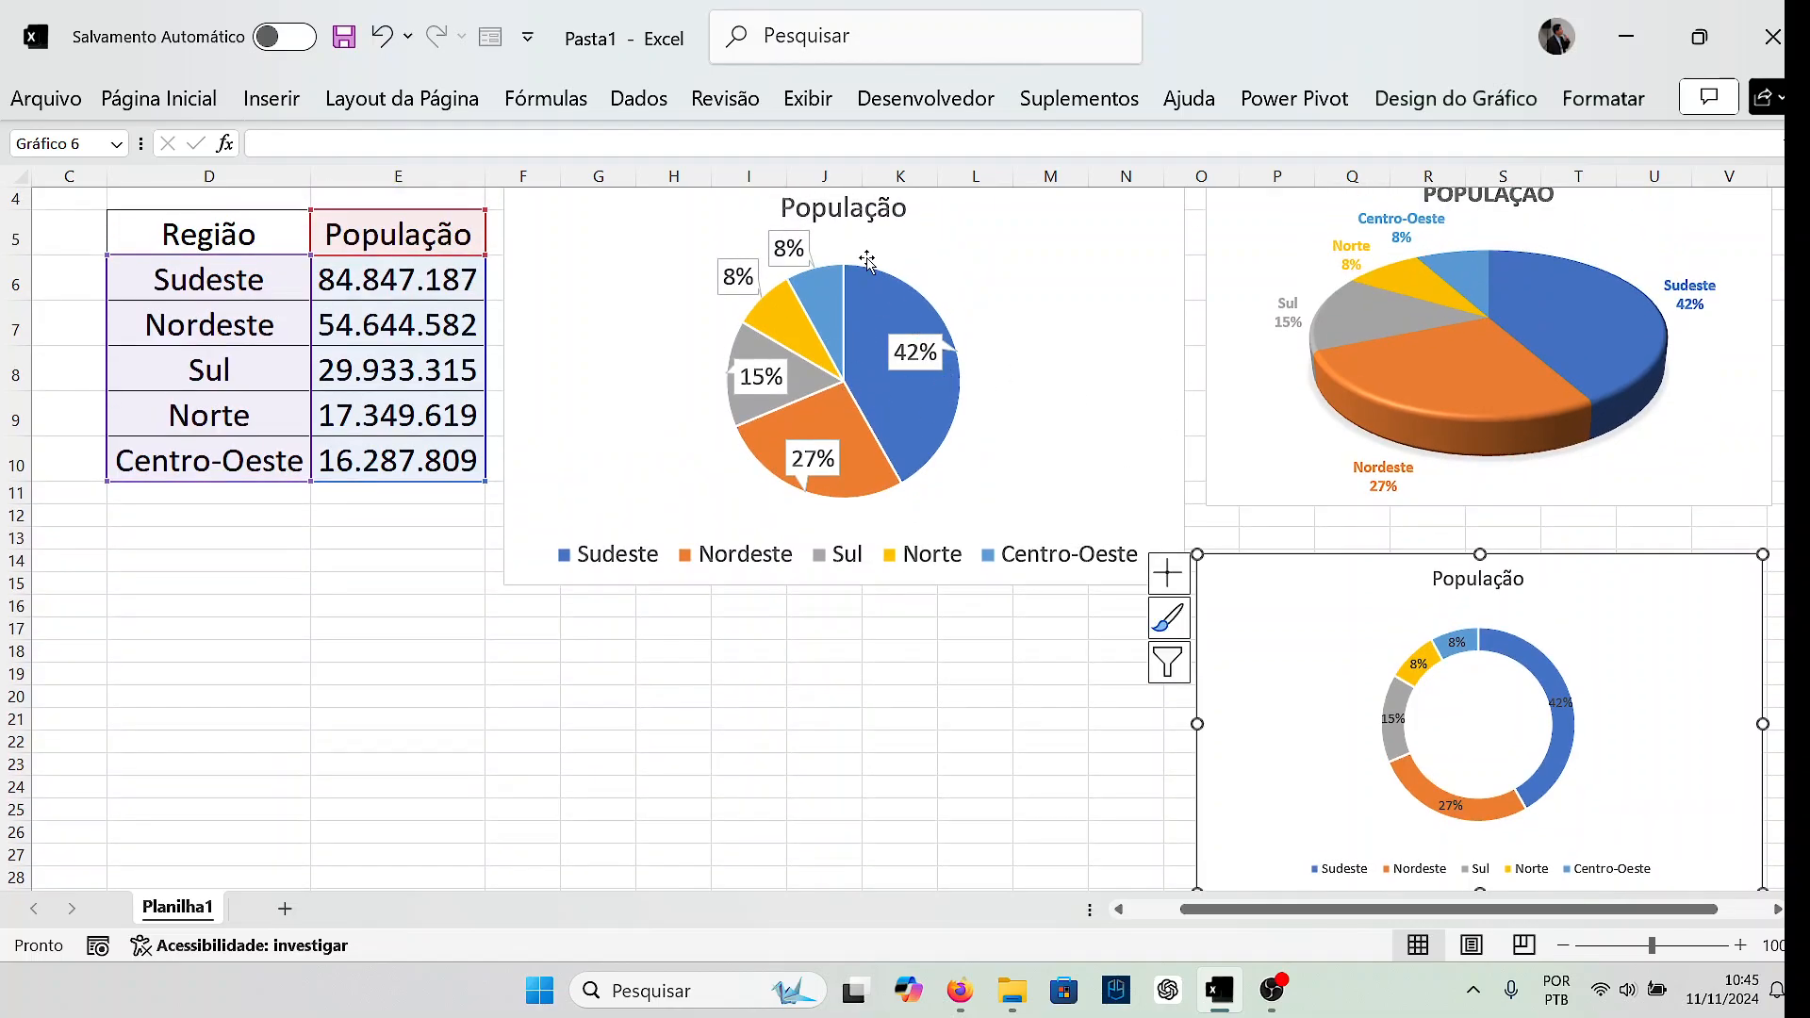
pyautogui.click(1434, 662)
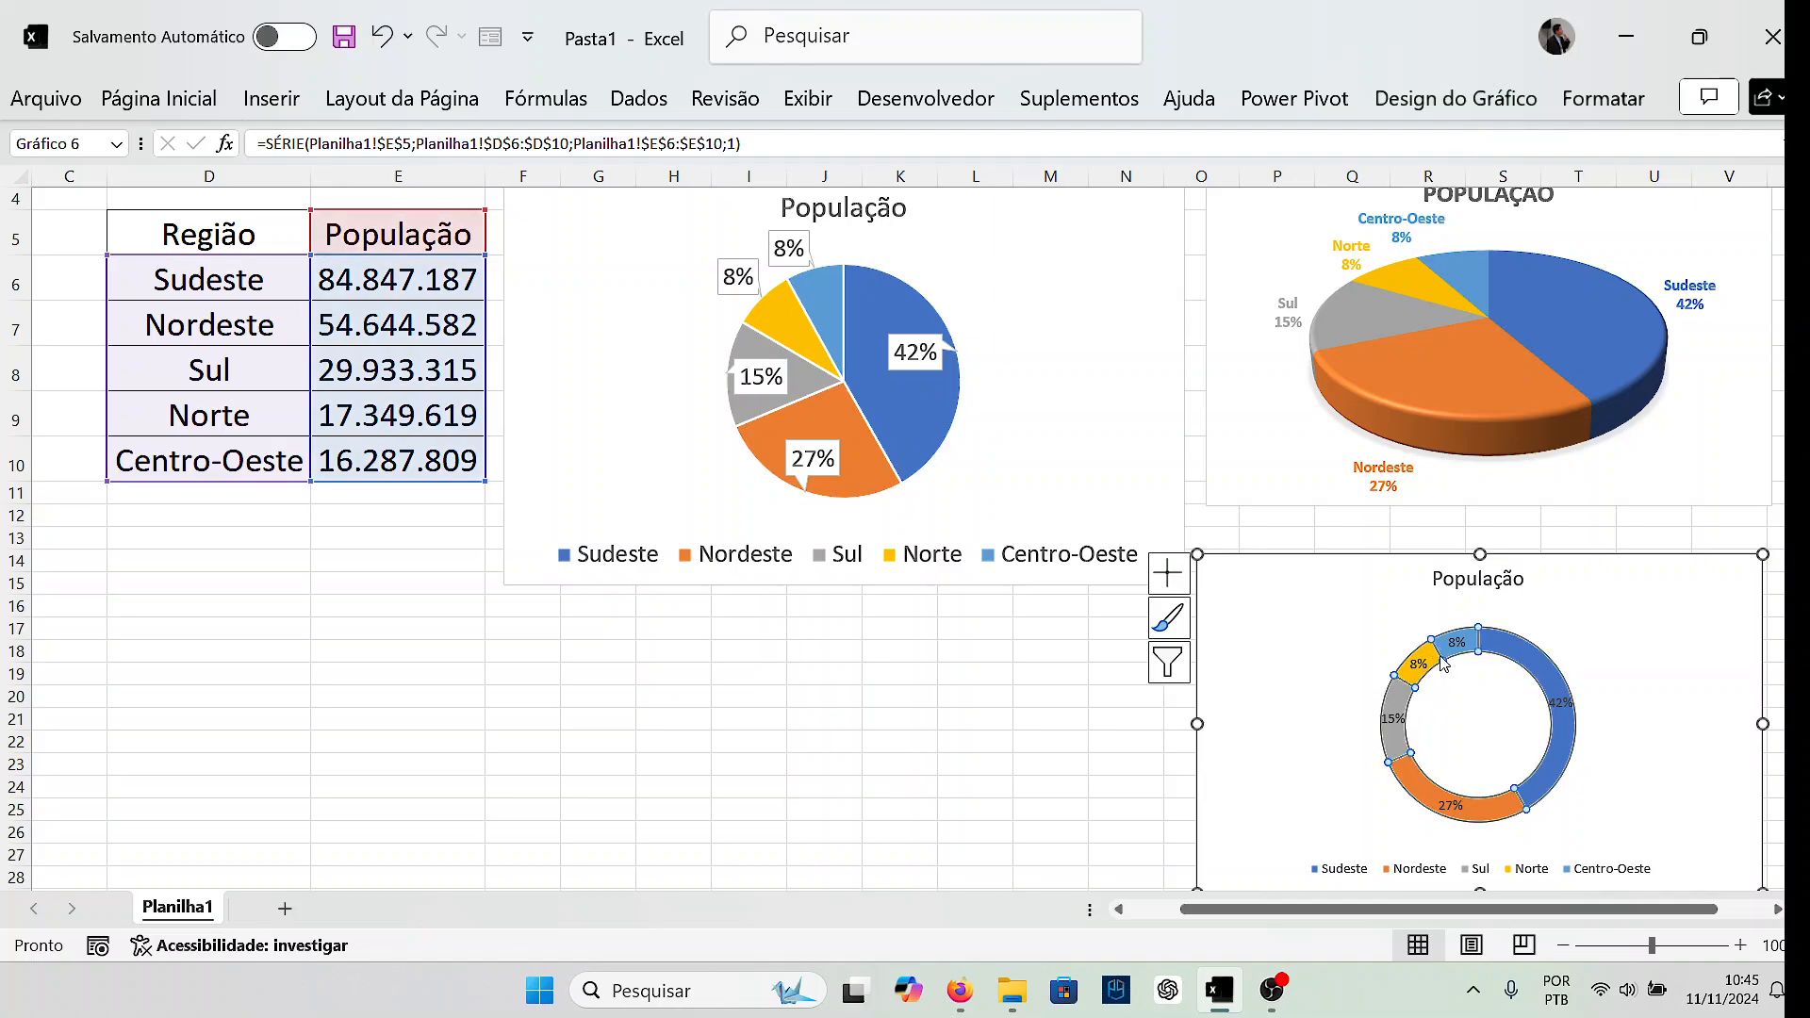
pyautogui.click(1491, 700)
pyautogui.click(1128, 722)
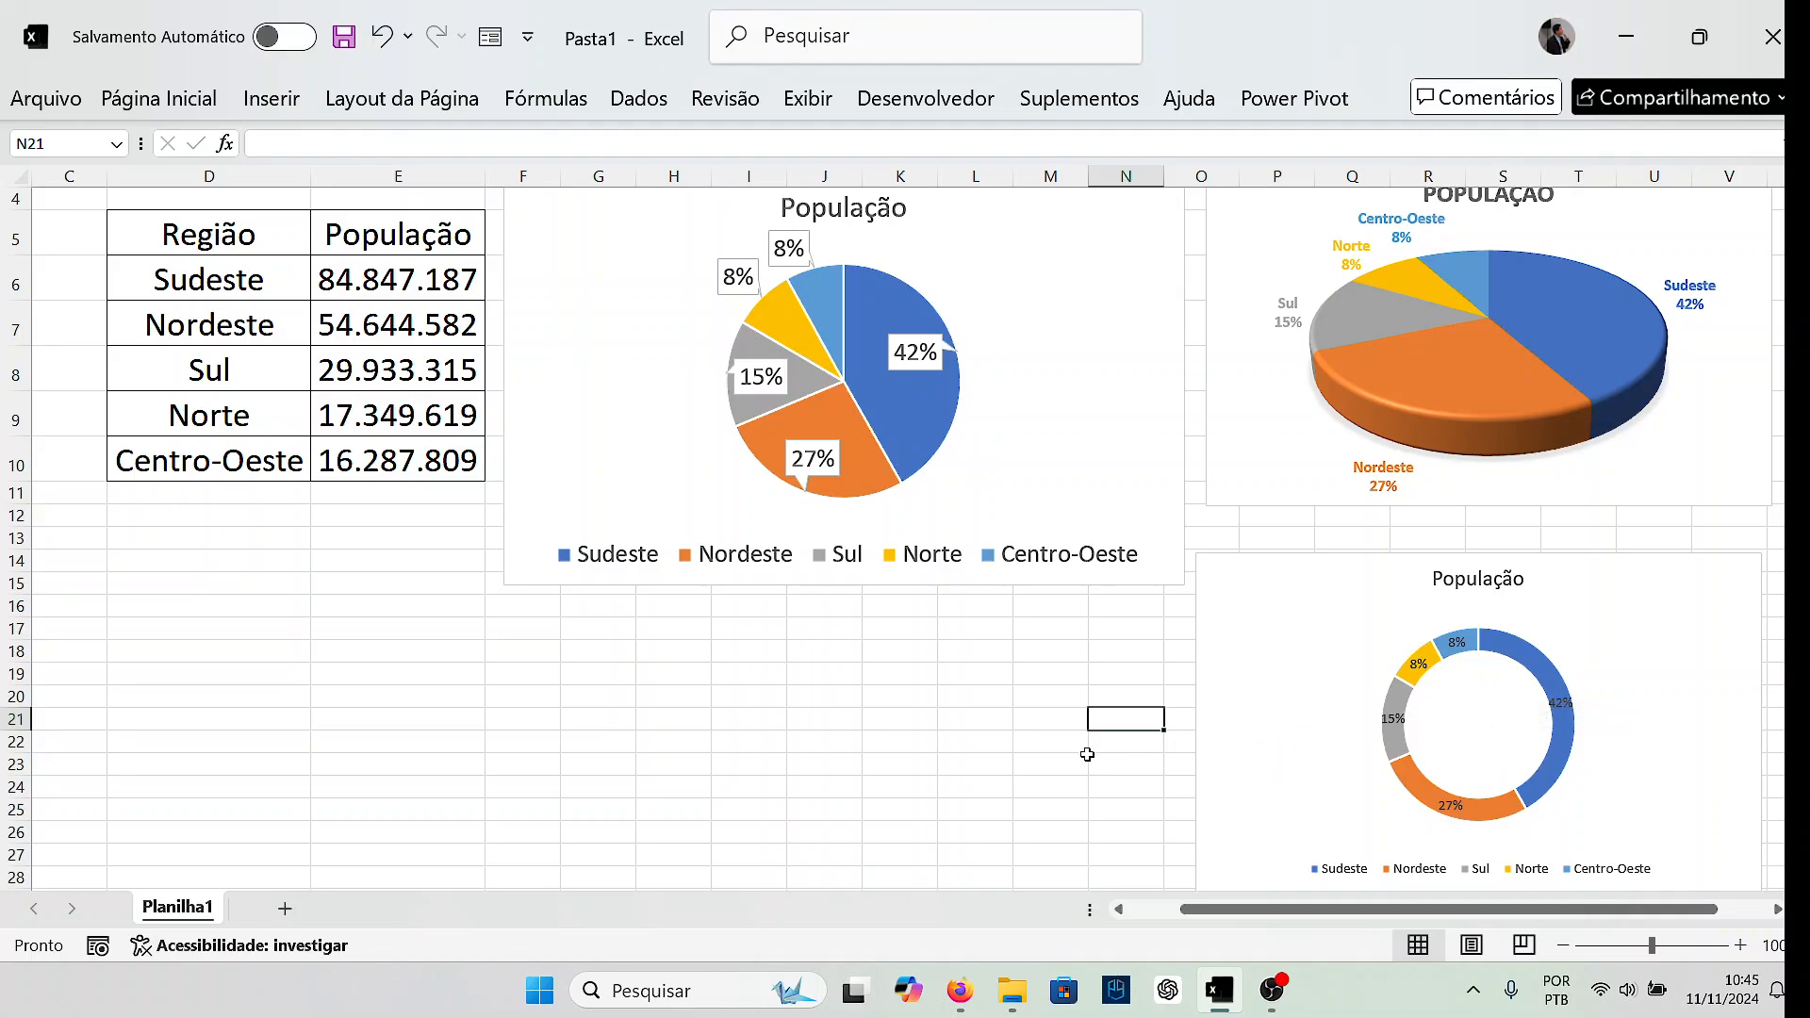
# Set the font size of the doughnut chart's text to 11.
pyautogui.click(1344, 577)
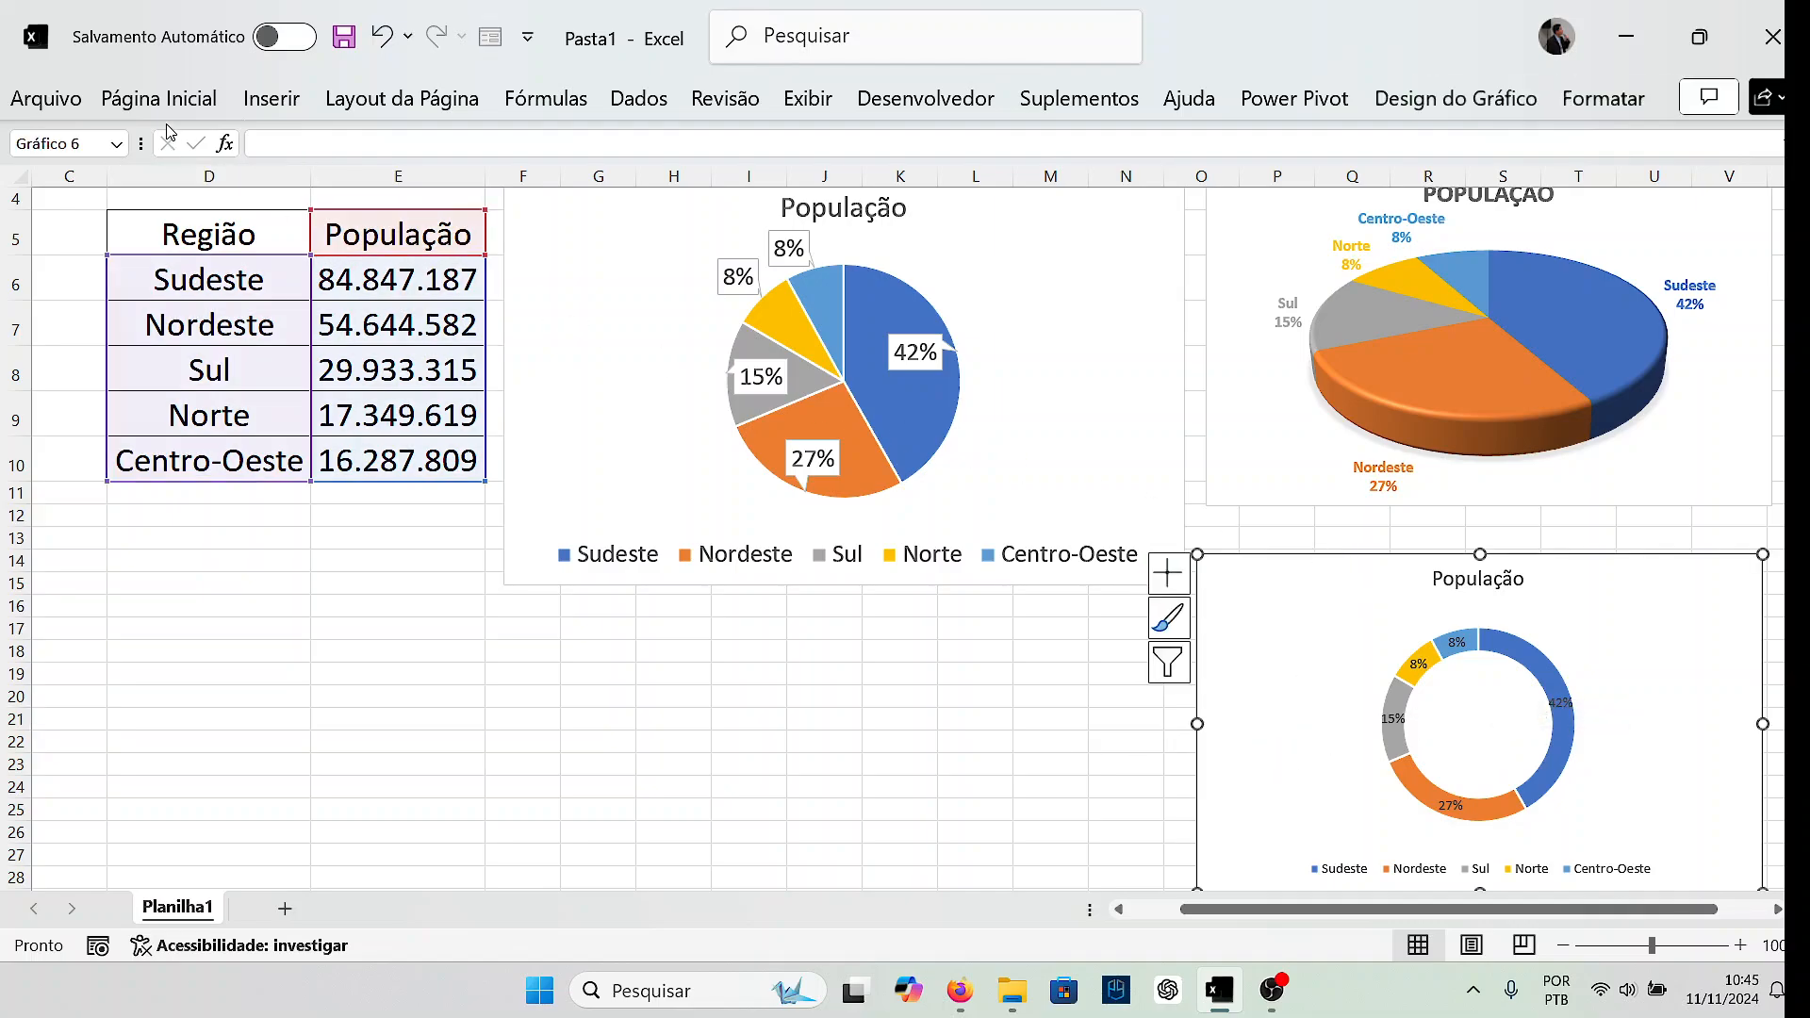
pyautogui.click(159, 98)
pyautogui.click(421, 149)
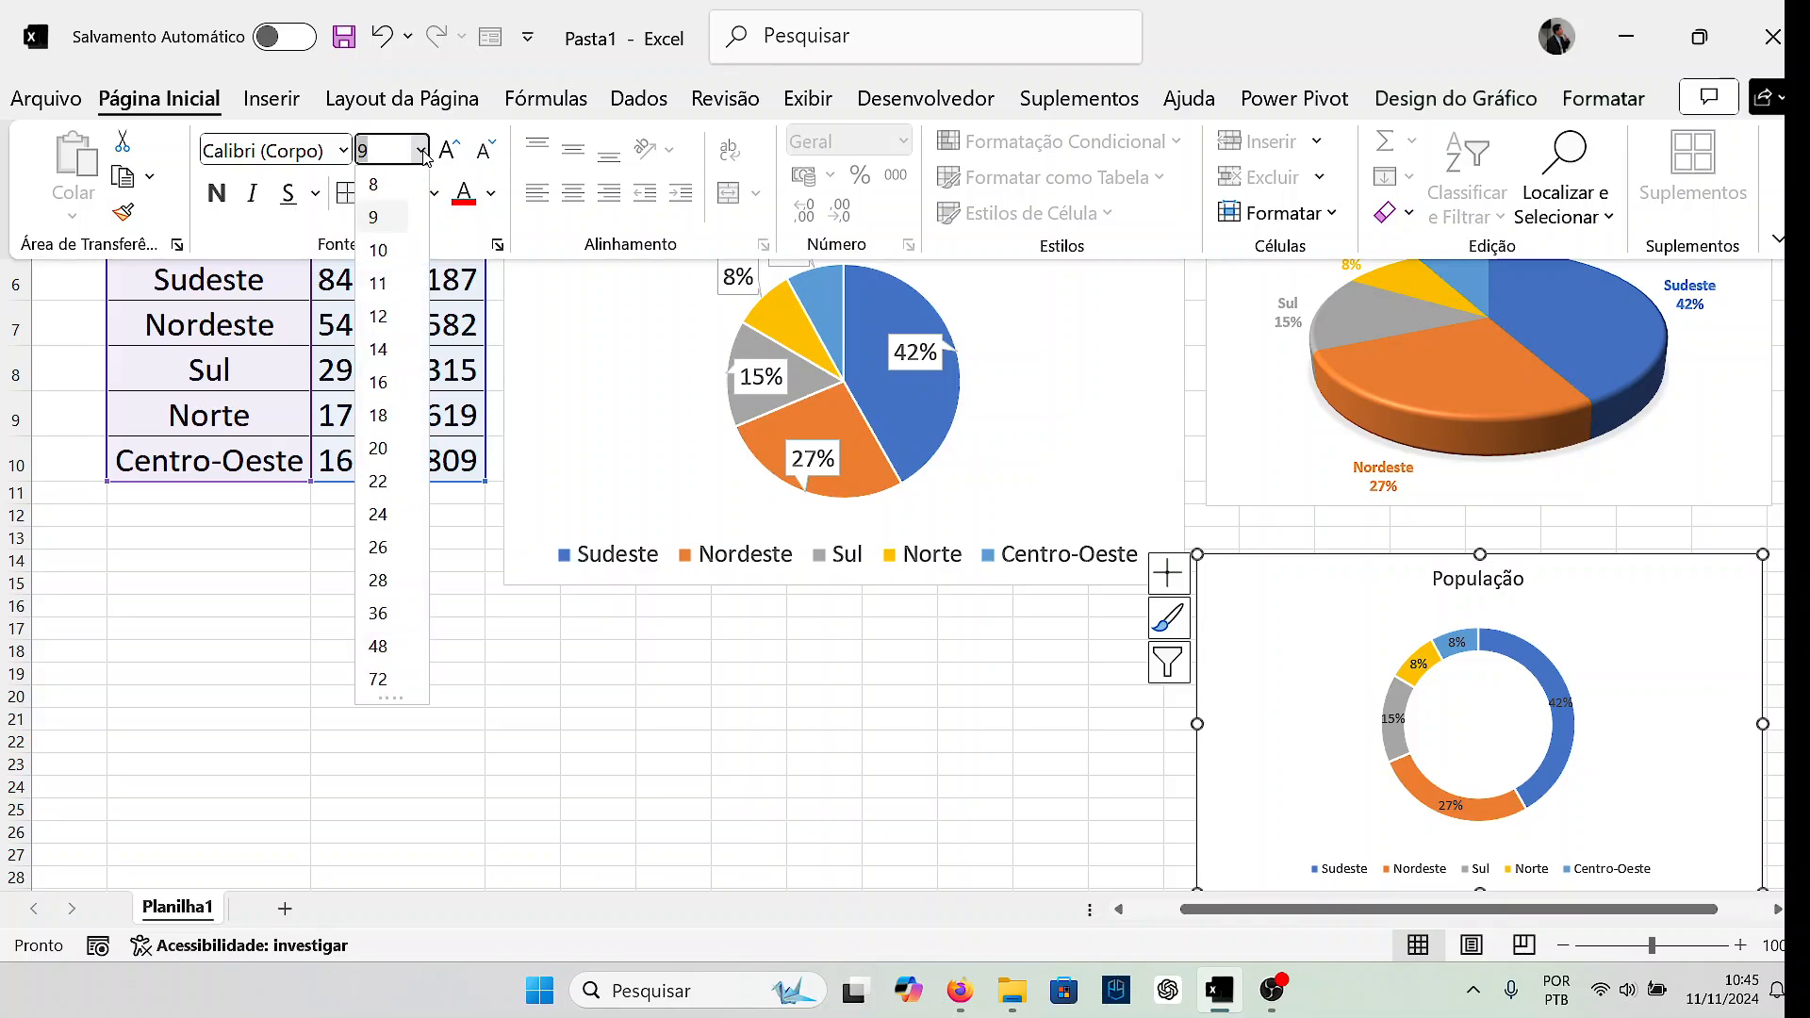
pyautogui.click(378, 316)
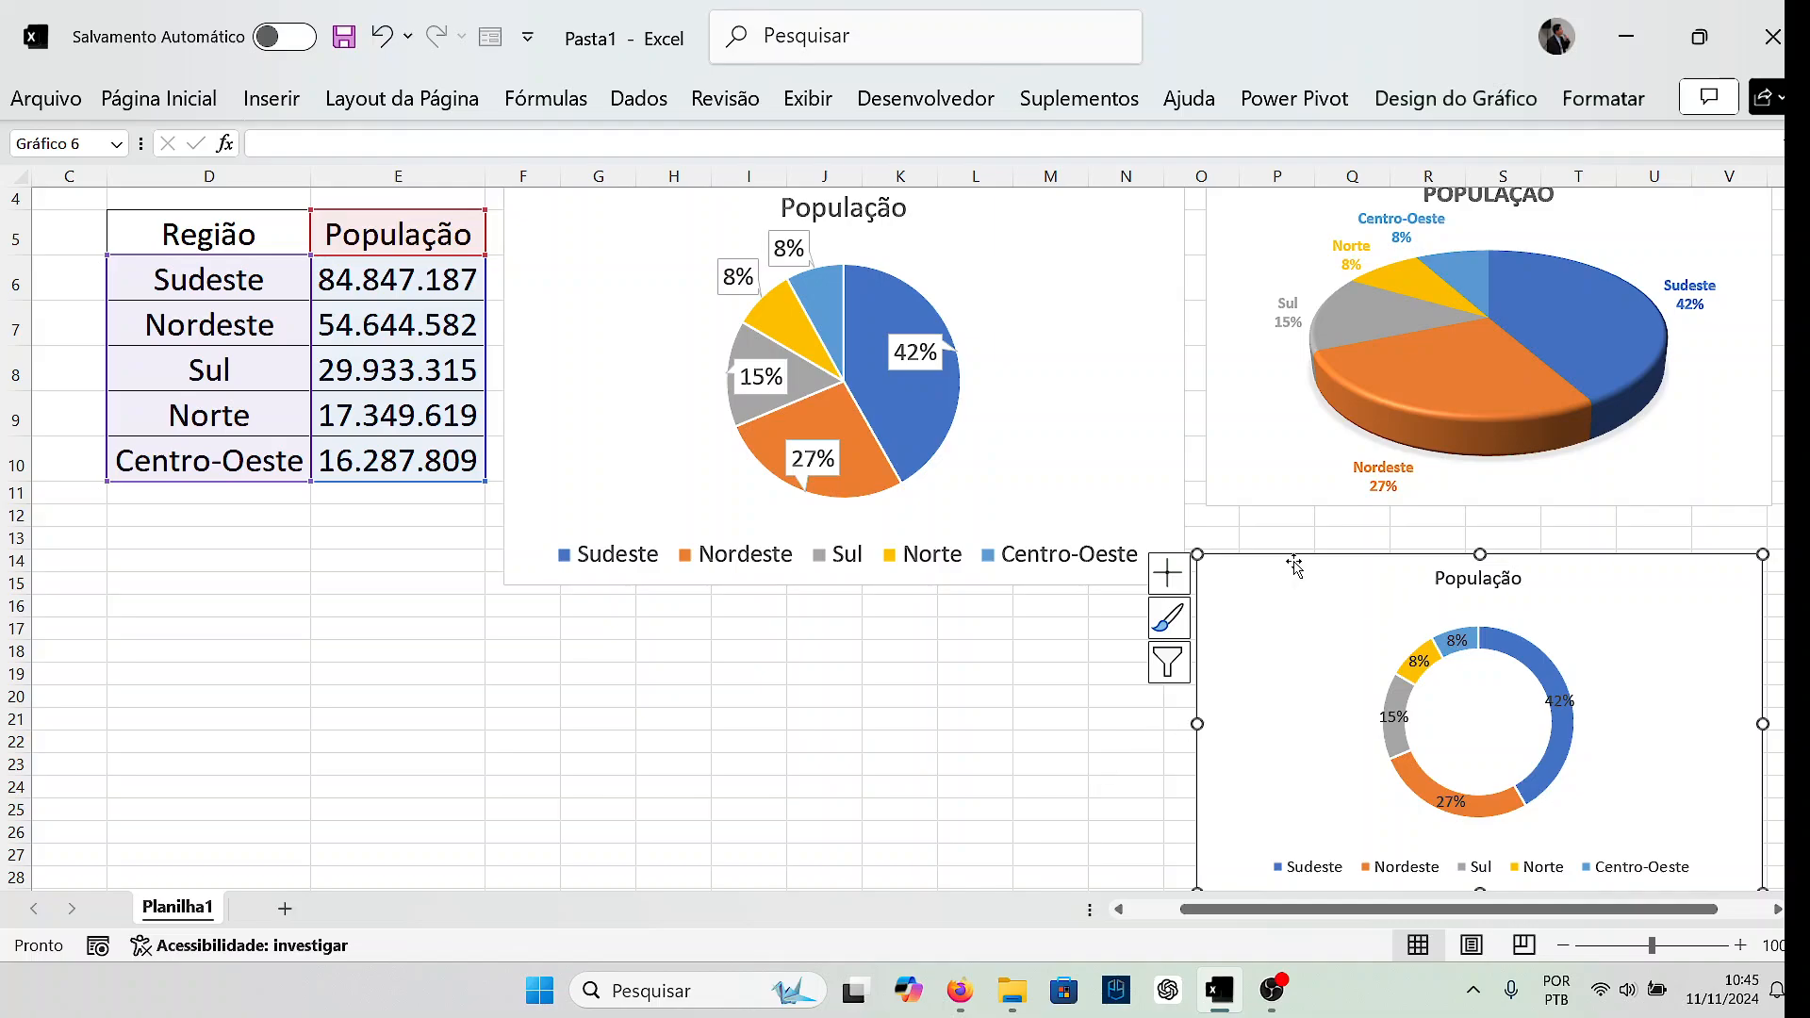
# Apply Estilo 3, with the grey gradient background, thicker ring and dark percentage labels, to the doughnut chart.
pyautogui.click(203, 100)
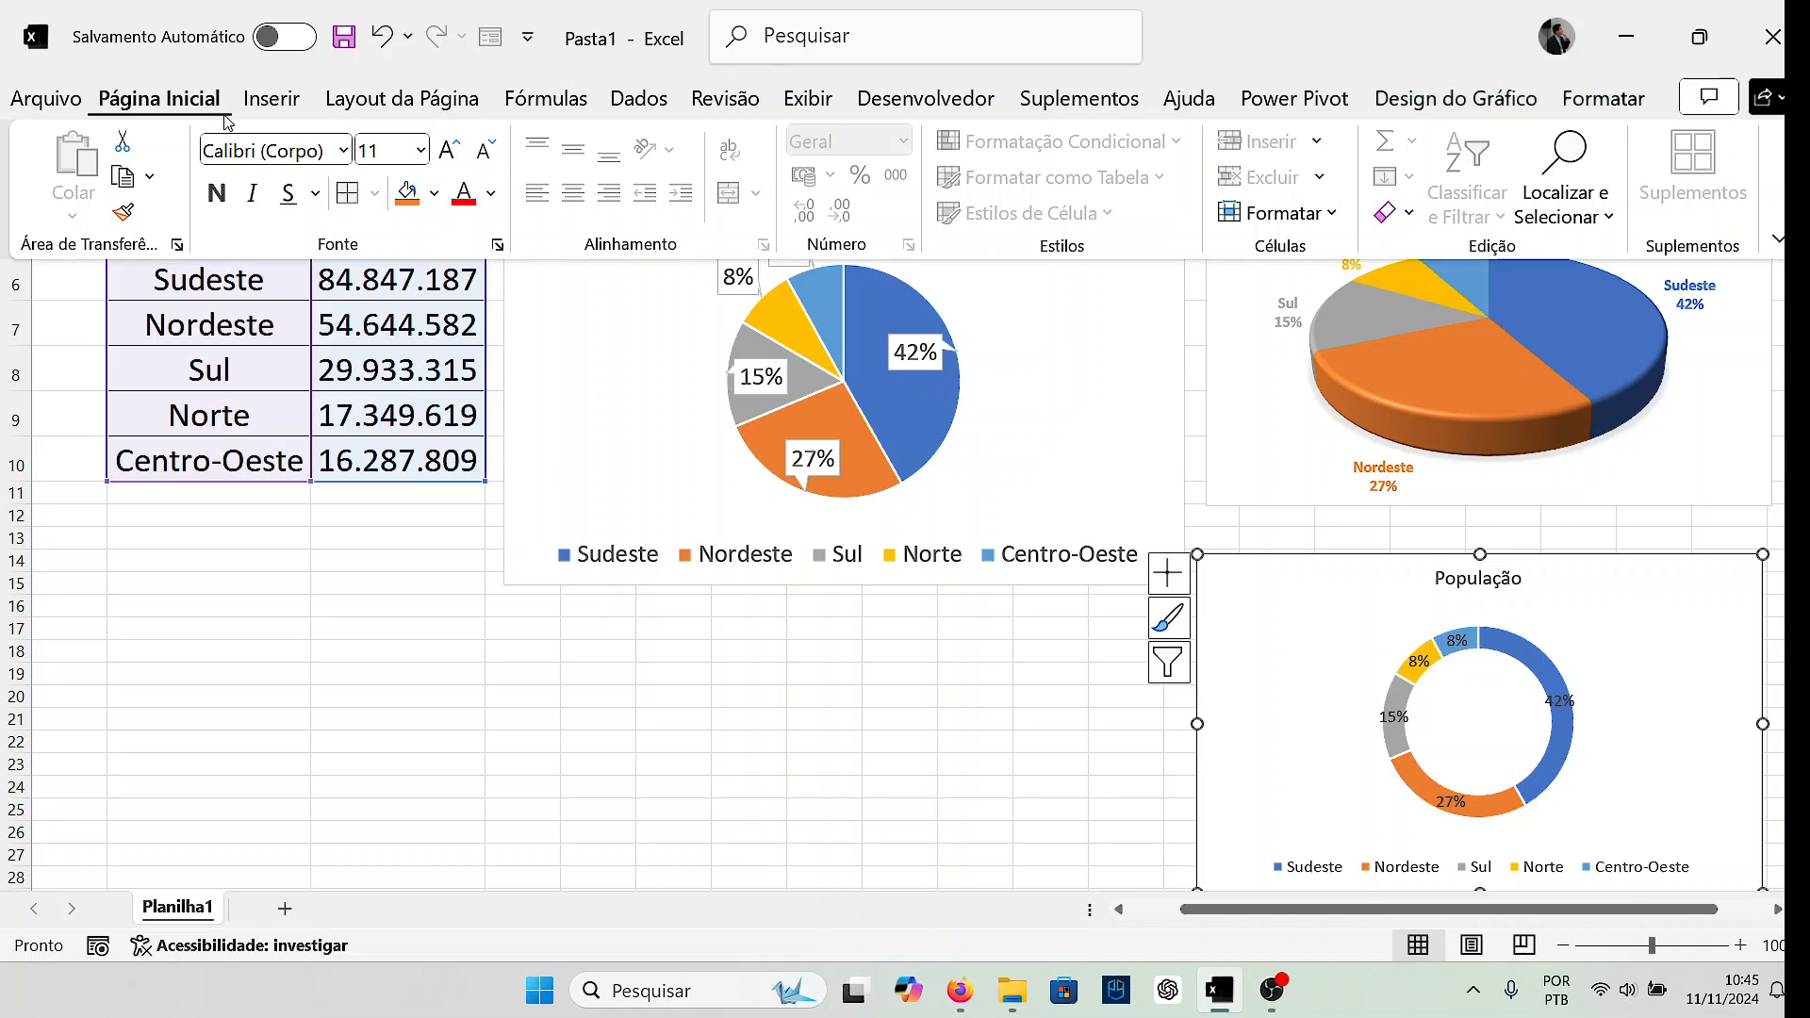
pyautogui.click(294, 111)
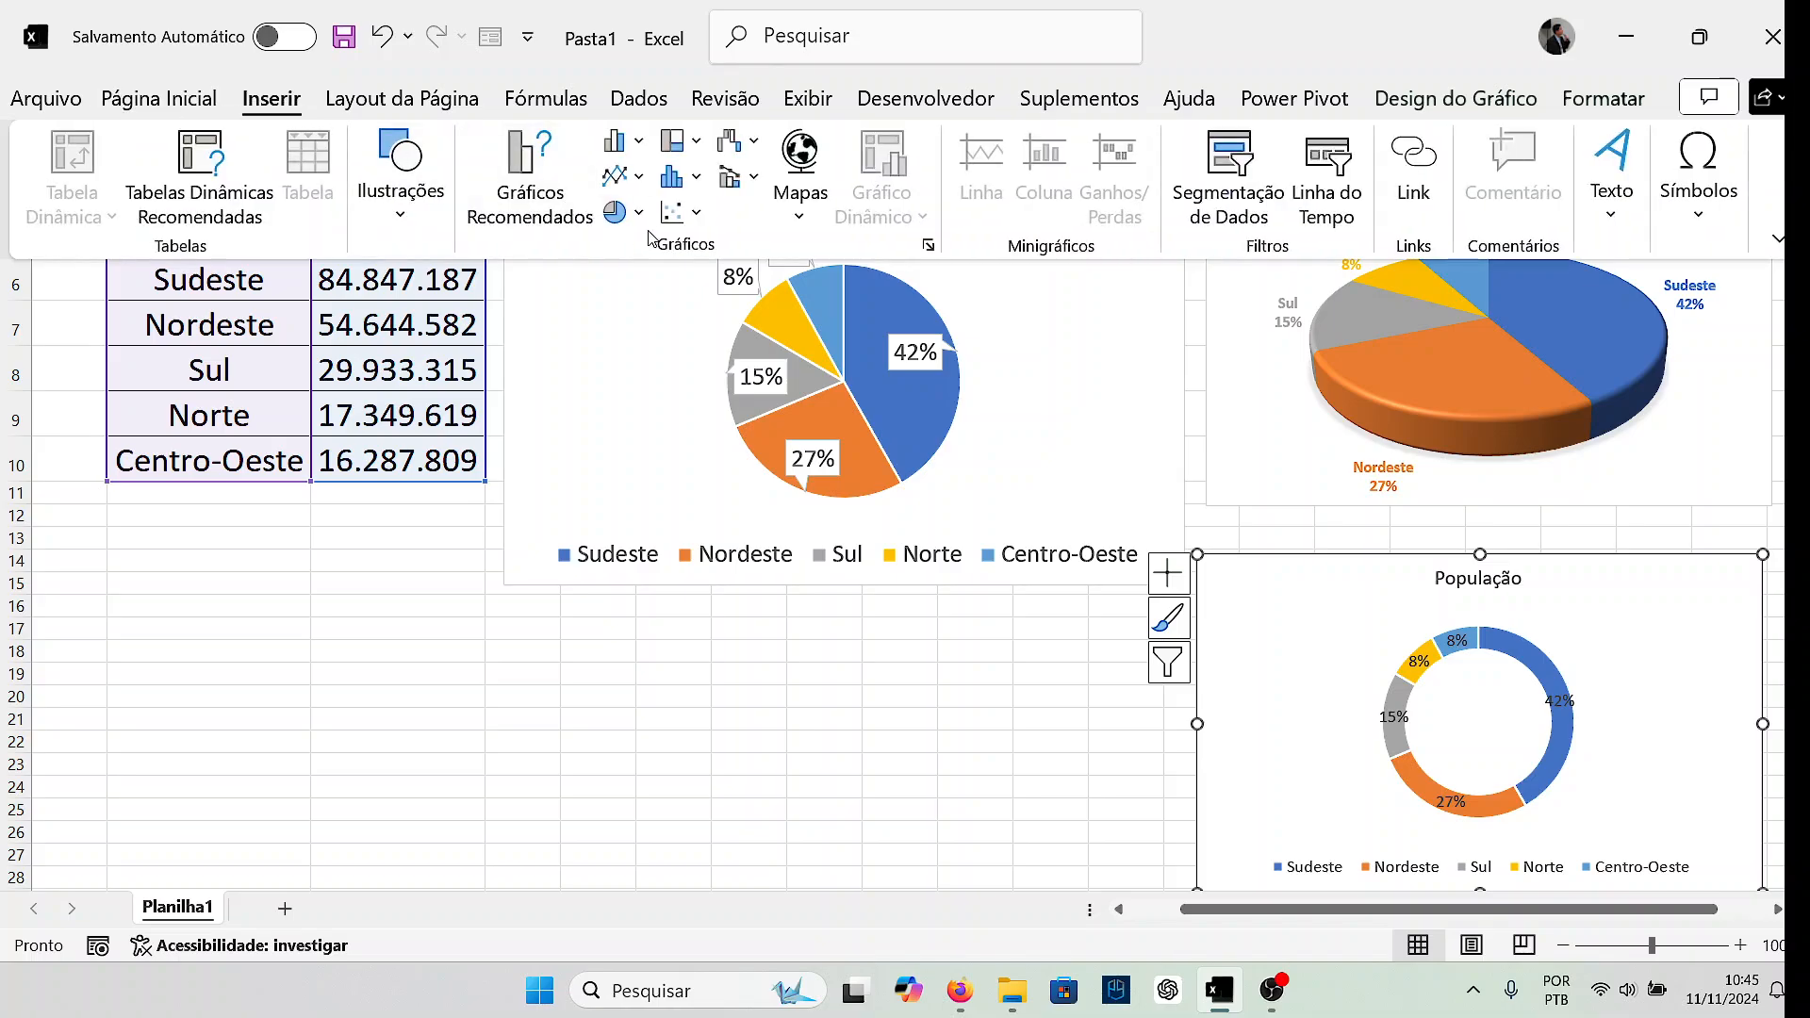
pyautogui.click(1004, 686)
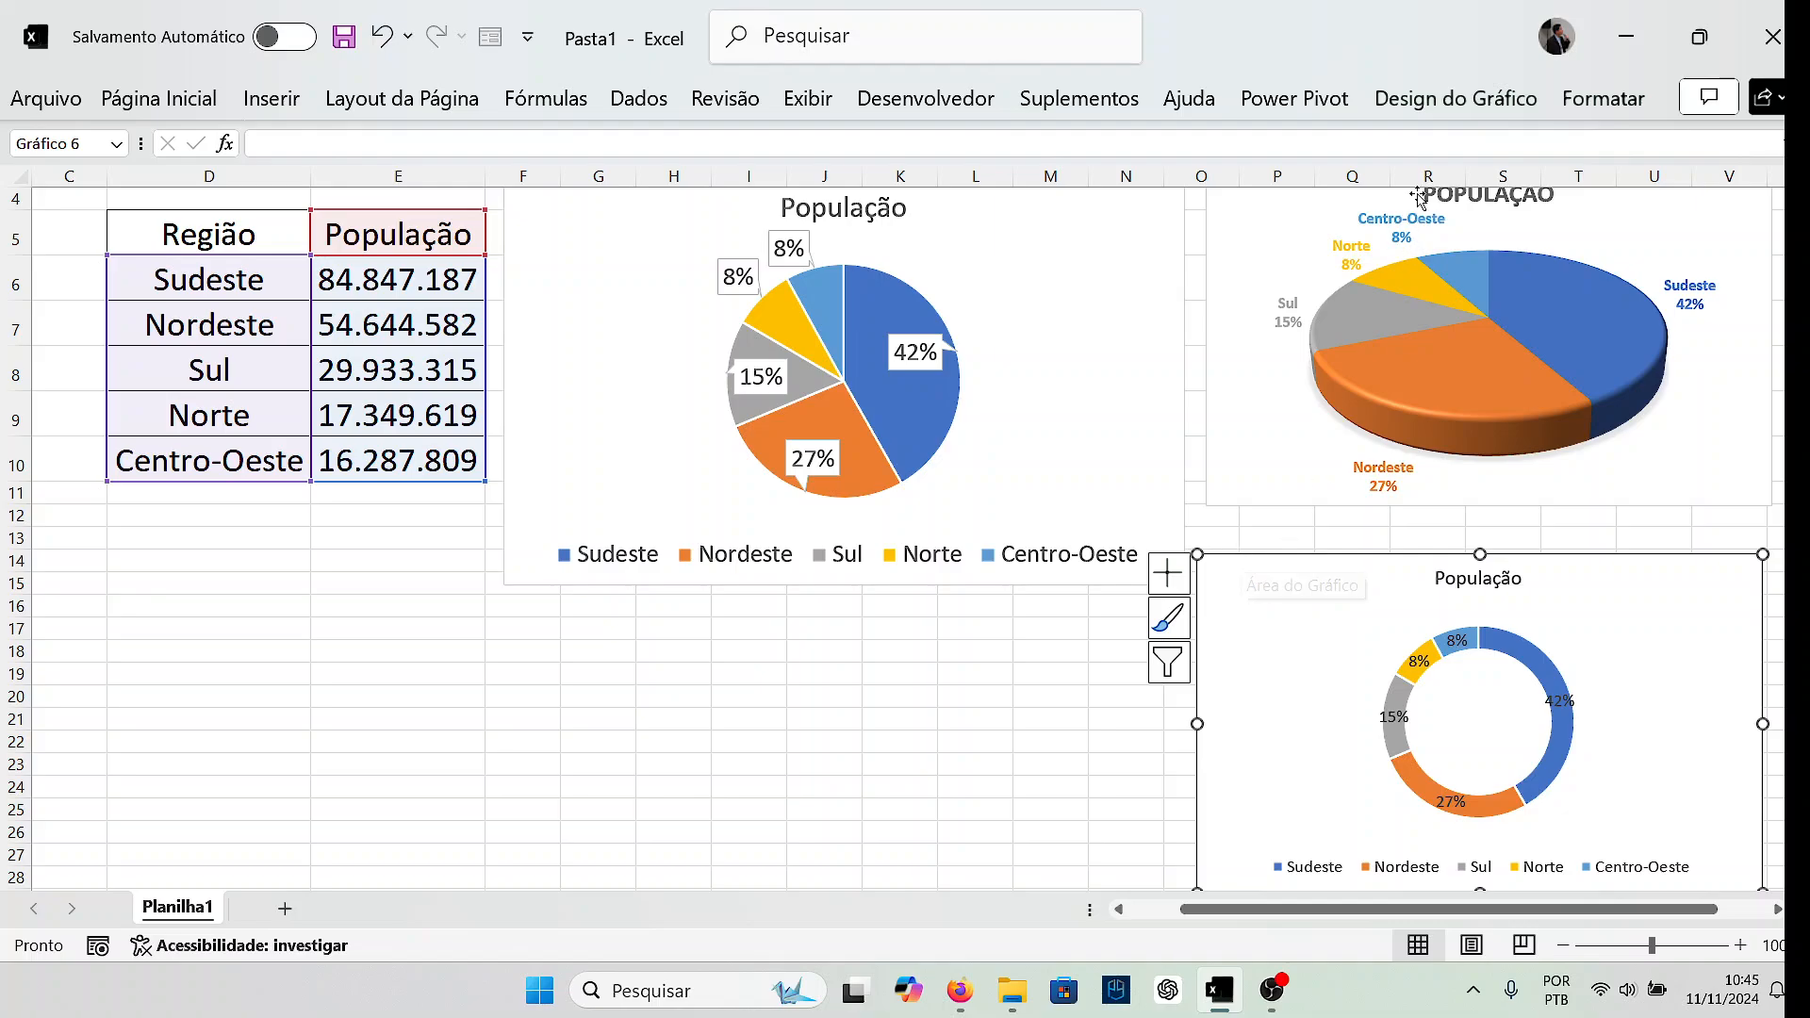
pyautogui.click(1458, 100)
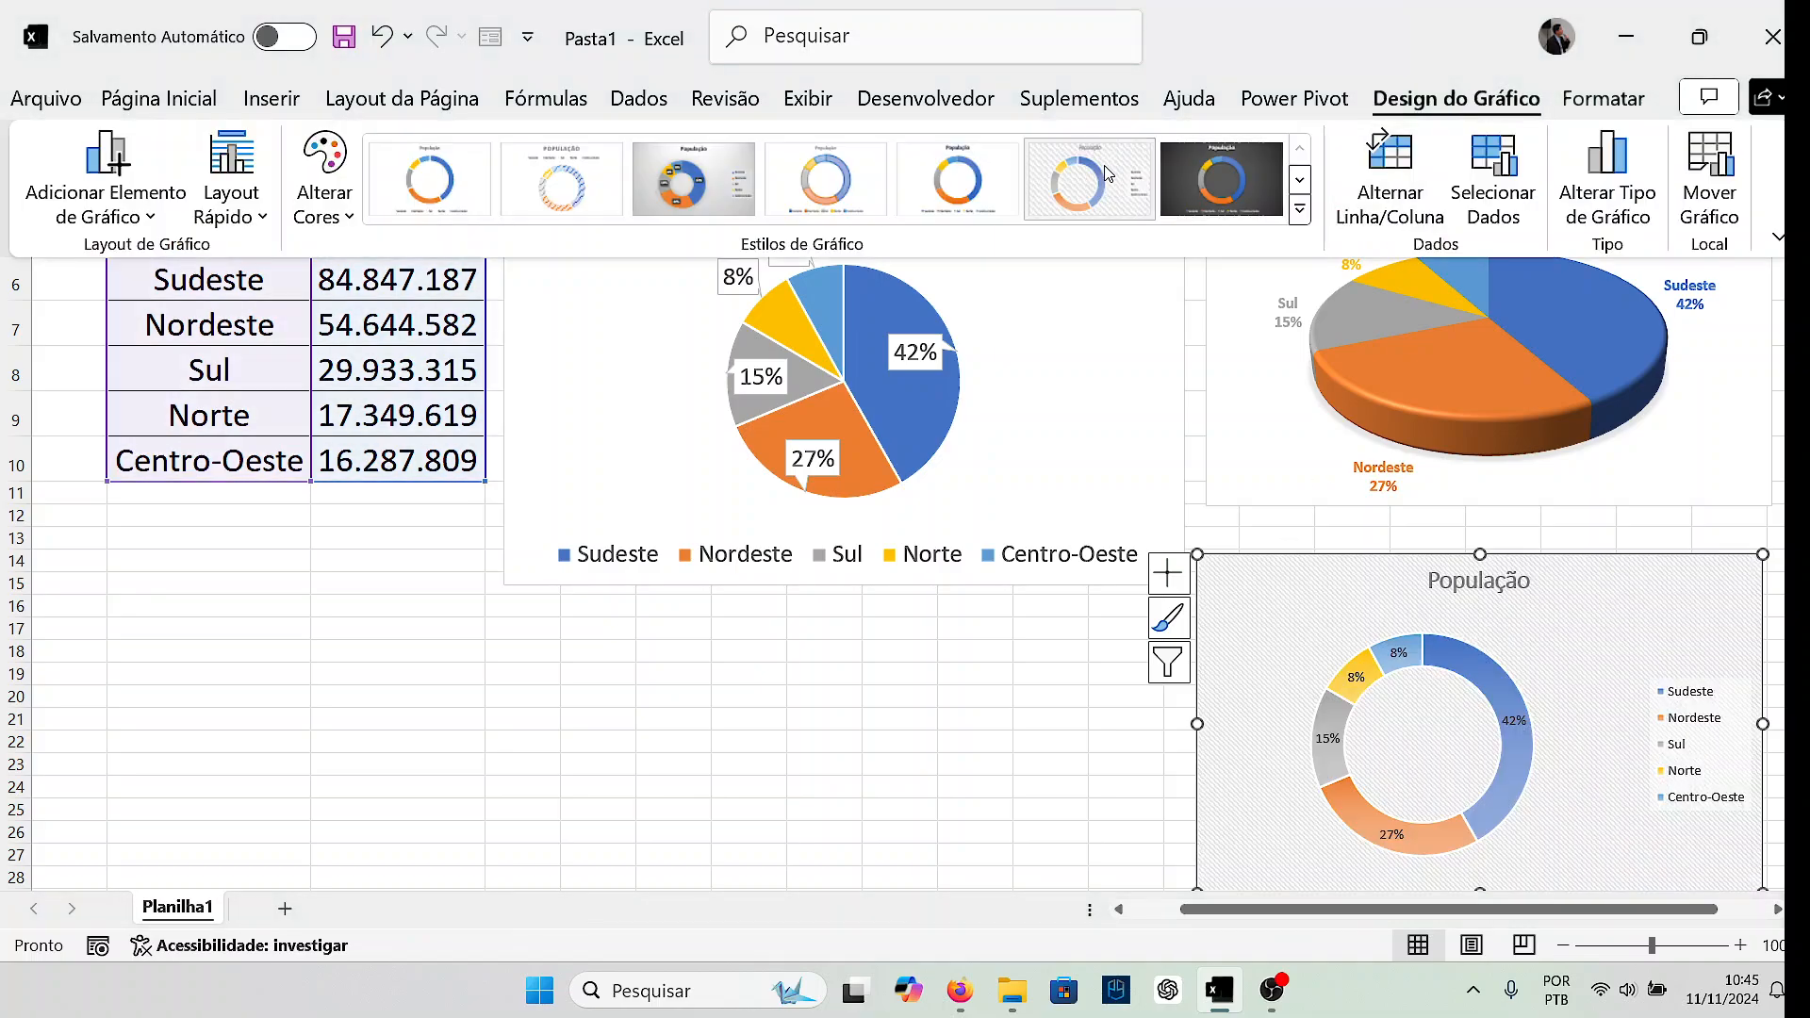
pyautogui.click(734, 208)
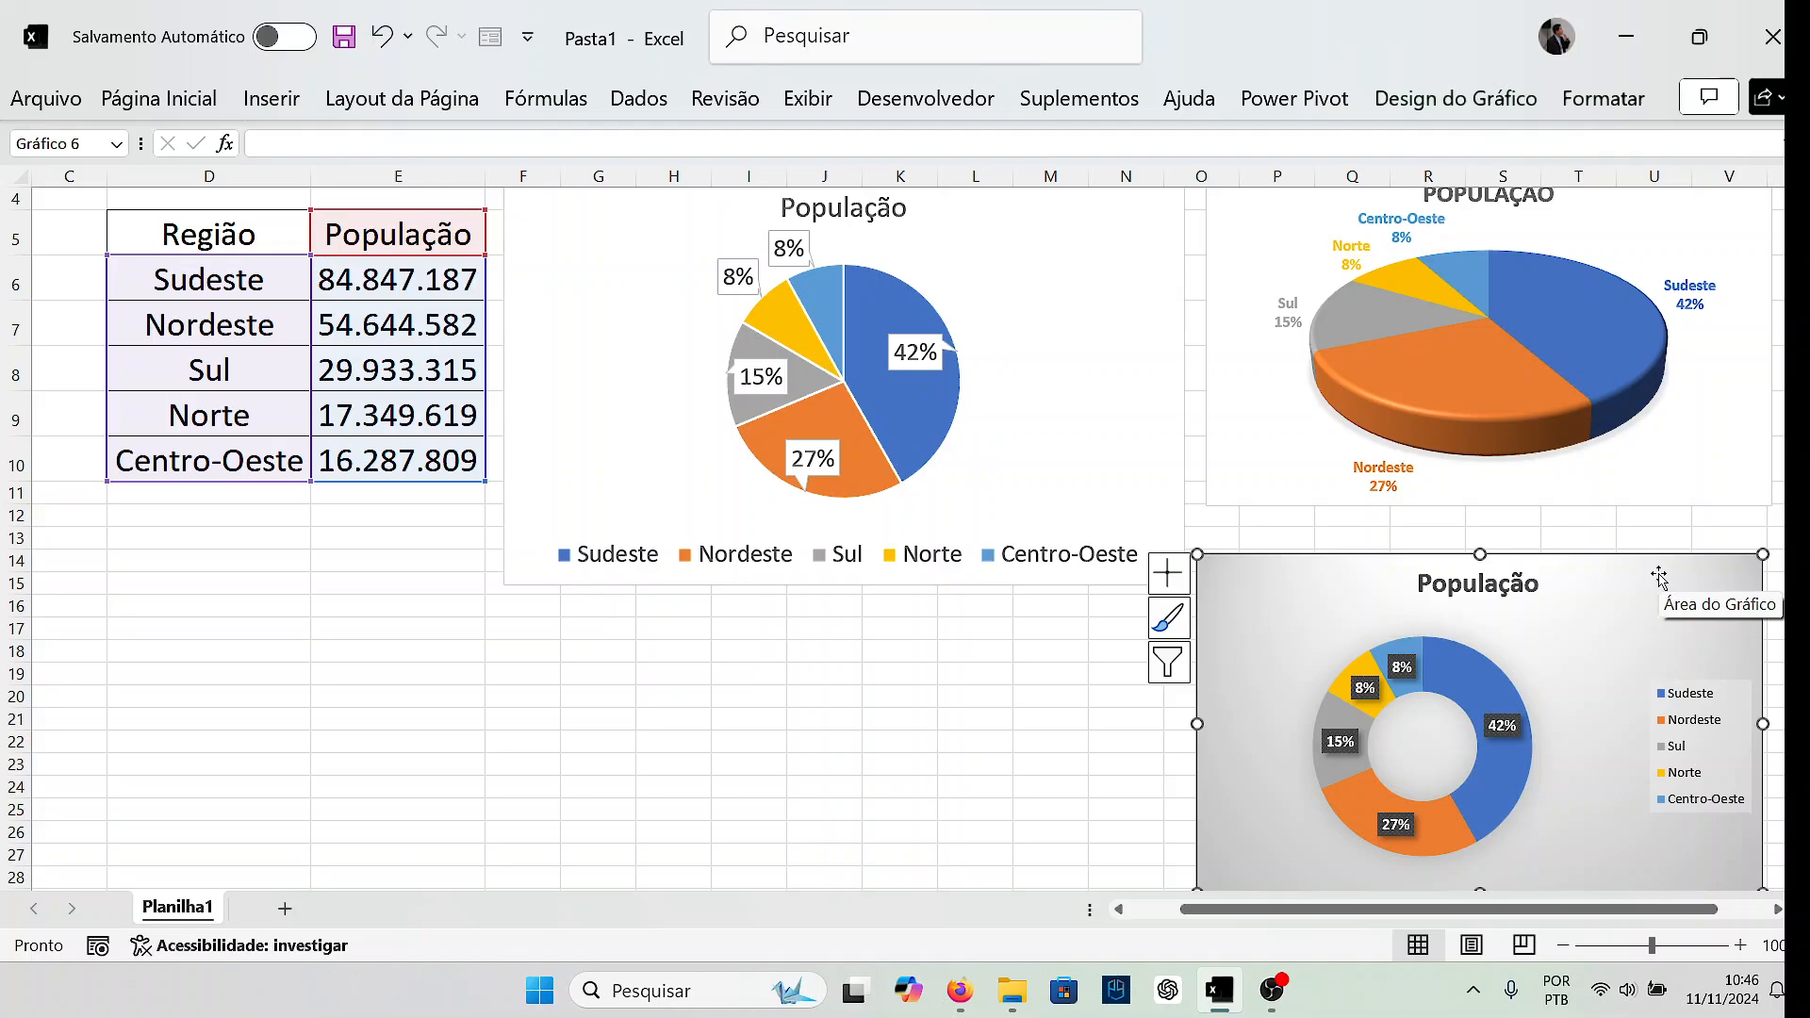
pyautogui.click(1428, 105)
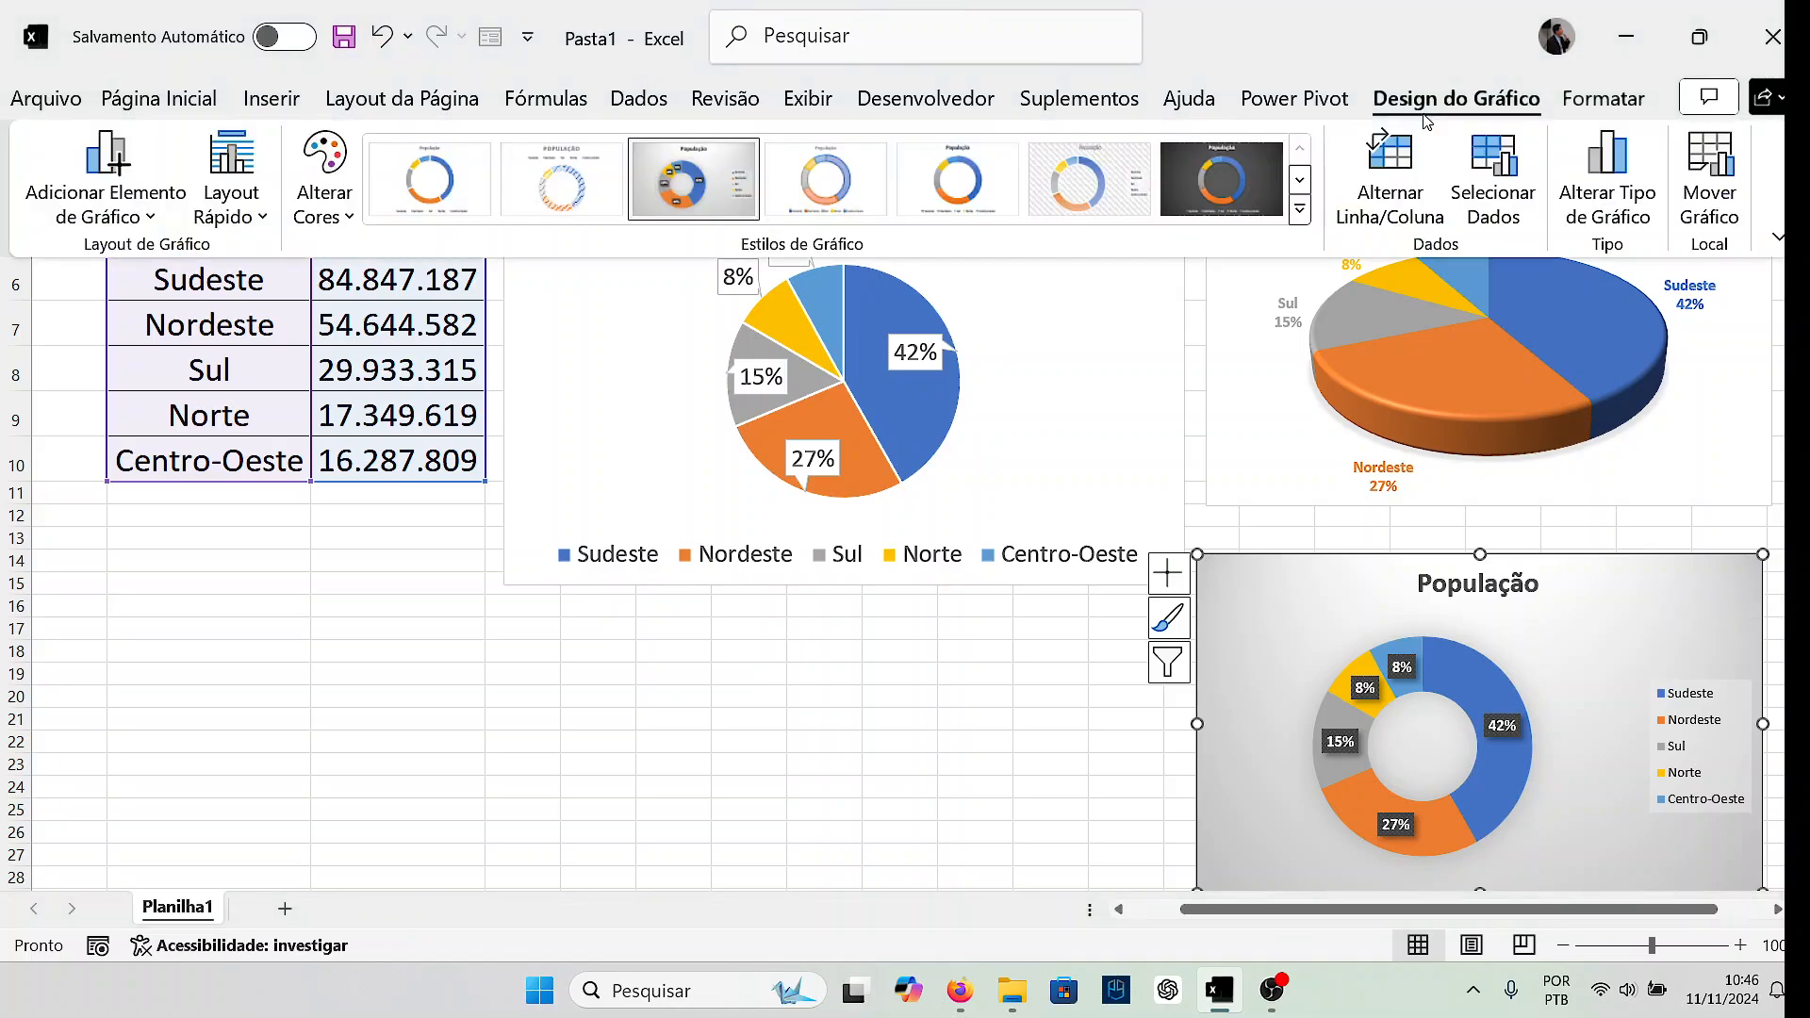
pyautogui.click(1301, 210)
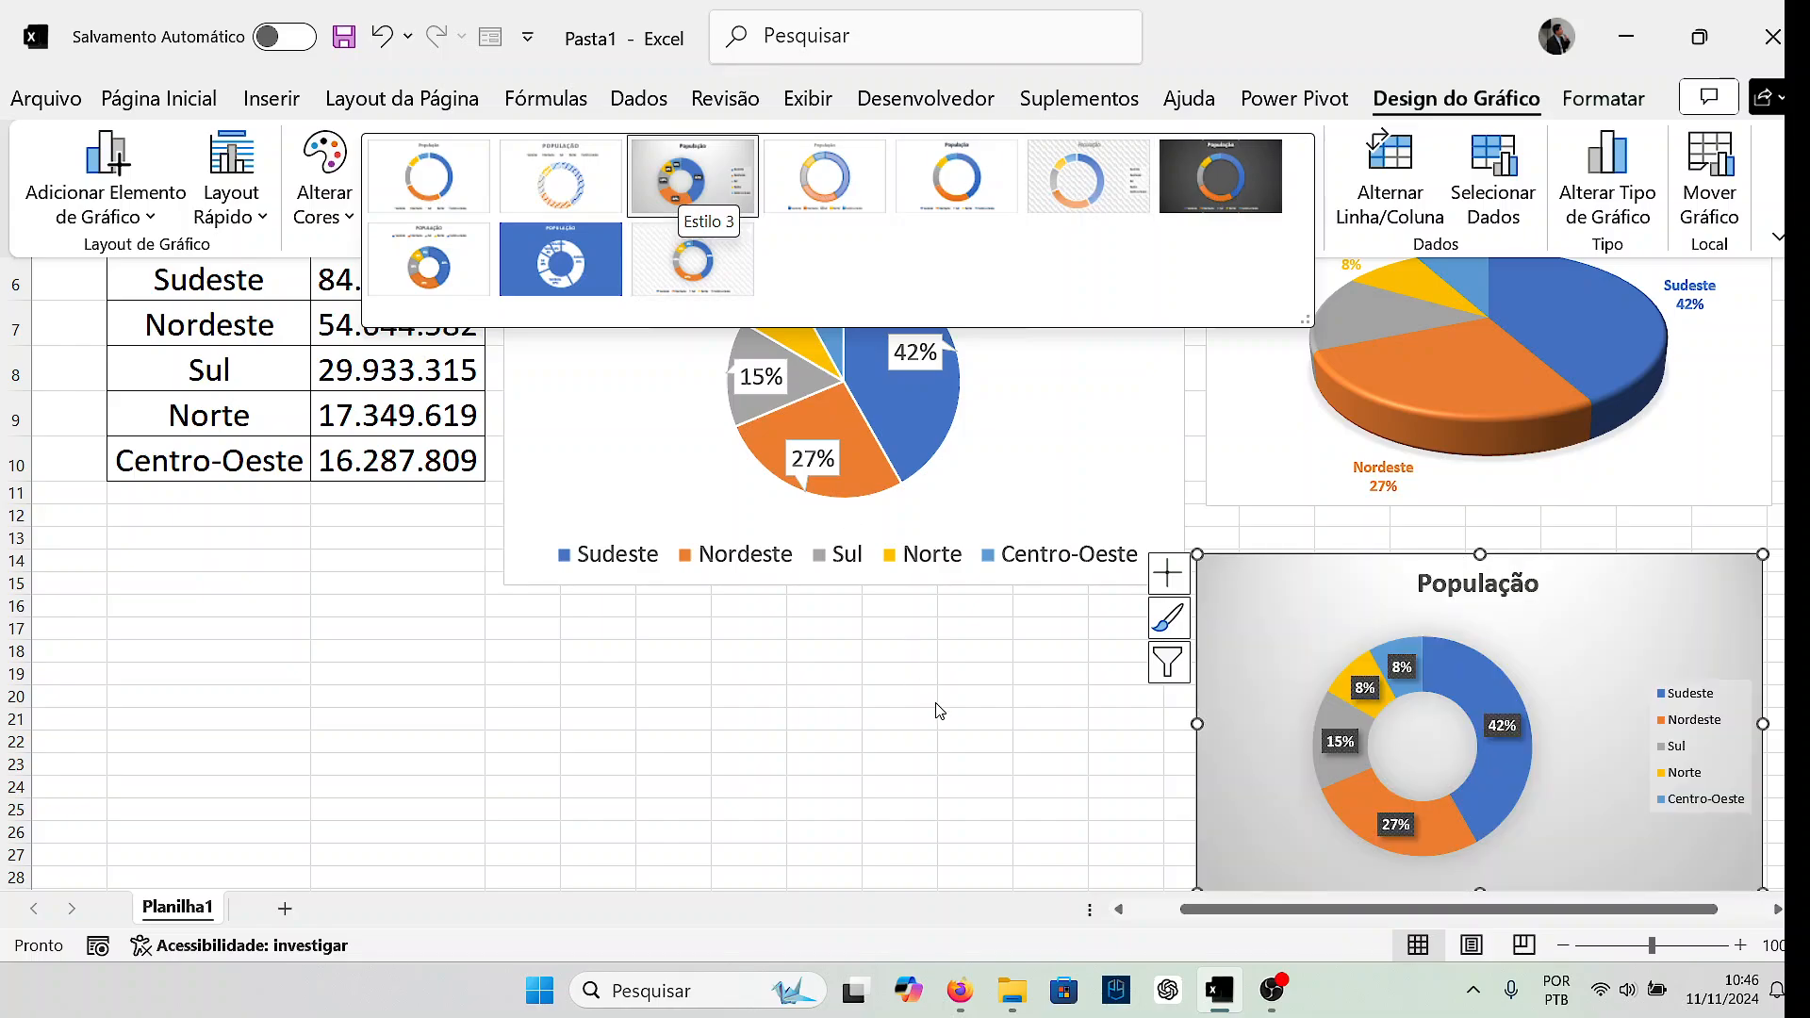
pyautogui.click(936, 709)
pyautogui.click(1050, 696)
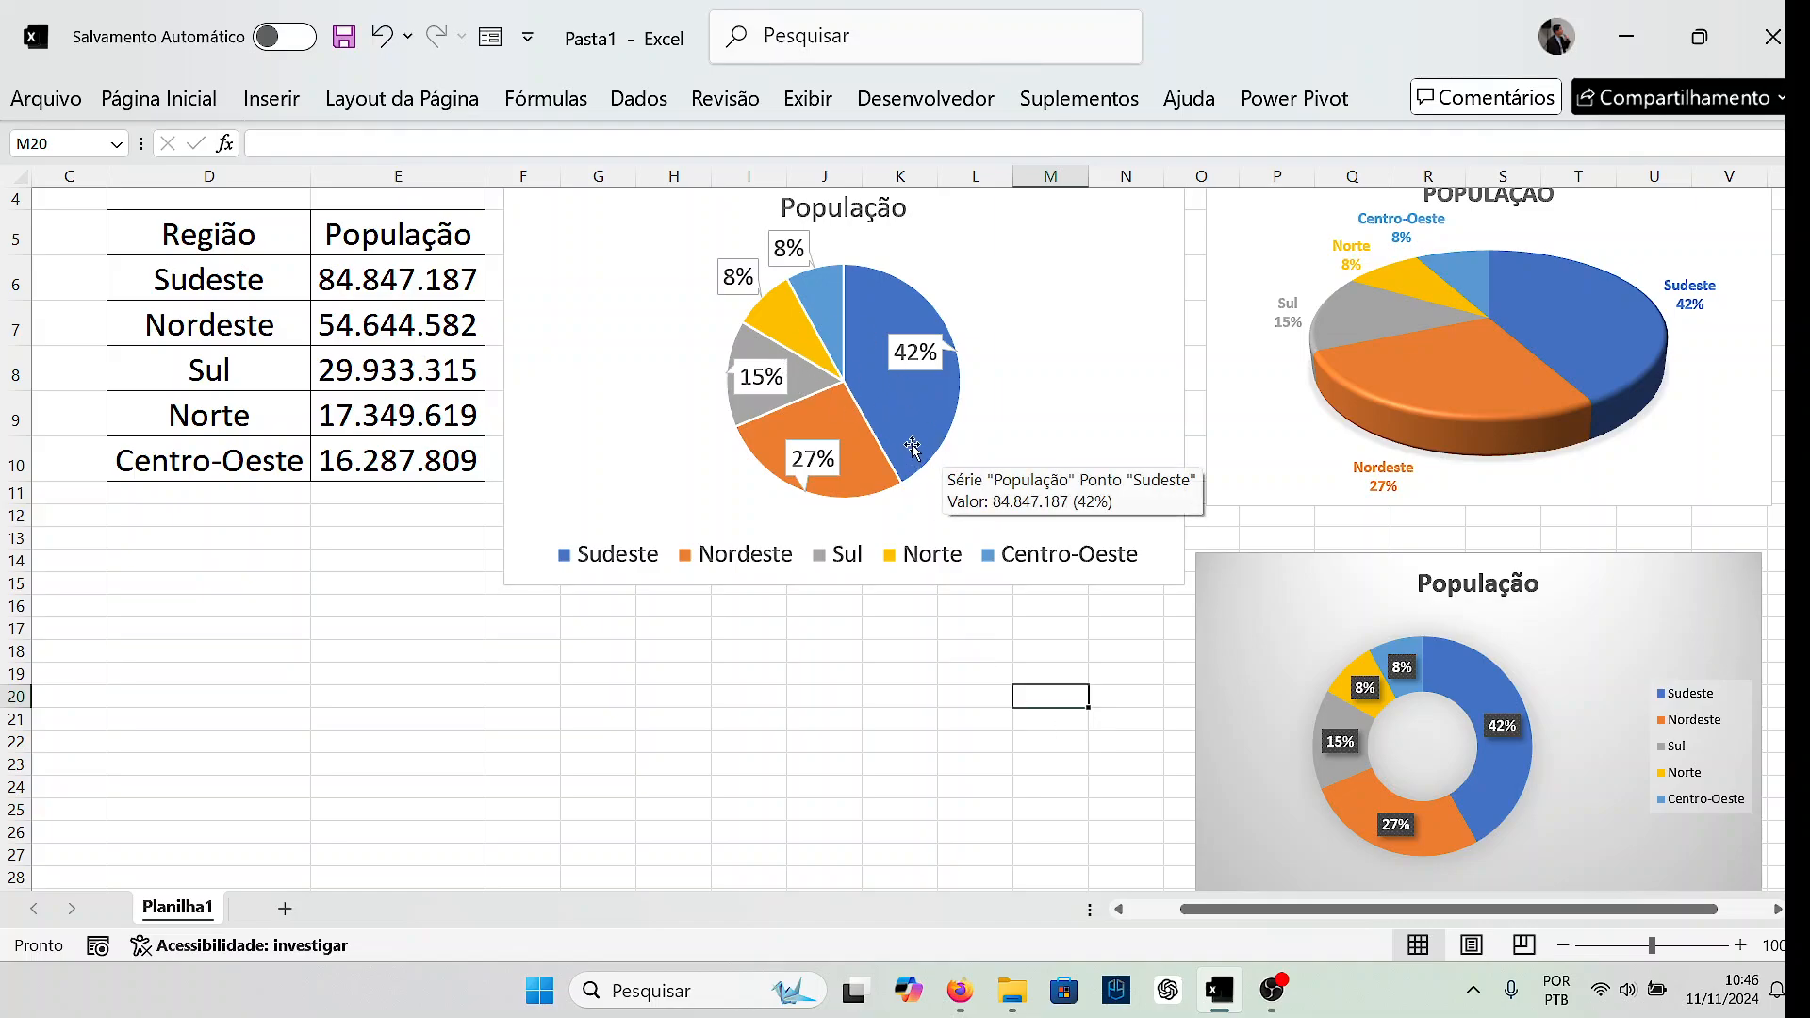
pyautogui.click(948, 748)
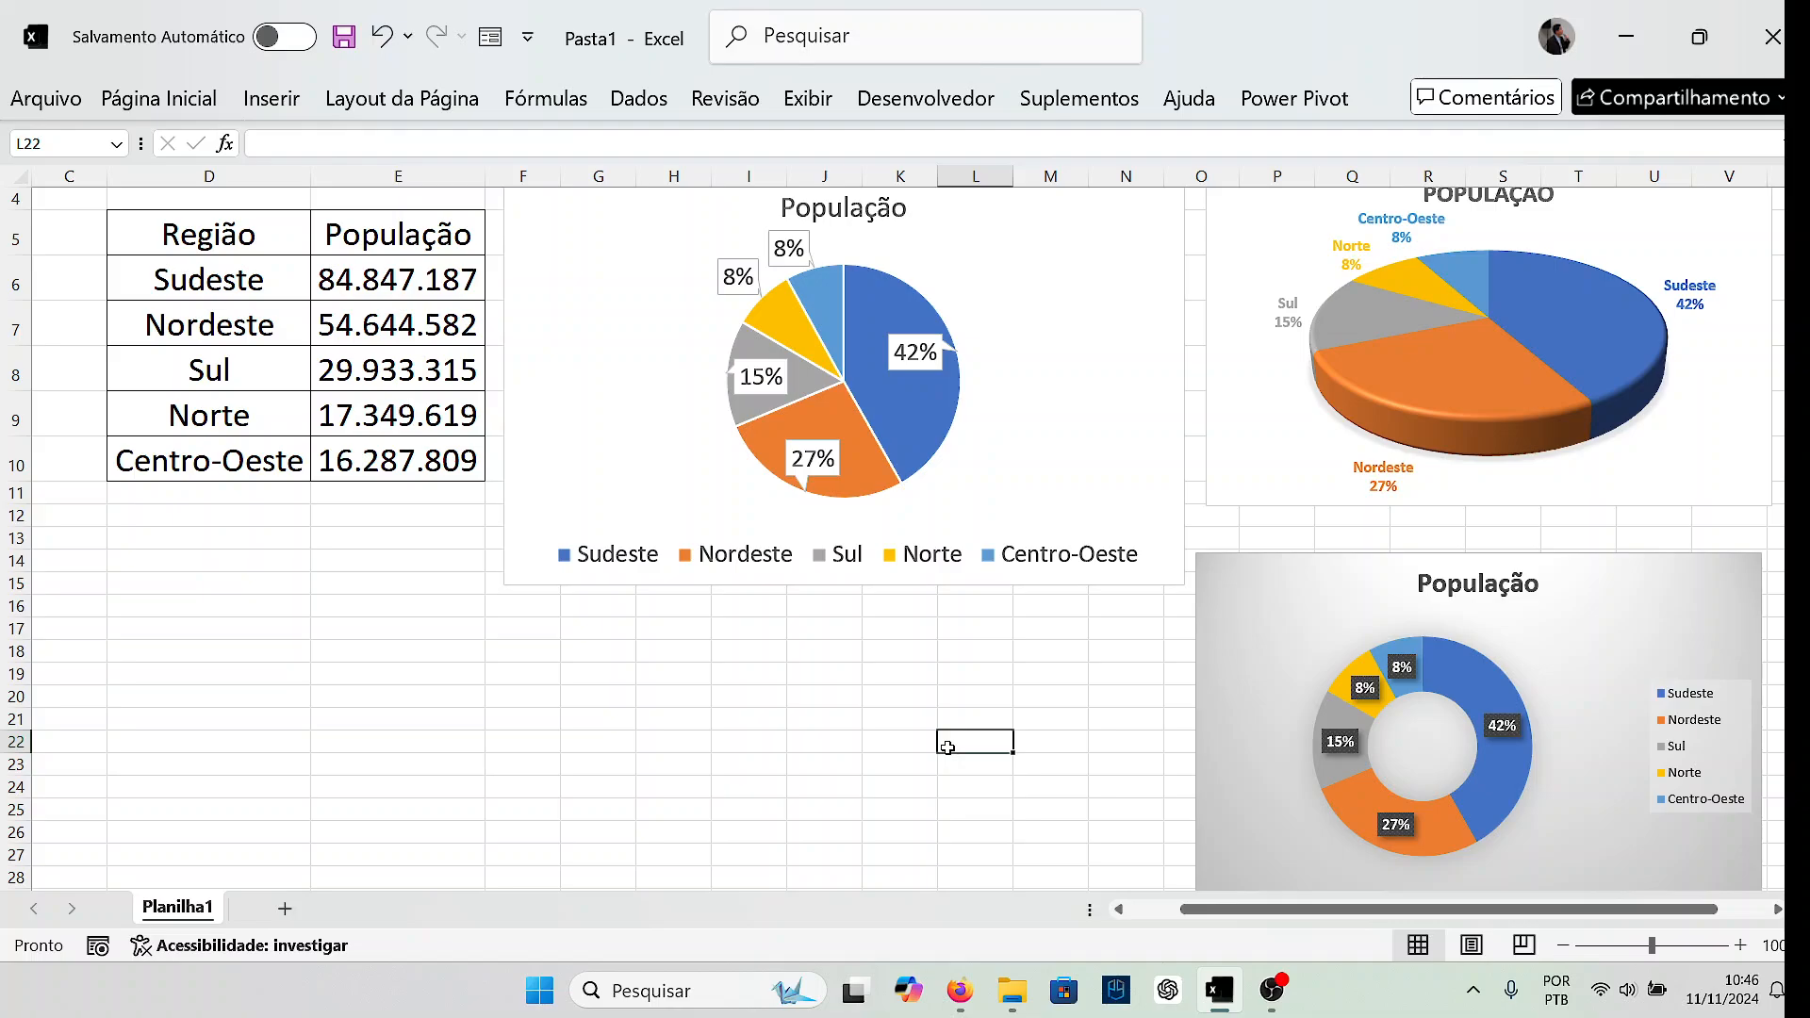
pyautogui.scroll(1, 1149, 582)
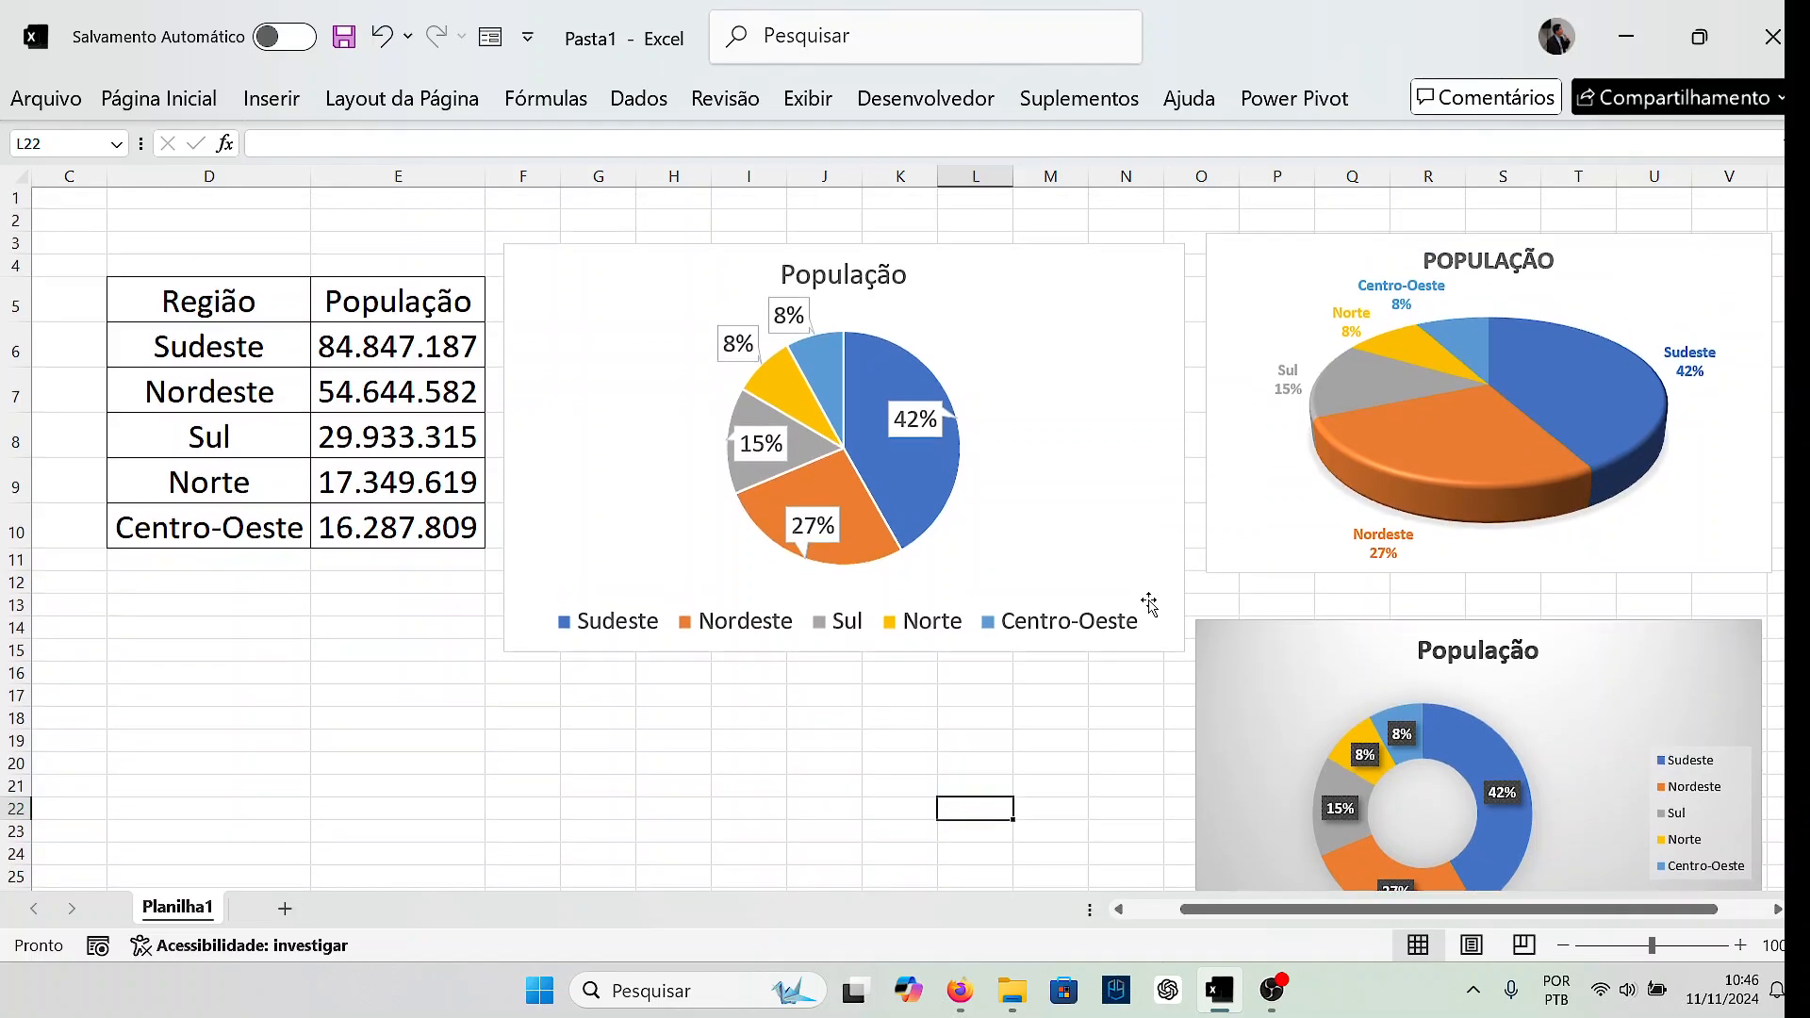
pyautogui.click(1137, 269)
pyautogui.click(1266, 249)
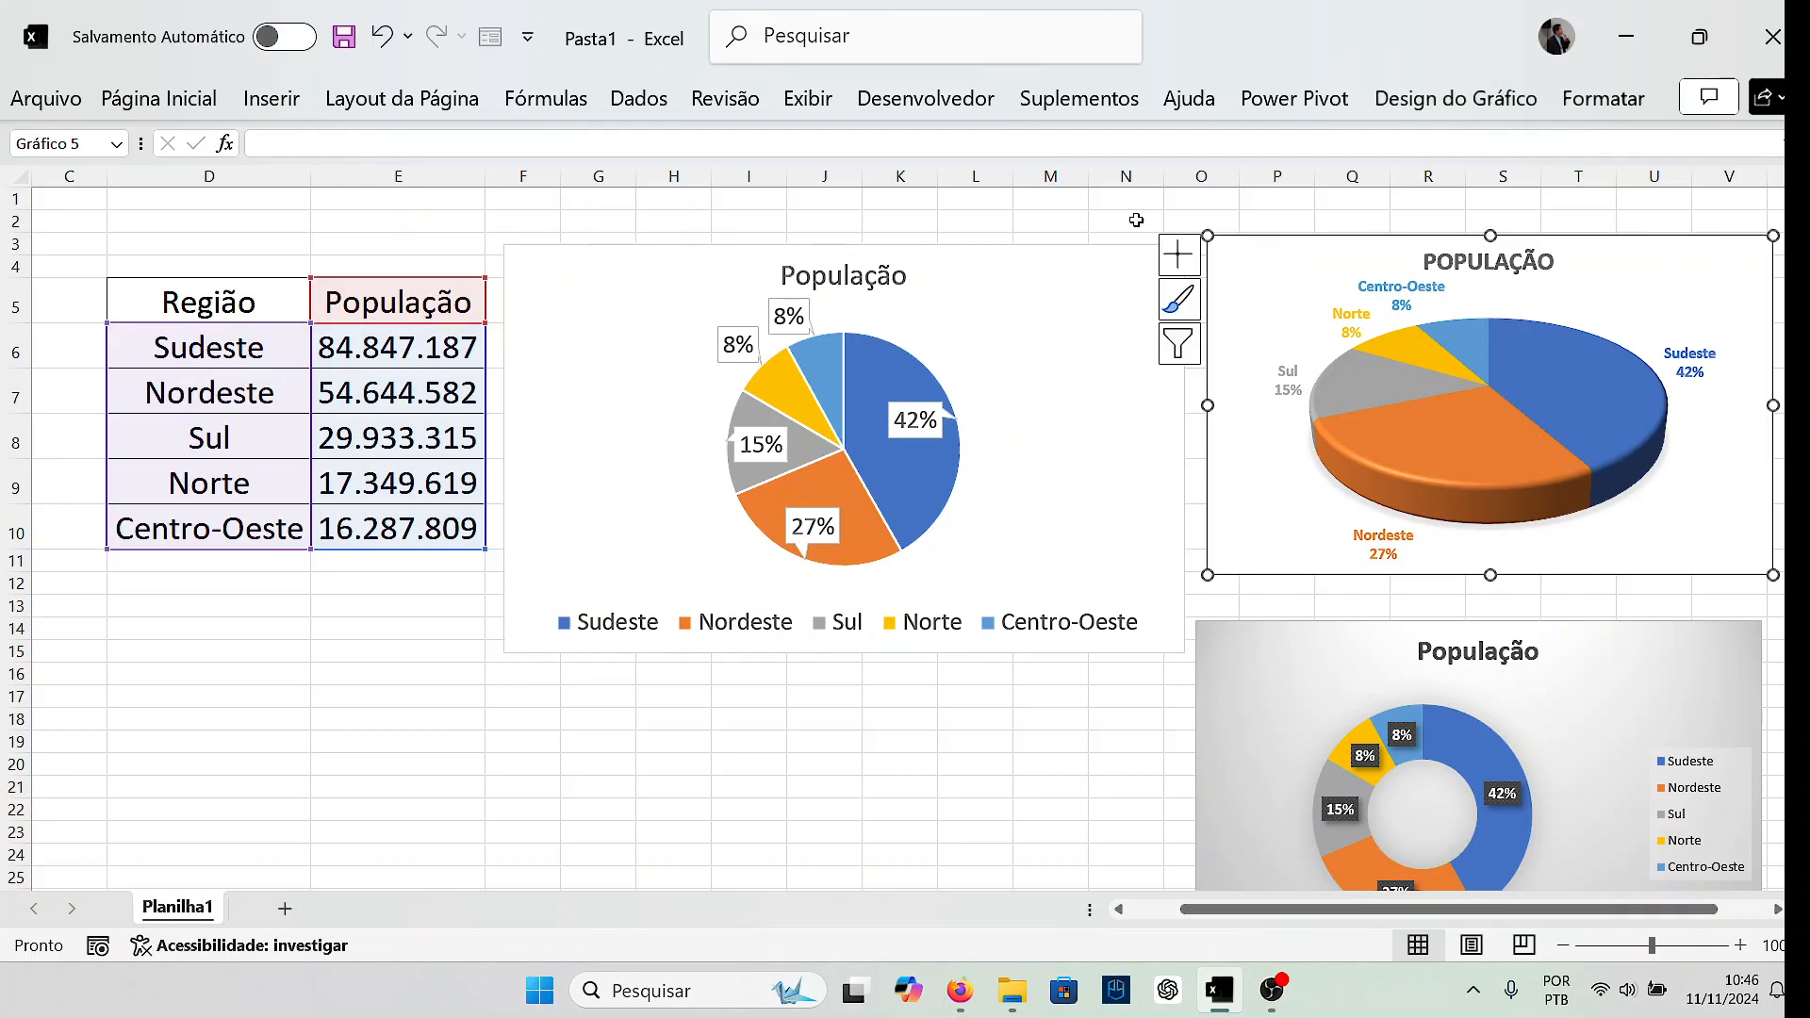
pyautogui.click(1082, 742)
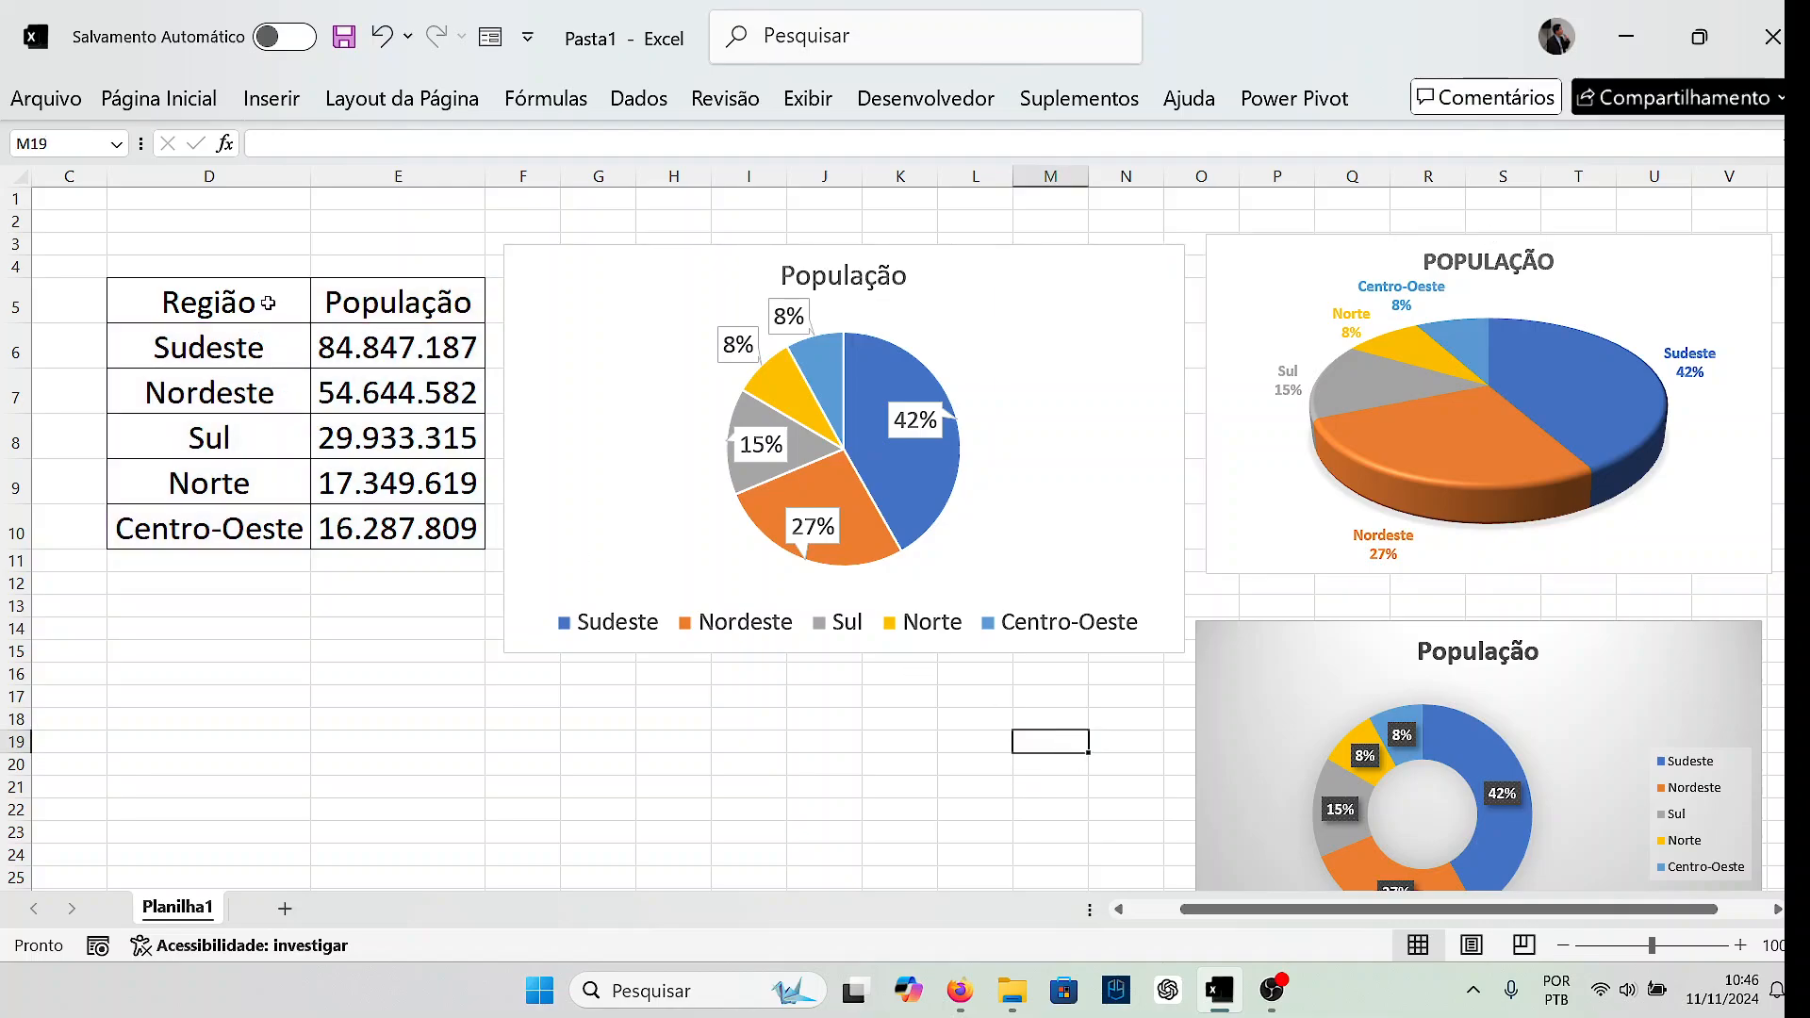
# Insert a 2-D clustered column chart from the Região and População table and place it below the table.
pyautogui.moveTo(268, 303); pyautogui.dragTo(381, 545)
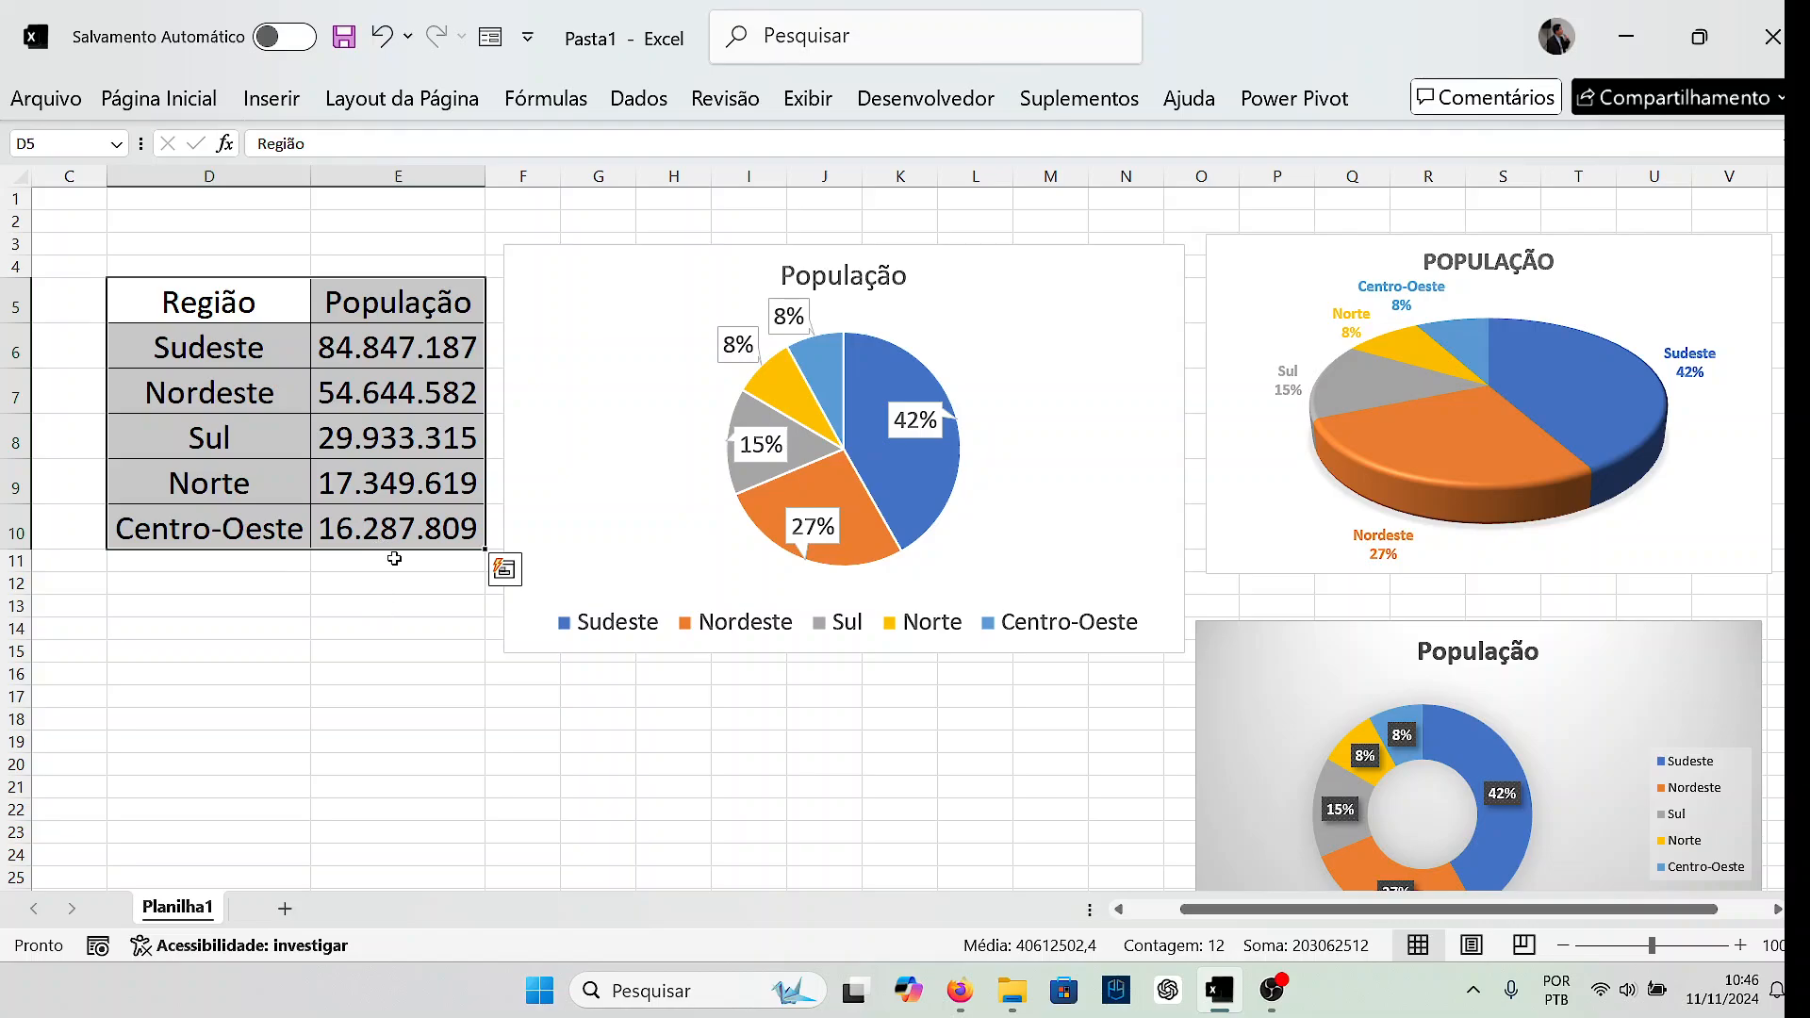
pyautogui.click(202, 106)
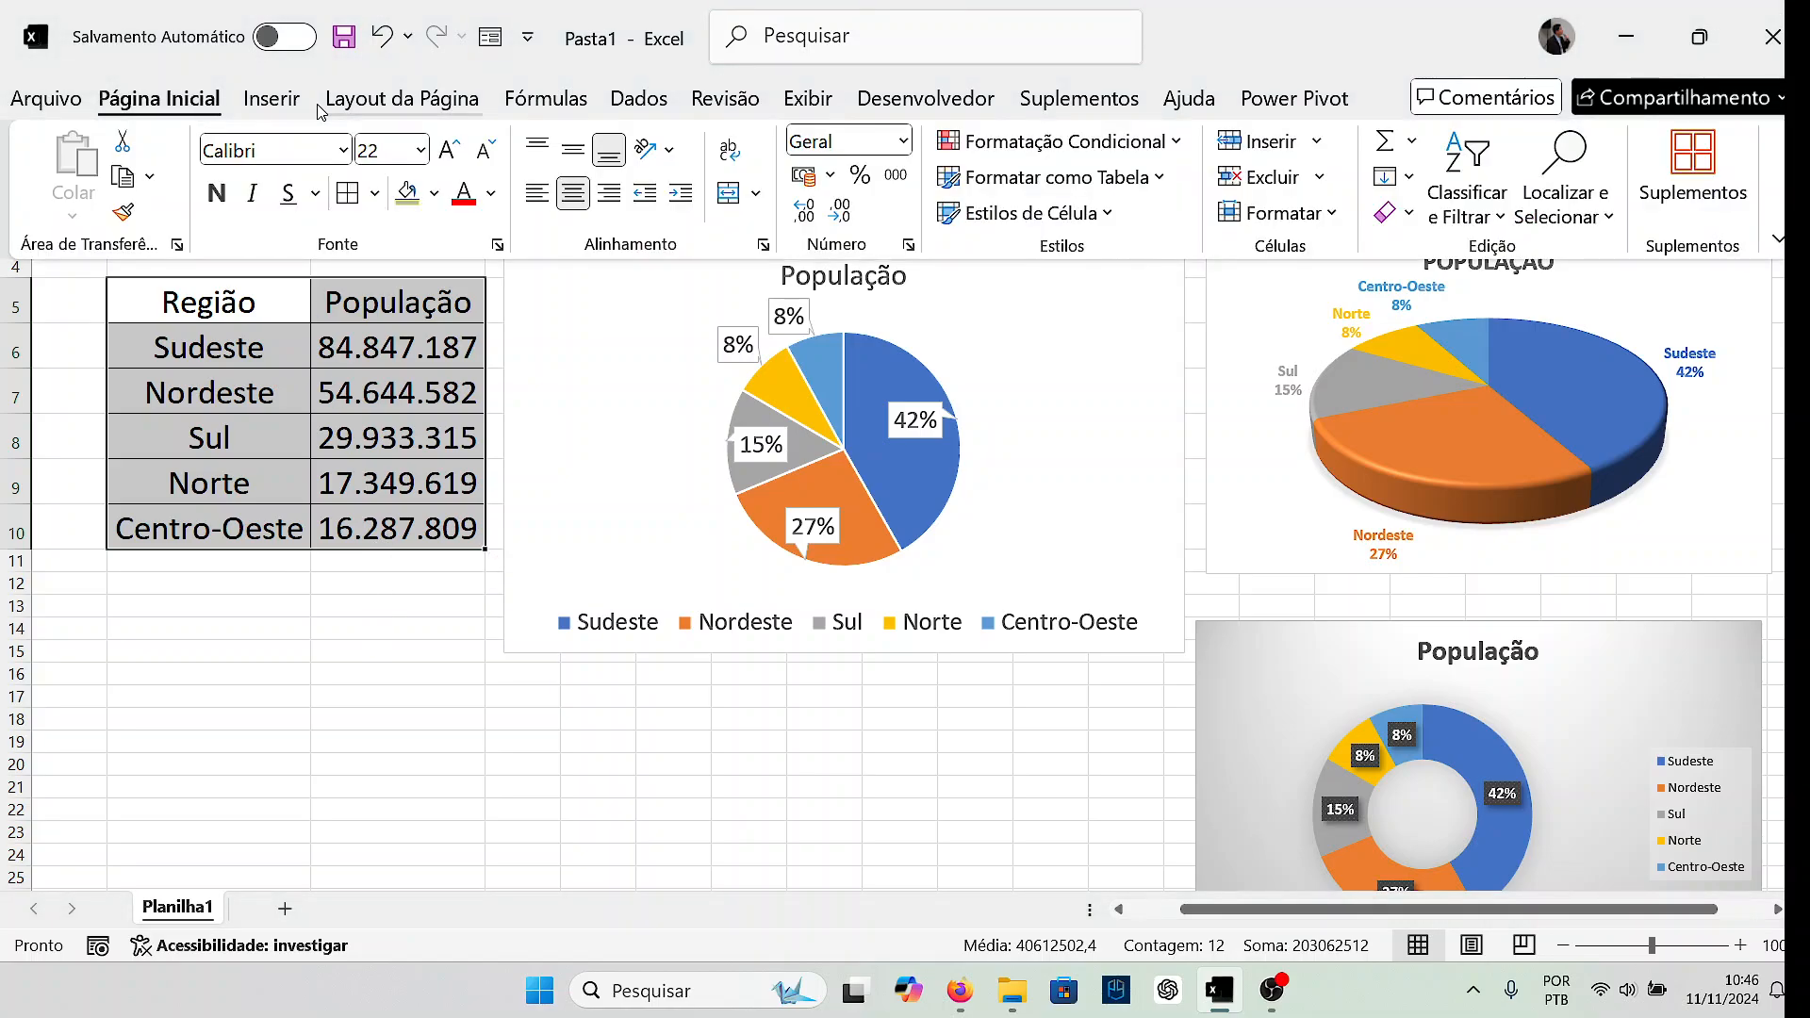
pyautogui.click(272, 98)
pyautogui.click(683, 176)
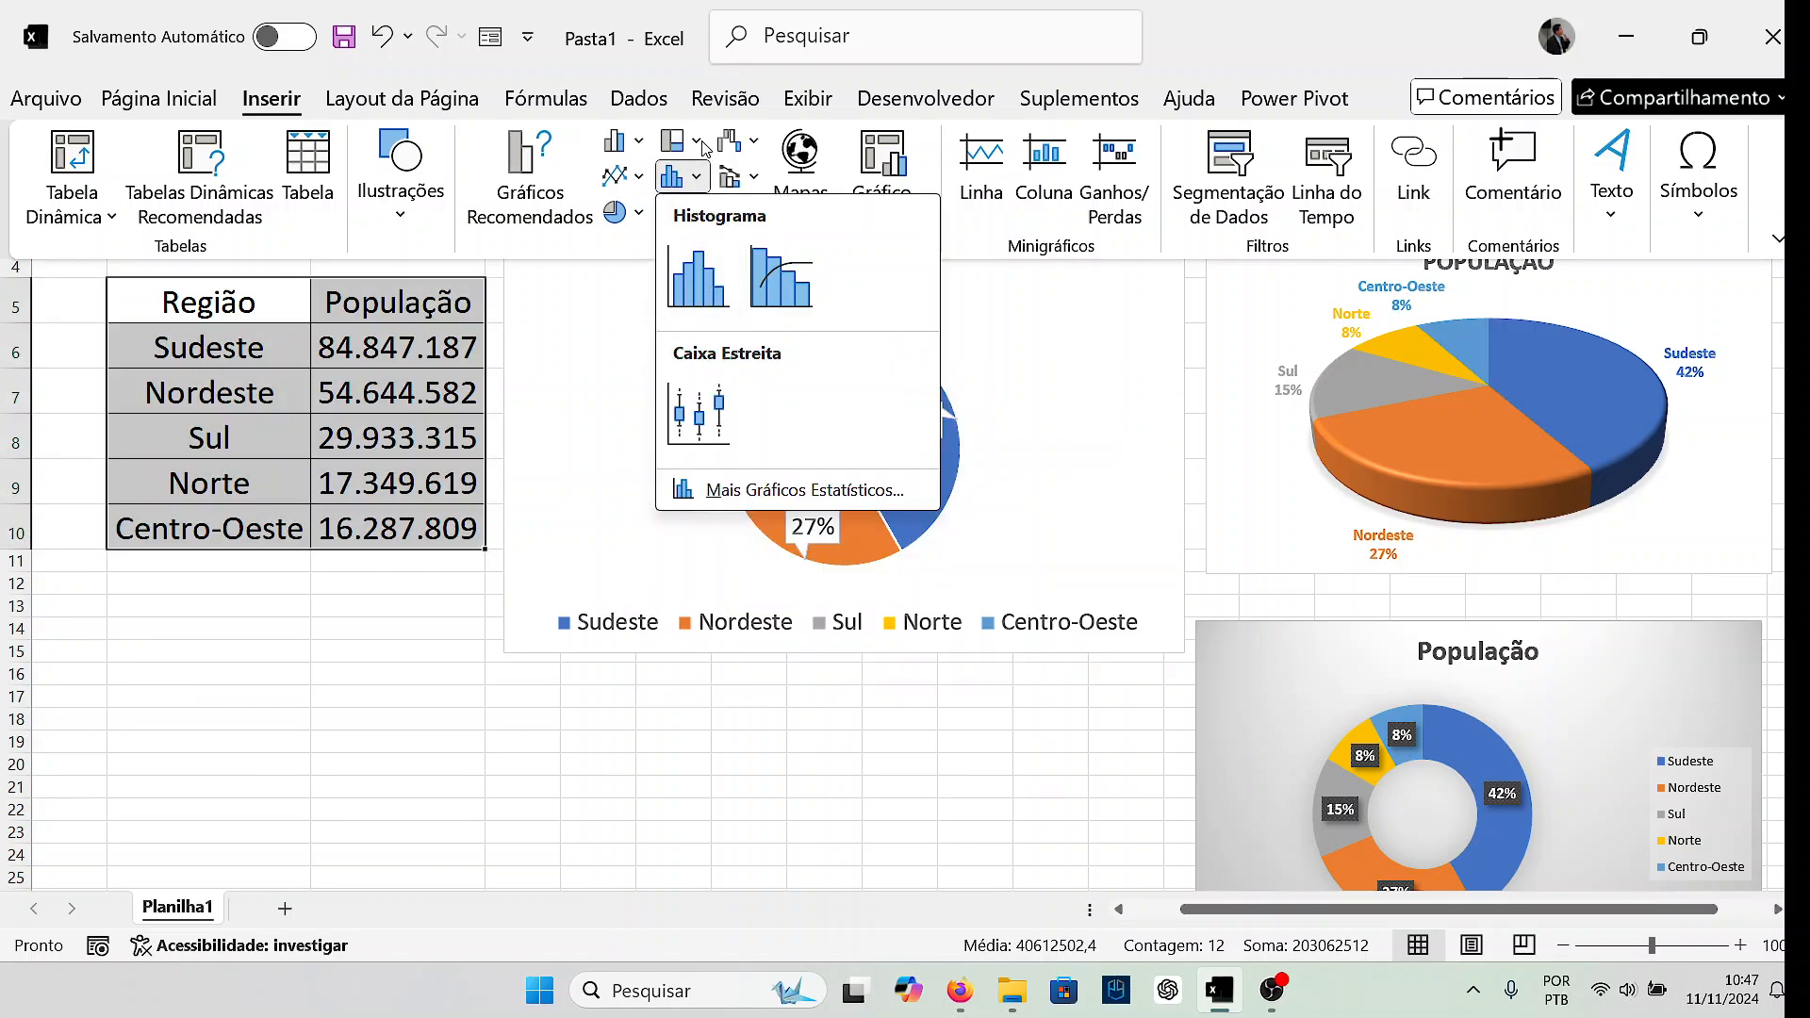
pyautogui.click(702, 142)
pyautogui.click(641, 144)
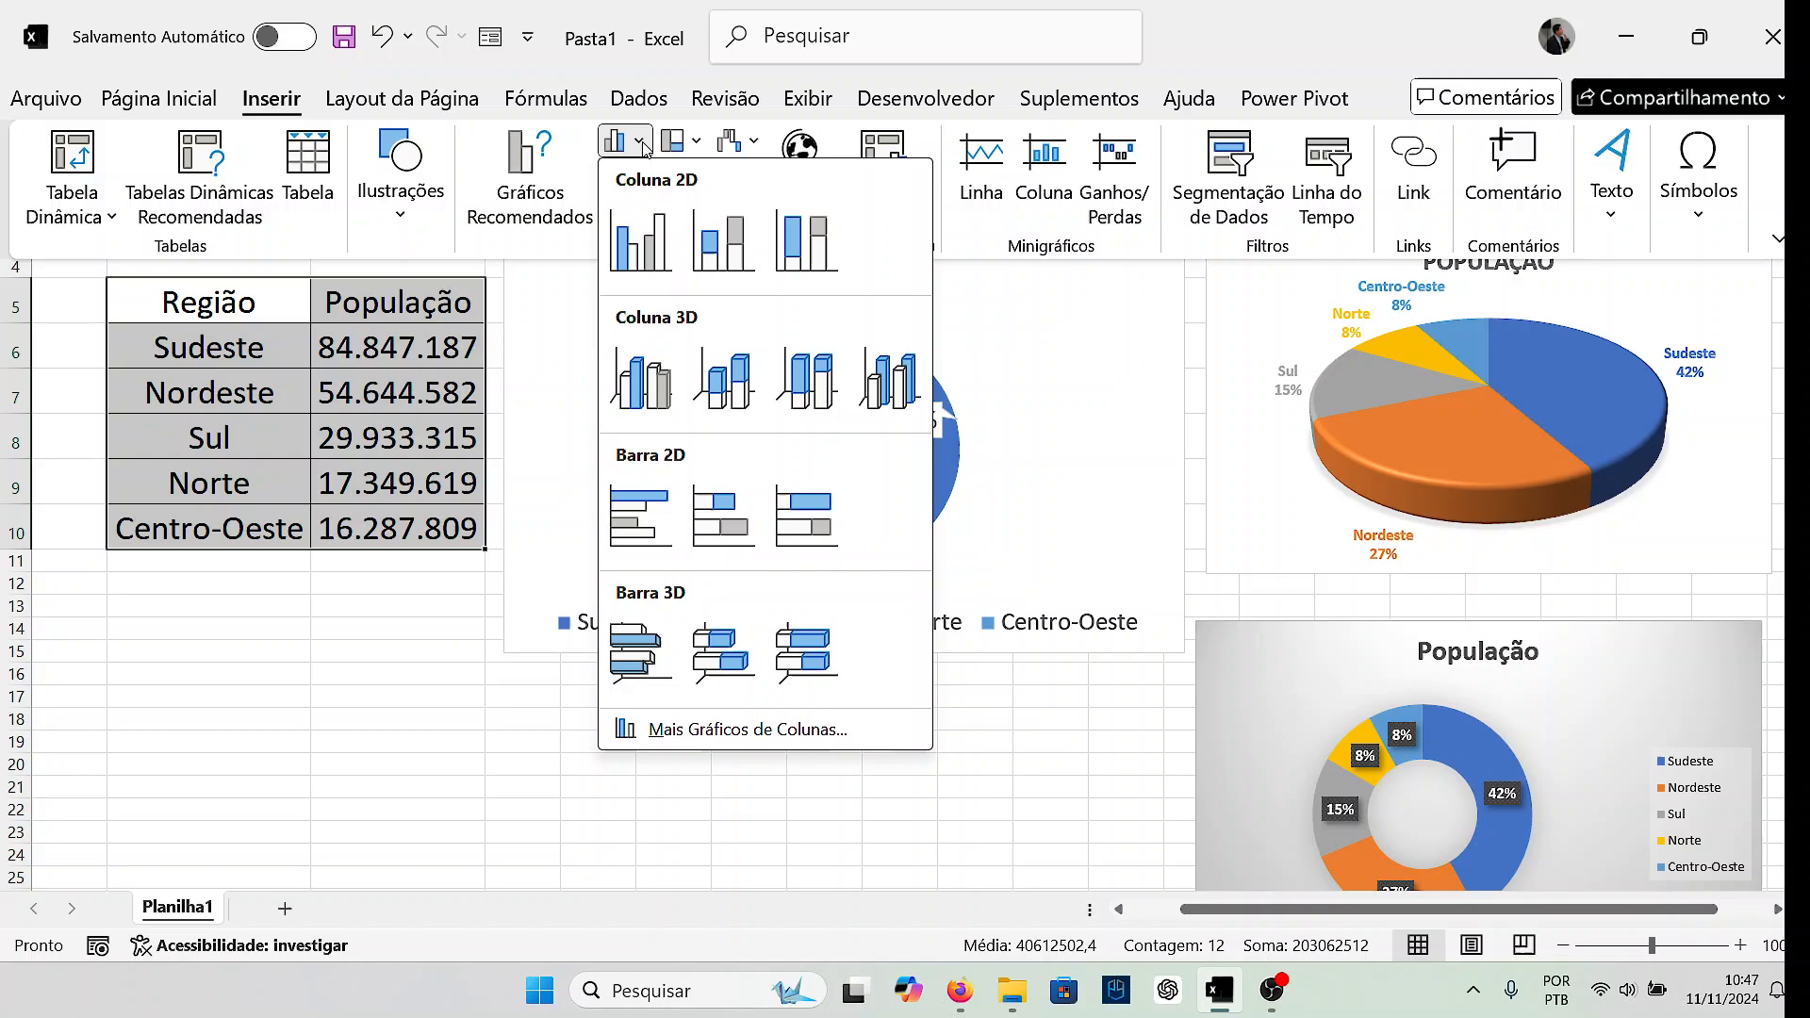
pyautogui.click(649, 226)
pyautogui.moveTo(709, 377); pyautogui.dragTo(255, 666)
pyautogui.scroll(-3, 896, 666)
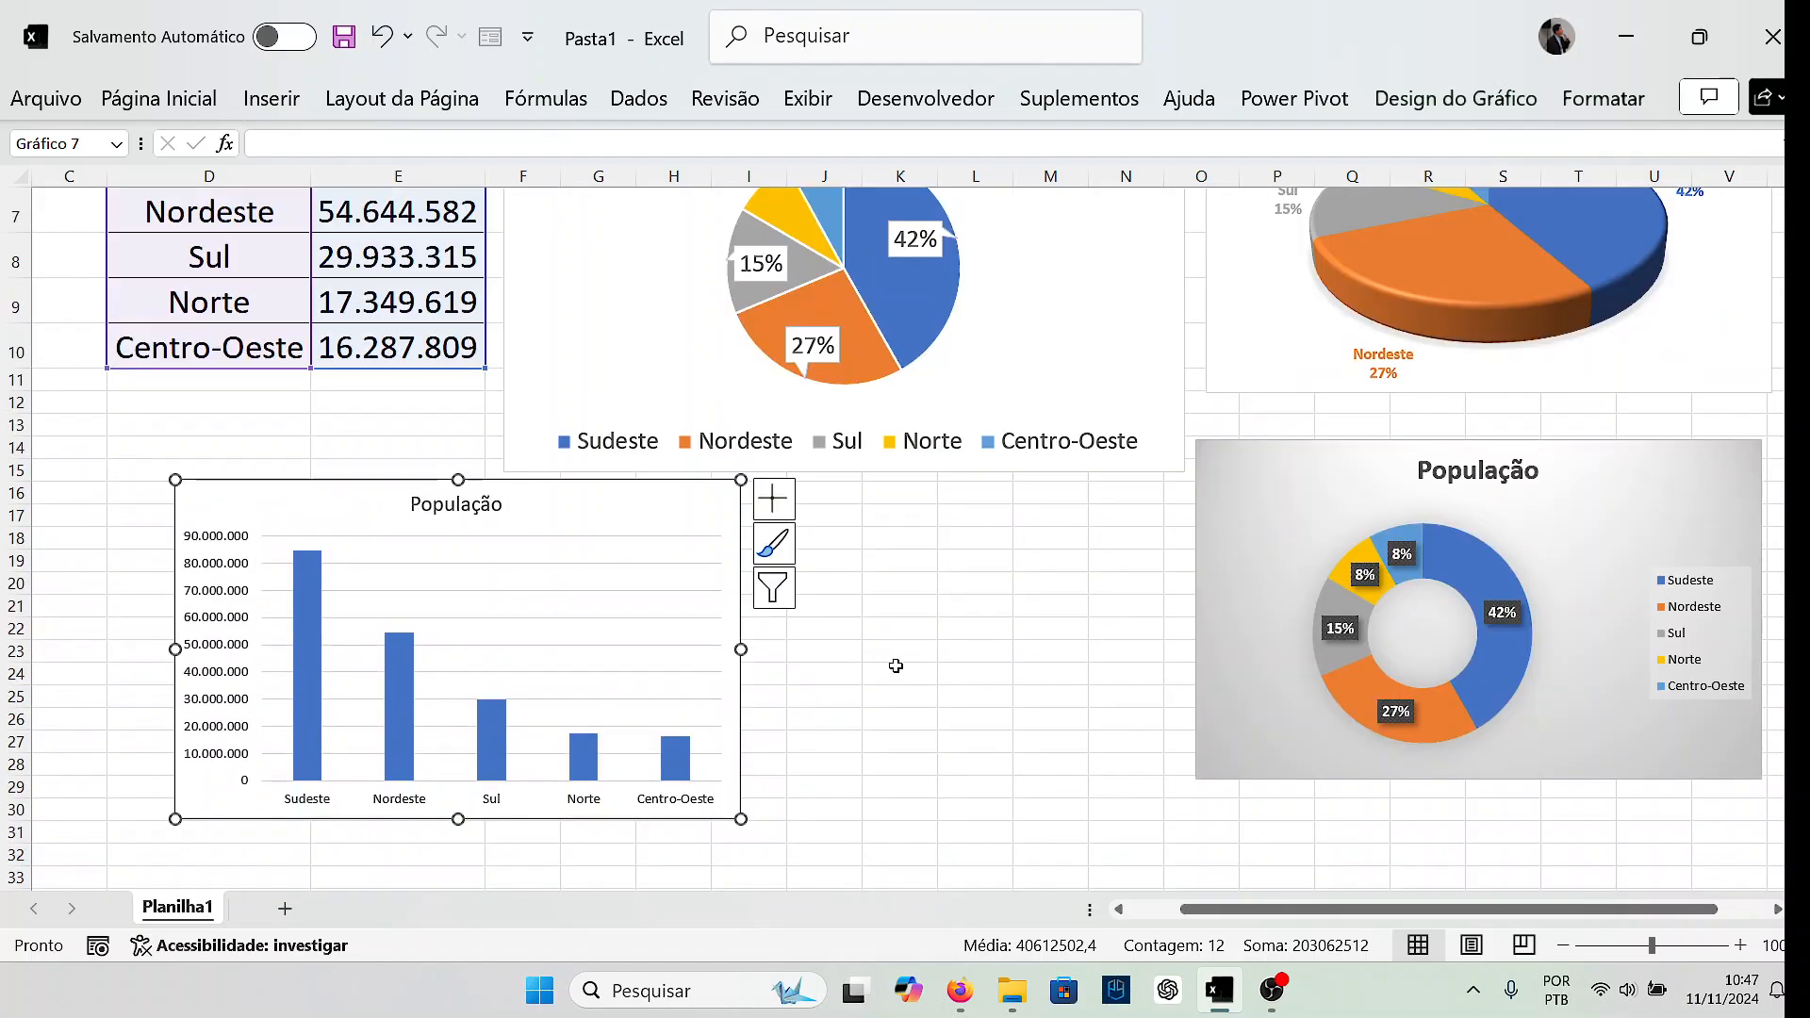
# Examine the column chart's vertical axis against the population table, and delete the chart.
pyautogui.scroll(2, 896, 666)
pyautogui.scroll(-2, 895, 666)
pyautogui.scroll(1, 281, 665)
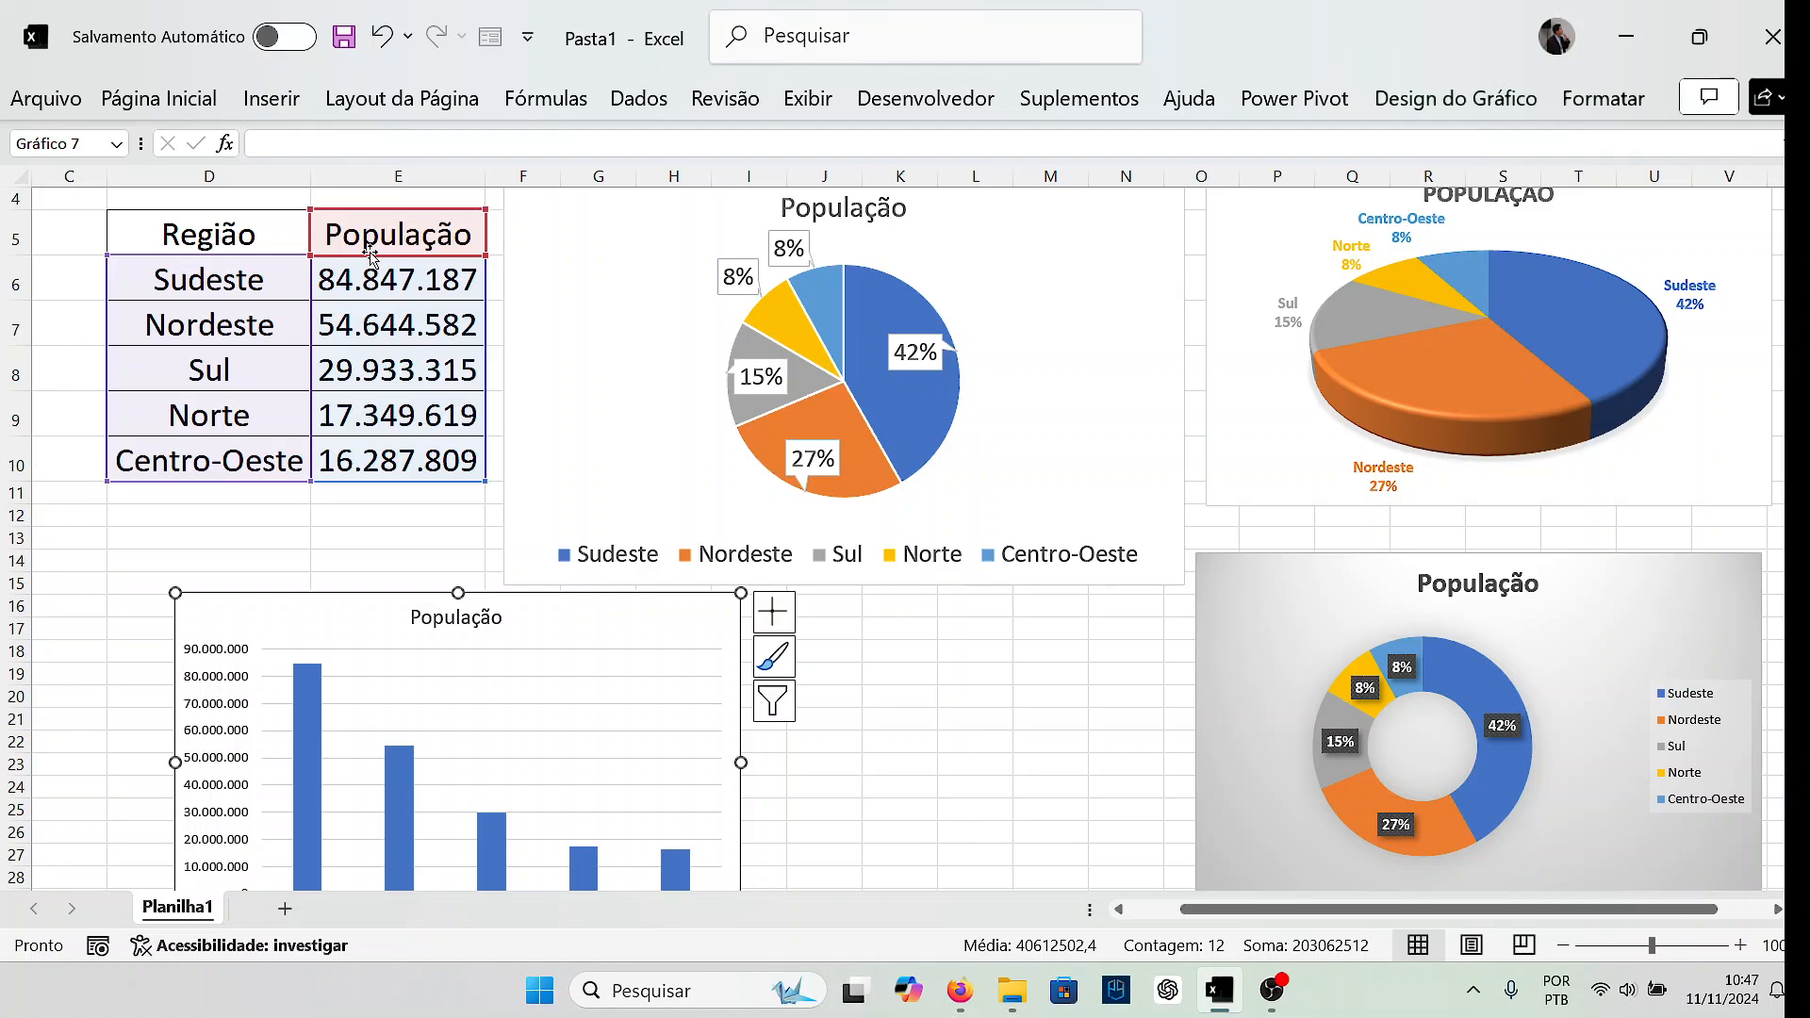
pyautogui.scroll(-1, 309, 513)
pyautogui.click(222, 546)
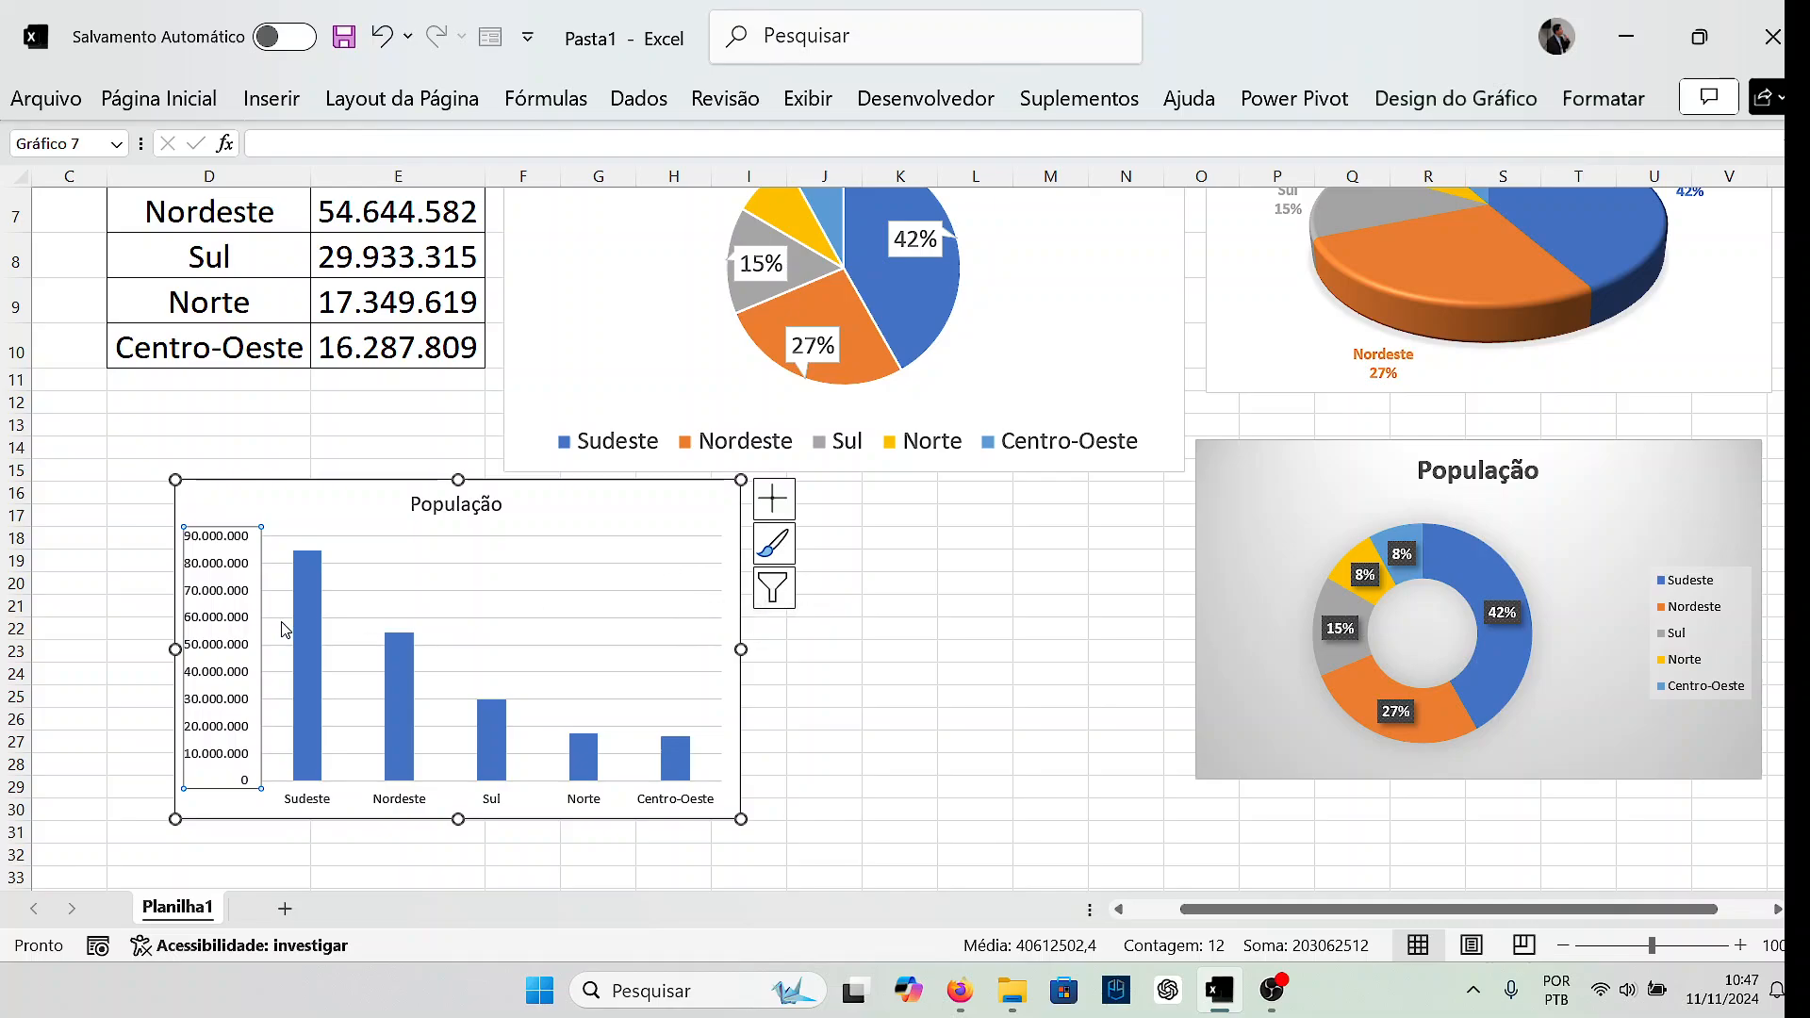
pyautogui.scroll(2, 470, 272)
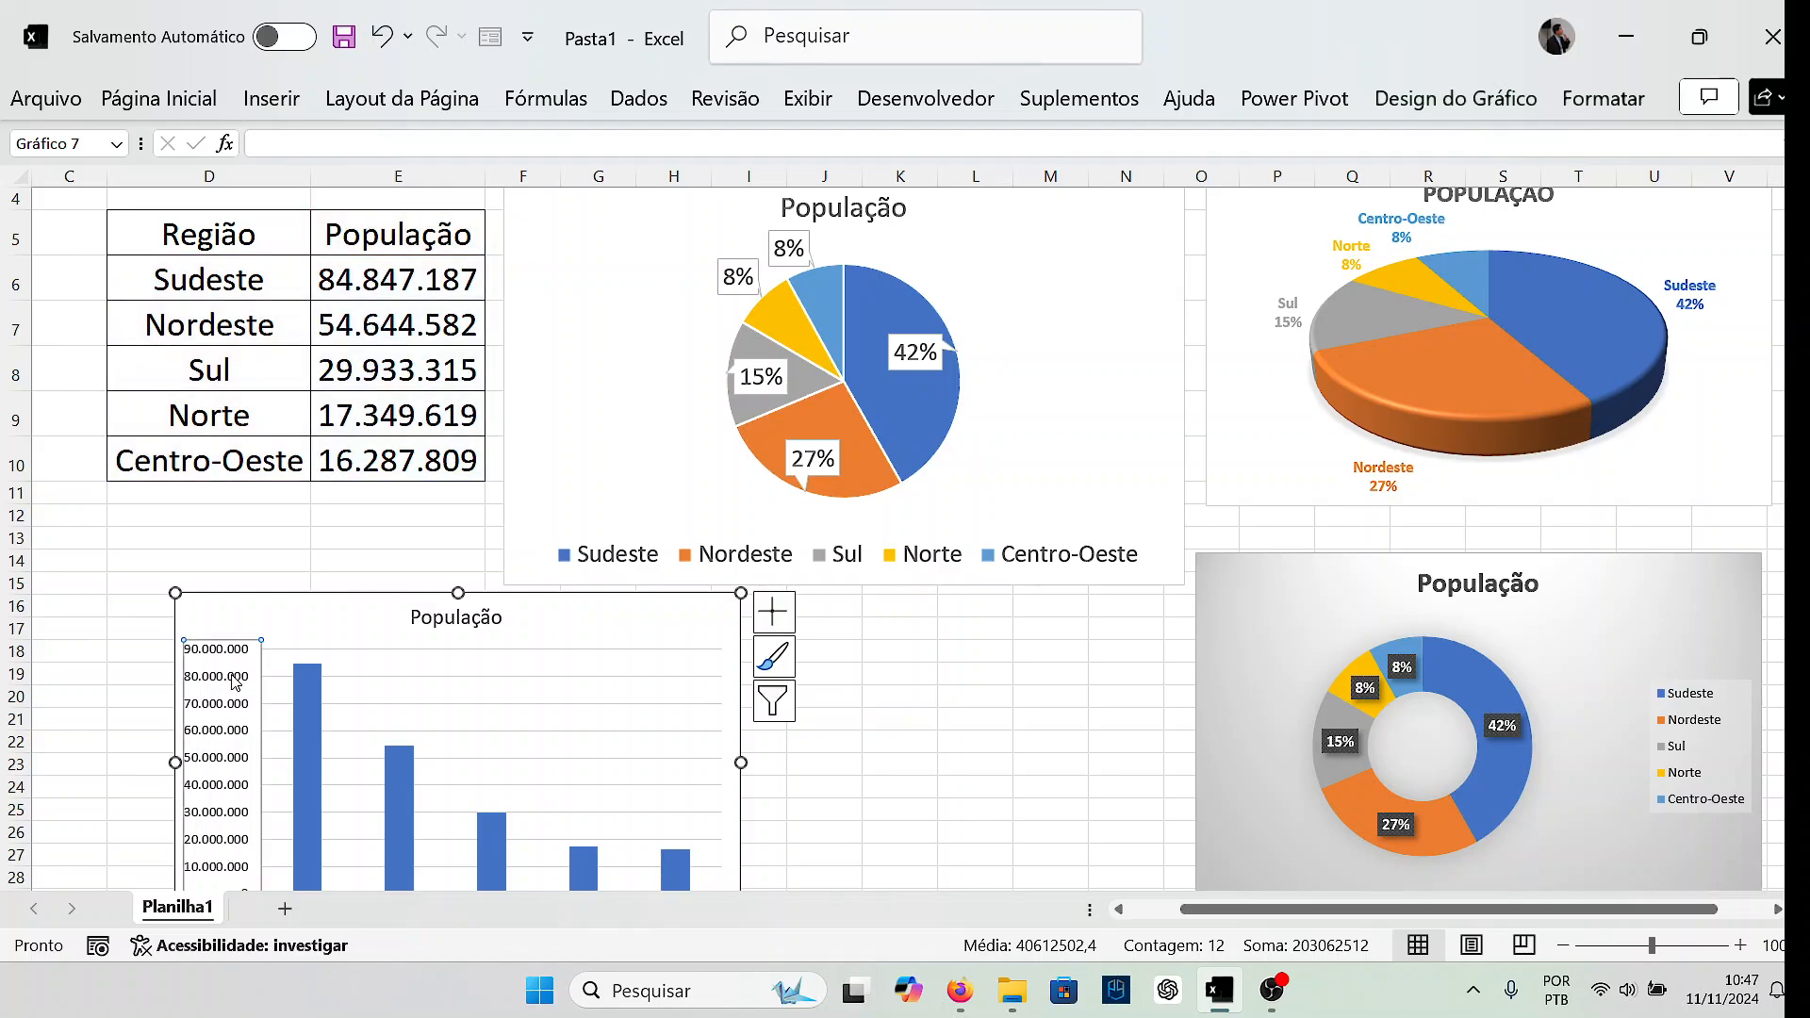
pyautogui.click(358, 595)
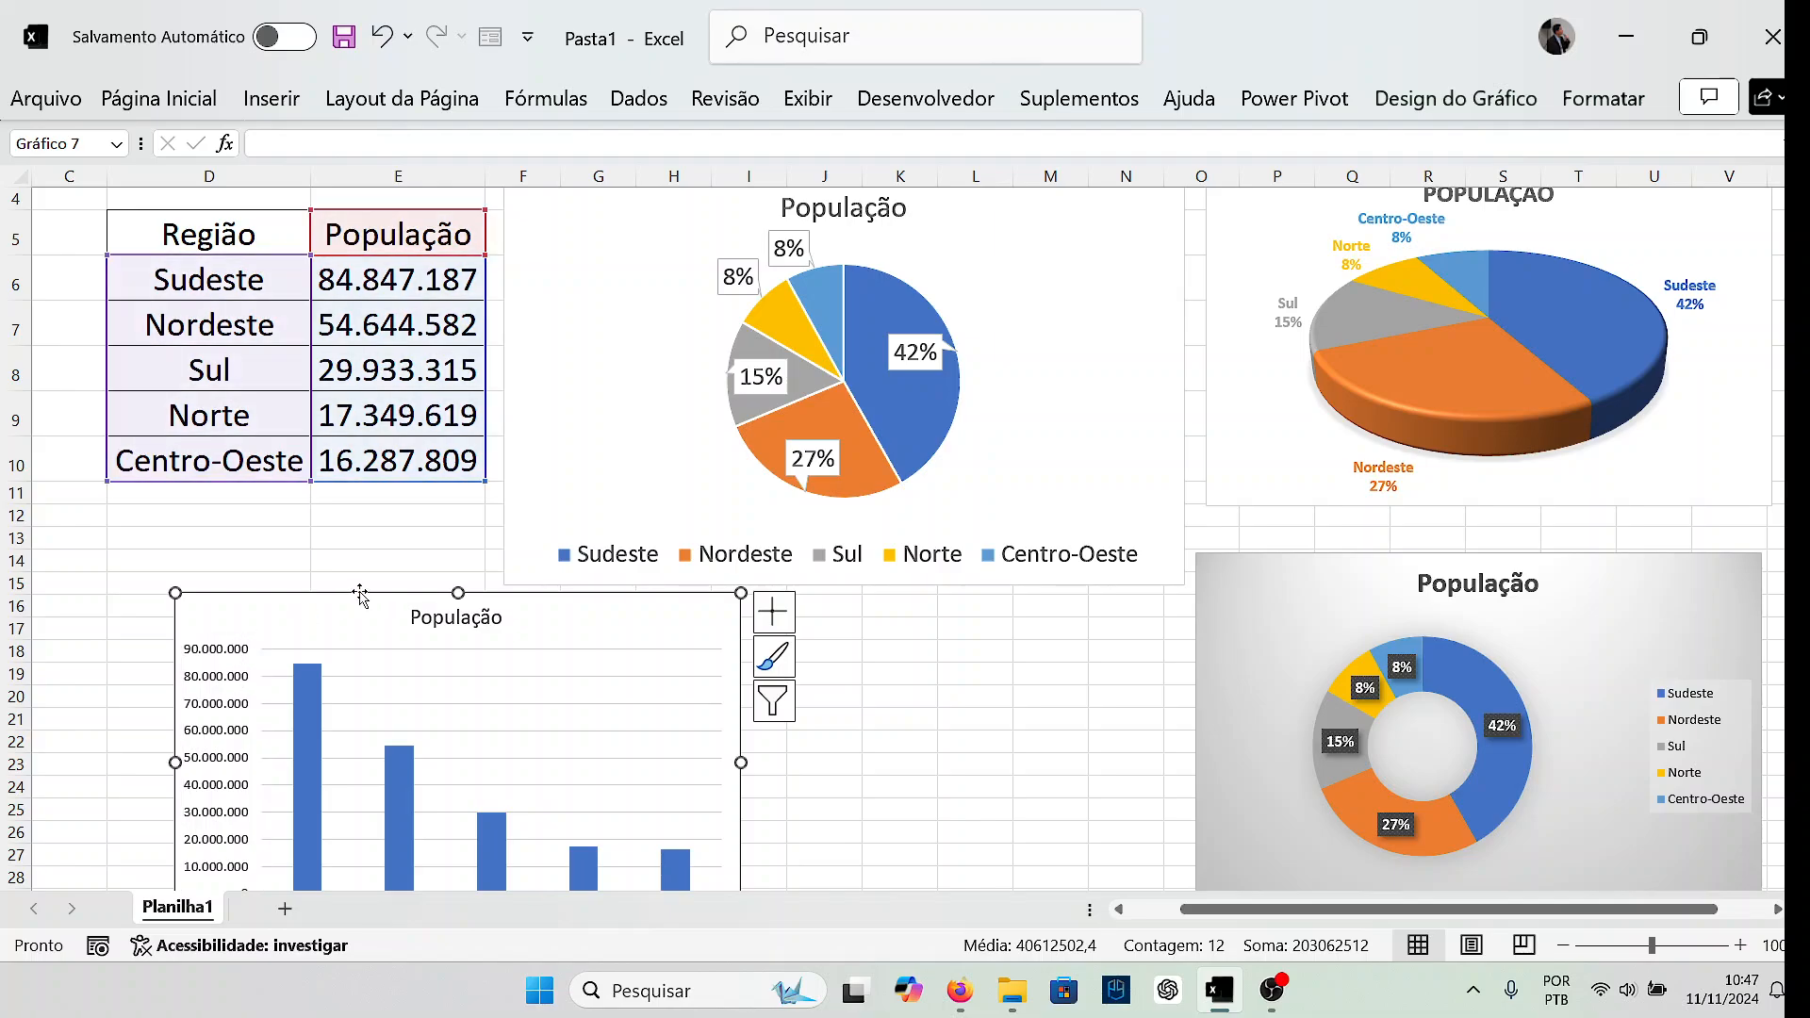
pyautogui.press('Delete')
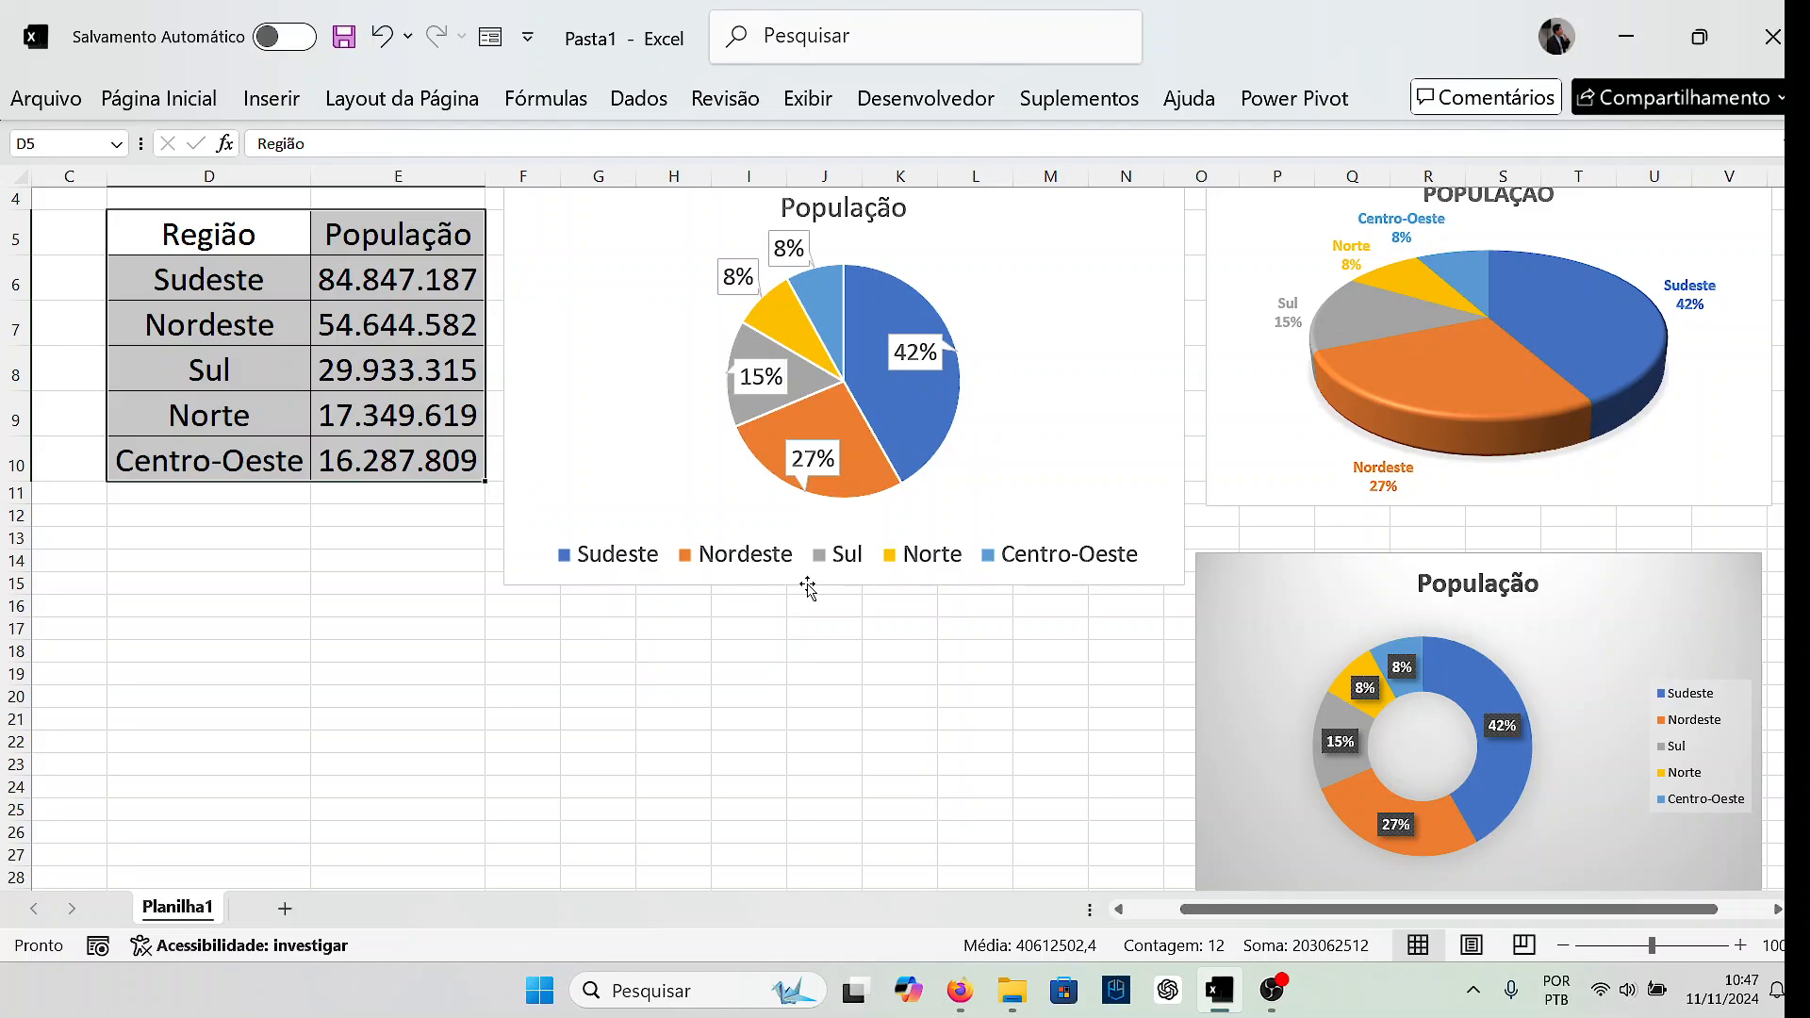
# Shrink the flat pie chart and move it below the population table.
pyautogui.moveTo(806, 603); pyautogui.dragTo(429, 892)
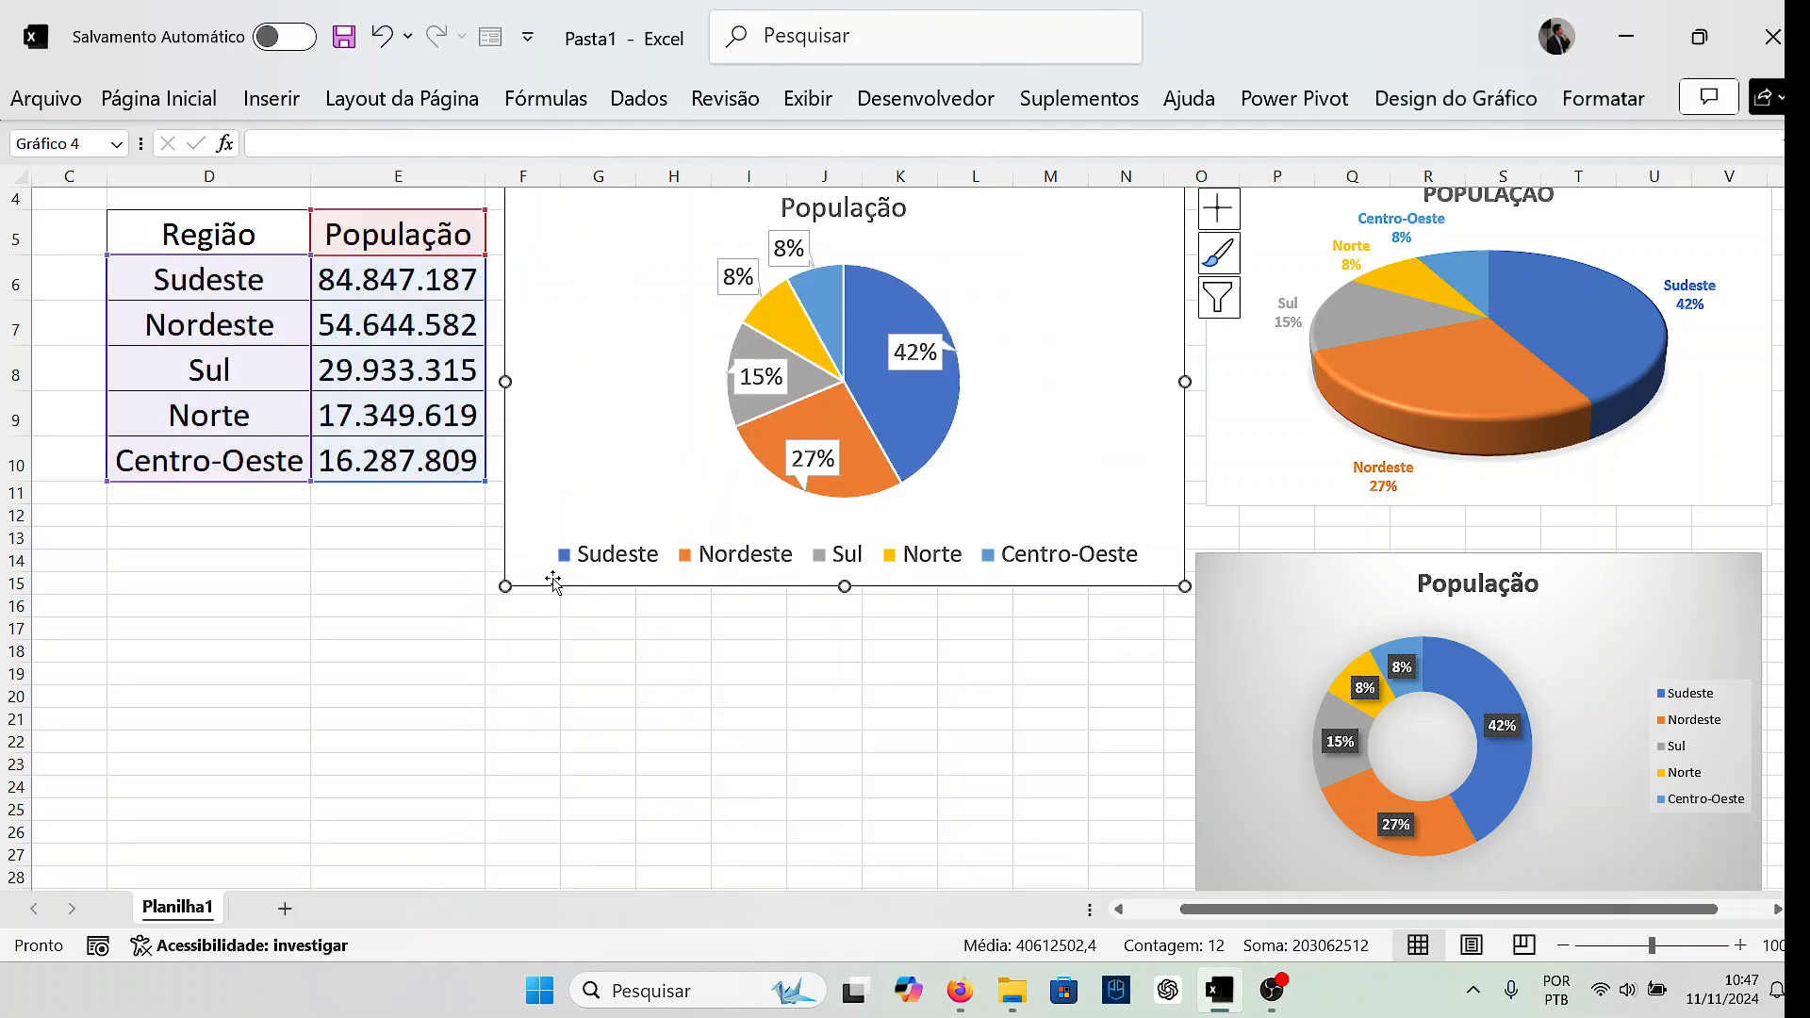
pyautogui.moveTo(548, 588); pyautogui.dragTo(387, 708)
pyautogui.moveTo(552, 353); pyautogui.dragTo(264, 545)
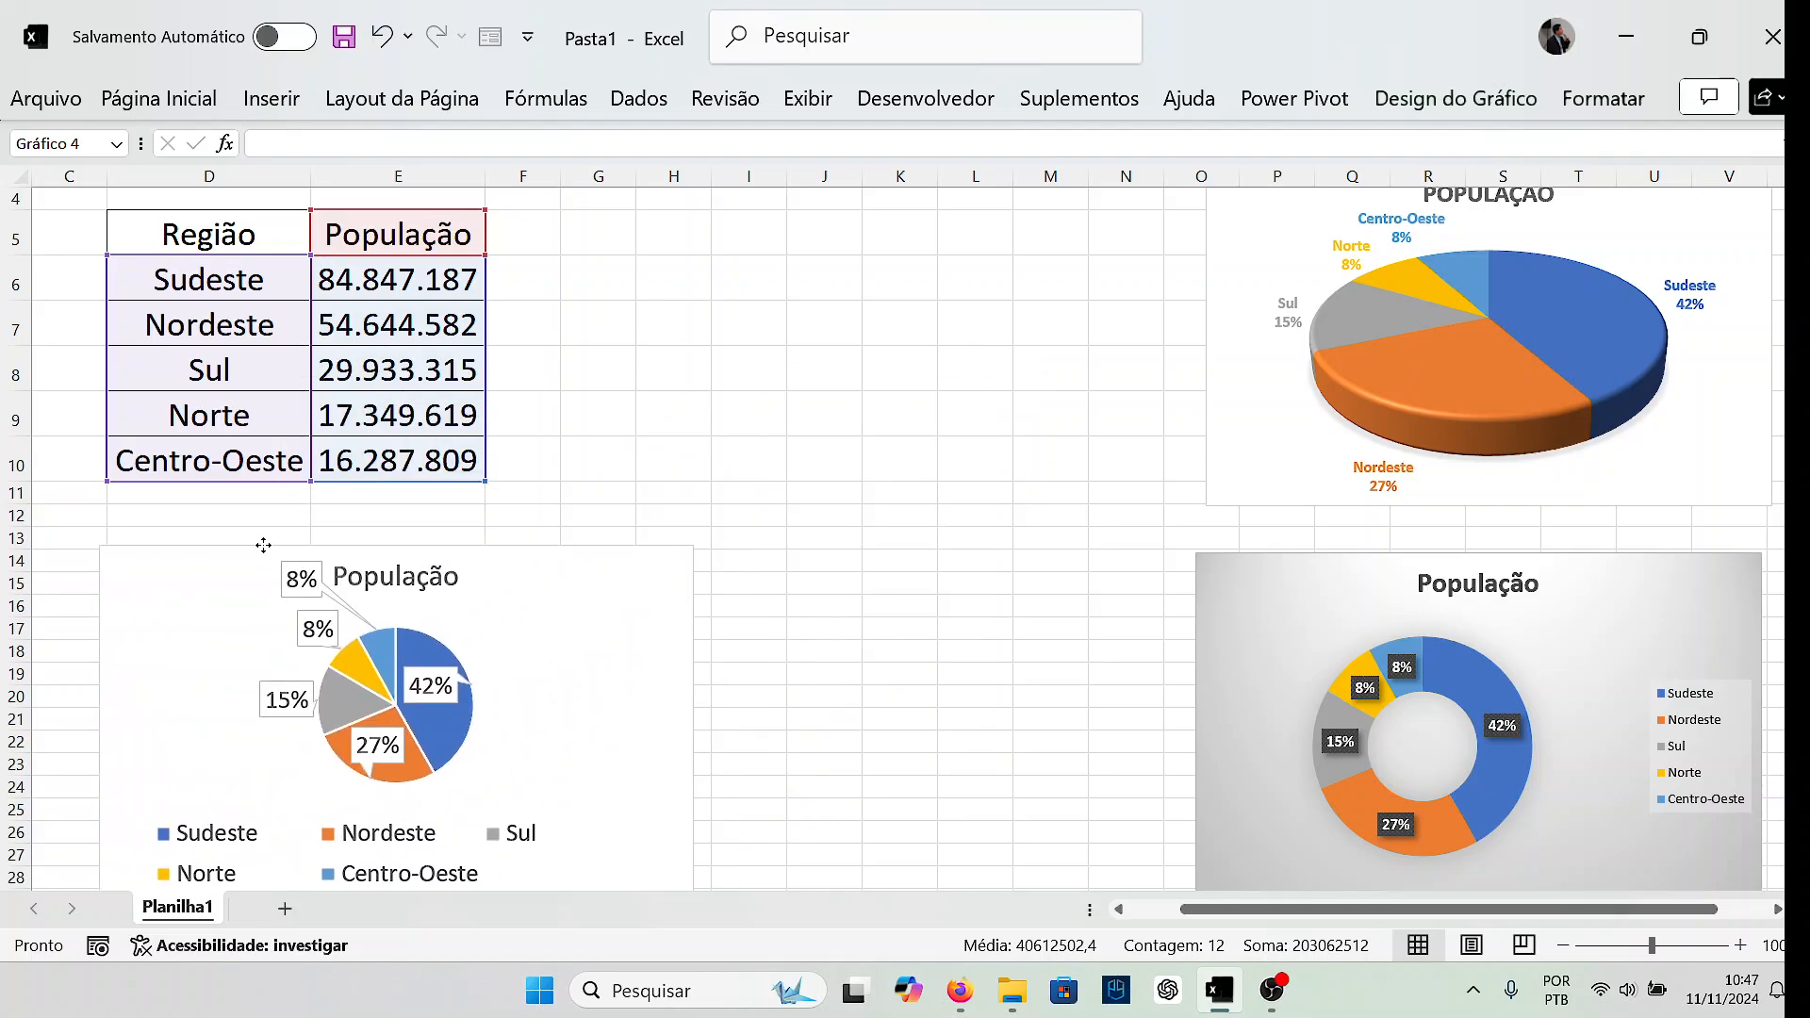
# Copy the População header into F5, extend it to "Populaçãob (milhões hab)" and fit column F's width to the text.
pyautogui.click(500, 232)
pyautogui.press('Left')
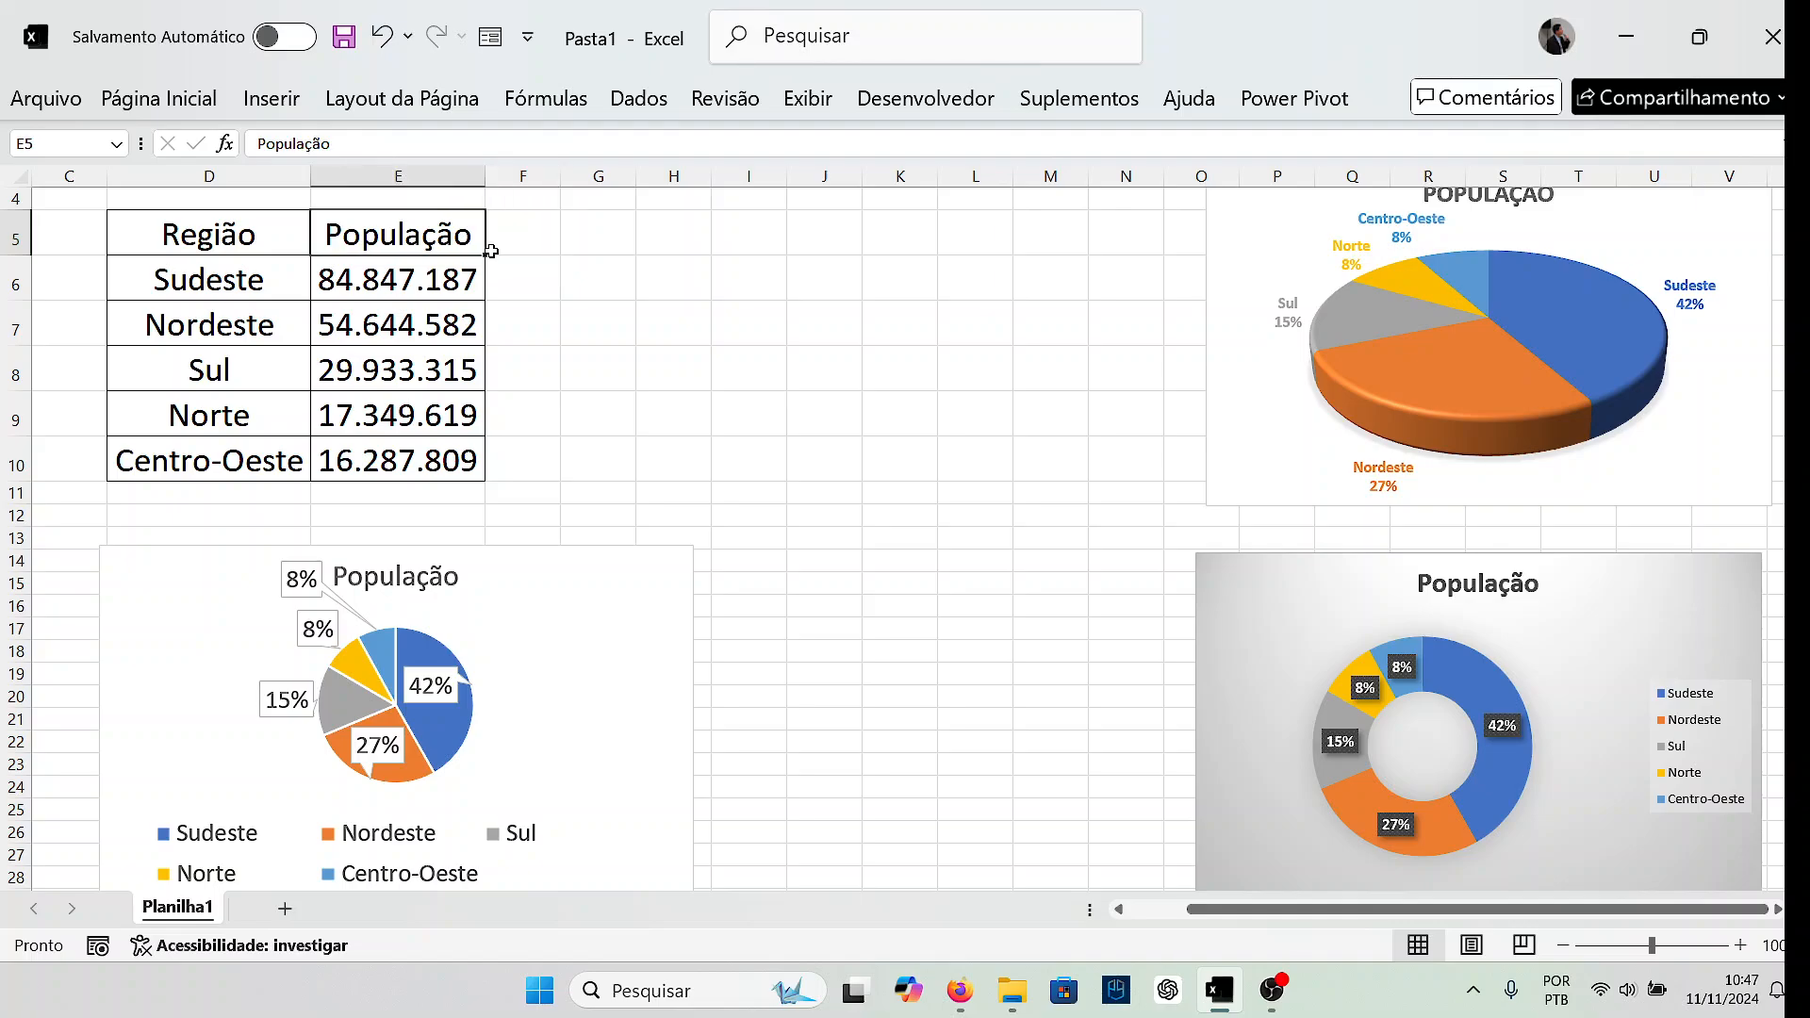
pyautogui.moveTo(484, 255); pyautogui.dragTo(566, 251)
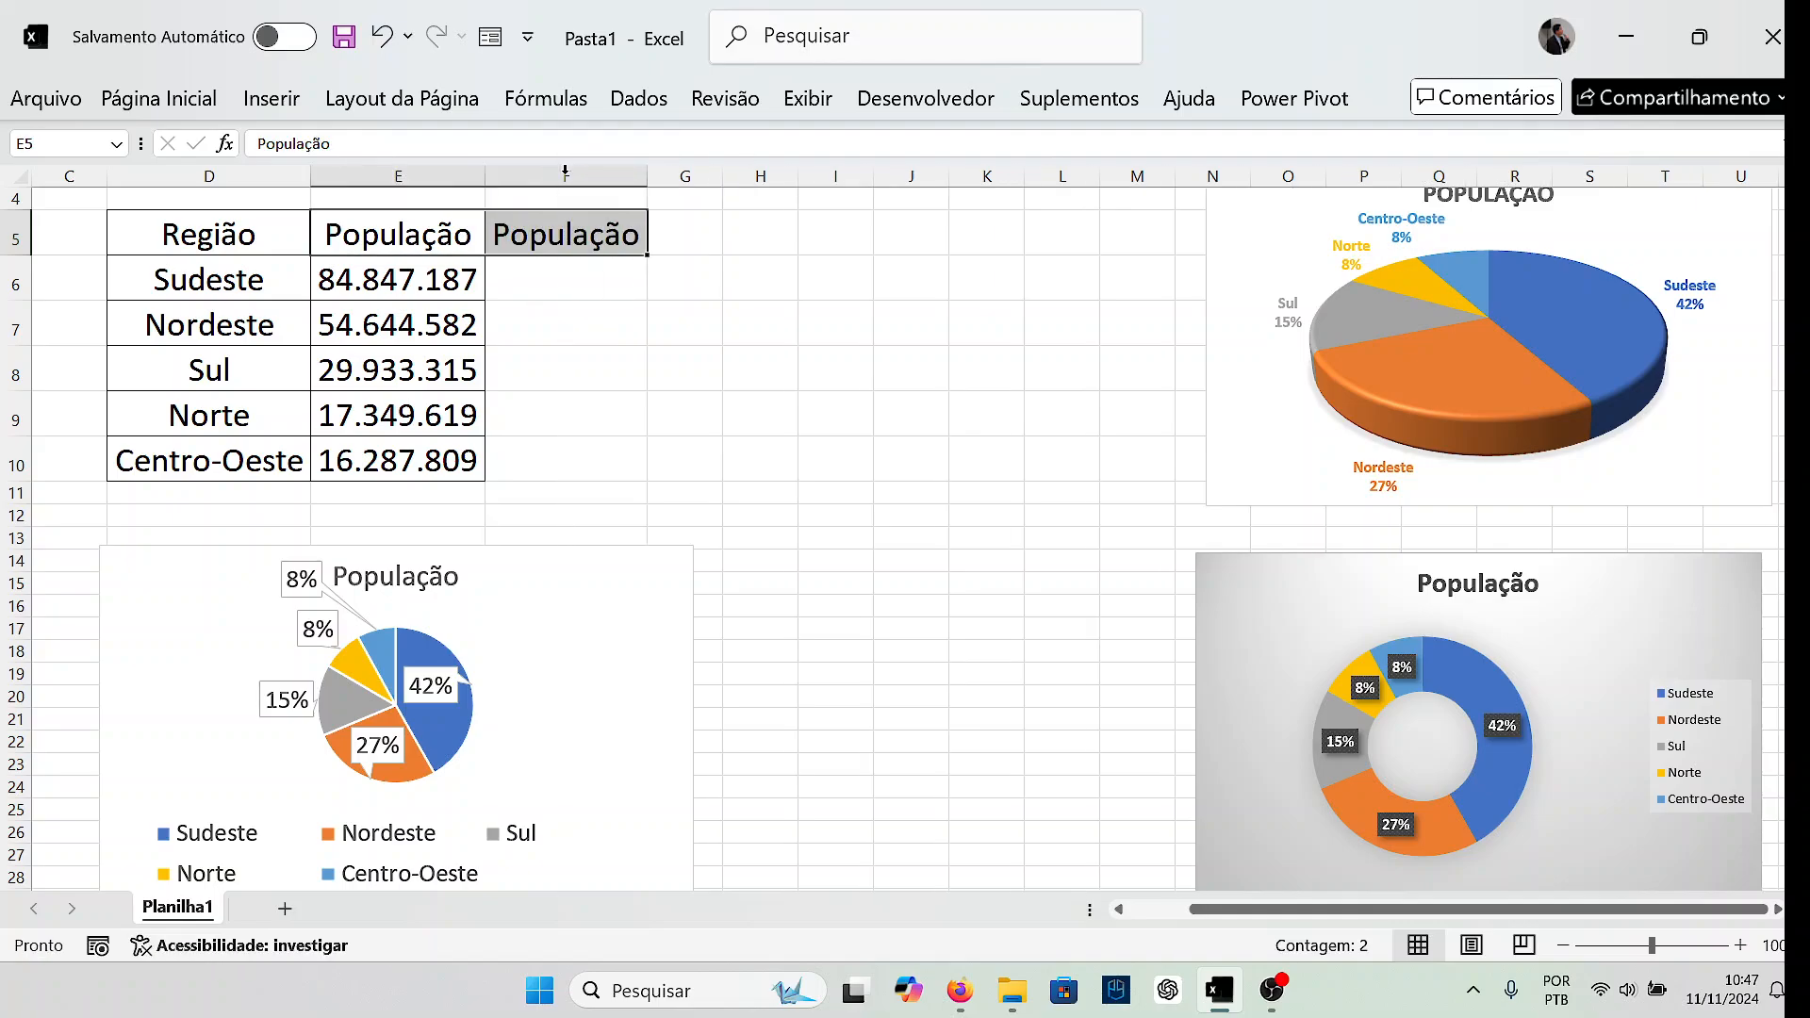
pyautogui.doubleClick(622, 241)
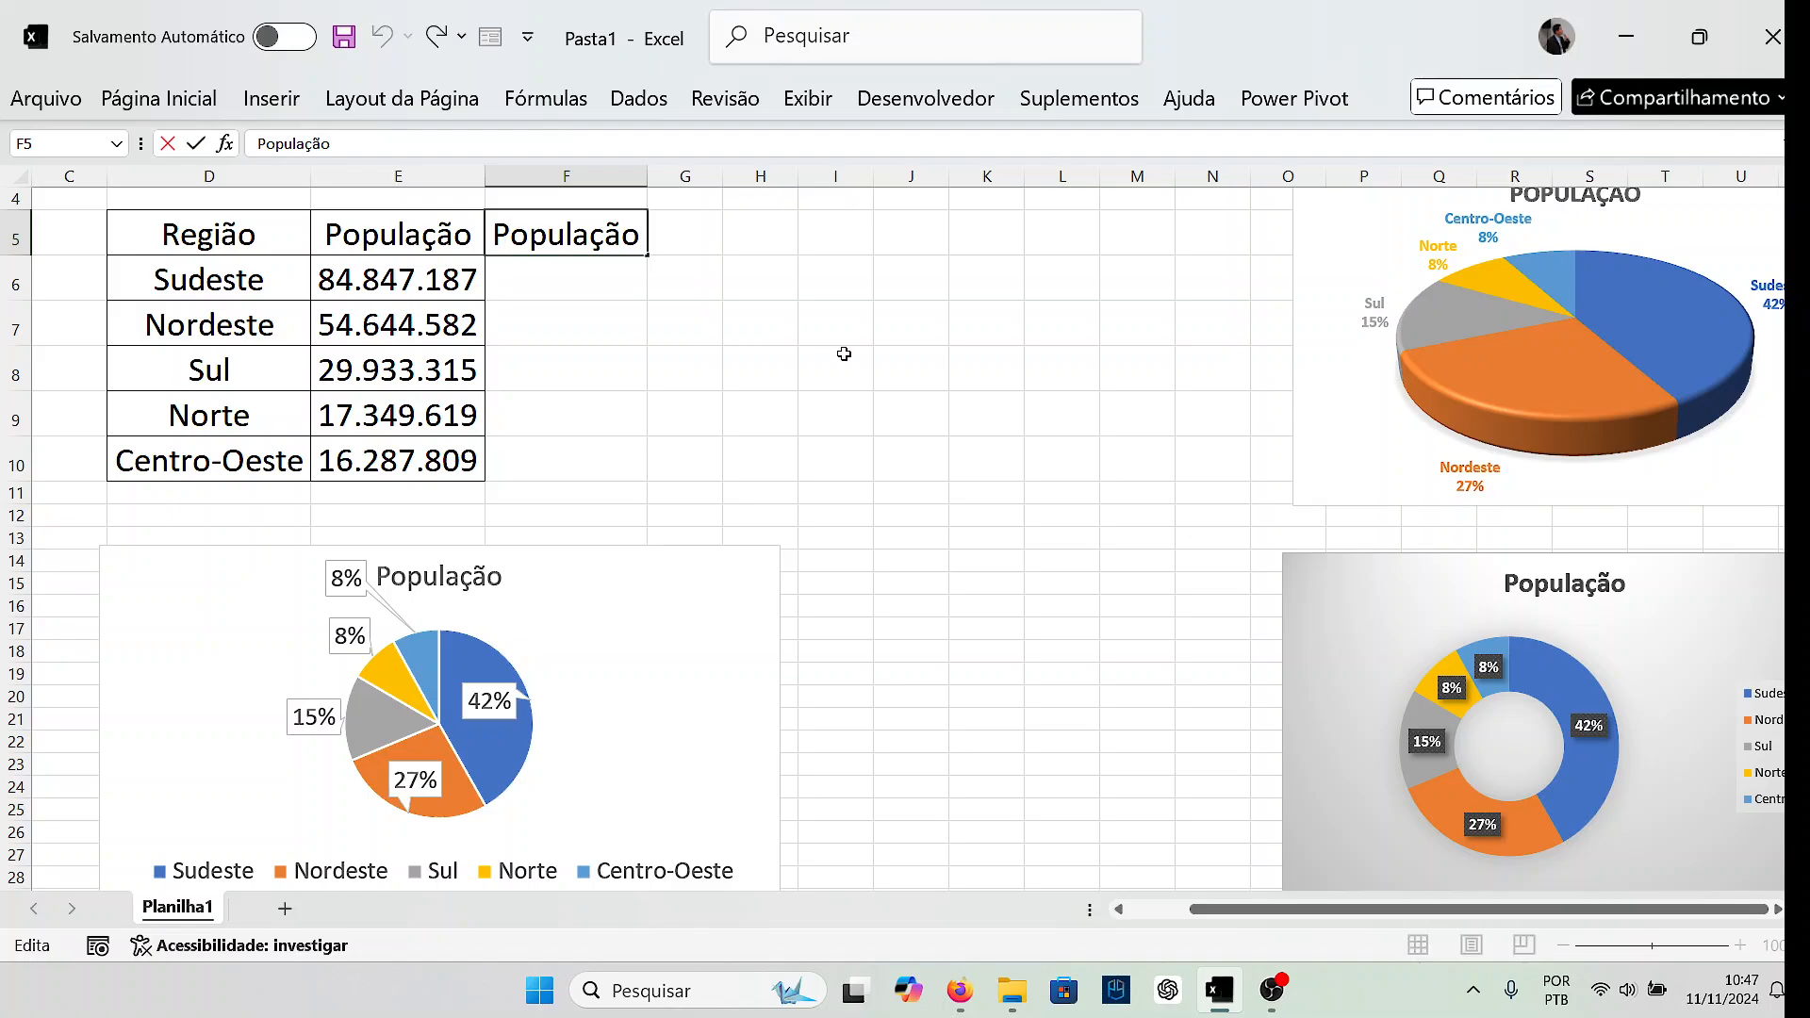
pyautogui.write('b (milhões')
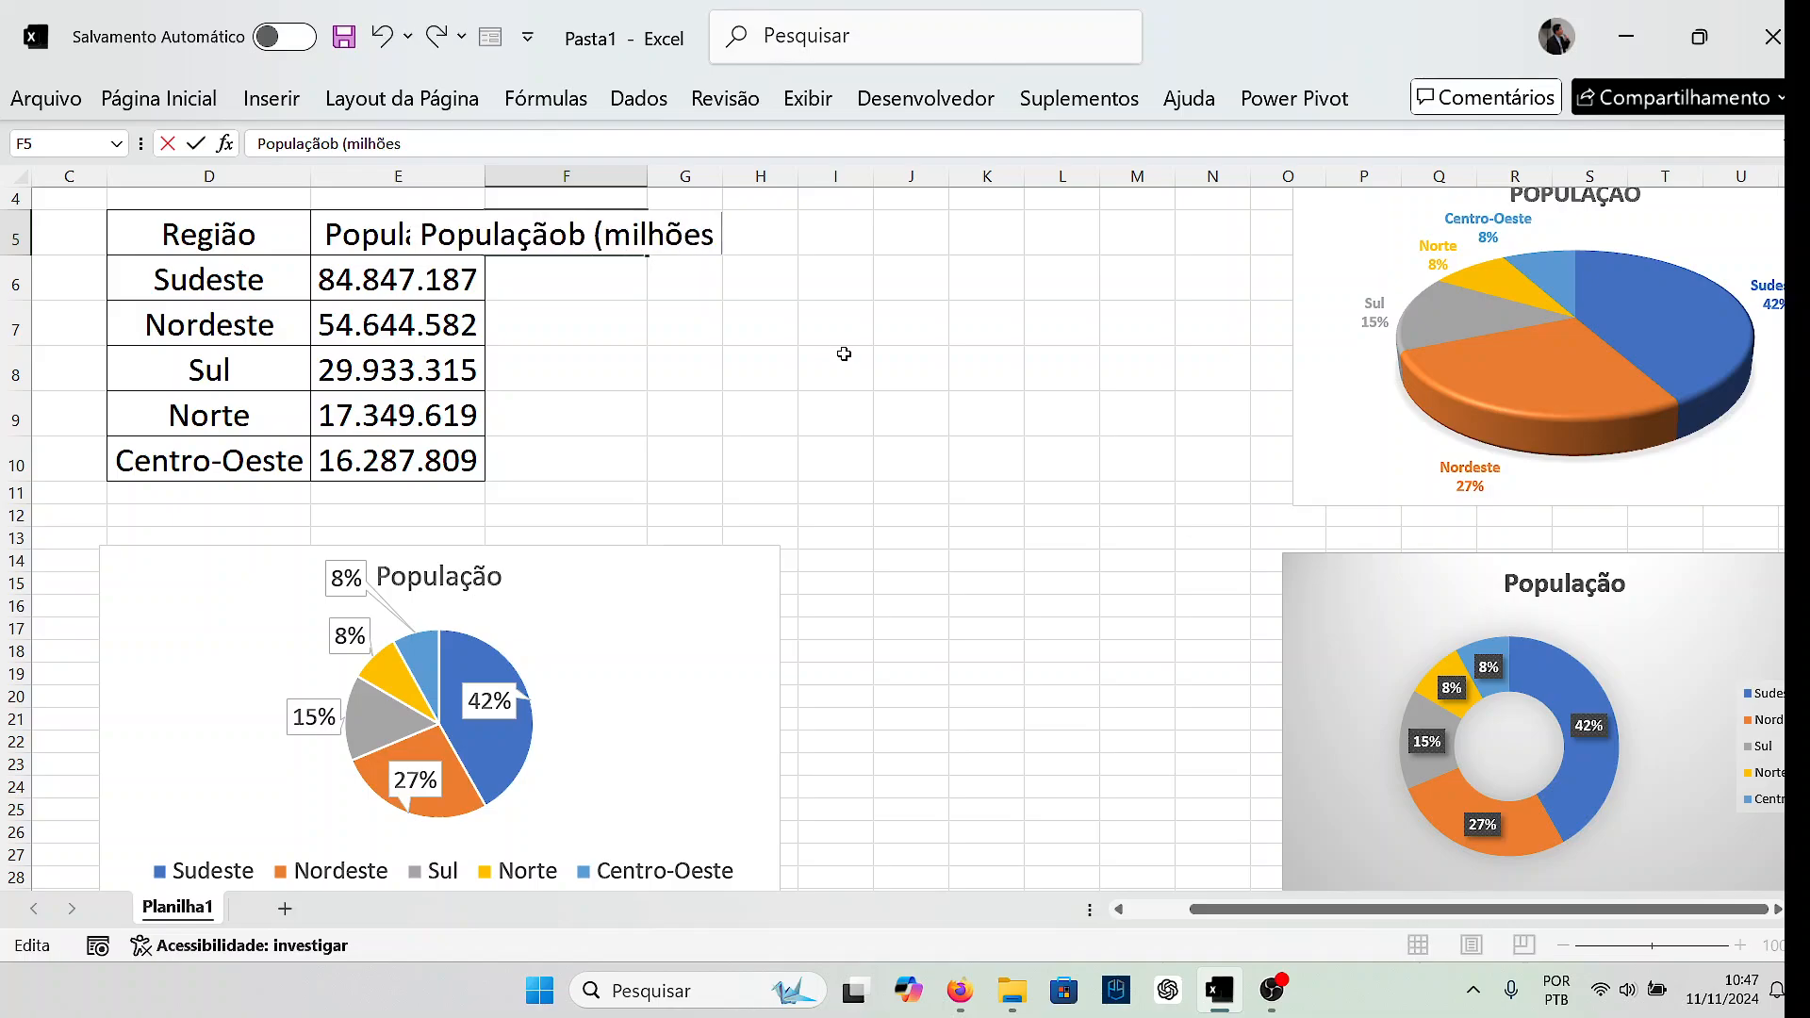
pyautogui.write(' hab)')
pyautogui.press('Return')
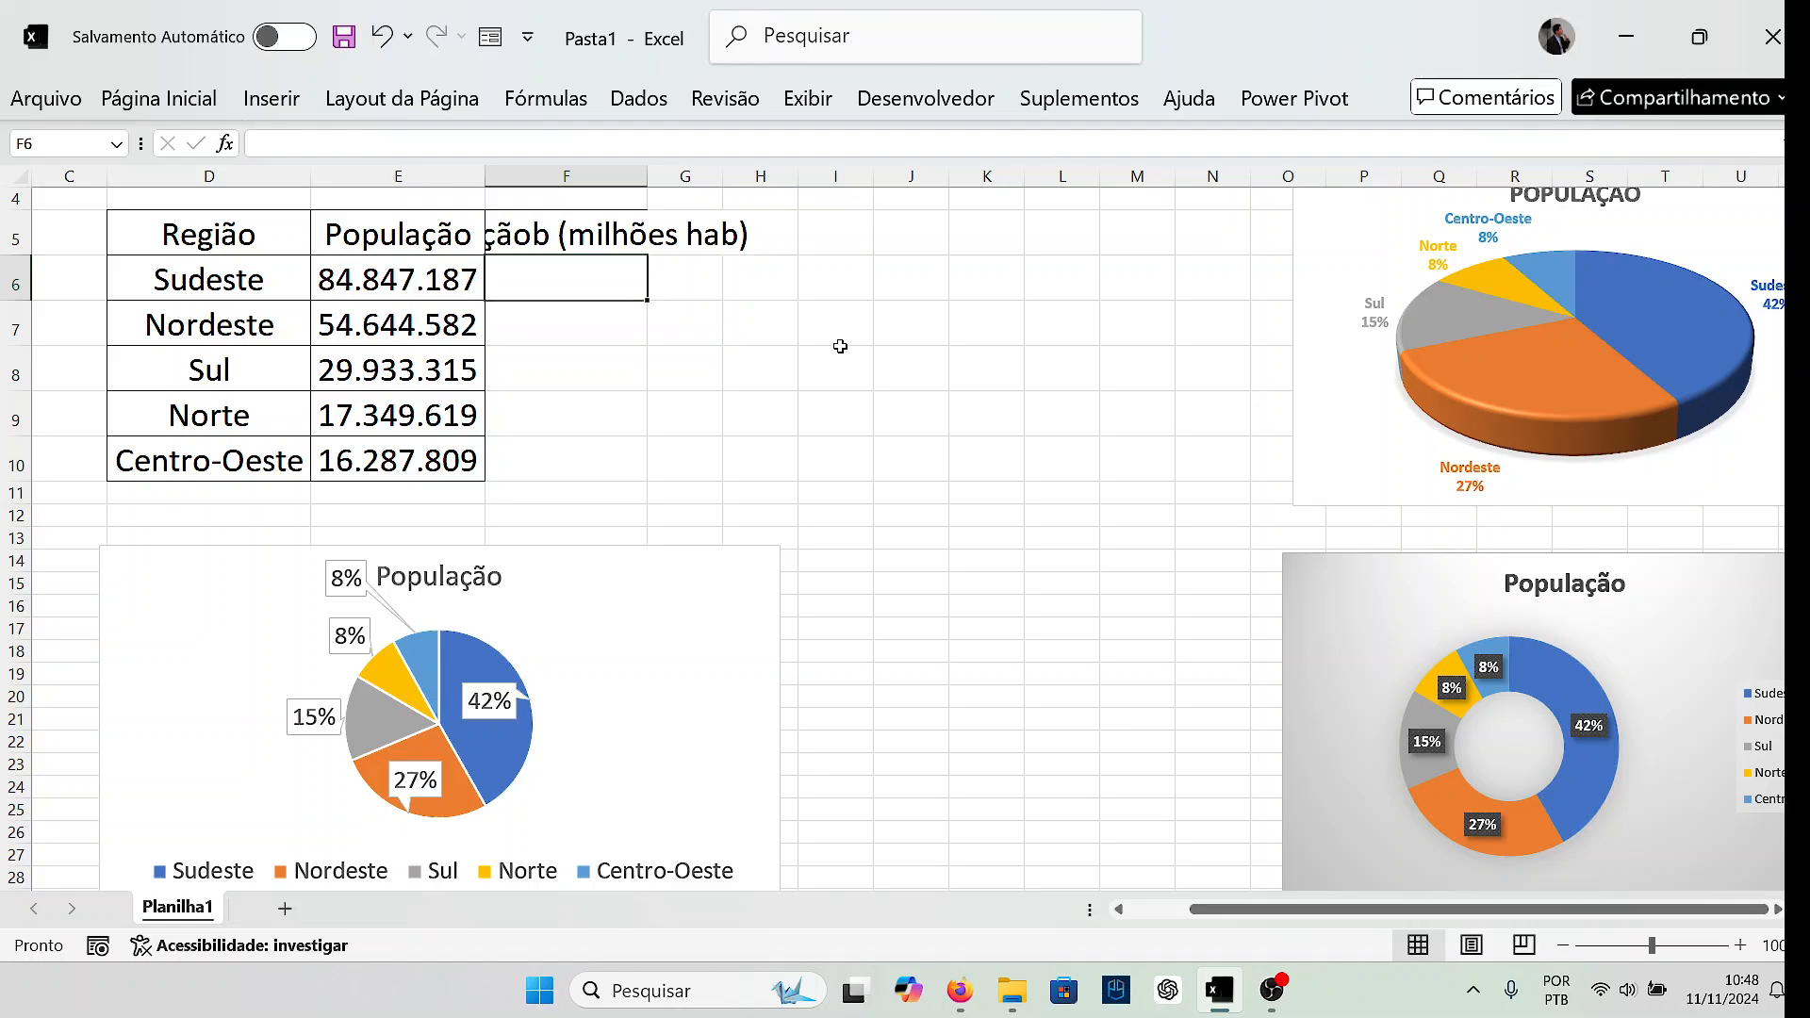
pyautogui.doubleClick(646, 180)
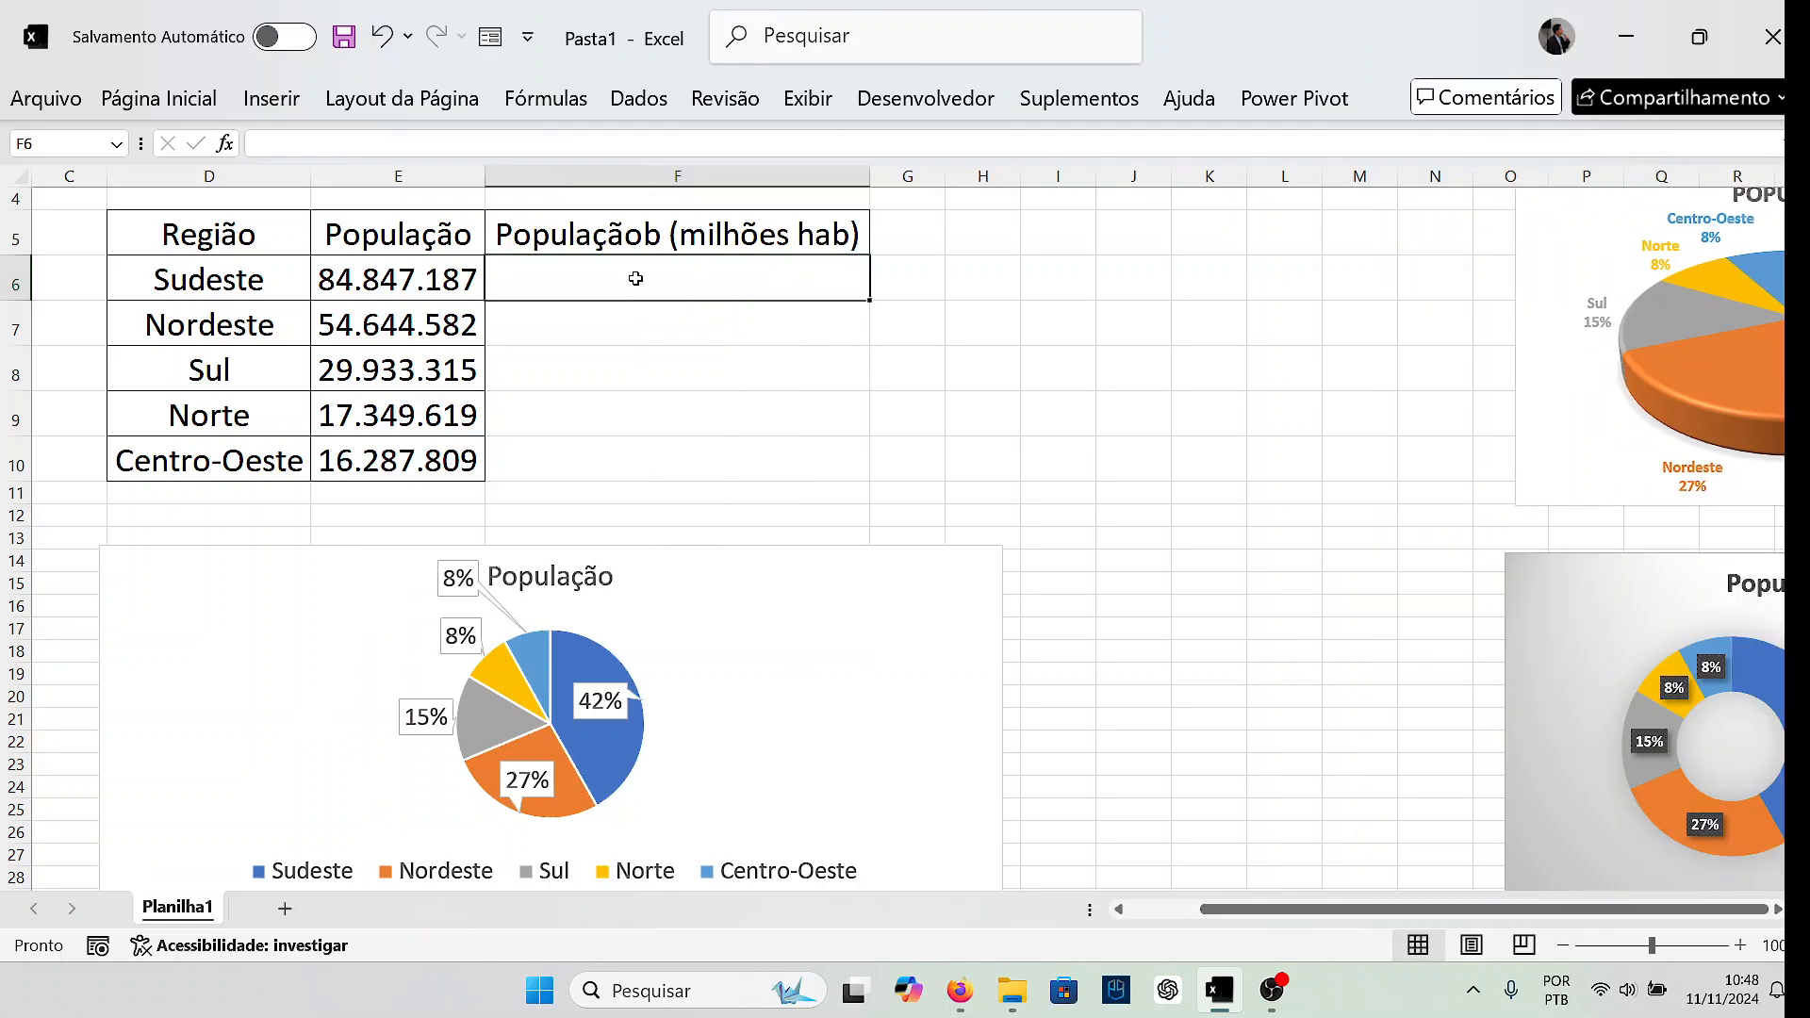
# Enter a formula in F6 dividing E6 by 1e6 and fill it down to F10.
pyautogui.write('=e6')
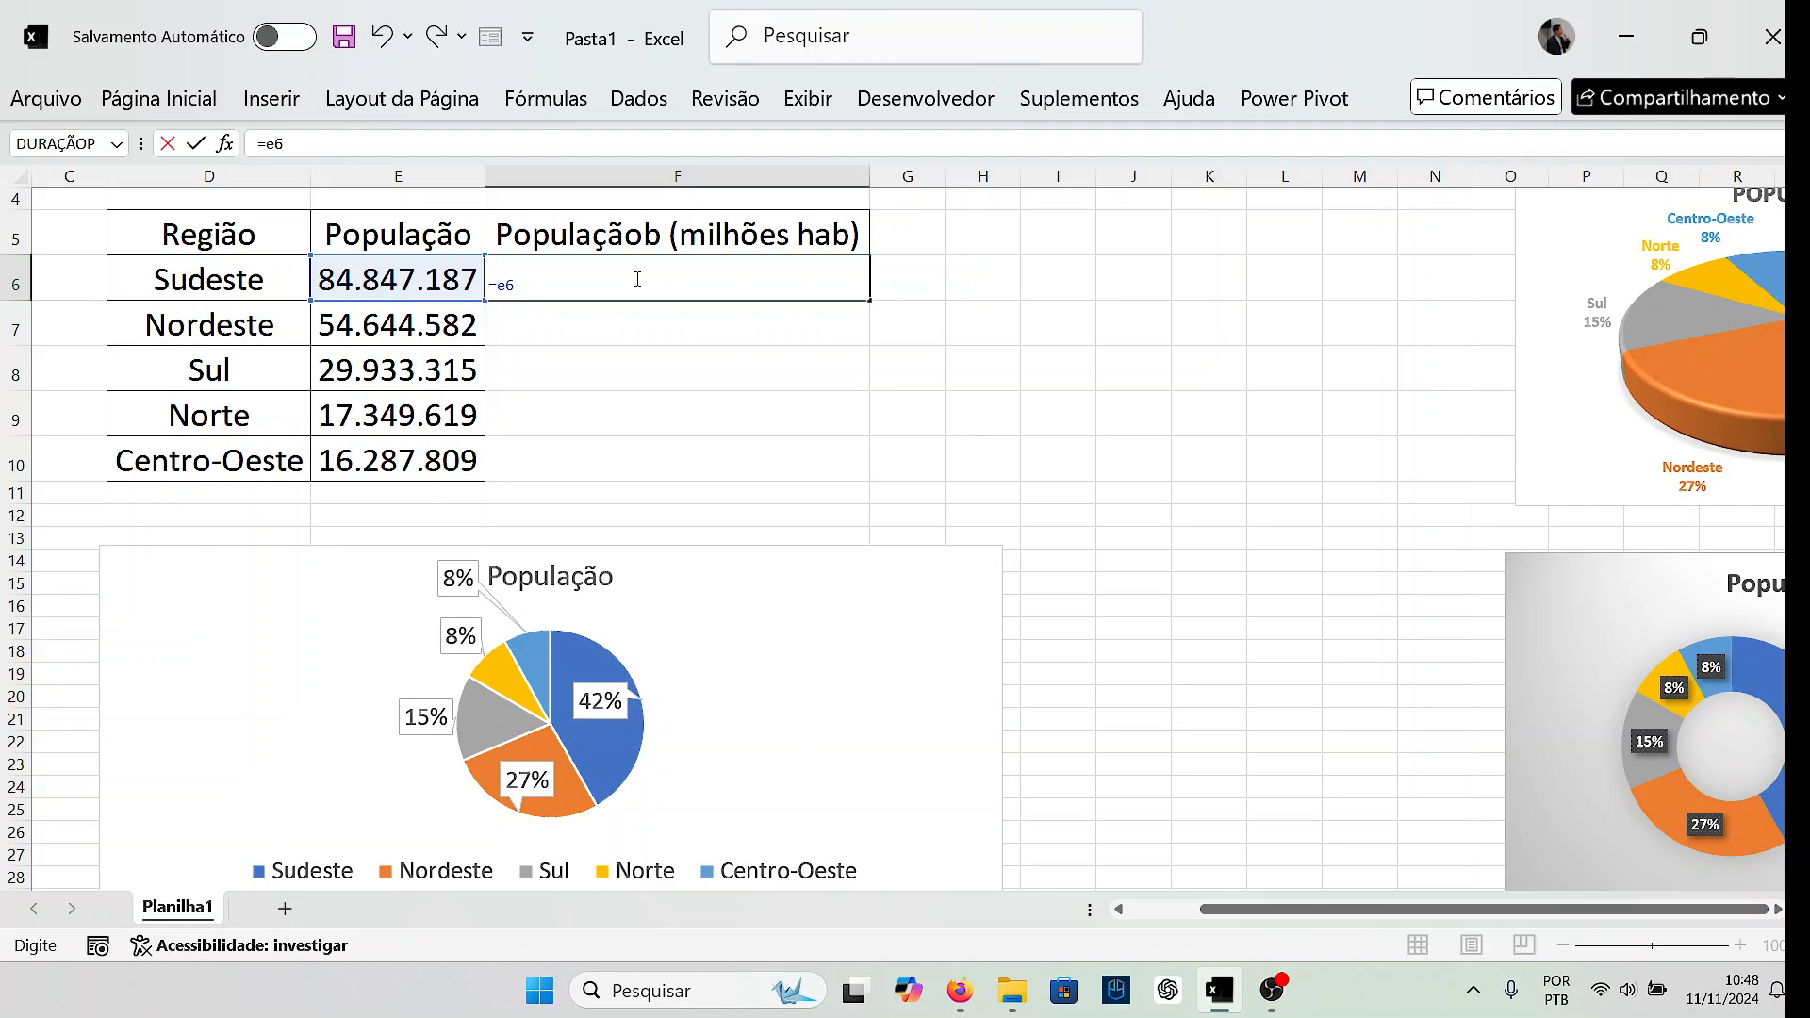
pyautogui.write('/1e6')
pyautogui.press('Return')
pyautogui.click(635, 279)
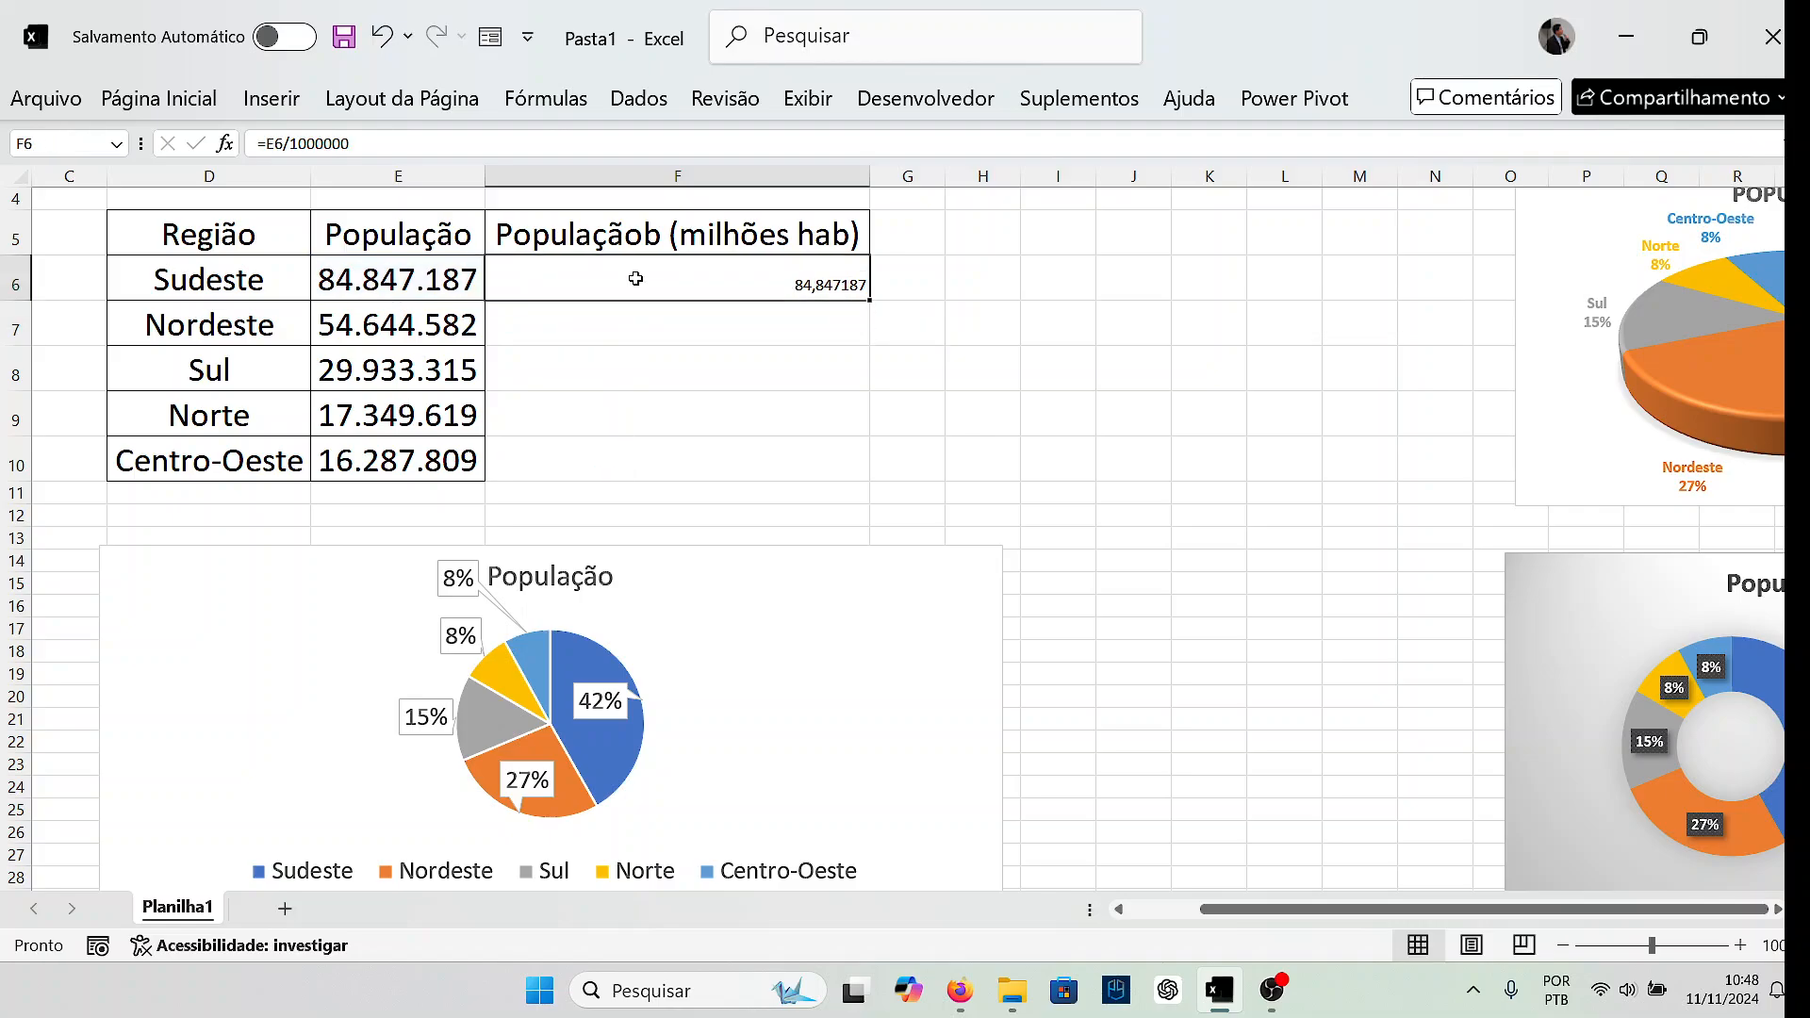
pyautogui.doubleClick(868, 300)
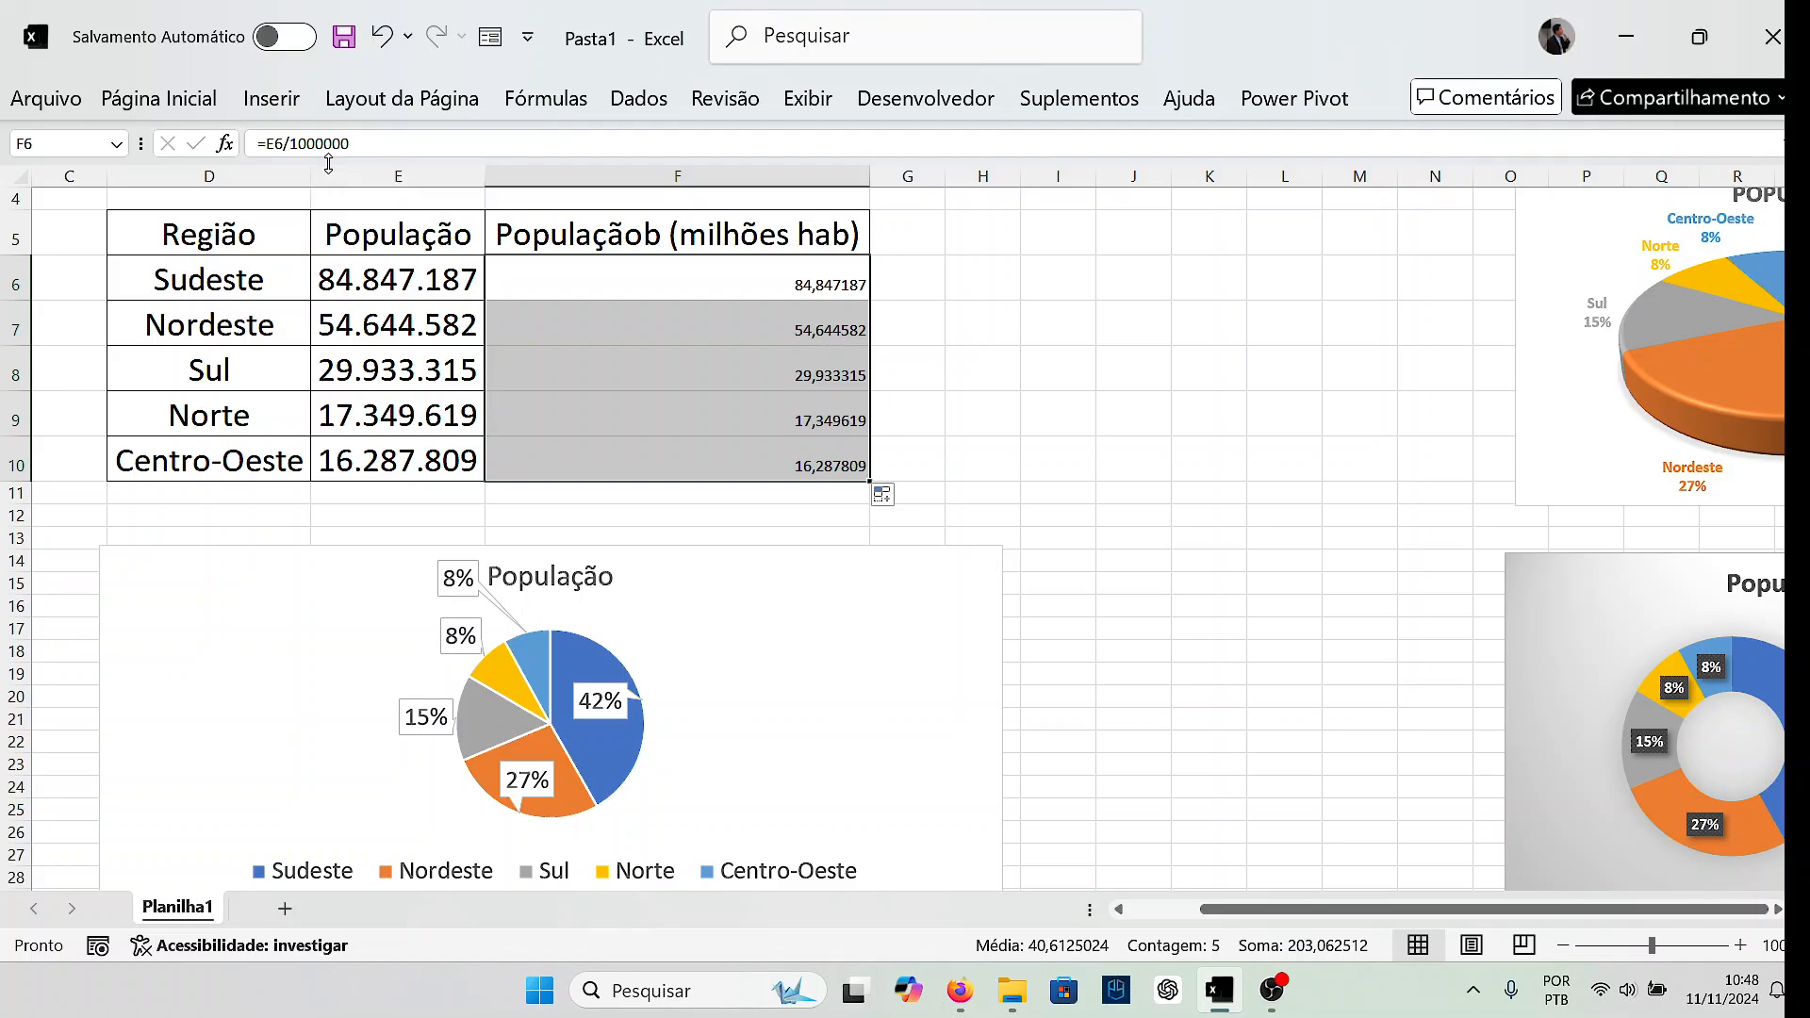
# Copy the cell formatting of E6 onto the population-in-millions cells F6:F10.
pyautogui.click(448, 283)
pyautogui.click(158, 98)
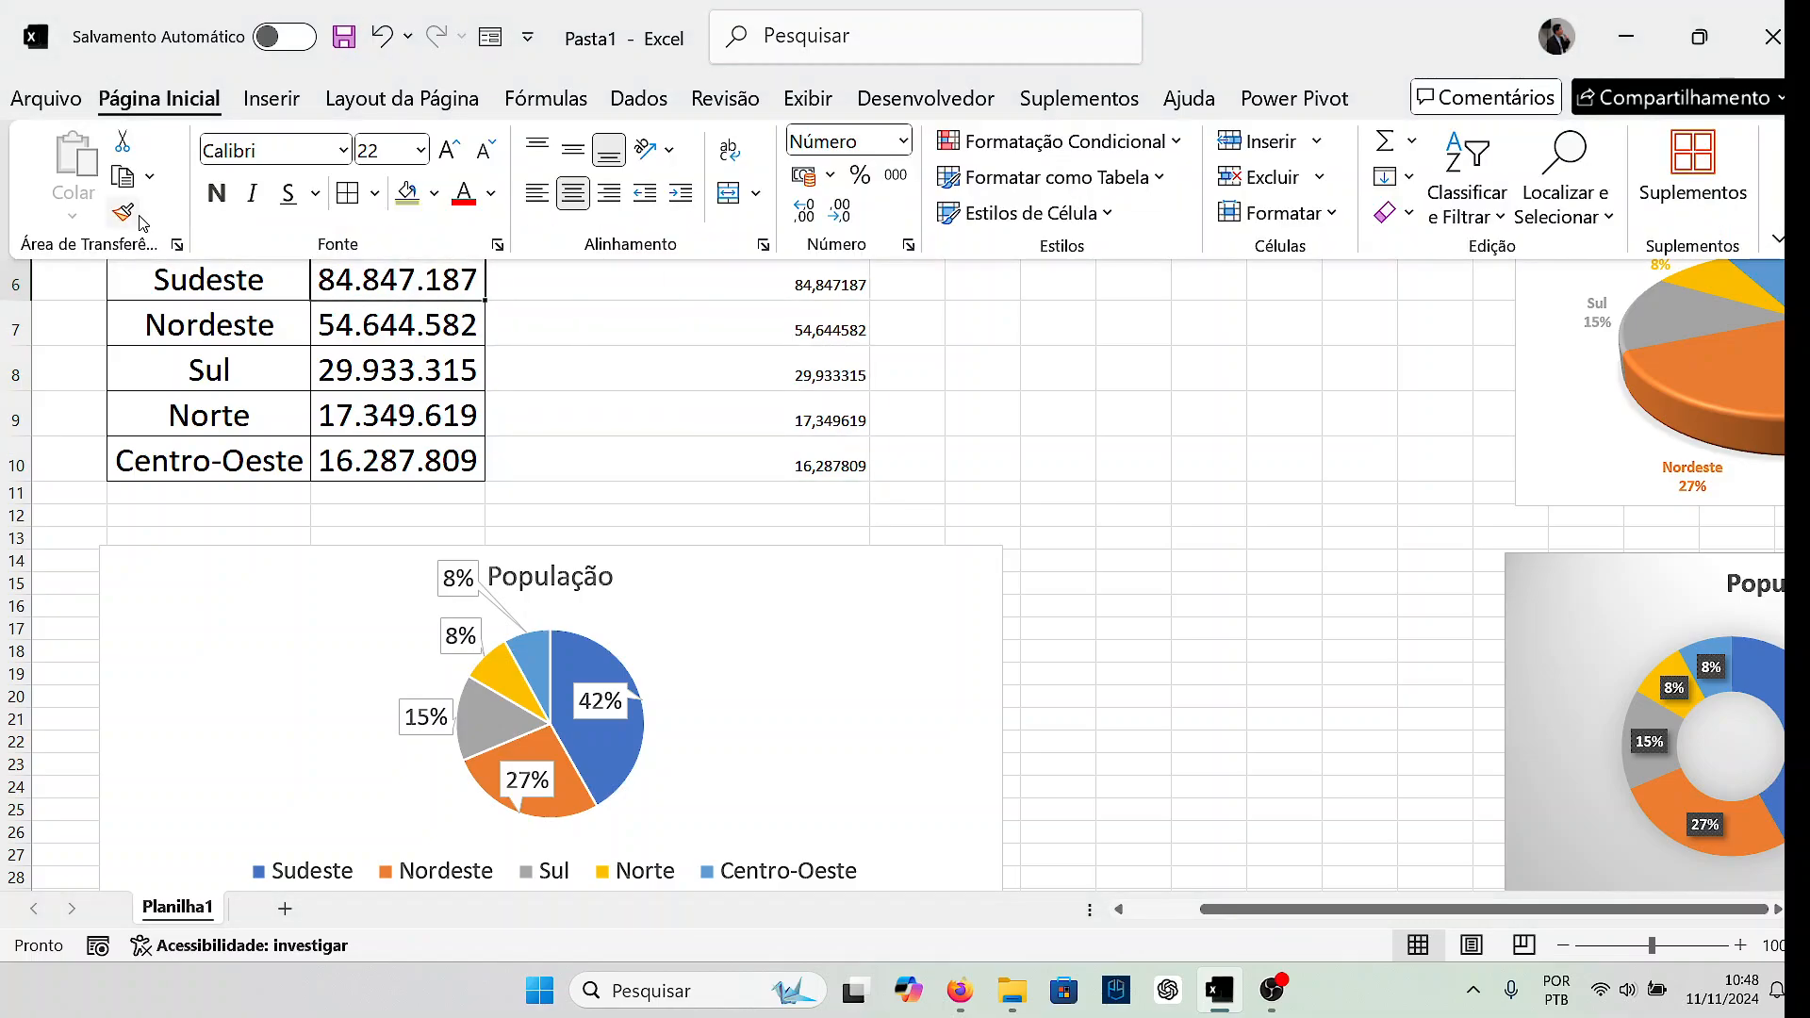
pyautogui.click(122, 212)
pyautogui.moveTo(678, 279); pyautogui.dragTo(687, 460)
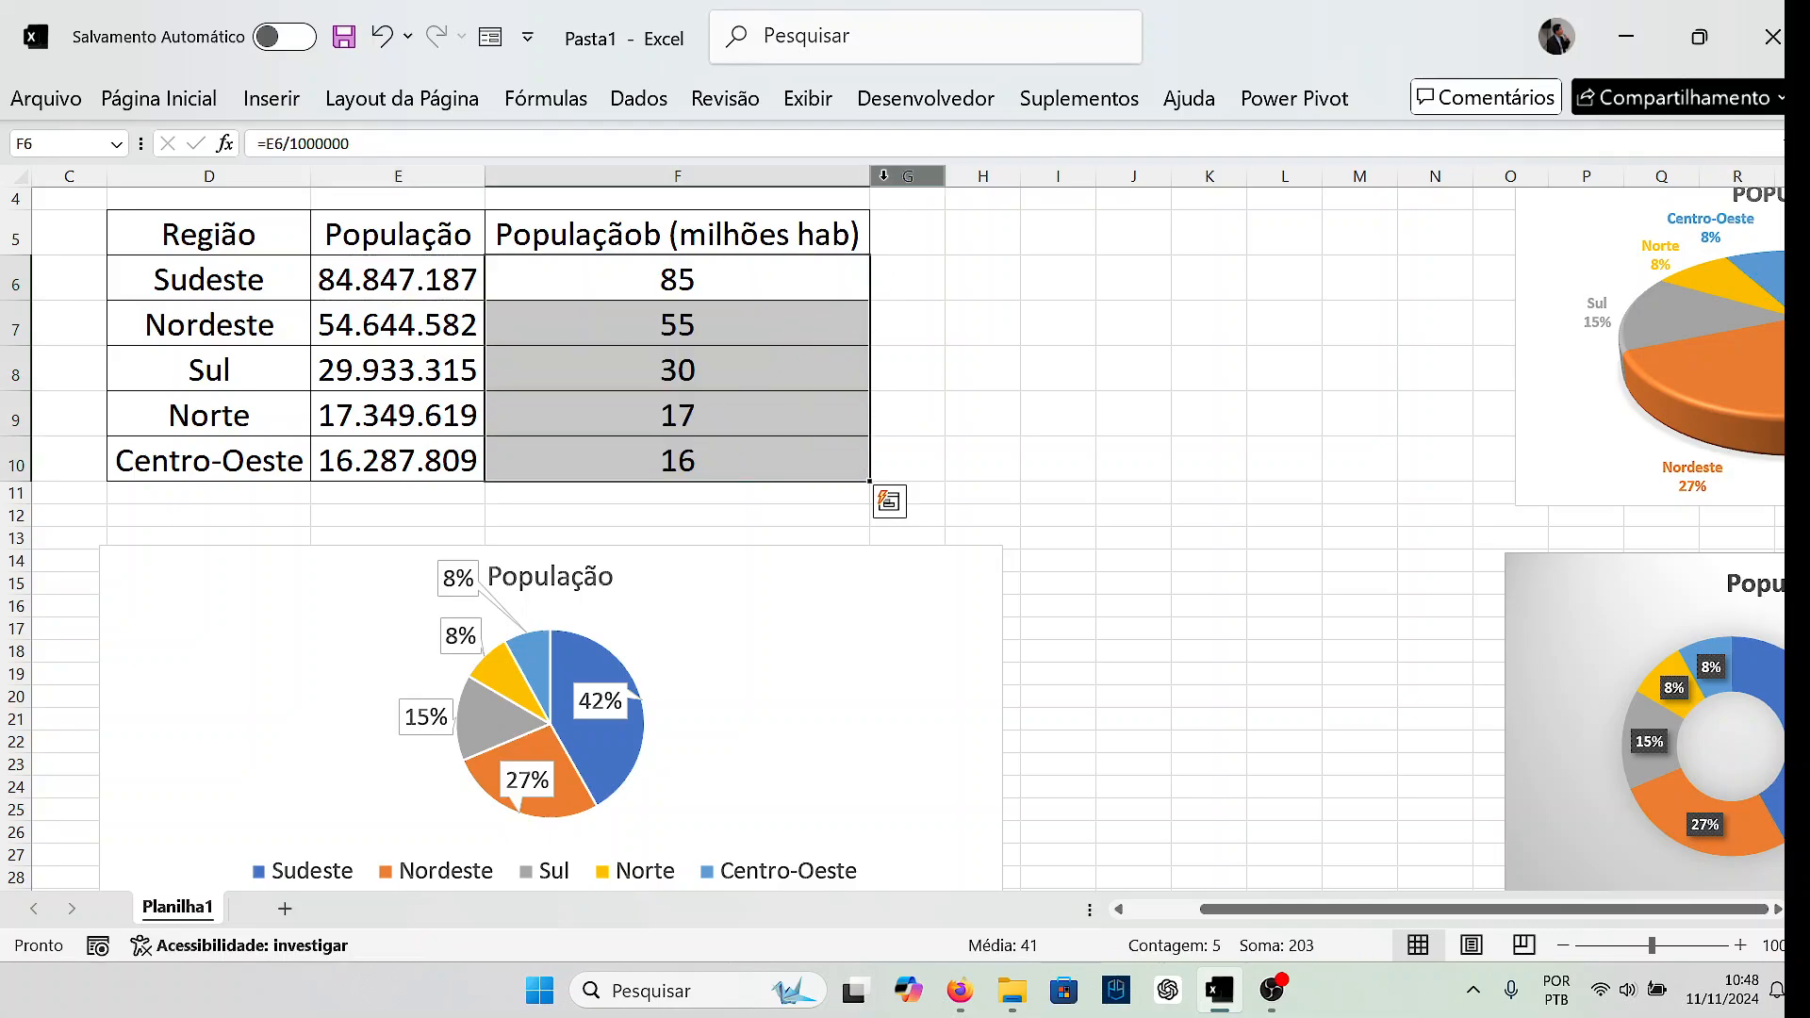
pyautogui.click(909, 315)
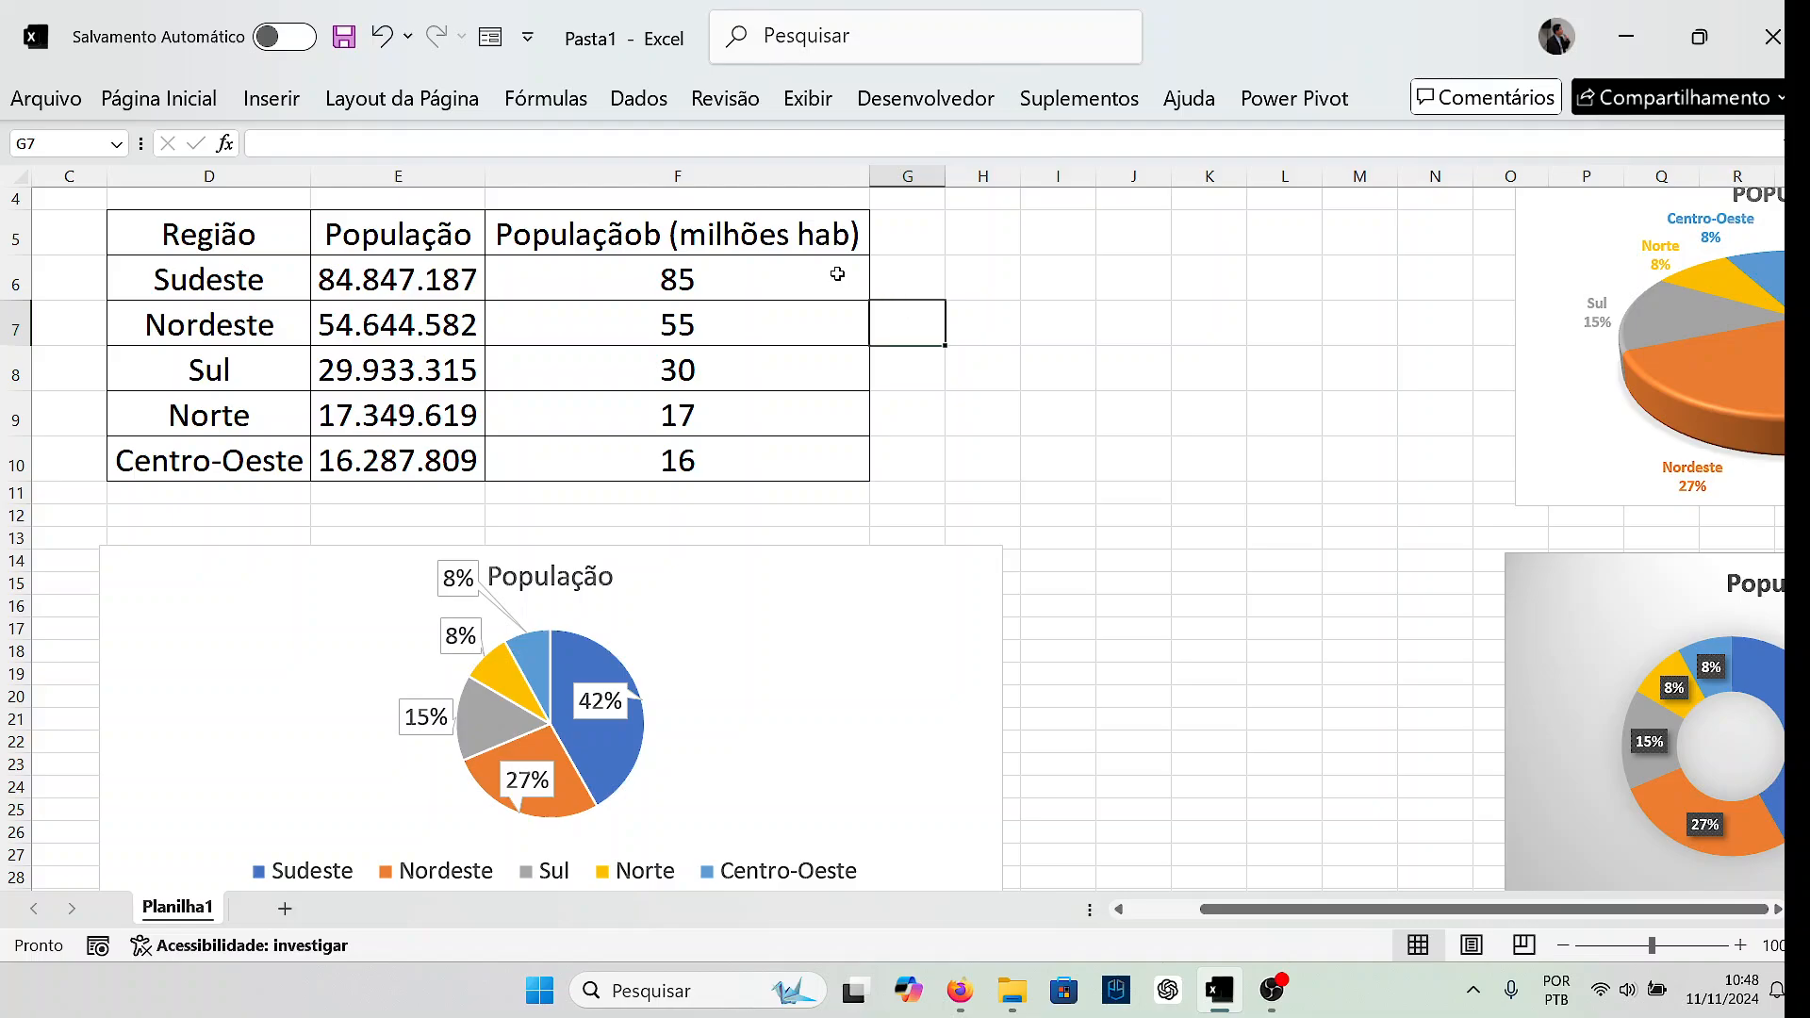
pyautogui.moveTo(839, 277); pyautogui.dragTo(820, 453)
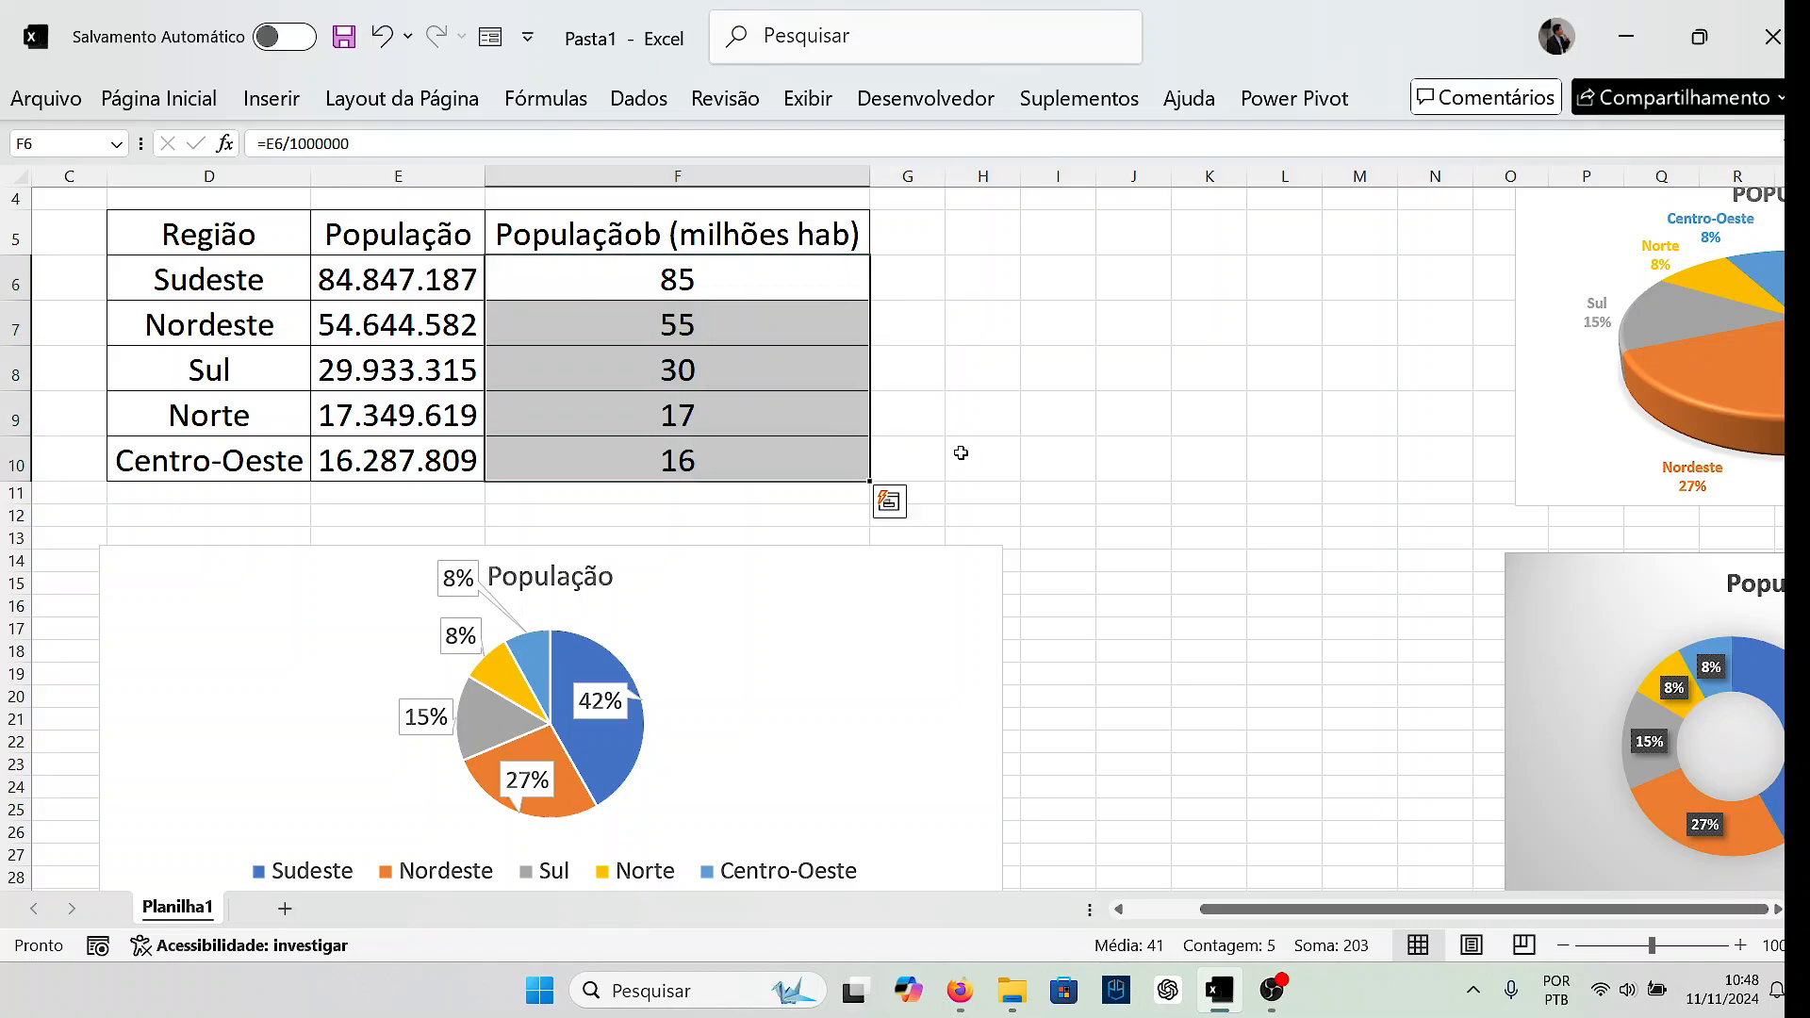
pyautogui.click(740, 325)
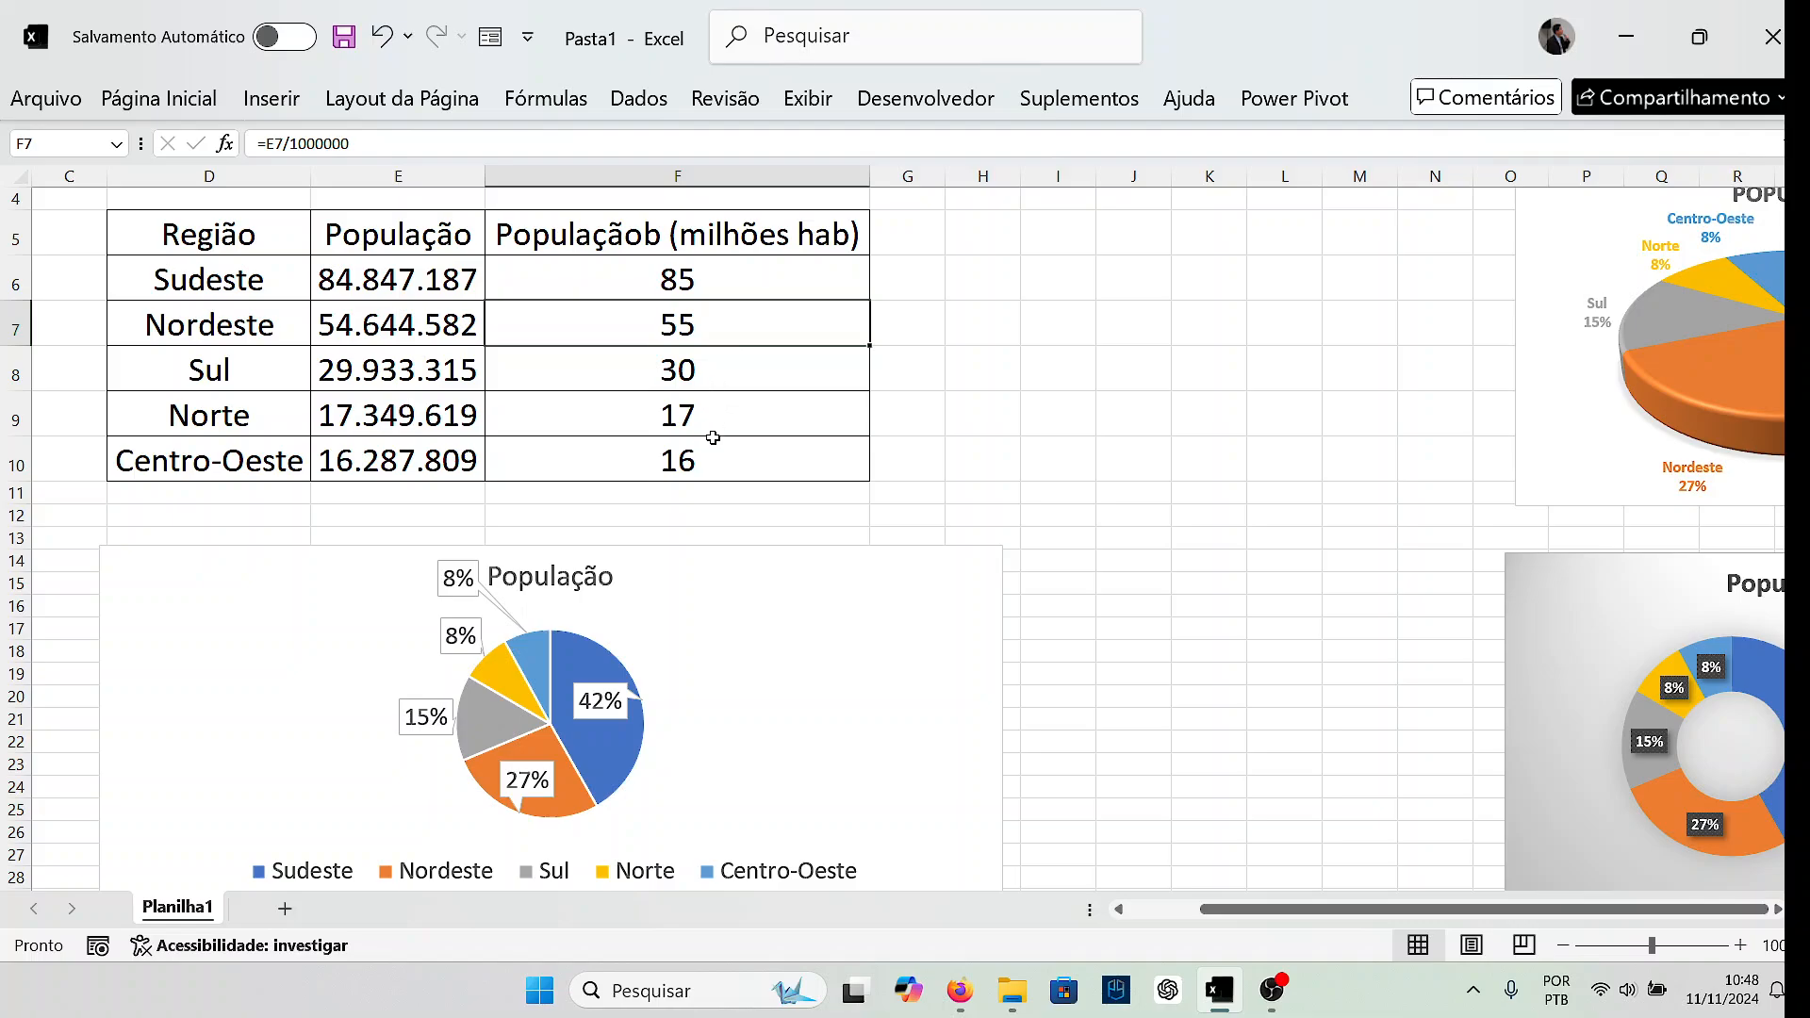
pyautogui.click(954, 377)
pyautogui.moveTo(257, 234); pyautogui.dragTo(252, 445)
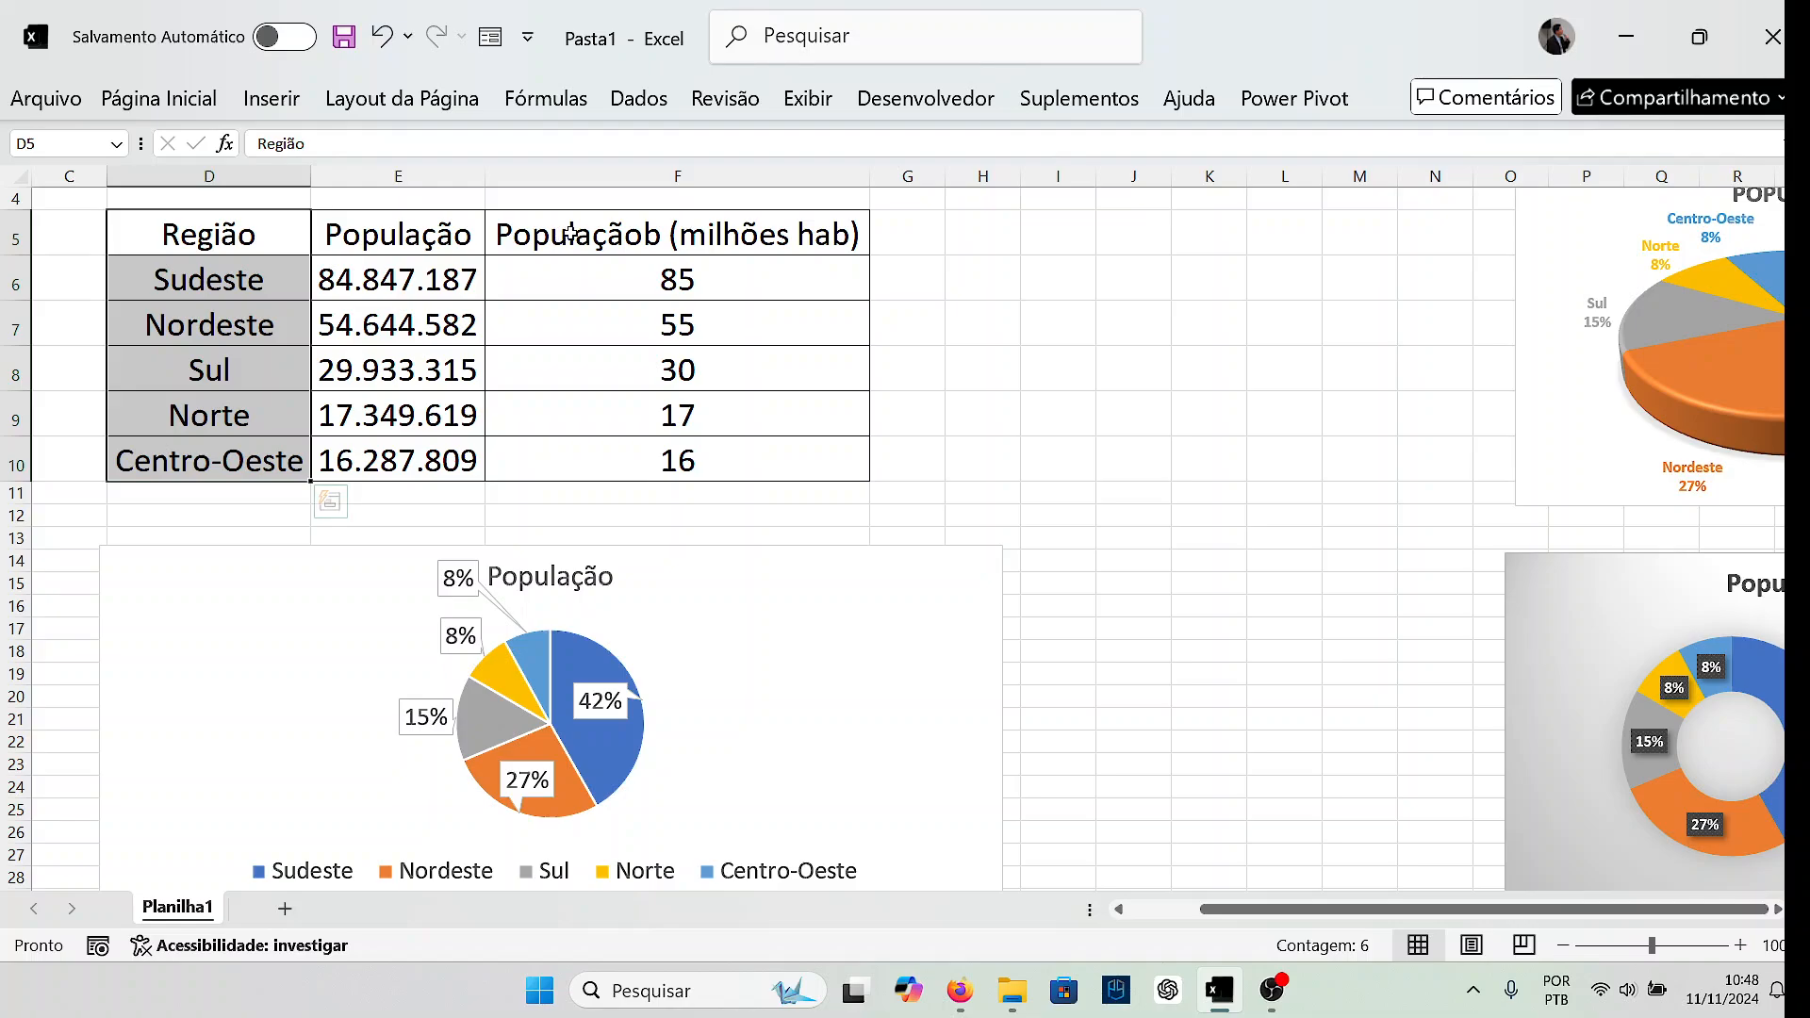
# Correct the header in F5 to "População (milhões hab)".
pyautogui.click(647, 235)
pyautogui.press('BackSpace')
pyautogui.press('Return')
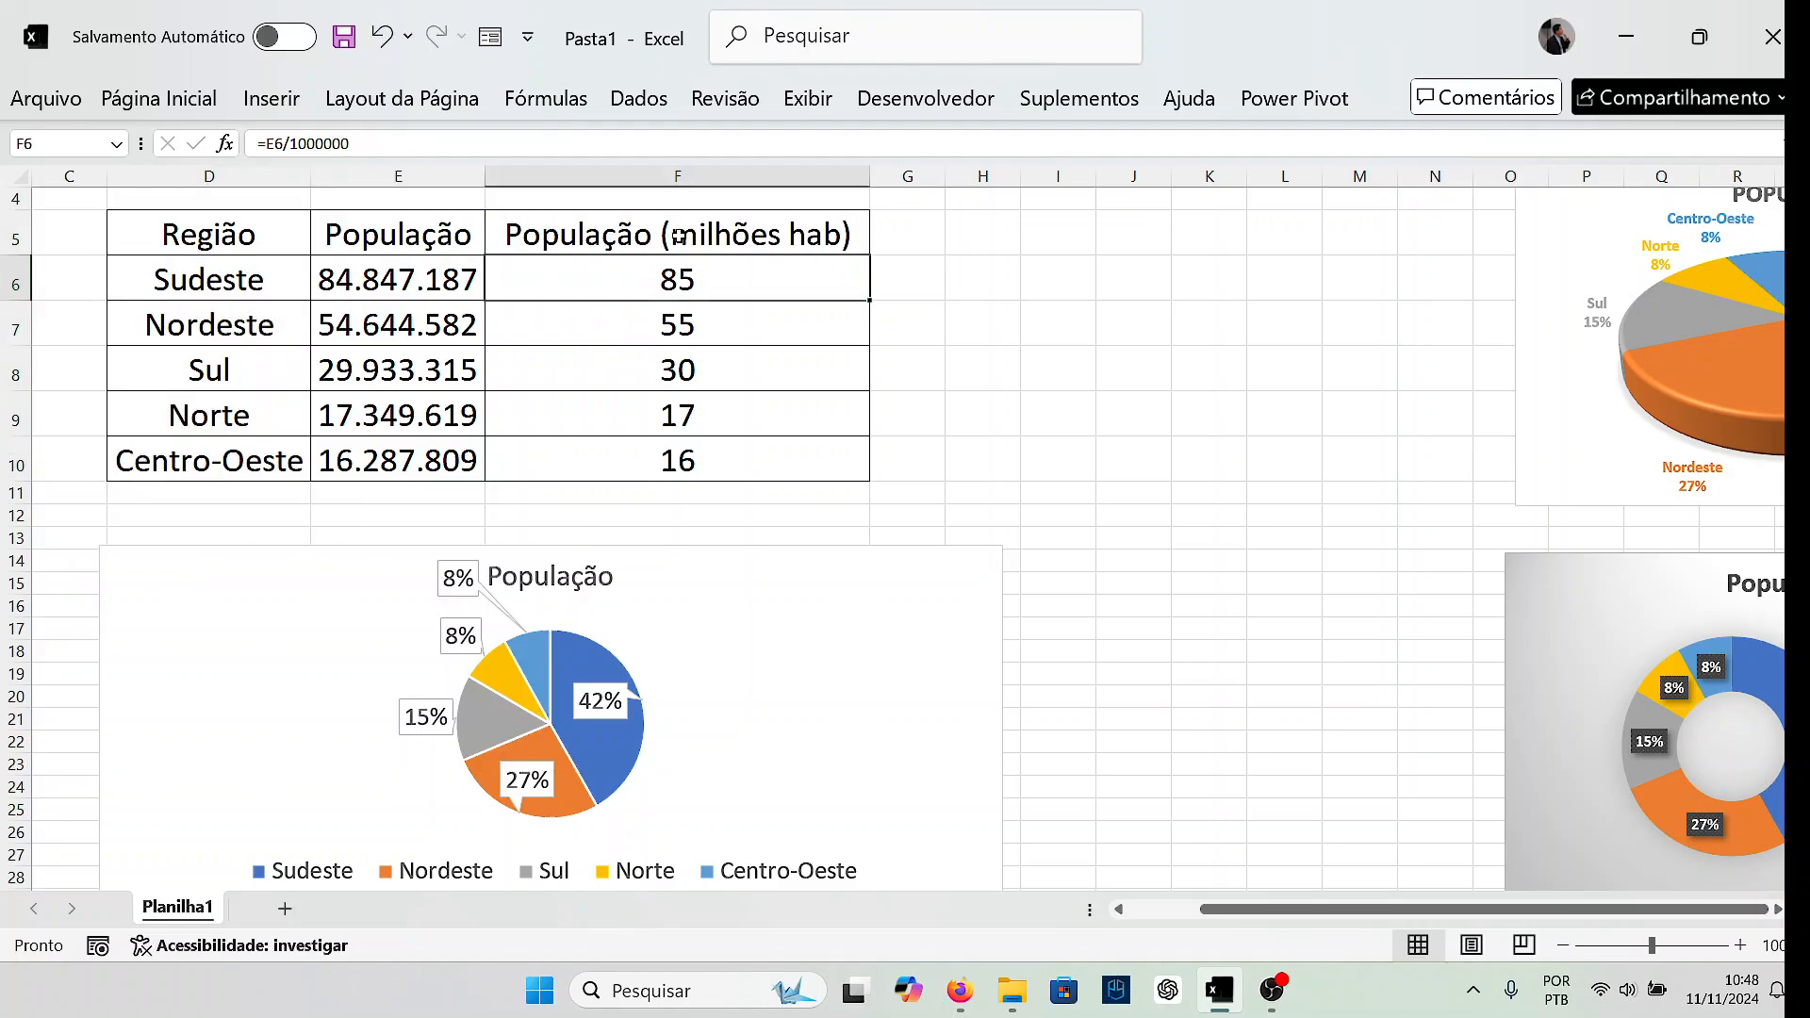
# Insert a 2-D clustered column chart from the Região column and the População (milhões hab) column, D5:D10 and F5:F10.
pyautogui.moveTo(289, 243); pyautogui.dragTo(255, 470)
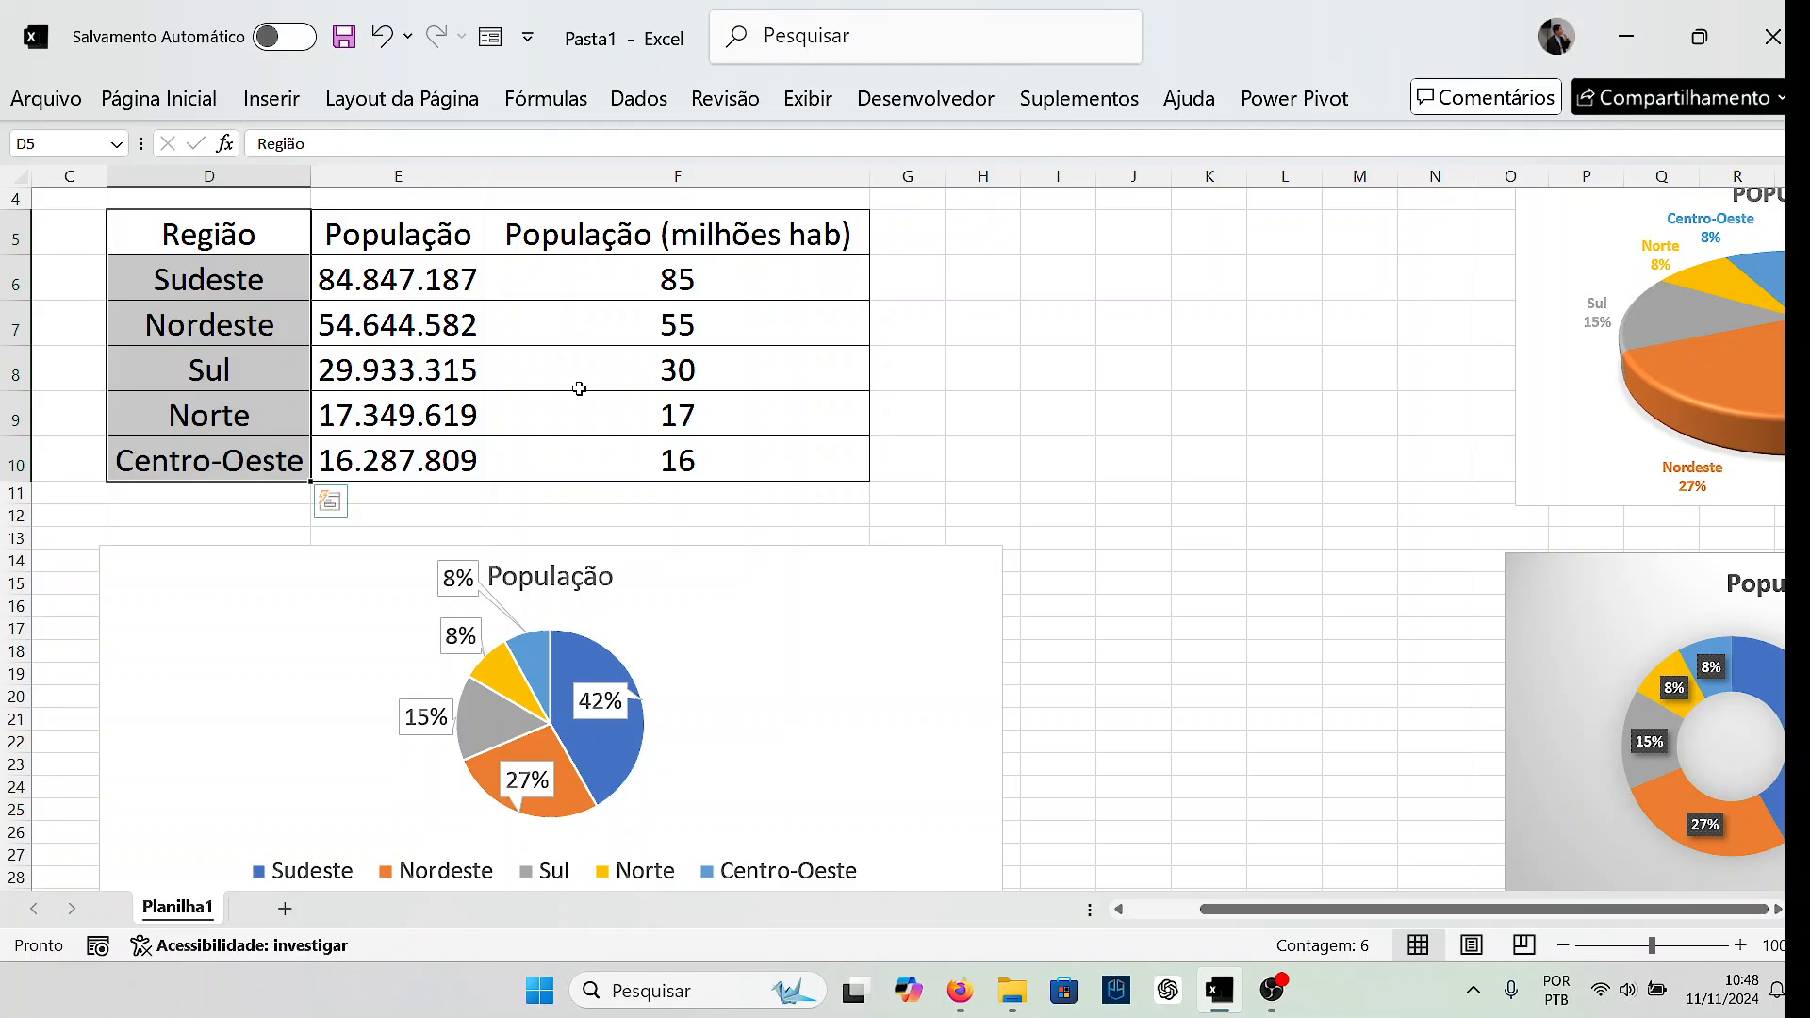
pyautogui.keyDown('ctrl'); pyautogui.click(634, 253); pyautogui.keyUp('ctrl')
pyautogui.moveTo(633, 252); pyautogui.dragTo(628, 458)
pyautogui.click(272, 98)
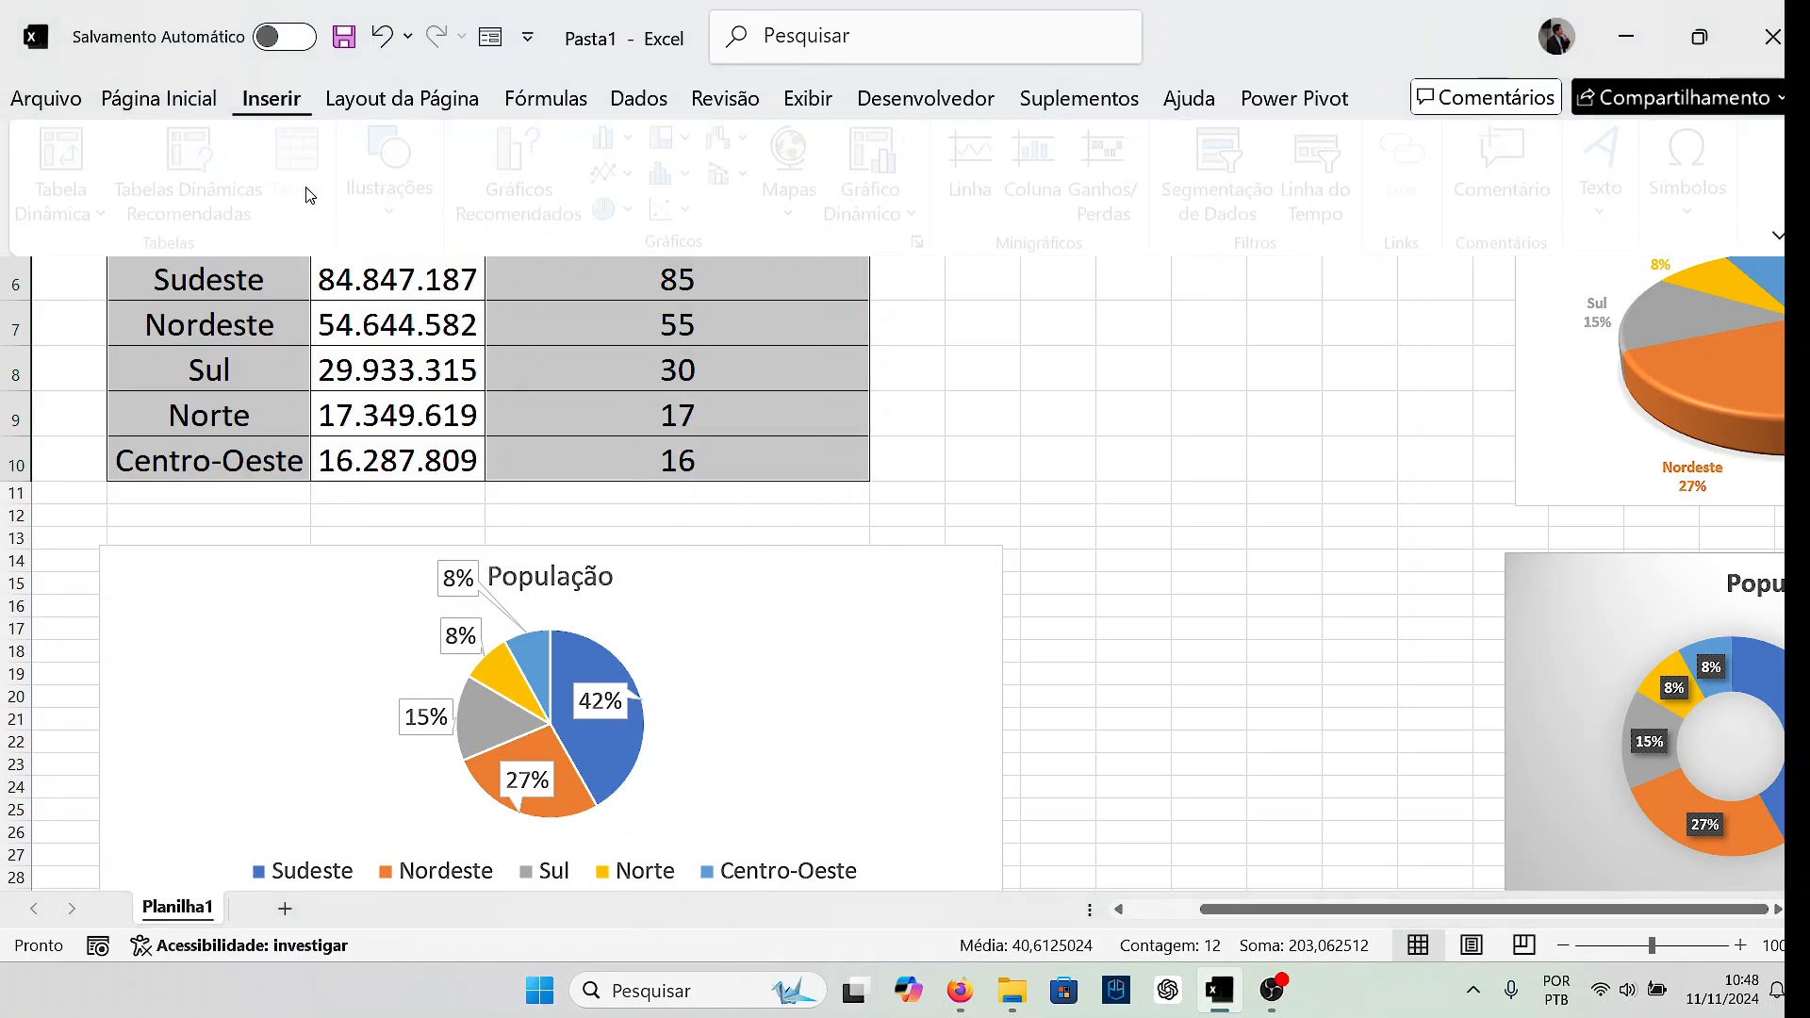
pyautogui.click(625, 140)
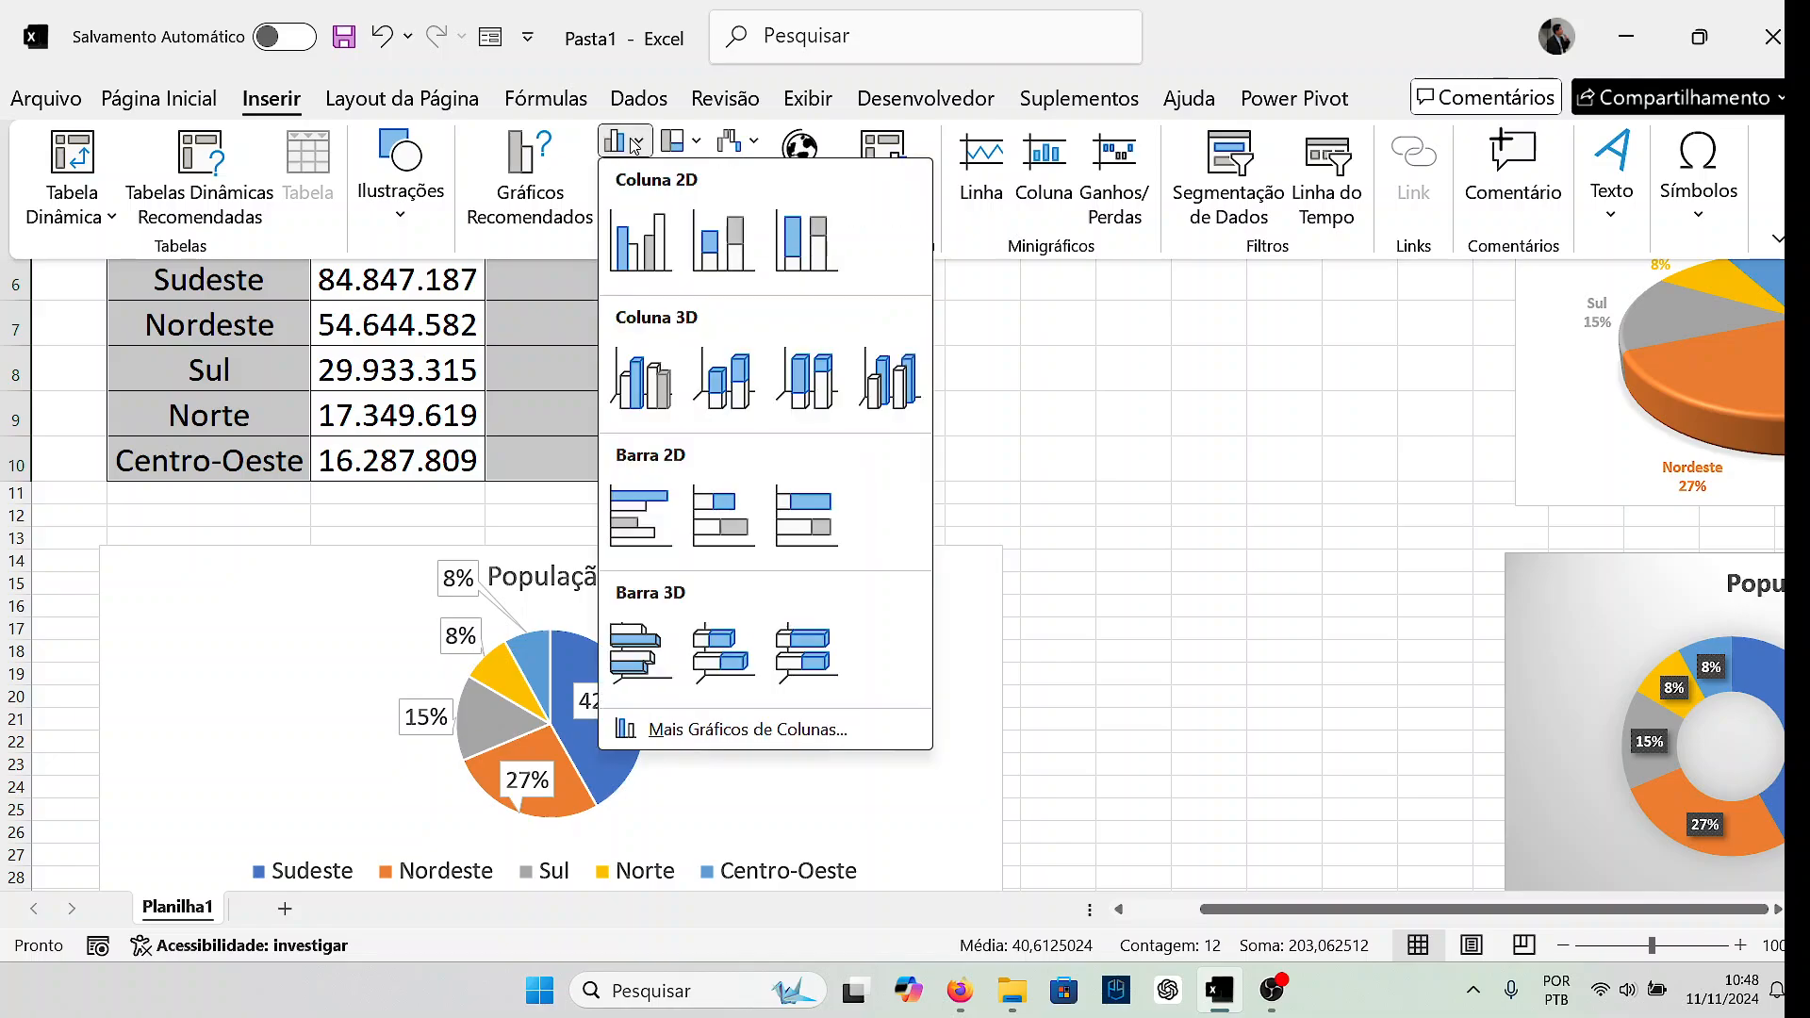
pyautogui.click(649, 238)
# Move the column chart beside the table, right of column F, undoing the accidental shift of its data range.
pyautogui.moveTo(867, 362); pyautogui.dragTo(1080, 313)
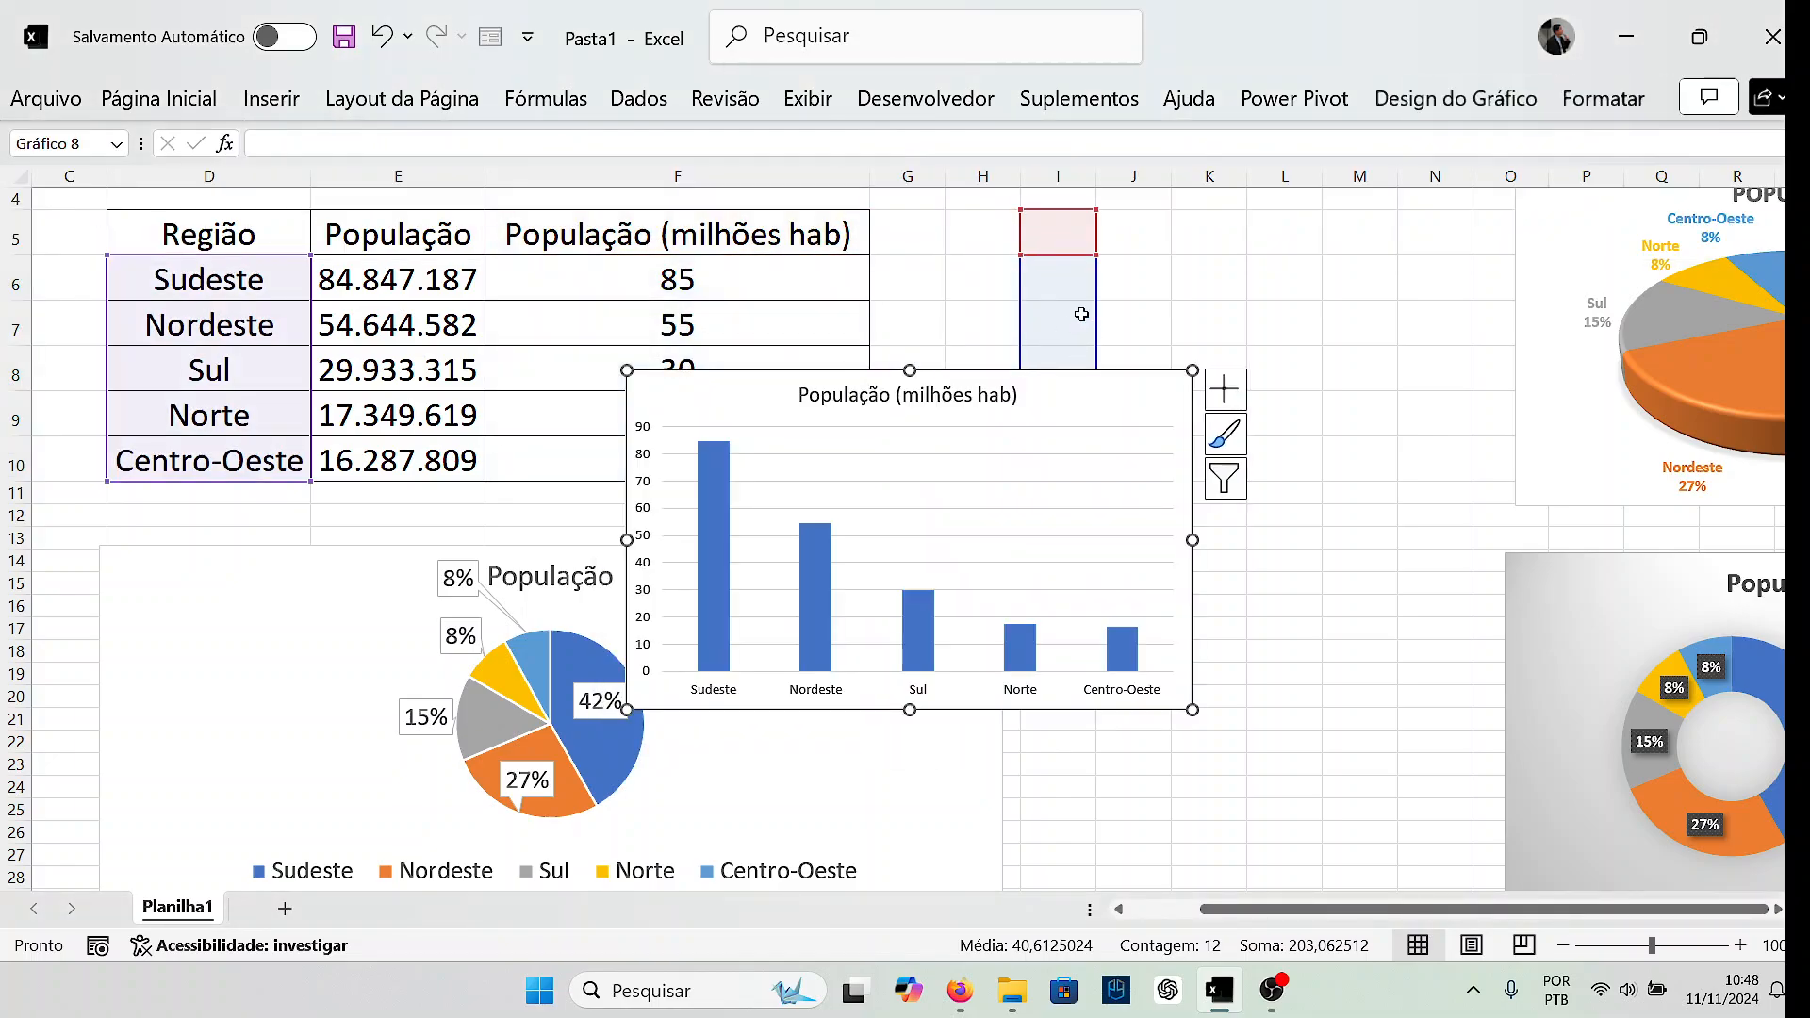
pyautogui.hotkey('ctrl', 'z')
pyautogui.moveTo(946, 372); pyautogui.dragTo(1243, 234)
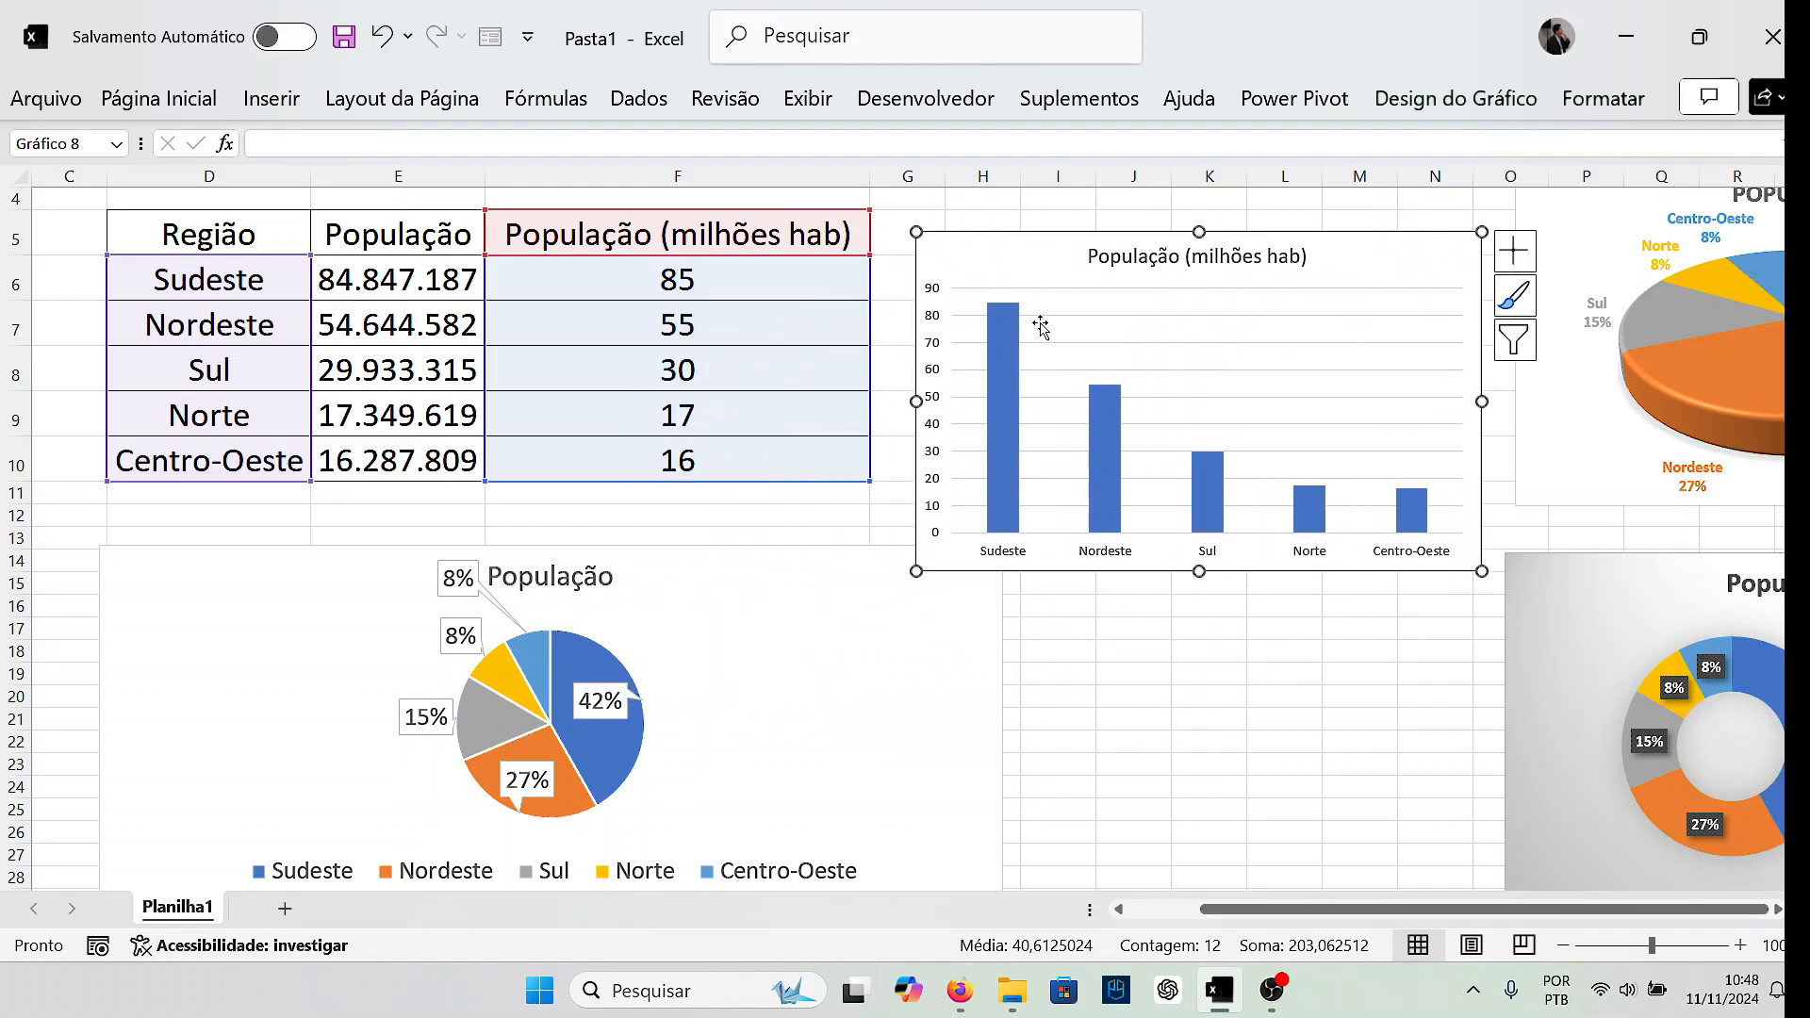
# Add axis titles to the column chart and set the vertical axis title to "População (milhões habv)".
pyautogui.click(1514, 251)
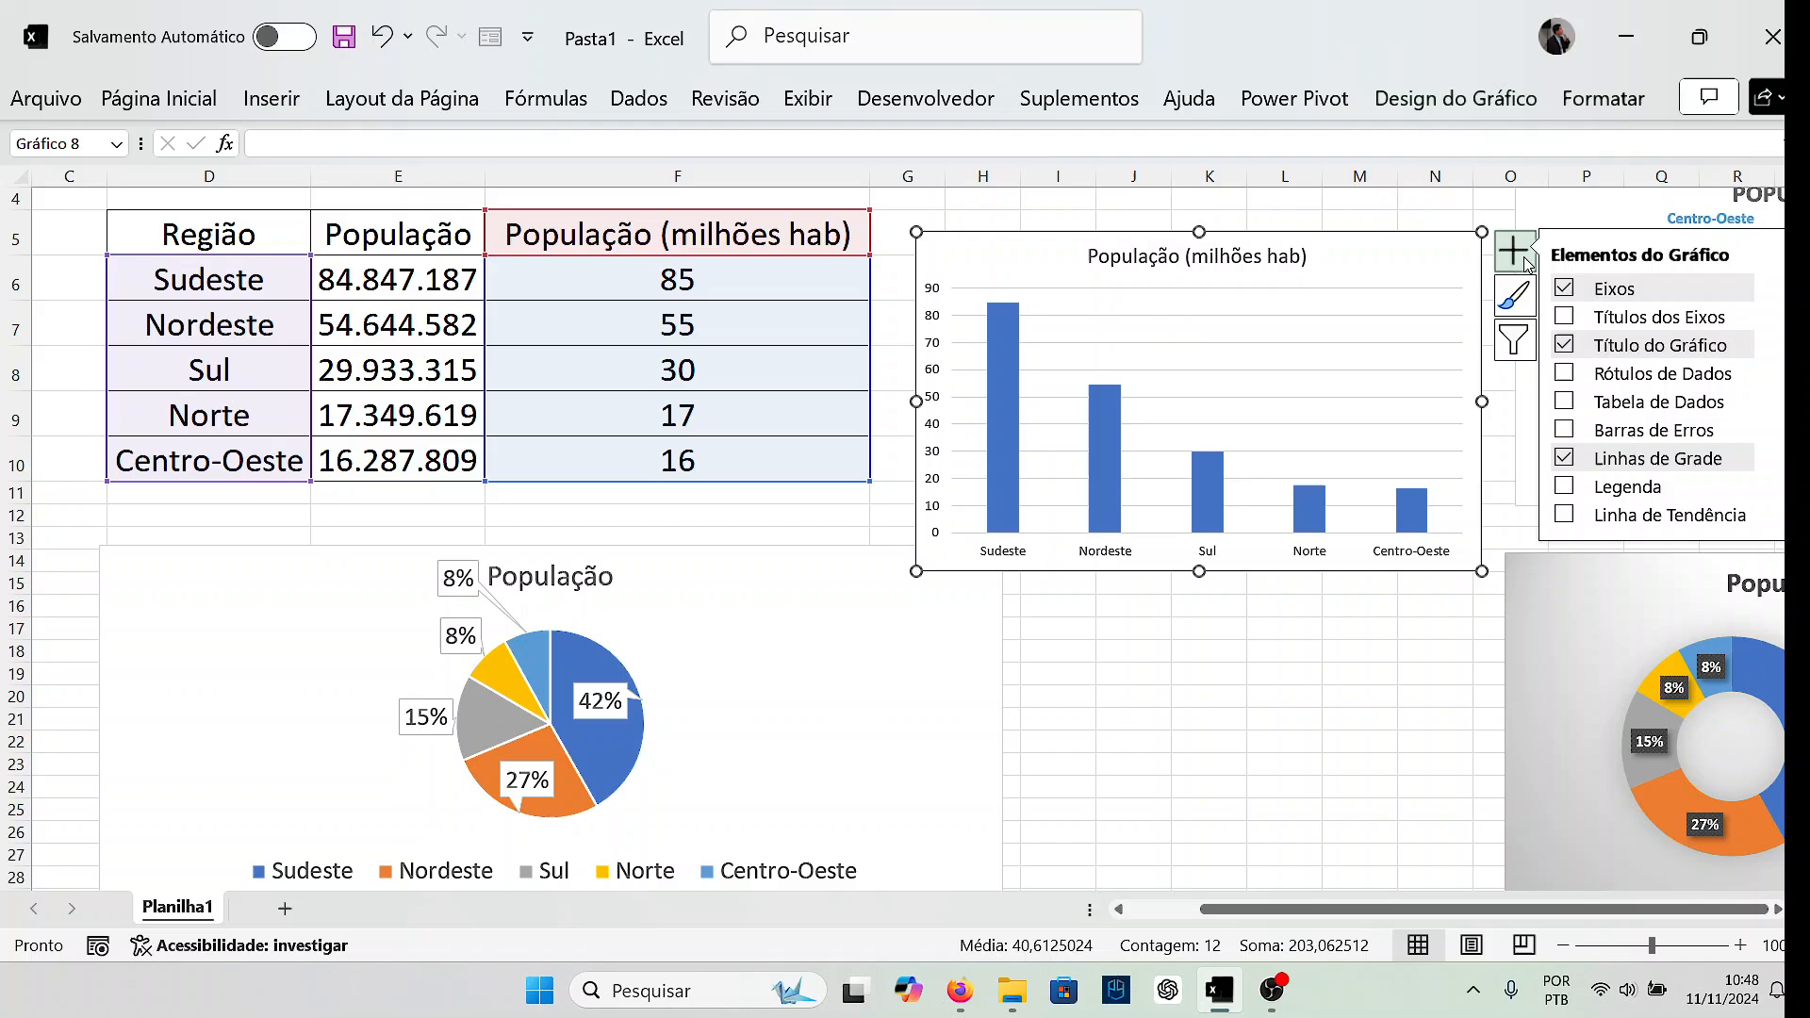
pyautogui.click(1564, 318)
pyautogui.click(953, 380)
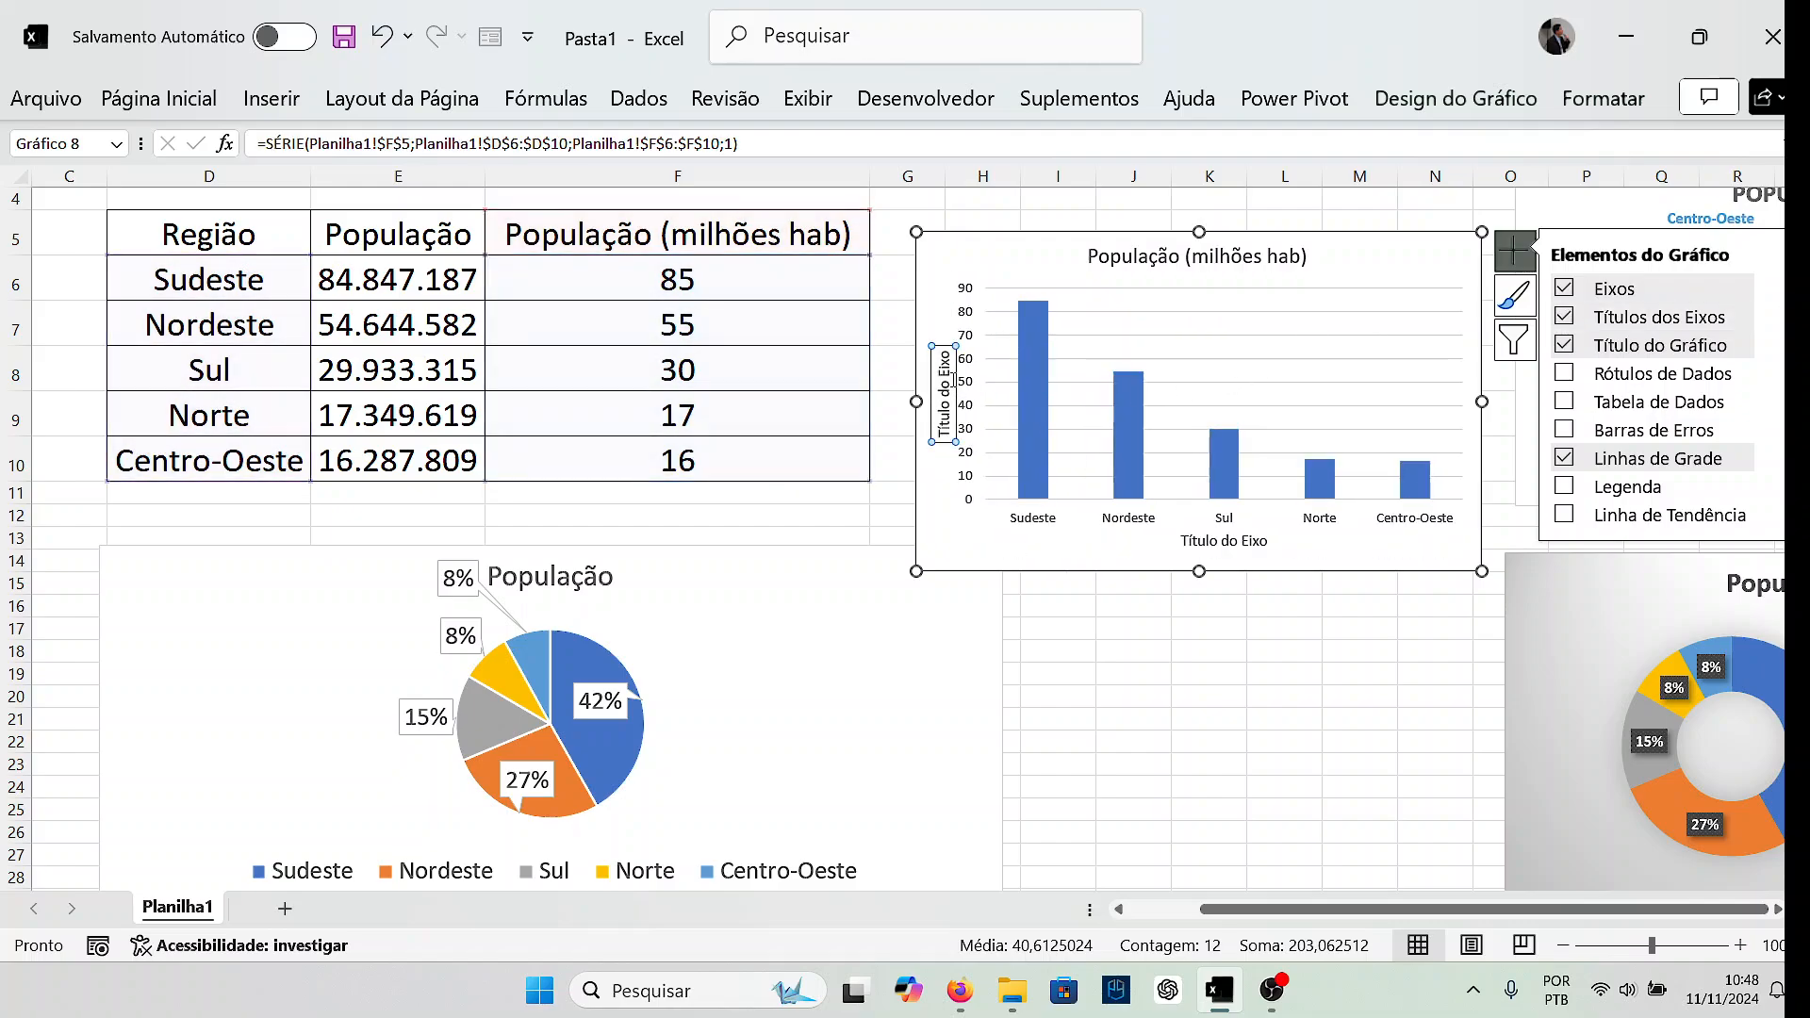
pyautogui.click(946, 386)
pyautogui.tripleClick(946, 391)
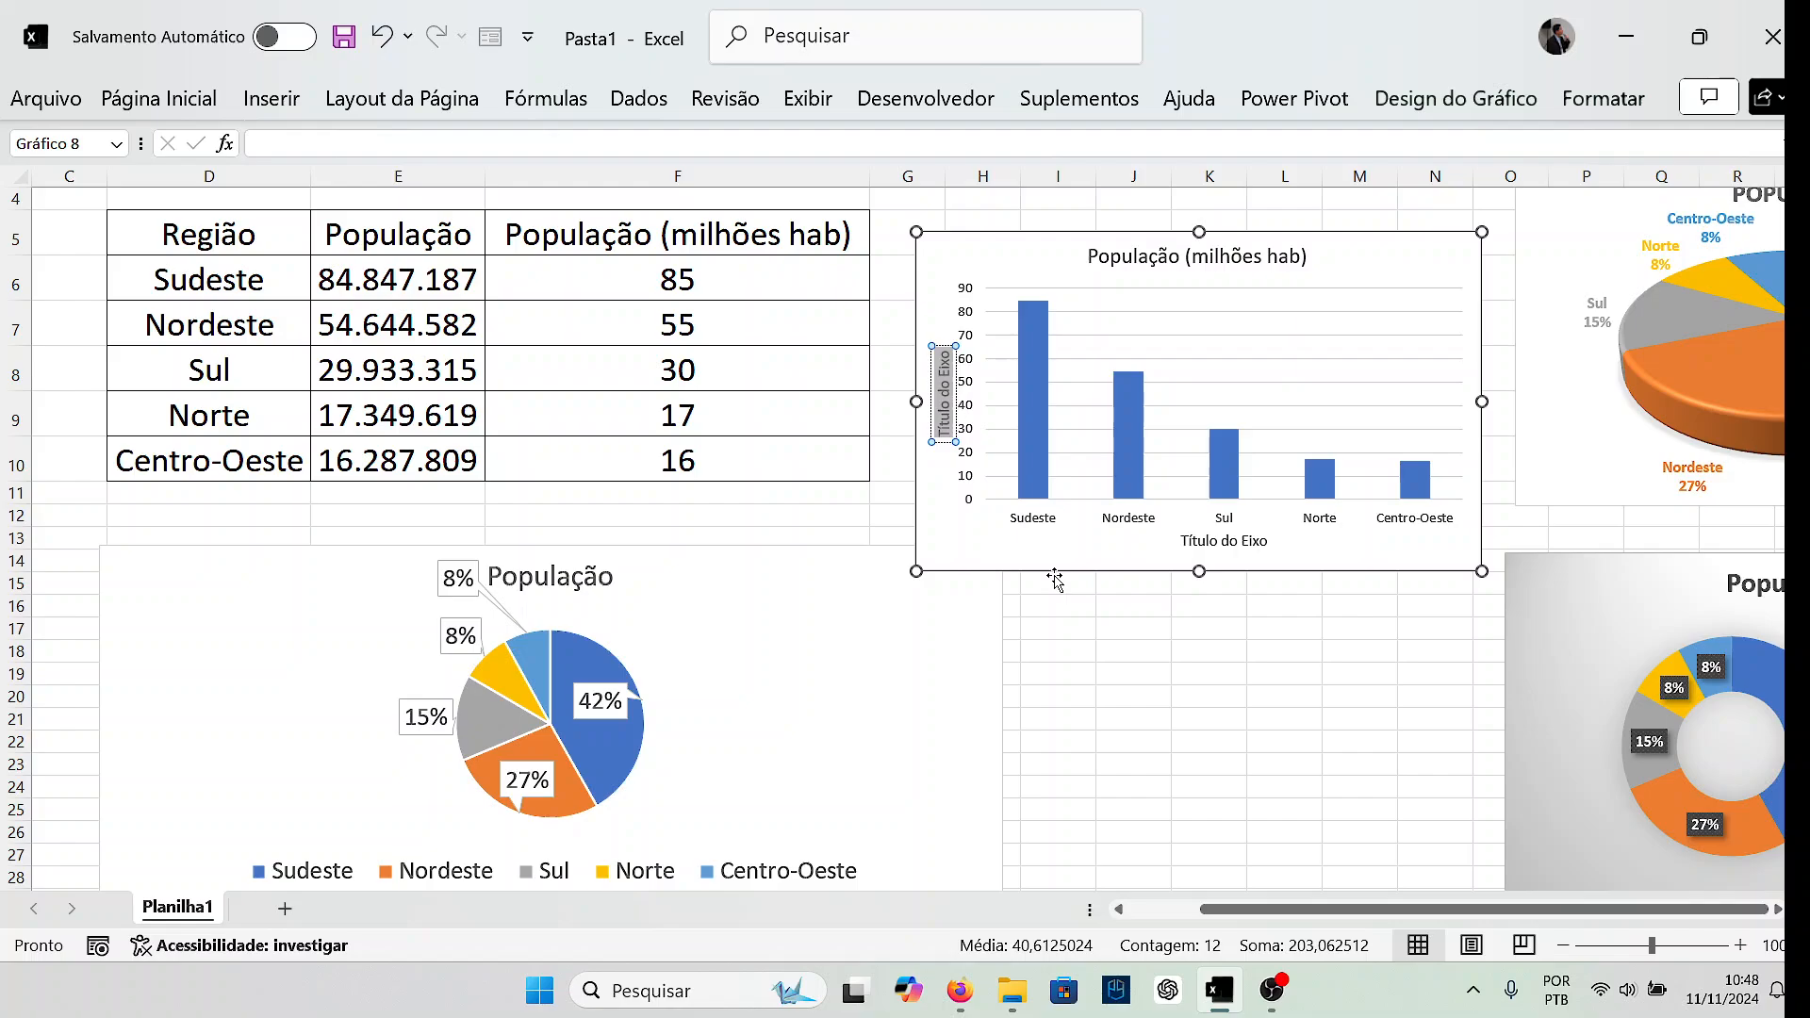
pyautogui.write('População')
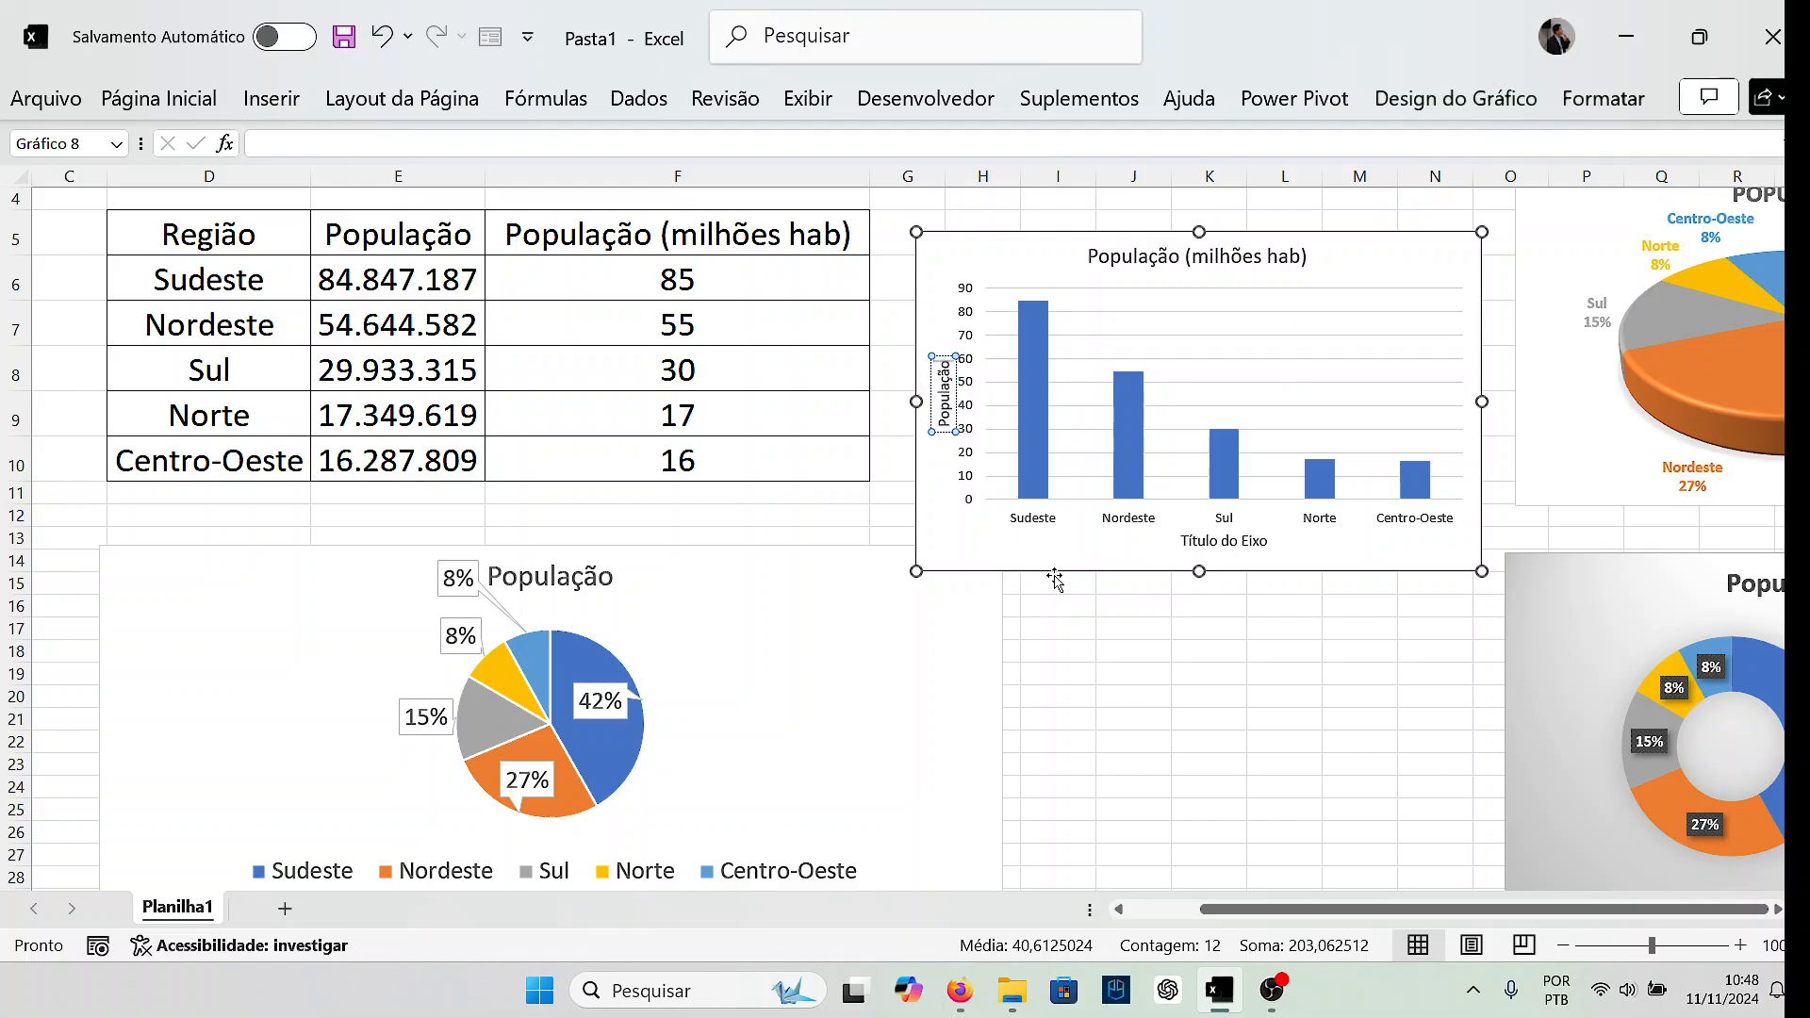
pyautogui.write(' (milh')
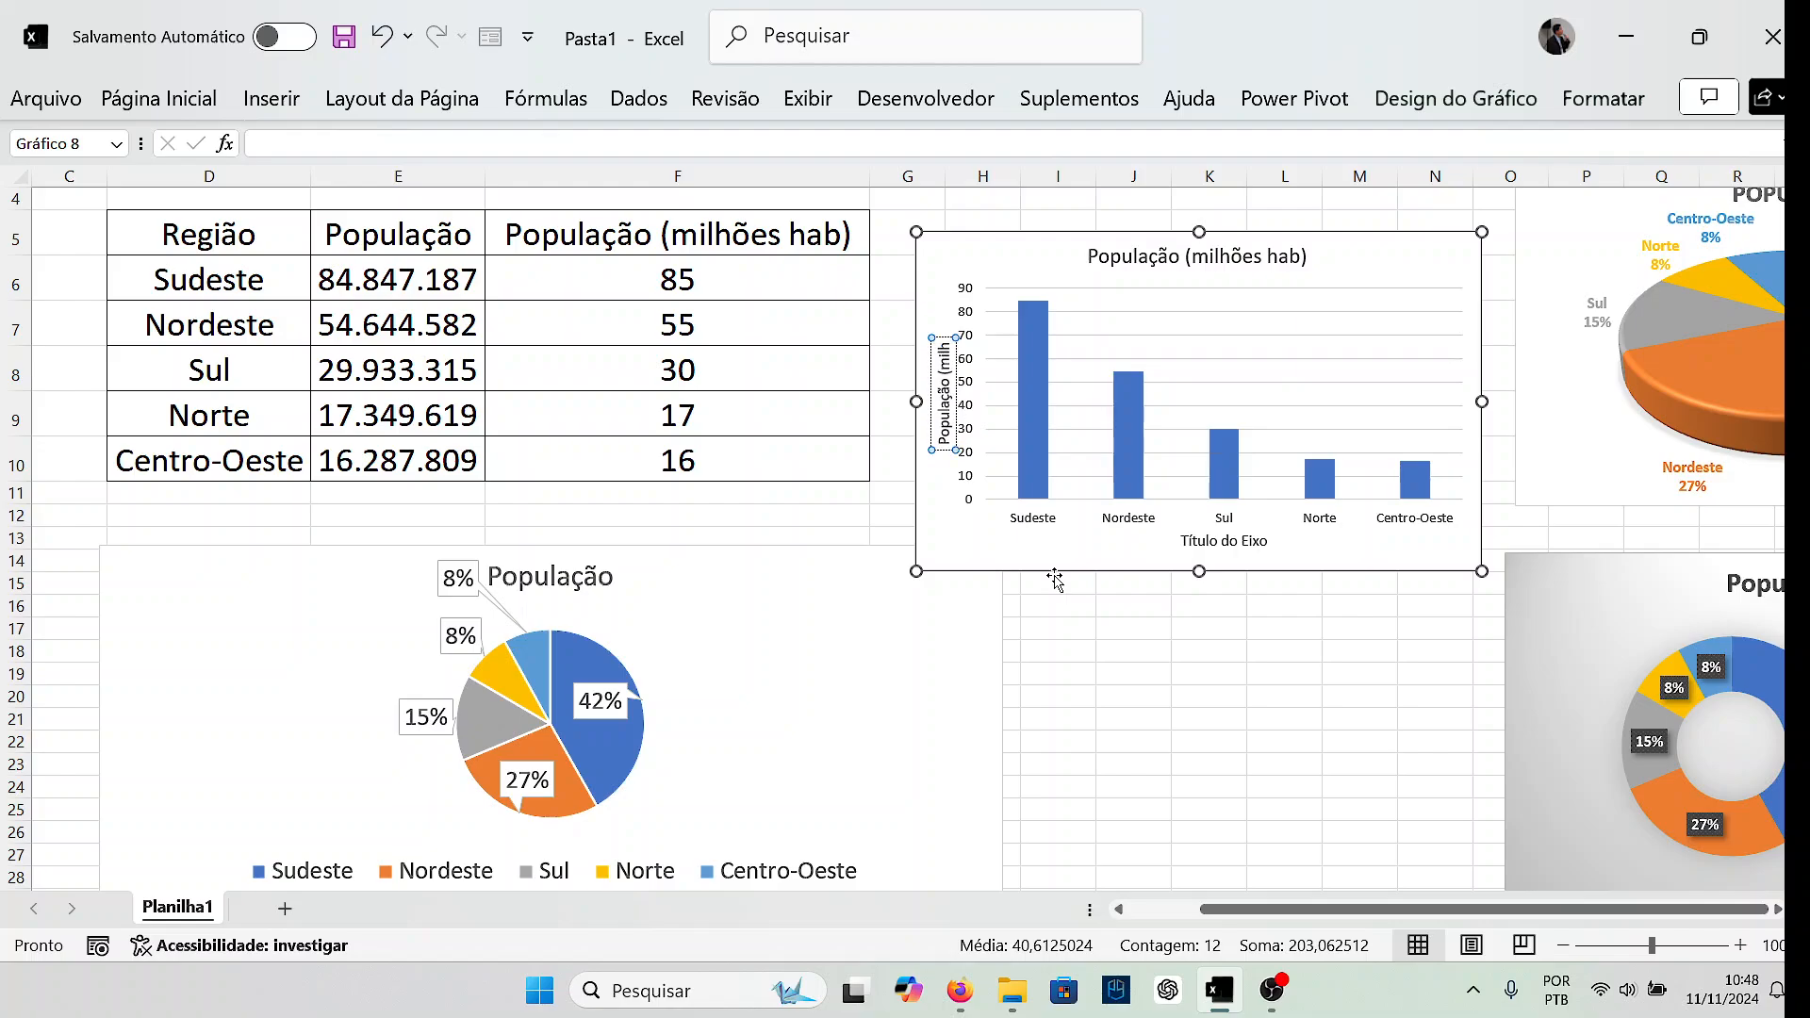
pyautogui.write('ões hab)')
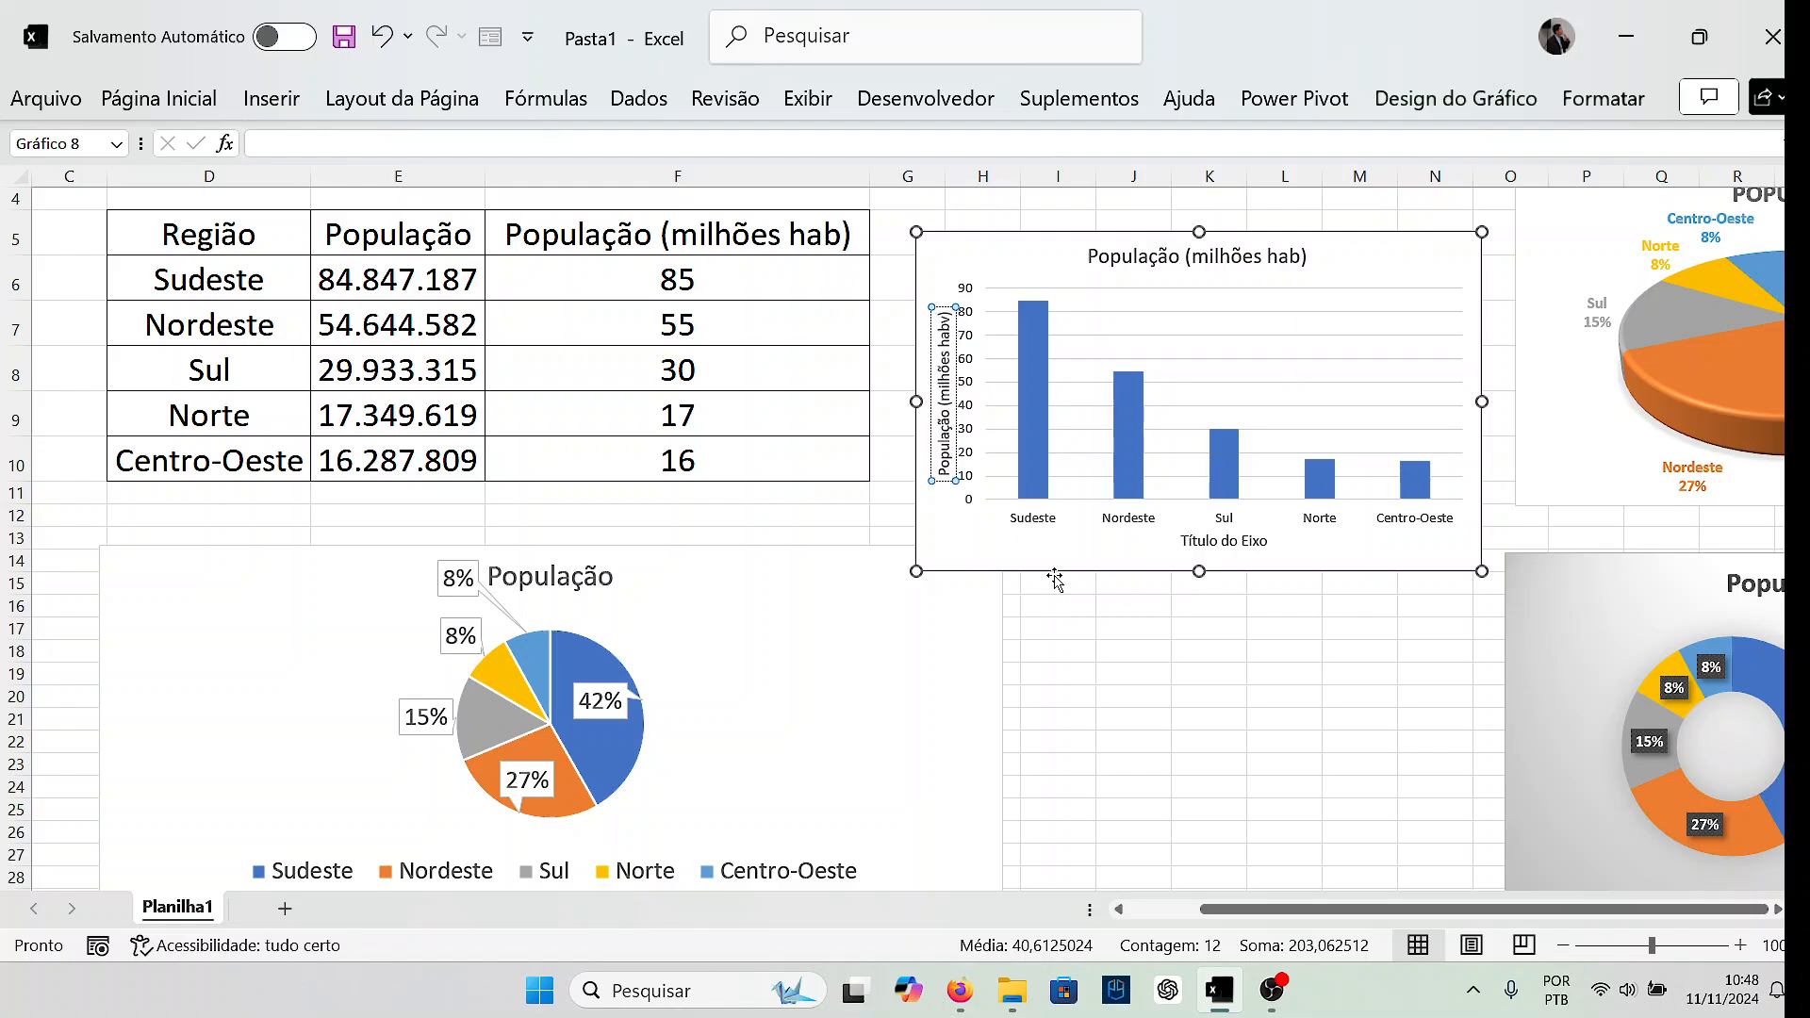
# Set the column chart's horizontal axis title to "Região".
pyautogui.click(1235, 551)
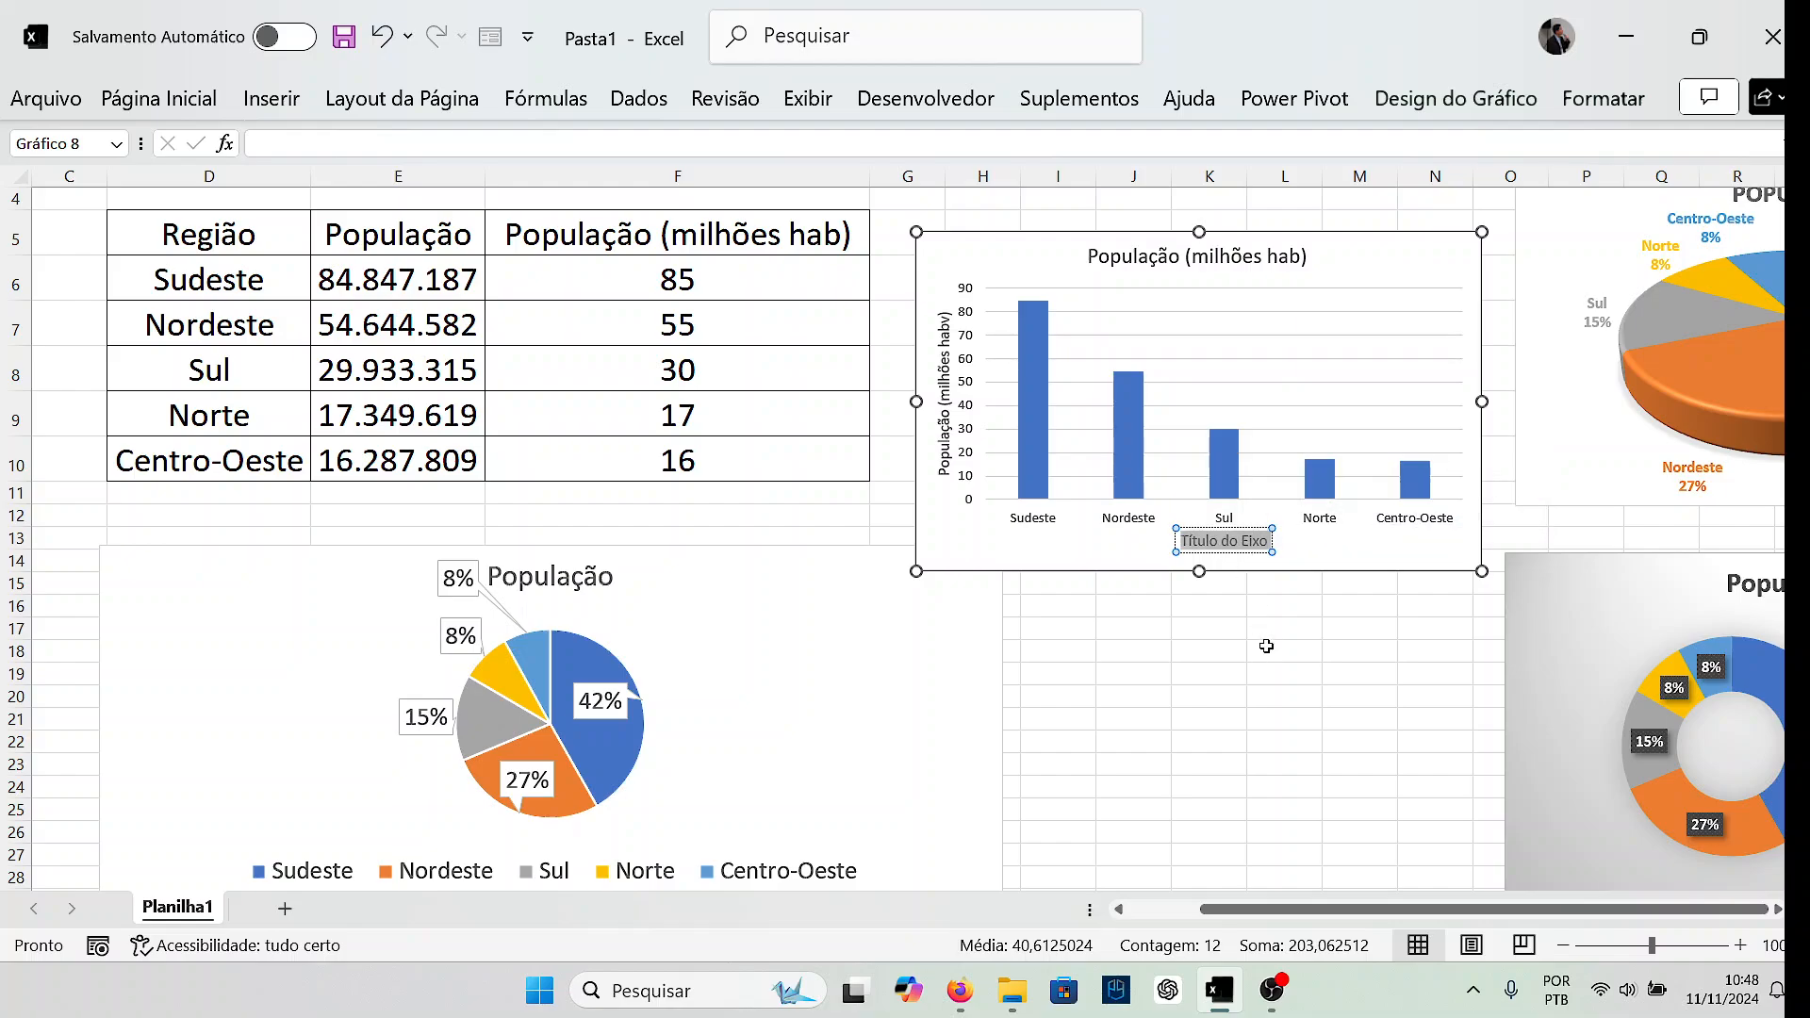
pyautogui.write('Região')
pyautogui.click(1267, 646)
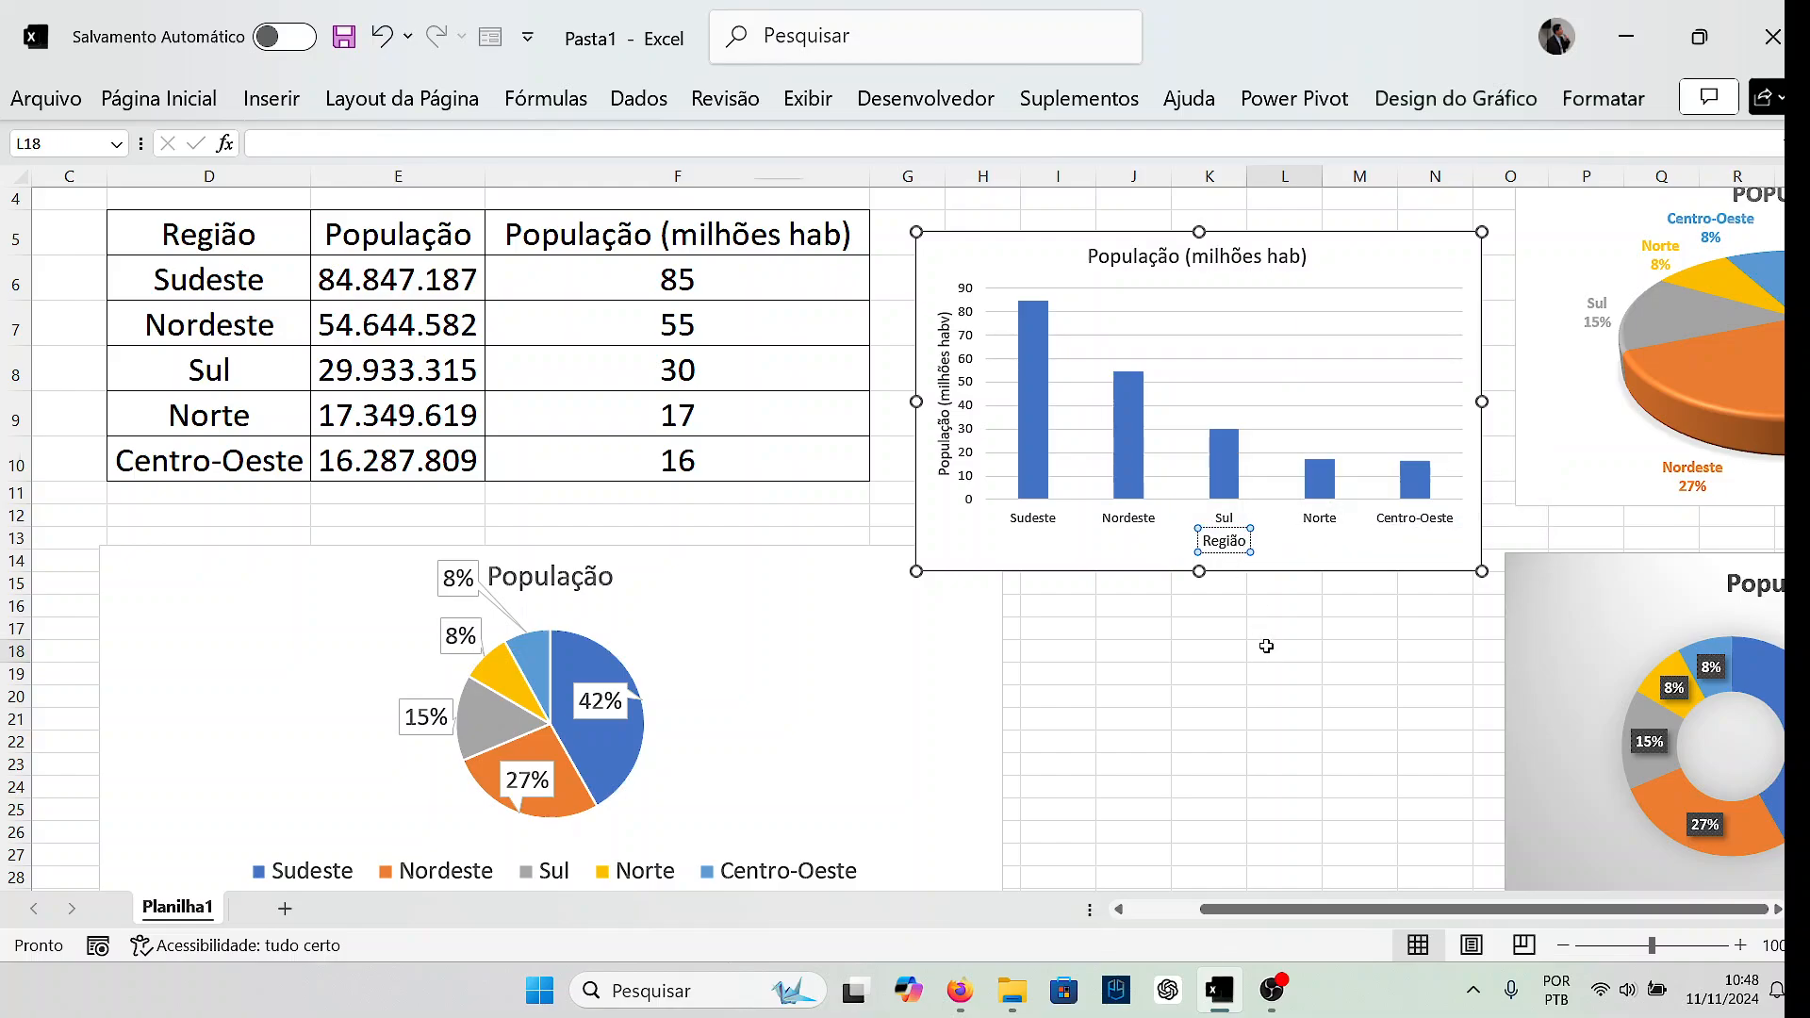
# Enlarge the column chart slightly in width and height, keeping its upper corner beside the table fixed.
pyautogui.click(1332, 300)
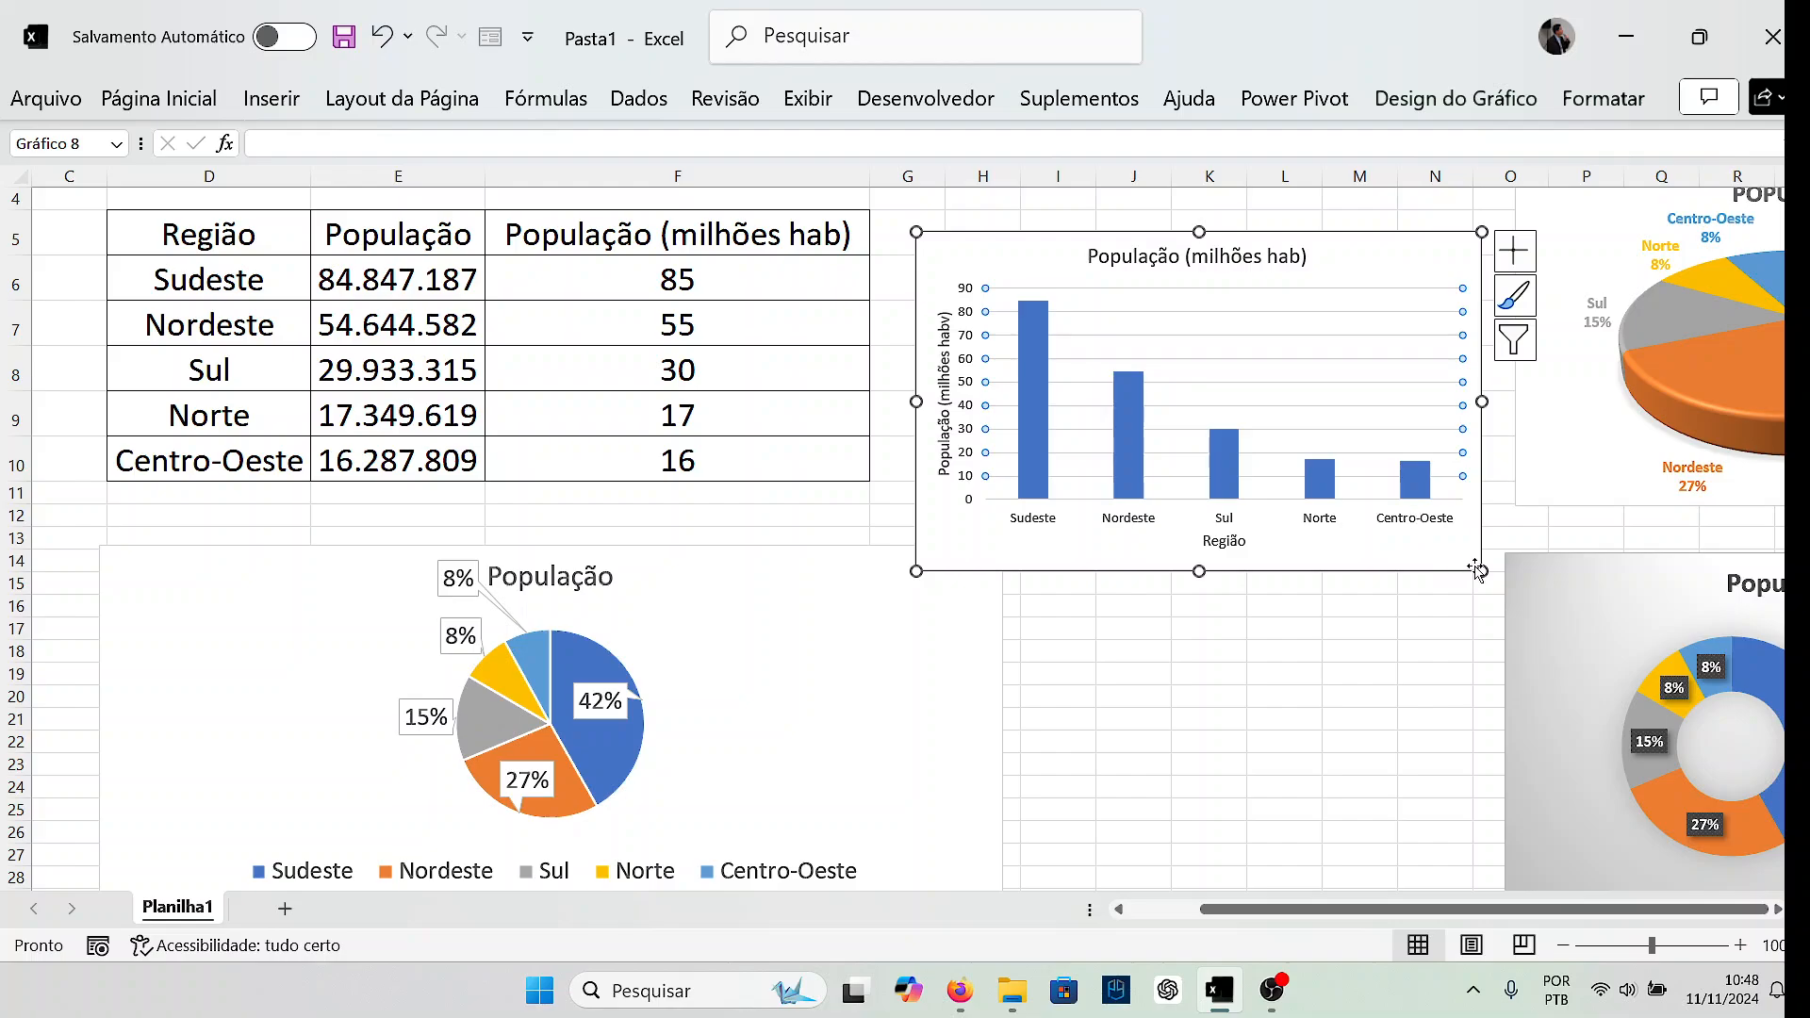
pyautogui.moveTo(1479, 569); pyautogui.dragTo(1515, 591)
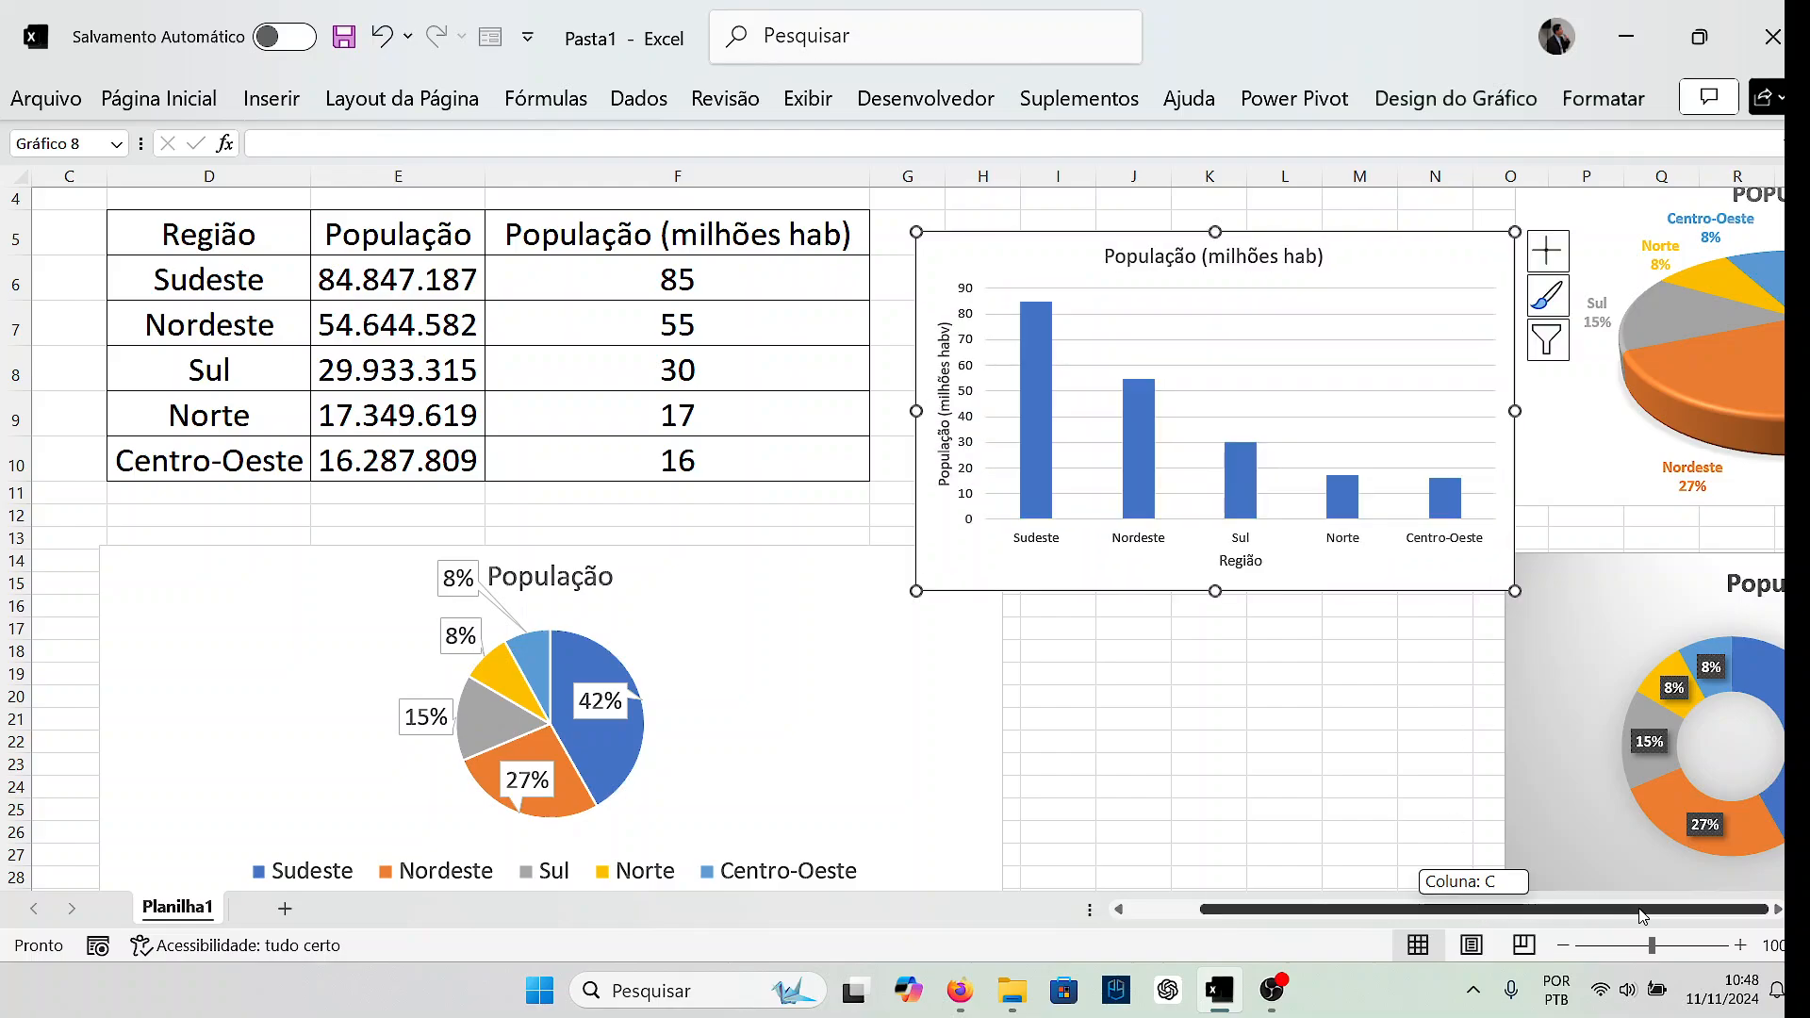
pyautogui.click(1778, 910)
pyautogui.click(1778, 911)
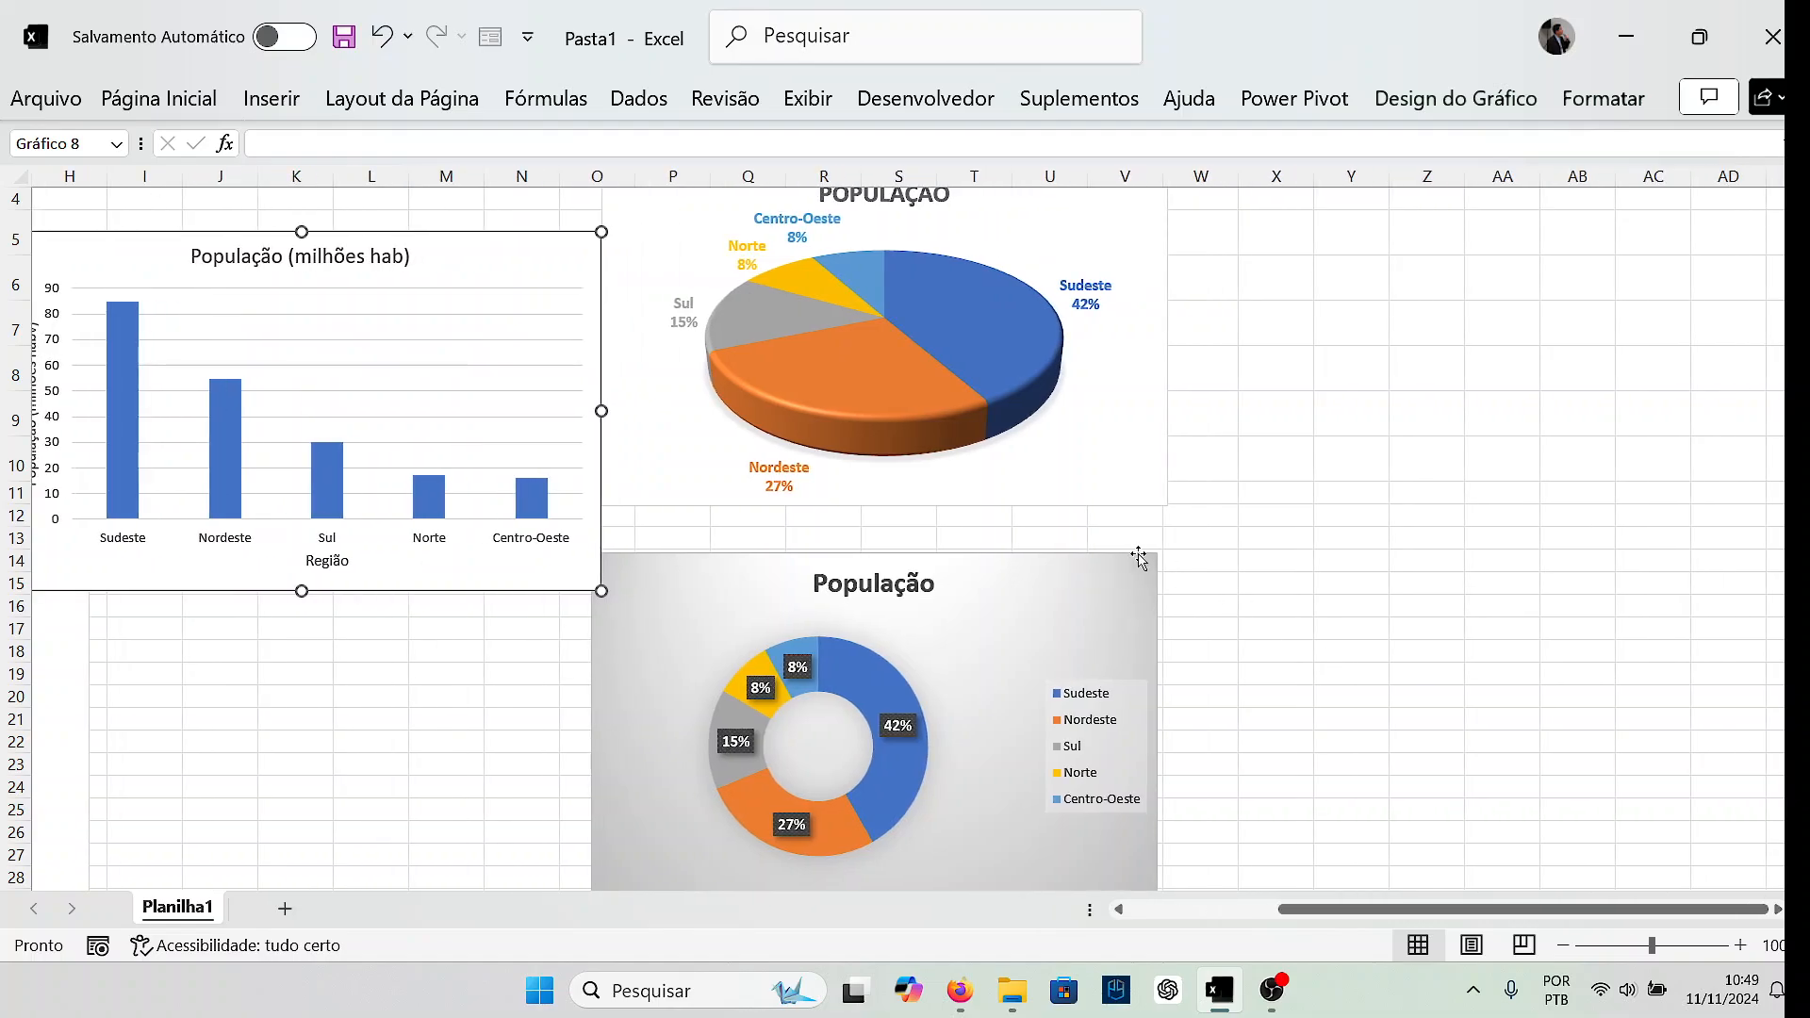
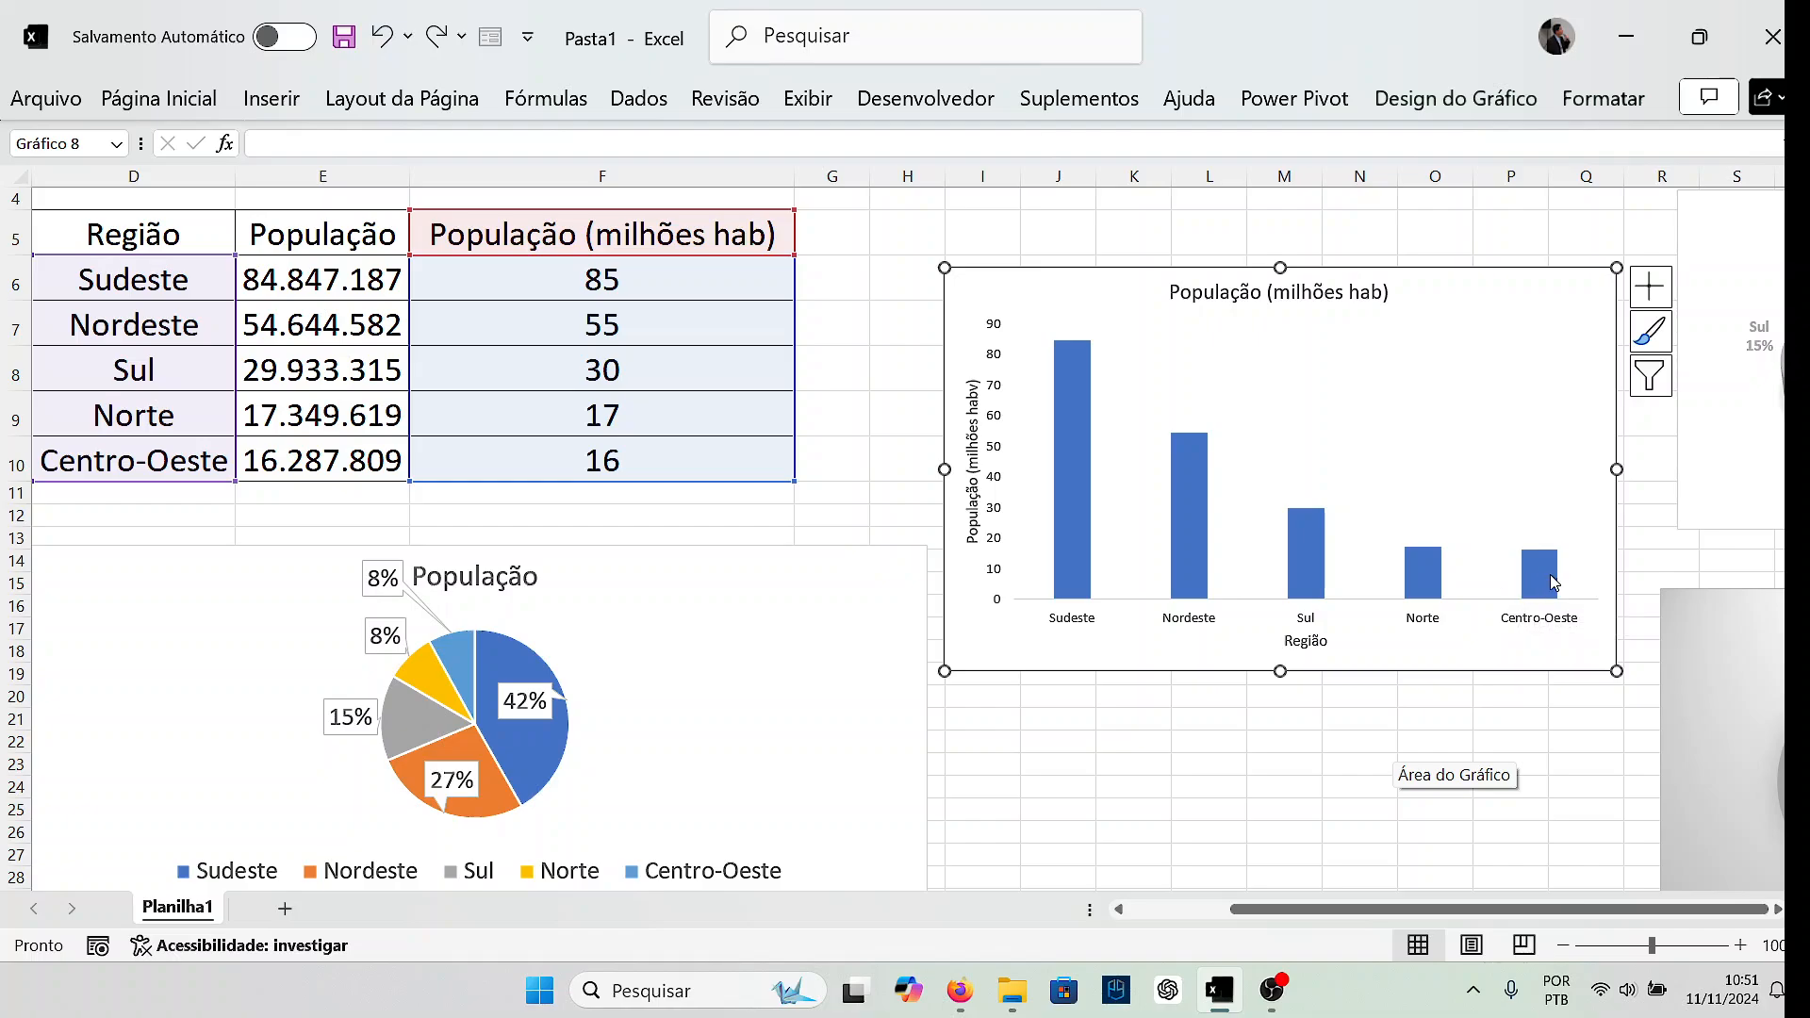
# Open the data series formatting options for the columns of the População (milhões hab) chart.
pyautogui.click(1553, 581)
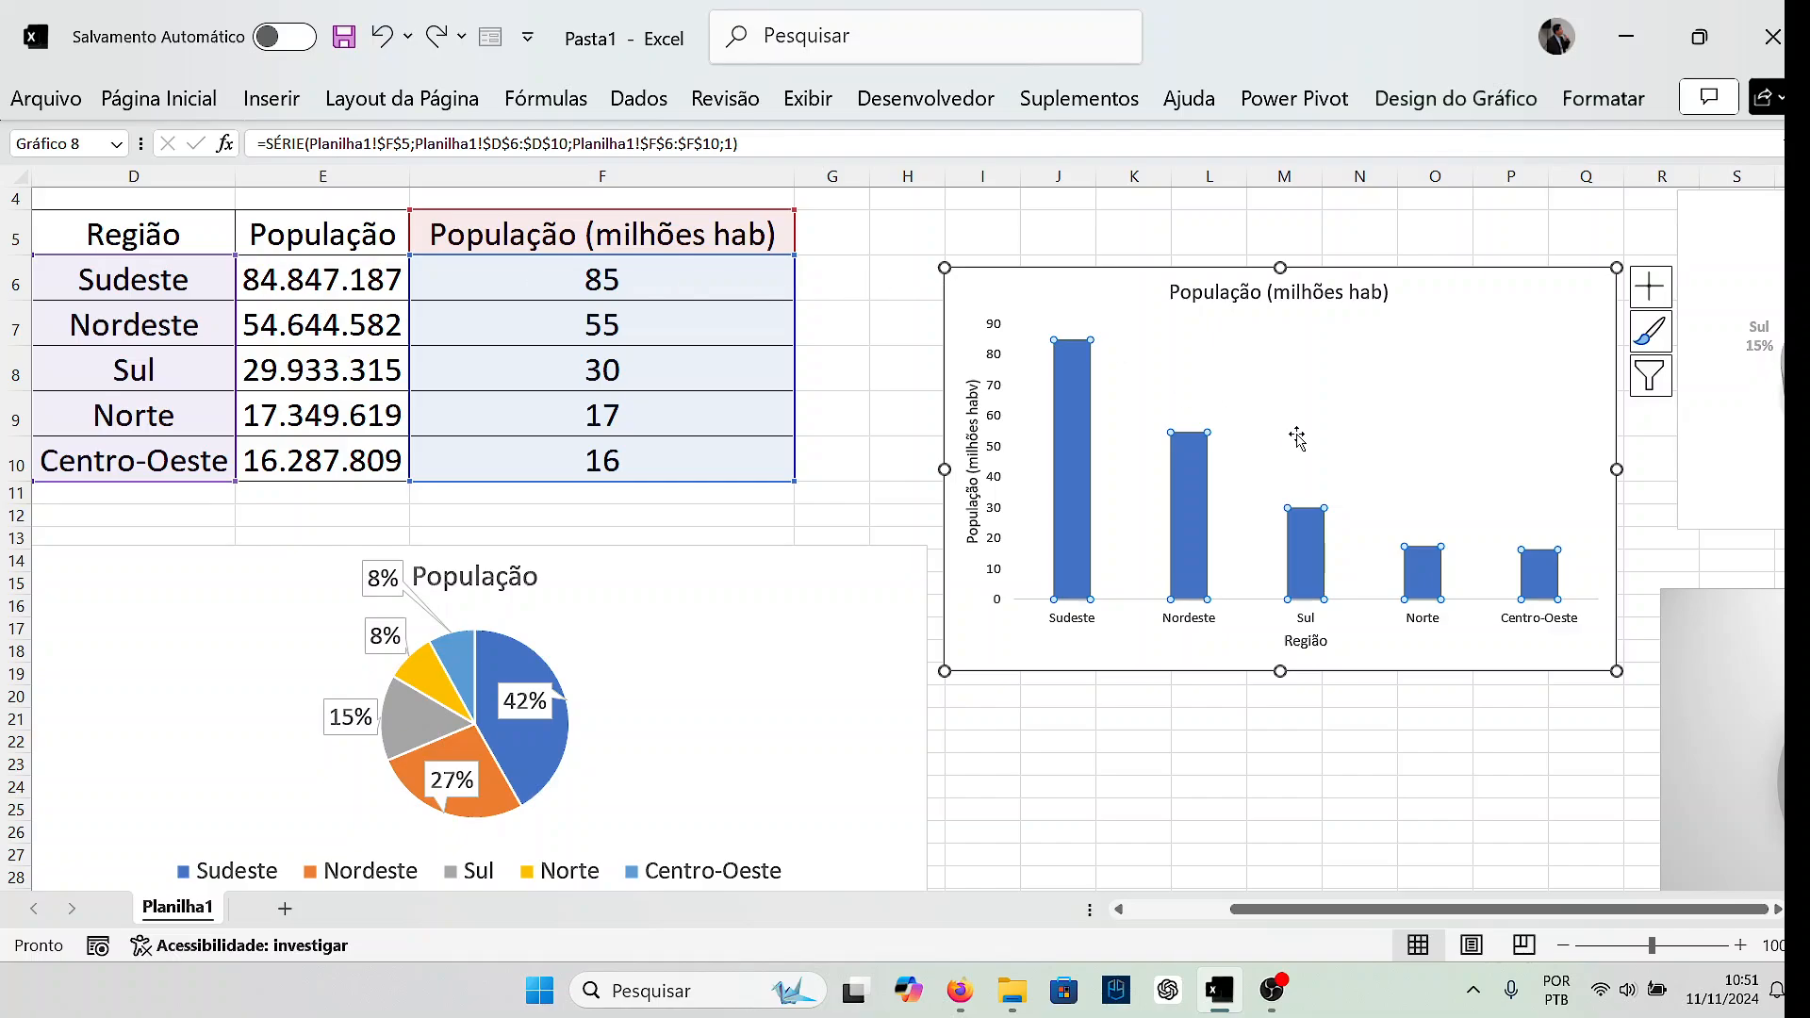
pyautogui.click(1777, 911)
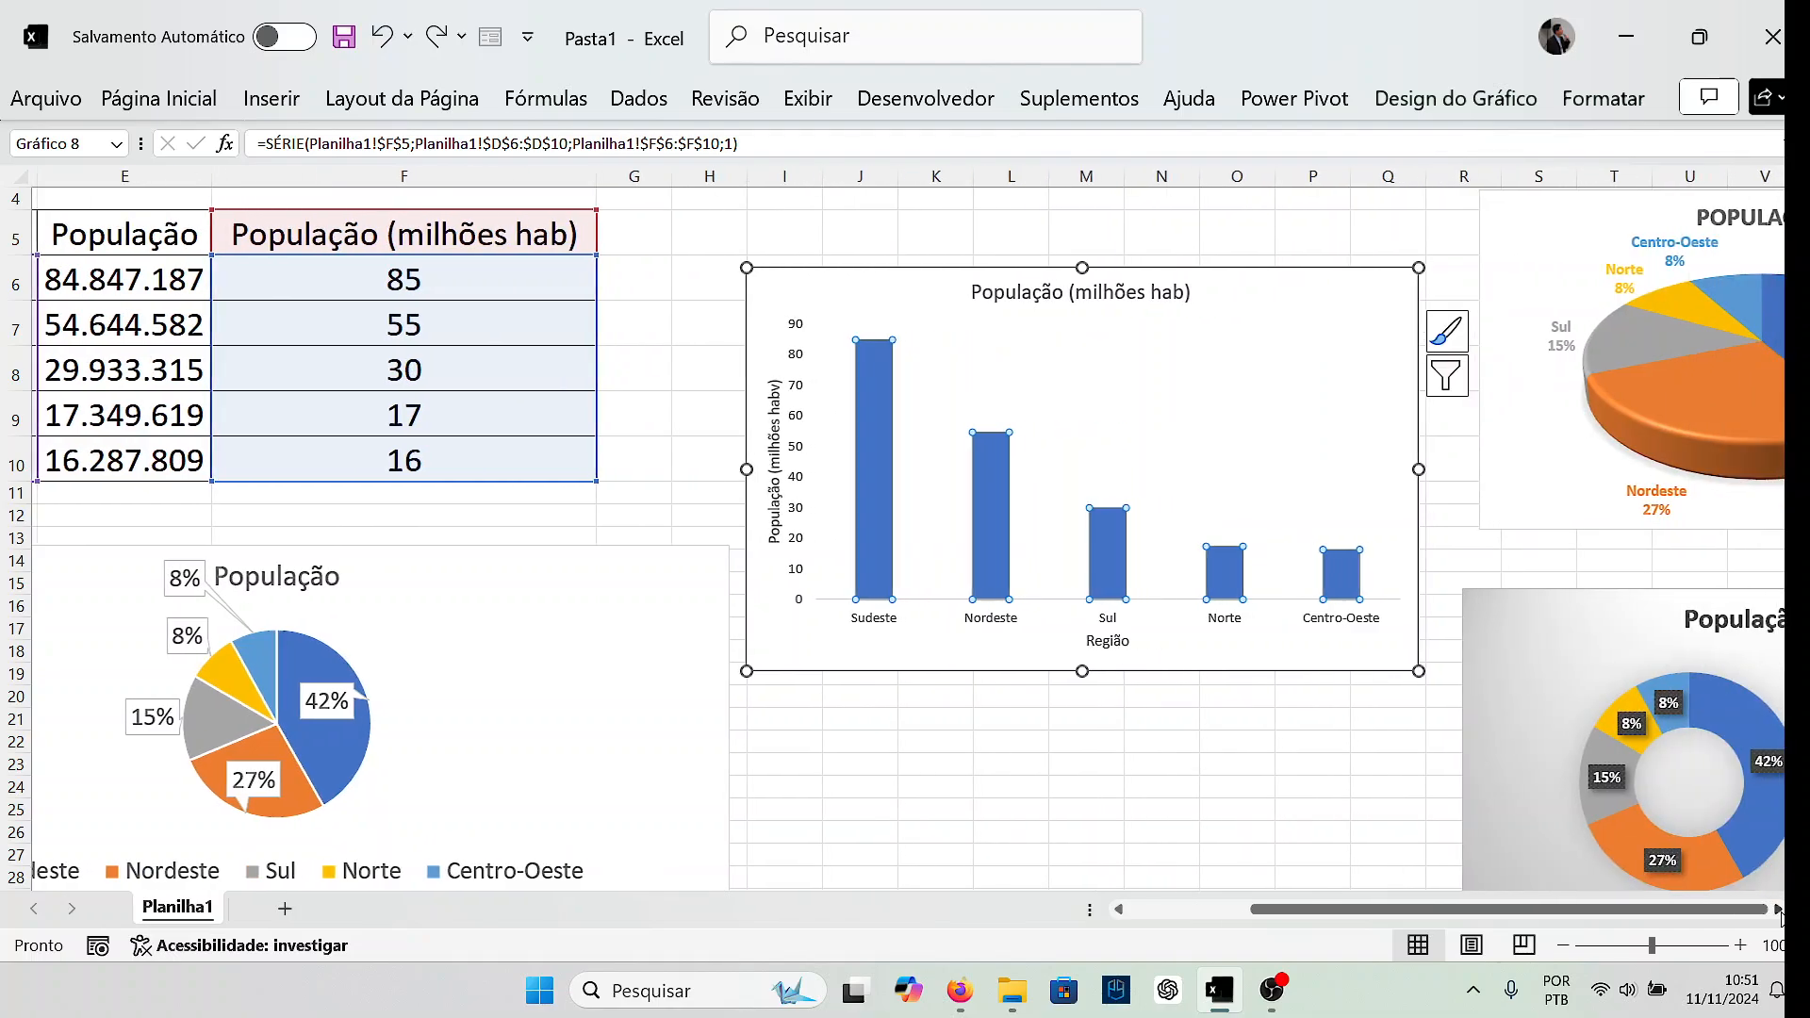
pyautogui.click(1777, 911)
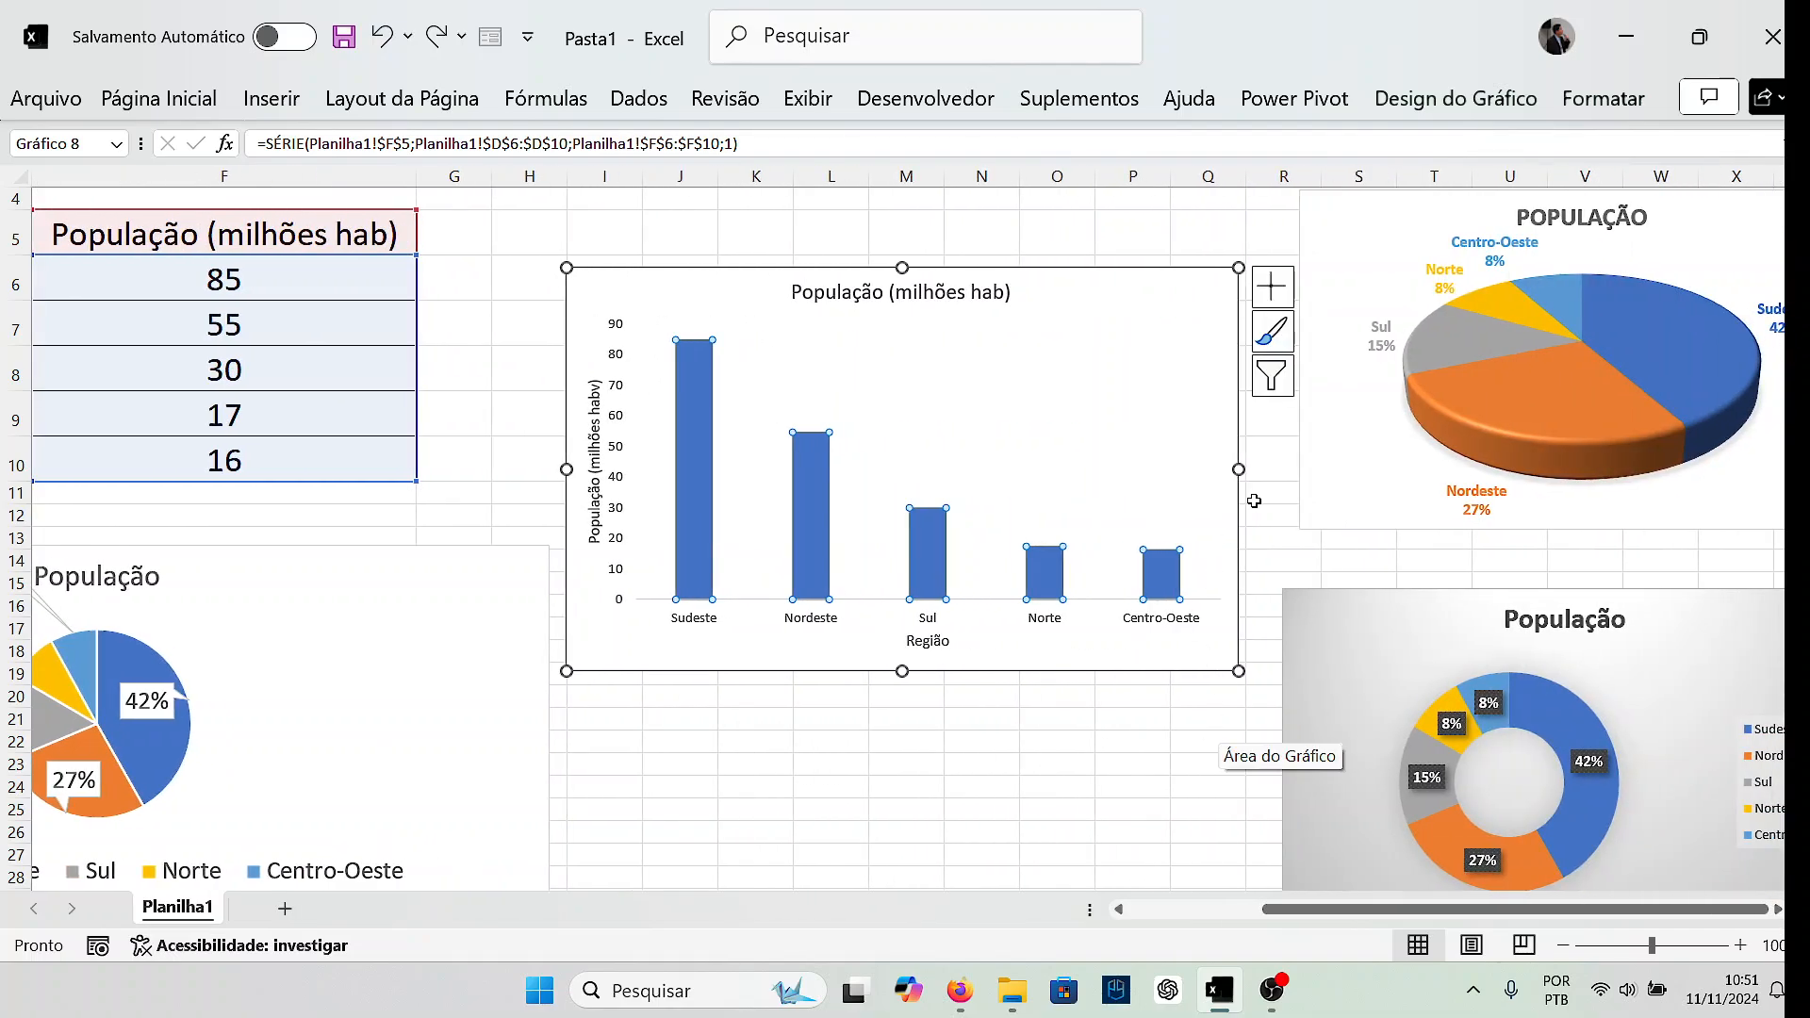
pyautogui.click(1276, 465)
pyautogui.click(1177, 462)
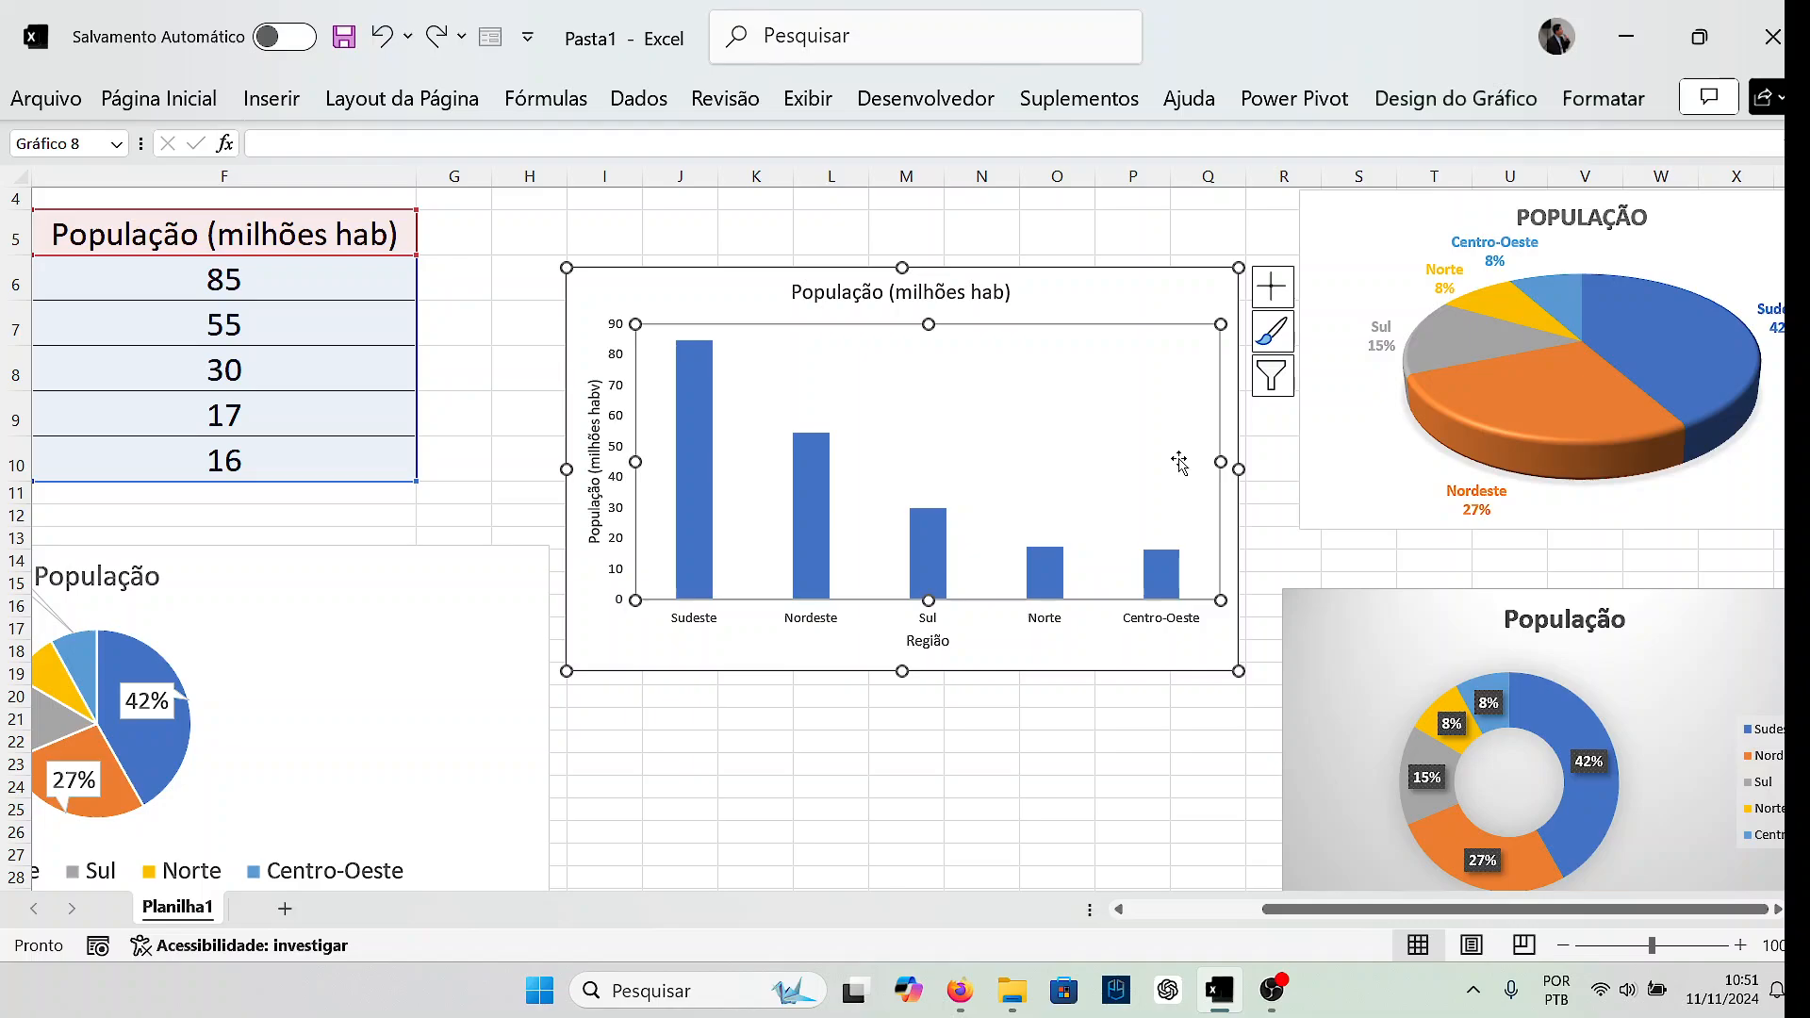
pyautogui.click(1163, 573)
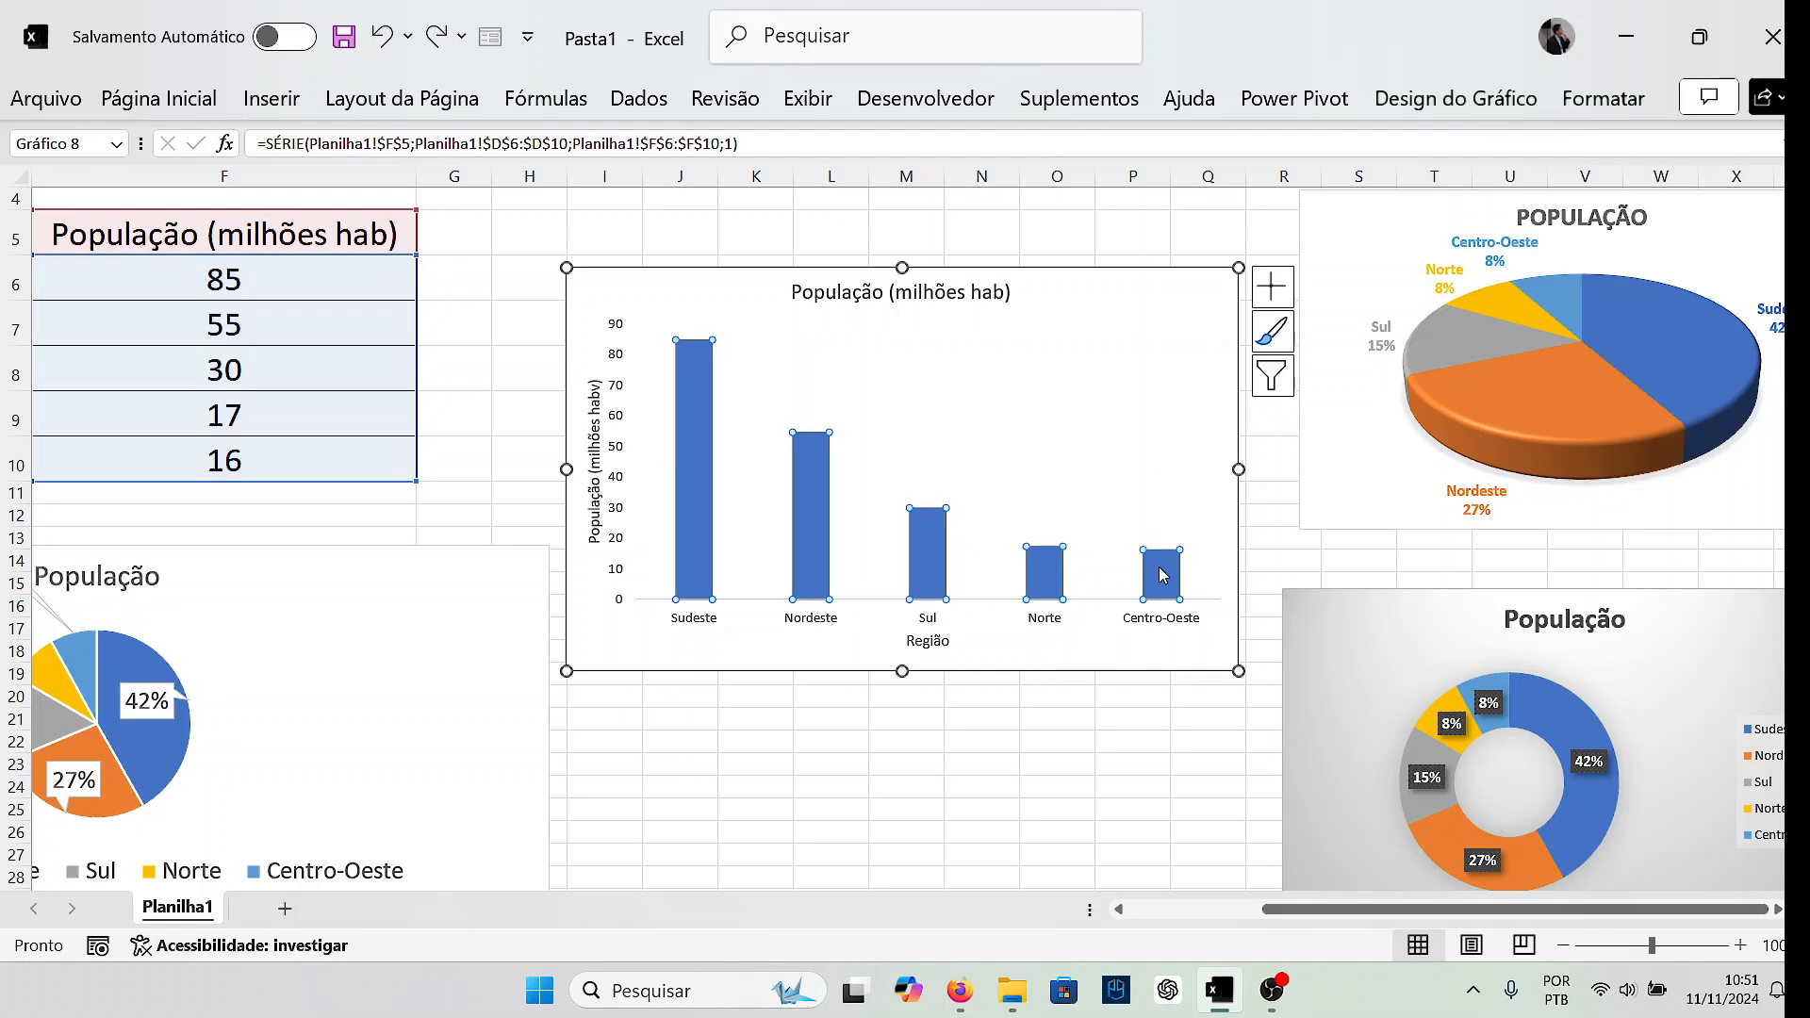
pyautogui.rightClick(1164, 573)
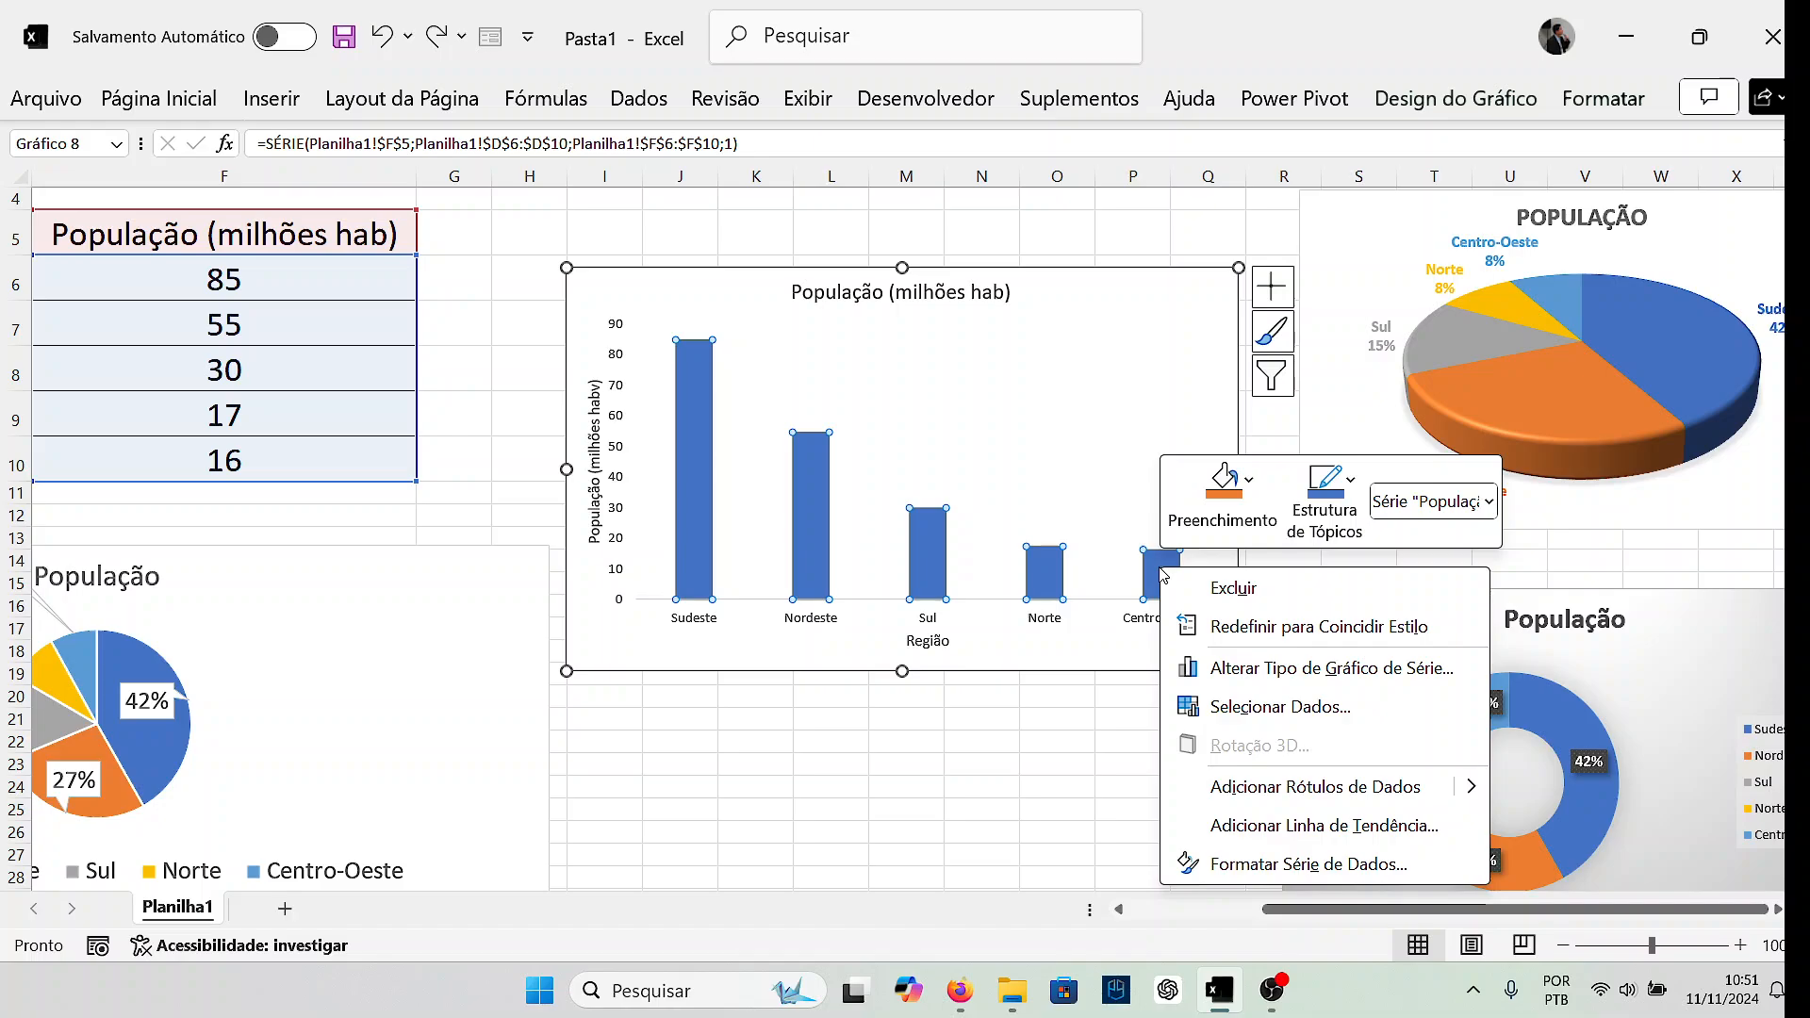
pyautogui.click(1308, 864)
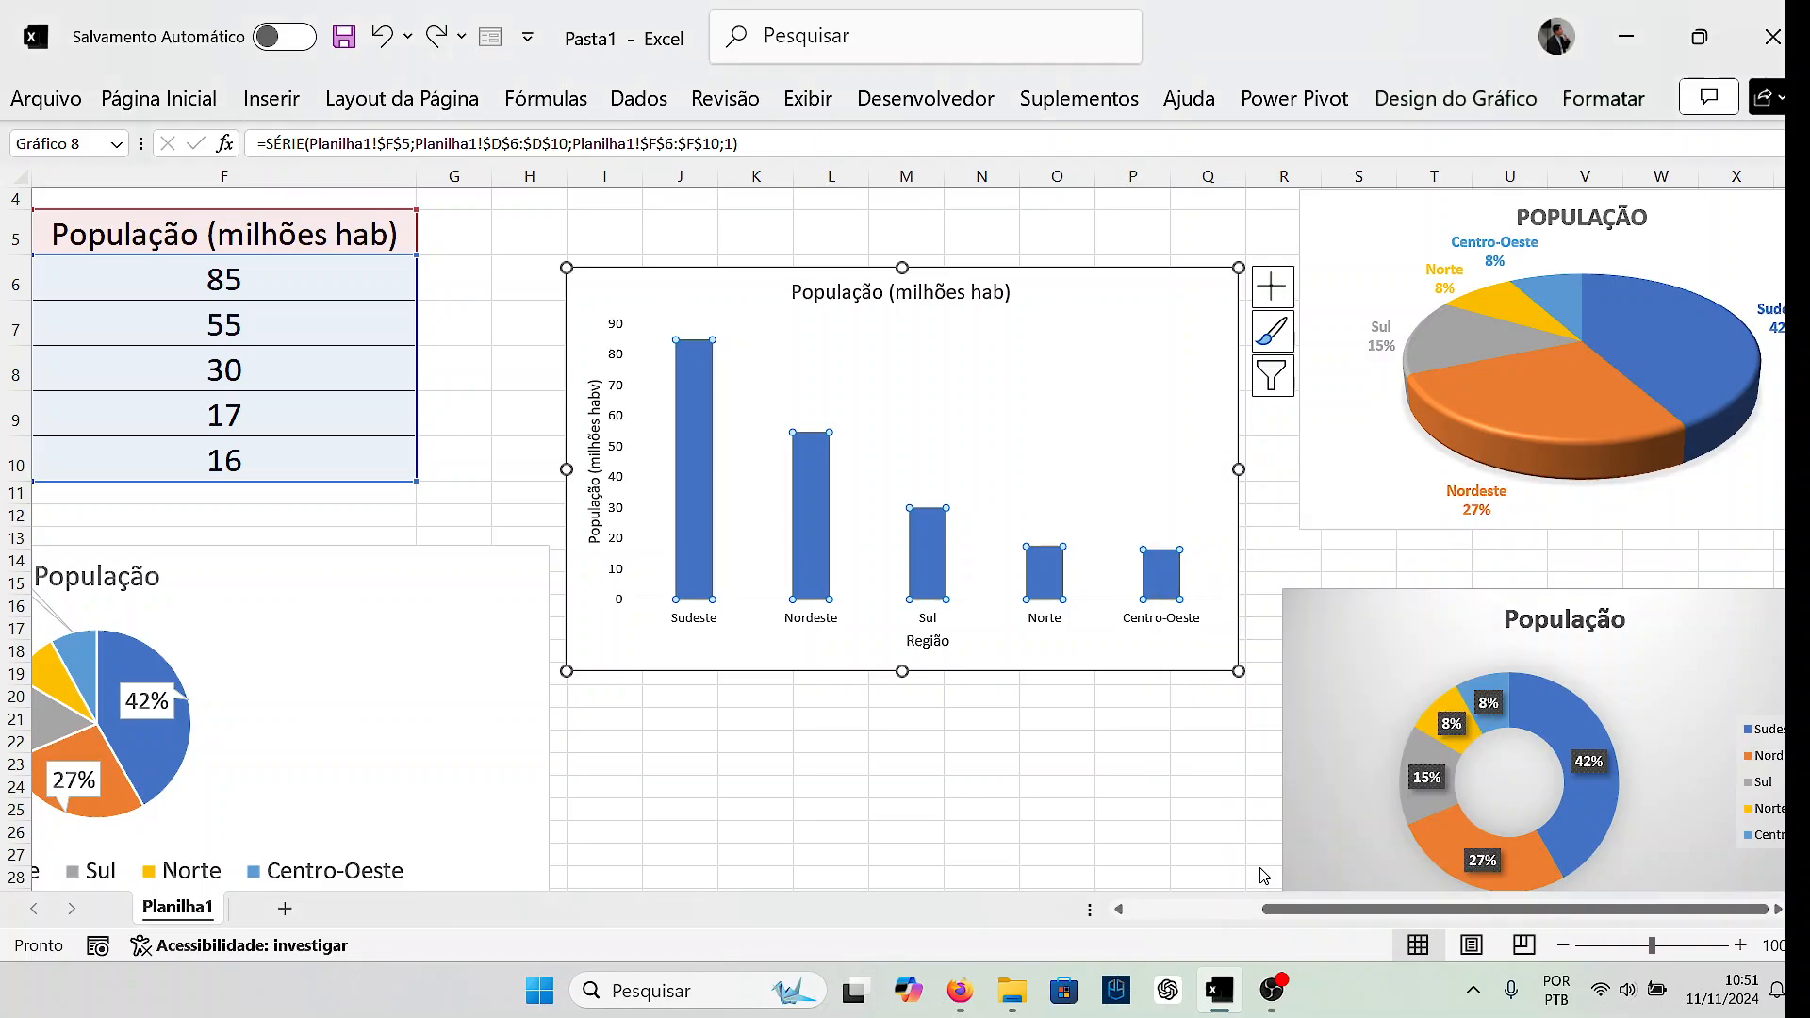
pyautogui.moveTo(539, 413); pyautogui.dragTo(468, 188)
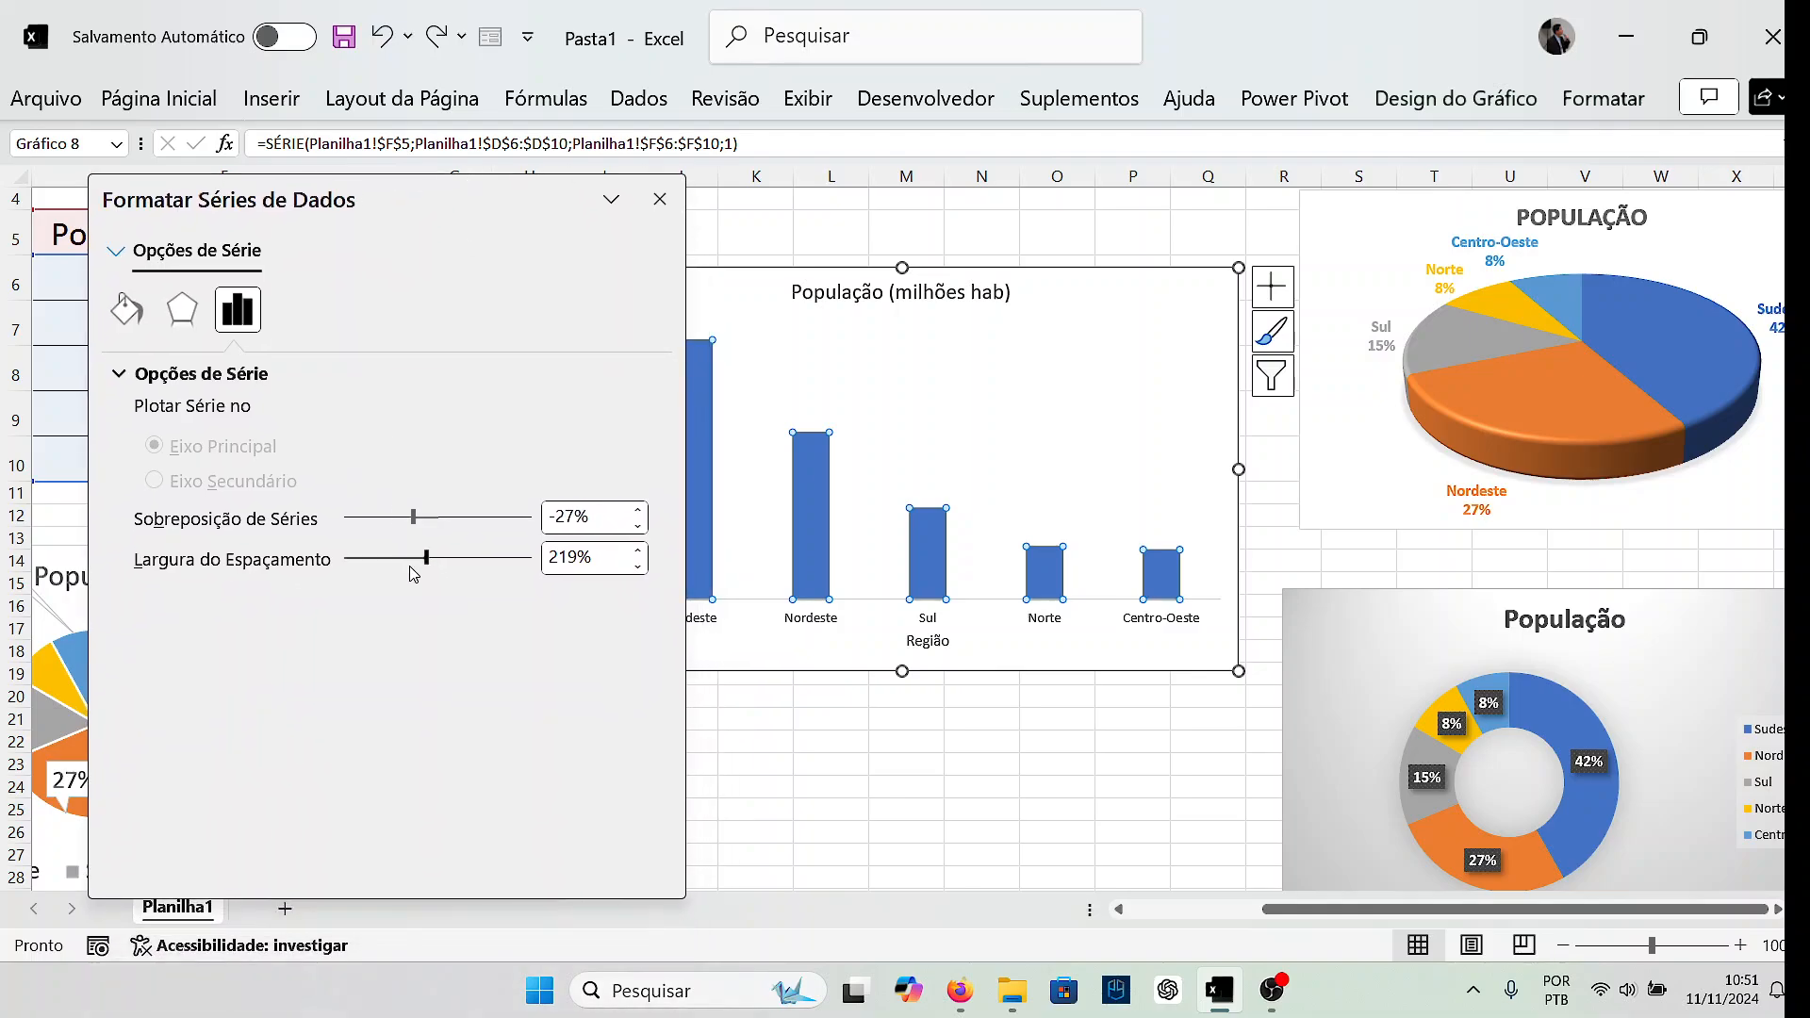
# Set the column series overlap to 100% and the gap width to 0% so the columns touch.
pyautogui.click(638, 566)
pyautogui.click(638, 567)
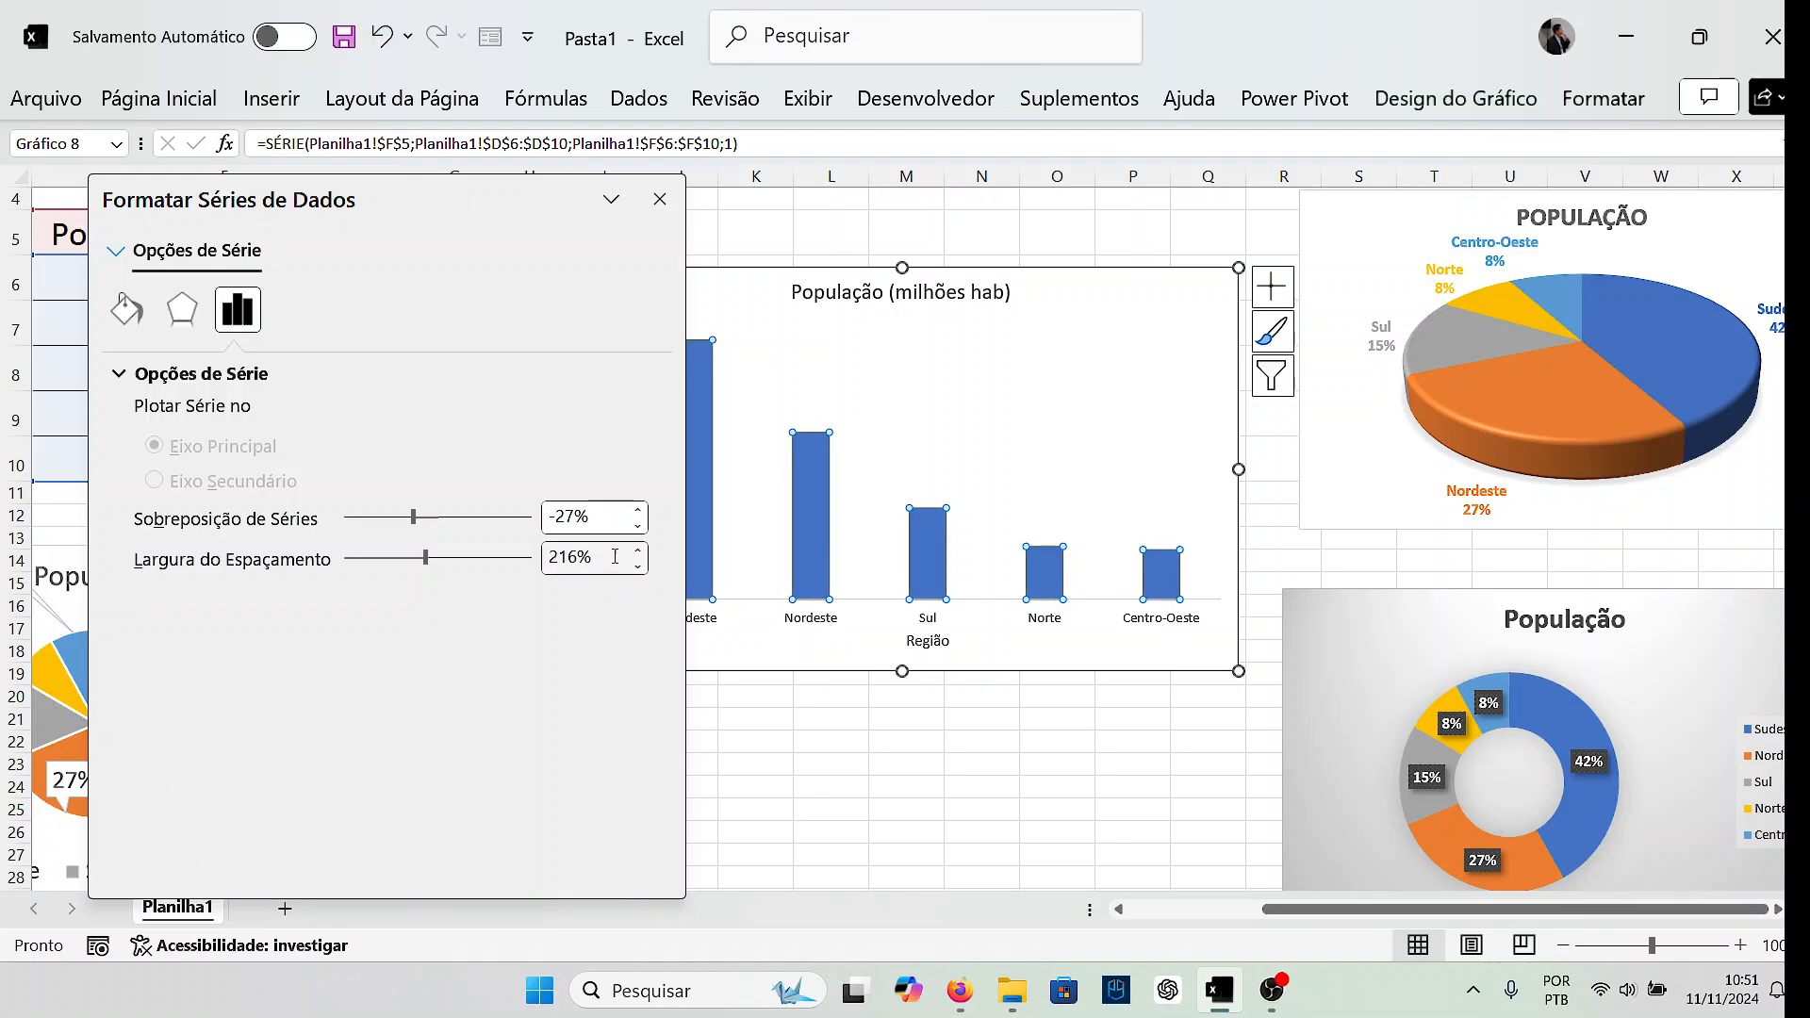
pyautogui.moveTo(414, 520)
pyautogui.mouseDown()
pyautogui.moveTo(368, 520)
pyautogui.moveTo(445, 525)
pyautogui.mouseUp()
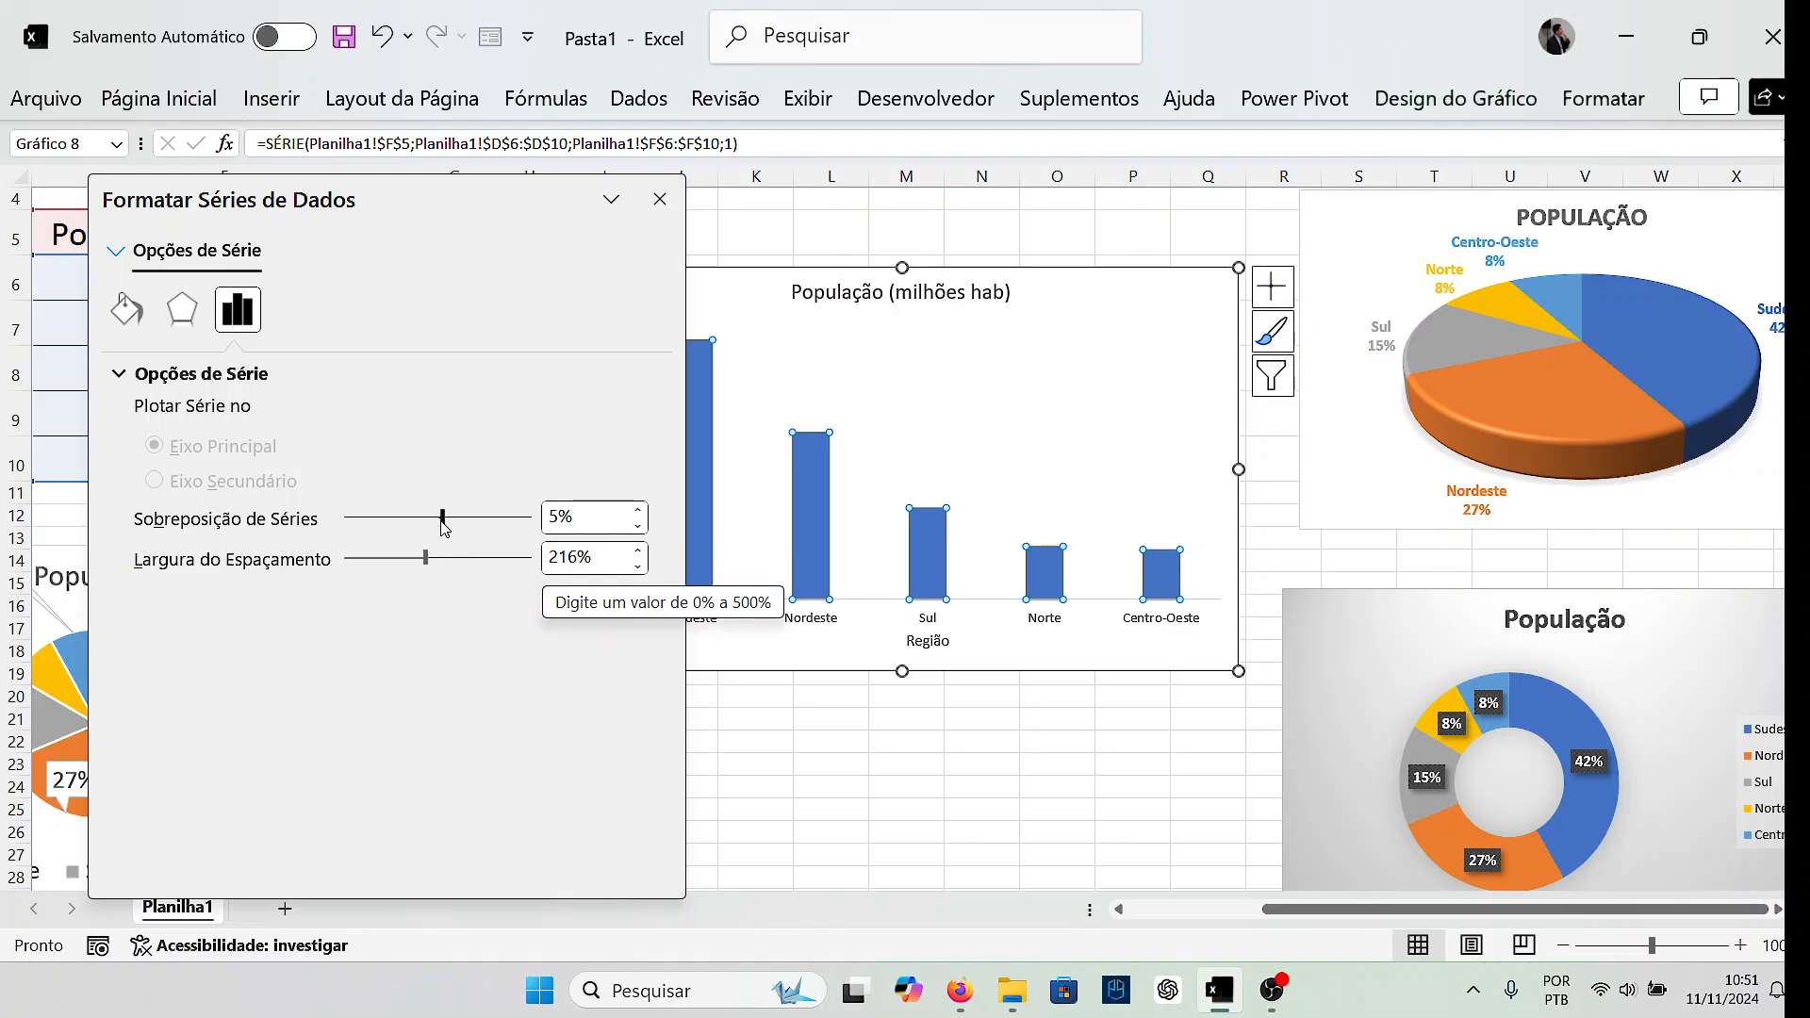
pyautogui.click(546, 522)
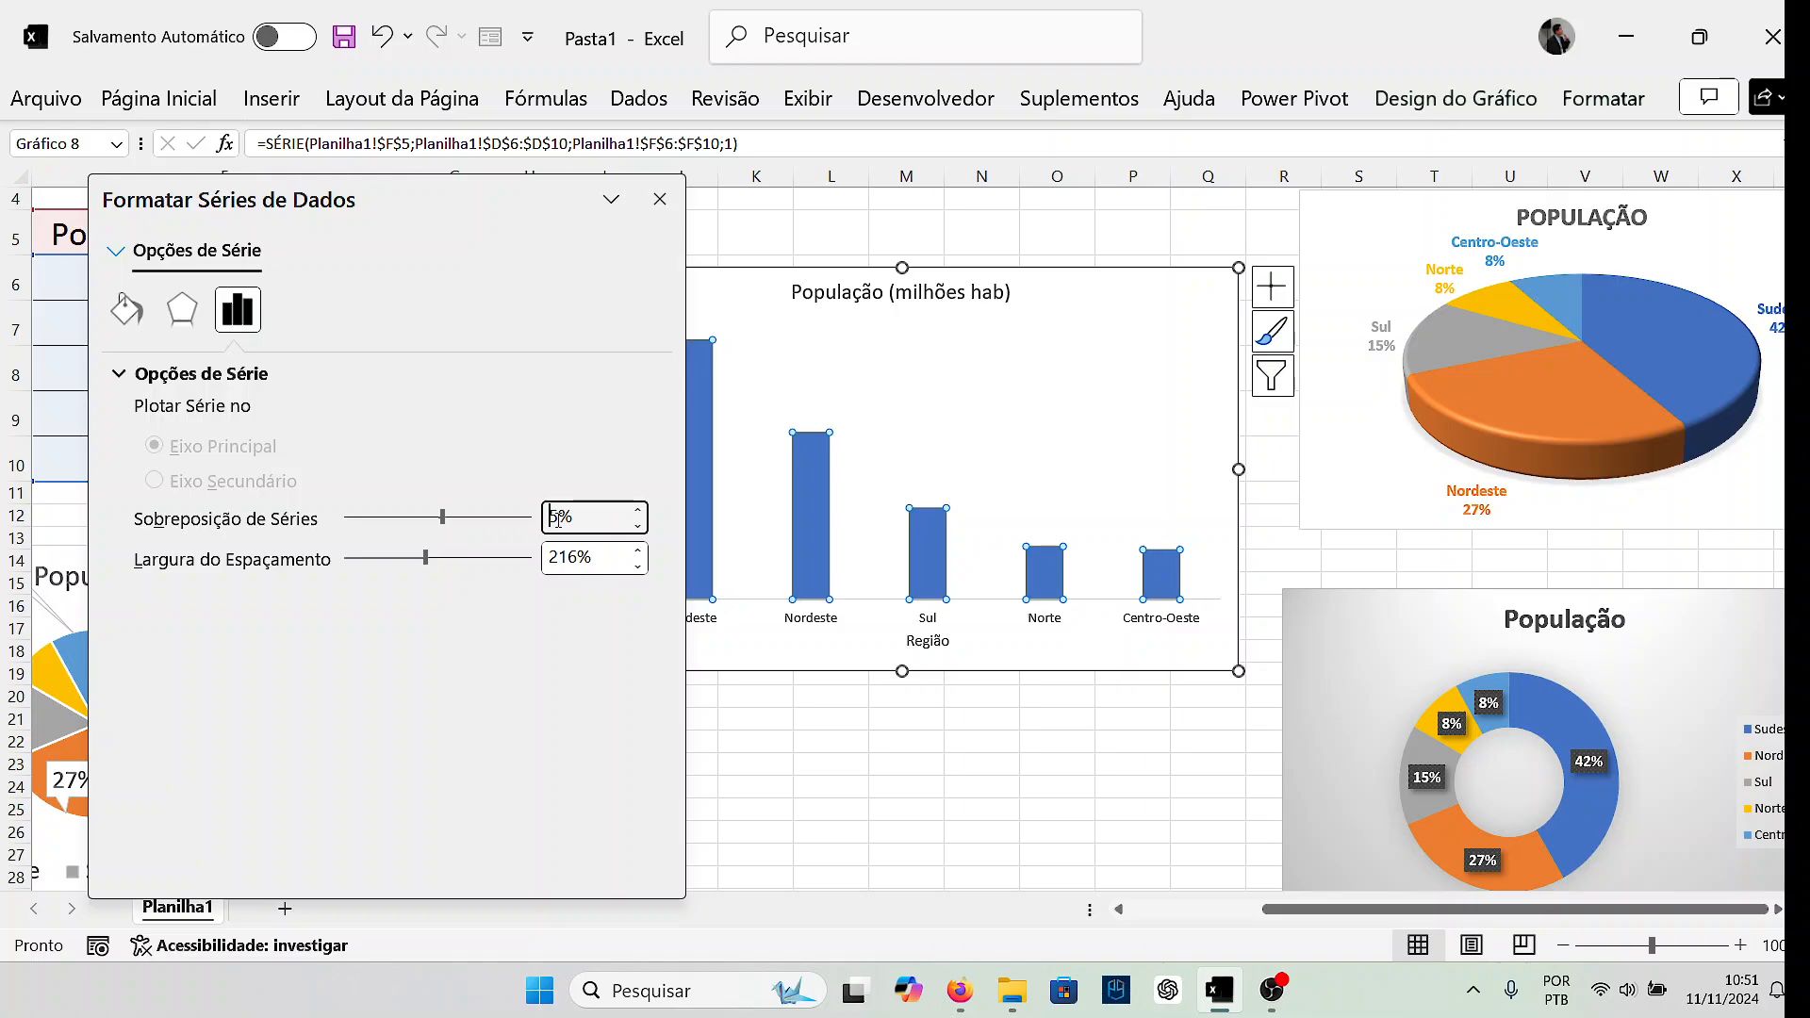
pyautogui.click(557, 519)
pyautogui.write('00')
pyautogui.moveTo(424, 558); pyautogui.dragTo(386, 563)
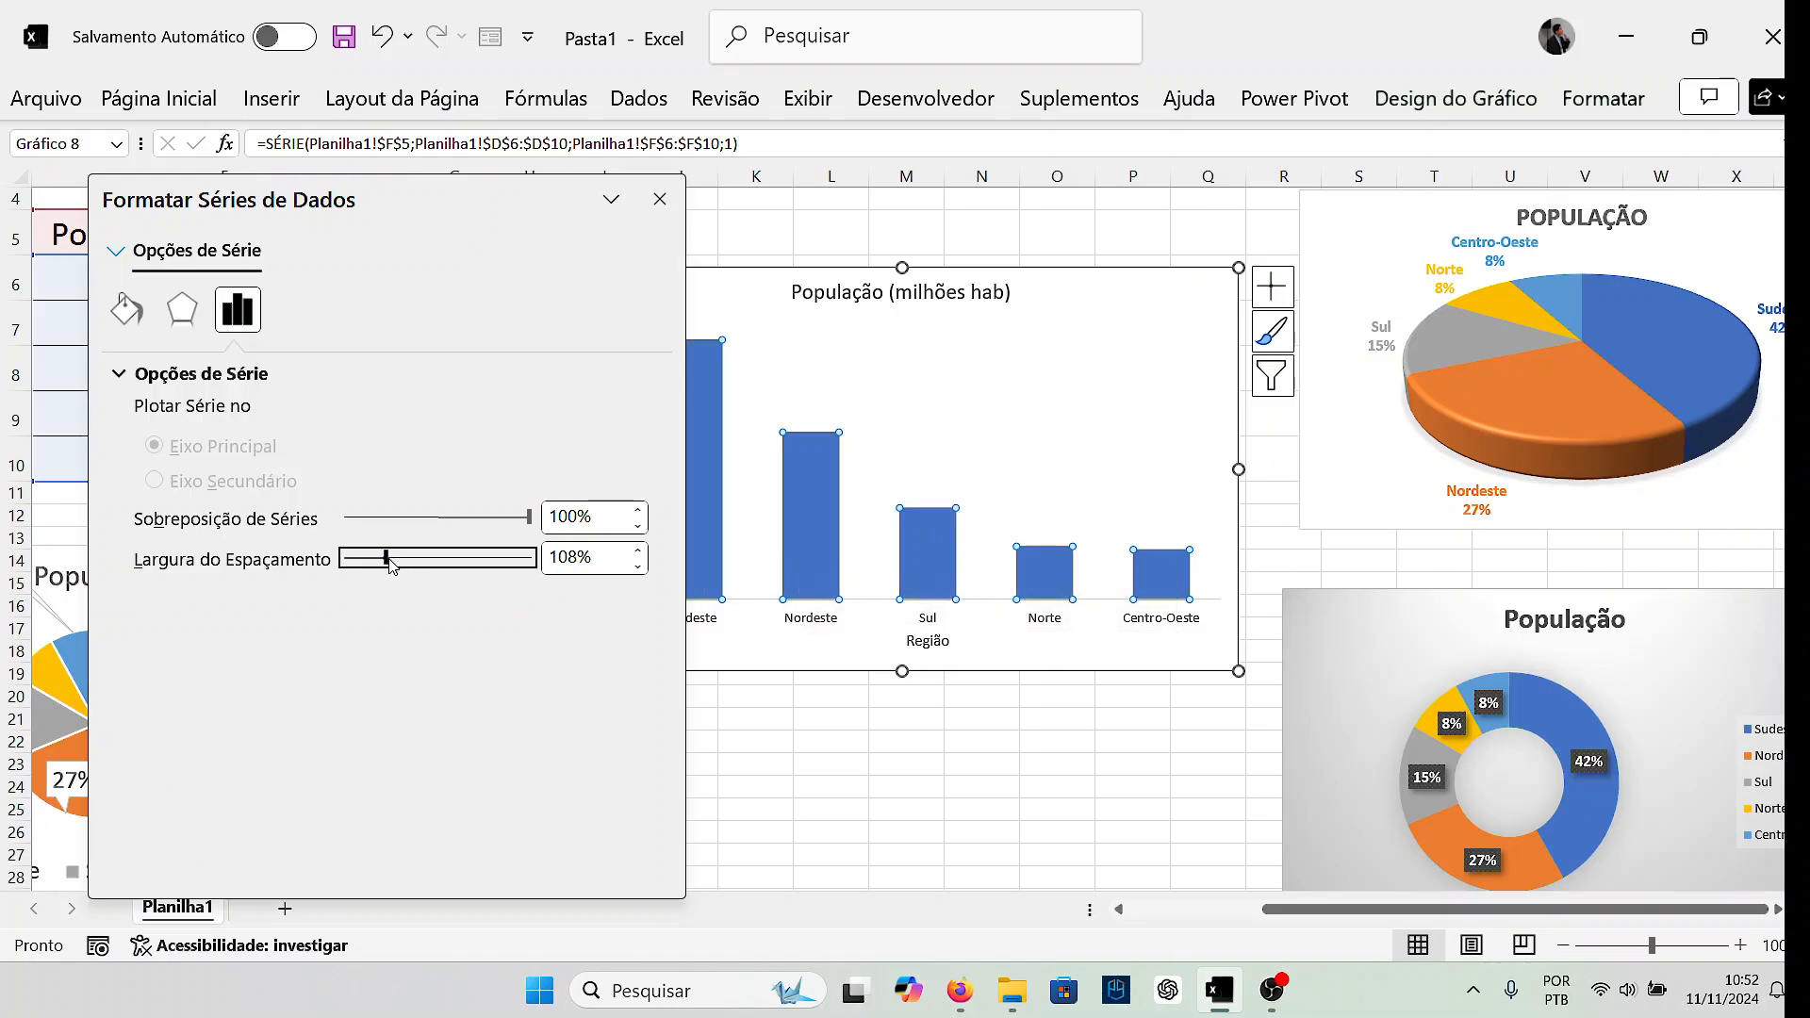
pyautogui.moveTo(391, 563); pyautogui.dragTo(345, 564)
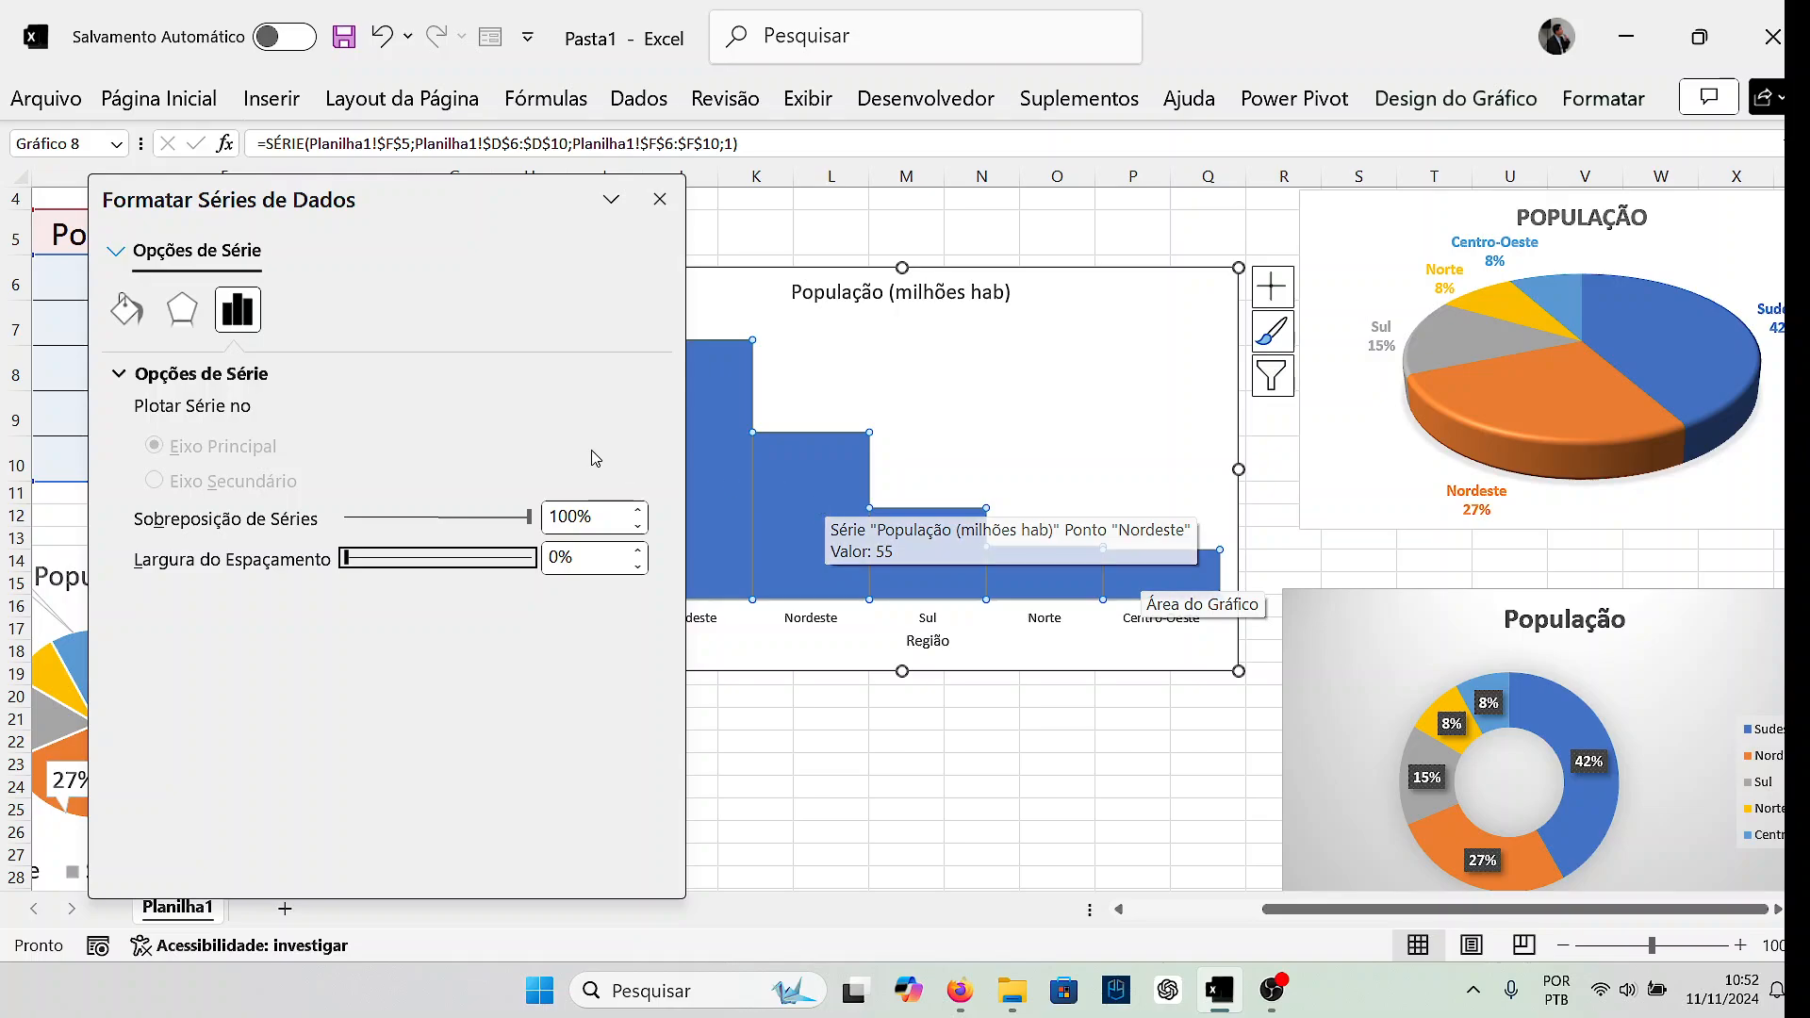
# Give the columns of the chart a solid line border and close the series formatting options.
pyautogui.click(182, 309)
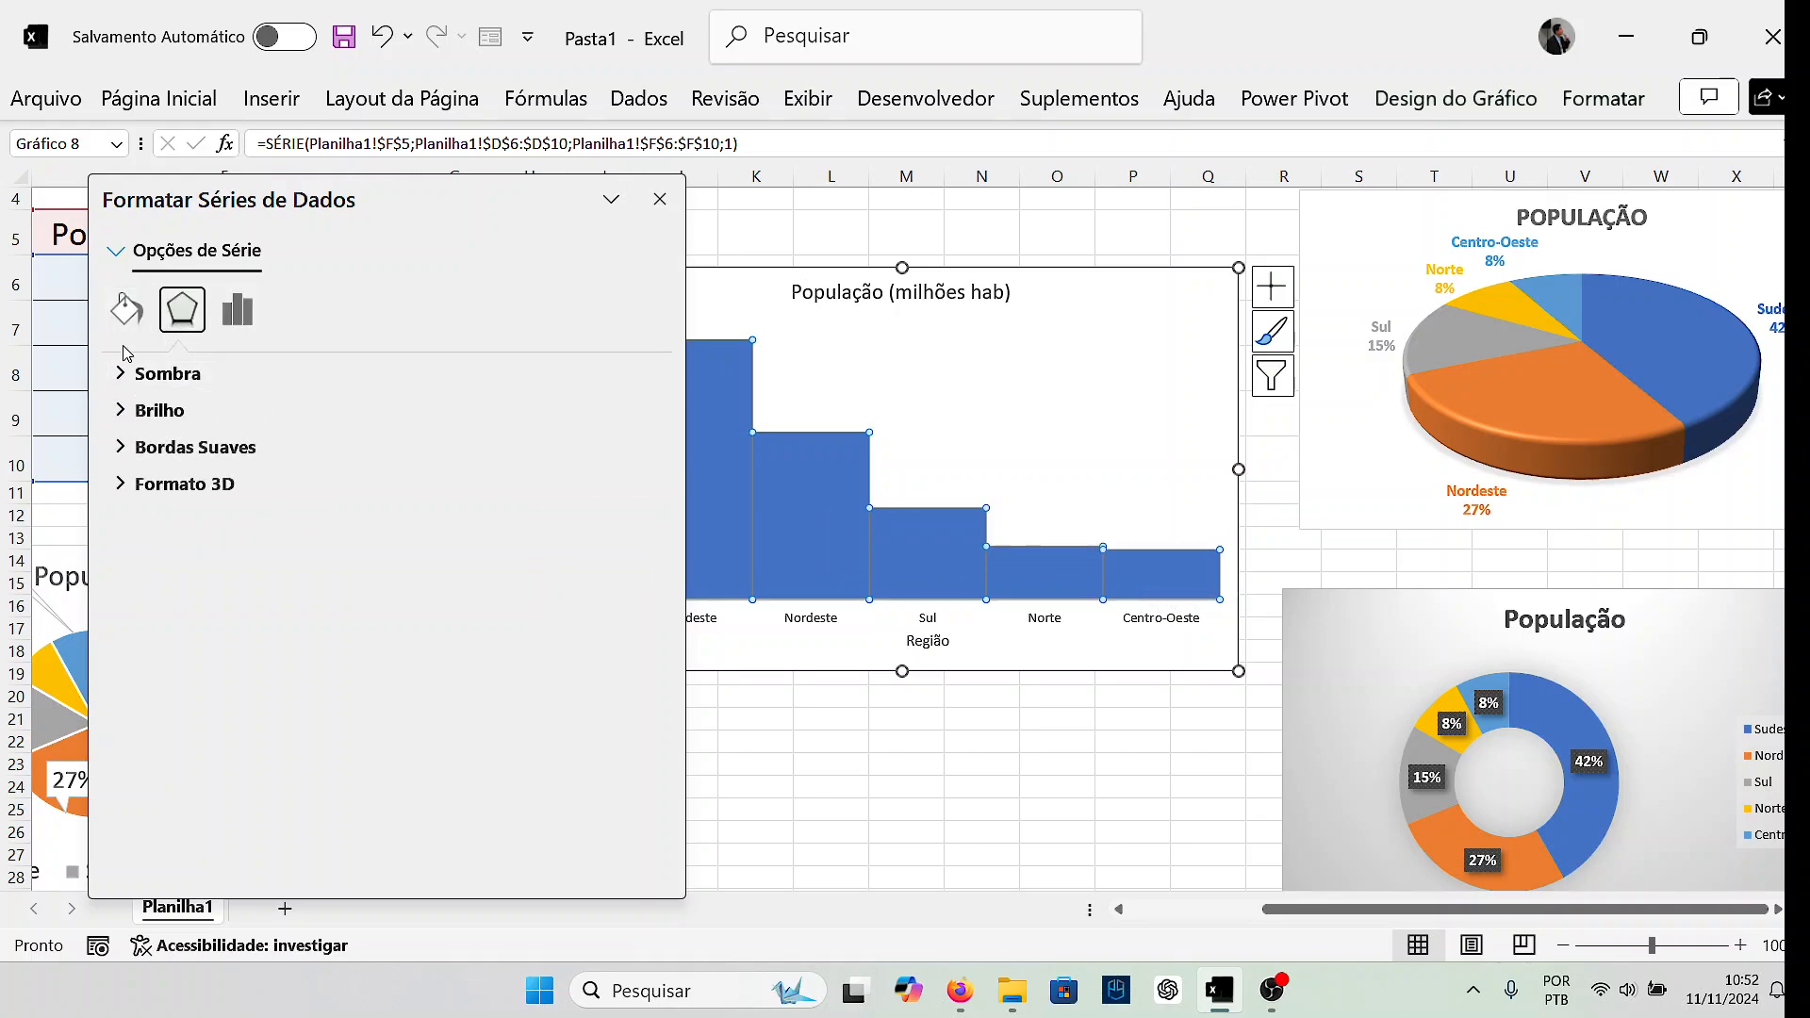
pyautogui.click(124, 330)
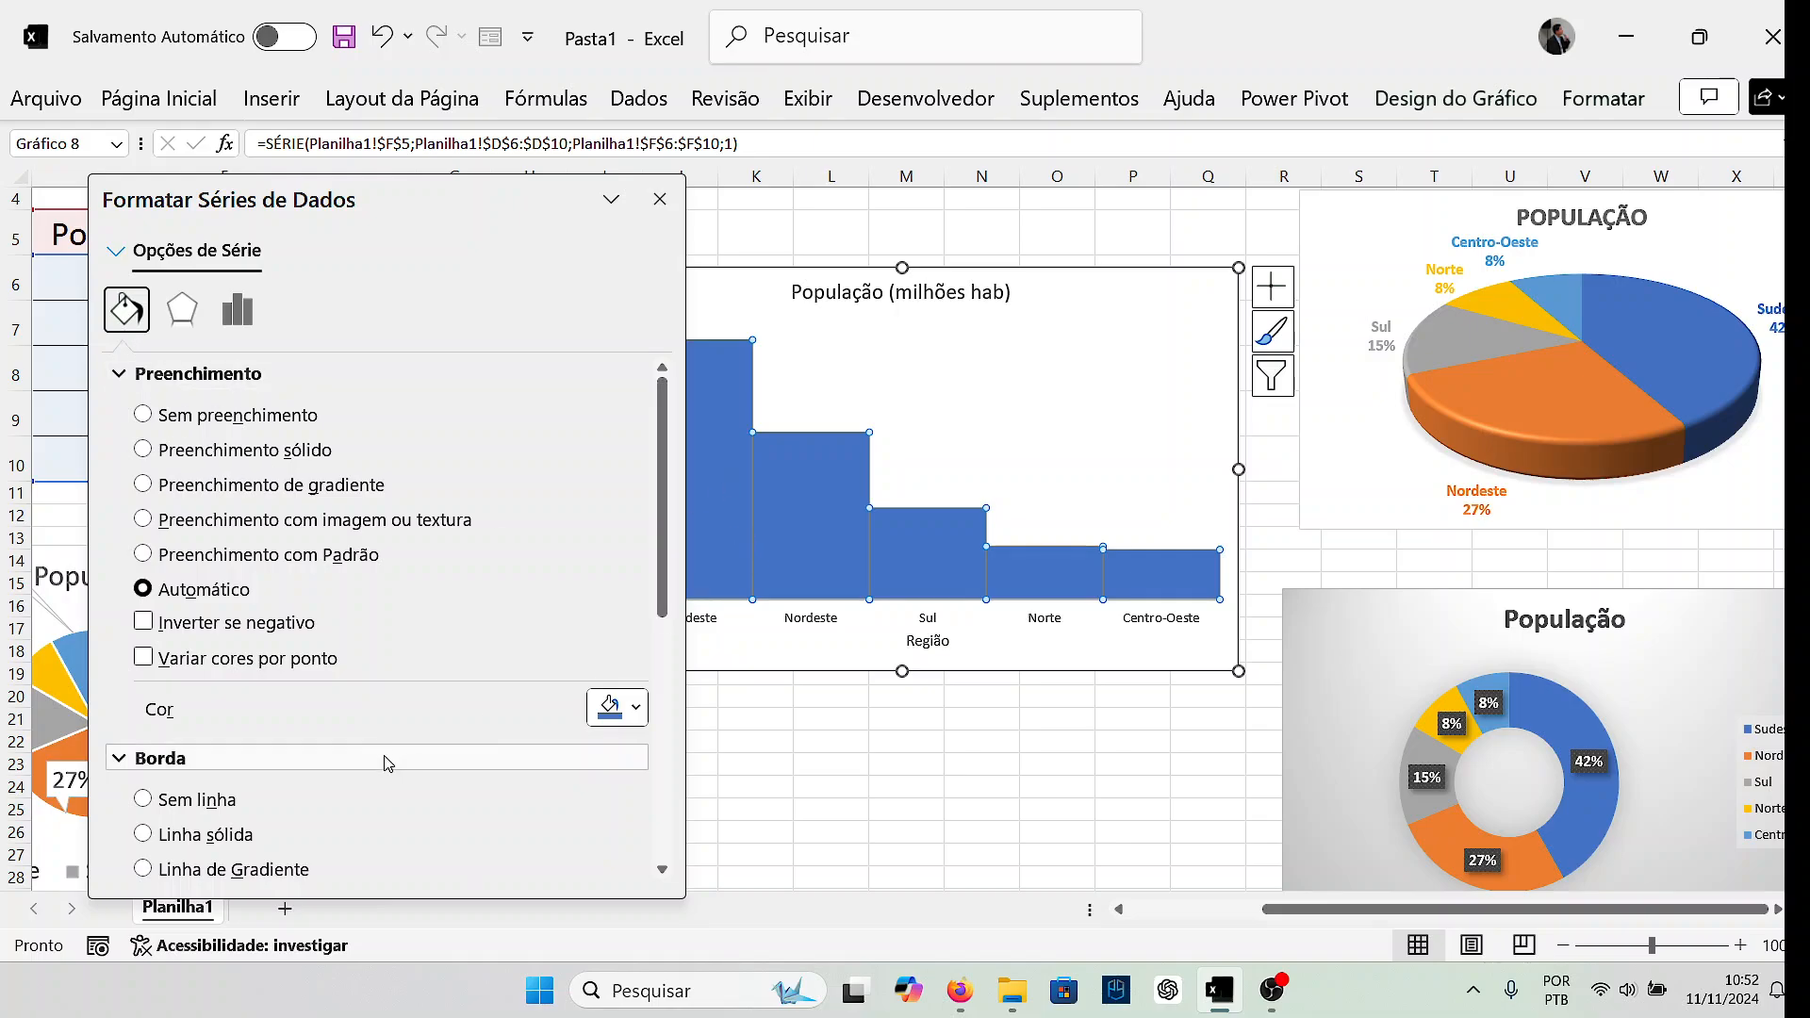
pyautogui.click(157, 844)
pyautogui.scroll(-1, 500, 809)
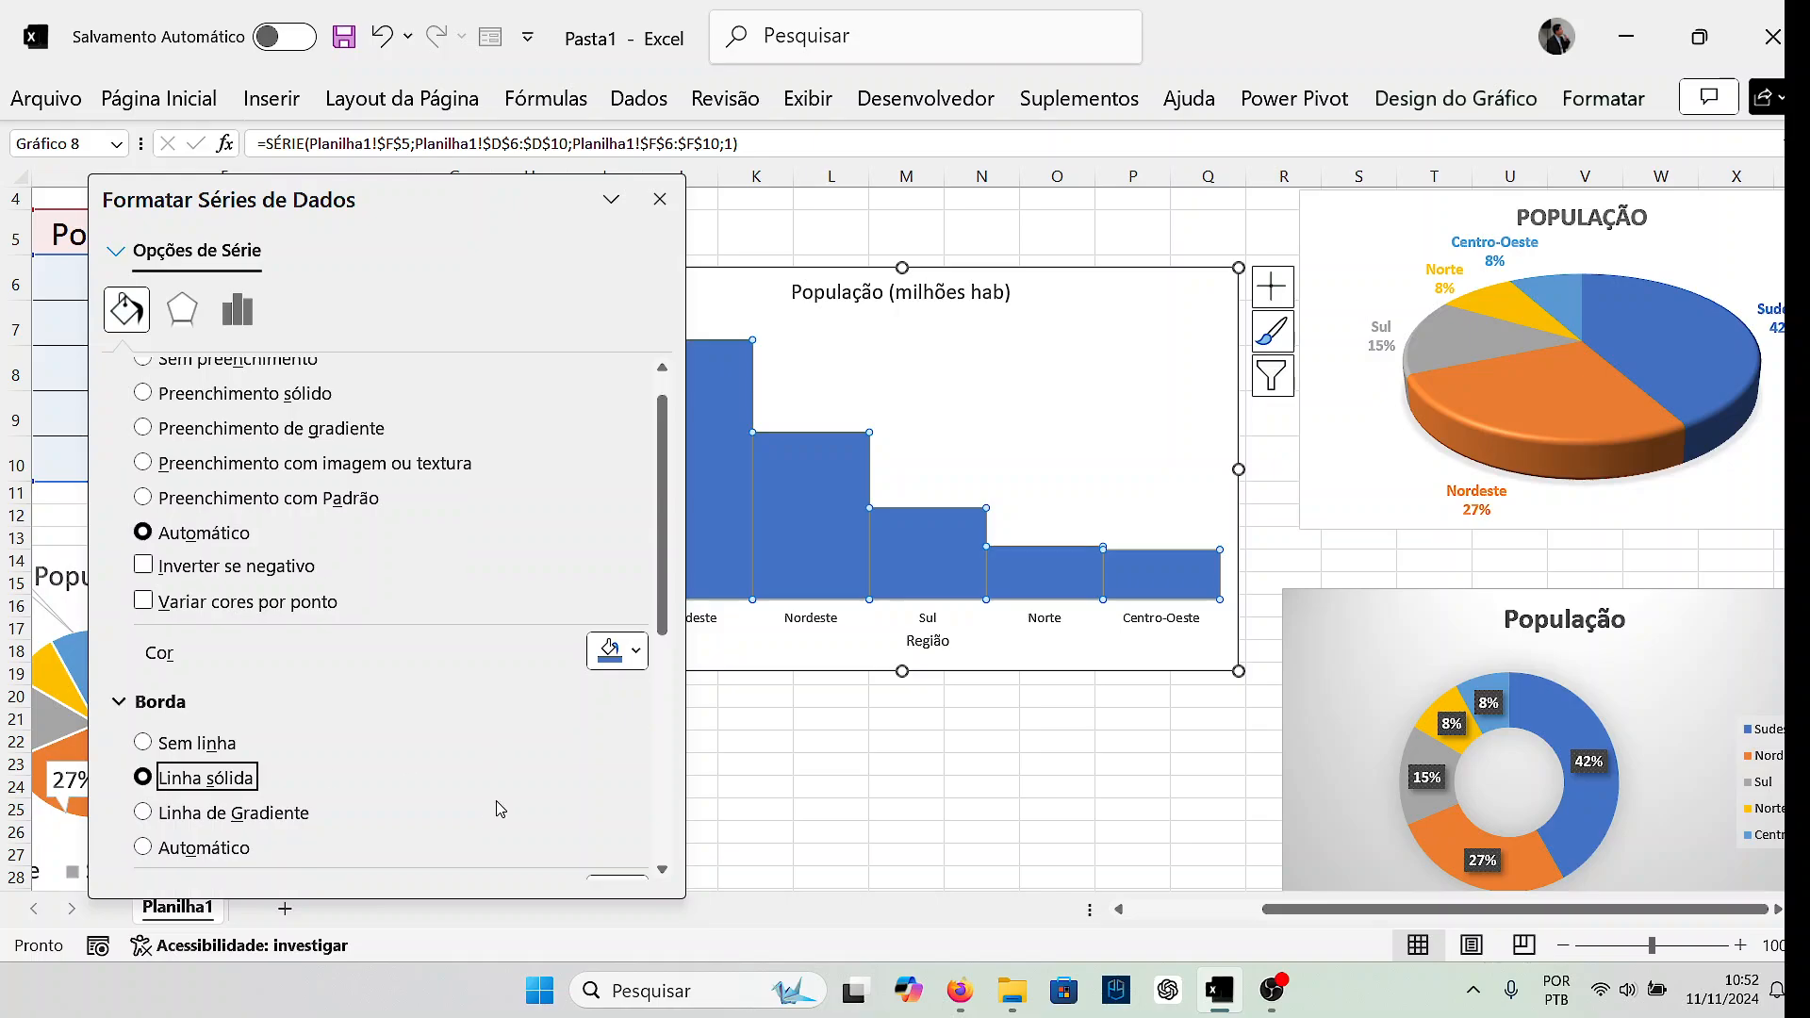
pyautogui.click(662, 200)
pyautogui.click(825, 698)
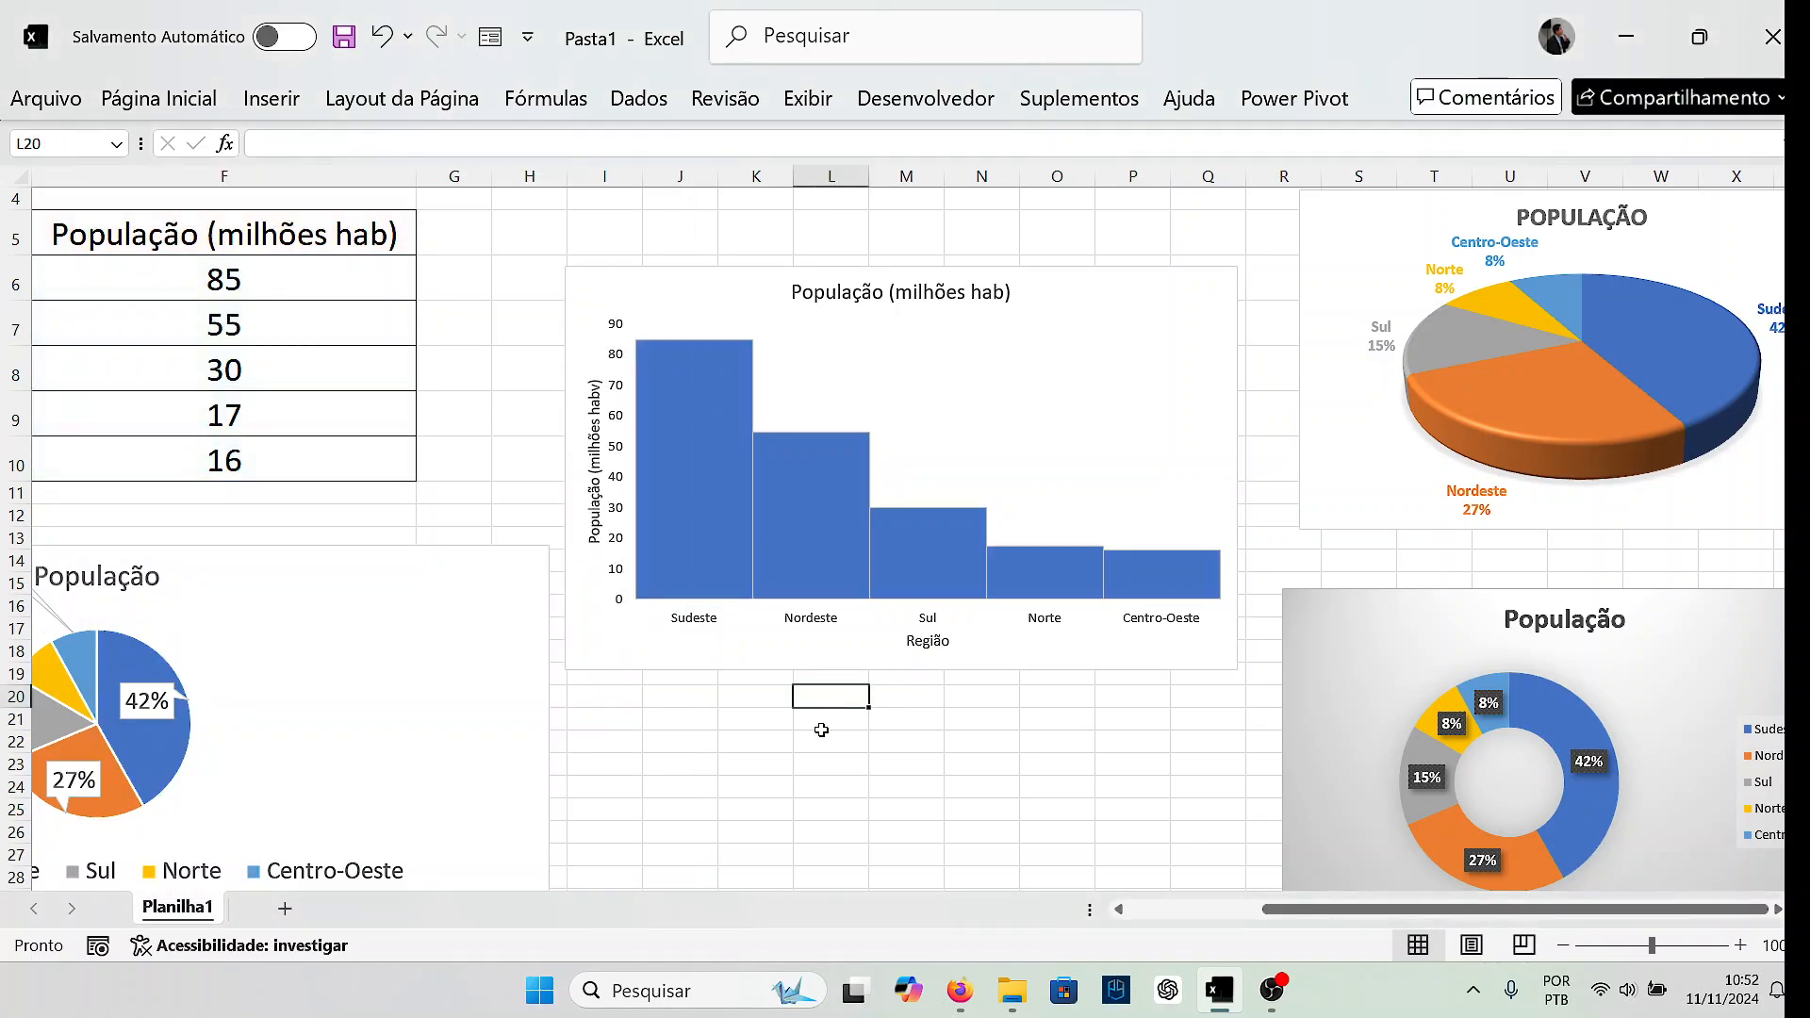
# Change the border colour of the chart's columns to a near-black shade and close the series formatting options.
pyautogui.click(846, 511)
pyautogui.rightClick(847, 511)
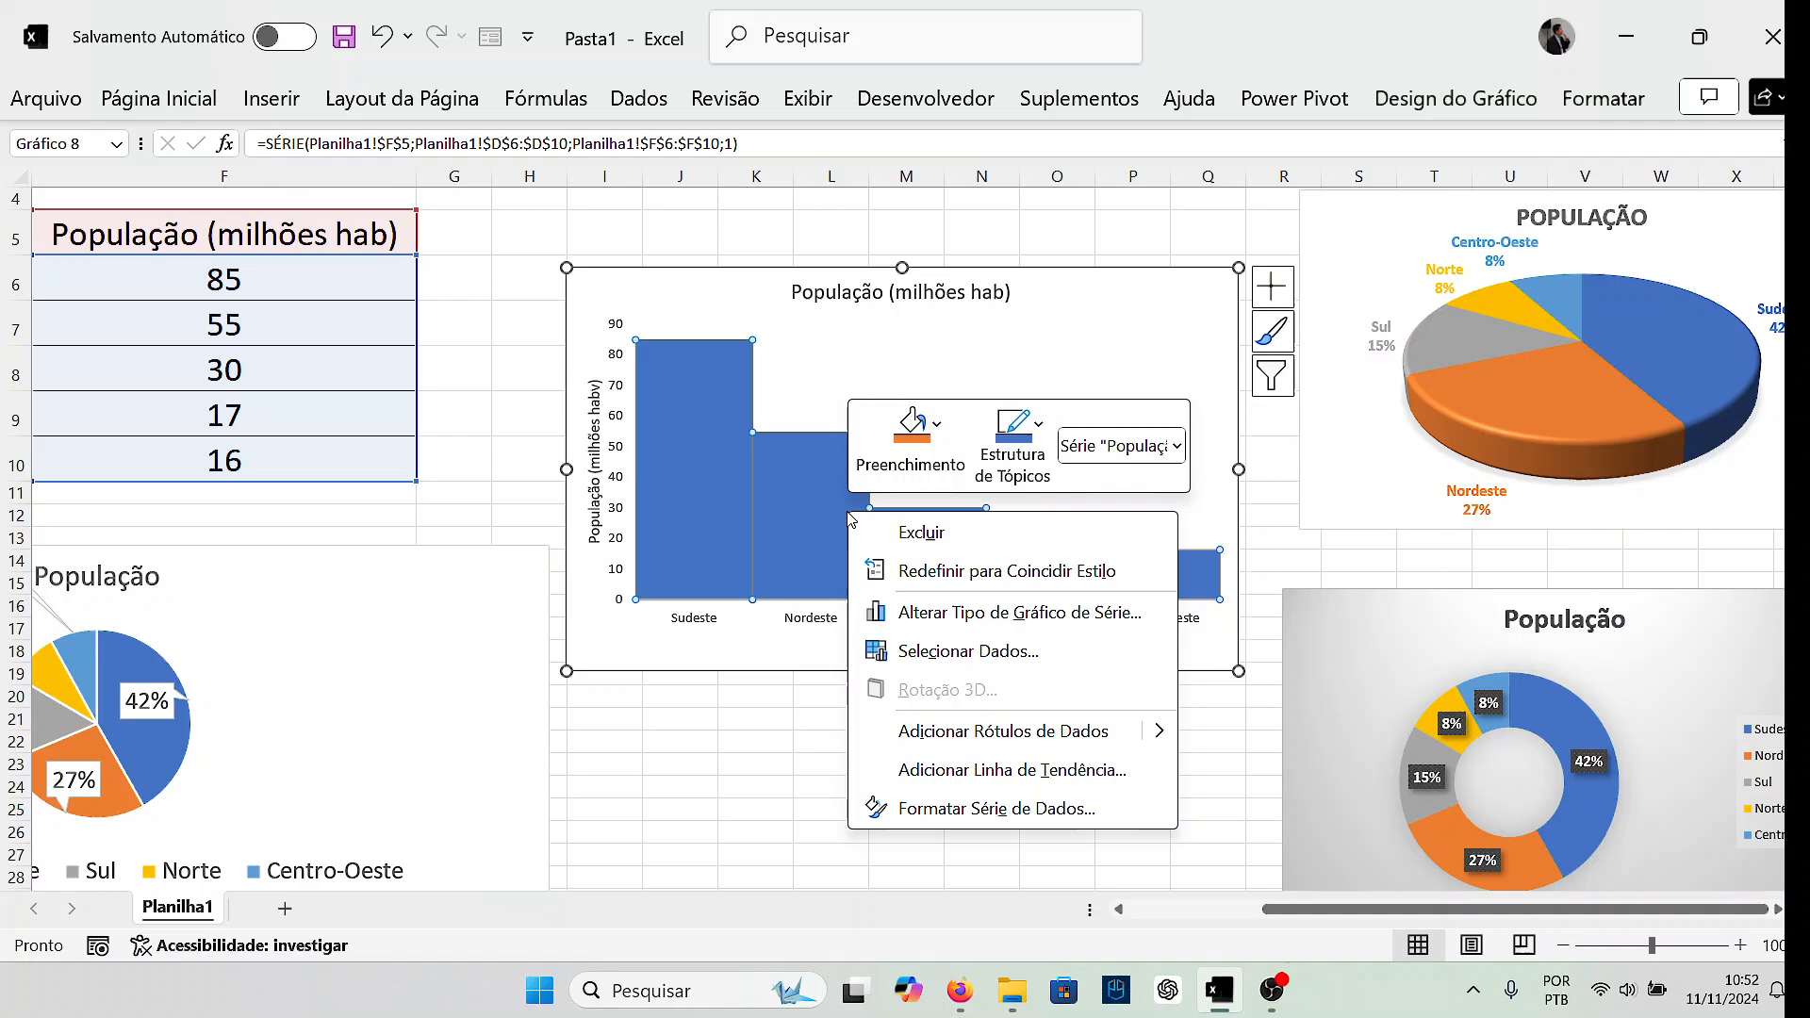
pyautogui.click(933, 804)
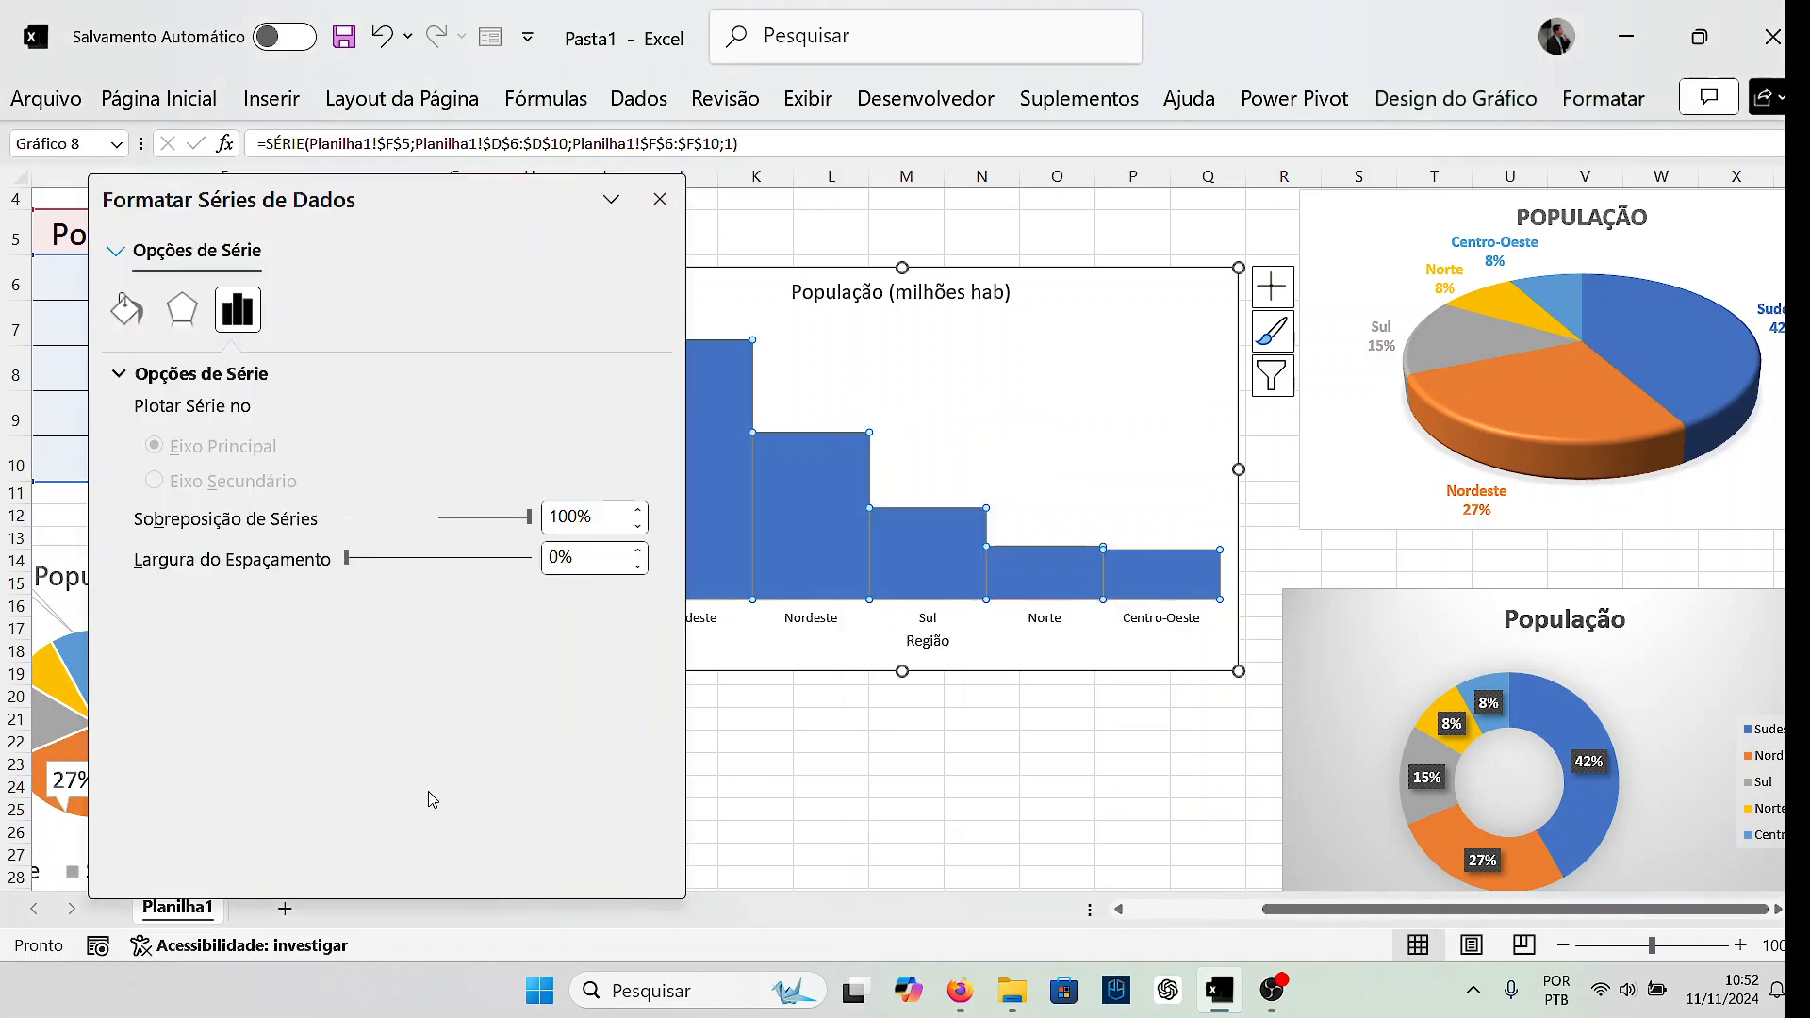
pyautogui.click(126, 309)
pyautogui.scroll(-1, 405, 733)
pyautogui.scroll(-2, 342, 766)
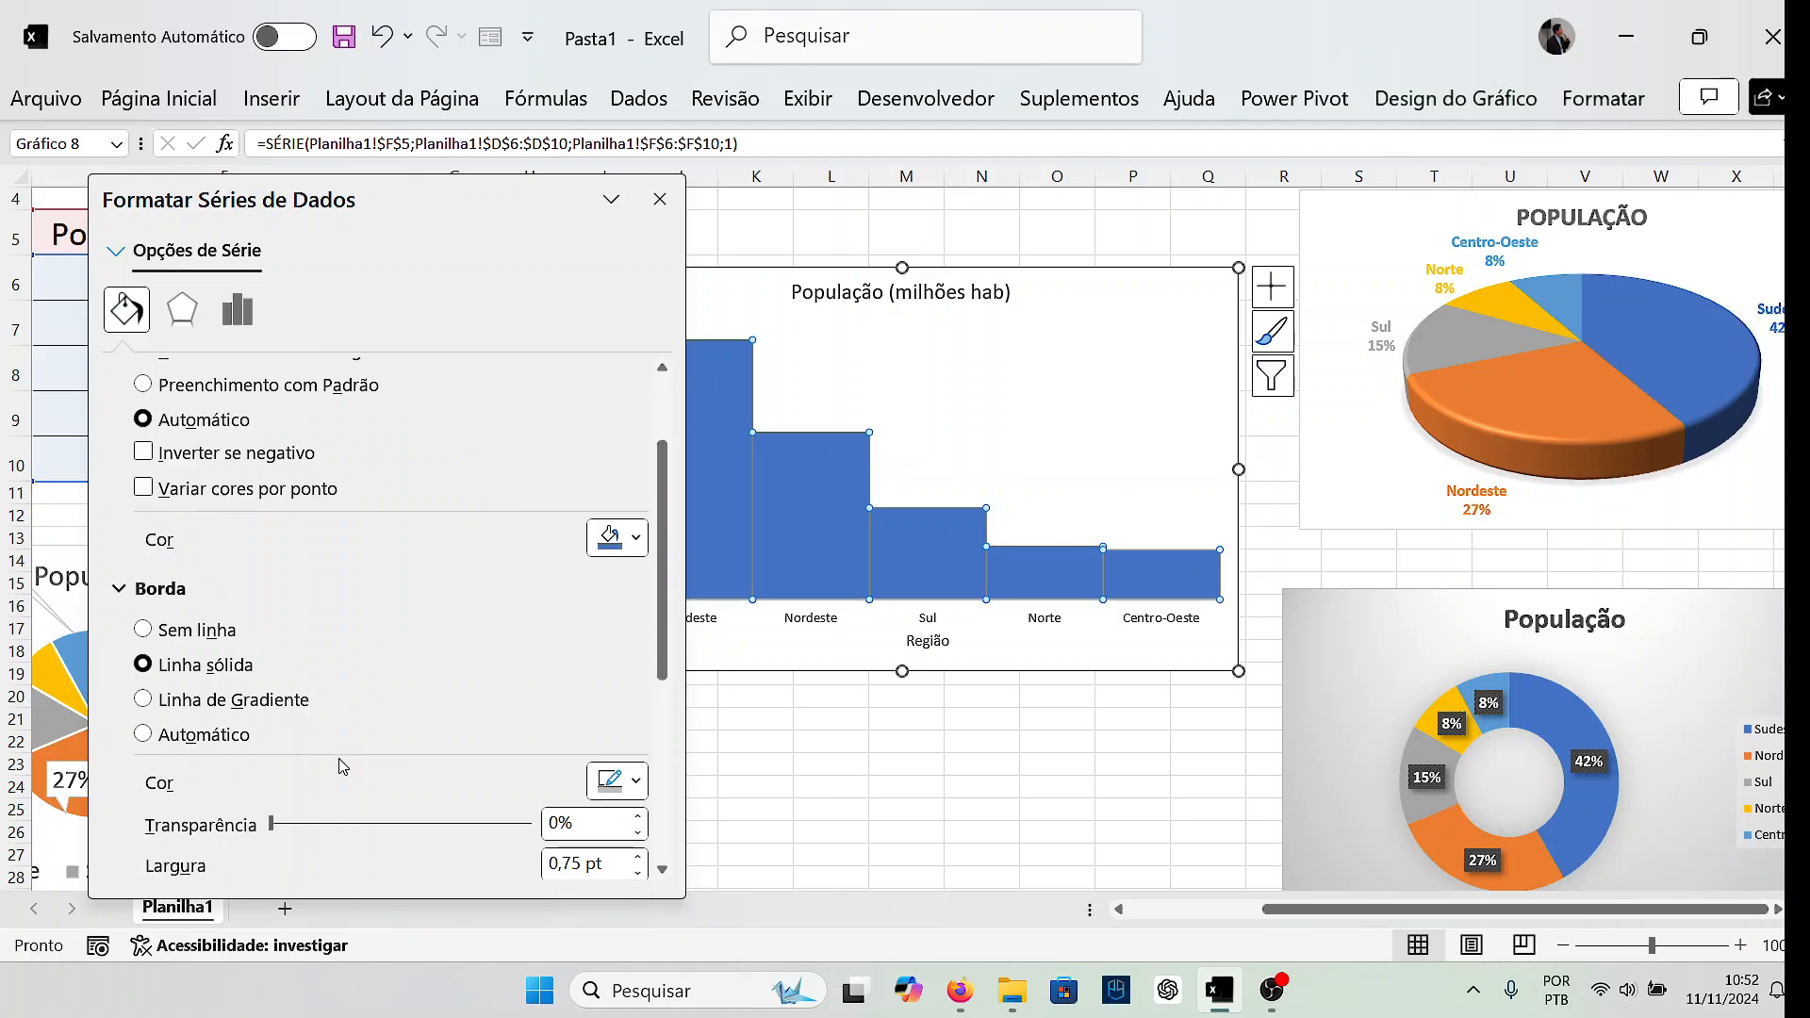
pyautogui.click(637, 783)
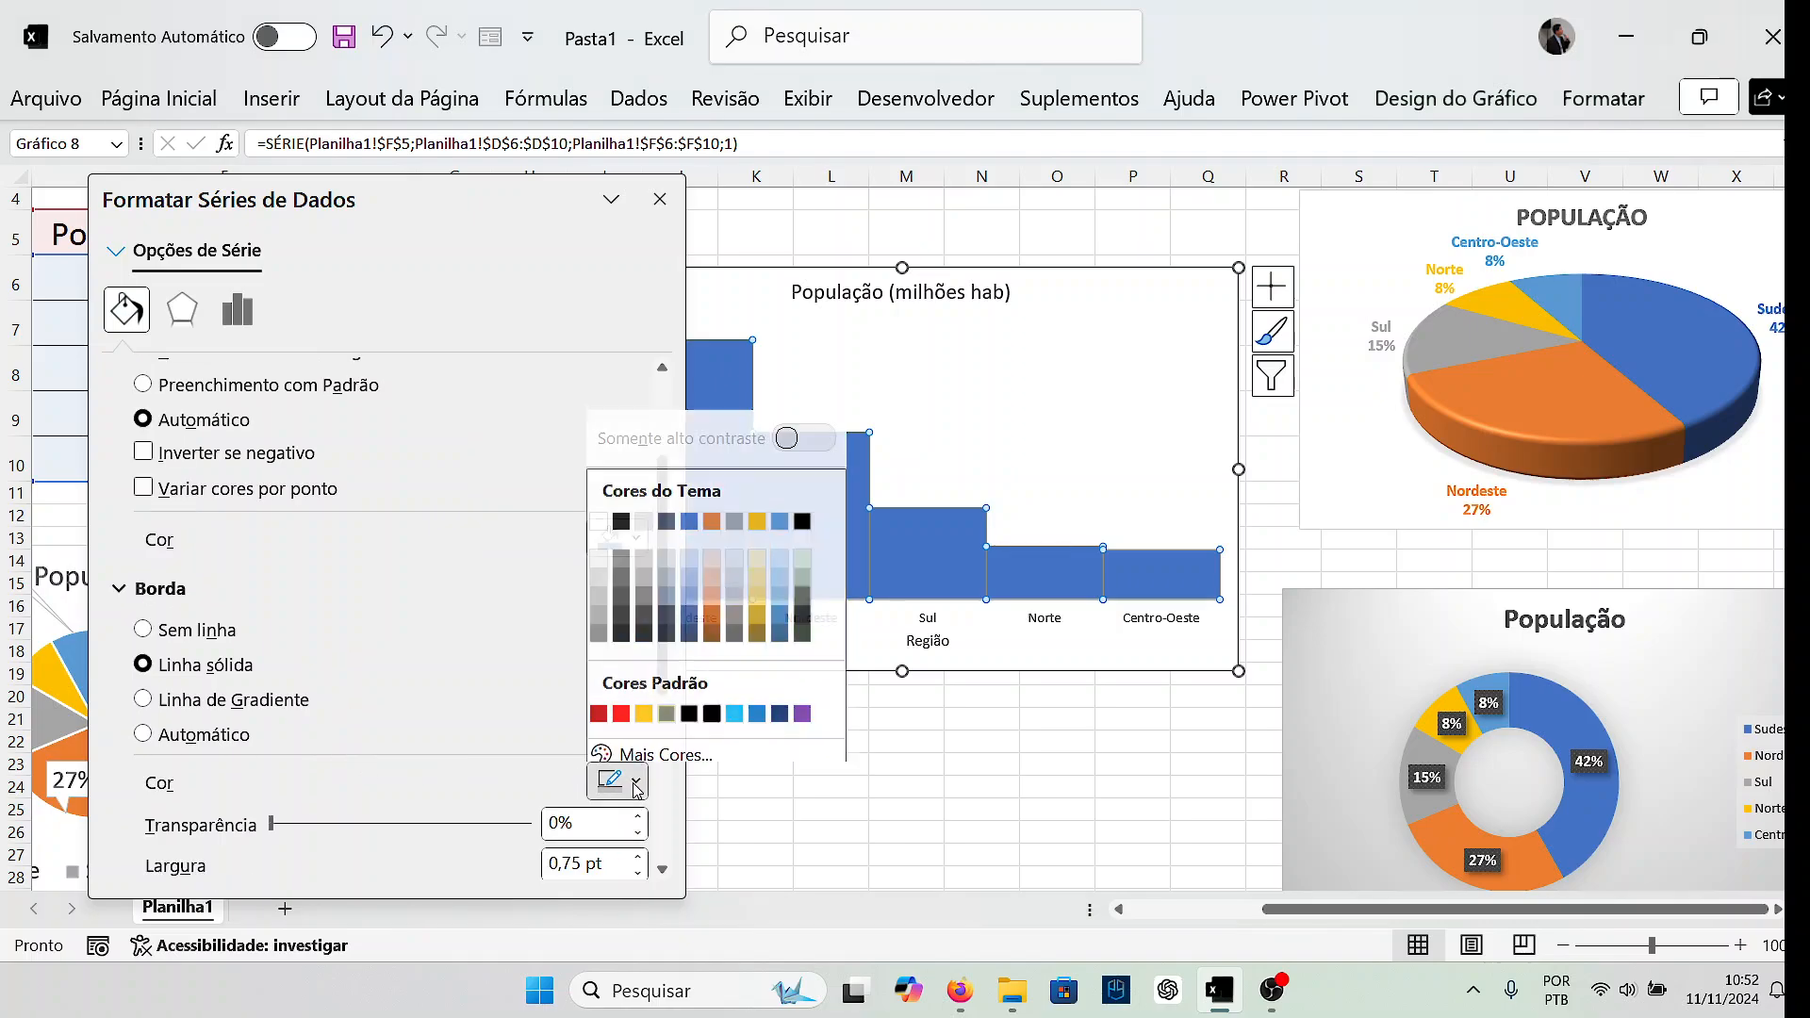
pyautogui.click(621, 707)
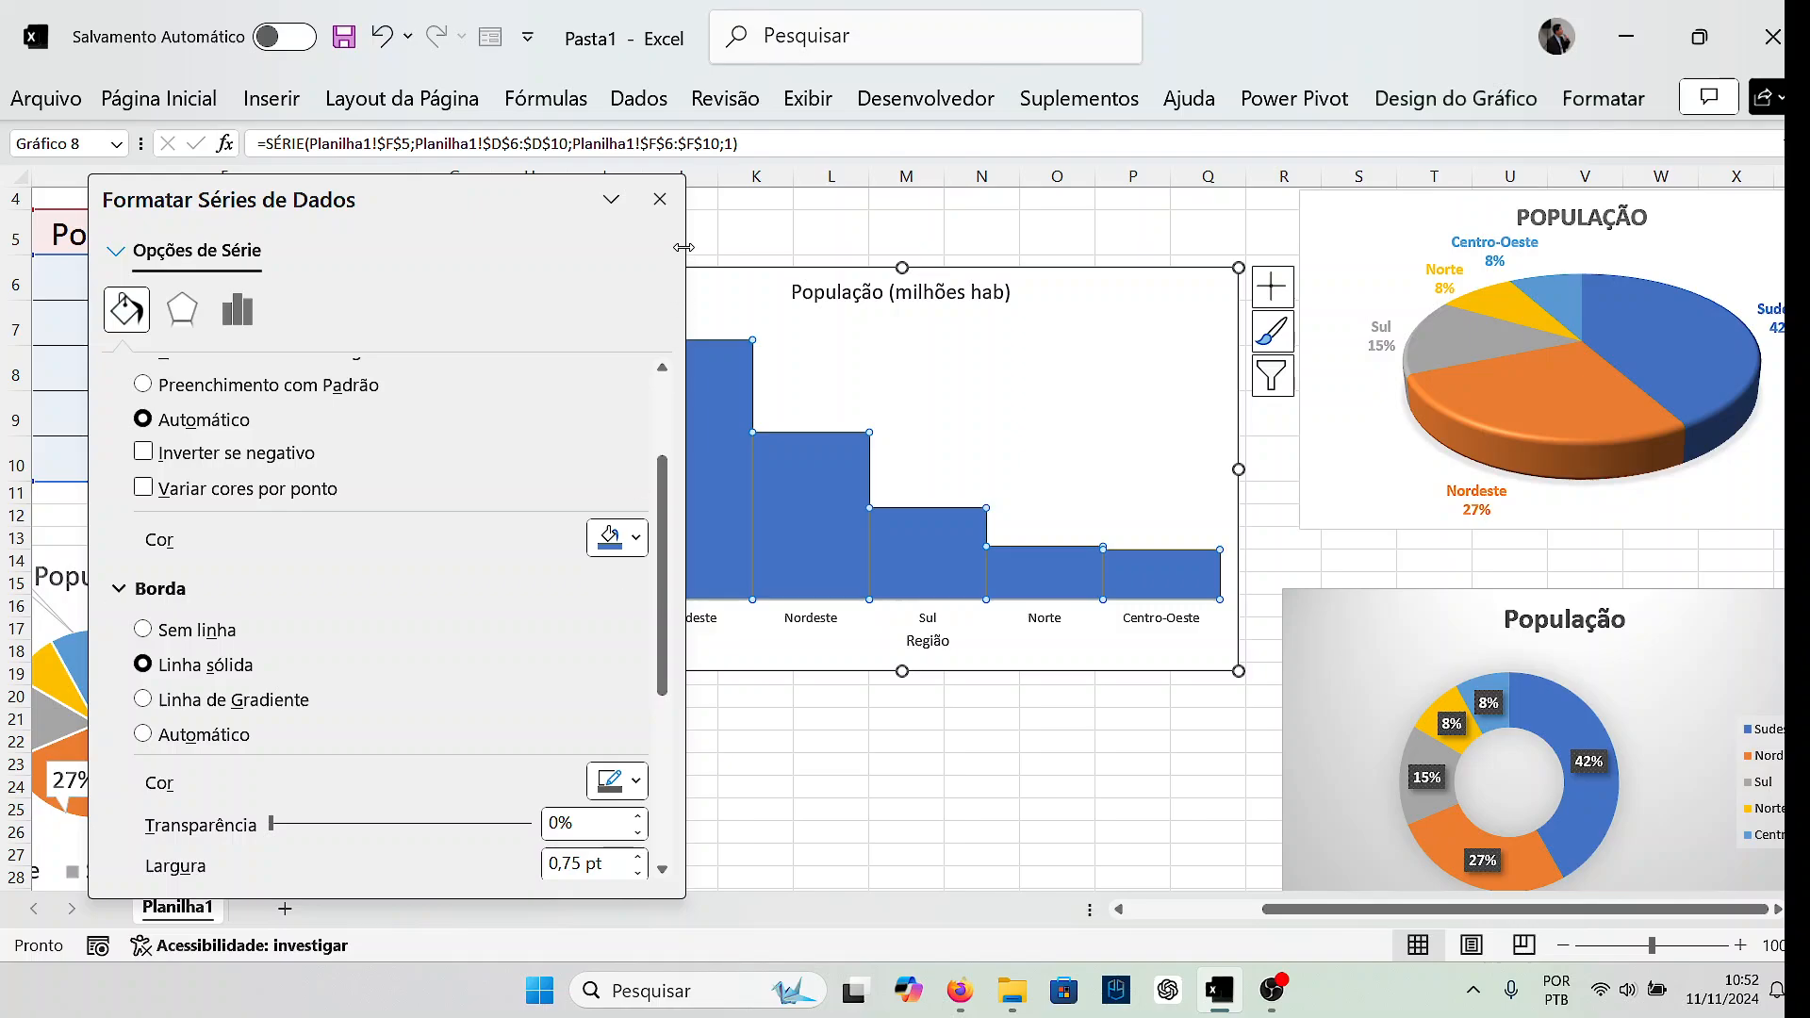
pyautogui.click(660, 199)
pyautogui.click(855, 768)
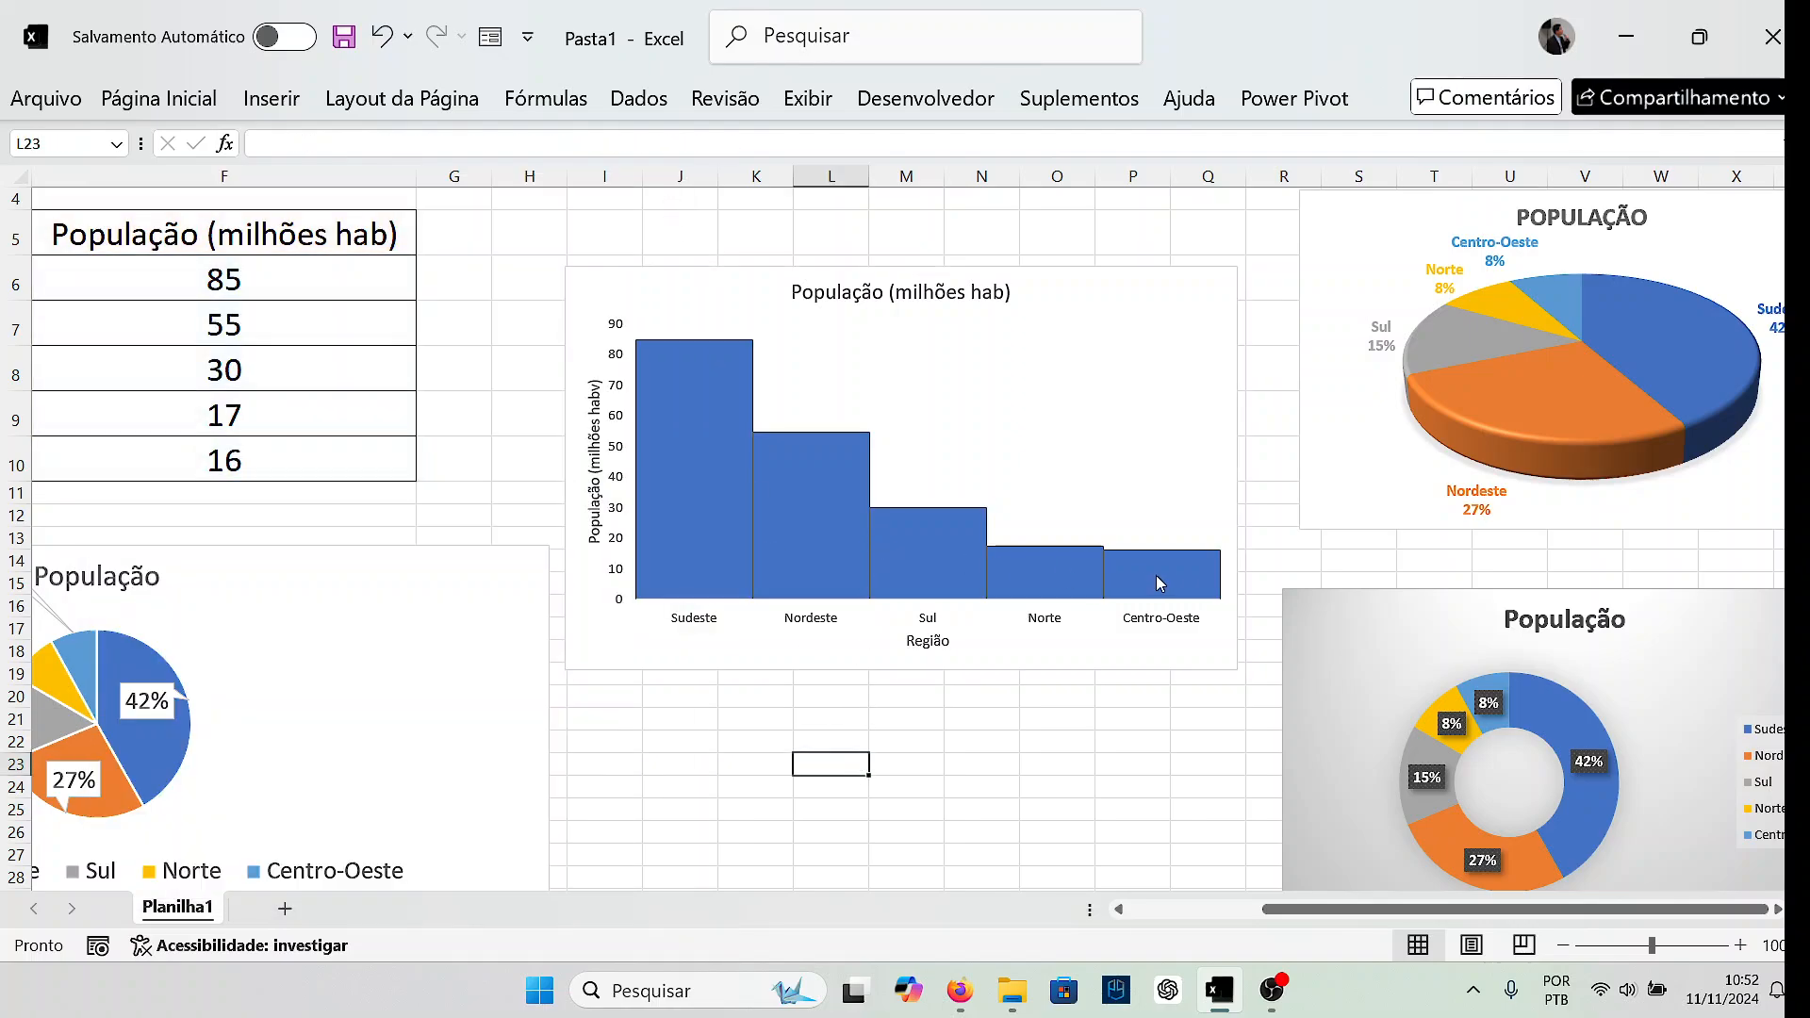
# Set all the text of the População (milhões hab) column chart to font size 11 and deselect the chart.
pyautogui.moveTo(828, 560)
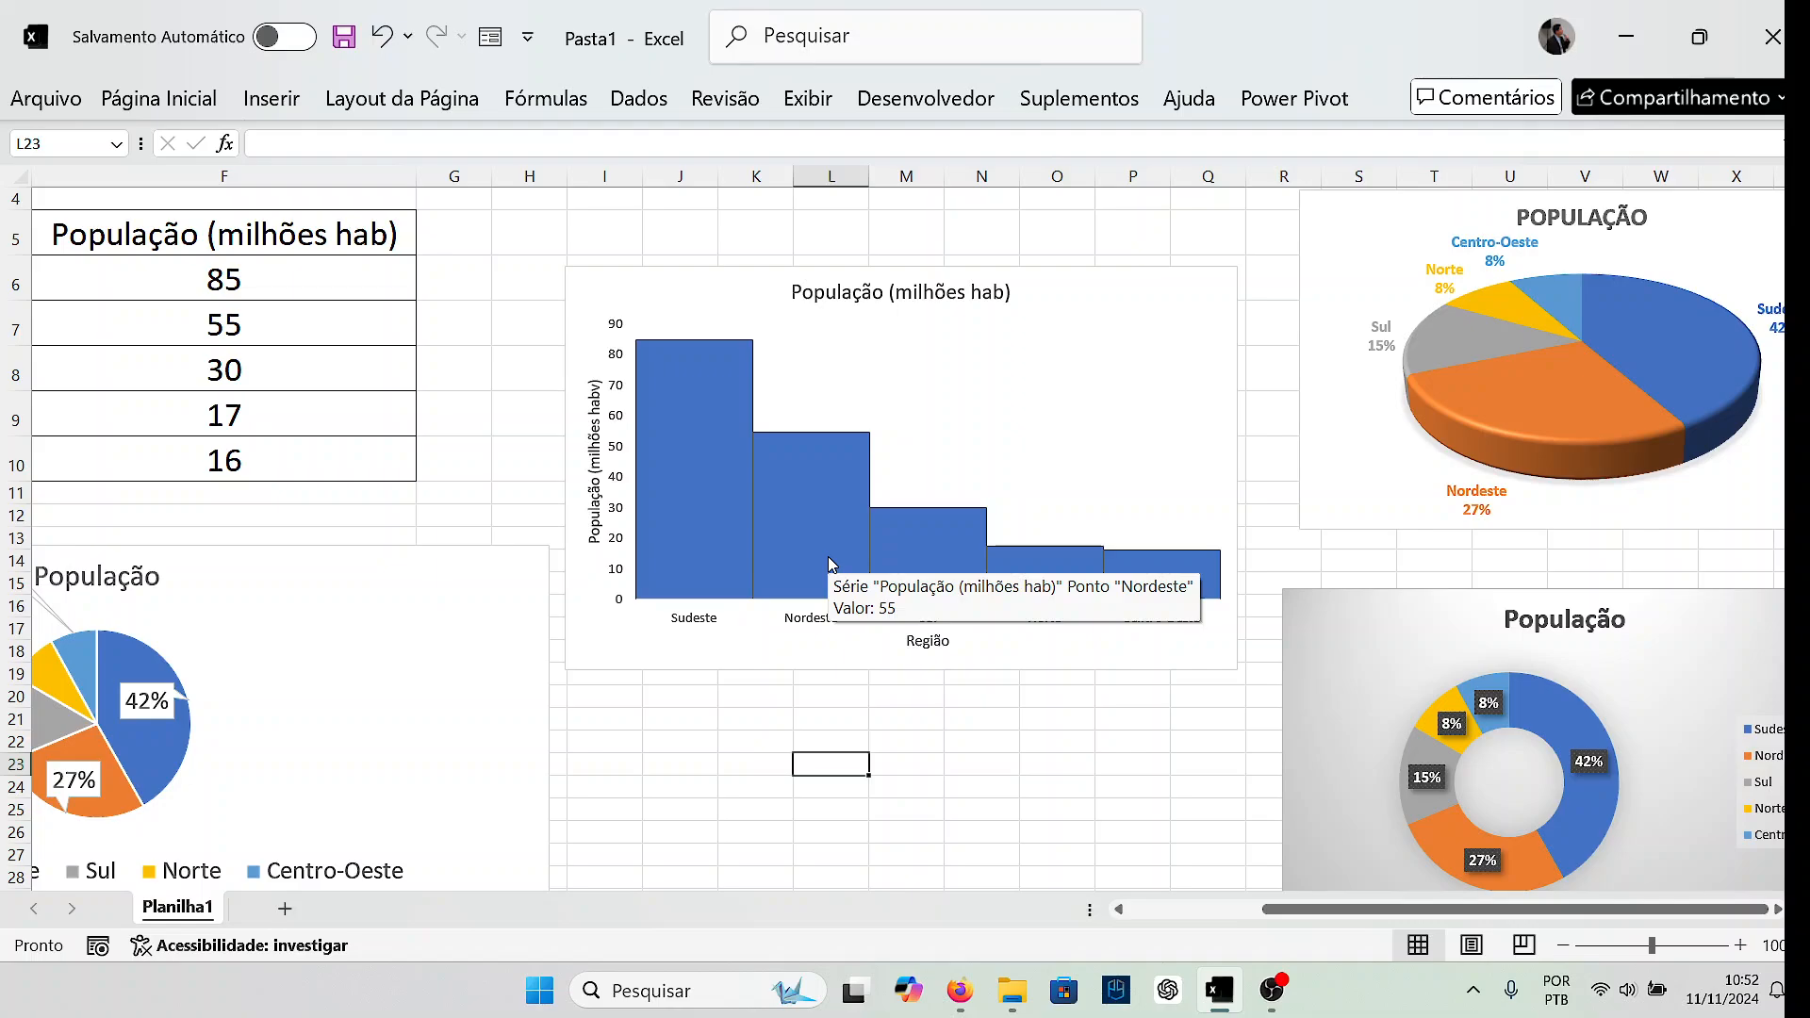
pyautogui.click(765, 272)
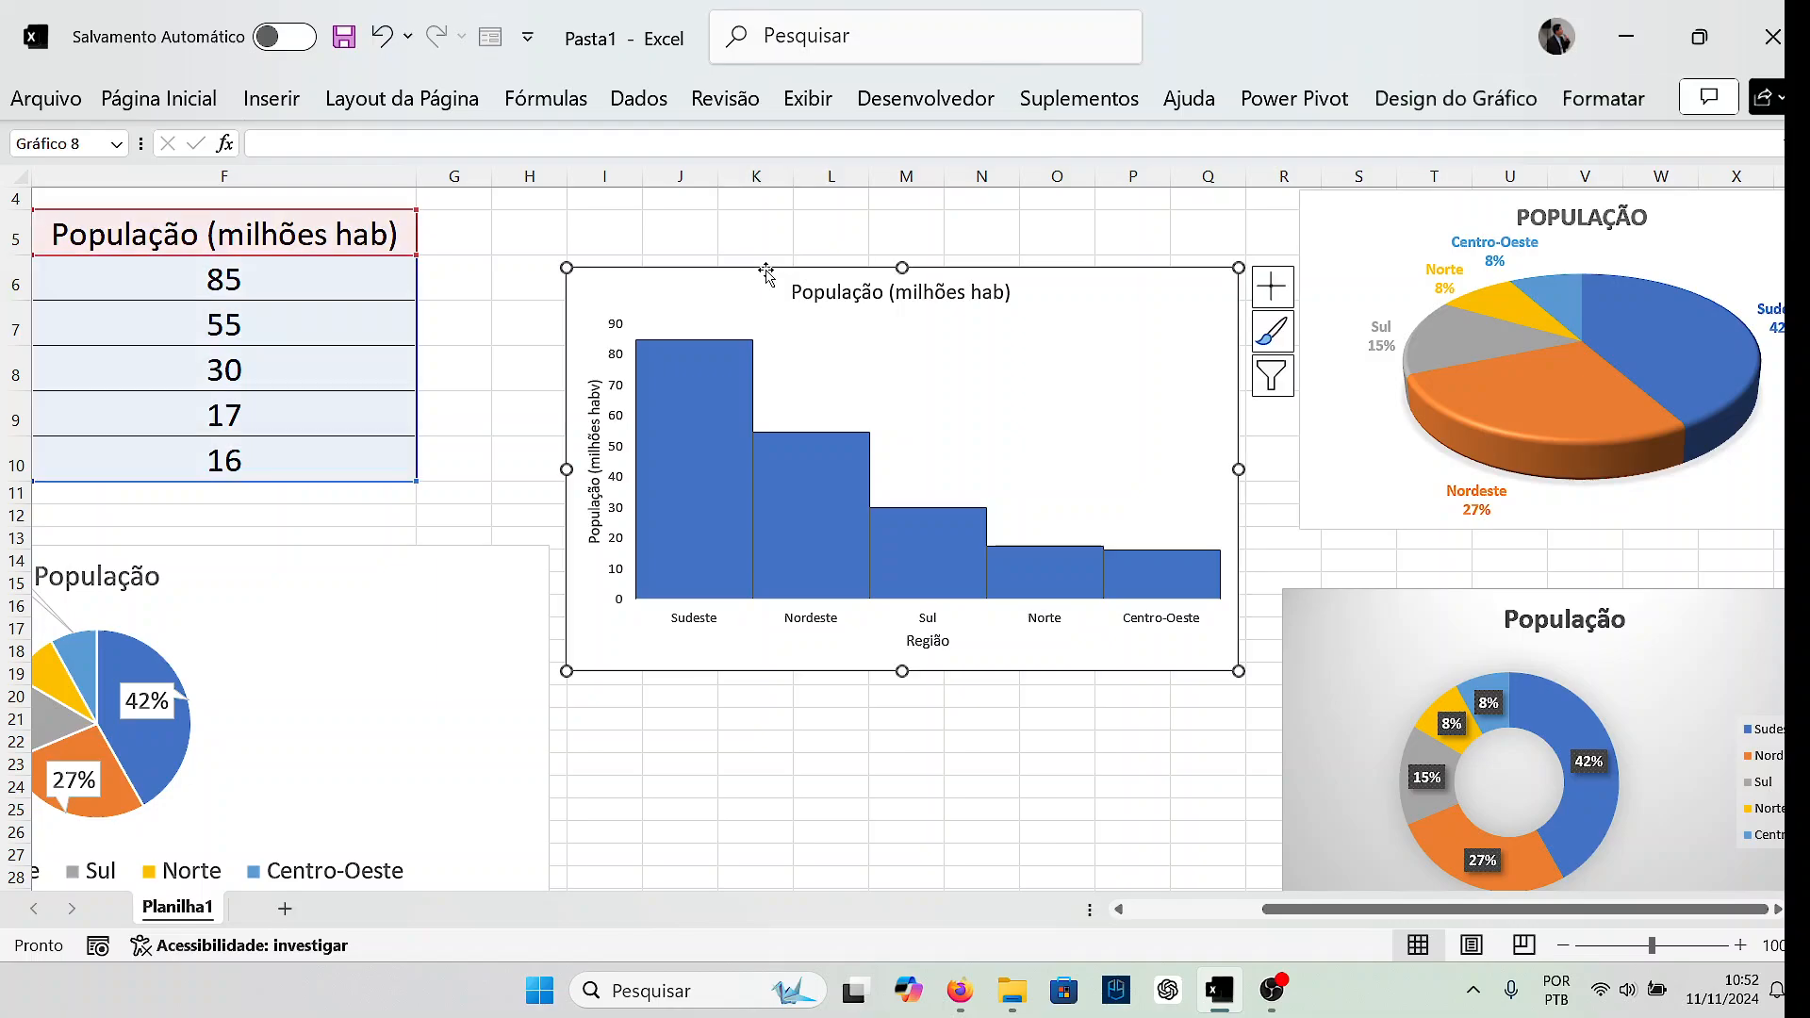
pyautogui.click(215, 104)
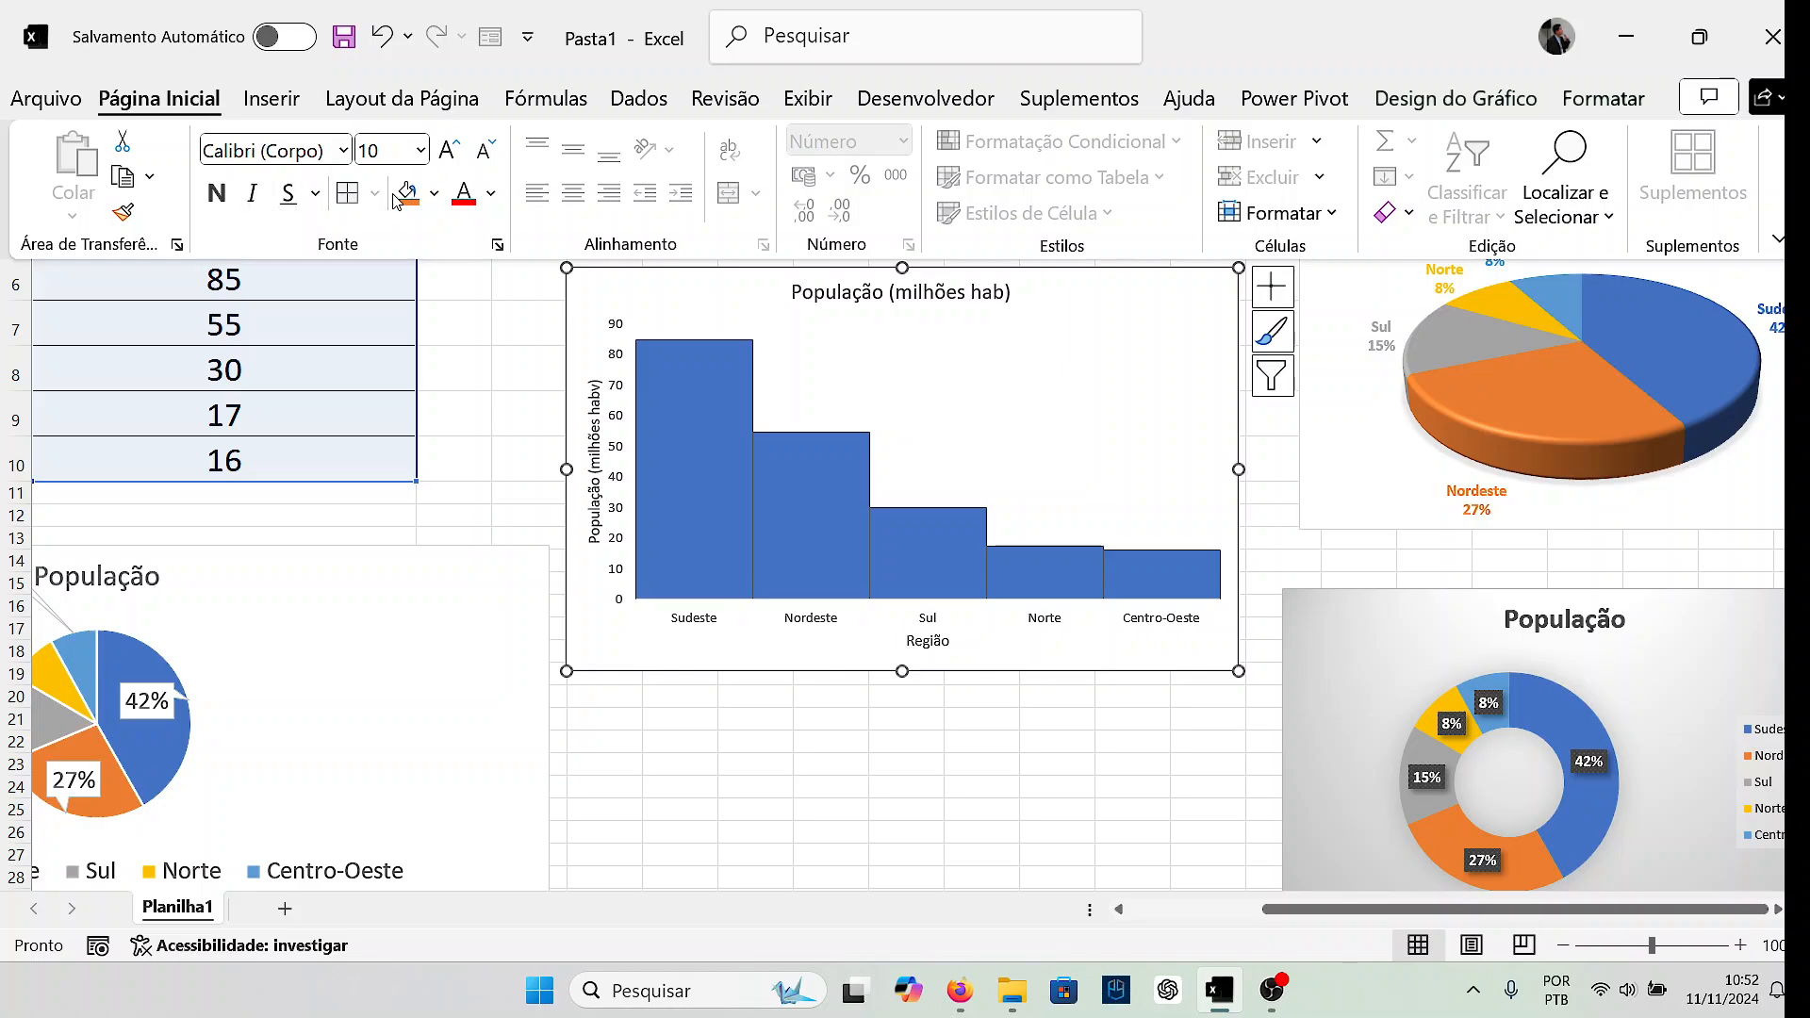
pyautogui.click(420, 150)
pyautogui.click(400, 320)
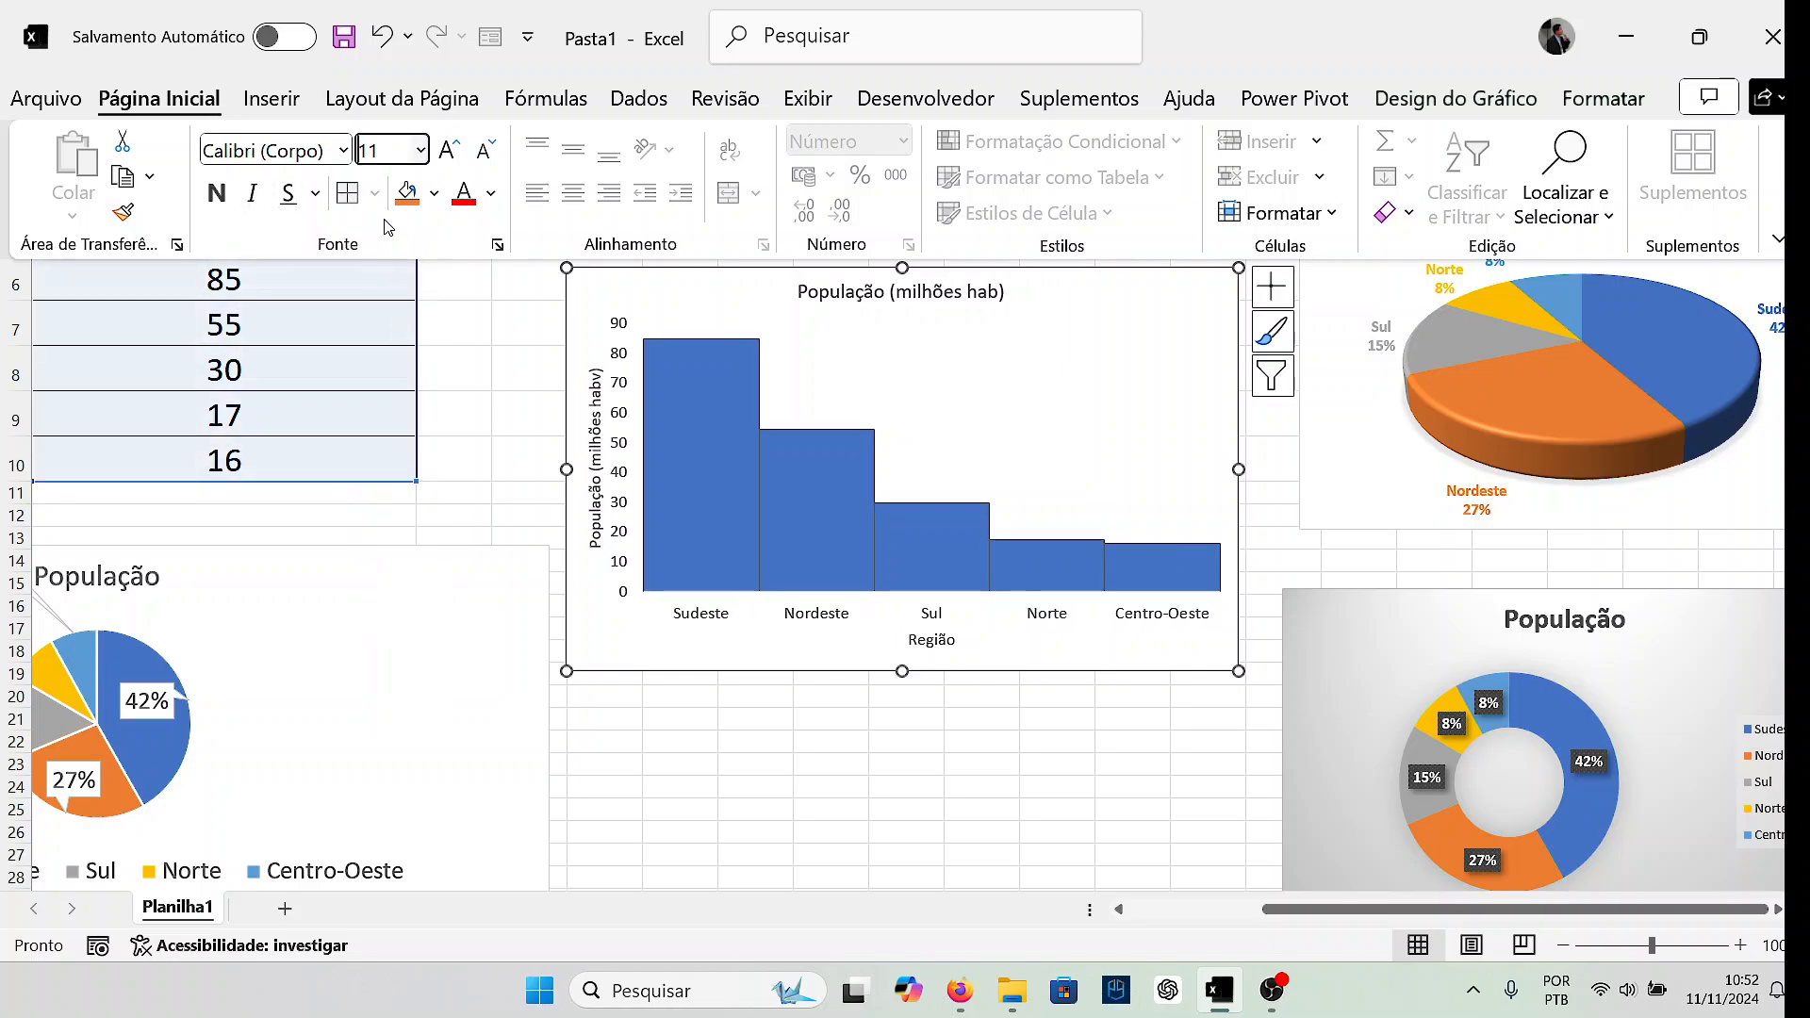
pyautogui.click(422, 150)
pyautogui.click(396, 319)
pyautogui.click(606, 284)
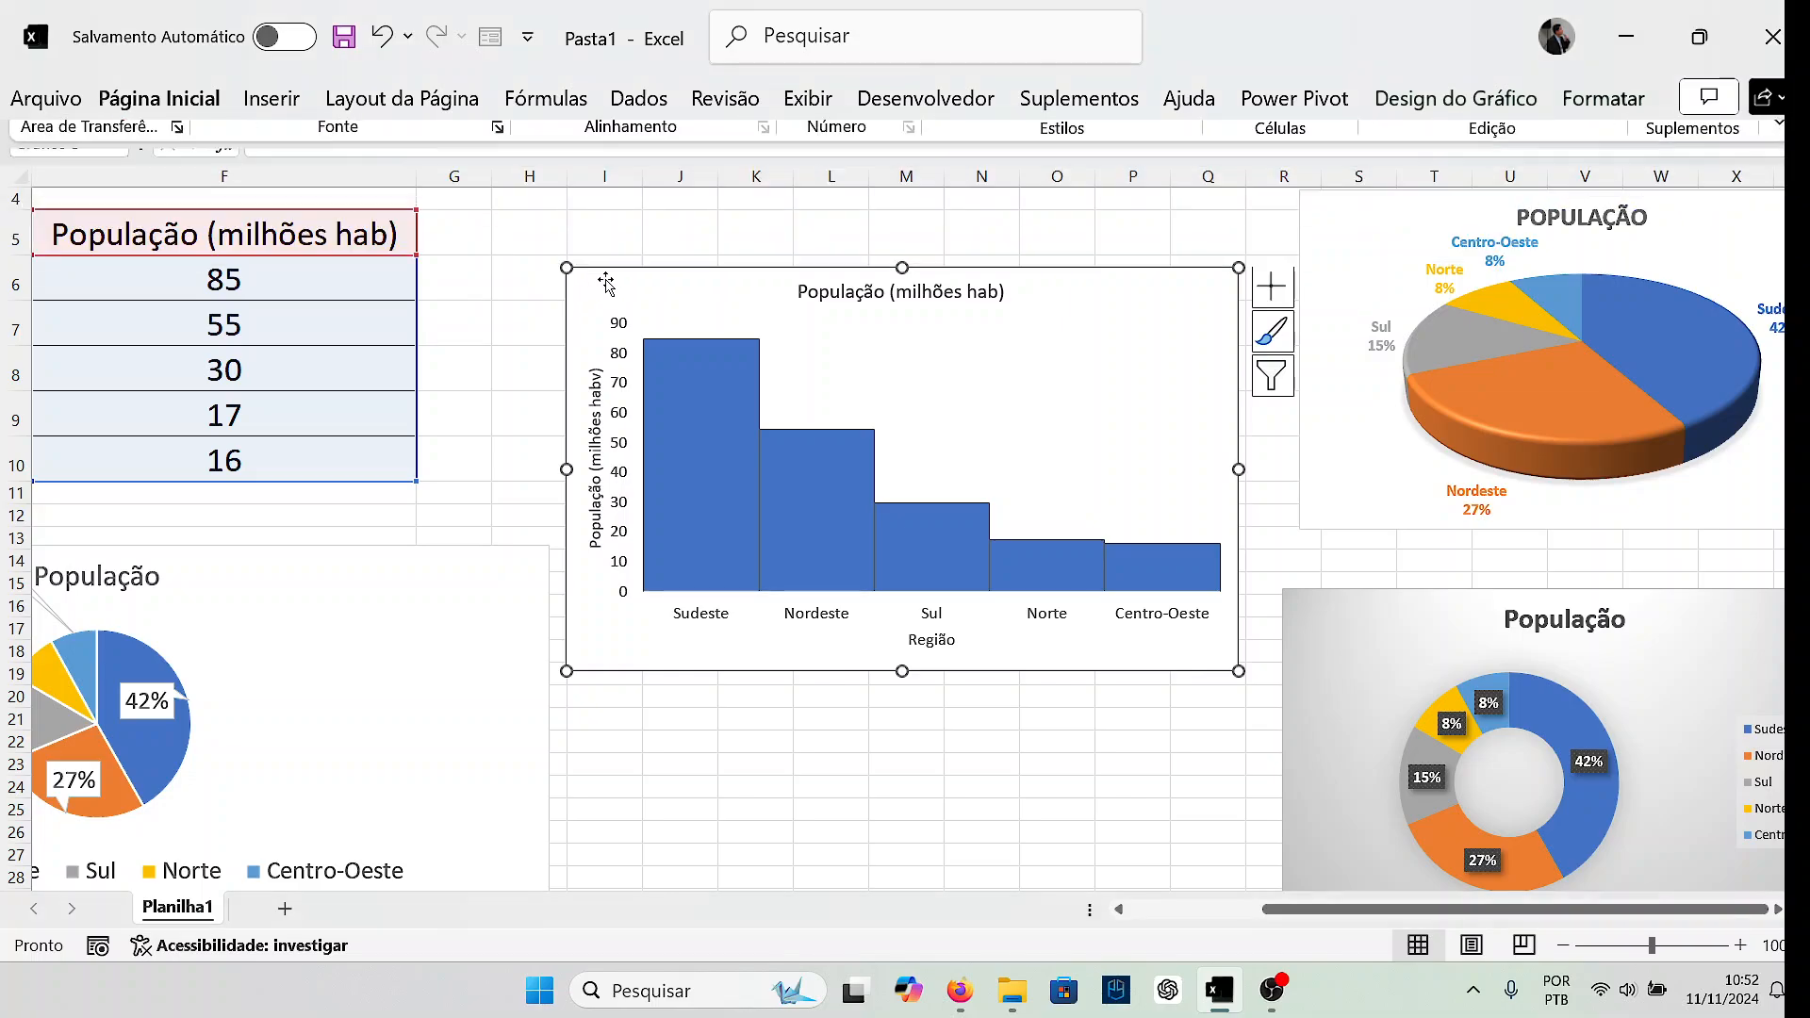
pyautogui.click(158, 98)
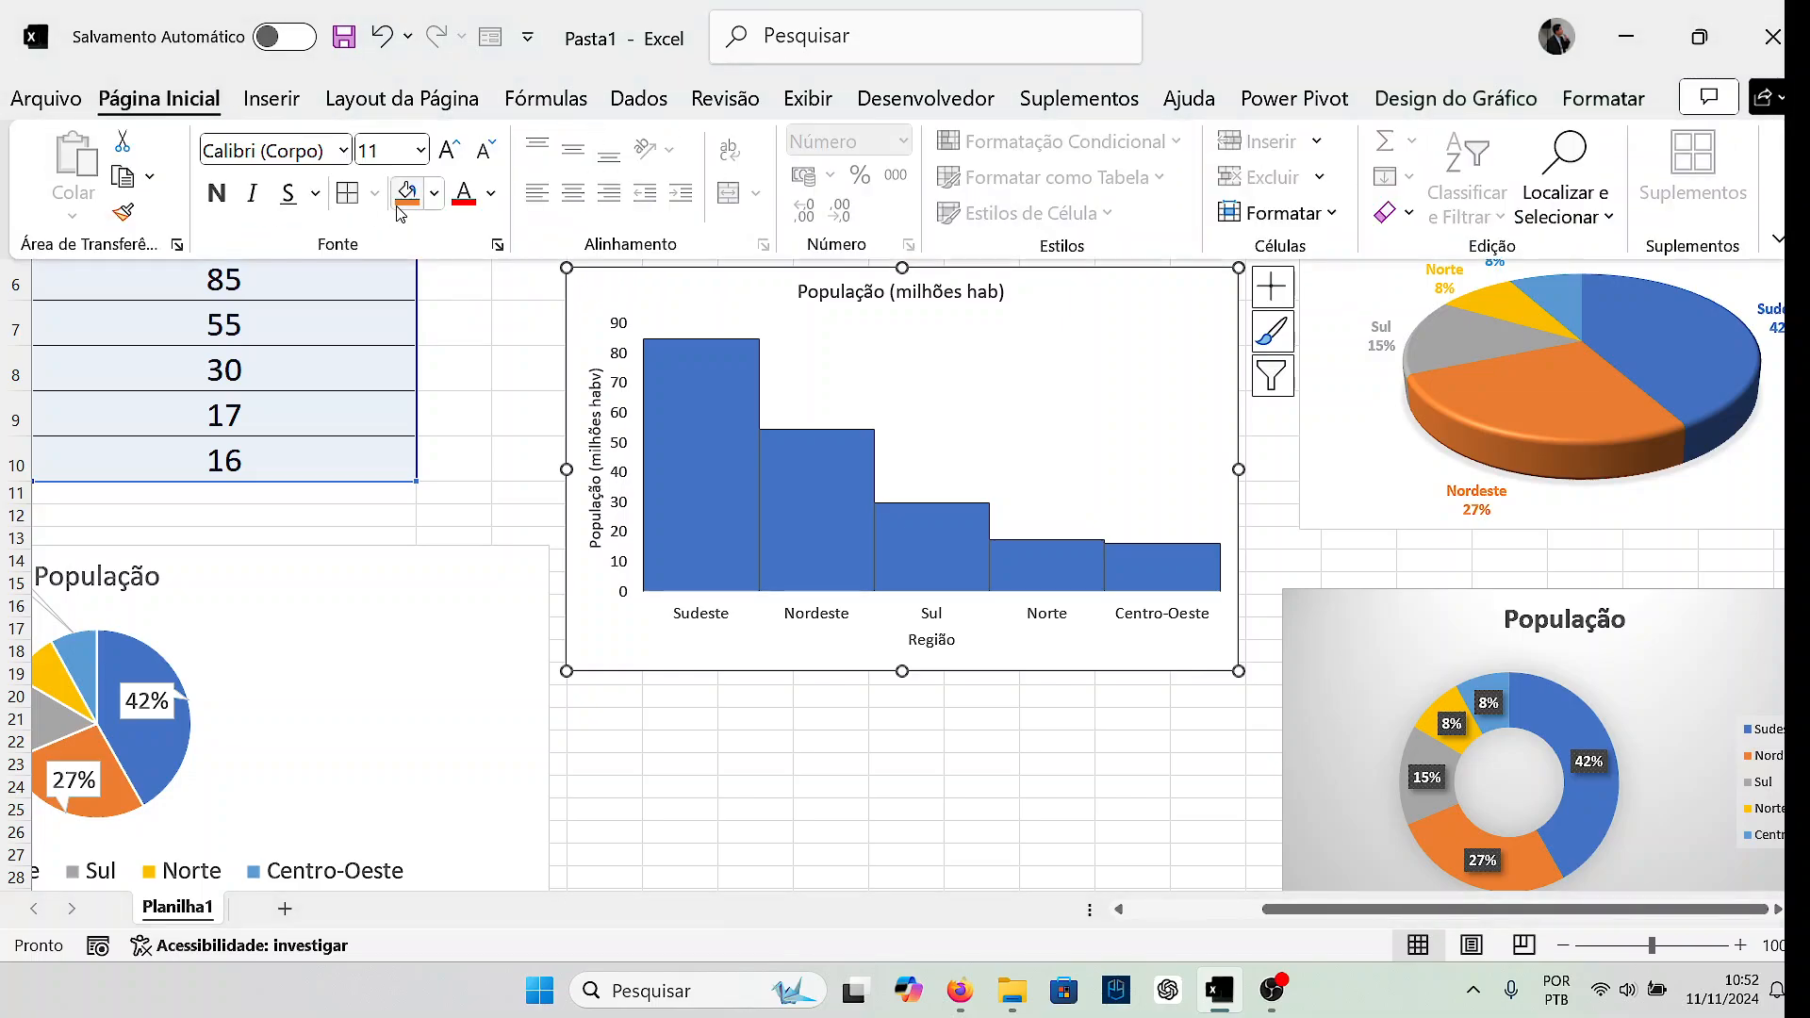
pyautogui.click(420, 150)
pyautogui.click(415, 324)
pyautogui.click(863, 521)
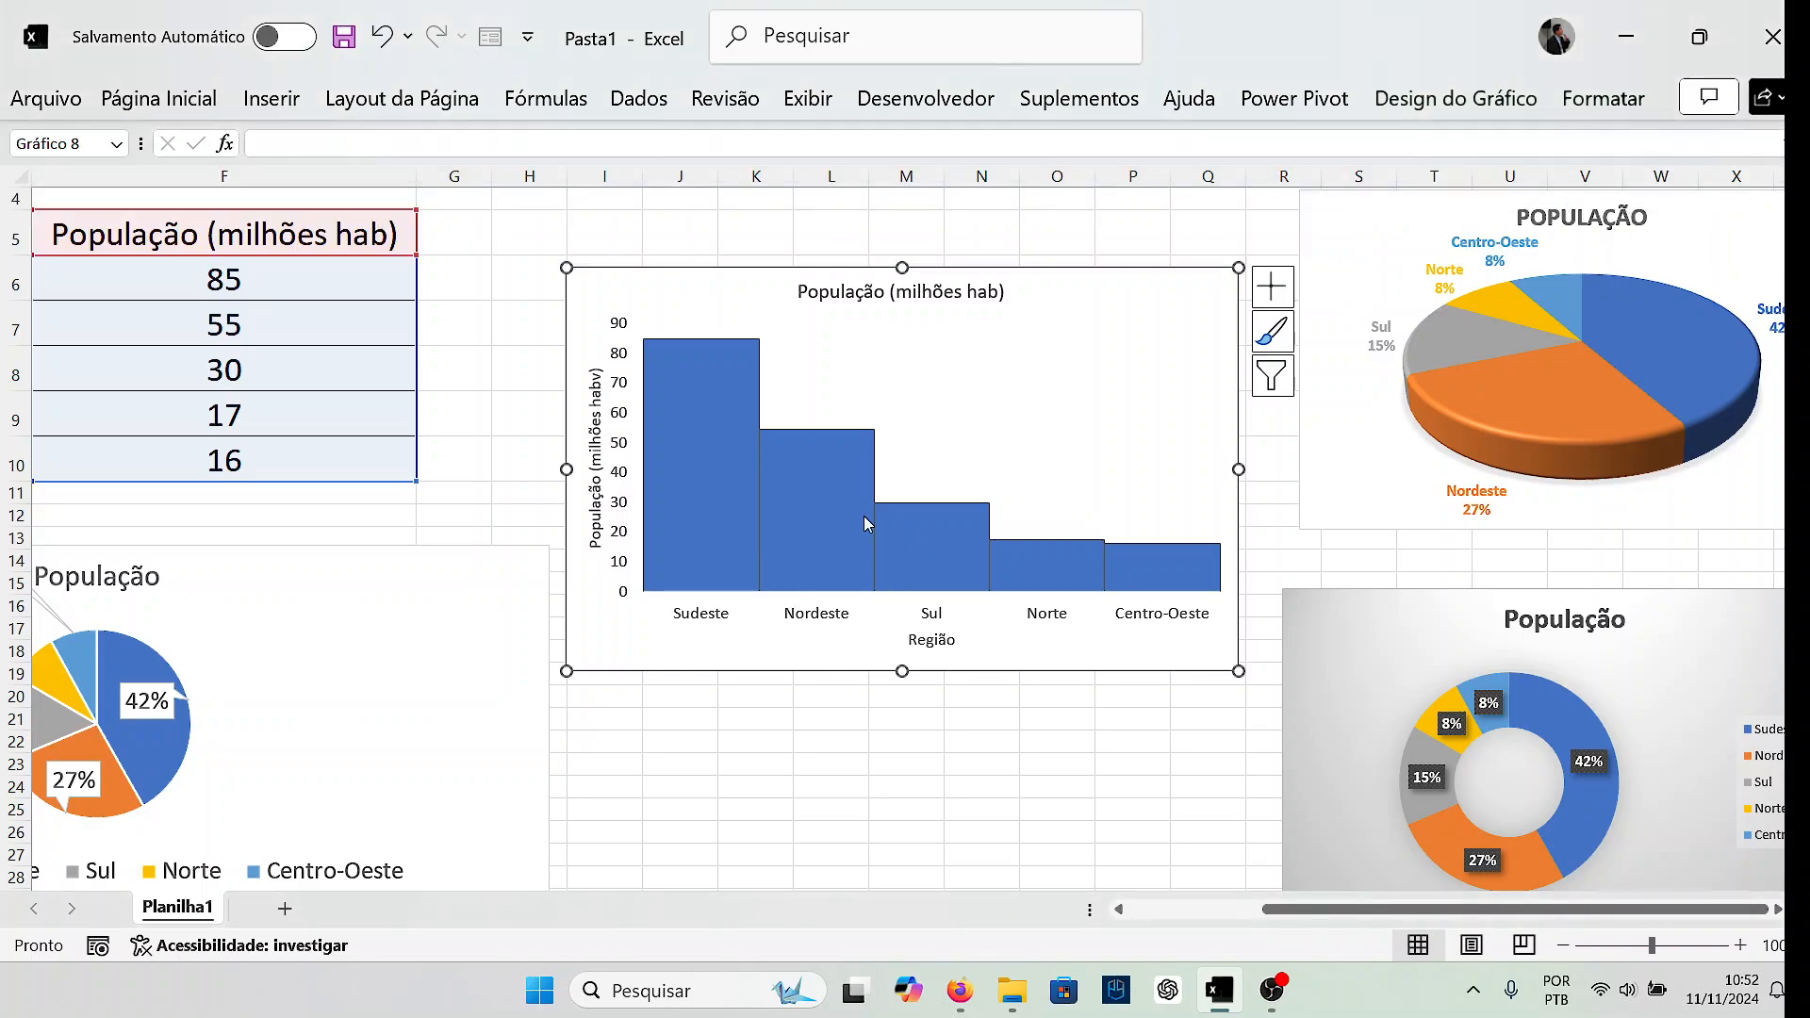
pyautogui.click(905, 742)
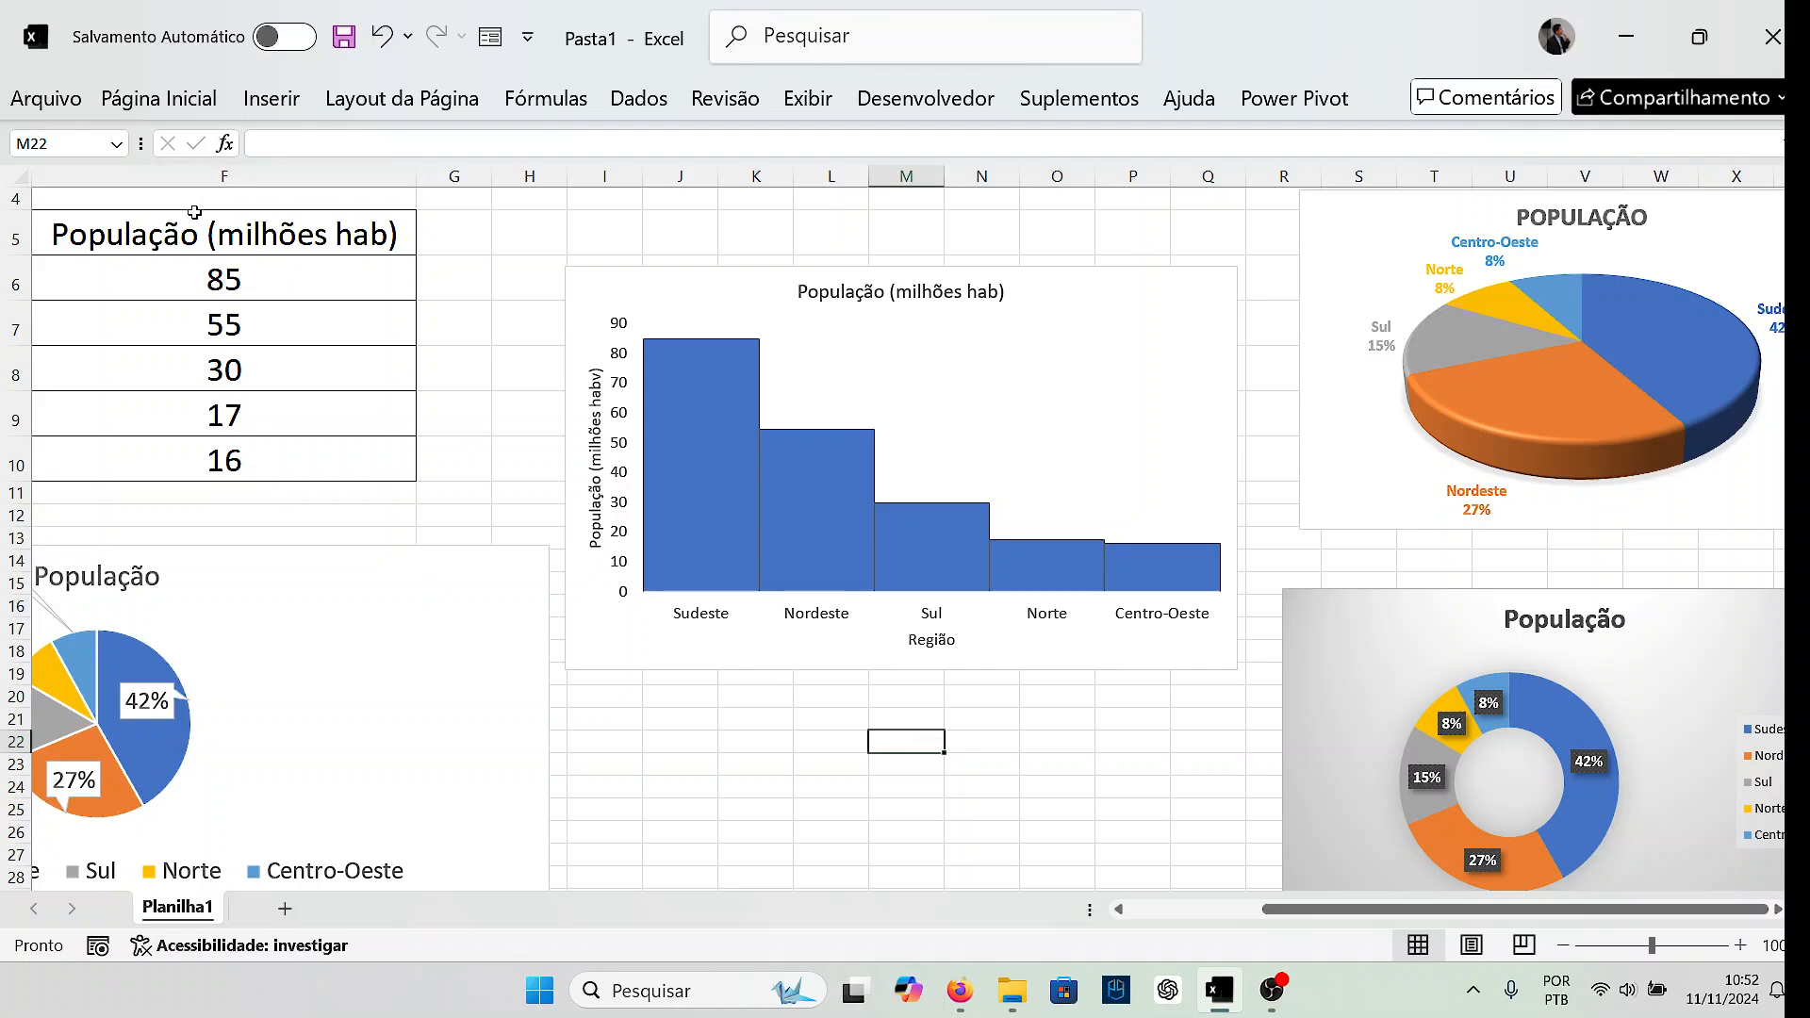
# Insert a clustered 2-D bar chart from the Região and População (milhões hab) columns, rows 5 to 10.
pyautogui.doubleClick(1119, 910)
pyautogui.click(1120, 910)
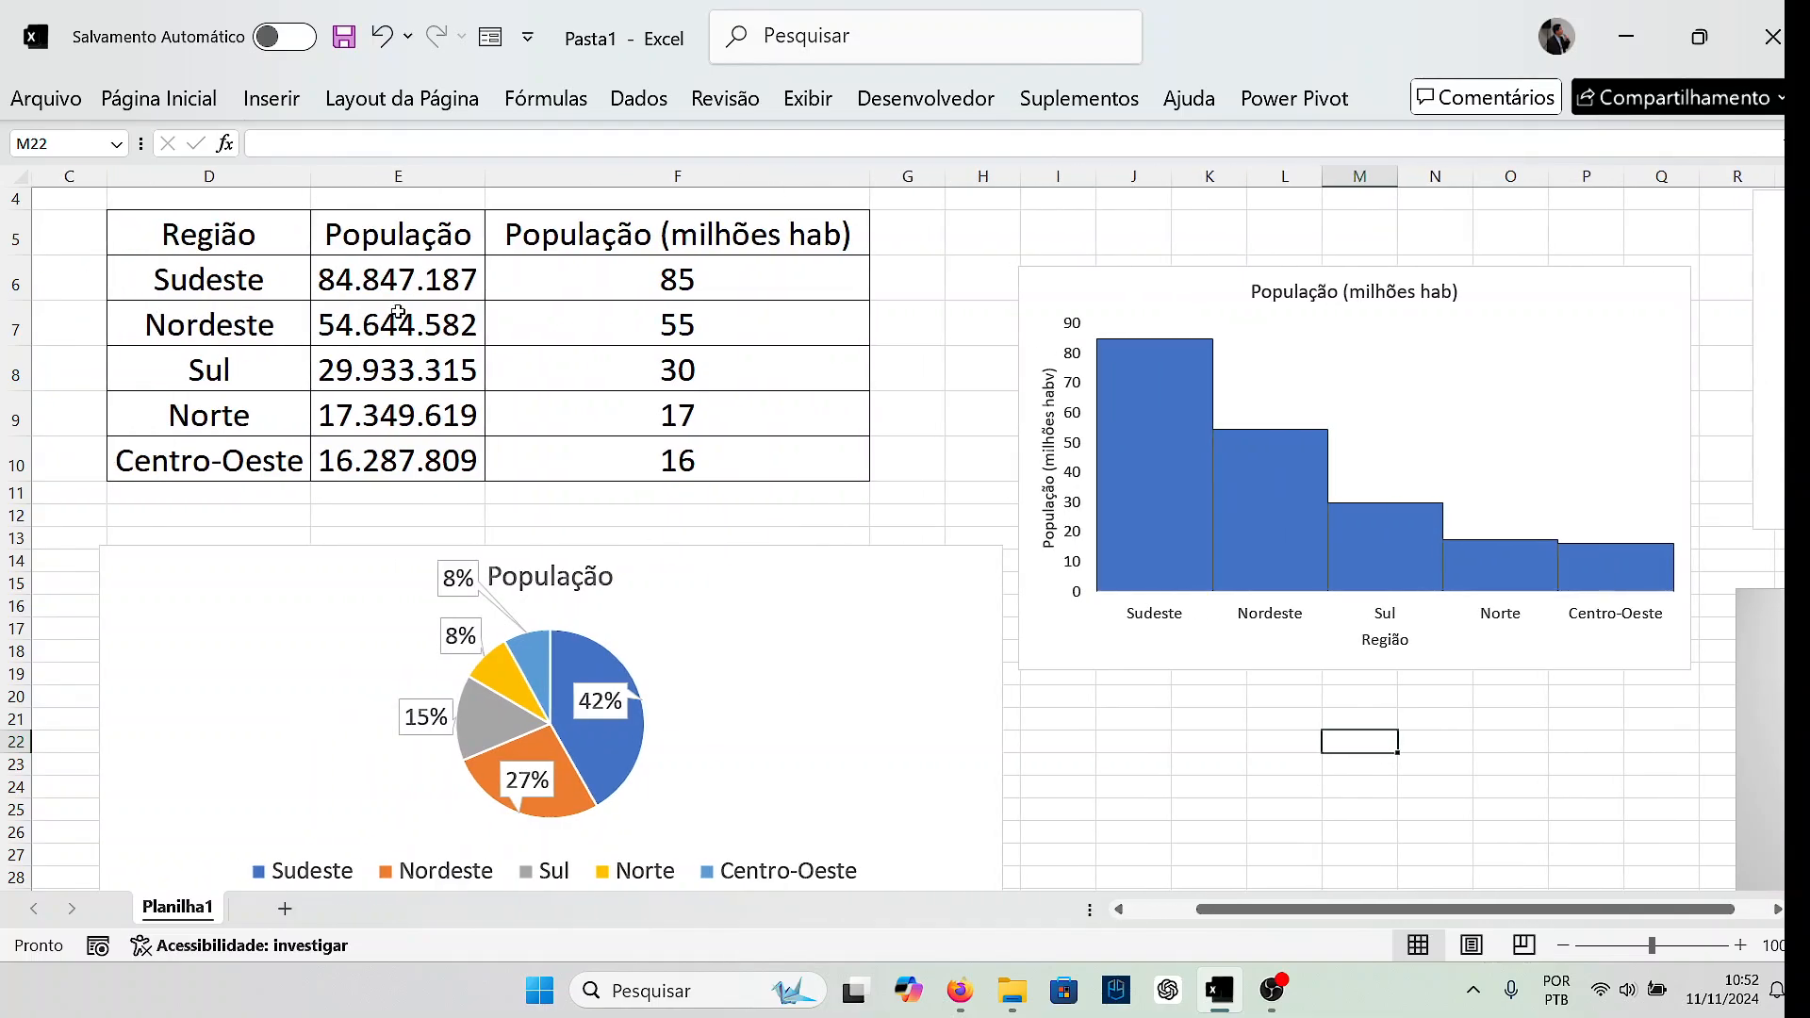
pyautogui.moveTo(236, 231); pyautogui.dragTo(236, 462)
pyautogui.moveTo(697, 232); pyautogui.dragTo(698, 460)
pyautogui.click(271, 98)
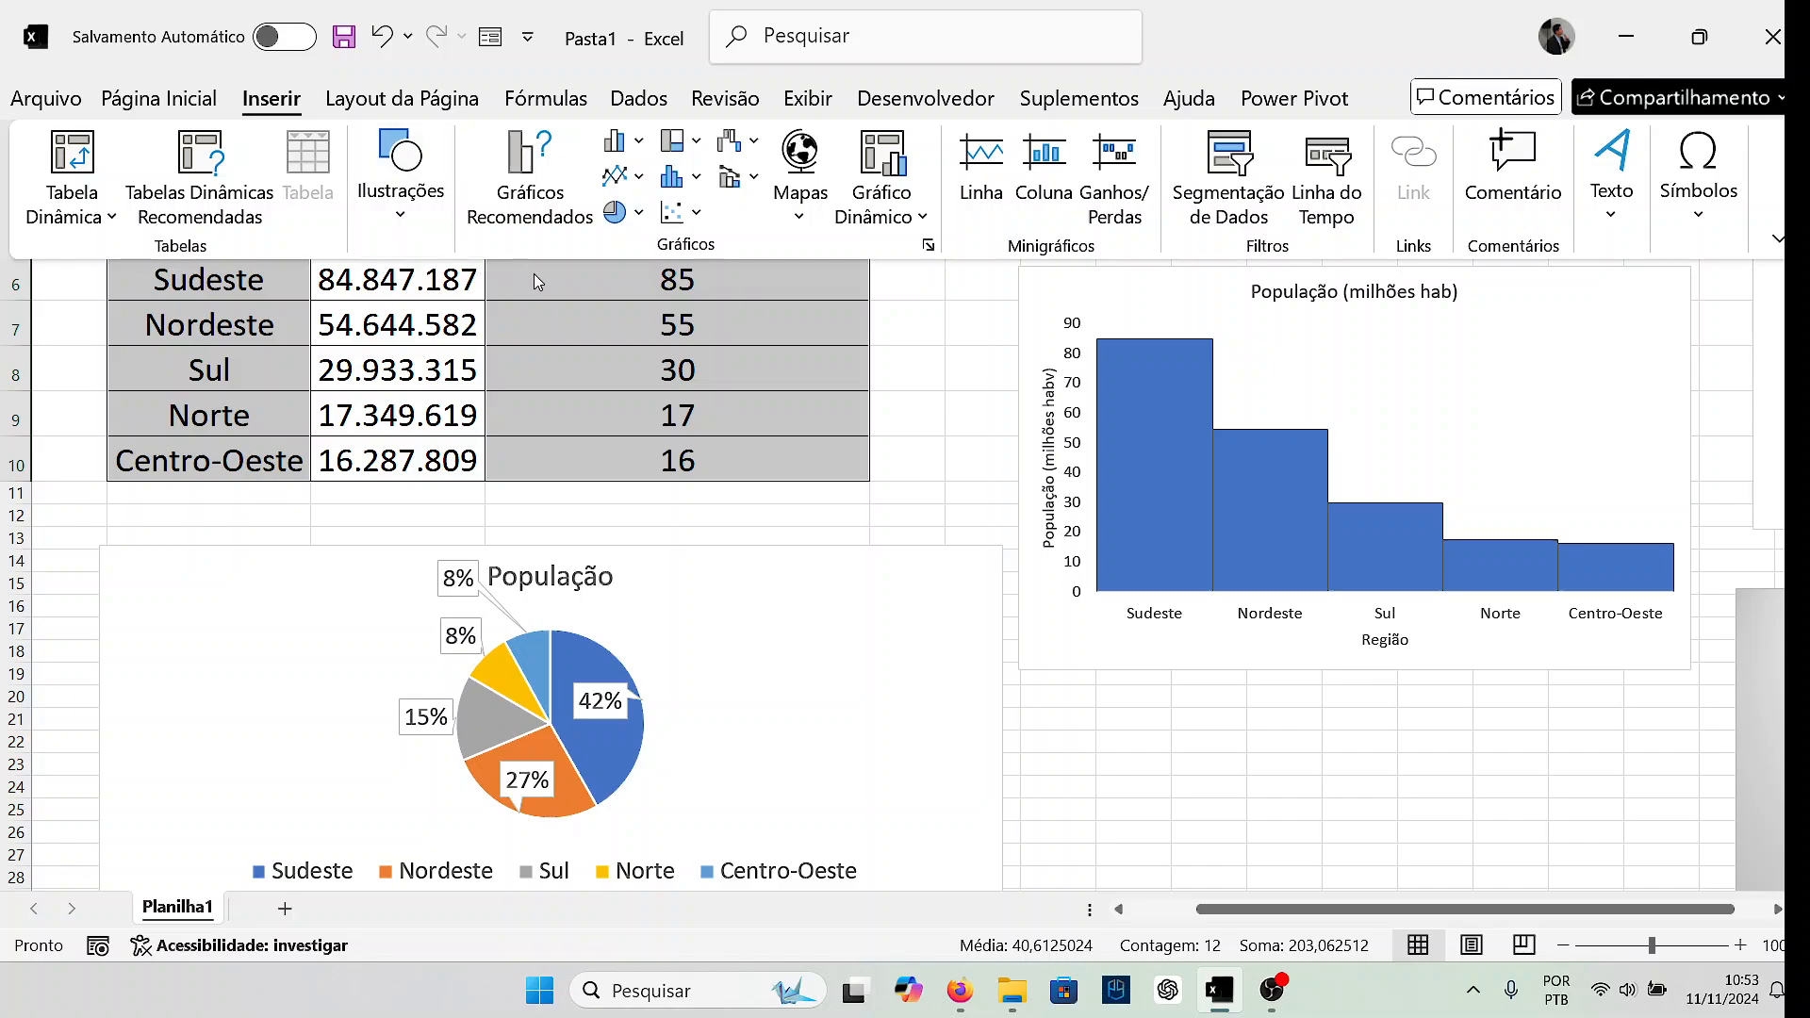
pyautogui.click(640, 142)
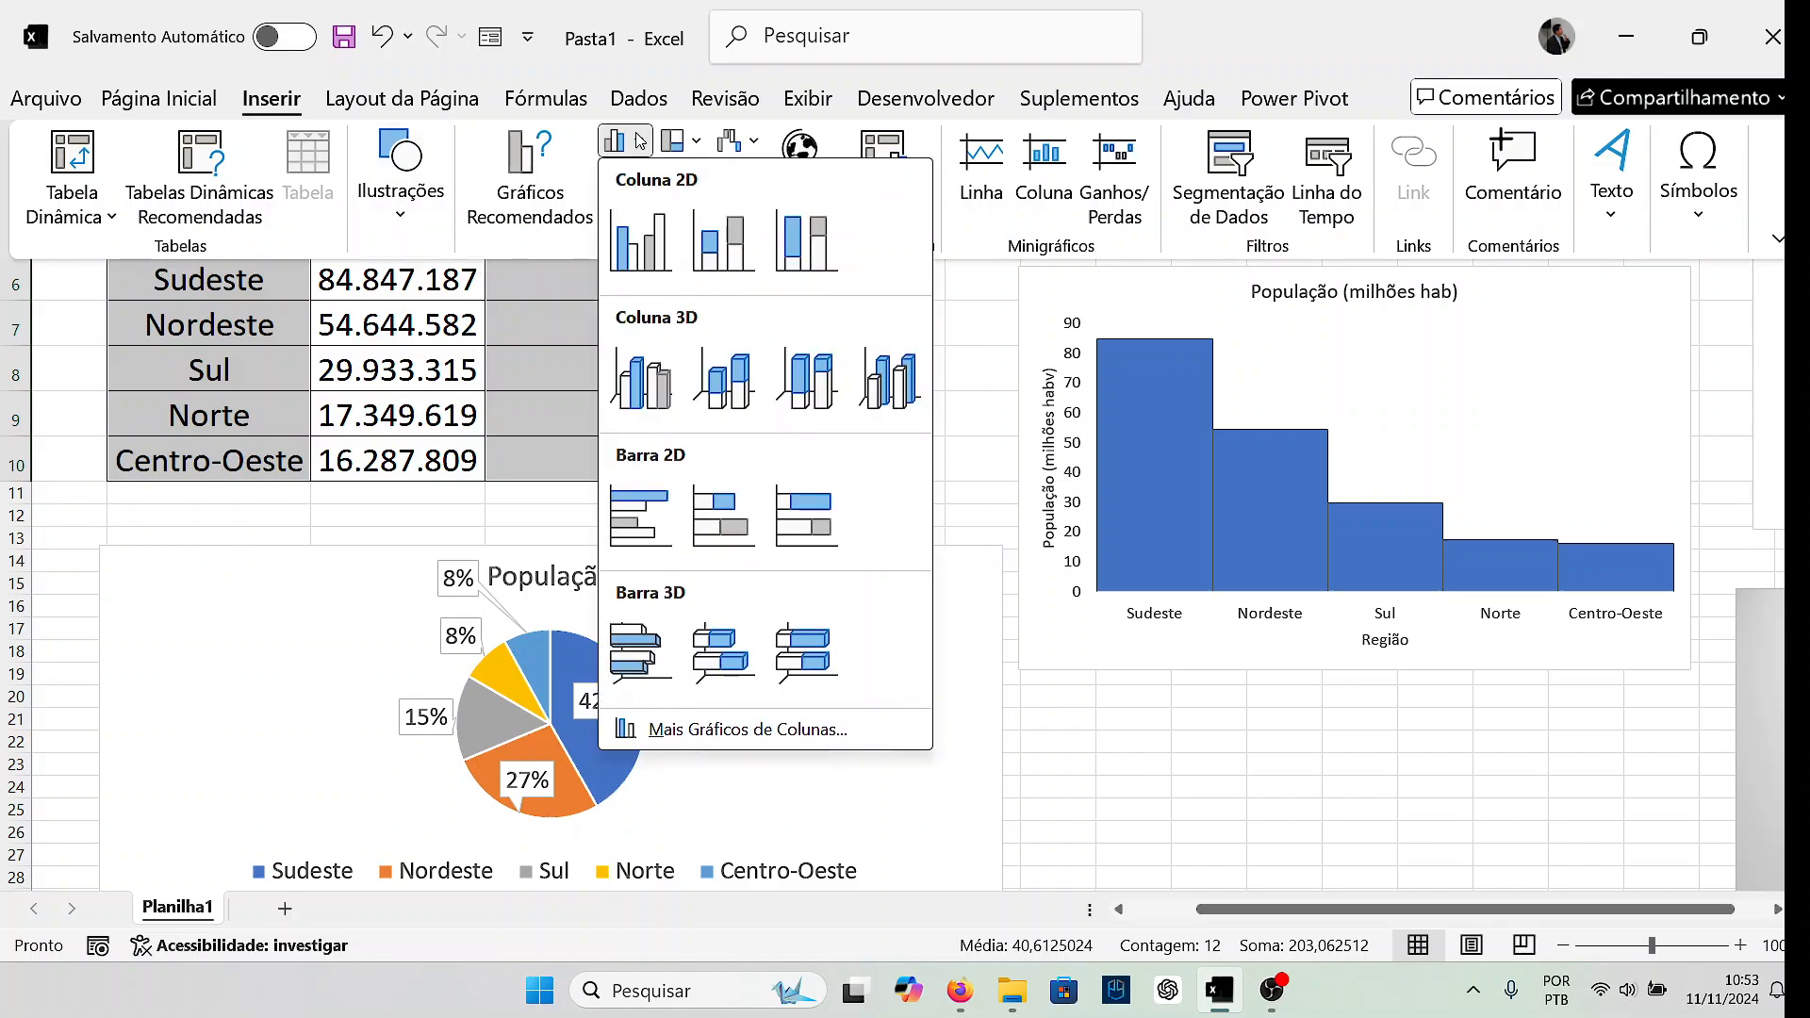
pyautogui.click(650, 512)
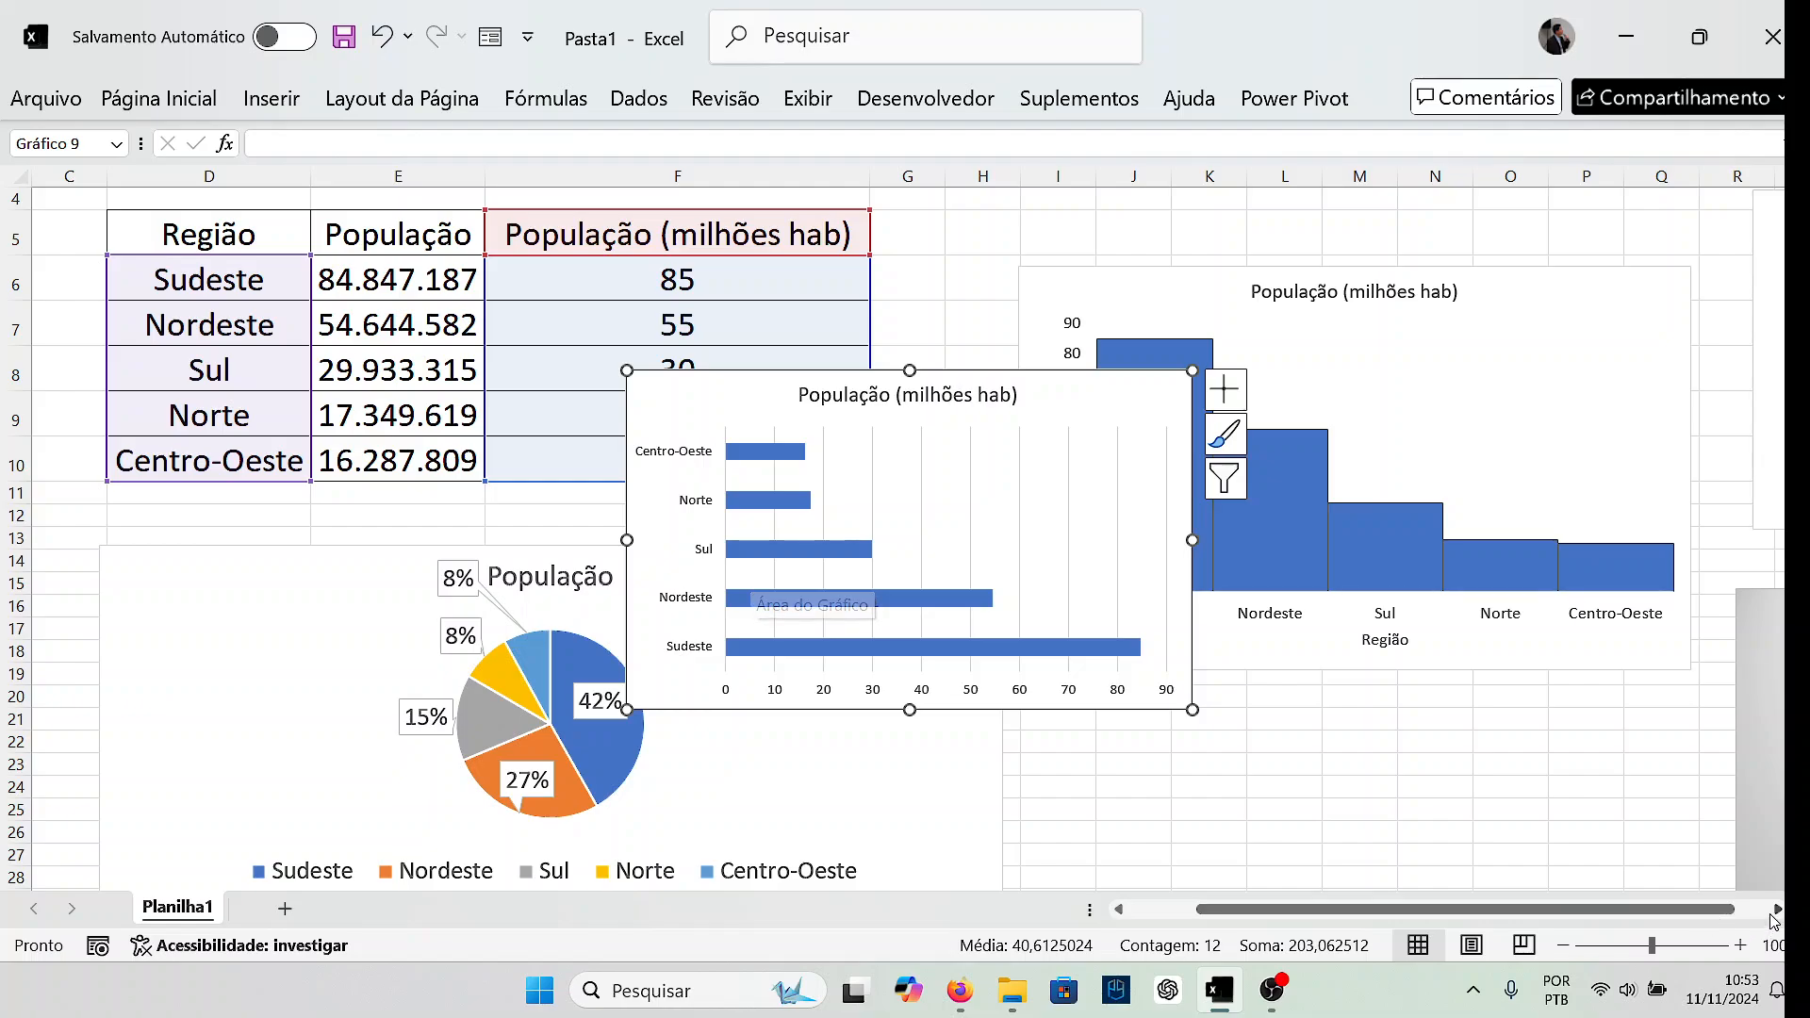
# Move the new bar chart into the empty area below the column chart.
pyautogui.hscroll(4, 1773, 919)
pyautogui.moveTo(351, 726); pyautogui.dragTo(698, 894)
pyautogui.scroll(-2, 833, 695)
pyautogui.moveTo(663, 638); pyautogui.dragTo(745, 841)
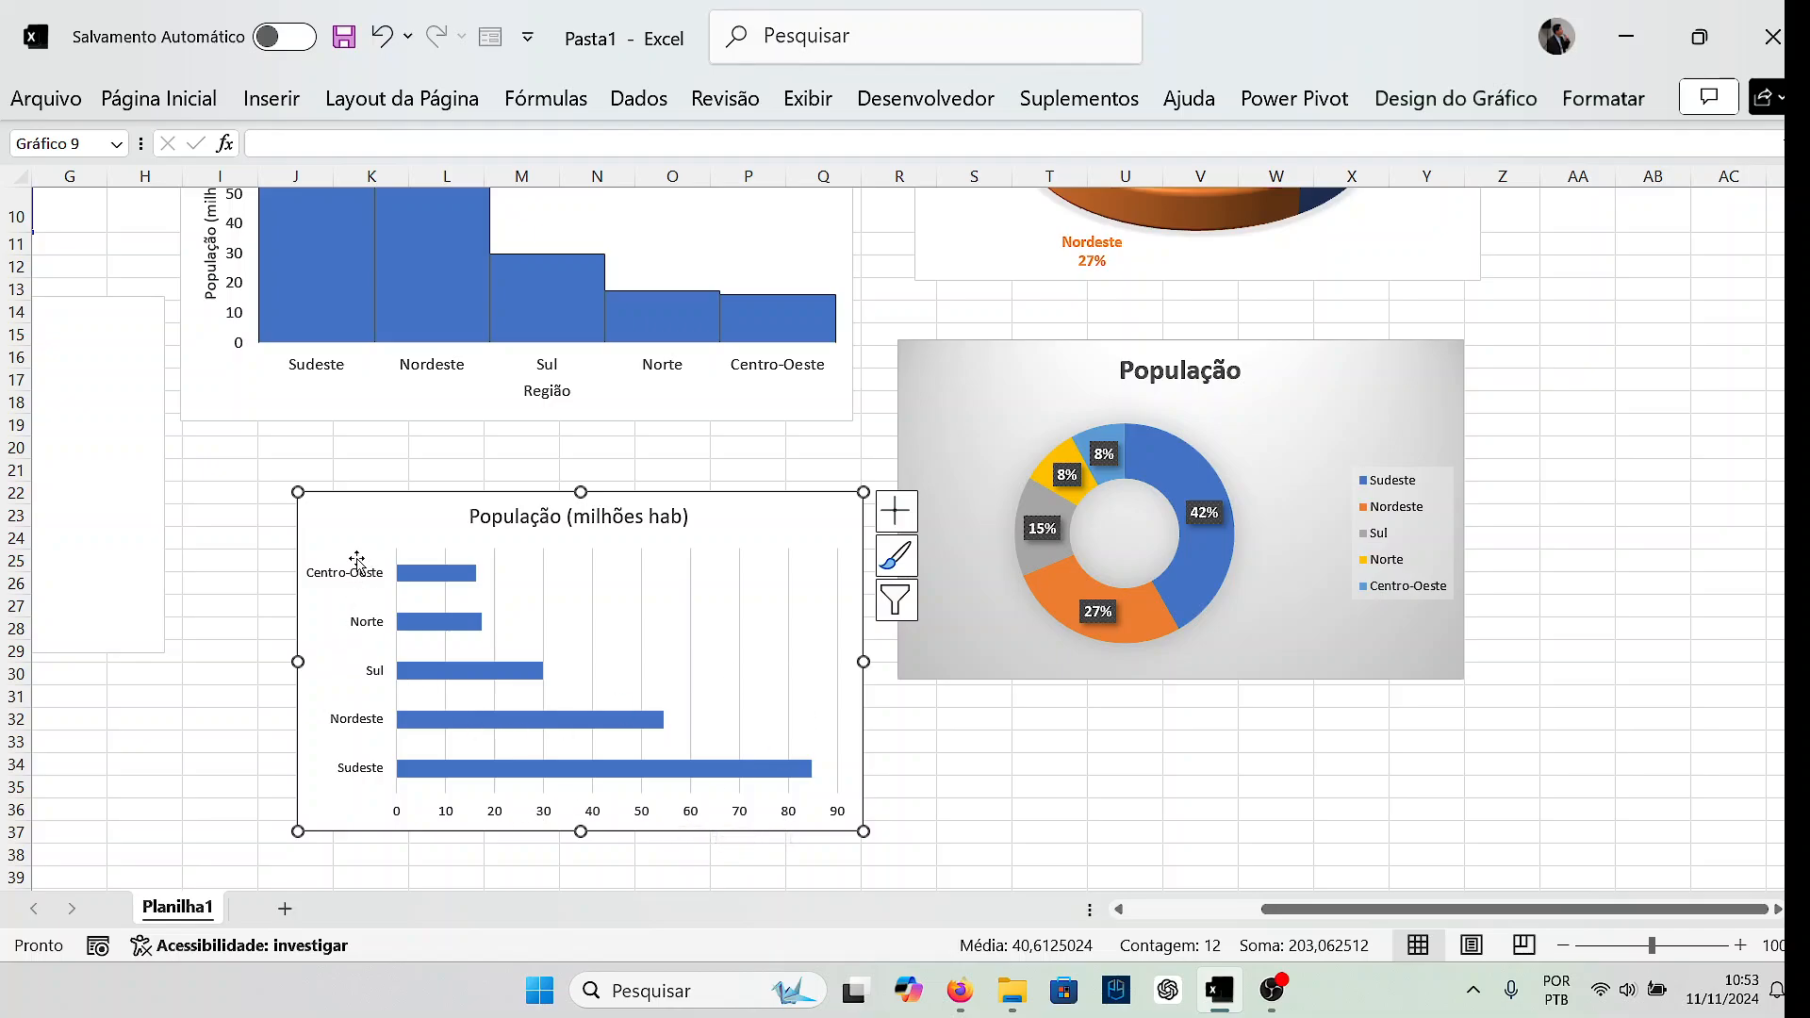
# Add axis titles to the bar chart and set the vertical axis title to "Região".
pyautogui.click(897, 511)
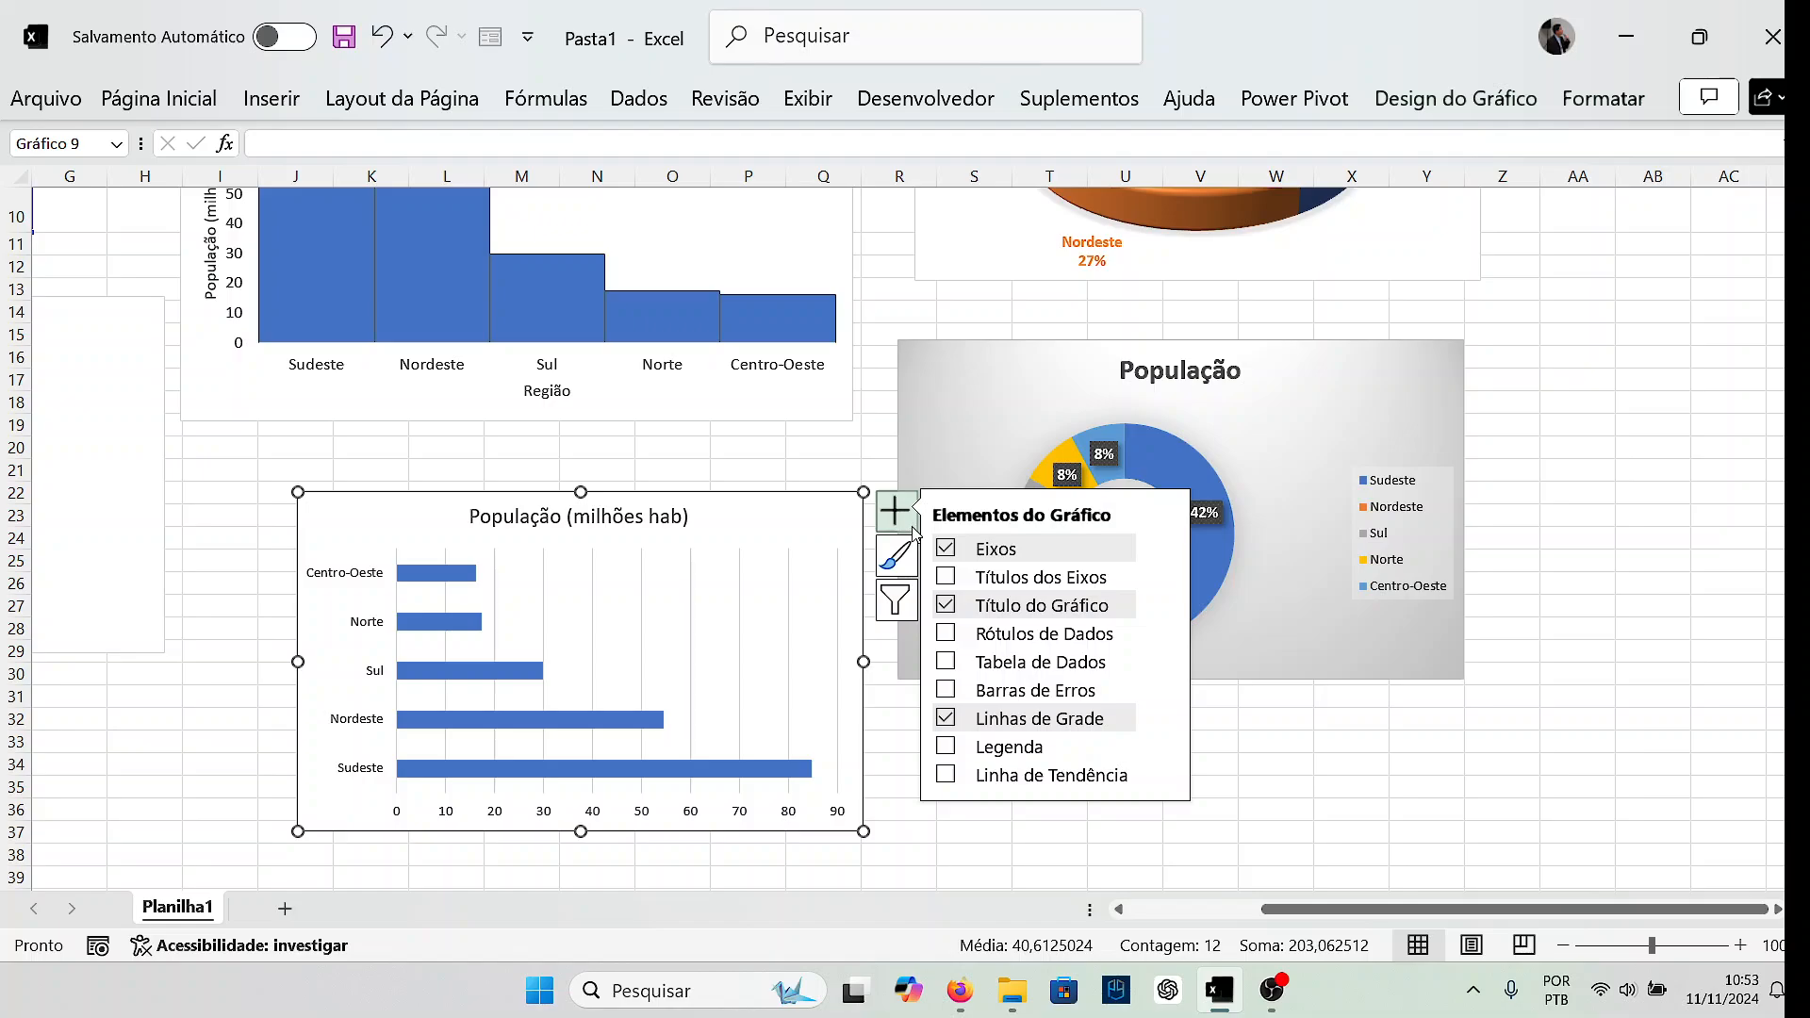
pyautogui.click(945, 576)
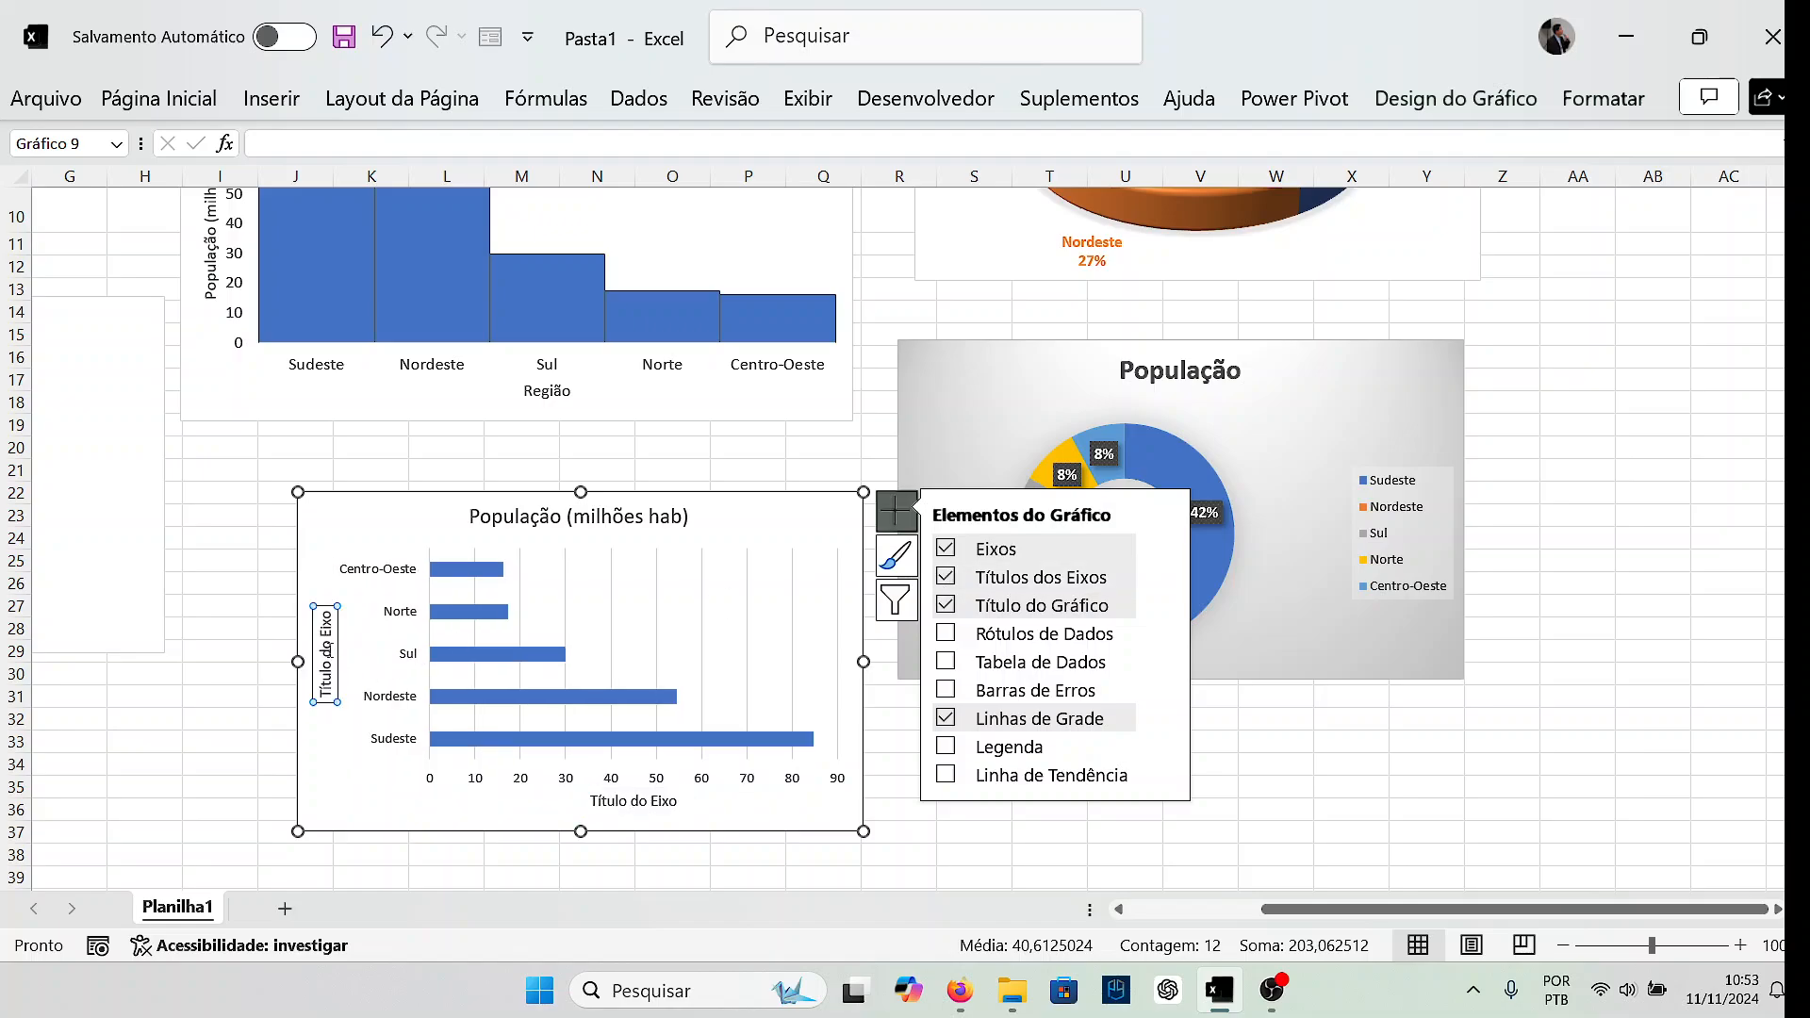
pyautogui.click(326, 665)
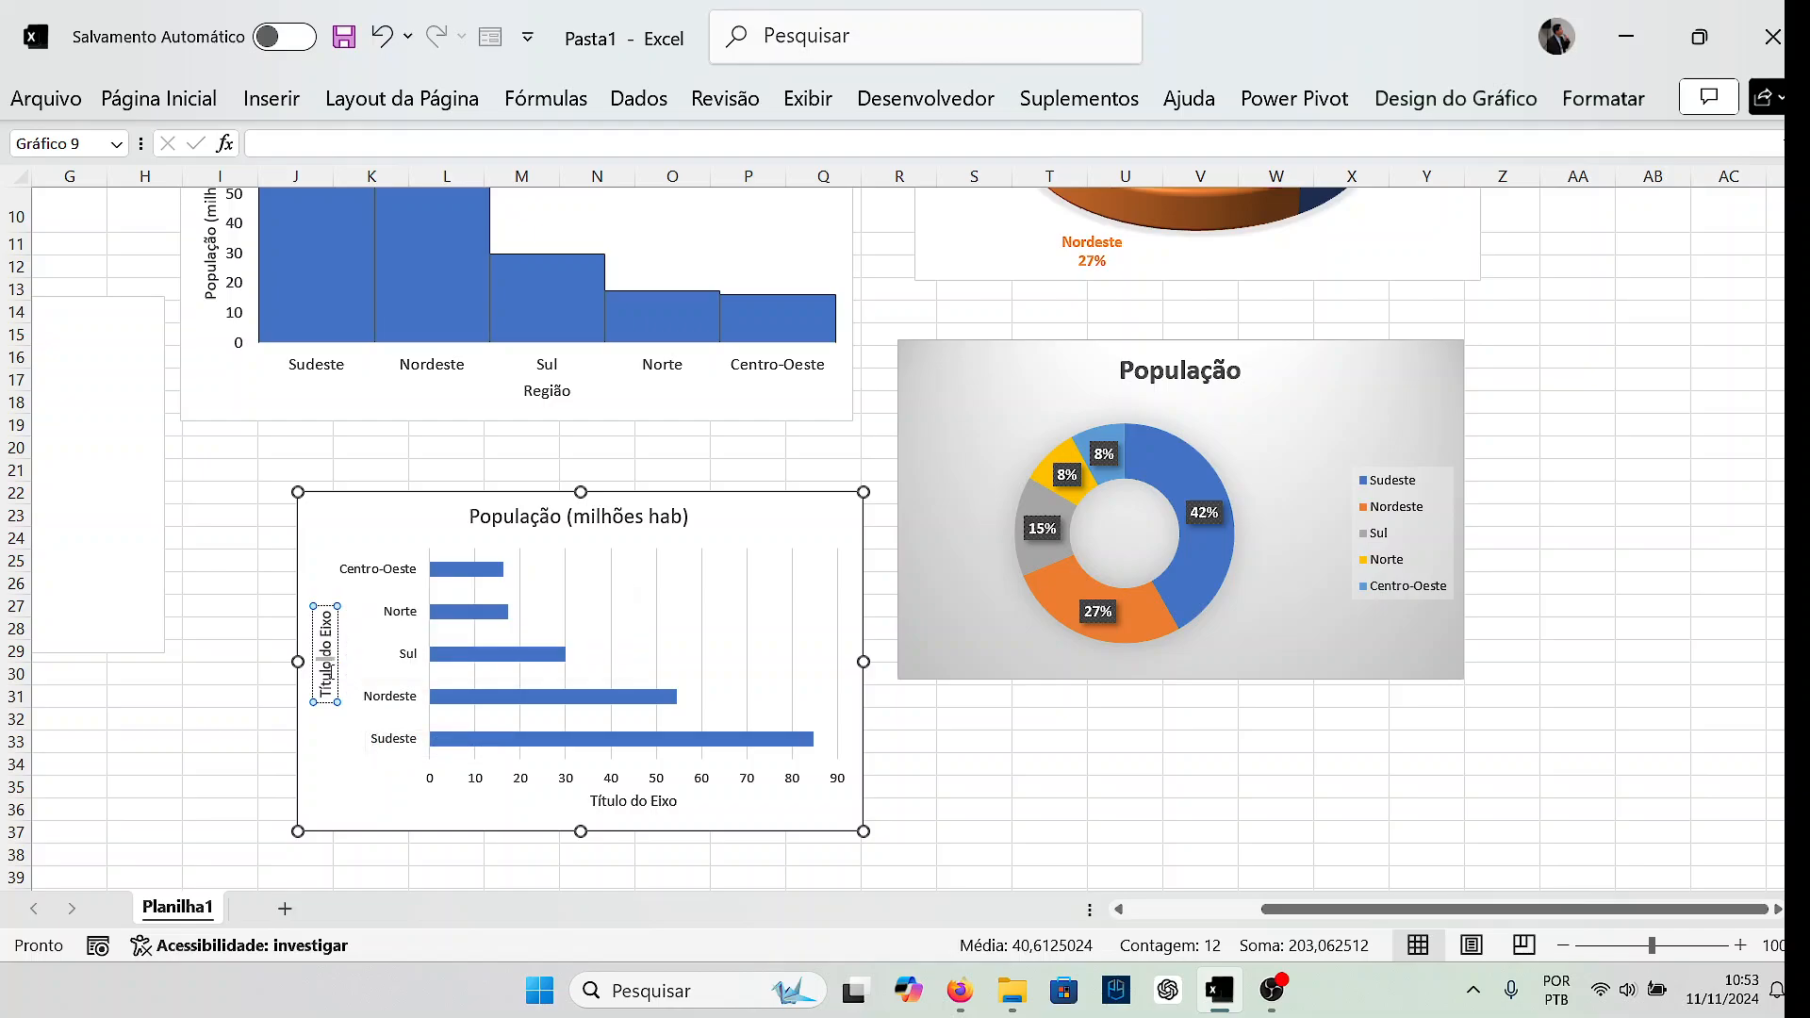
pyautogui.tripleClick(326, 666)
pyautogui.write('Reg')
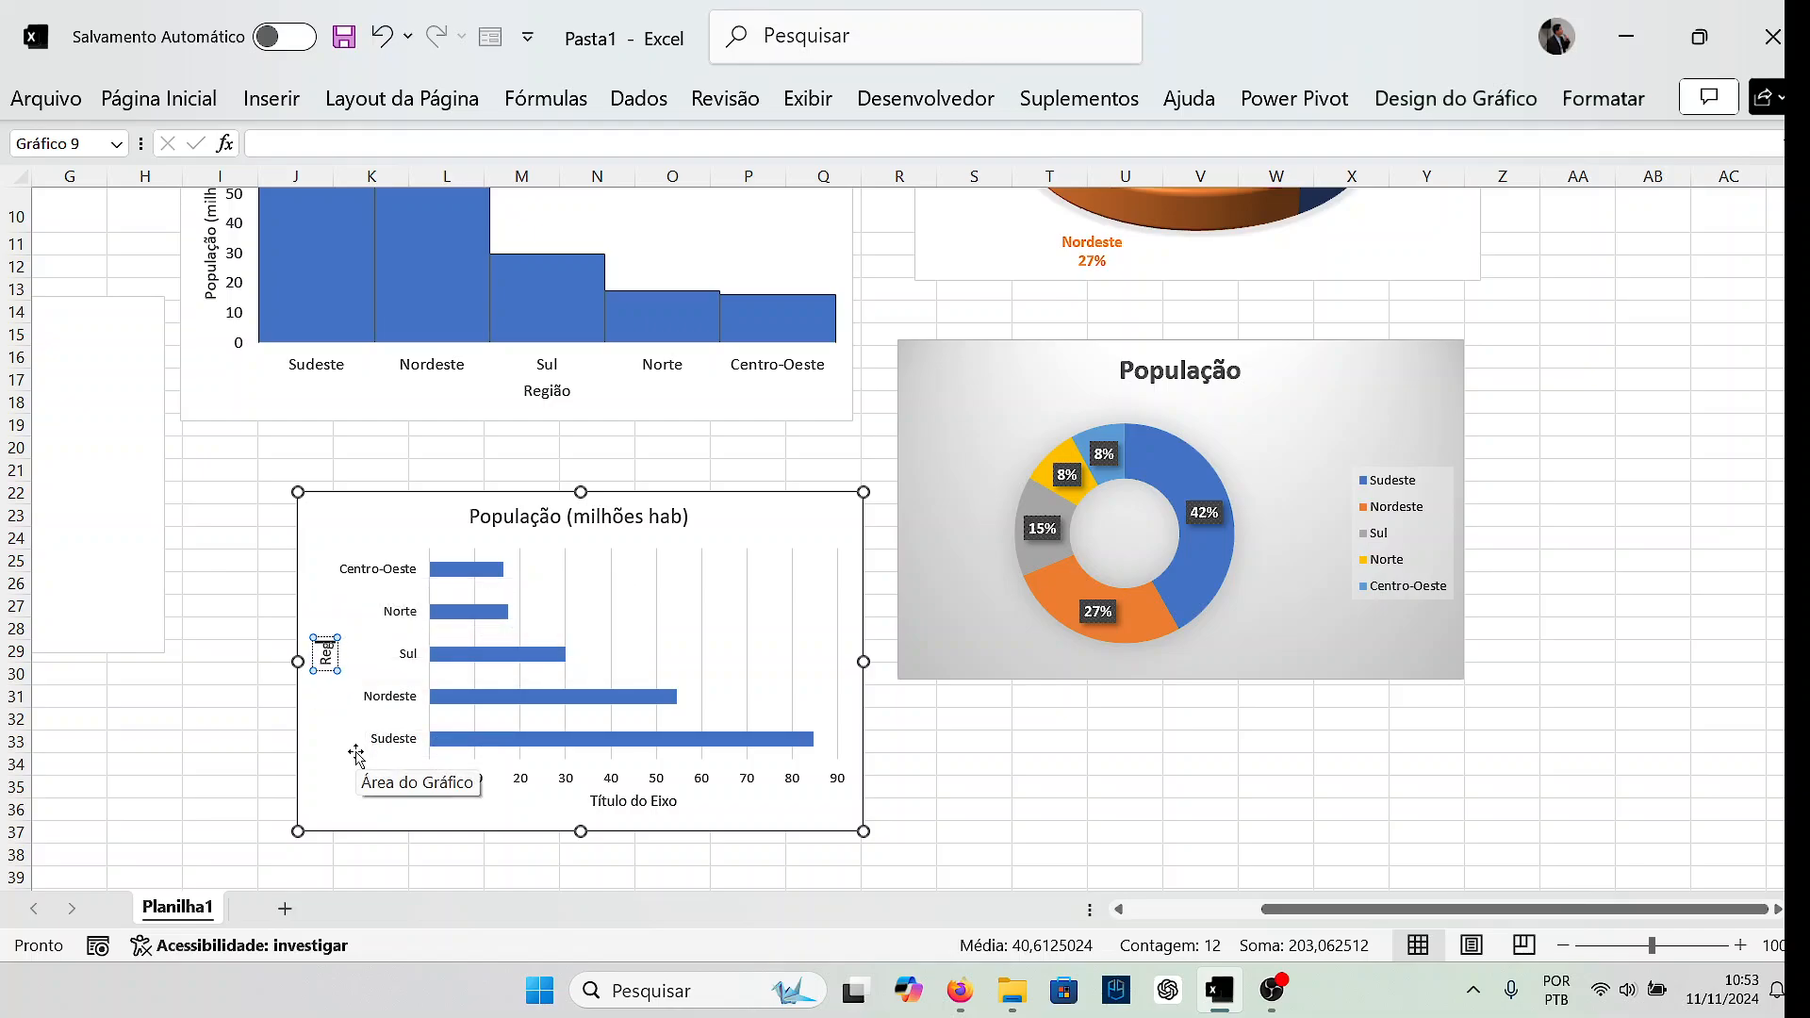
pyautogui.write('ião')
# Set the bar chart's horizontal axis title to "População (milhões hab)".
pyautogui.click(639, 803)
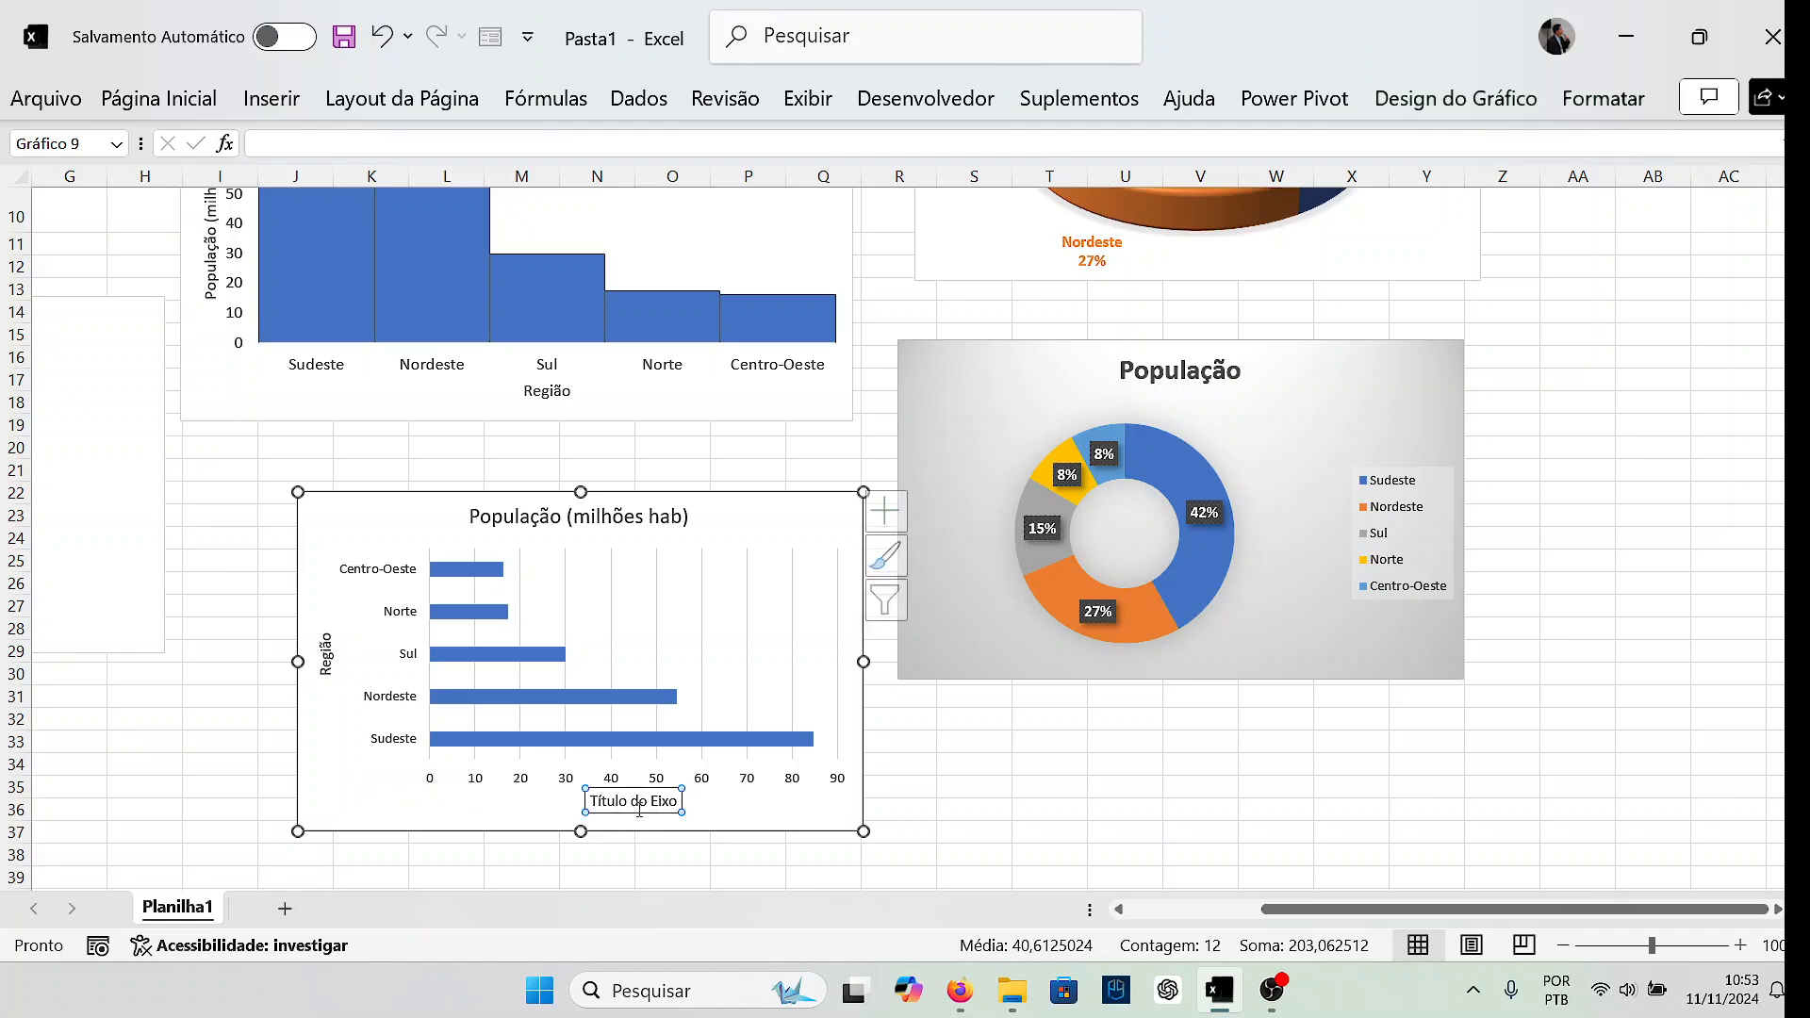
pyautogui.tripleClick(639, 806)
pyautogui.write('Pop')
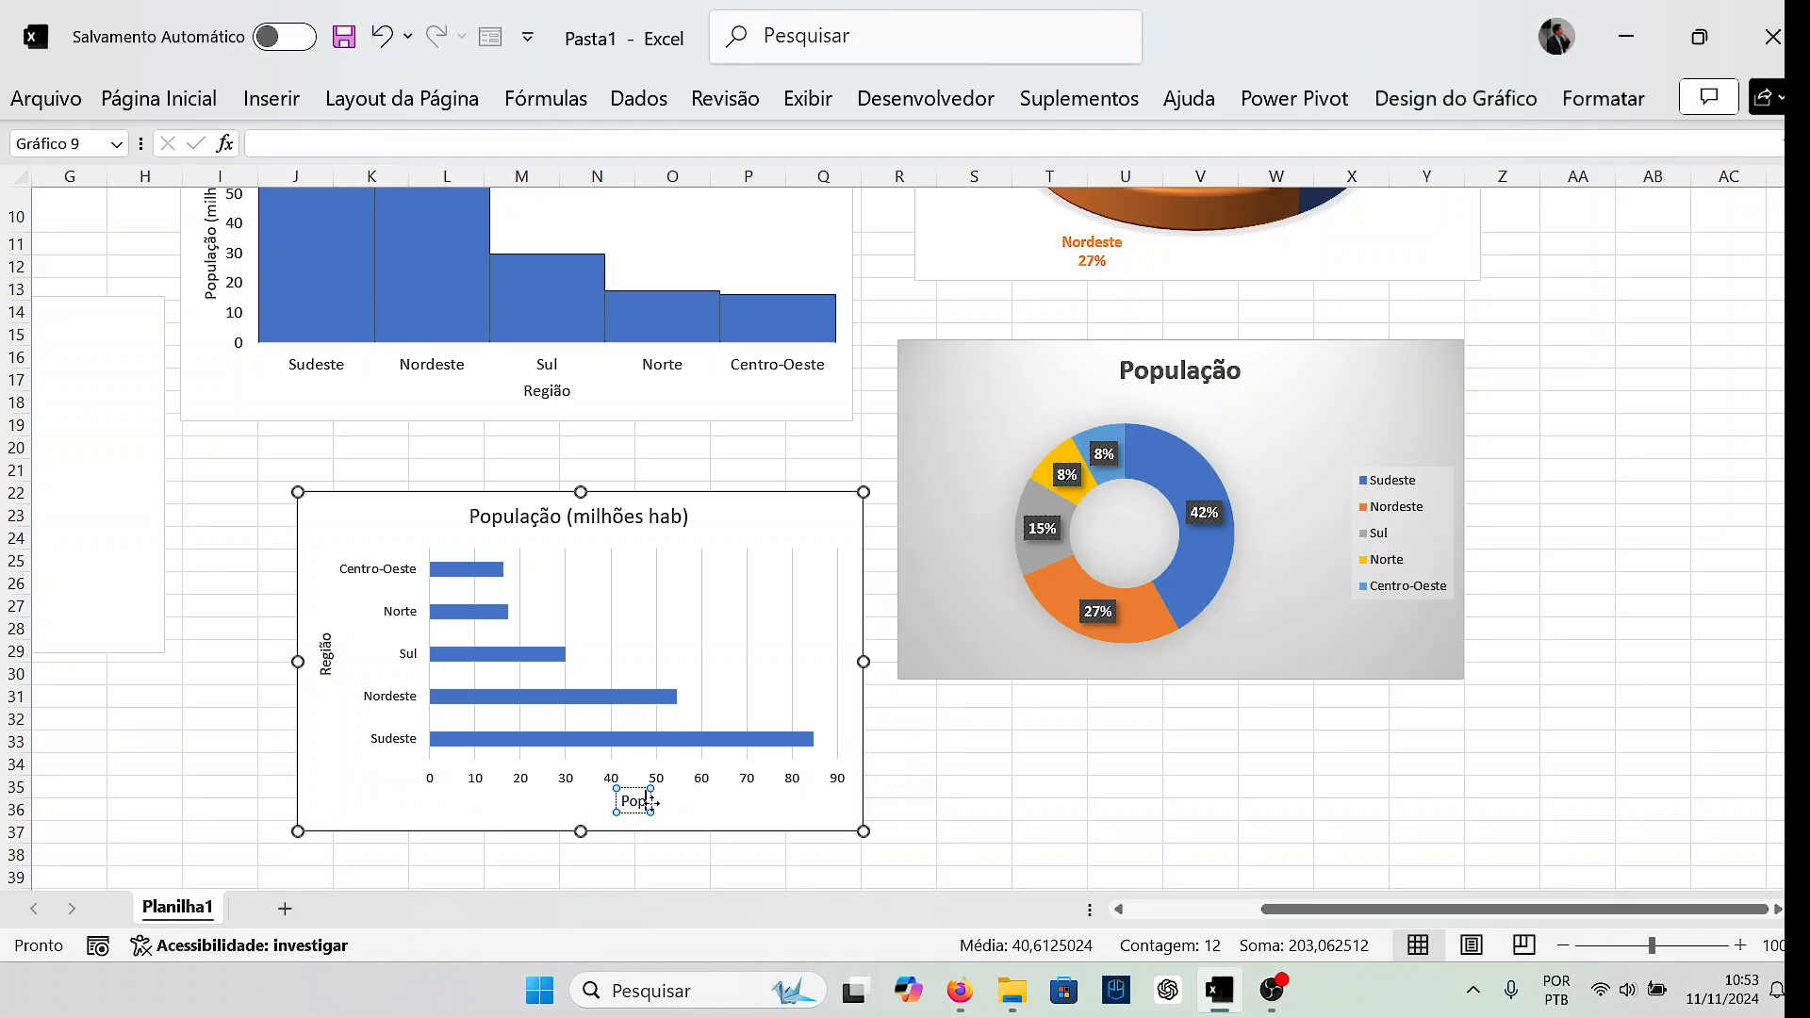
pyautogui.write('ulação (m')
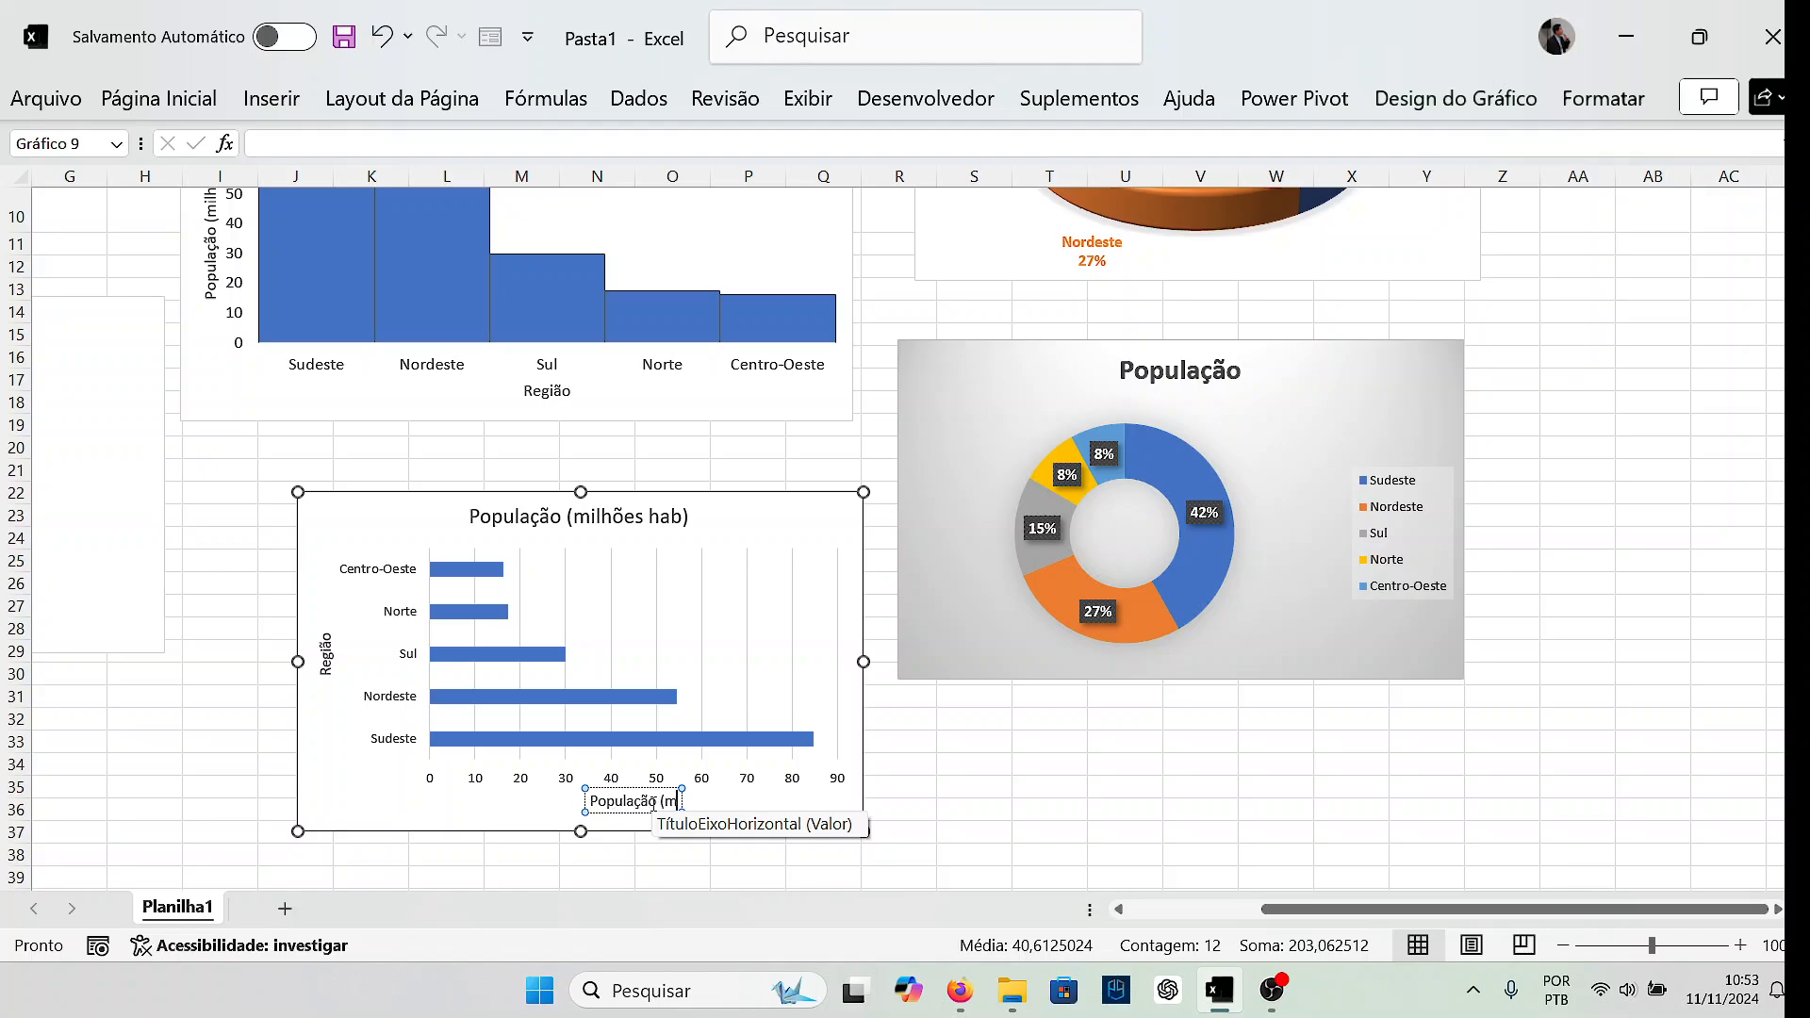
pyautogui.write('ilhões hab)')
# Remove the gridlines from the bar chart.
pyautogui.click(704, 642)
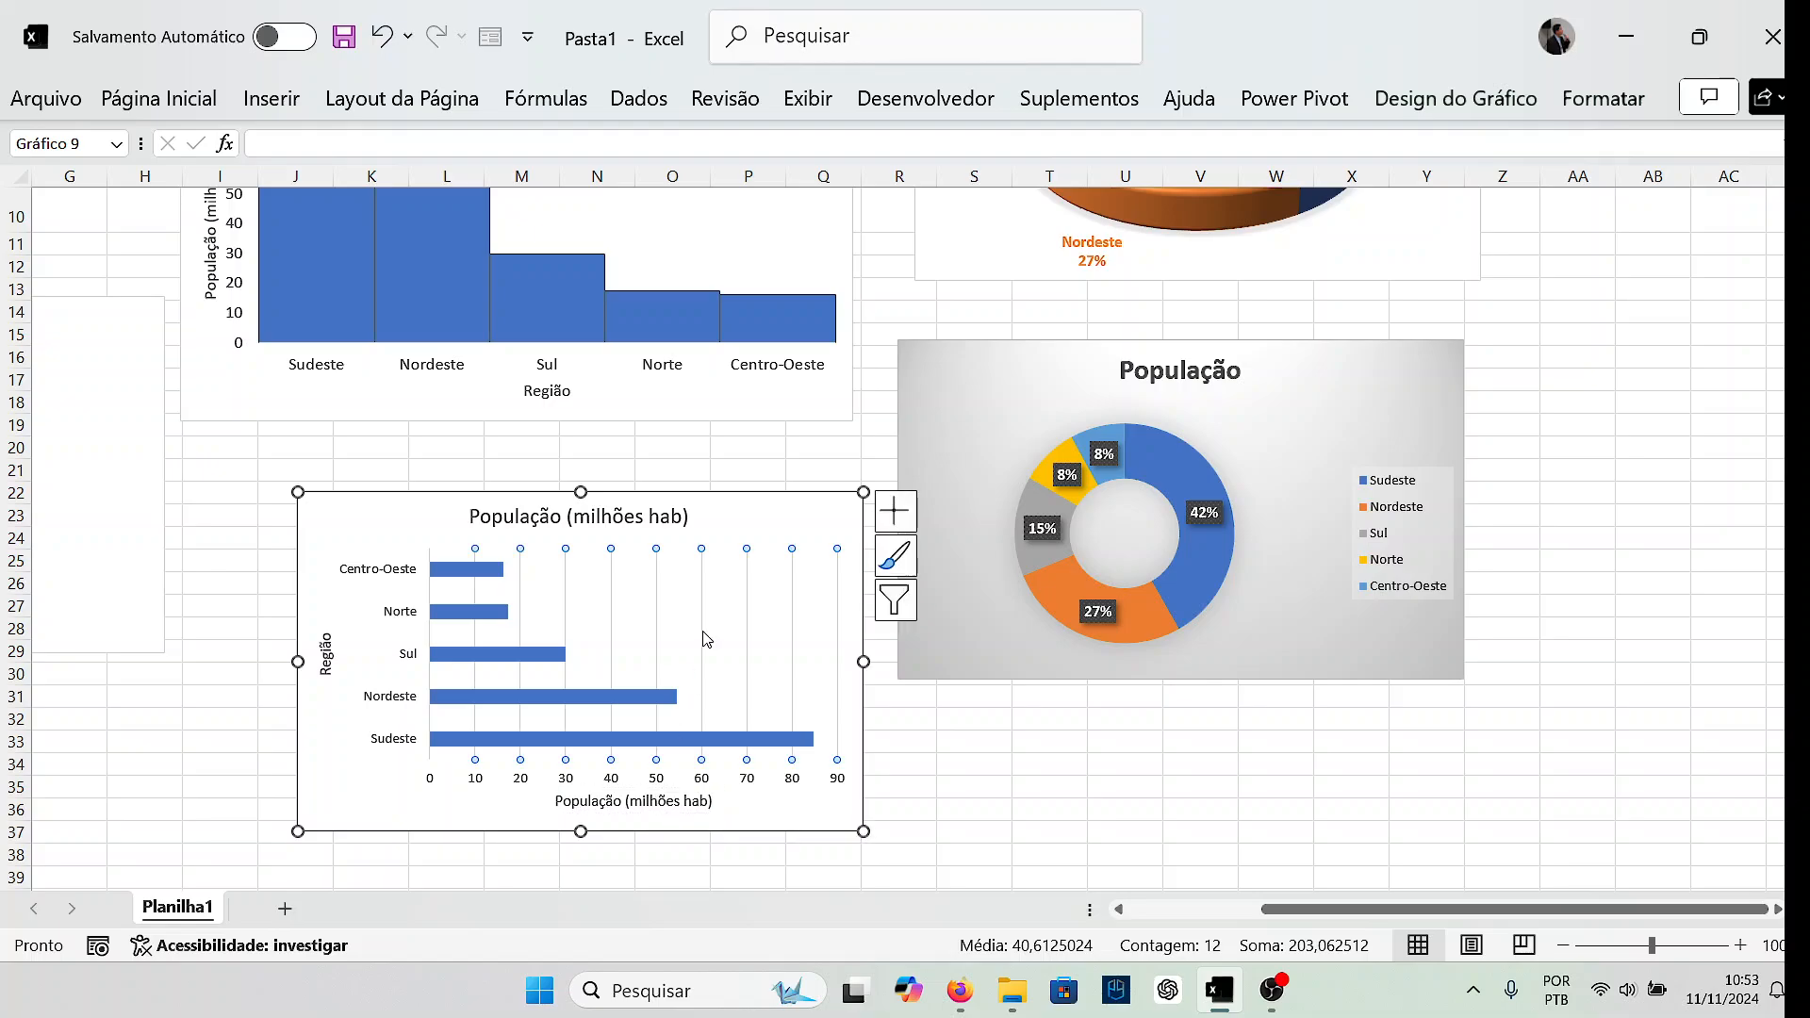
pyautogui.click(897, 512)
pyautogui.click(946, 716)
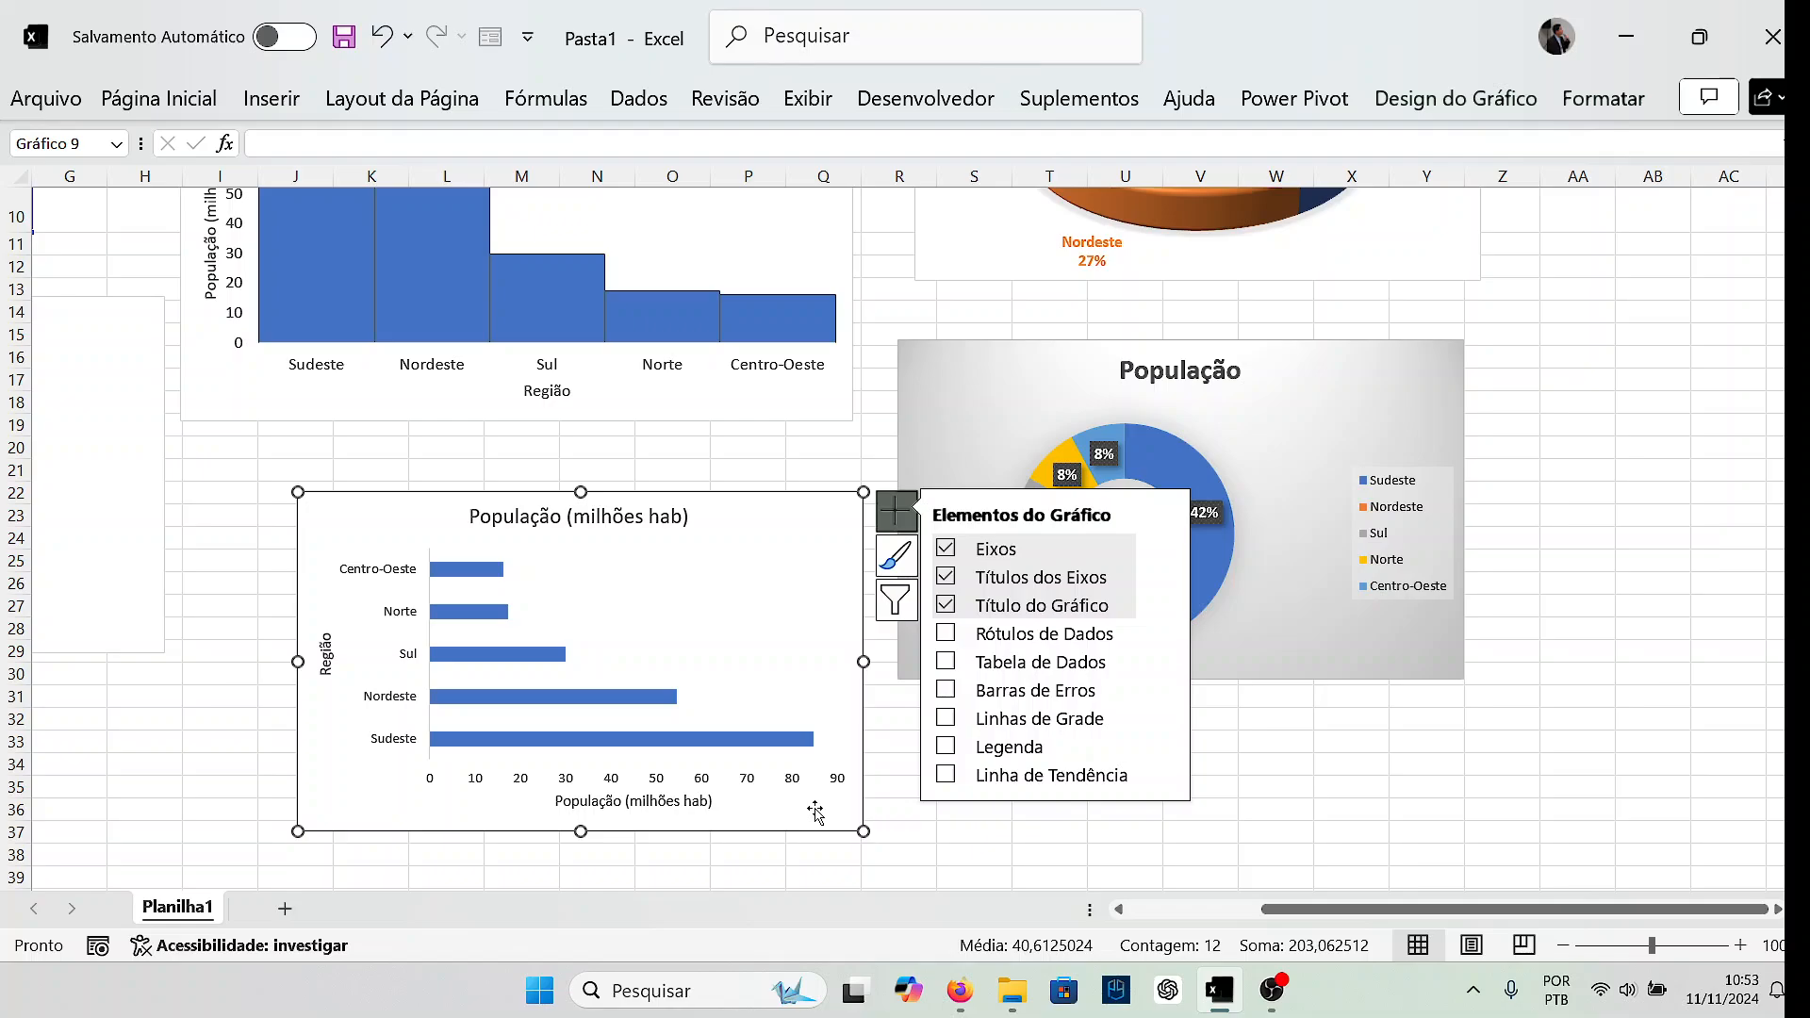
# Try font size 18 for all the text of the bar chart.
pyautogui.click(158, 98)
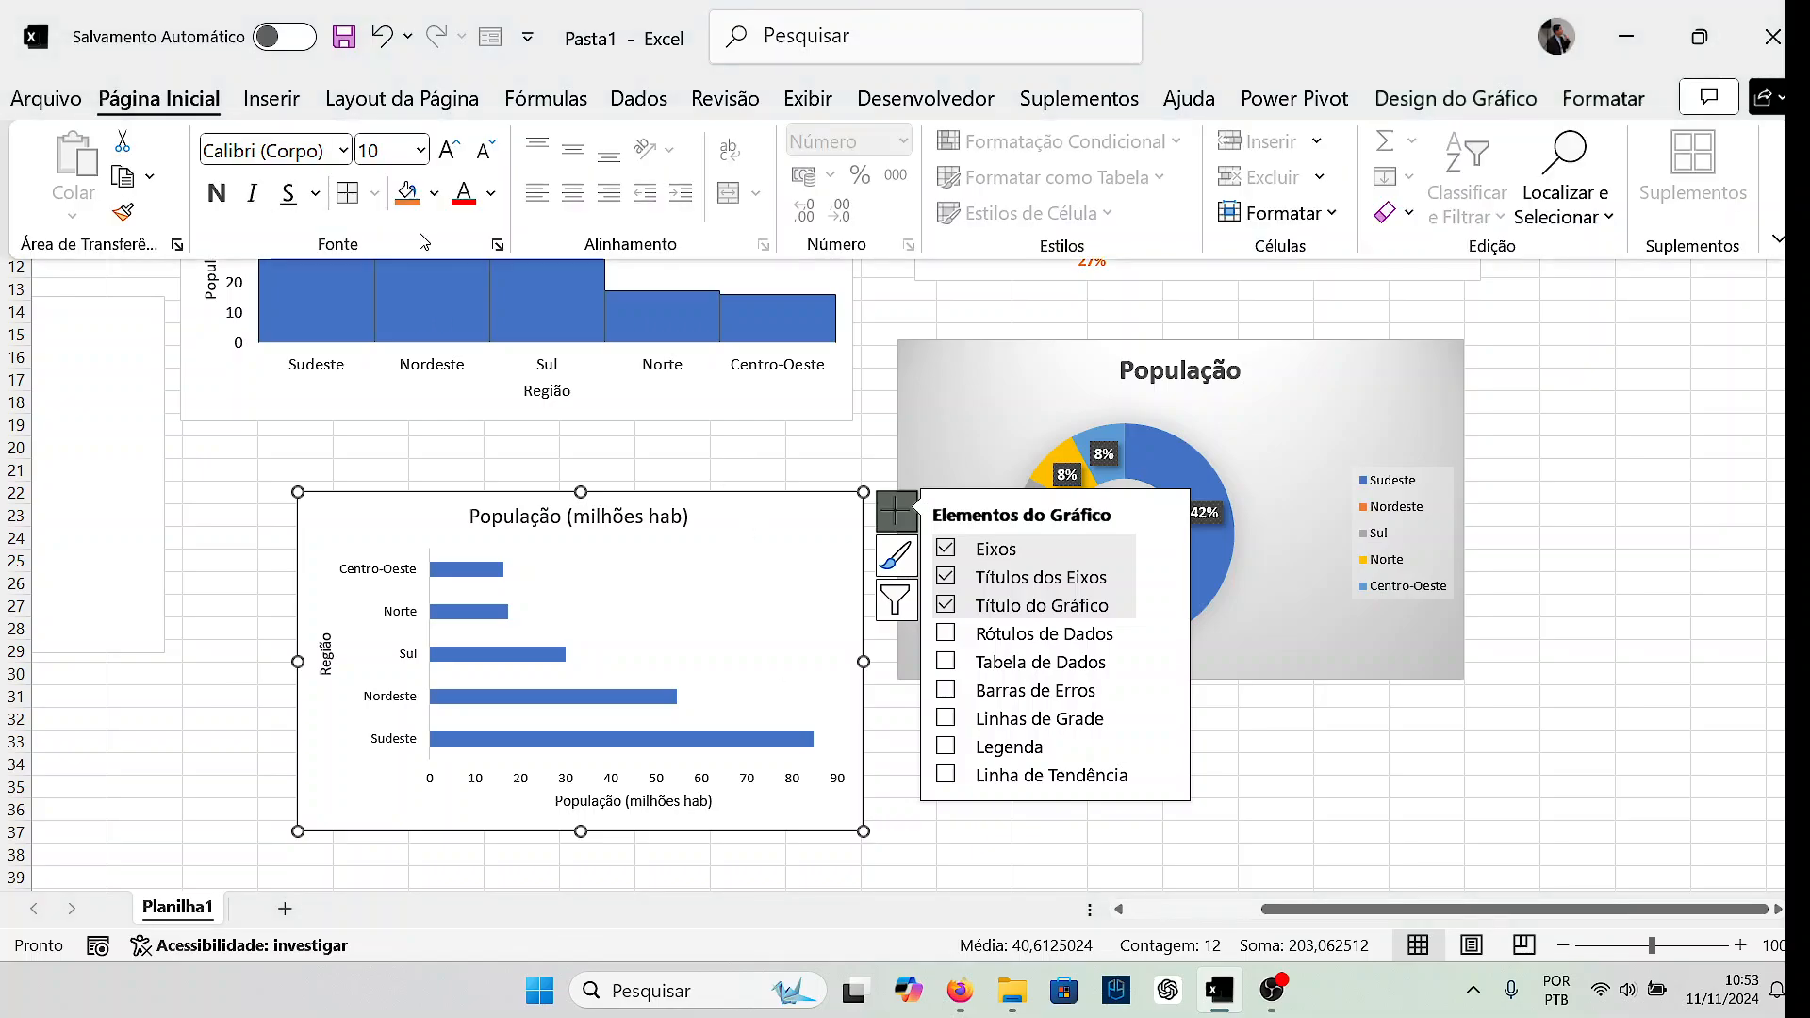
pyautogui.click(420, 150)
pyautogui.click(380, 447)
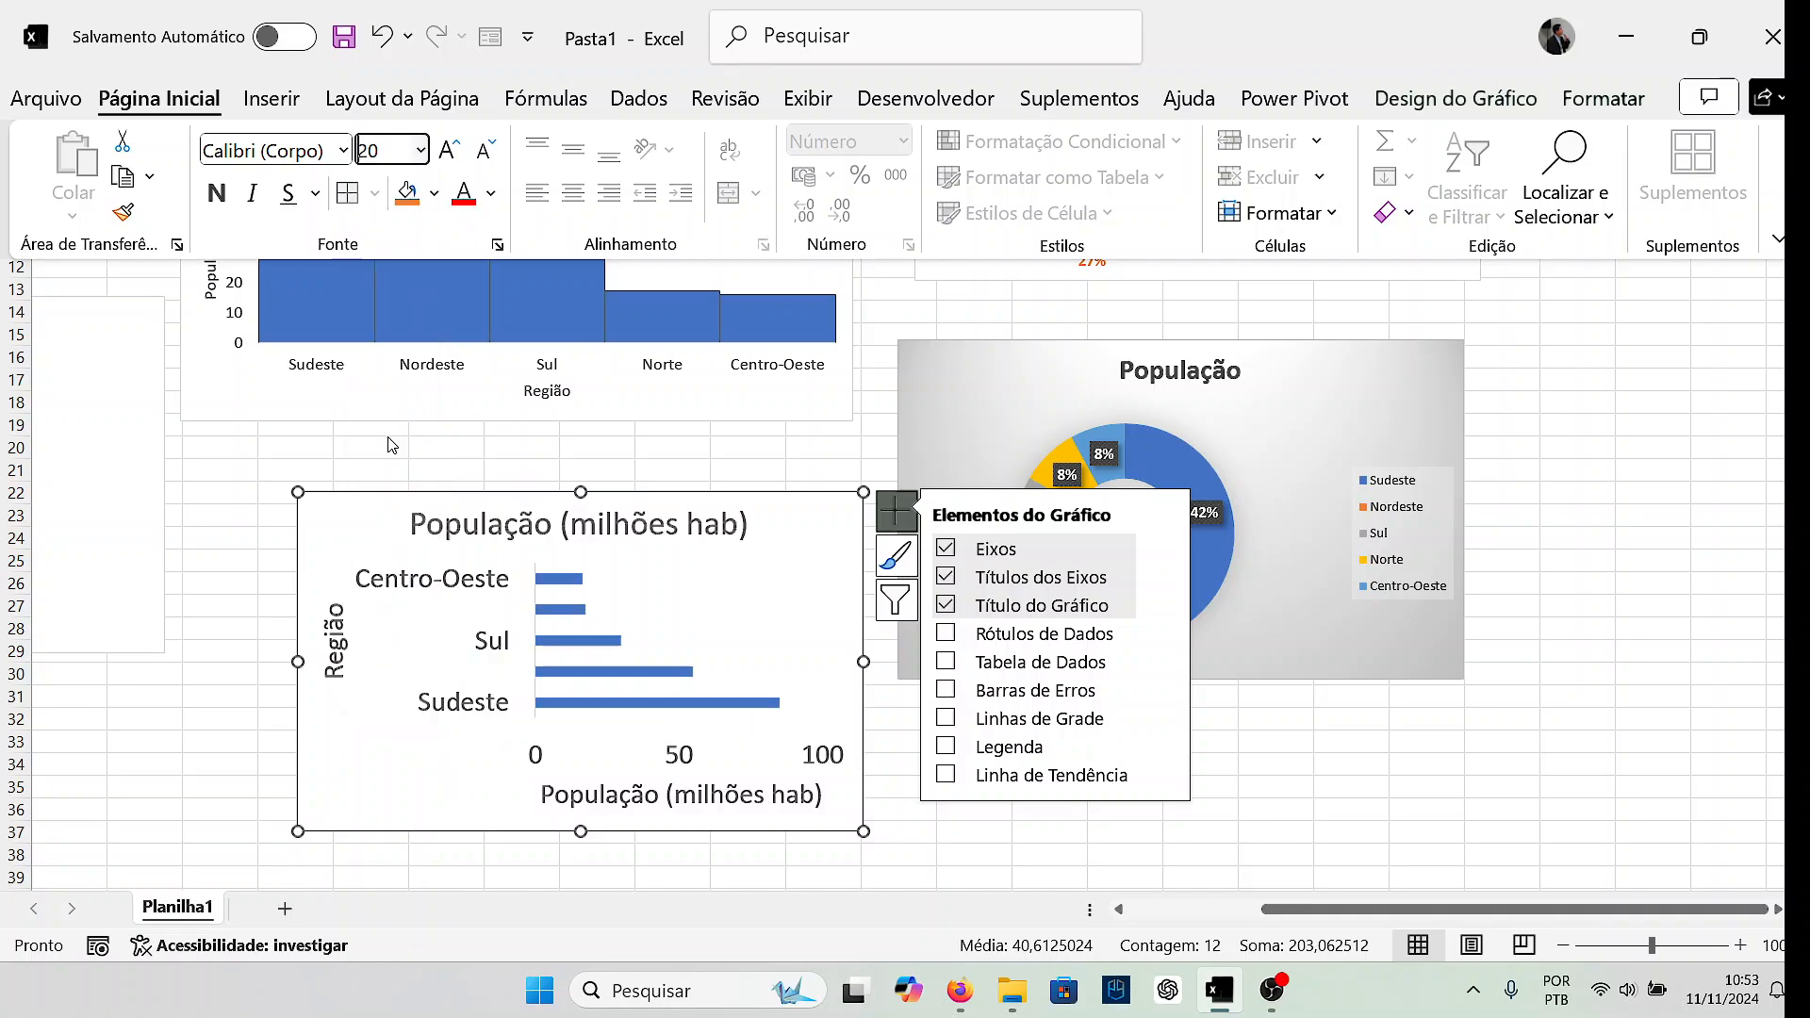
pyautogui.click(859, 828)
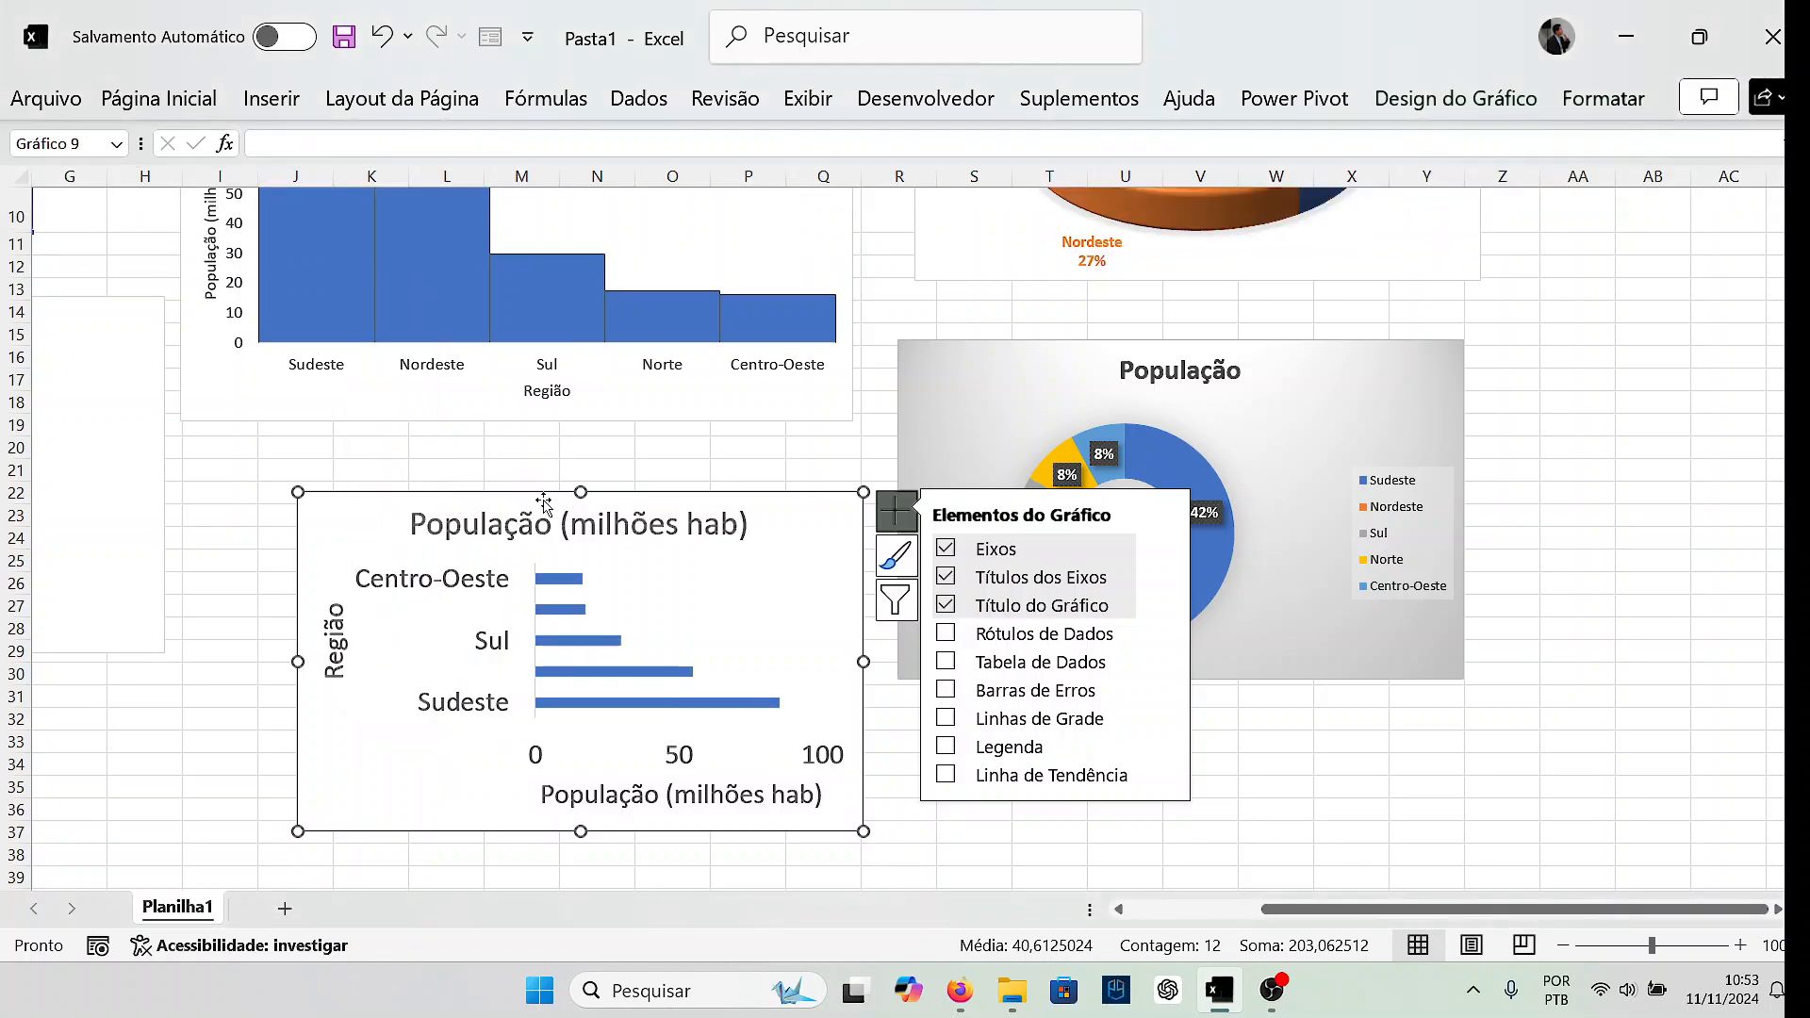
# Set all the text of the bar chart to font size 14.
pyautogui.click(158, 98)
pyautogui.click(420, 150)
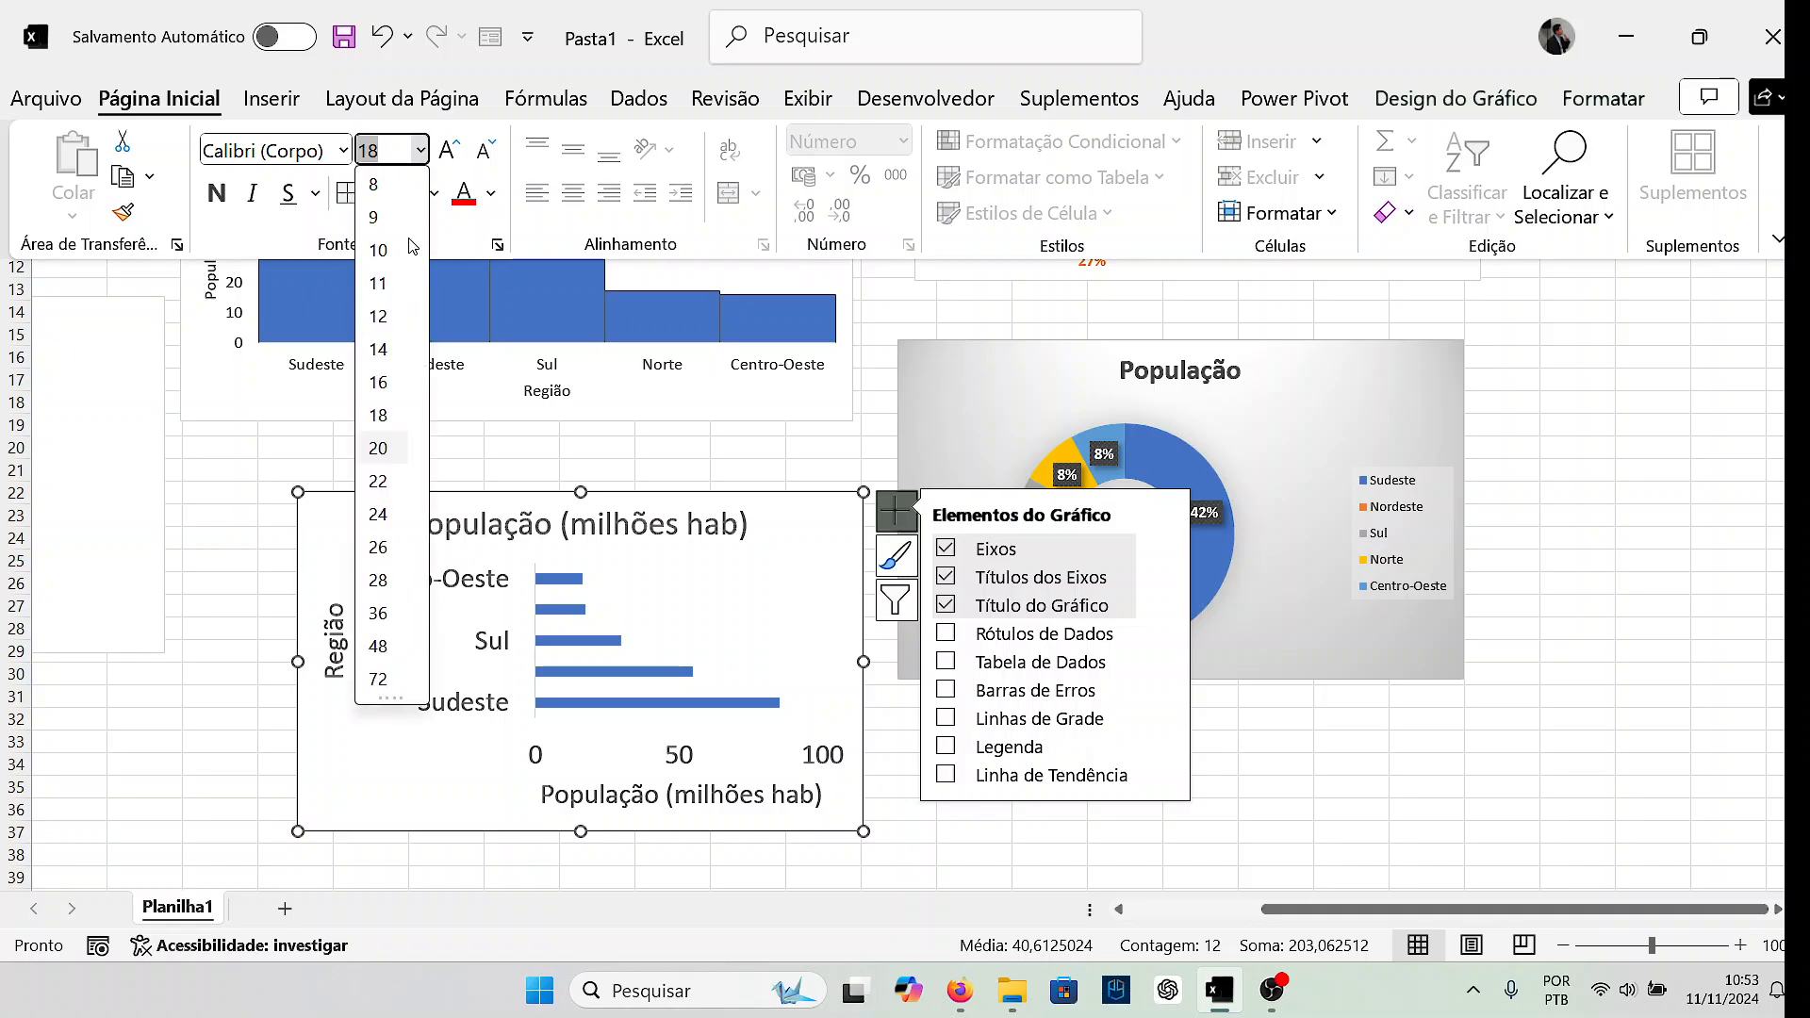
pyautogui.click(396, 392)
pyautogui.click(339, 501)
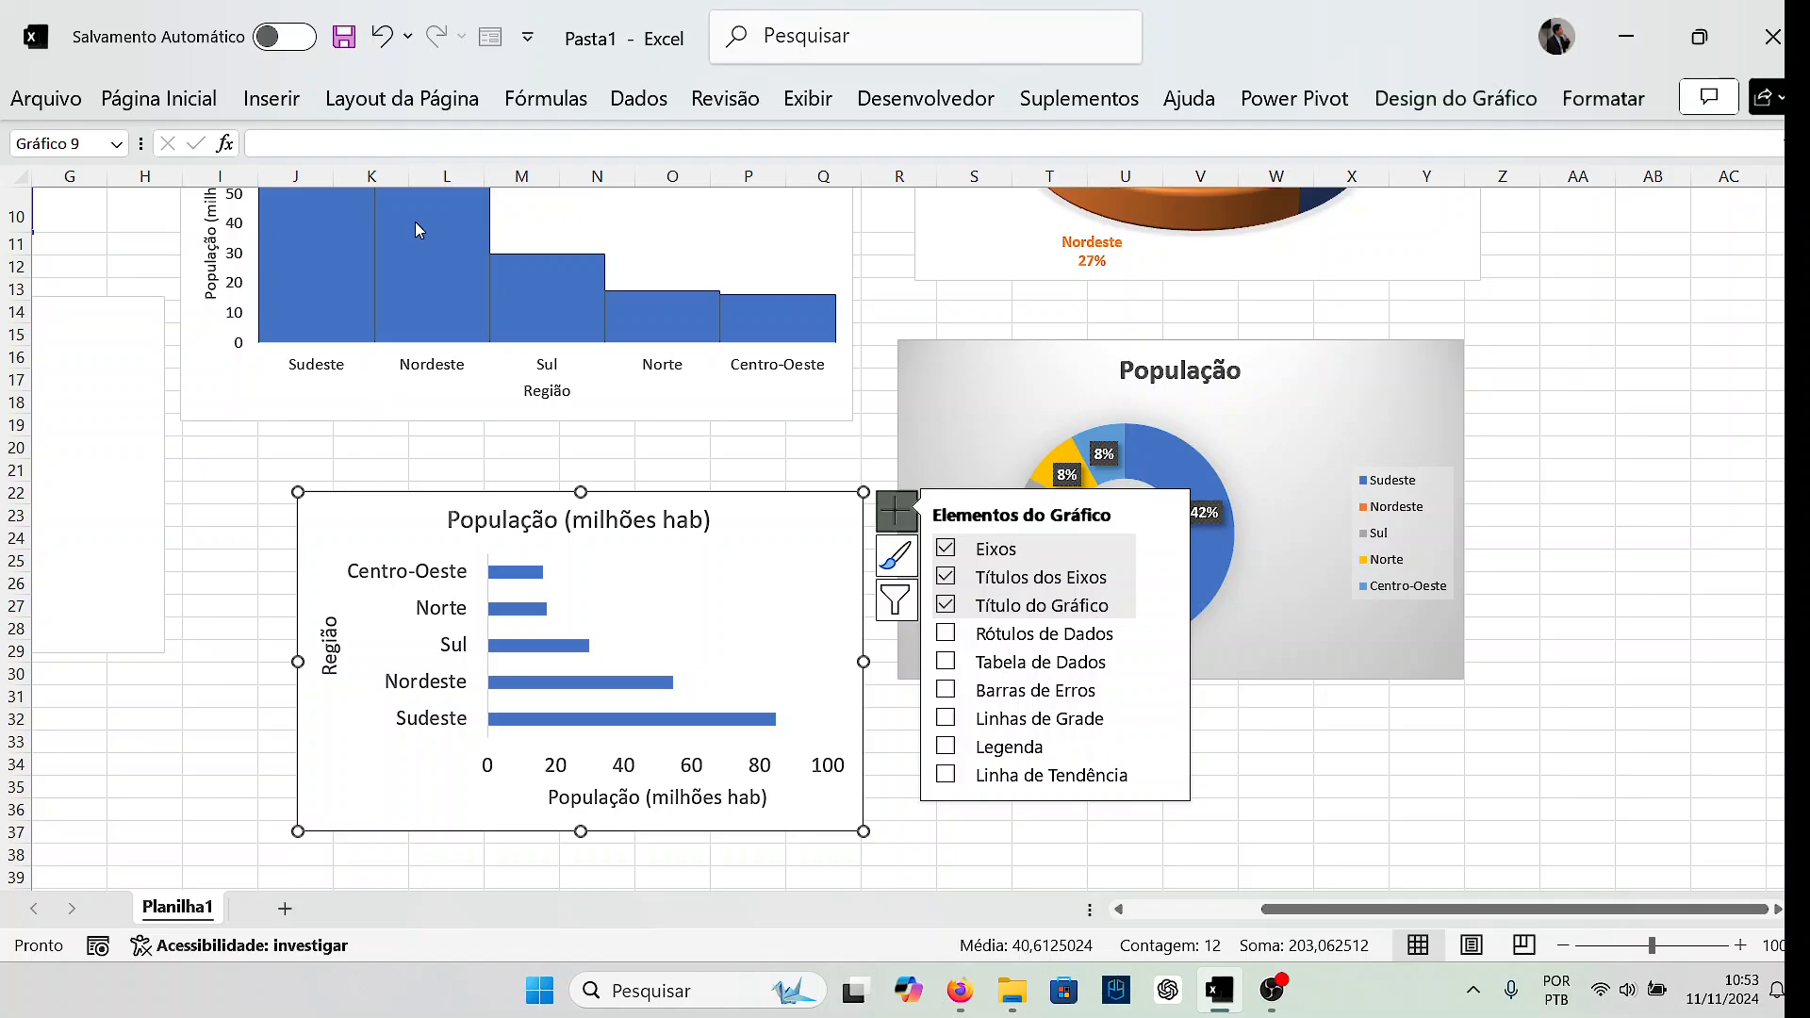
# Shift the bar chart slightly towards column I and move the doughnut chart away from it to start around column T.
pyautogui.moveTo(505, 492); pyautogui.dragTo(445, 491)
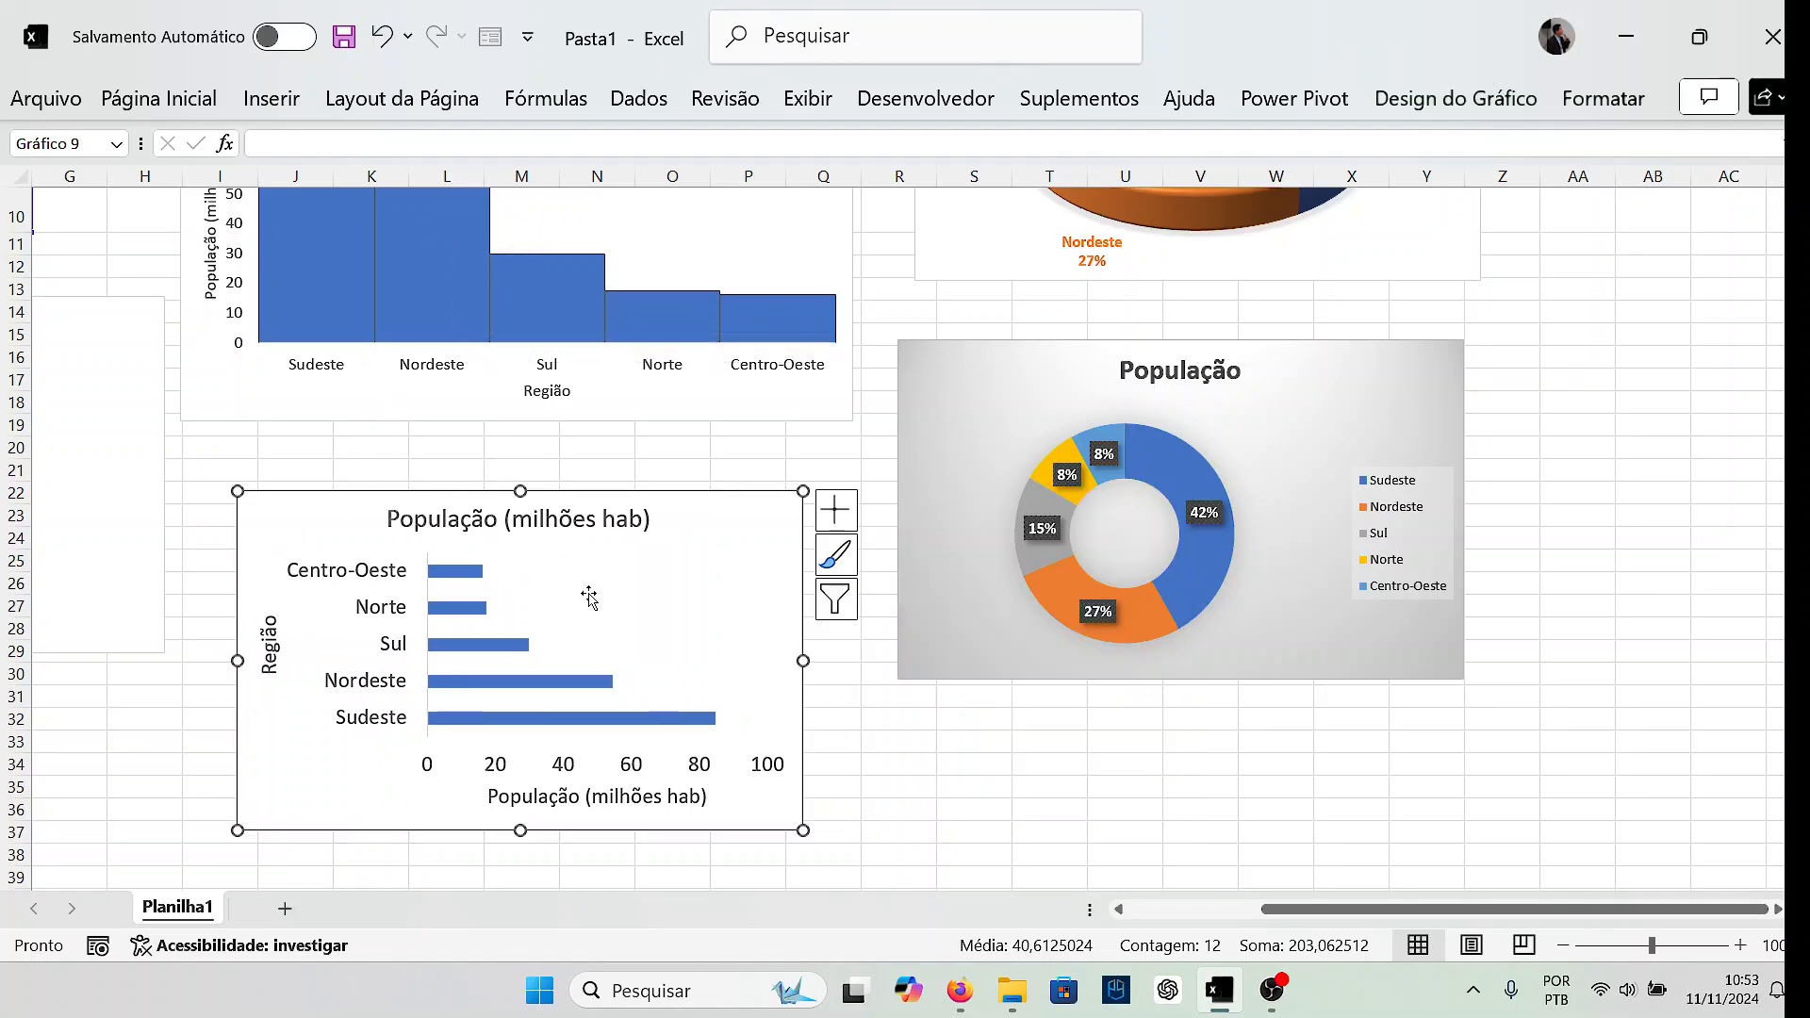
pyautogui.click(905, 804)
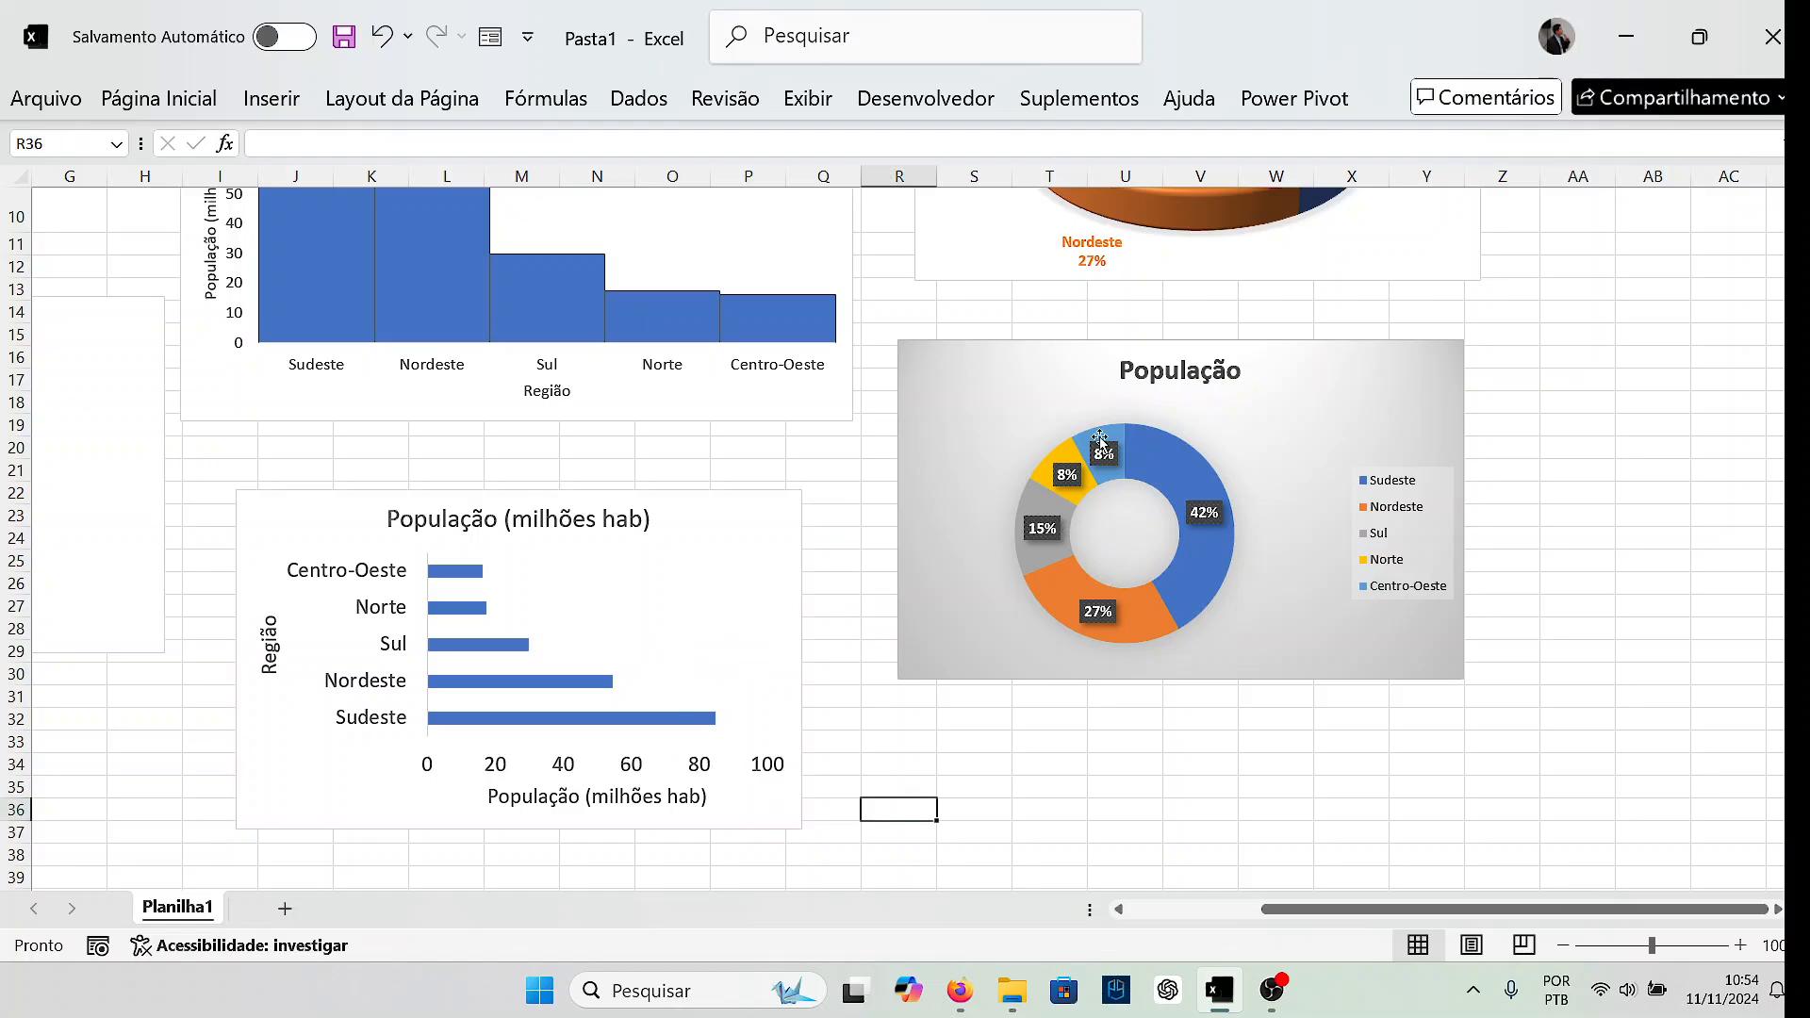
pyautogui.click(1118, 365)
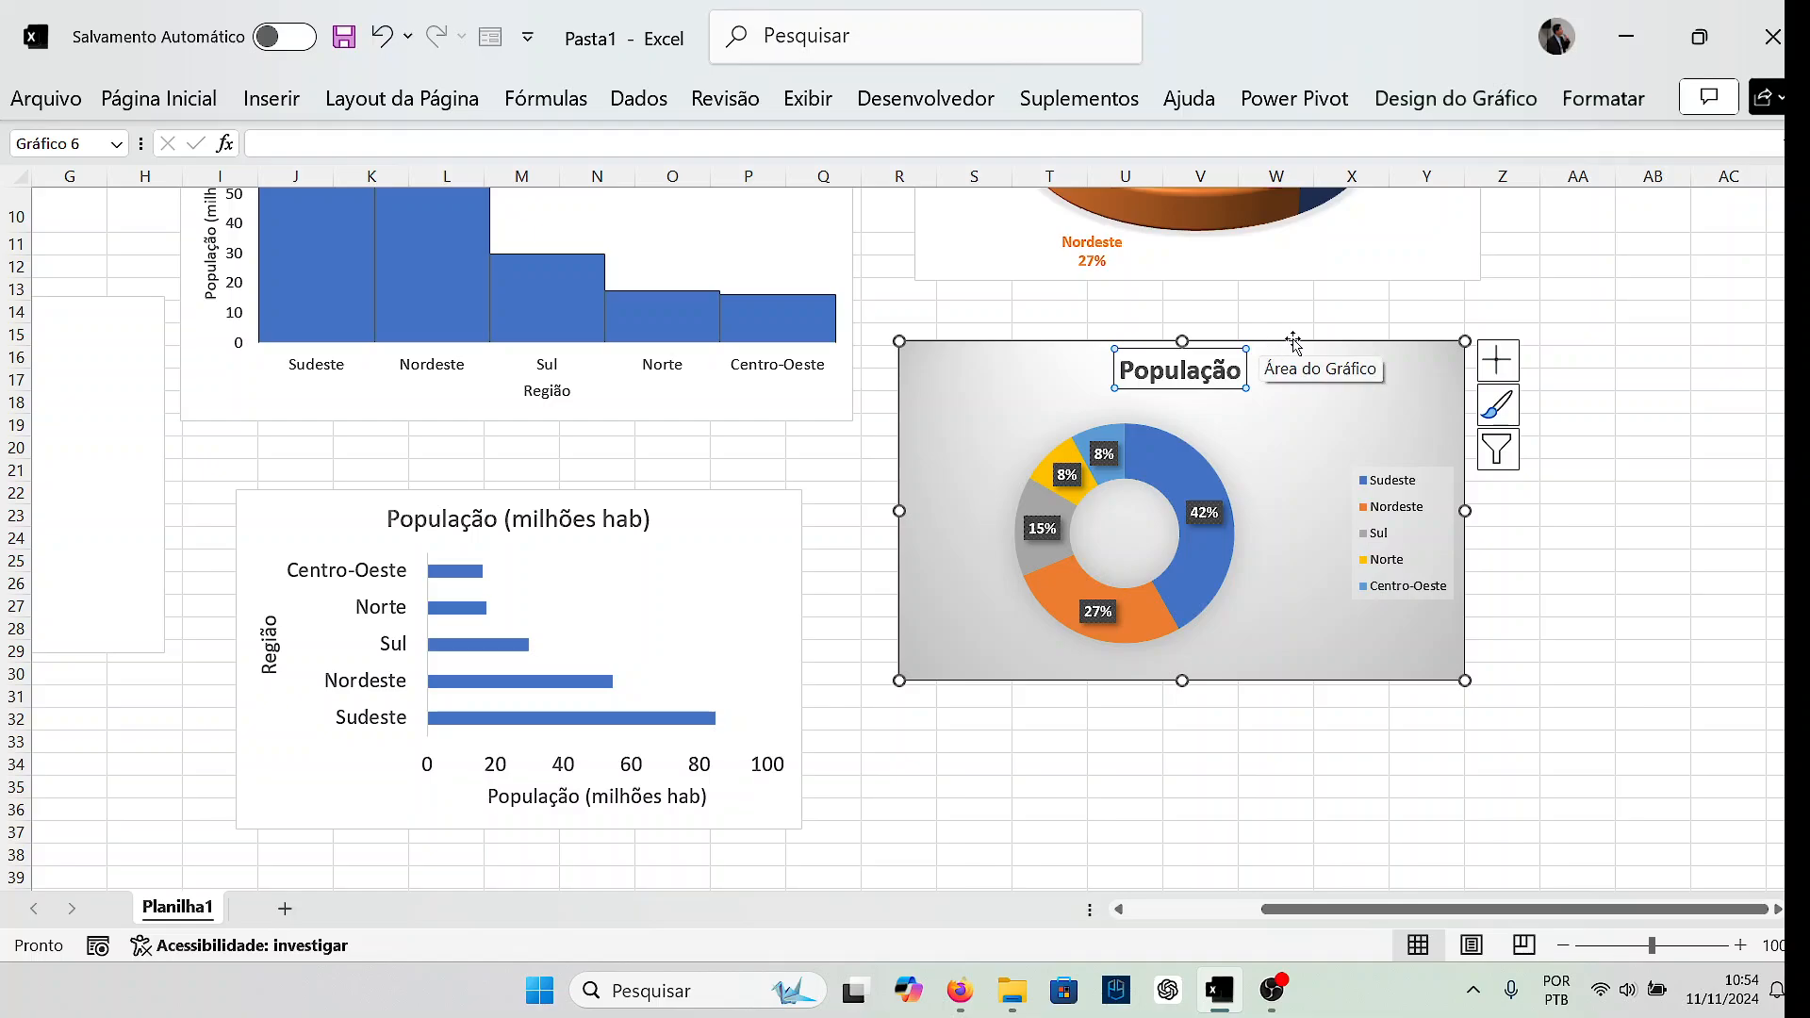
pyautogui.moveTo(1294, 341); pyautogui.dragTo(1467, 346)
pyautogui.click(956, 631)
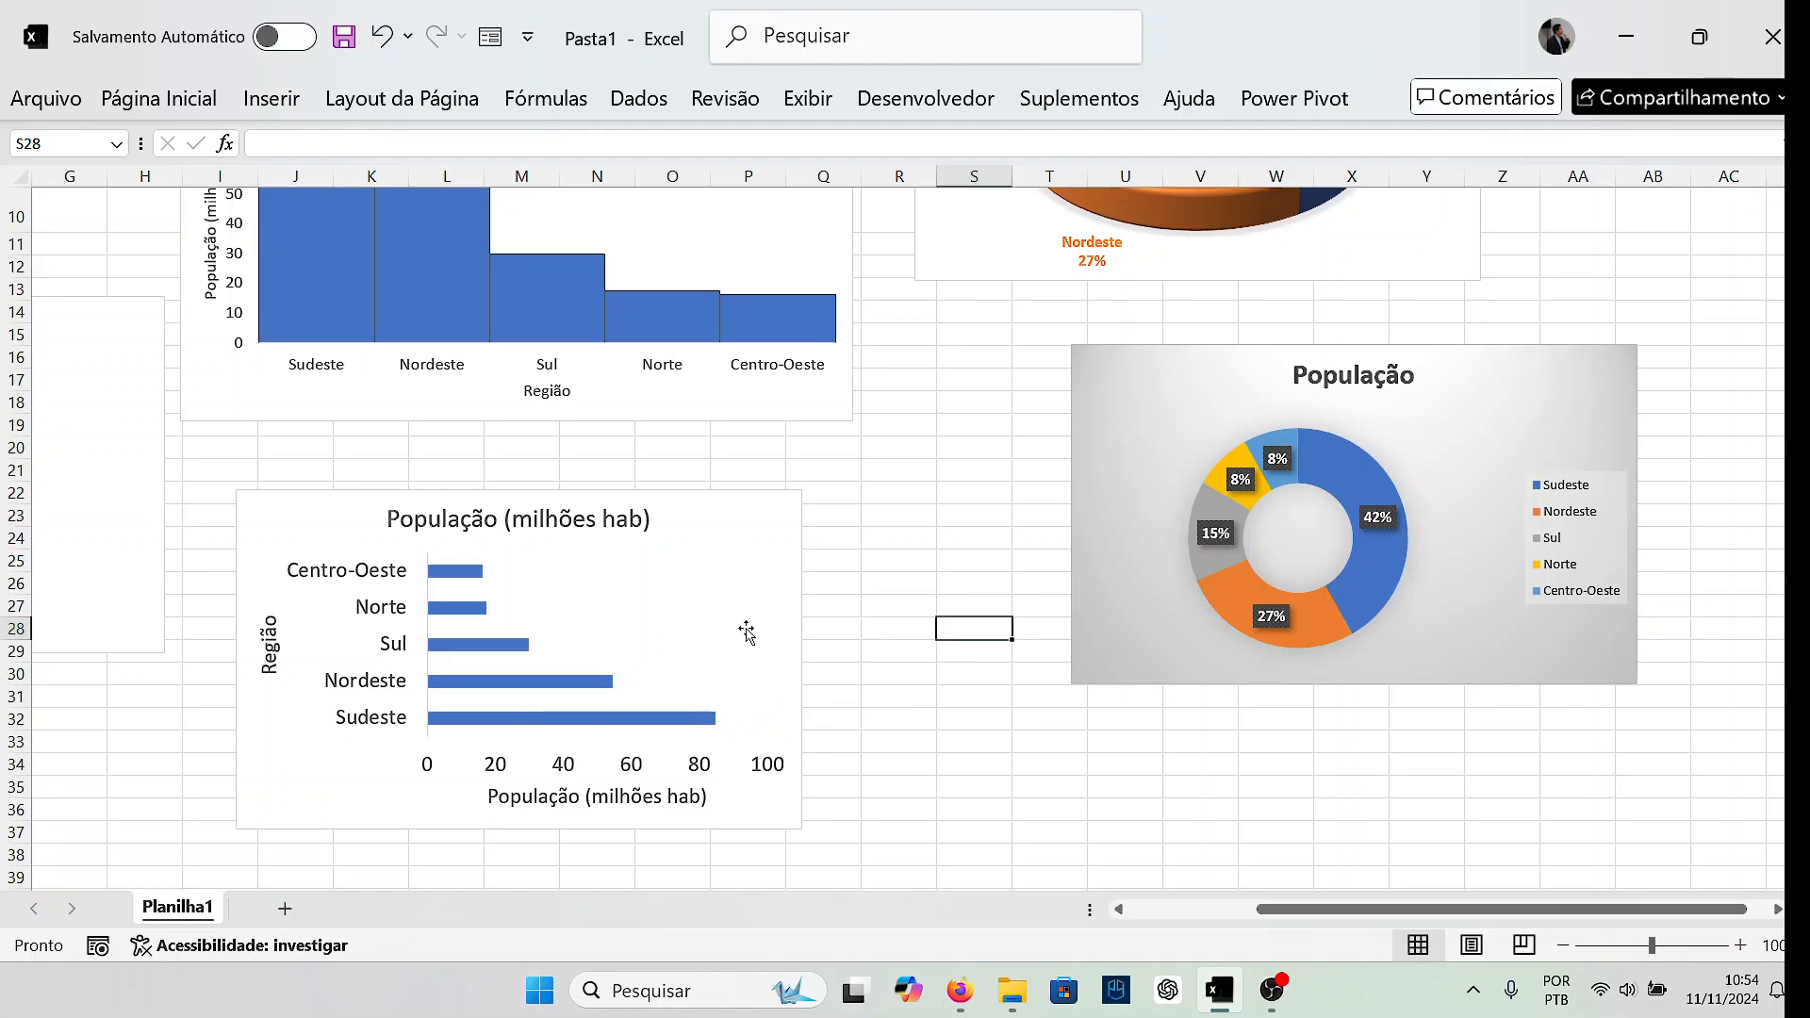
# Move the bar chart up directly beneath the column chart and enlarge it to span about rows 20 to 38.
pyautogui.moveTo(691, 497); pyautogui.dragTo(670, 451)
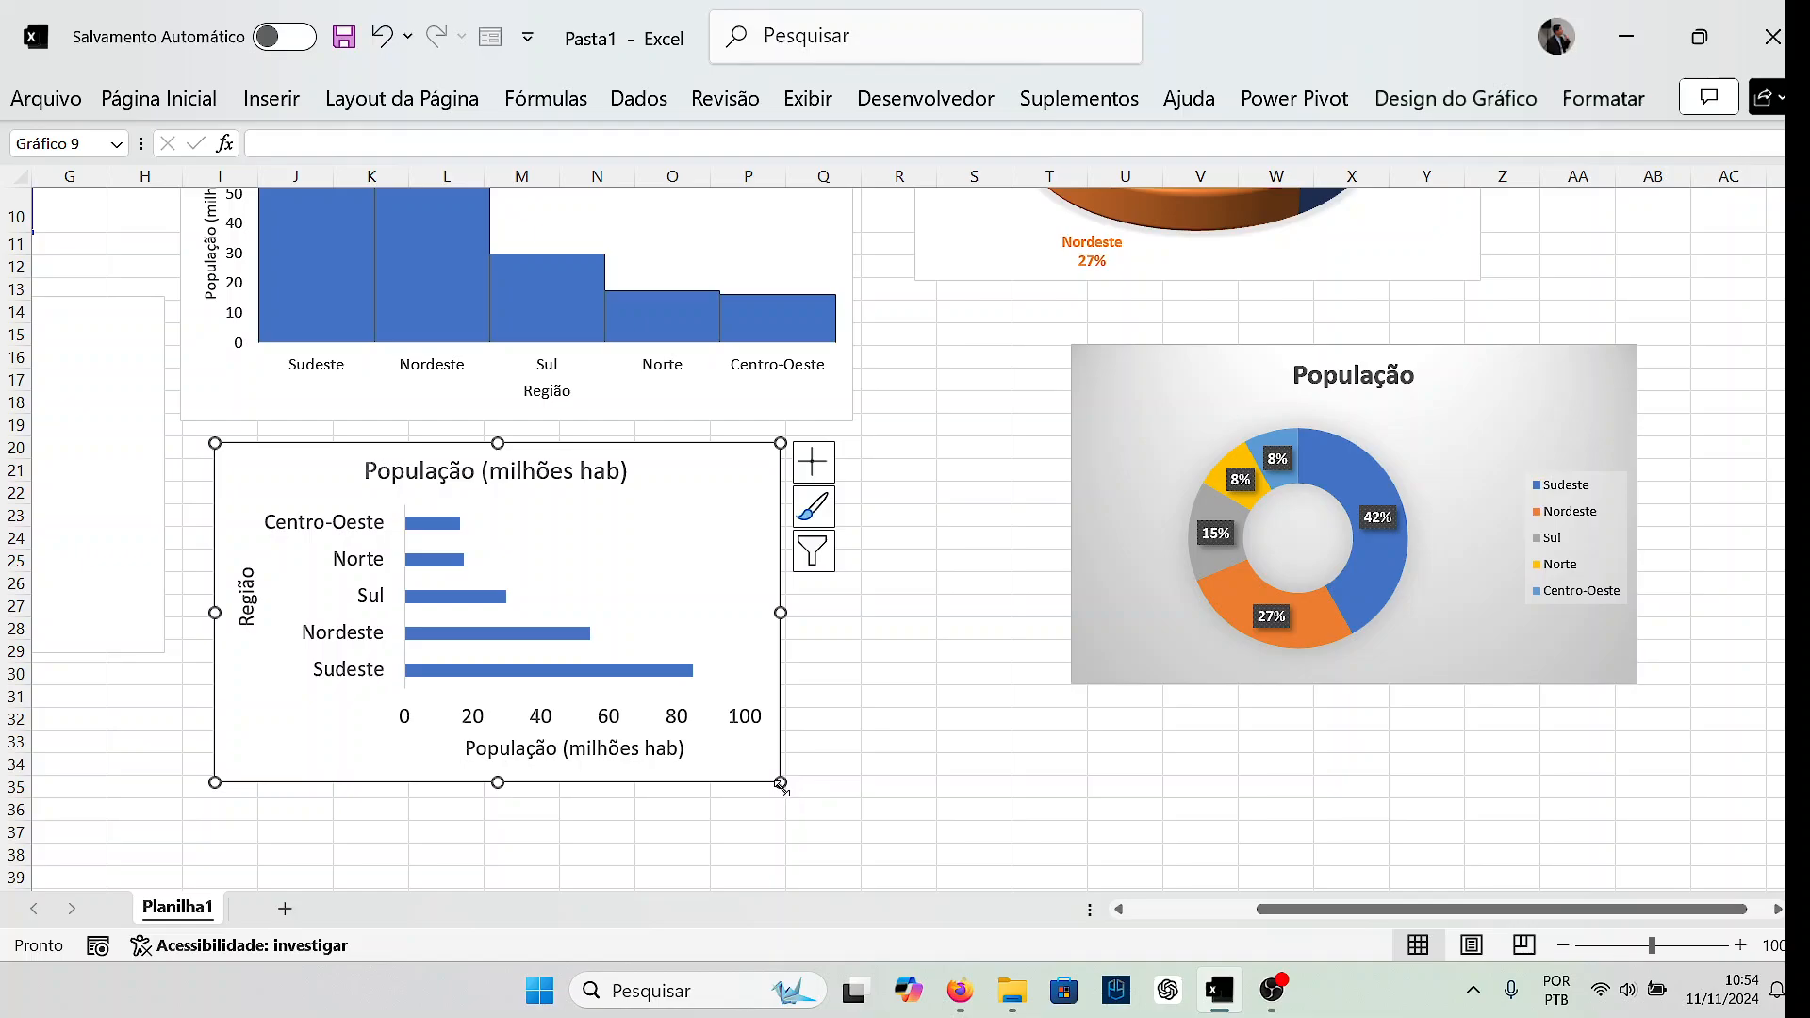
pyautogui.moveTo(782, 783); pyautogui.dragTo(830, 848)
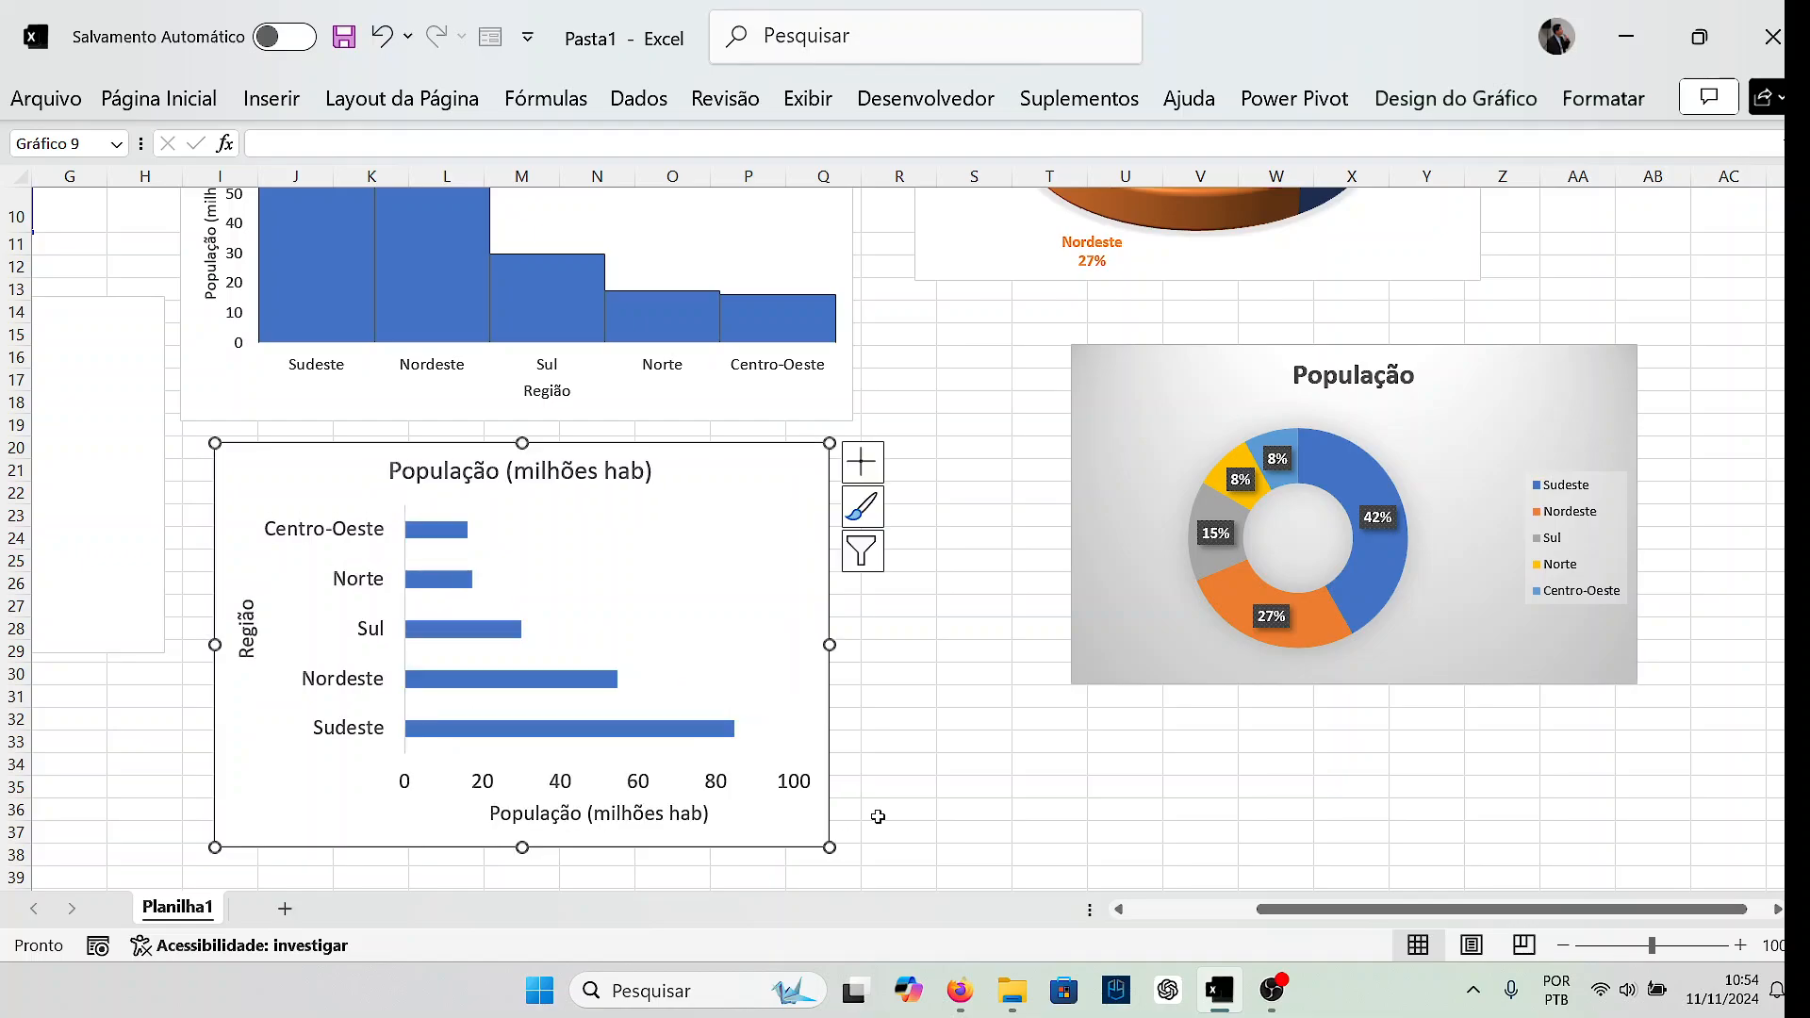
pyautogui.click(938, 774)
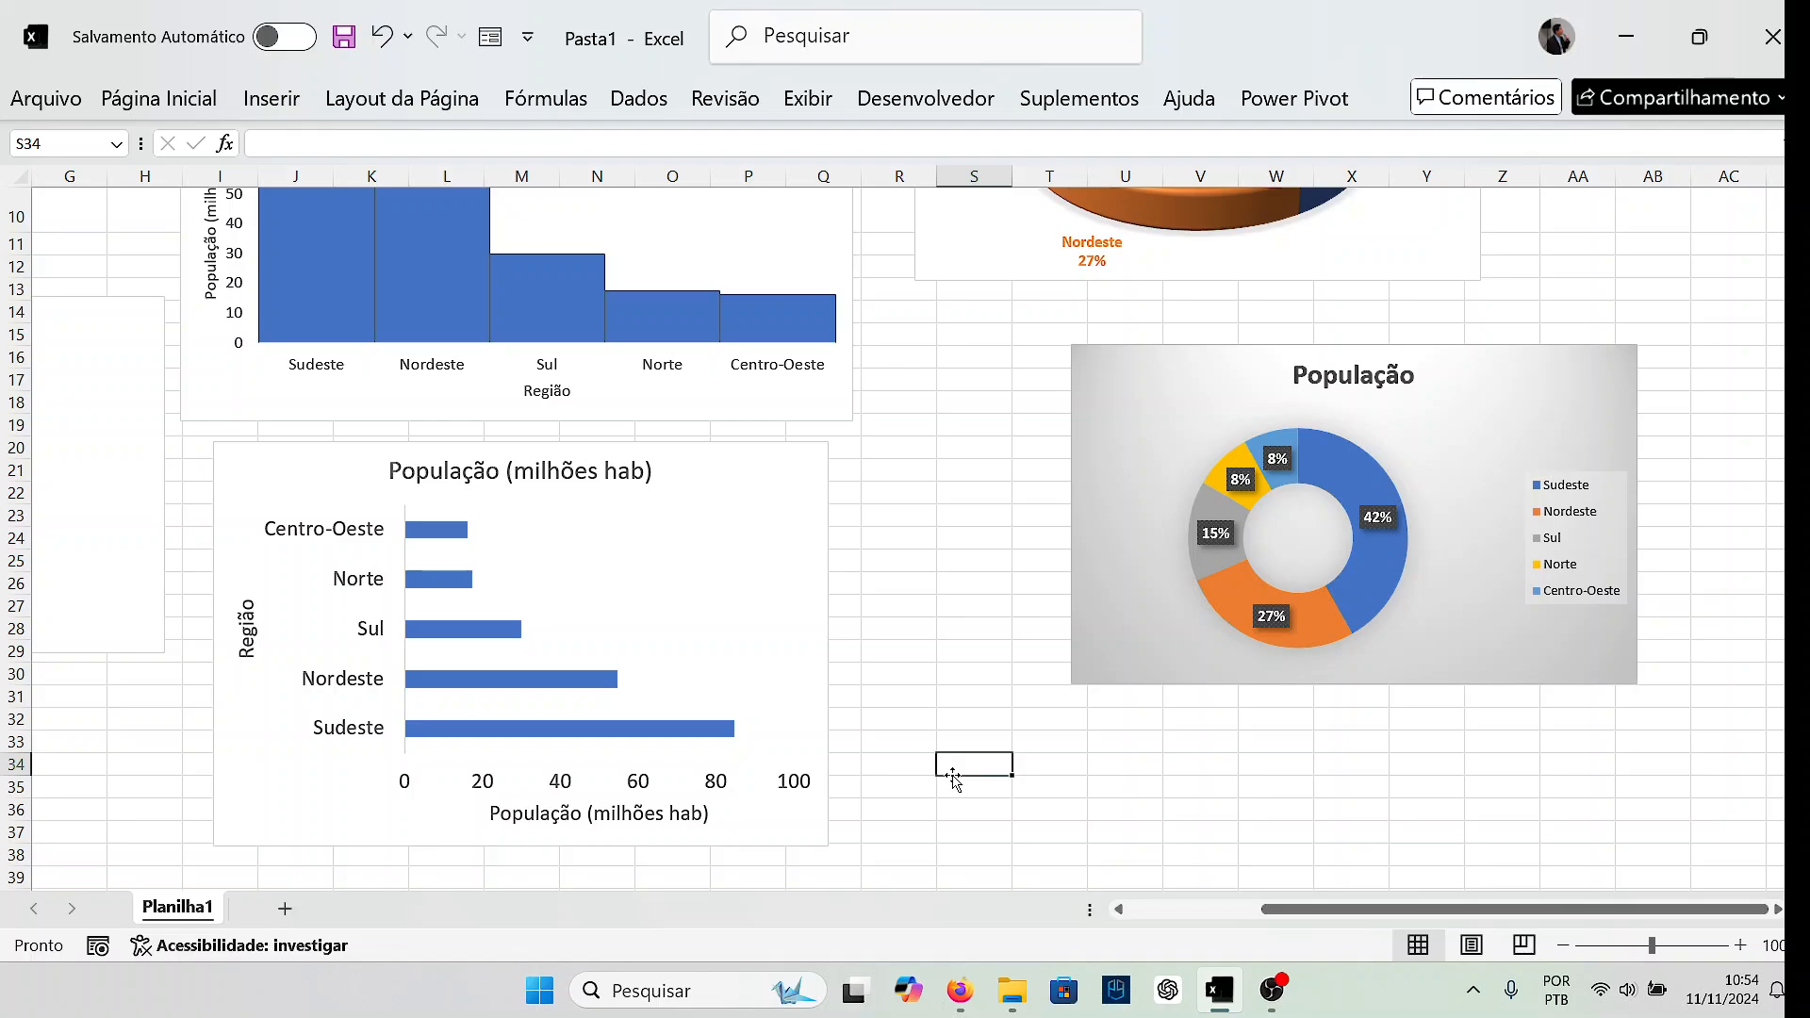
pyautogui.scroll(1, 331, 561)
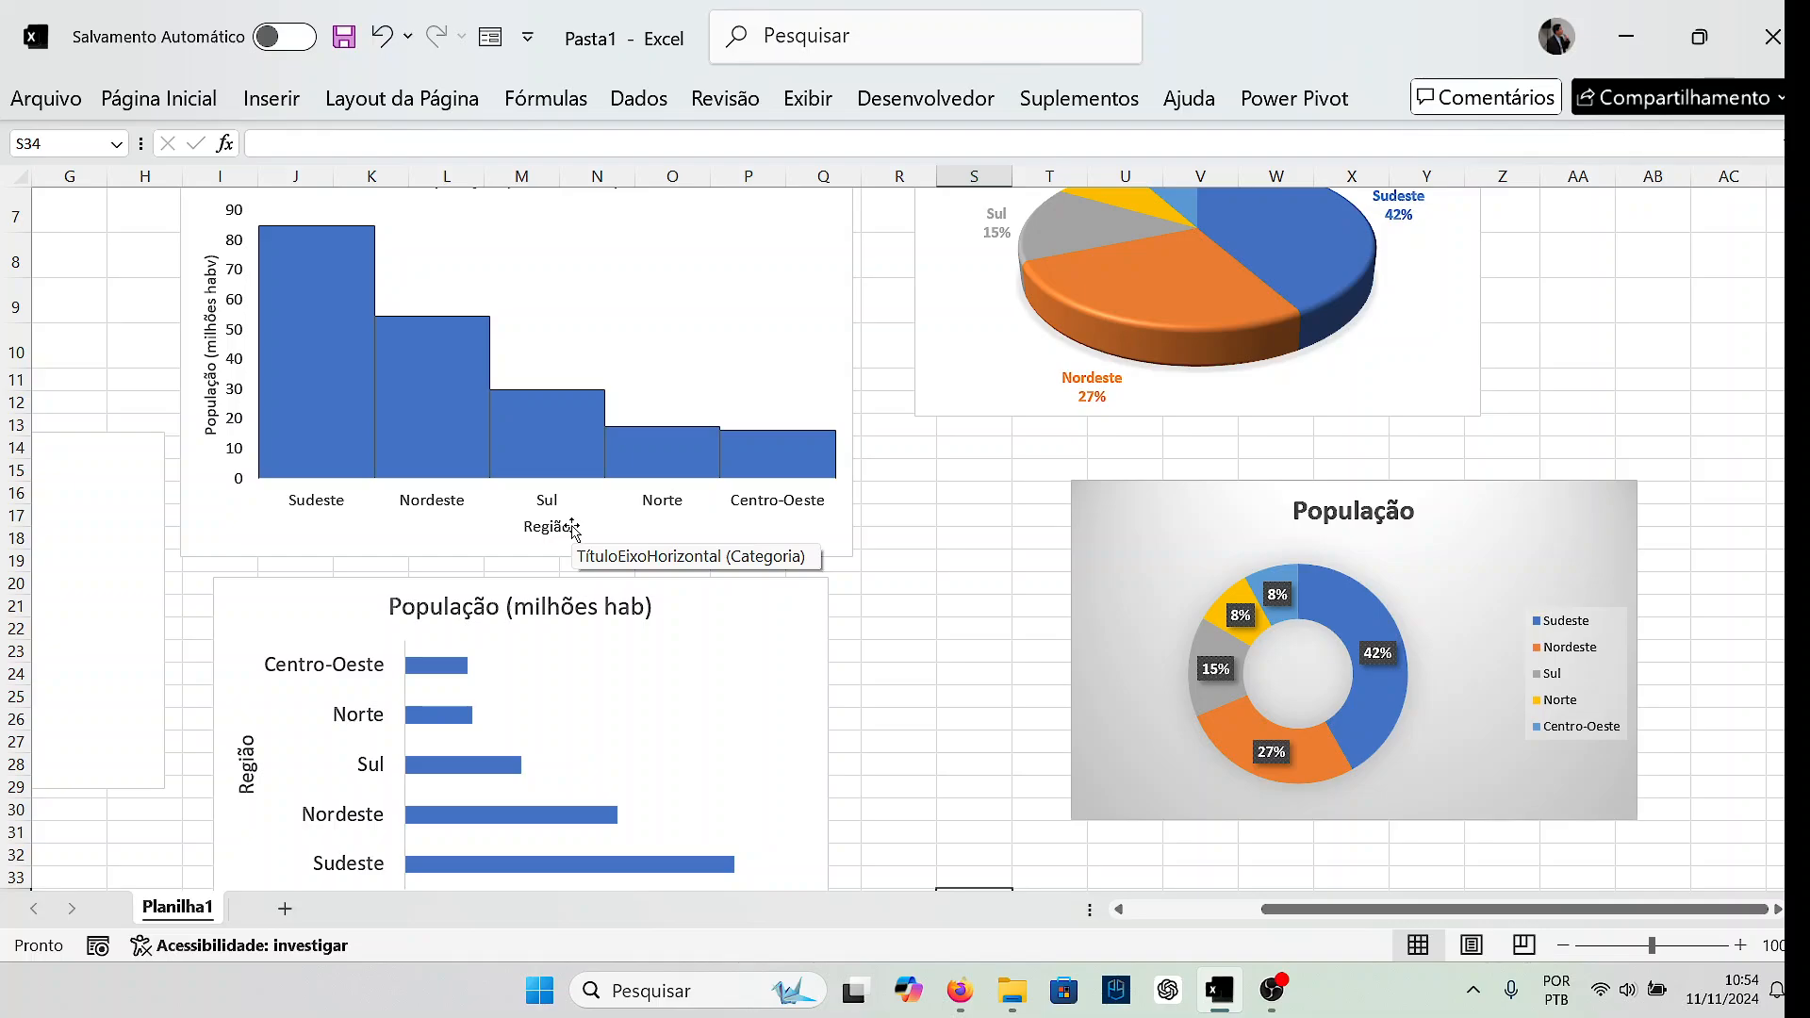
# Compare the column chart with the bar chart beneath it, examining the regions' bars, axis scales and axis titles.
pyautogui.scroll(-1, 924, 610)
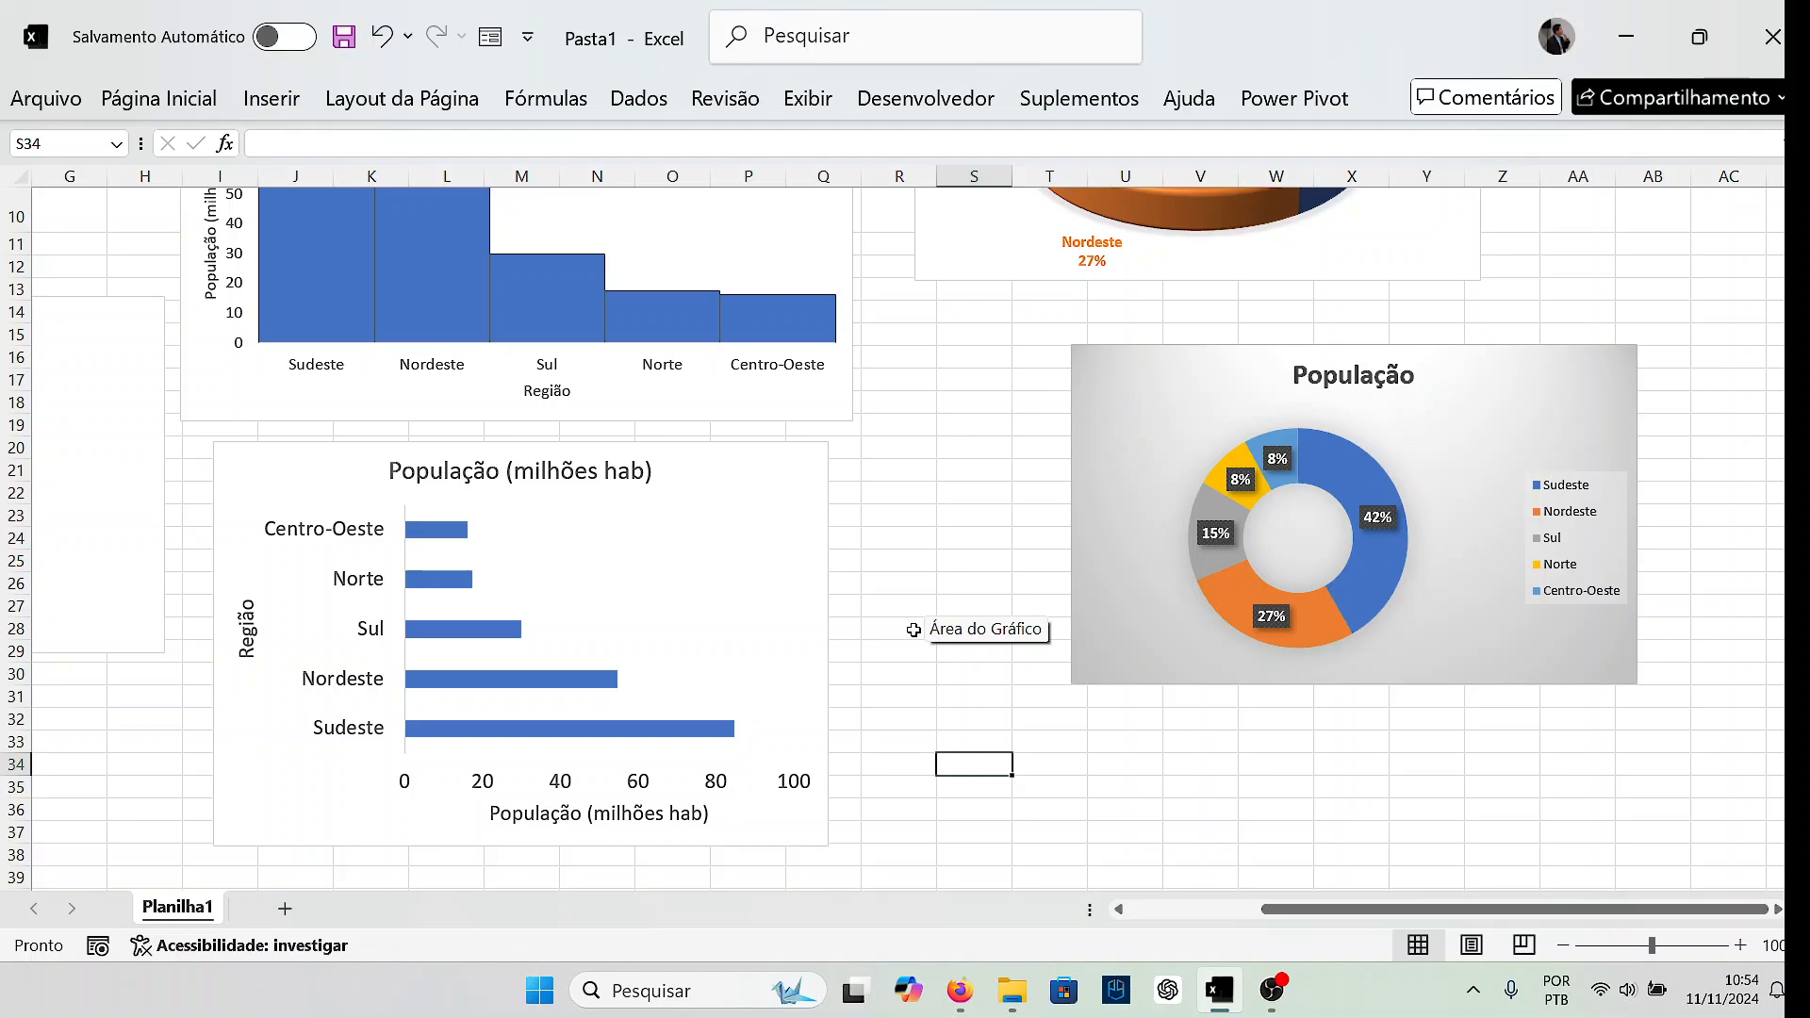
pyautogui.click(465, 539)
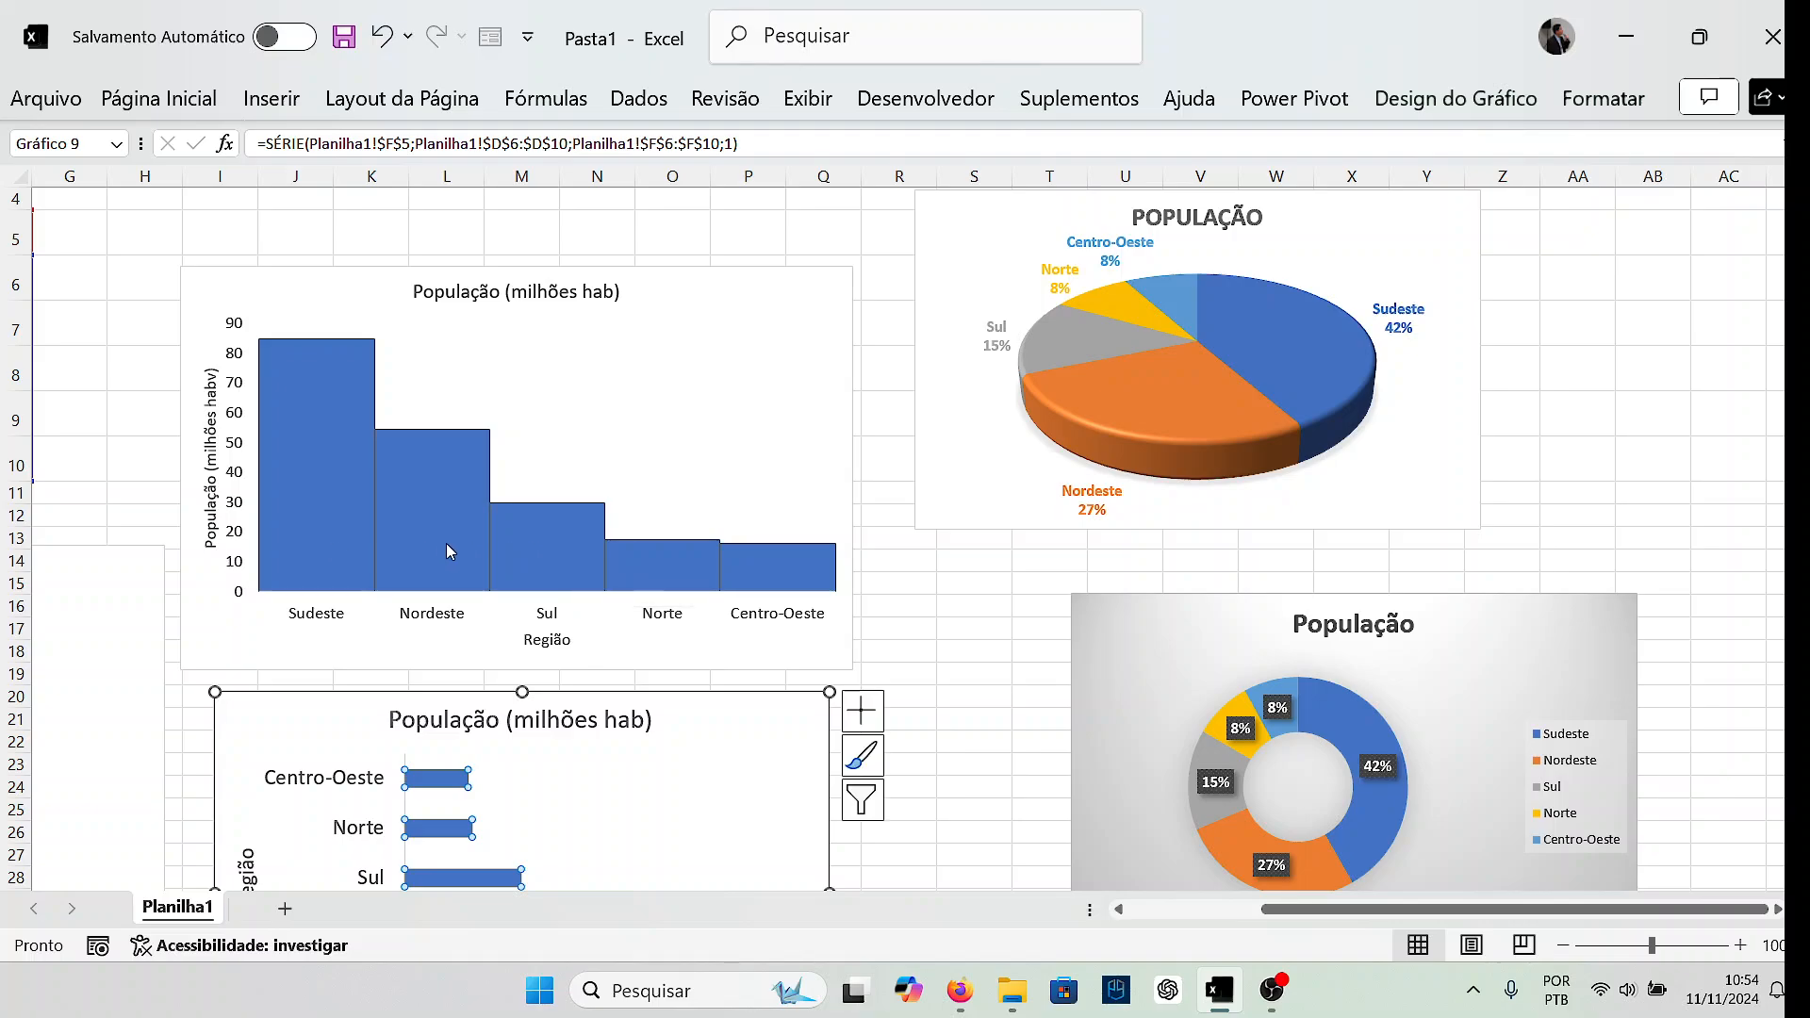
pyautogui.scroll(-4, 445, 543)
pyautogui.scroll(4, 505, 600)
pyautogui.scroll(-1, 939, 589)
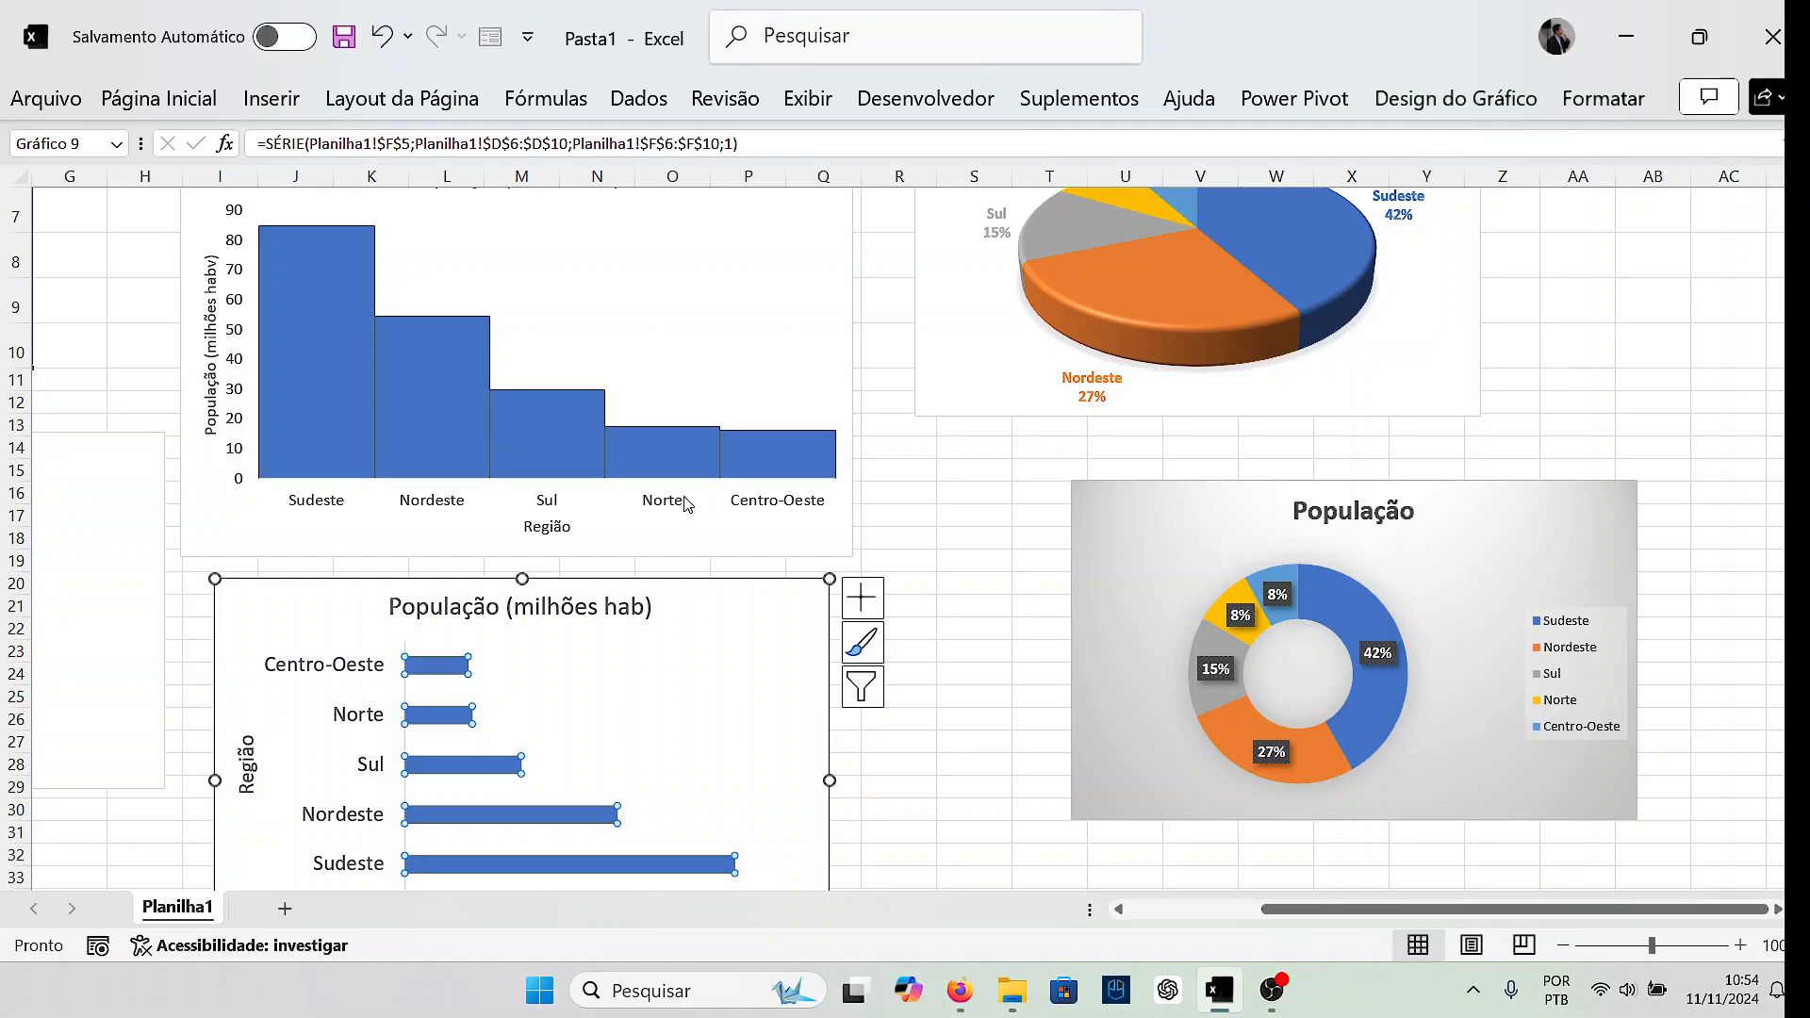
pyautogui.moveTo(833, 469)
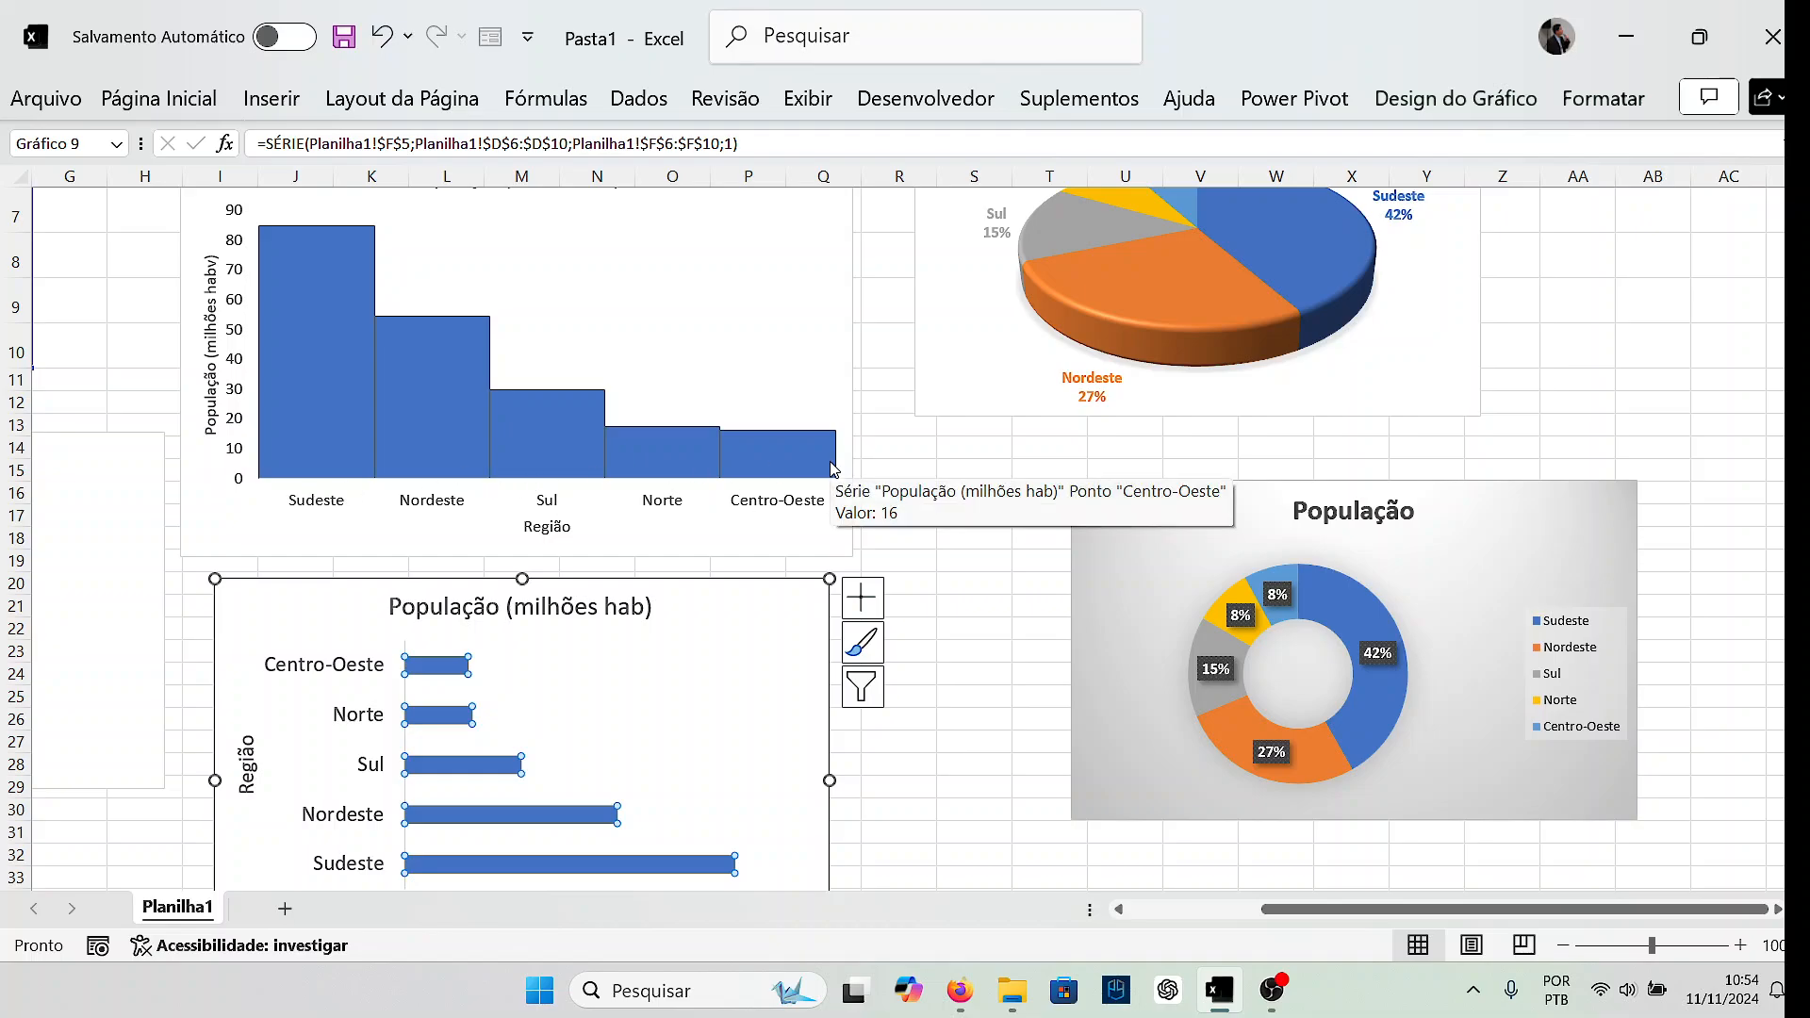
pyautogui.scroll(-2, 834, 469)
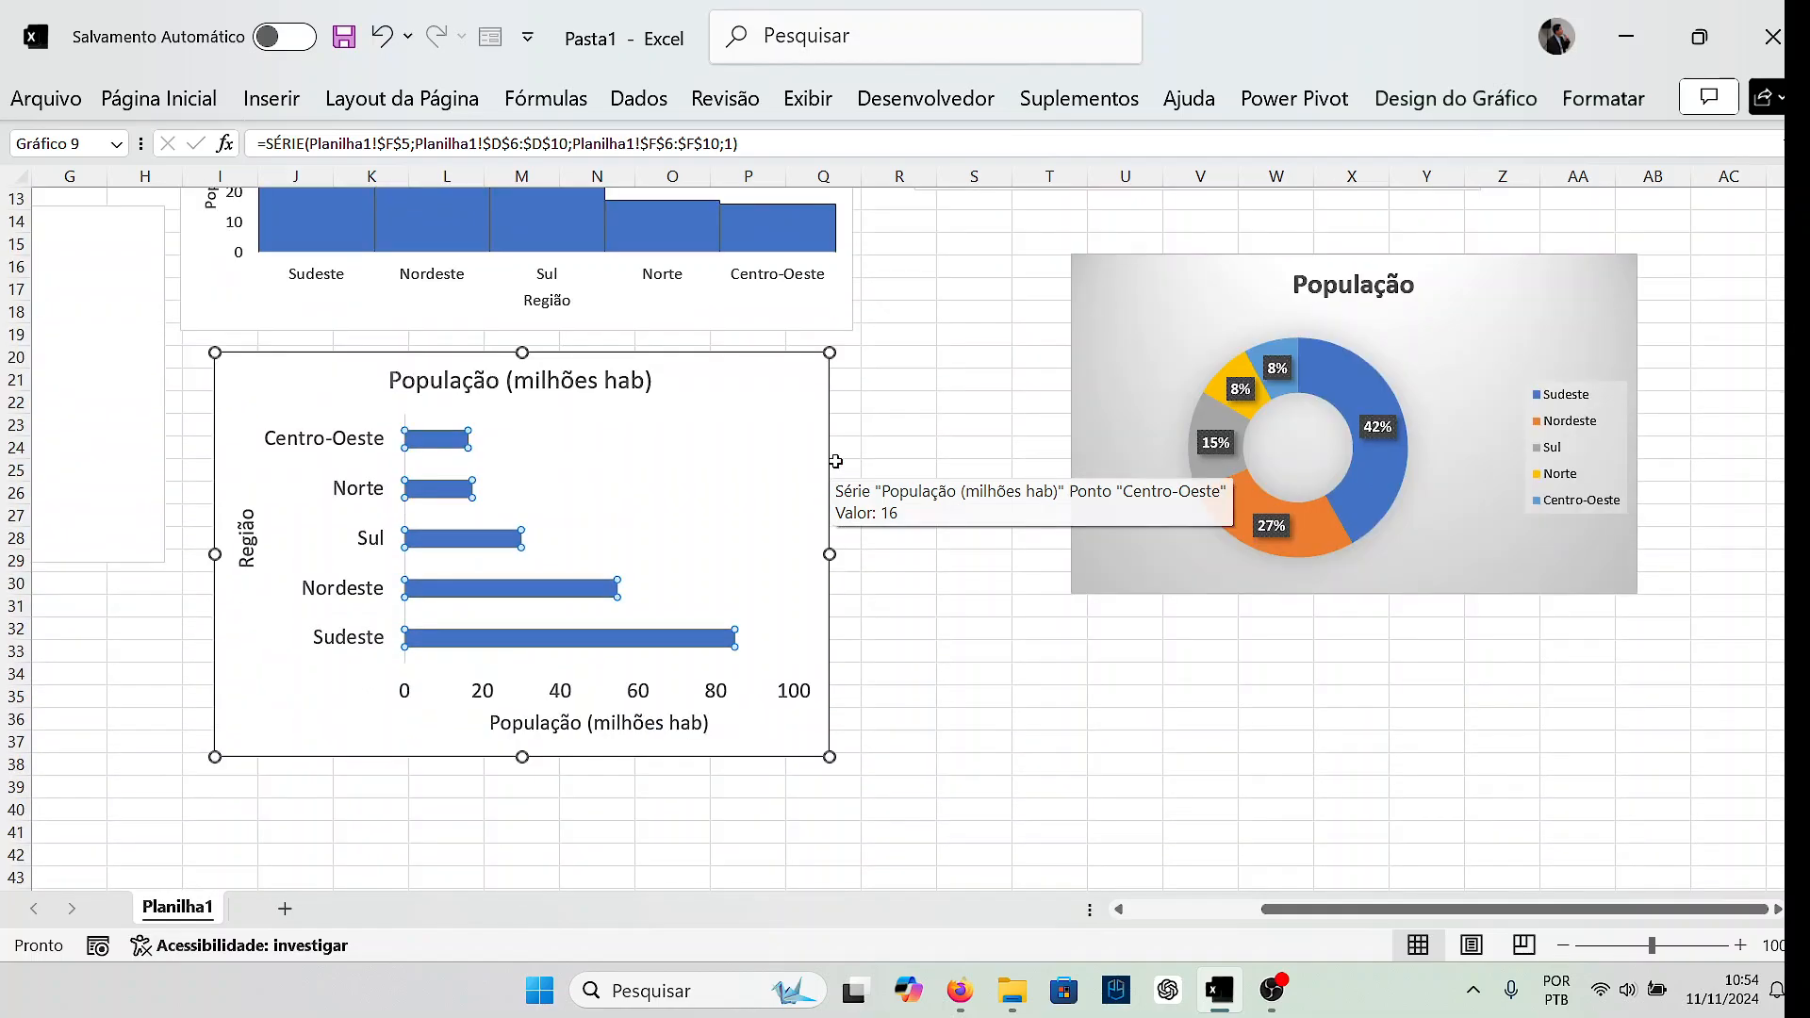
pyautogui.click(884, 731)
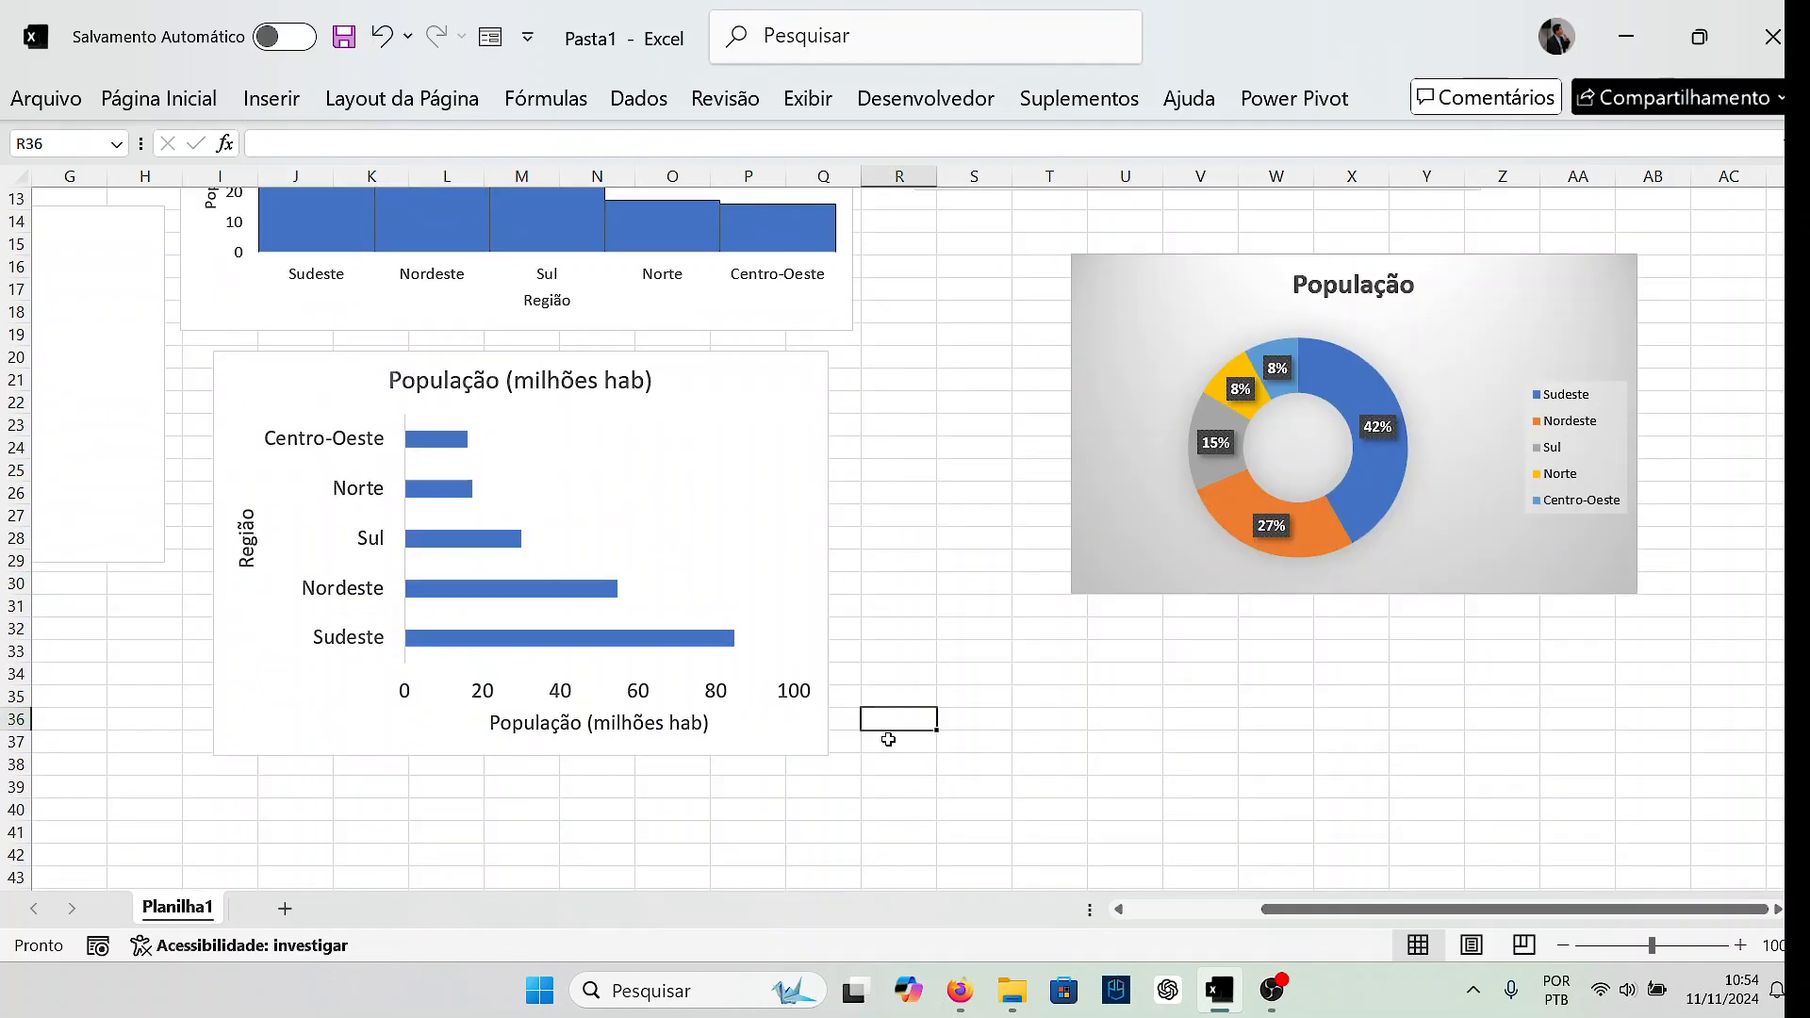
pyautogui.click(797, 751)
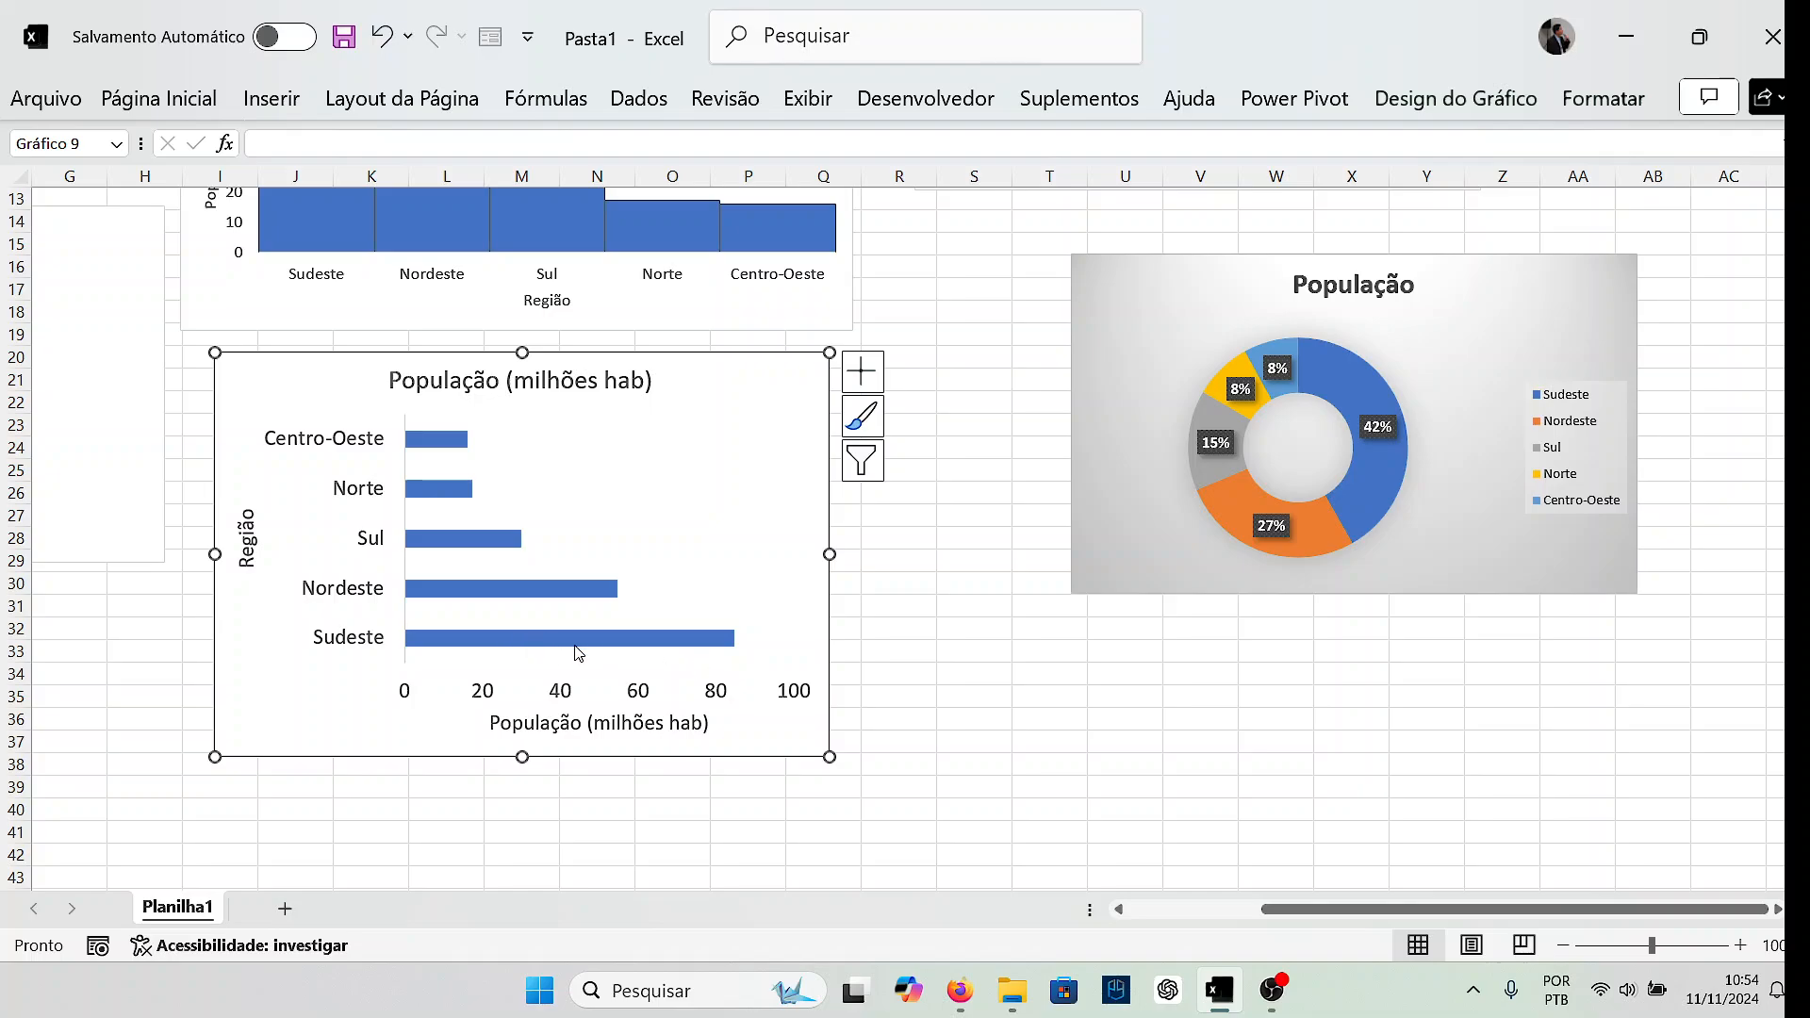
pyautogui.moveTo(577, 650)
pyautogui.scroll(3, 1004, 650)
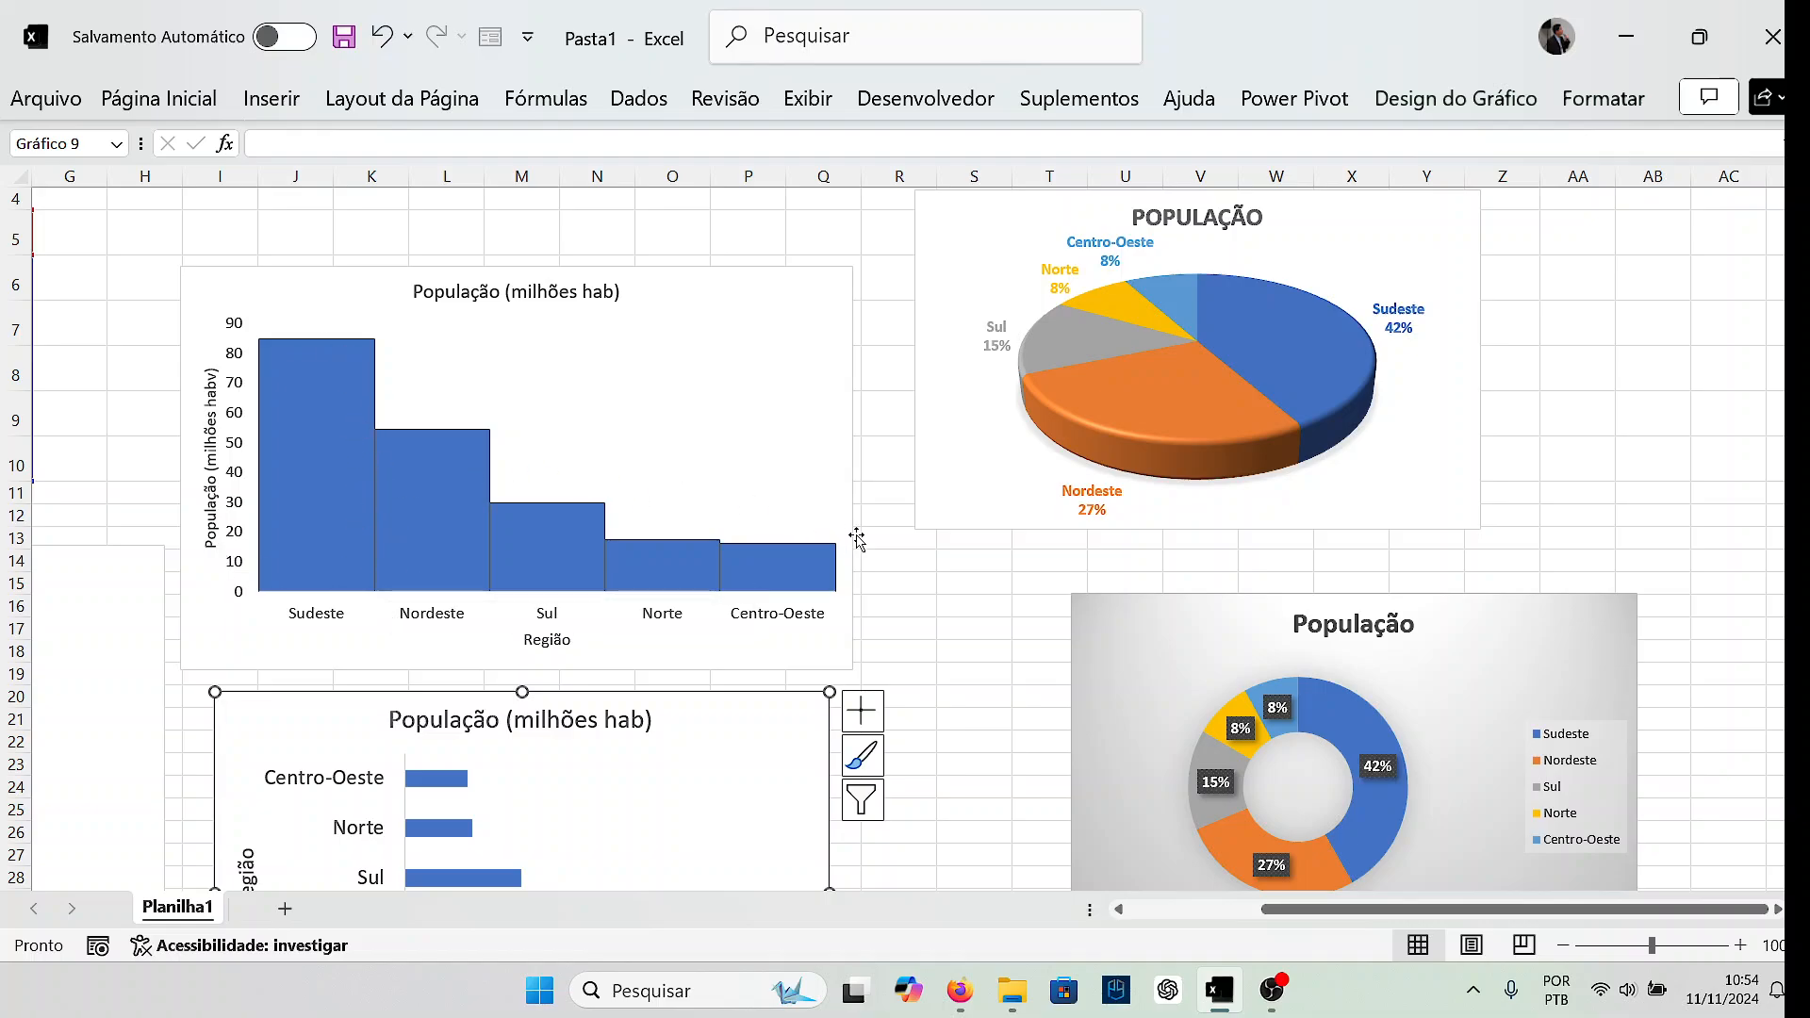
pyautogui.scroll(-2, 983, 600)
pyautogui.scroll(-3, 983, 603)
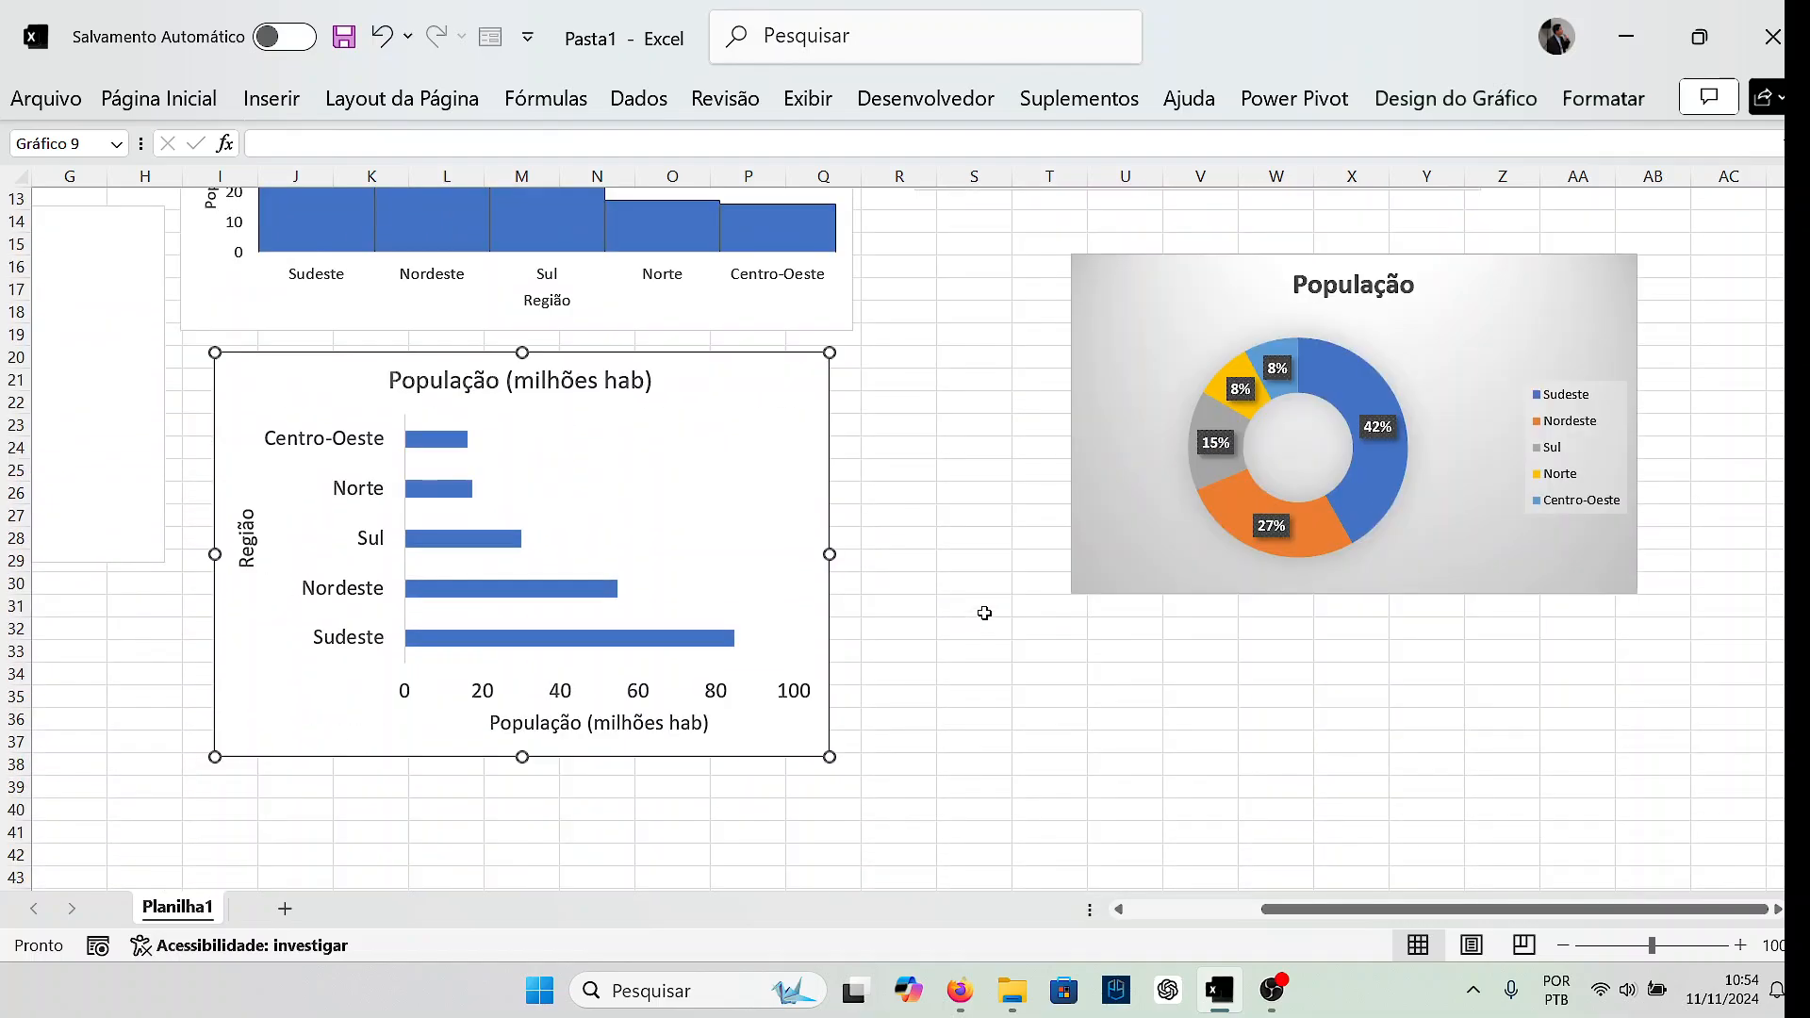
pyautogui.click(905, 695)
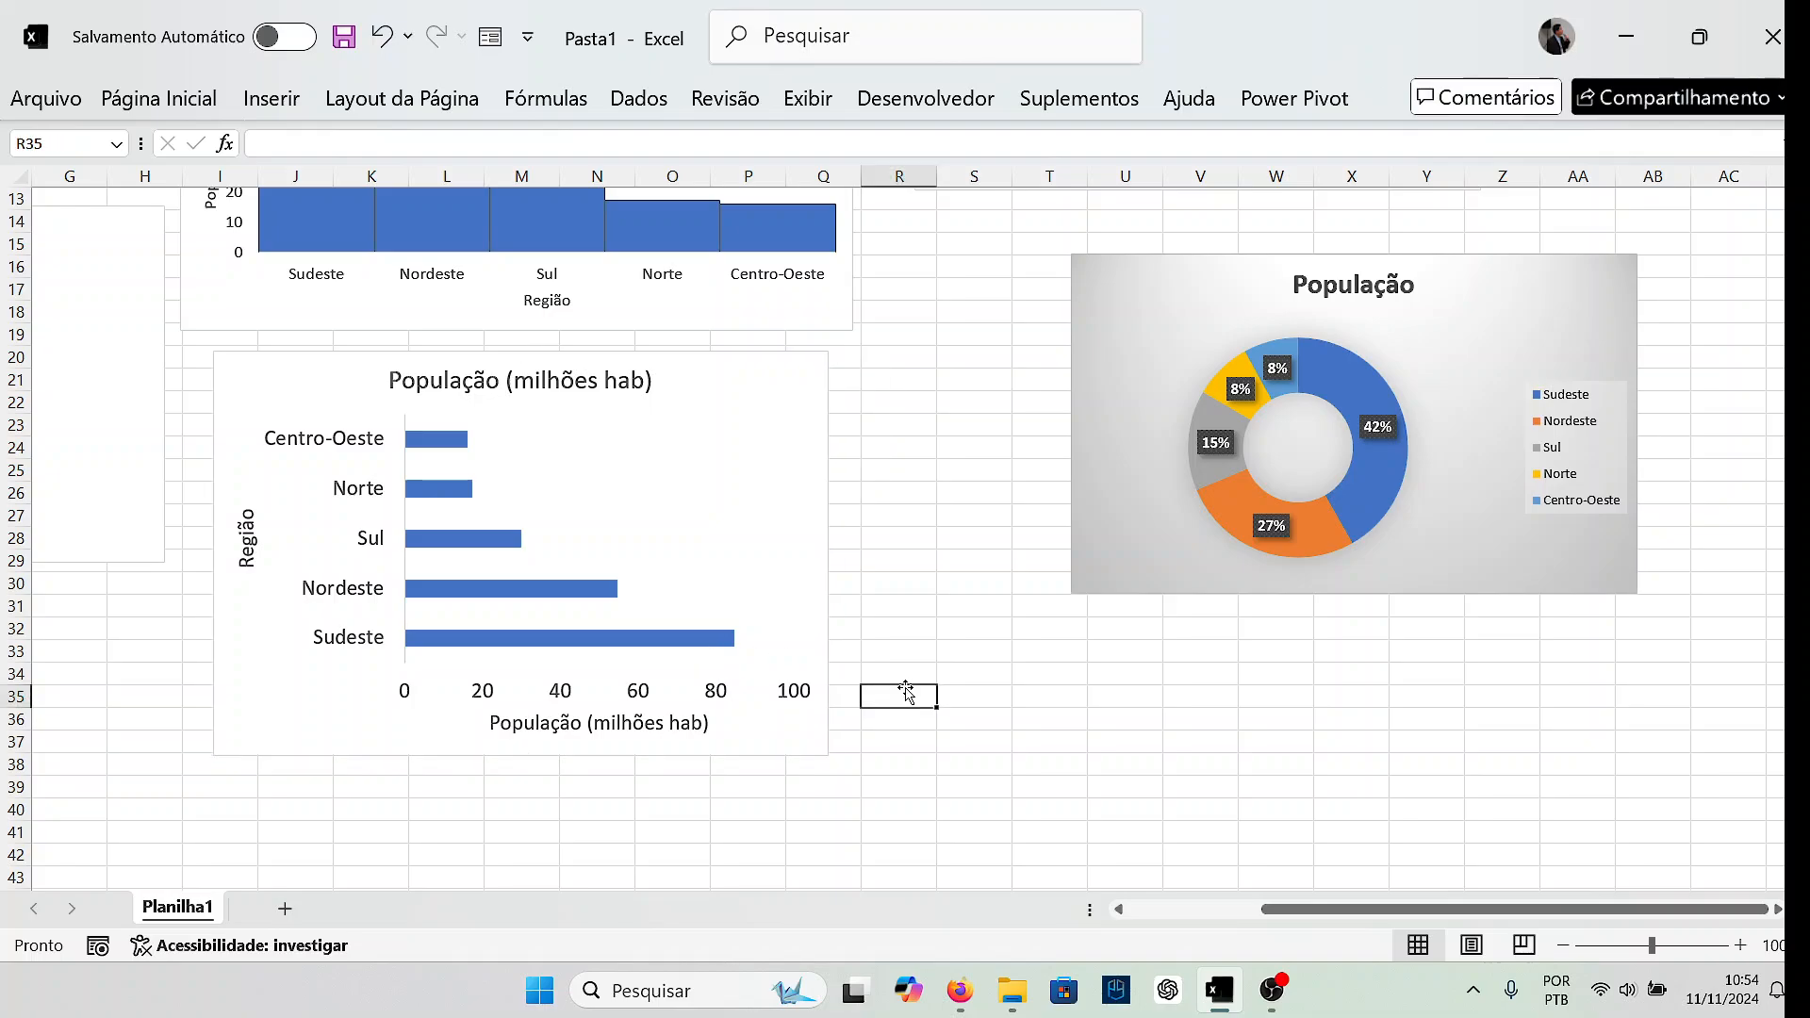
pyautogui.scroll(1, 905, 693)
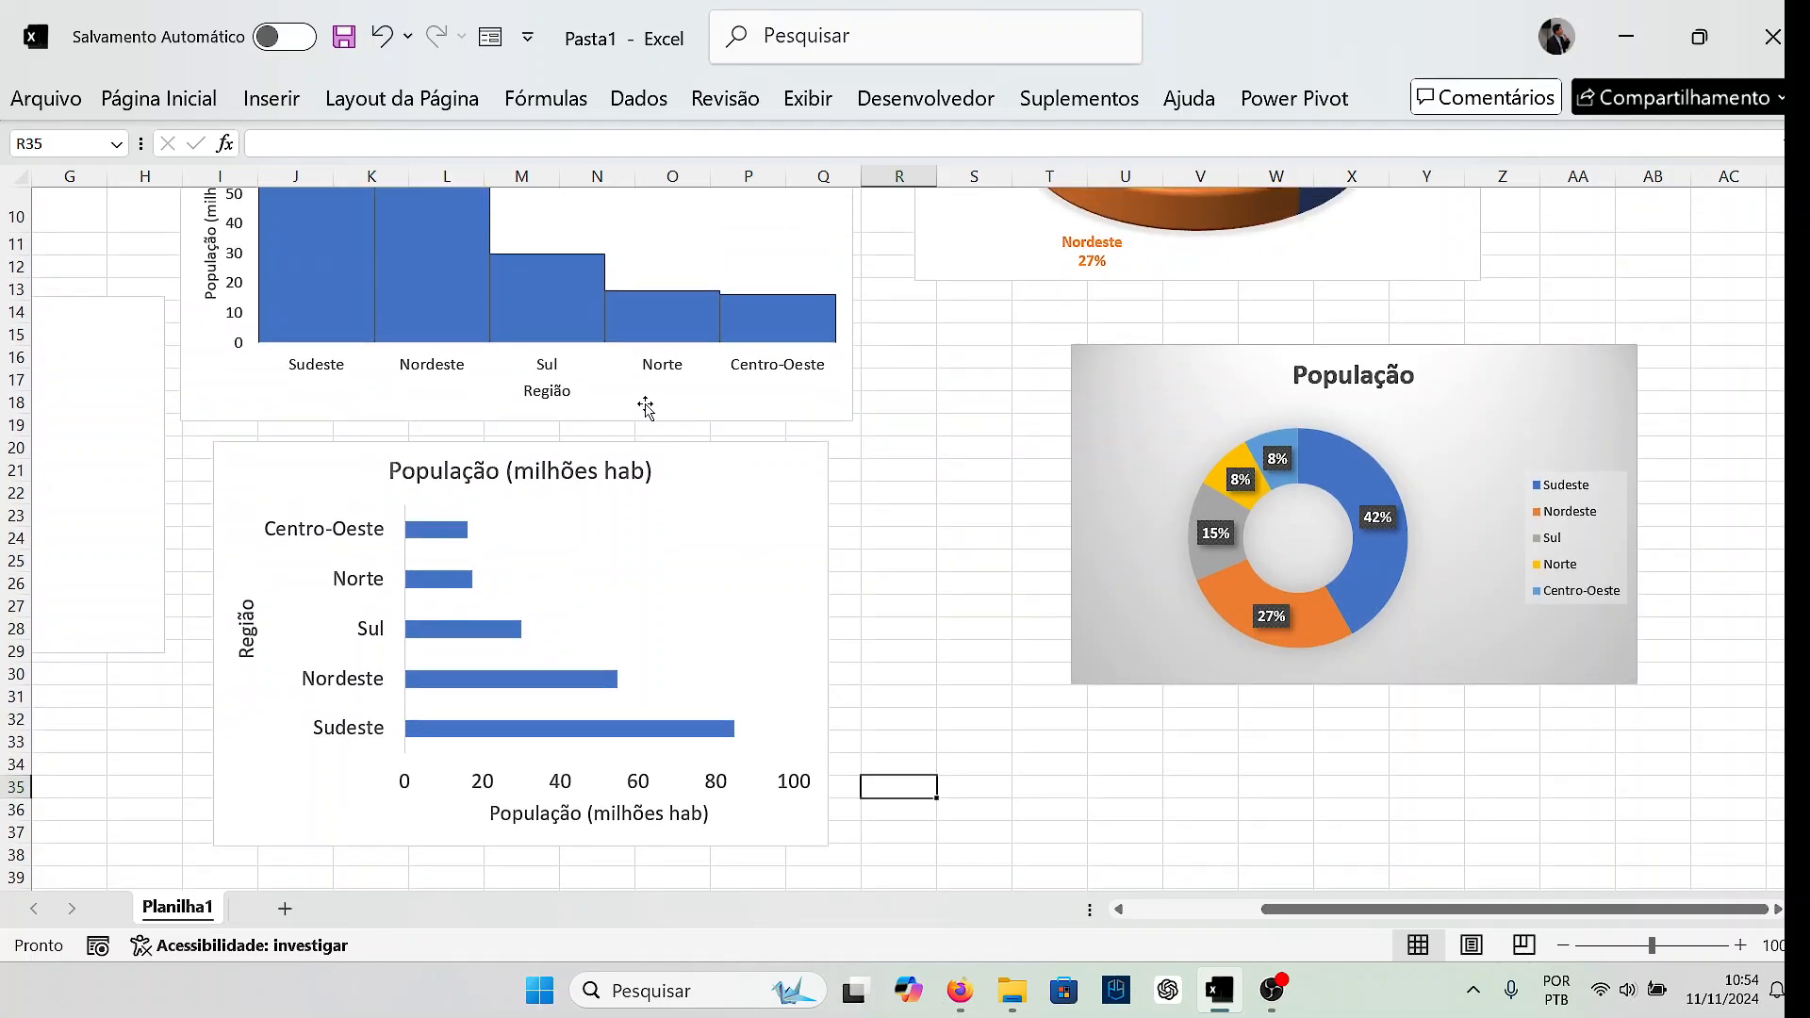
pyautogui.click(571, 307)
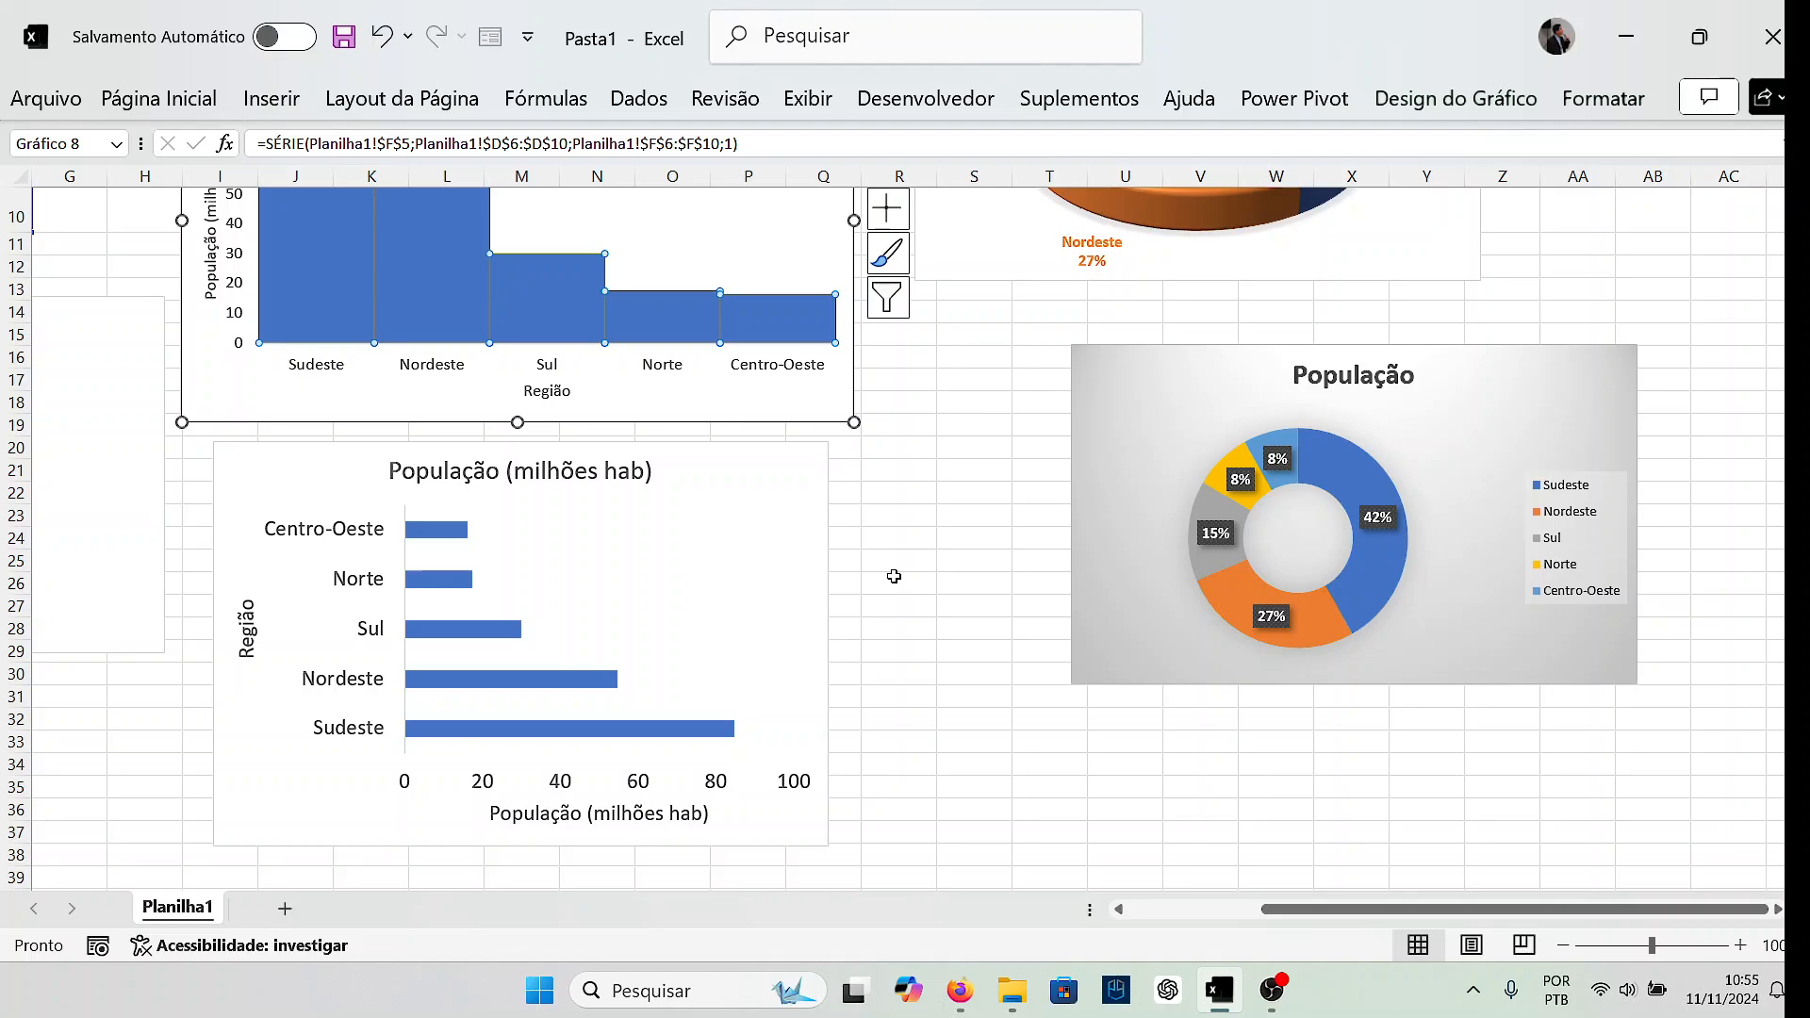
pyautogui.click(672, 731)
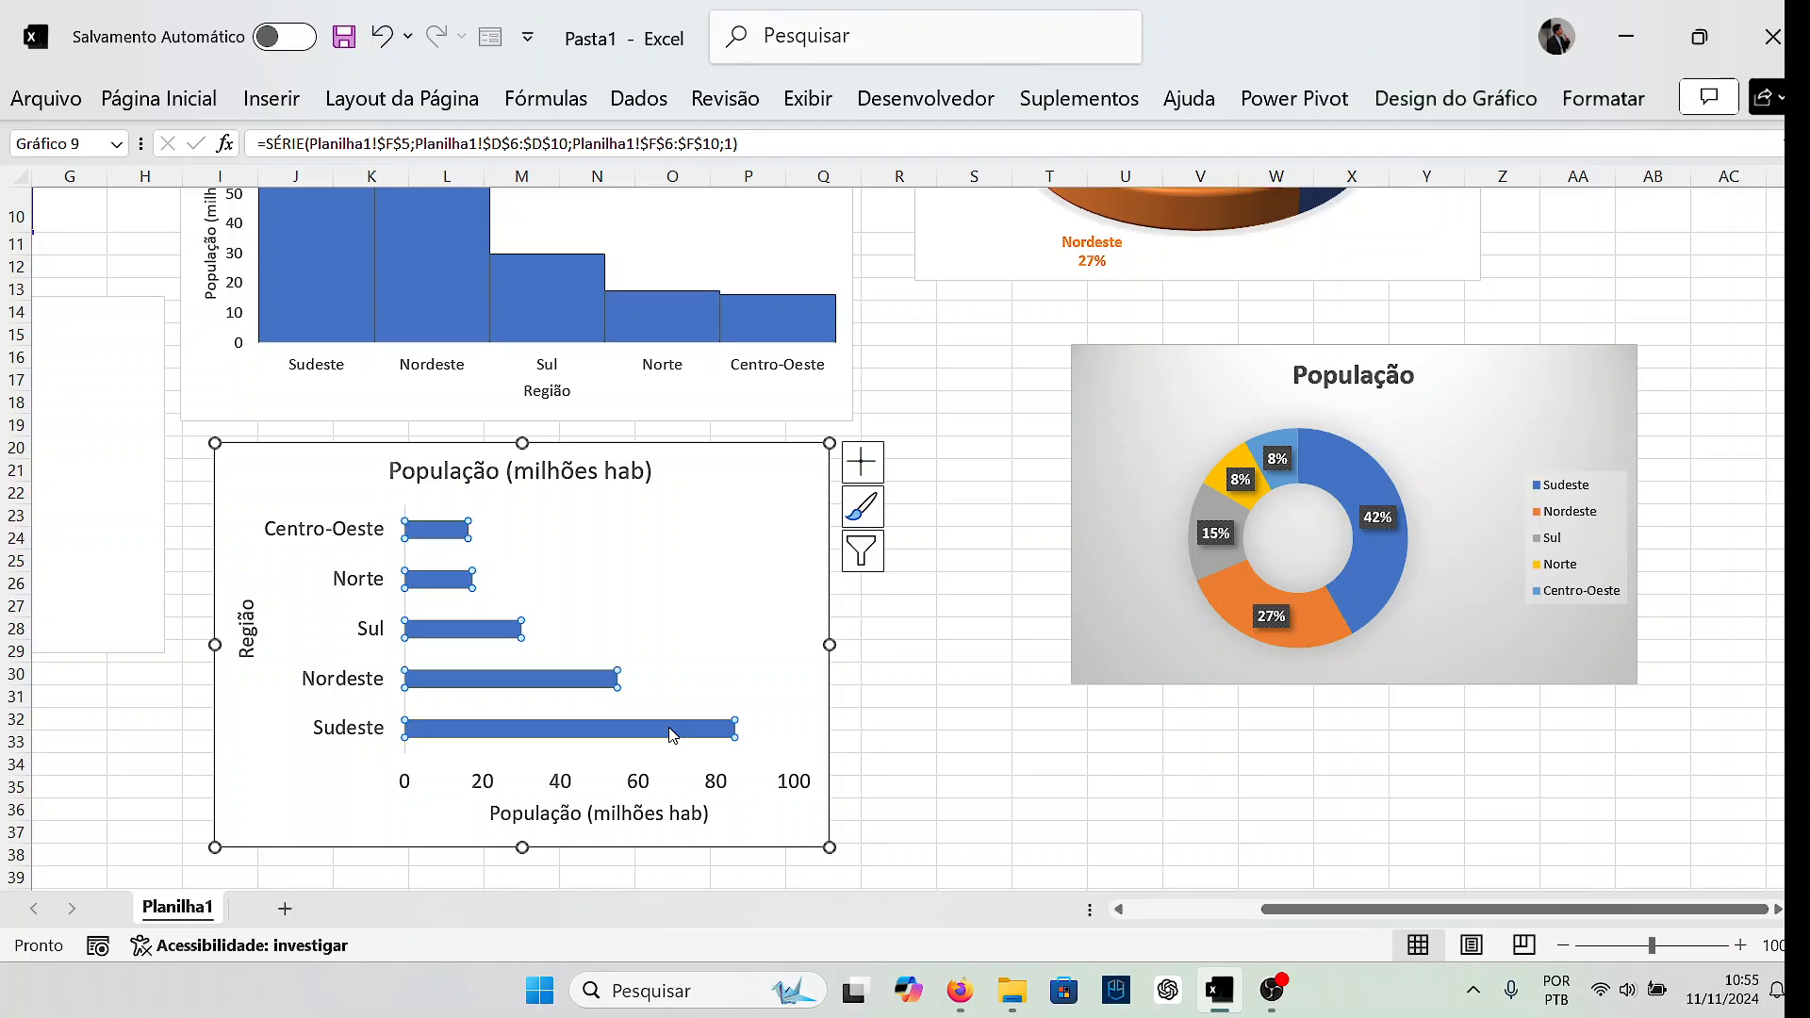
pyautogui.moveTo(585, 683)
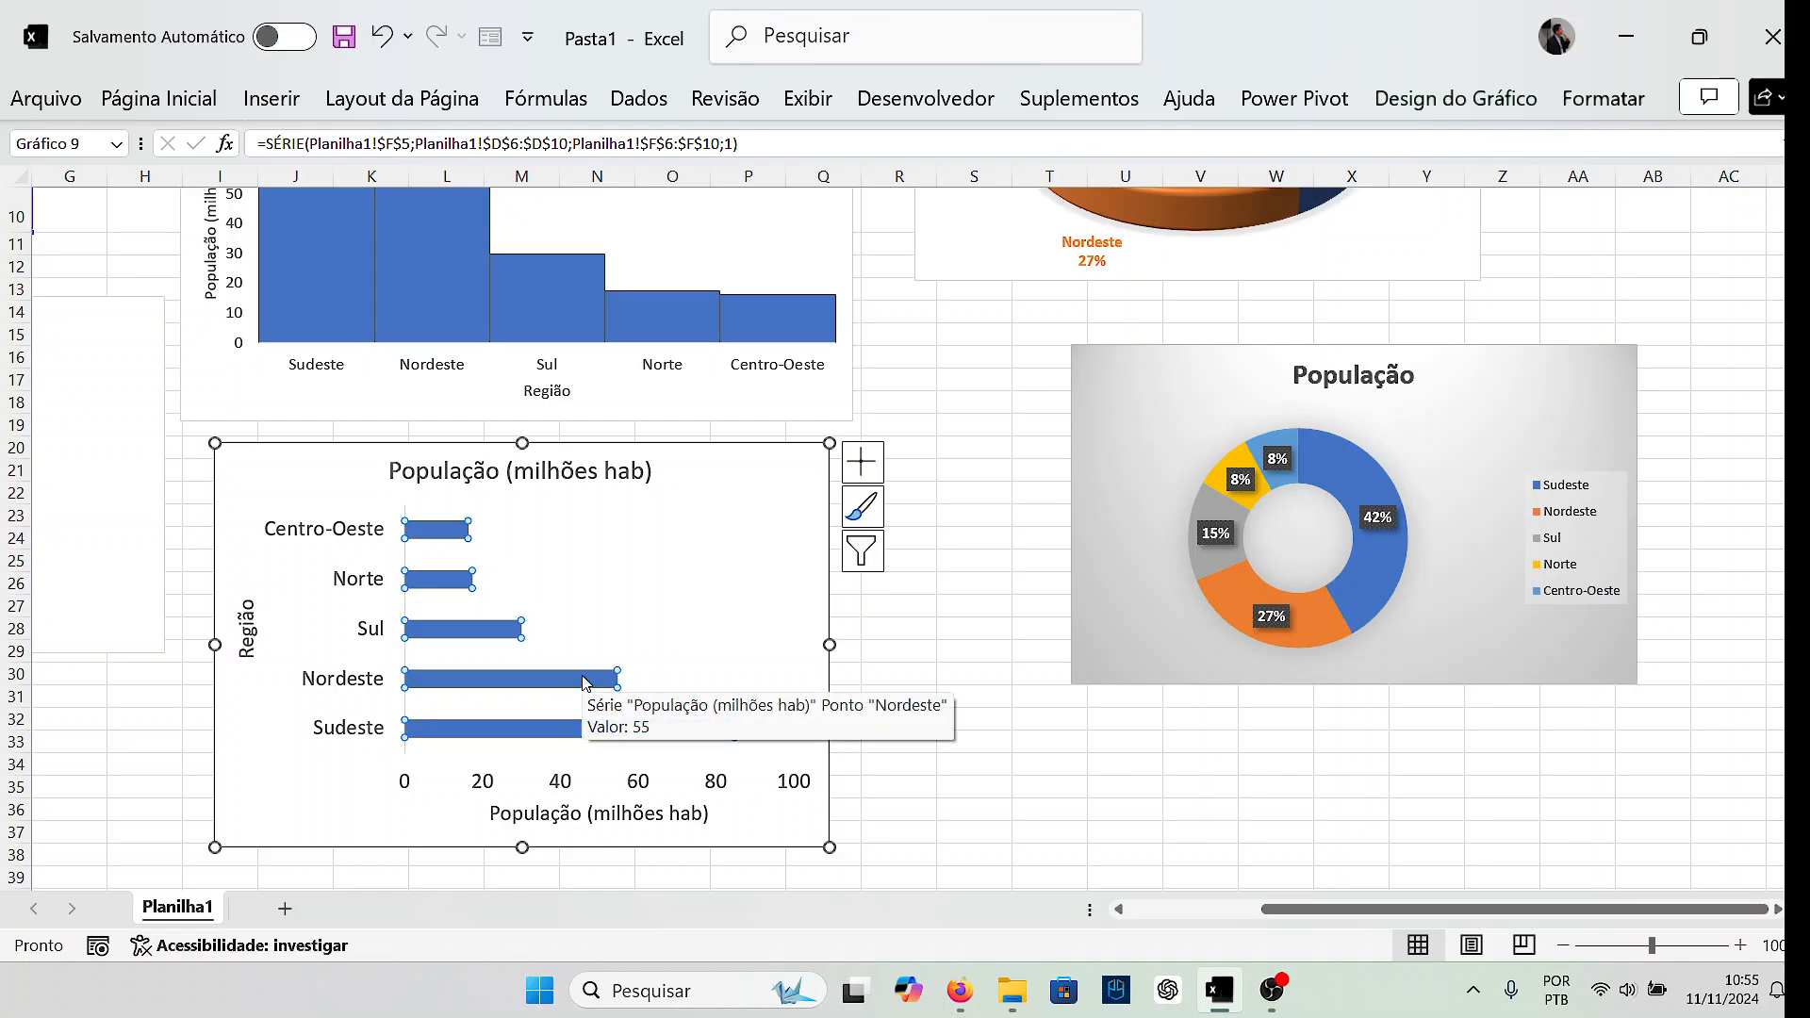
# Review the table of regions and population in millions against the pie, column and bar charts built from it.
pyautogui.hscroll(-3, 566, 641)
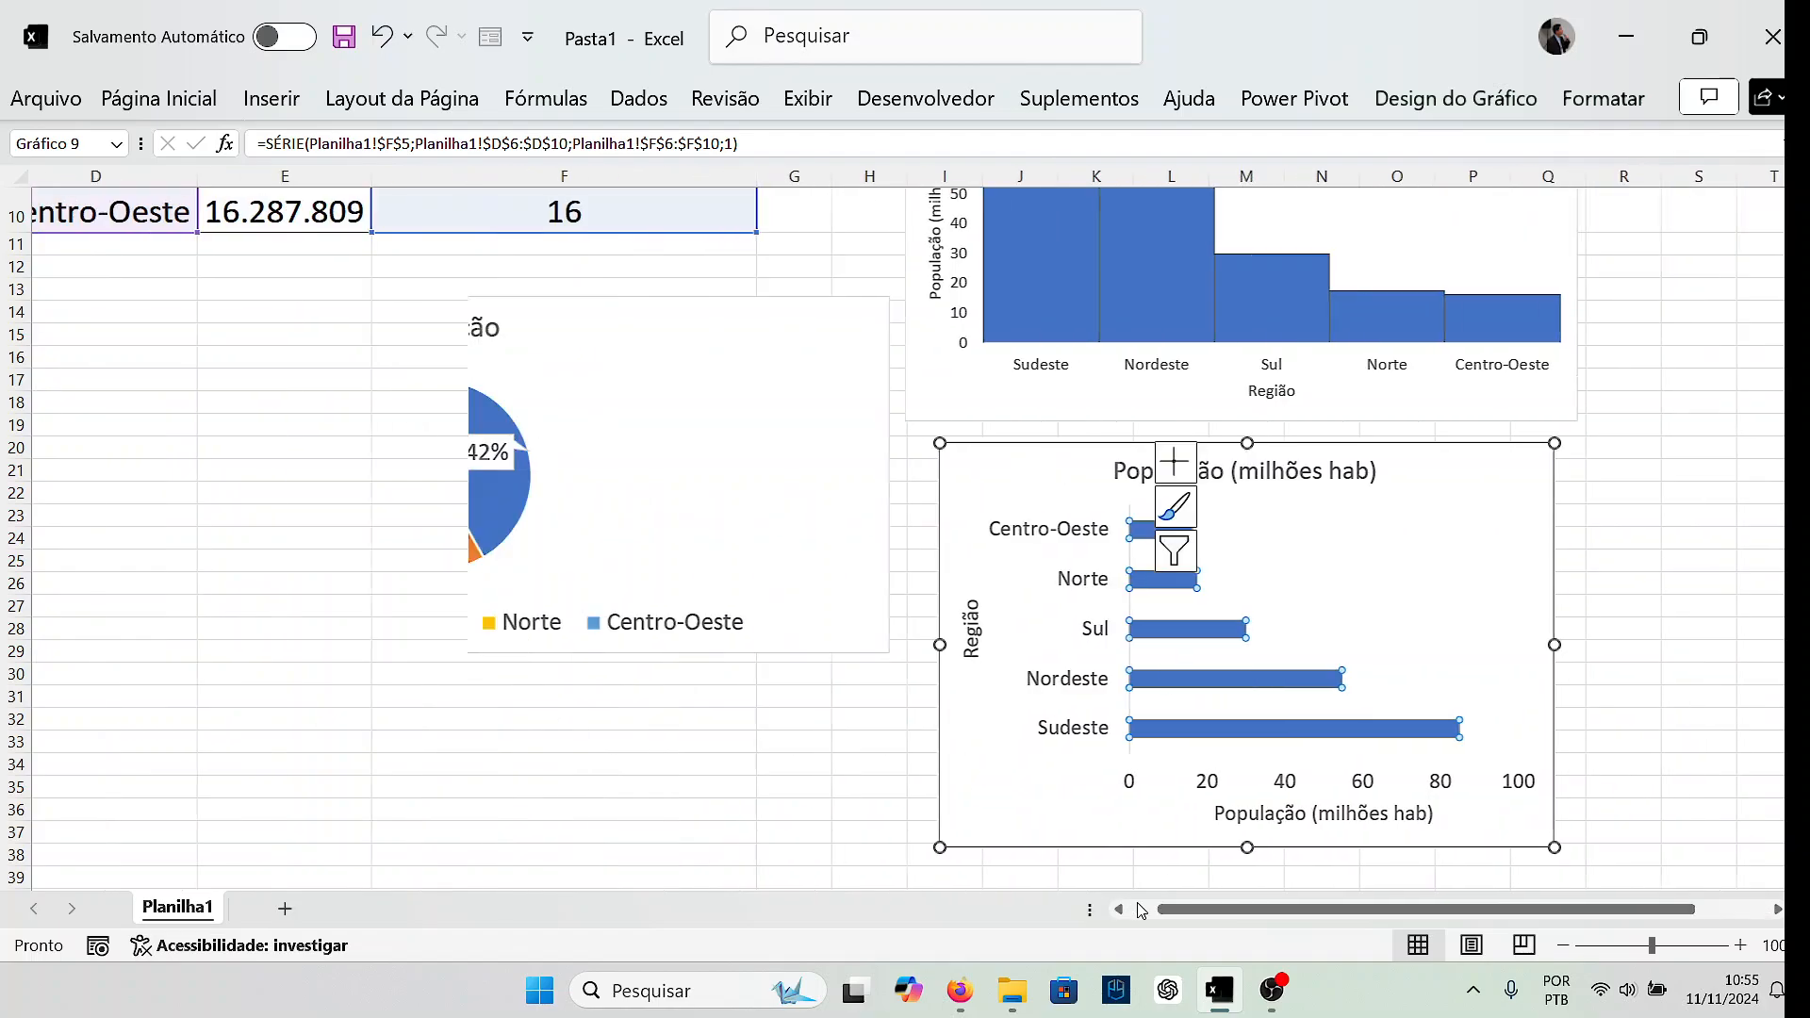
pyautogui.scroll(3, 522, 545)
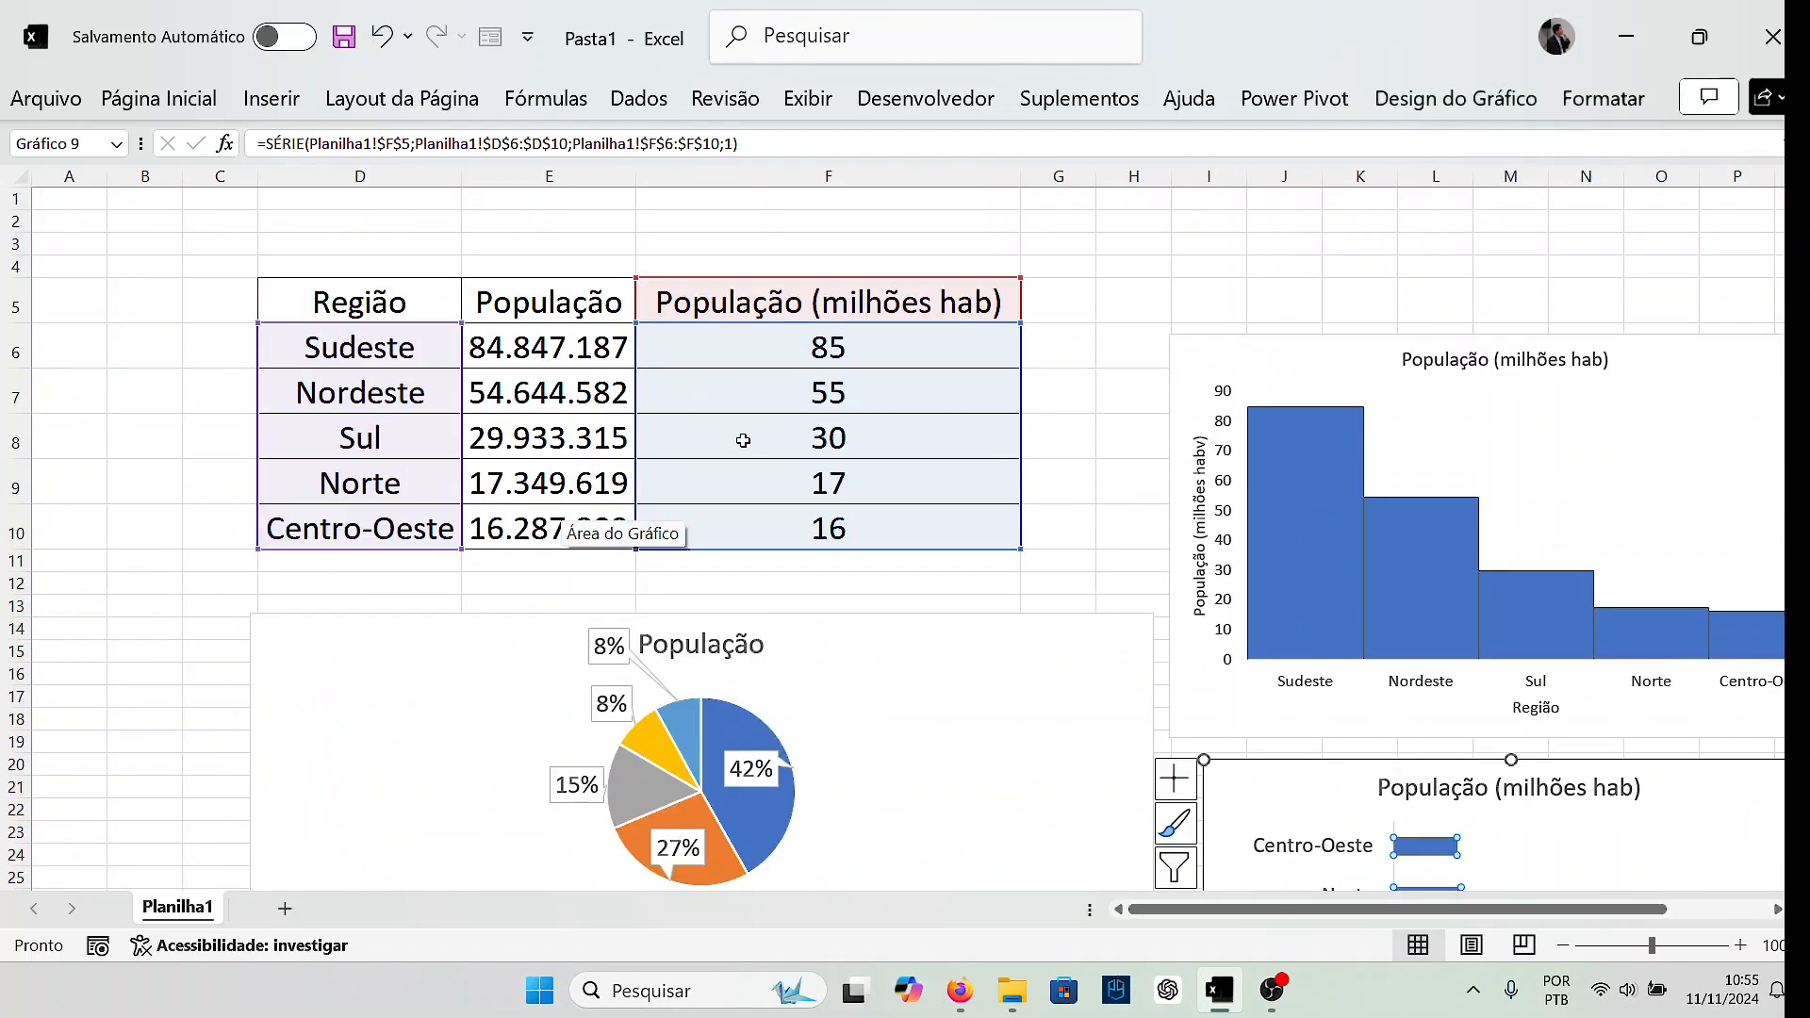
pyautogui.scroll(-2, 938, 429)
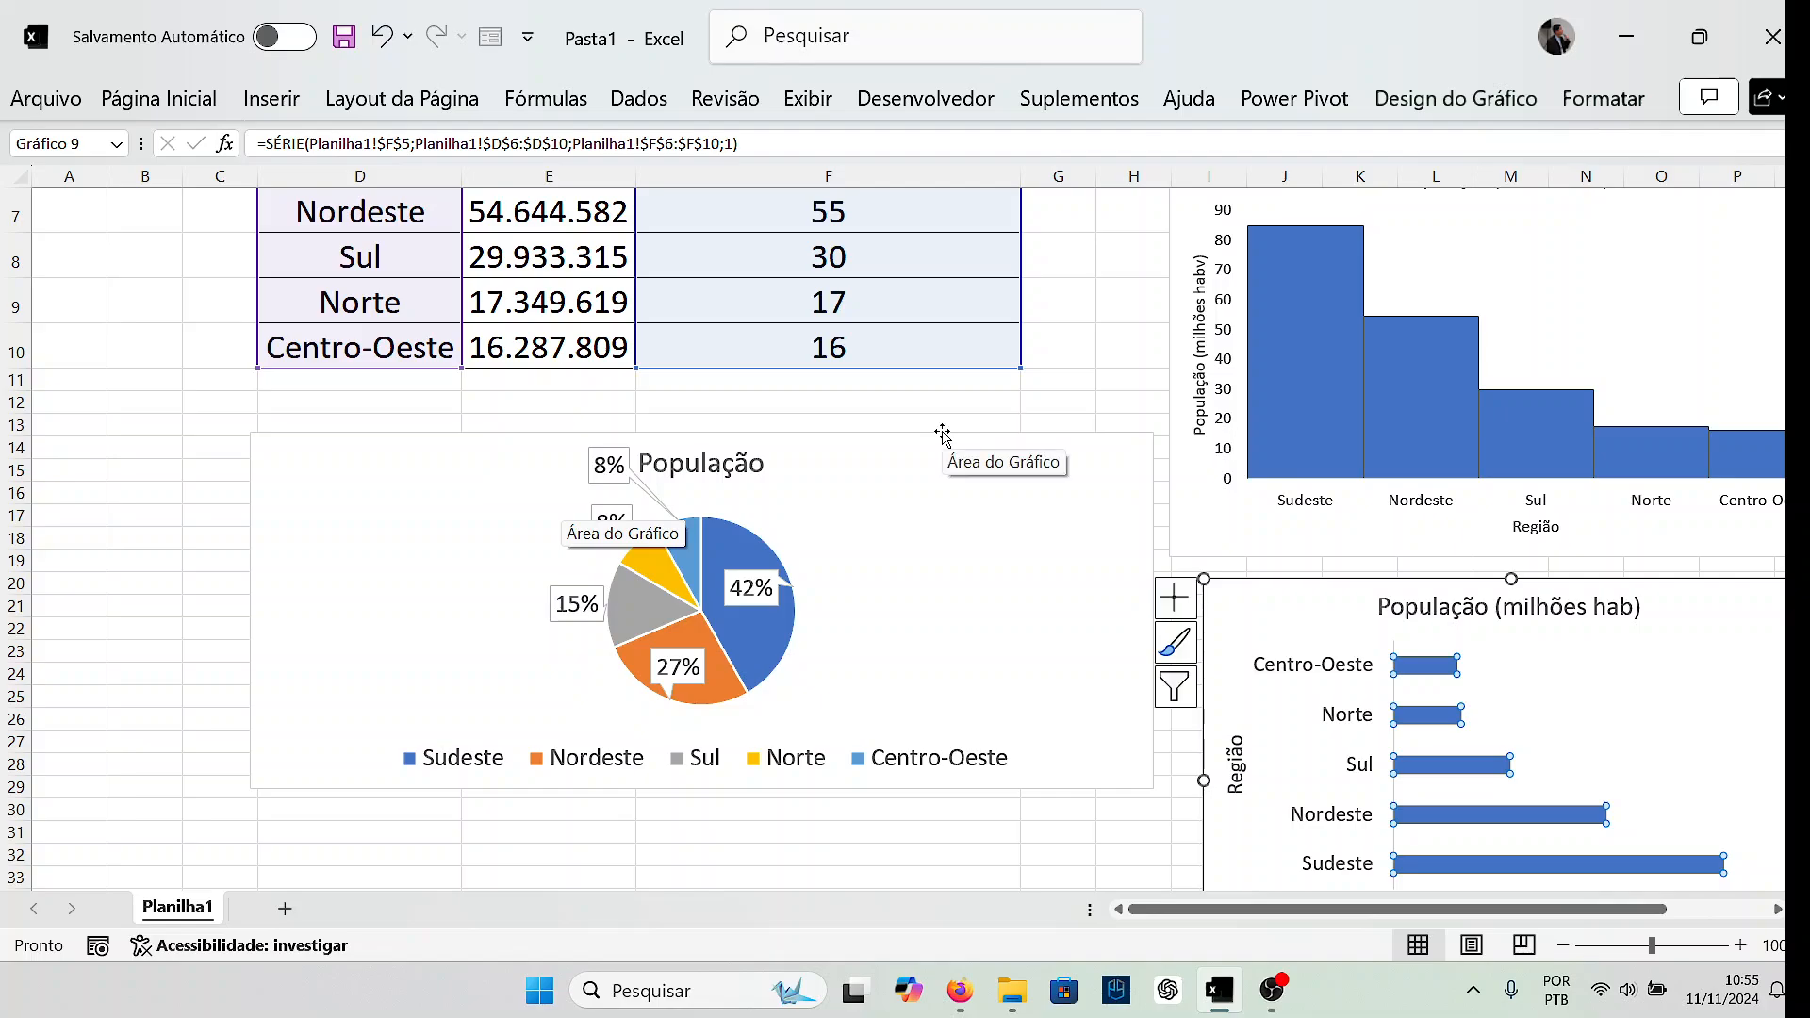
pyautogui.scroll(2, 940, 431)
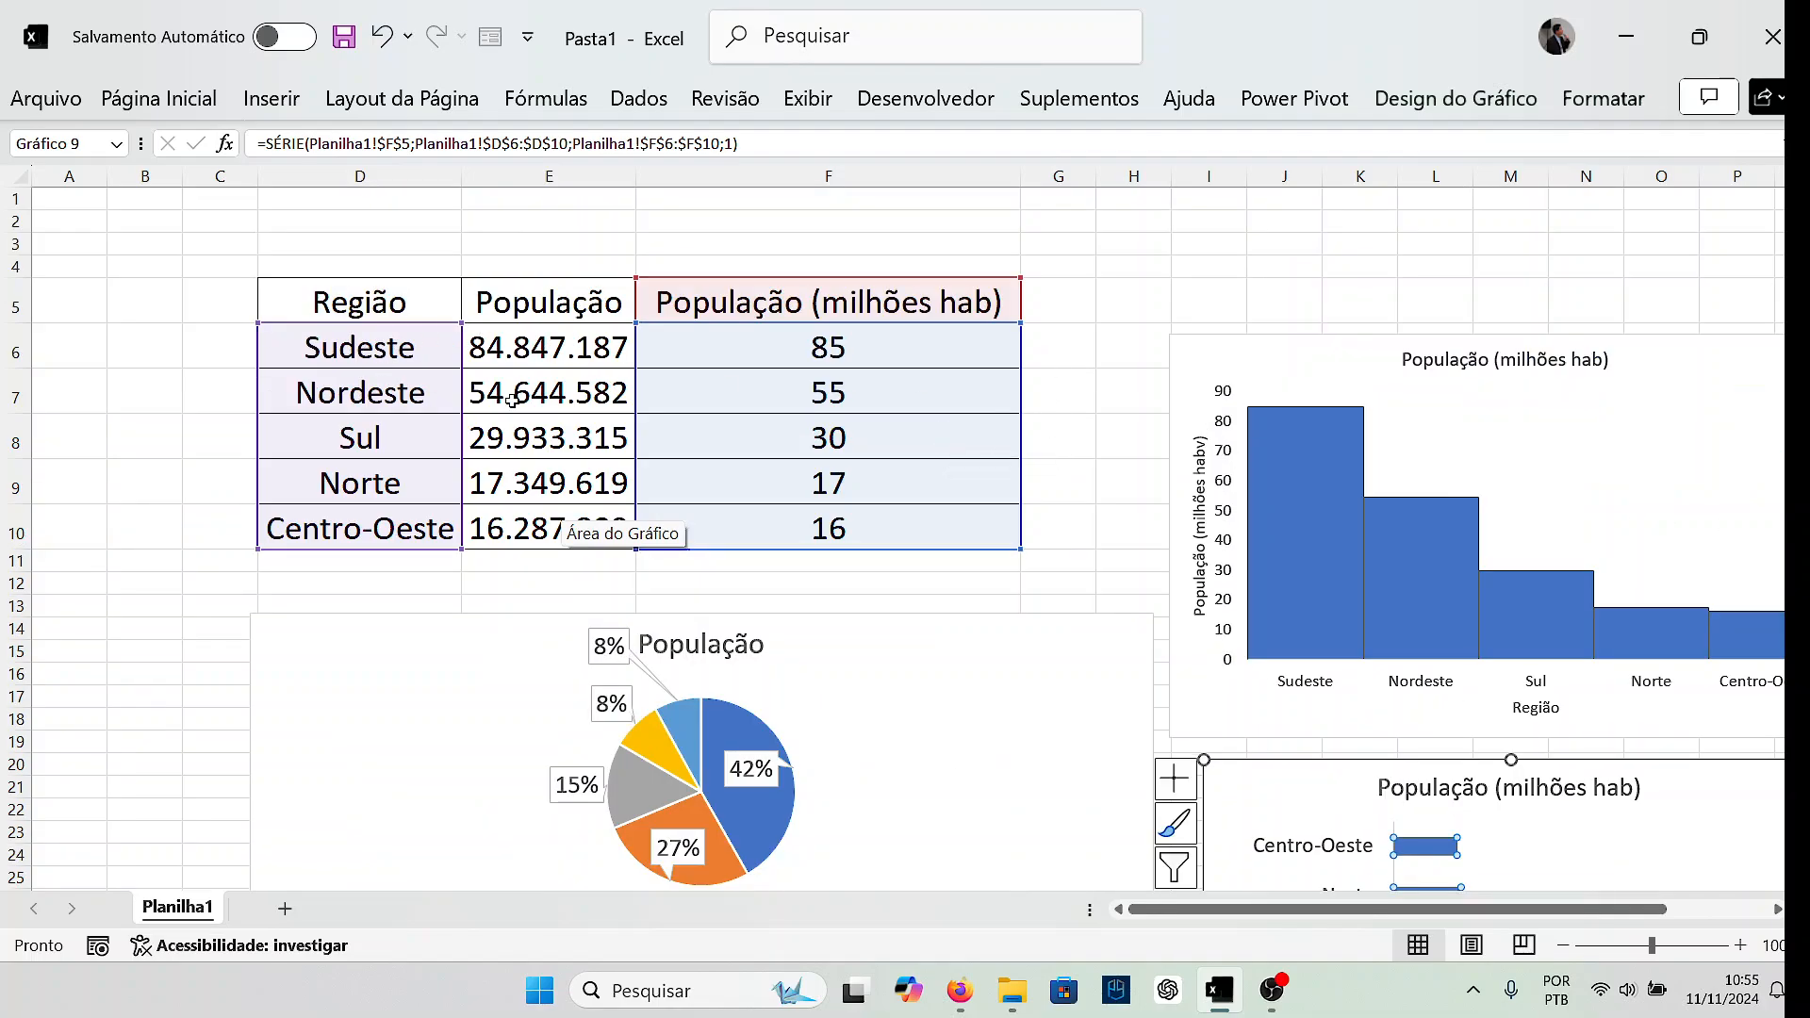
pyautogui.click(1070, 307)
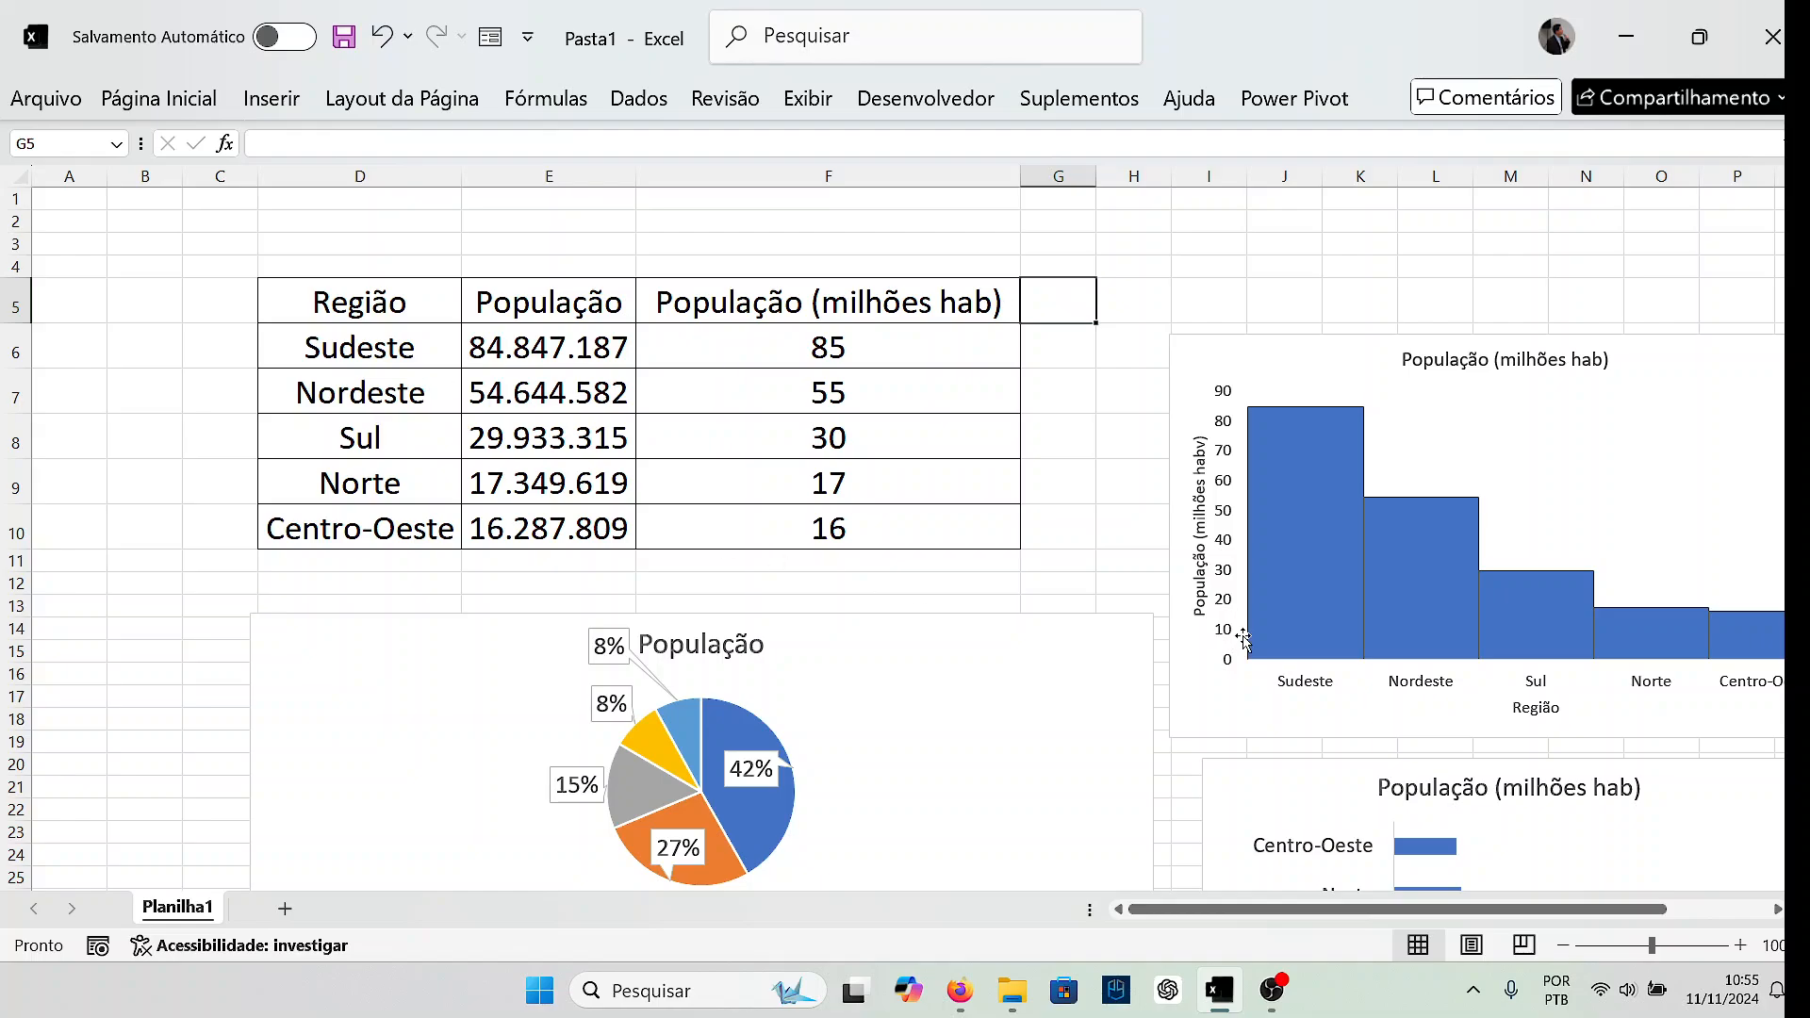
pyautogui.scroll(-2, 1253, 650)
pyautogui.scroll(-1, 1507, 698)
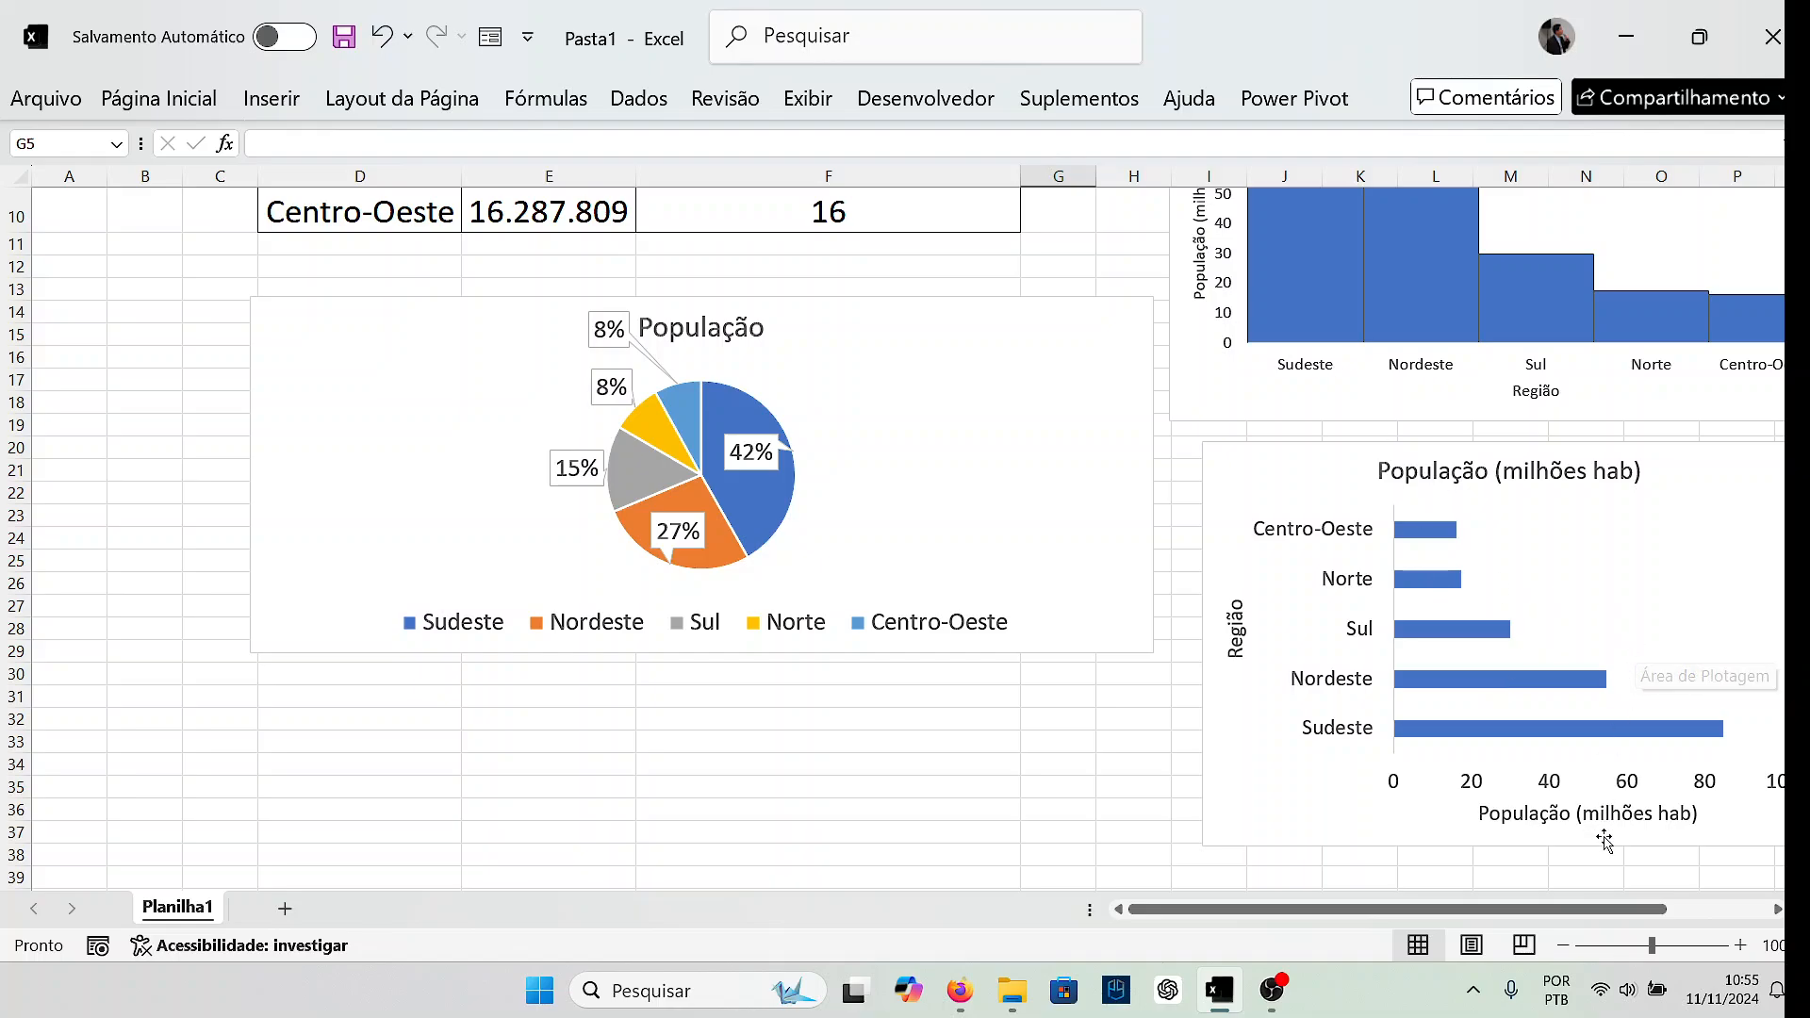
# Examine the column chart's regions again and inspect the bar chart's data series.
pyautogui.hscroll(3, 1594, 638)
pyautogui.scroll(2, 1547, 623)
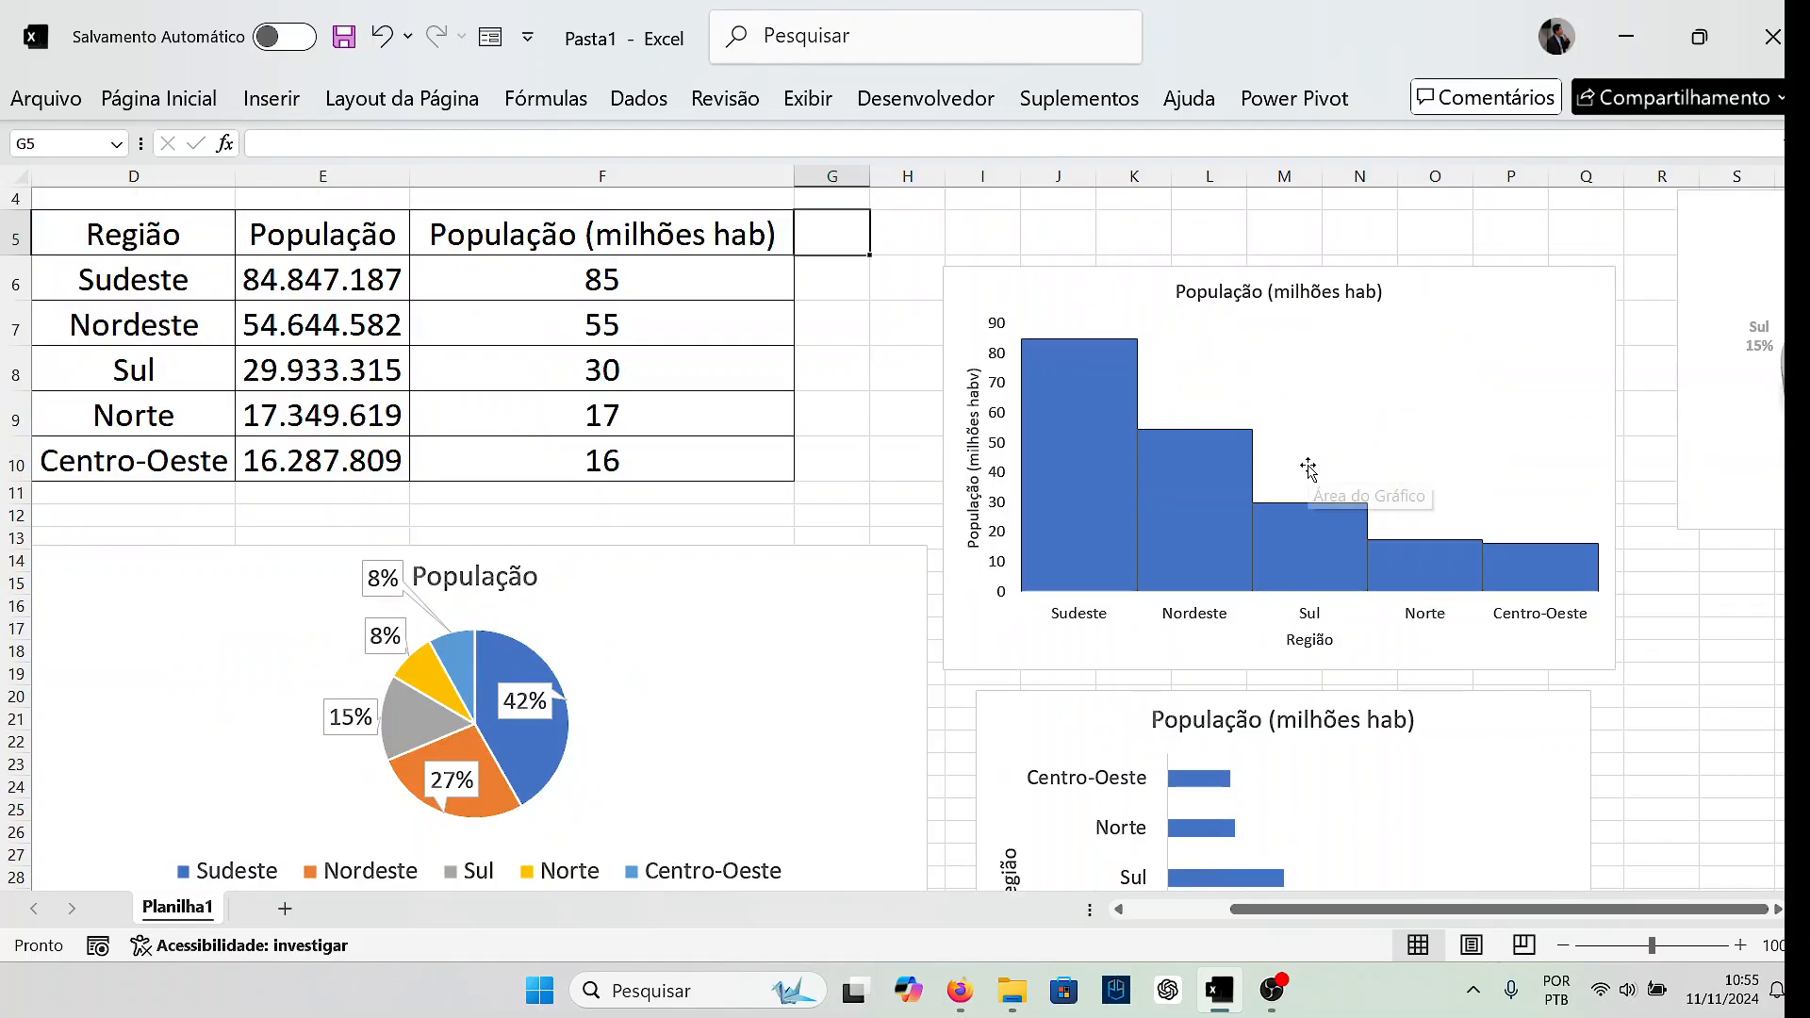
pyautogui.moveTo(1226, 499)
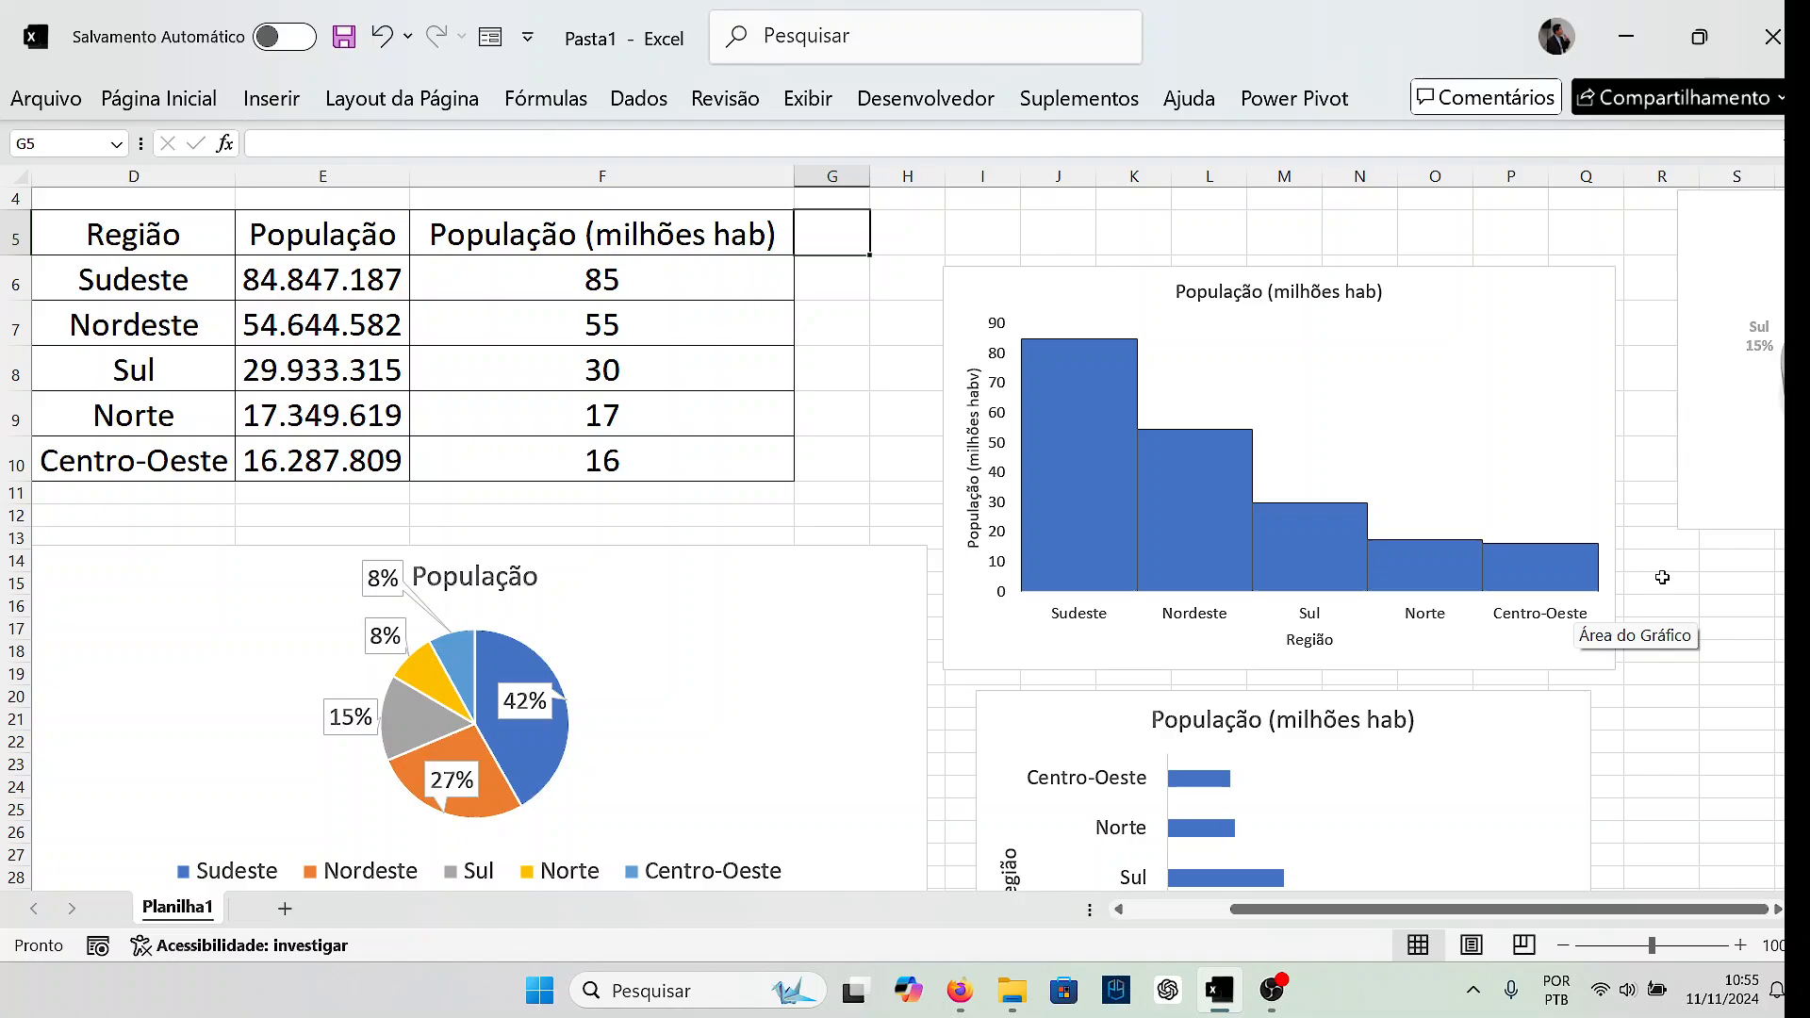
pyautogui.moveTo(1737, 910); pyautogui.dragTo(1737, 911)
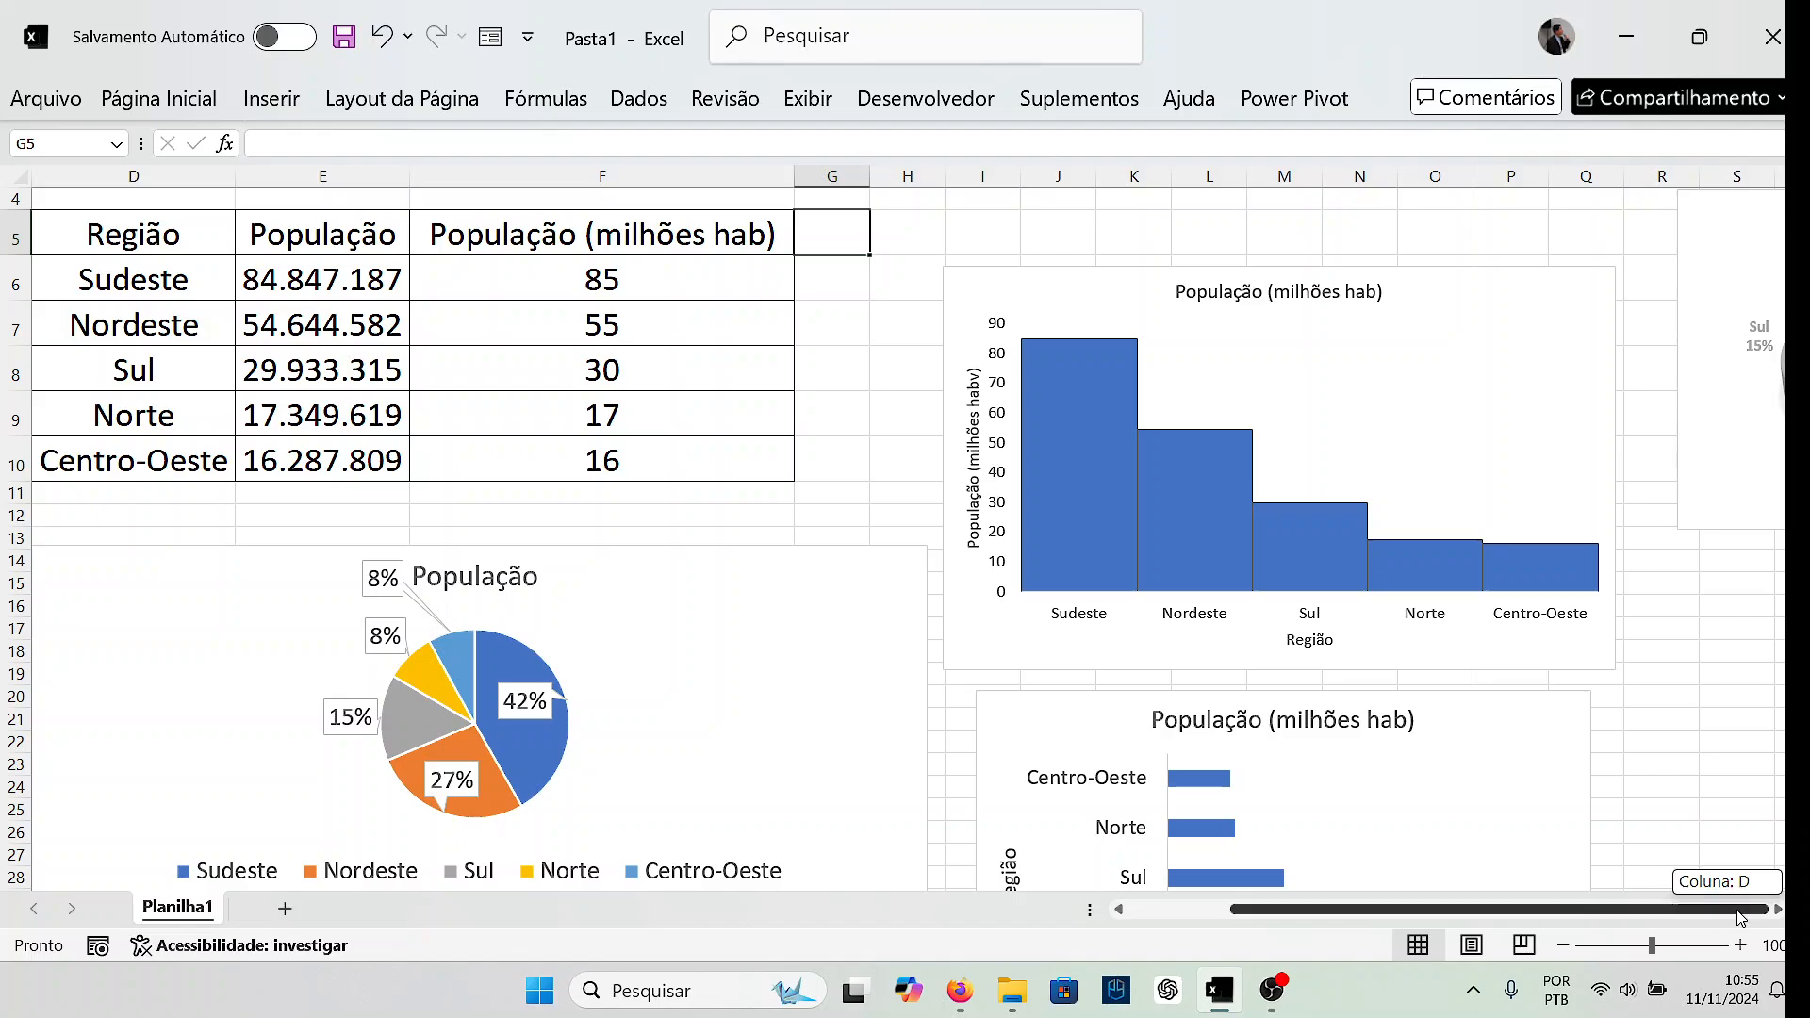
pyautogui.click(1779, 910)
pyautogui.click(1778, 910)
pyautogui.scroll(-2, 1233, 697)
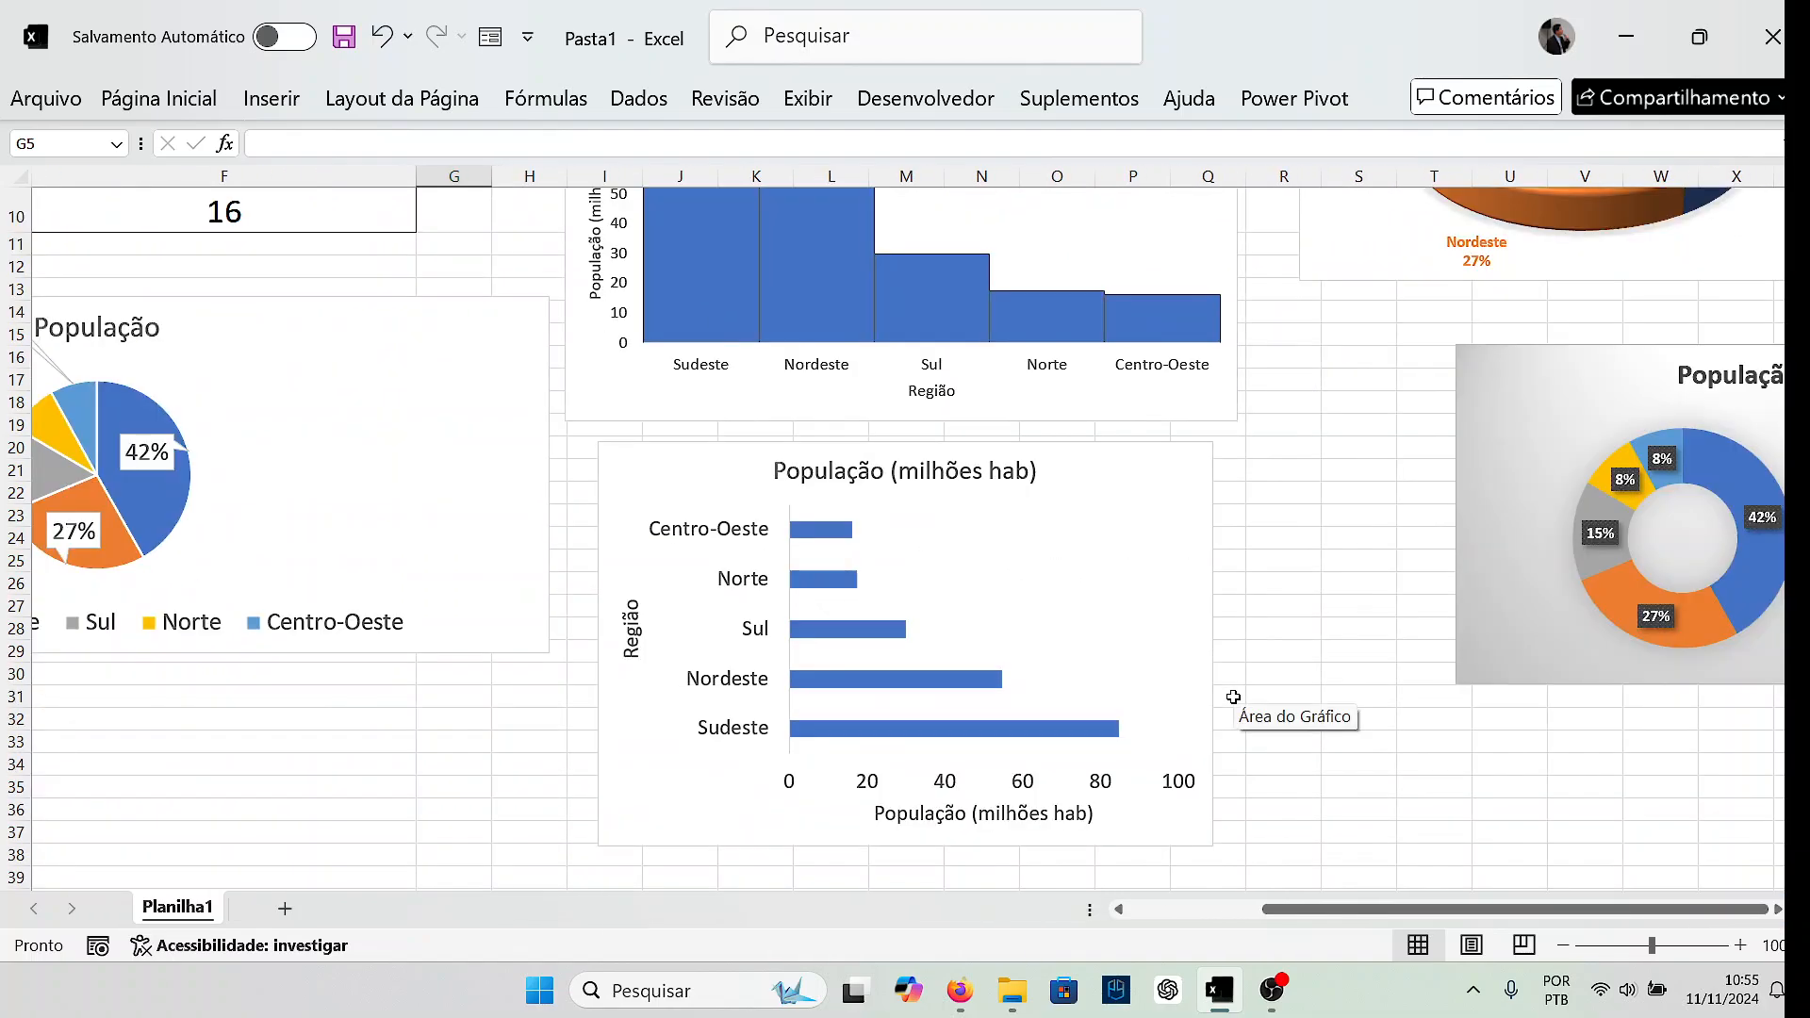
pyautogui.click(971, 695)
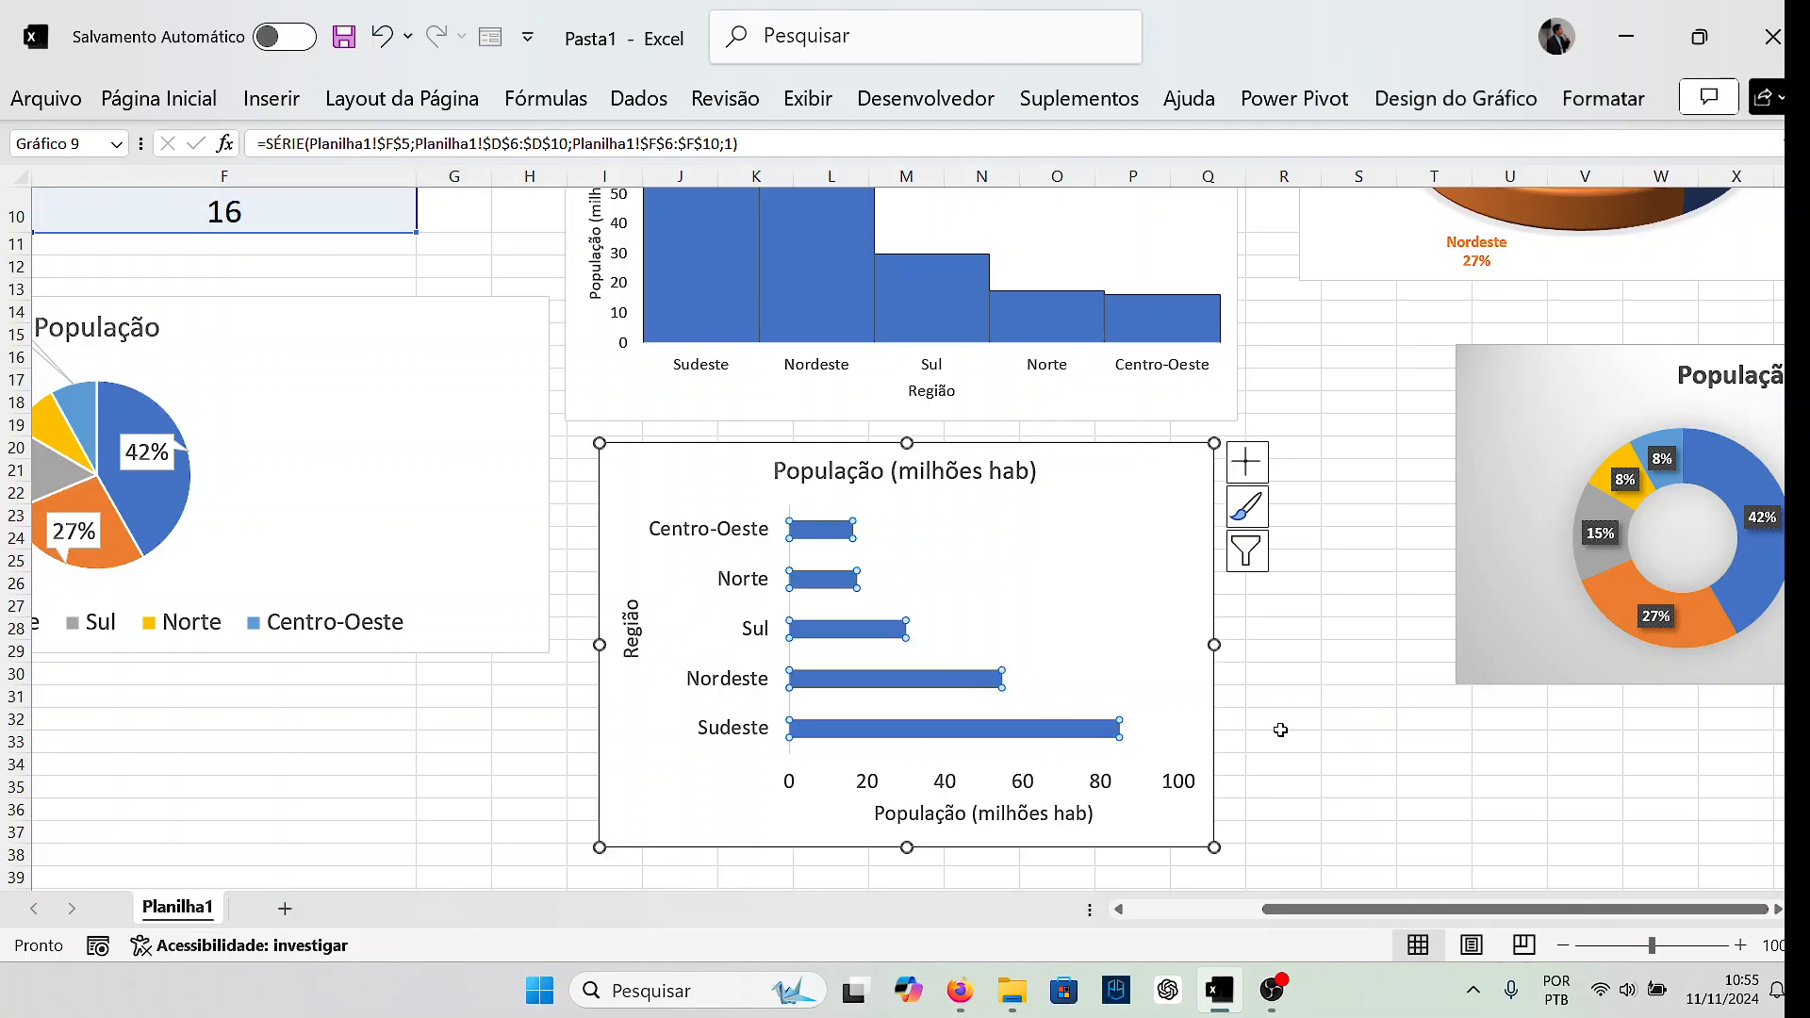
pyautogui.click(1303, 726)
pyautogui.click(1311, 656)
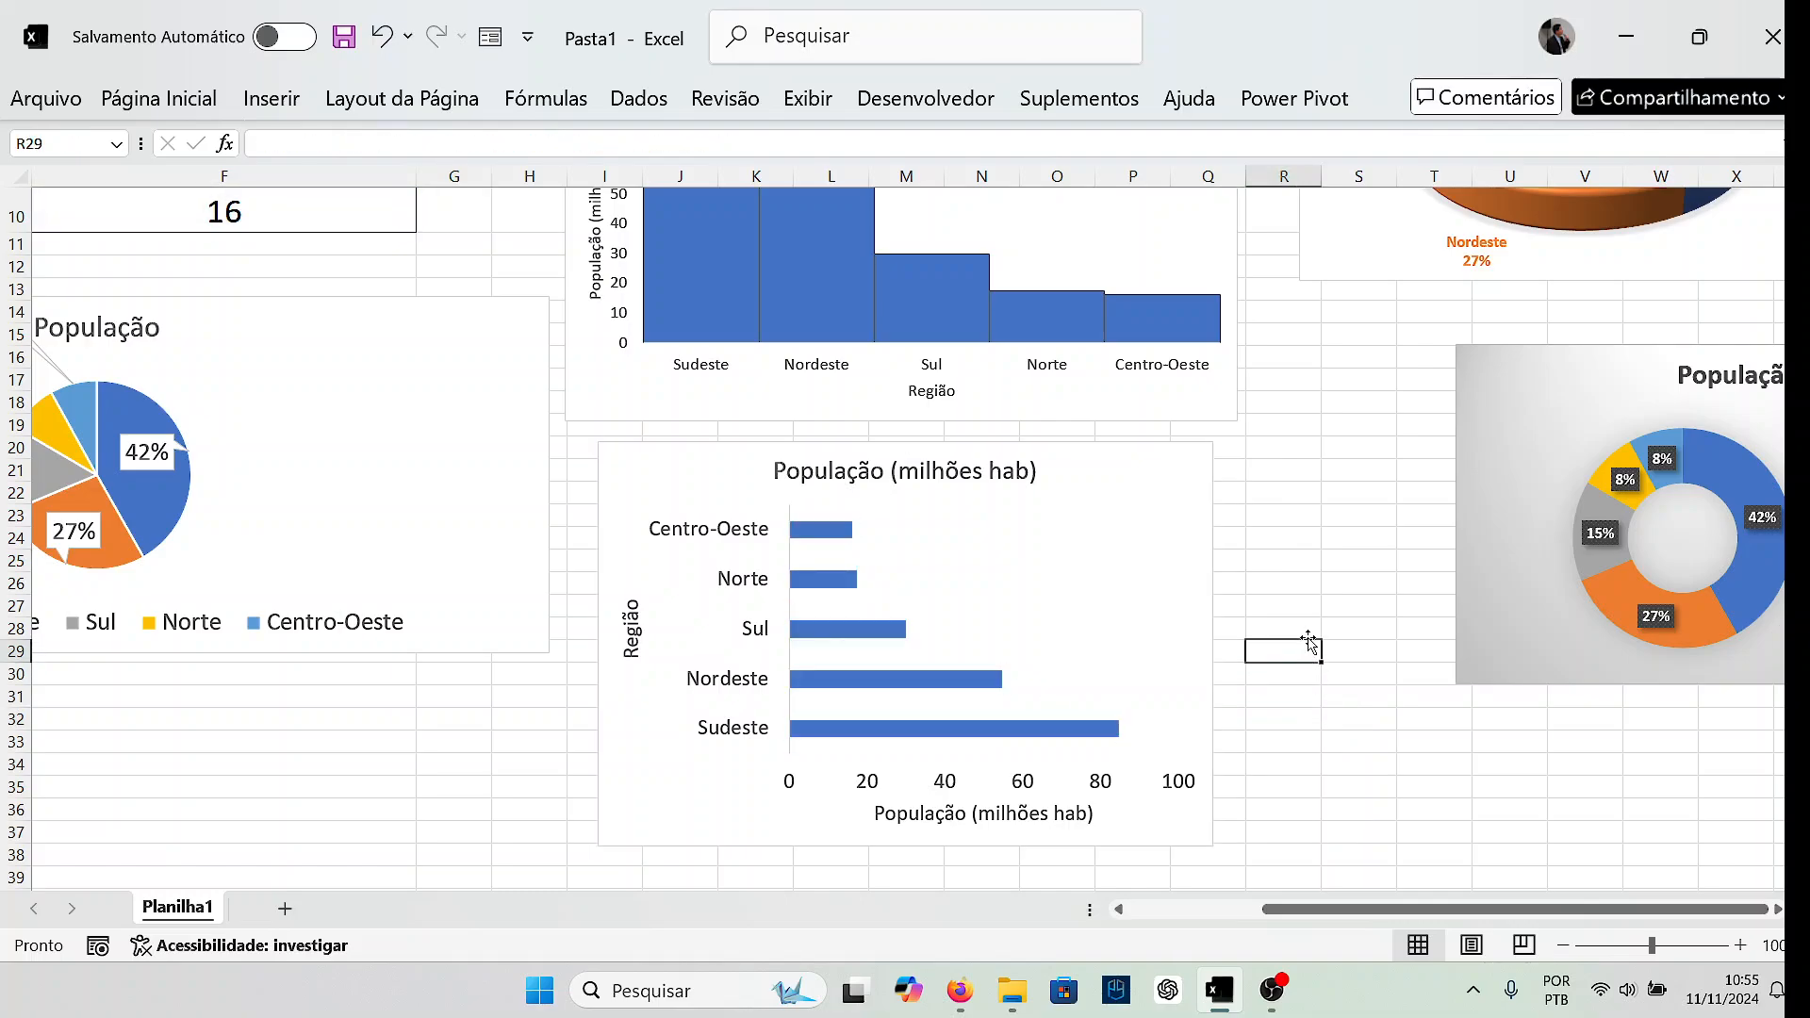
pyautogui.click(1308, 631)
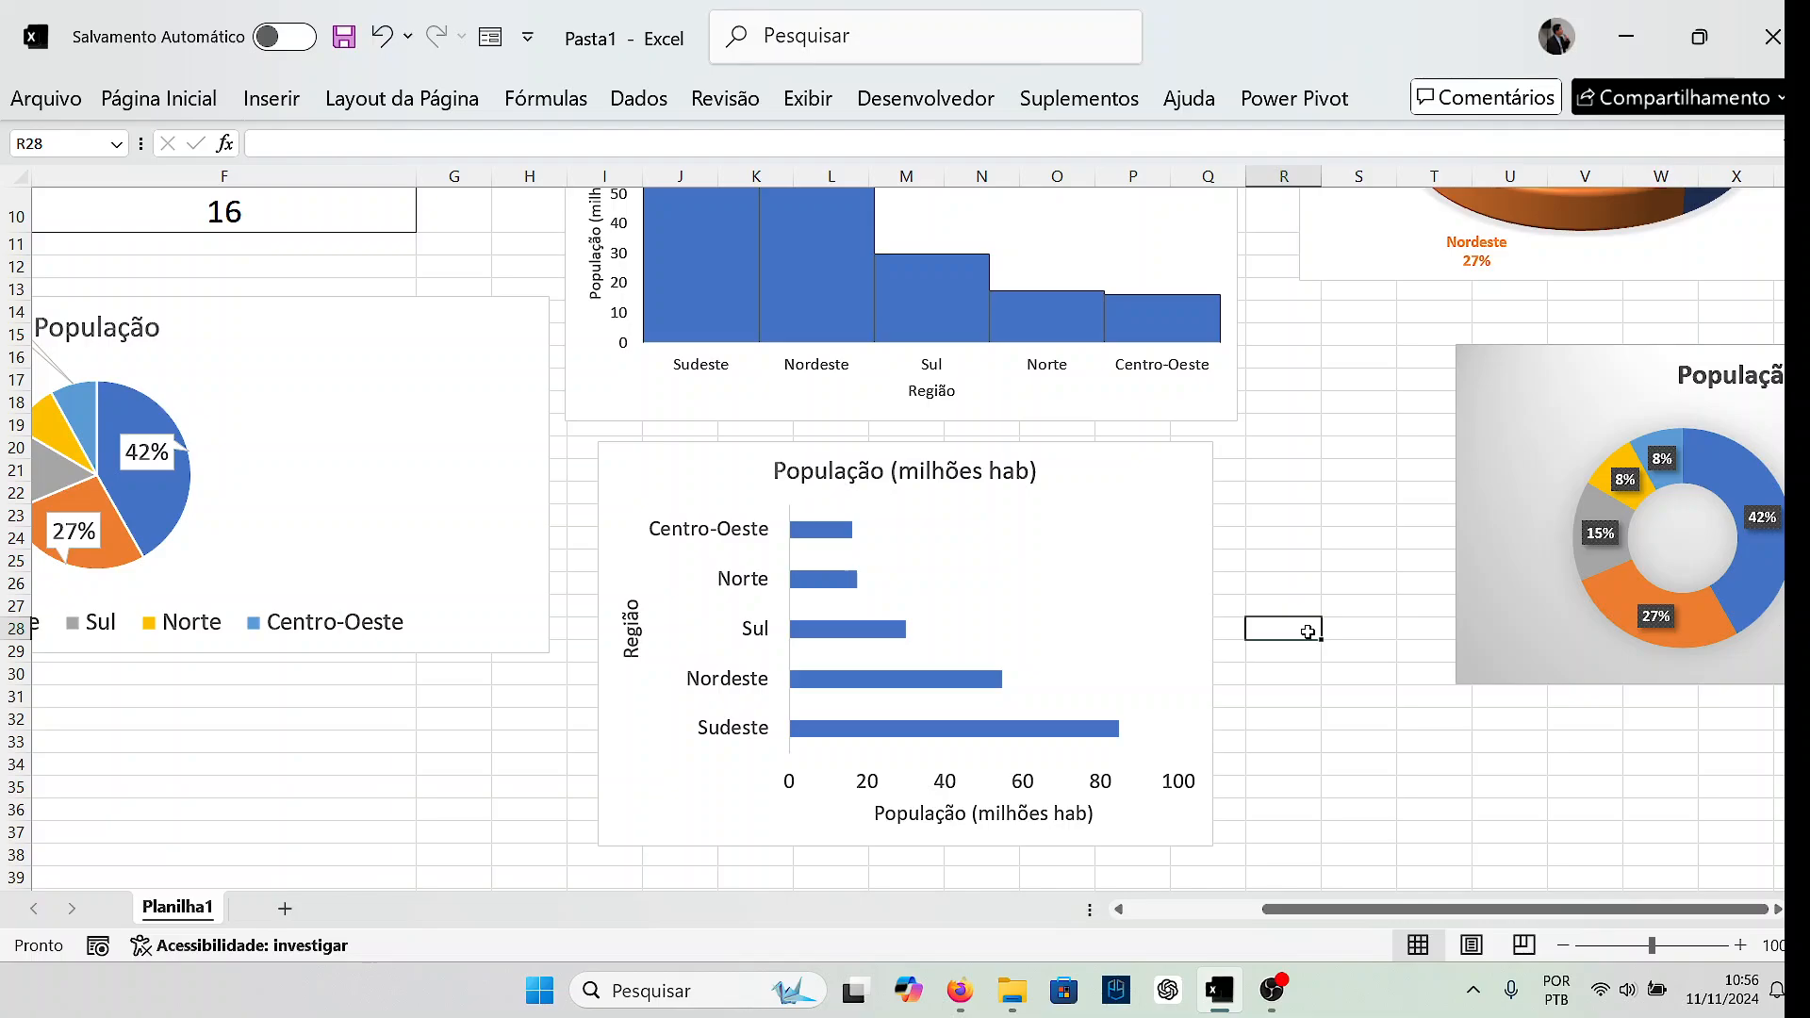
pyautogui.click(1181, 464)
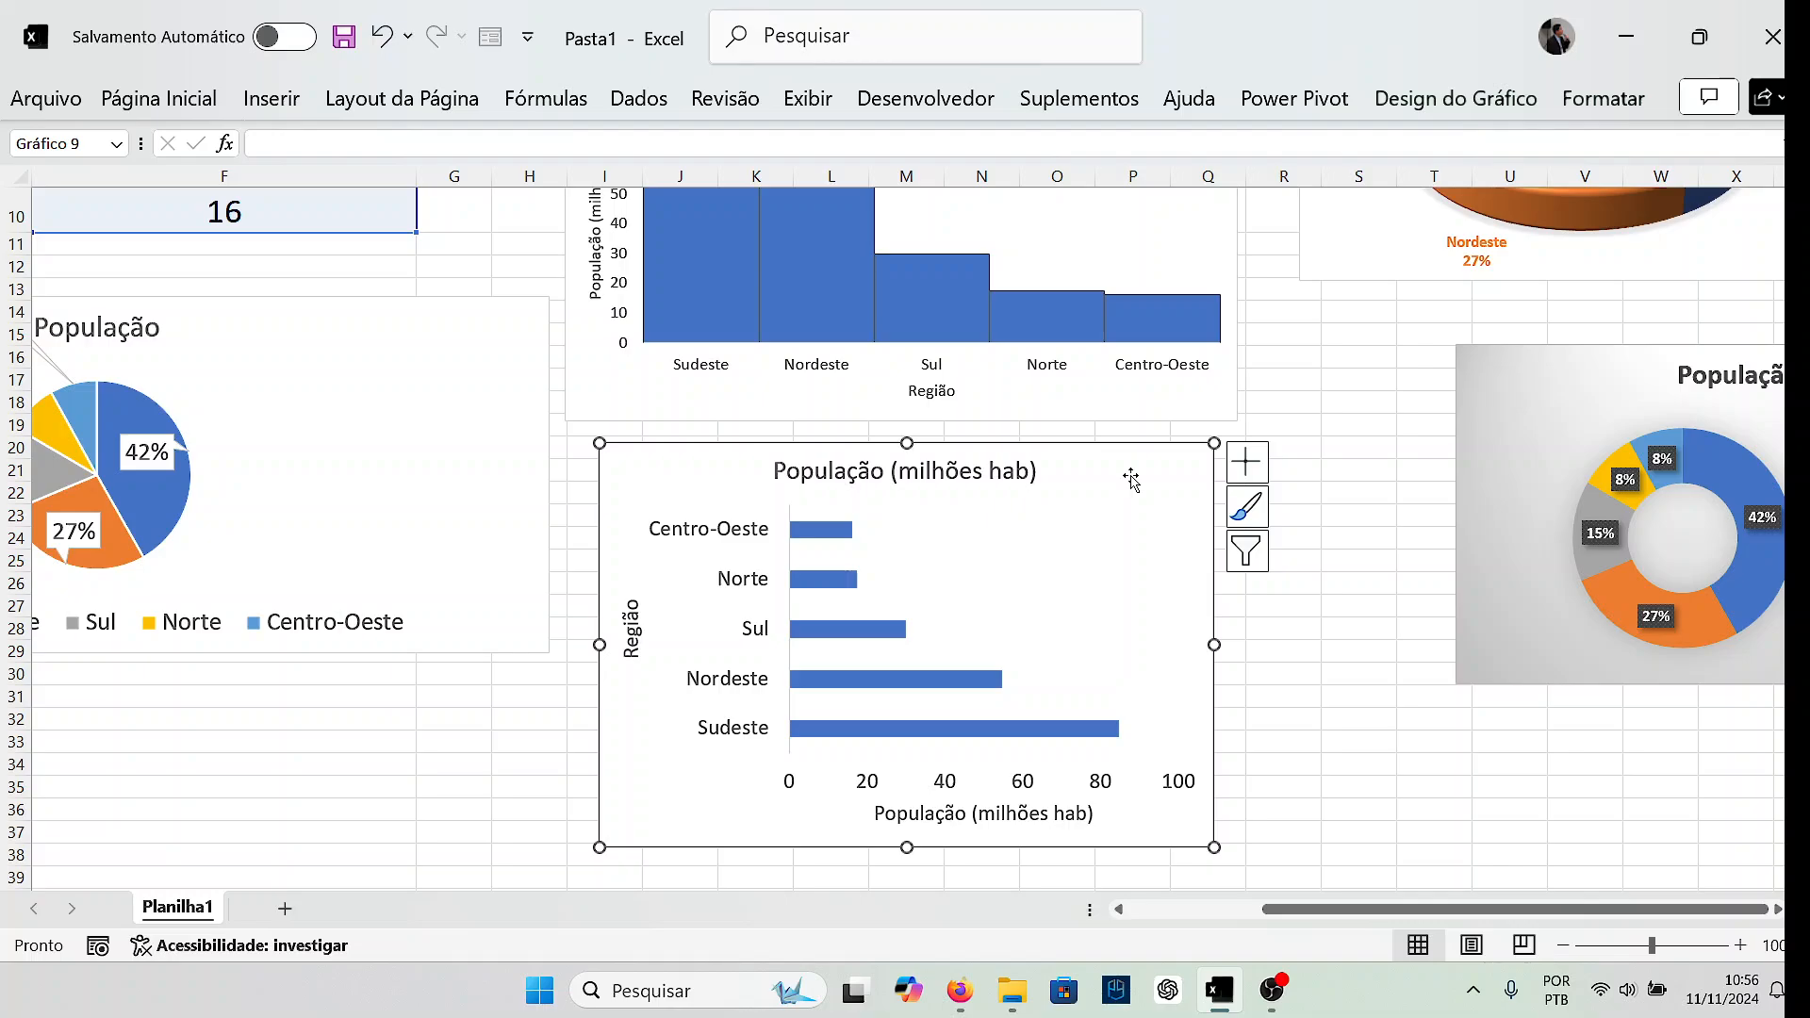
pyautogui.scroll(2, 1131, 481)
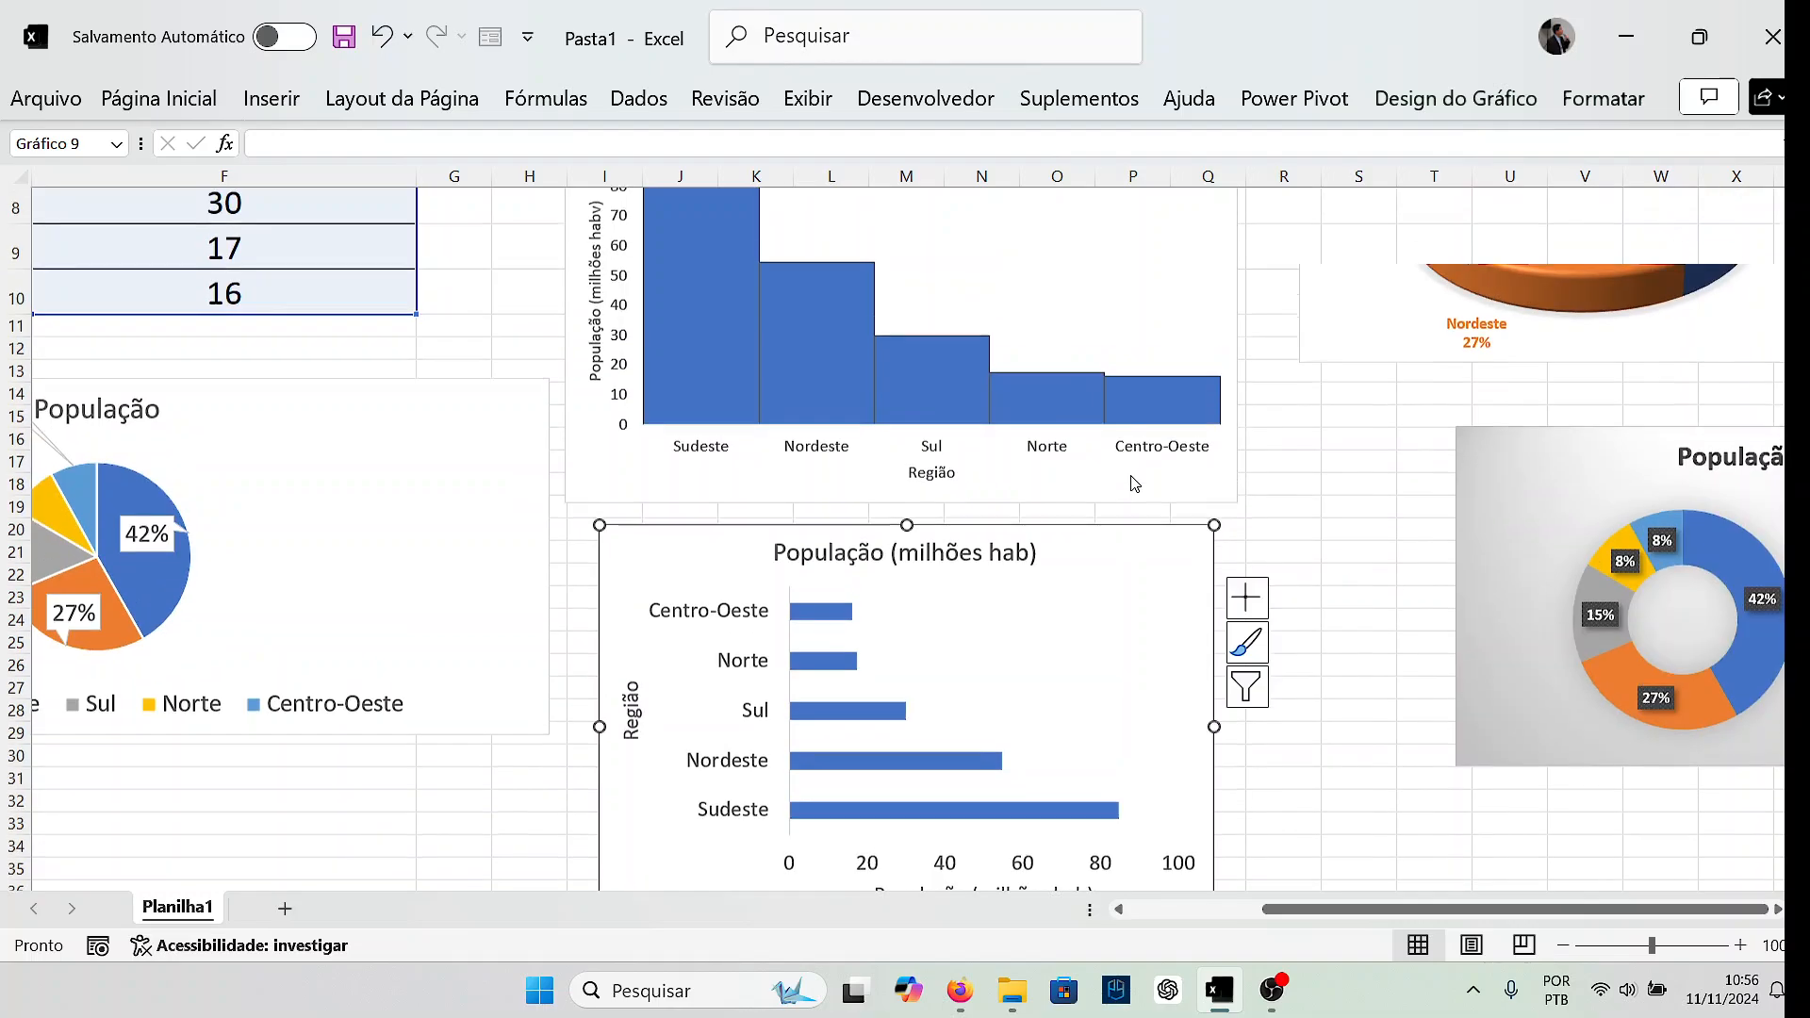
pyautogui.scroll(-2, 1037, 377)
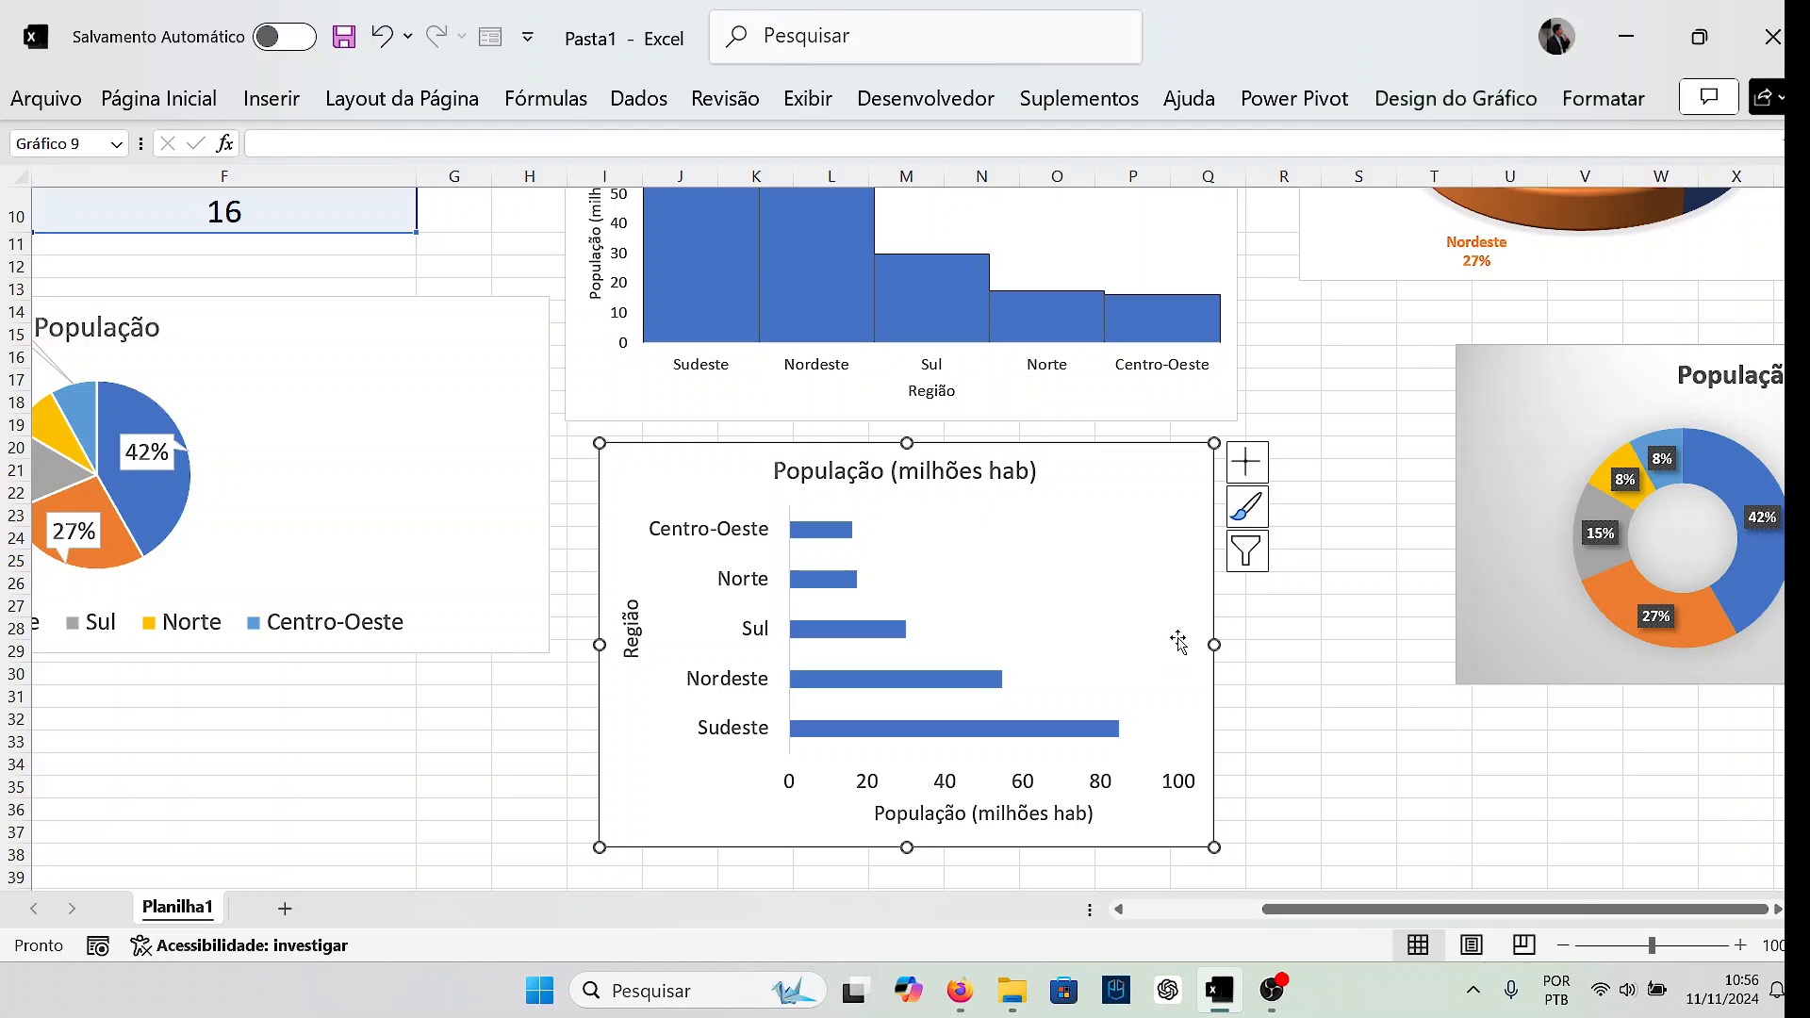